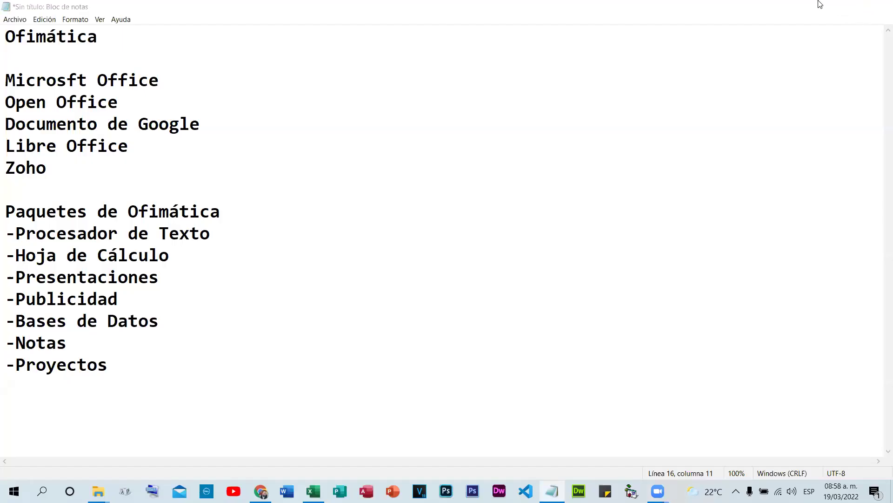
# Step: Minimize the notes window, then hide all windows with Win+D to reveal the desktop
pyautogui.click(822, 6)
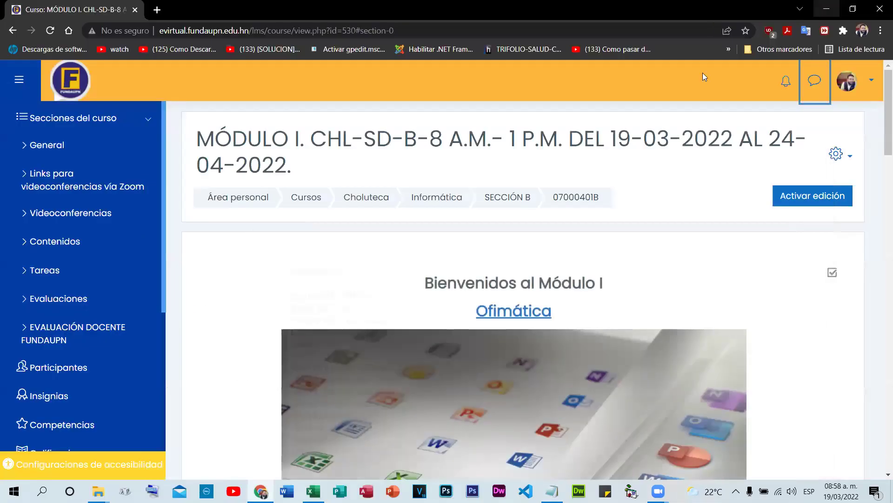
pyautogui.press('super+d')
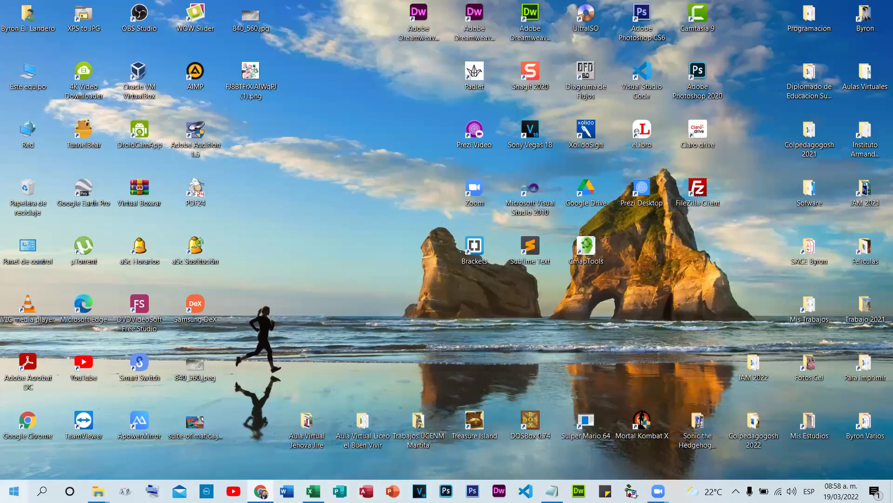
pyautogui.click(14, 491)
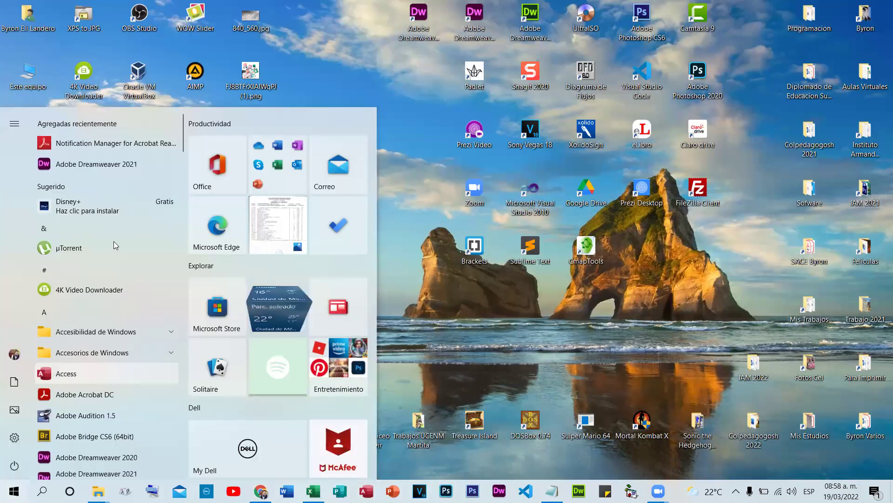
pyautogui.scroll(-15, 135, 212)
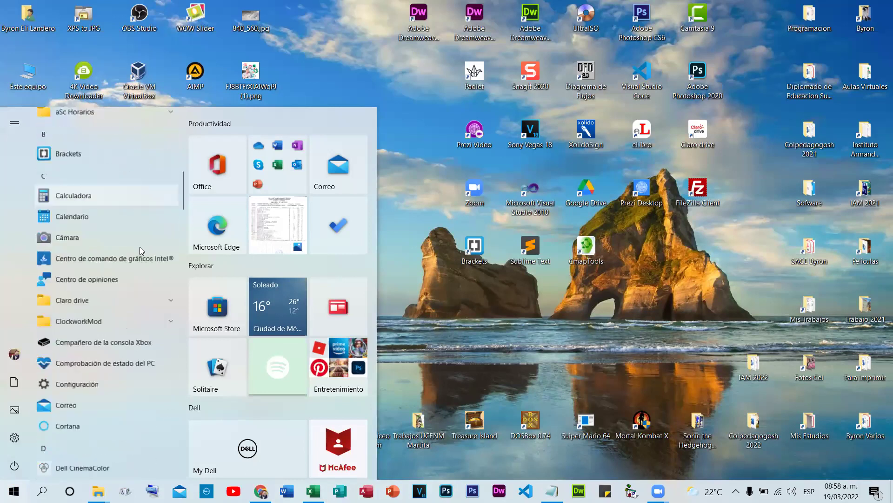
pyautogui.scroll(-20, 140, 249)
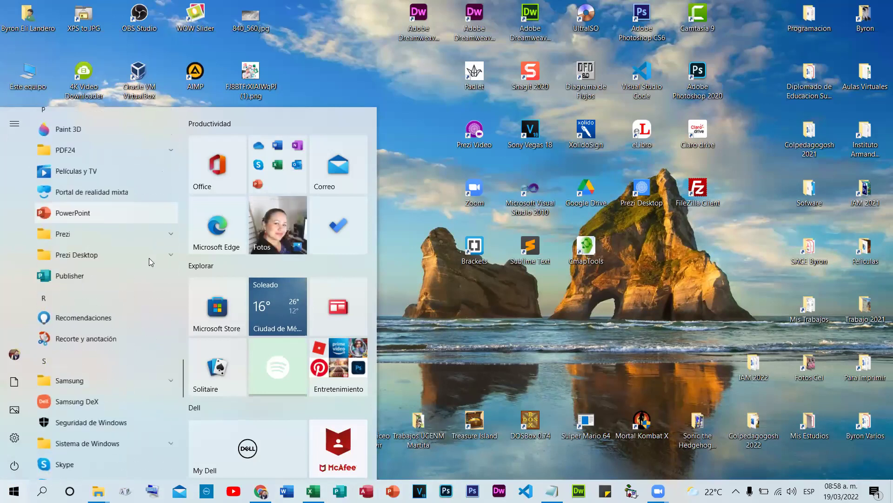
pyautogui.scroll(-15, 93, 300)
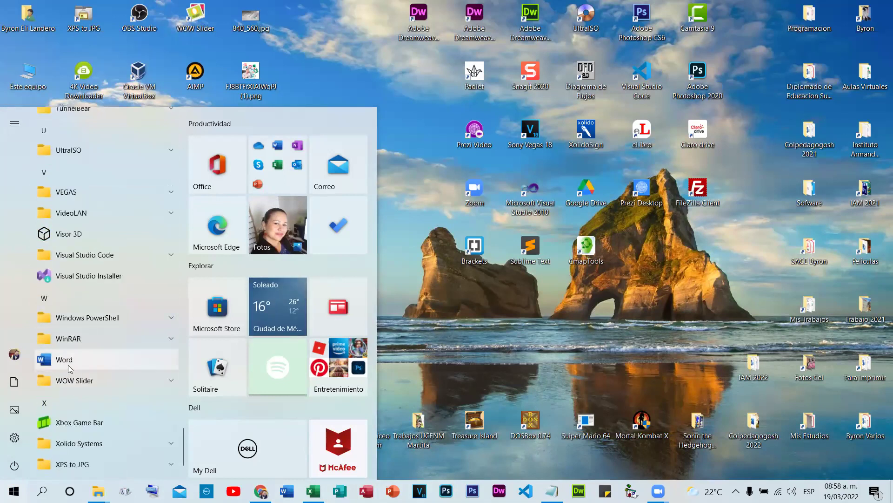
pyautogui.press('Escape')
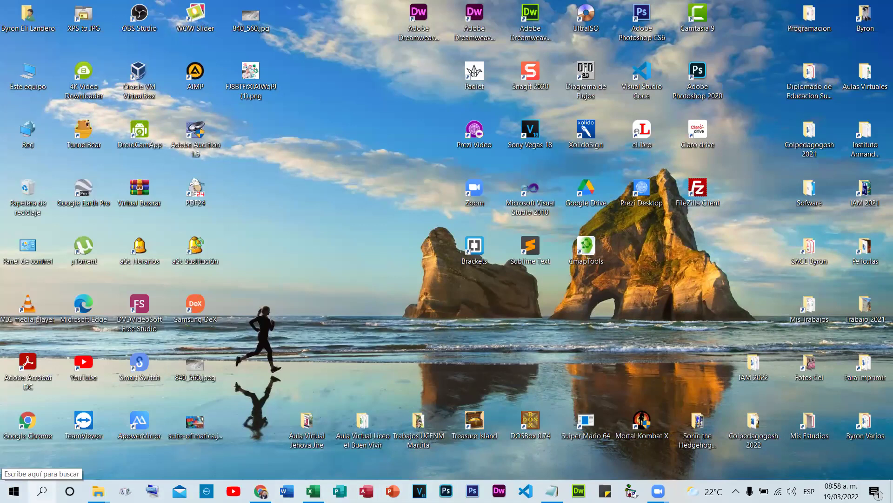
pyautogui.click(42, 491)
pyautogui.write('e')
pyautogui.press('BackSpace')
pyautogui.write('wor')
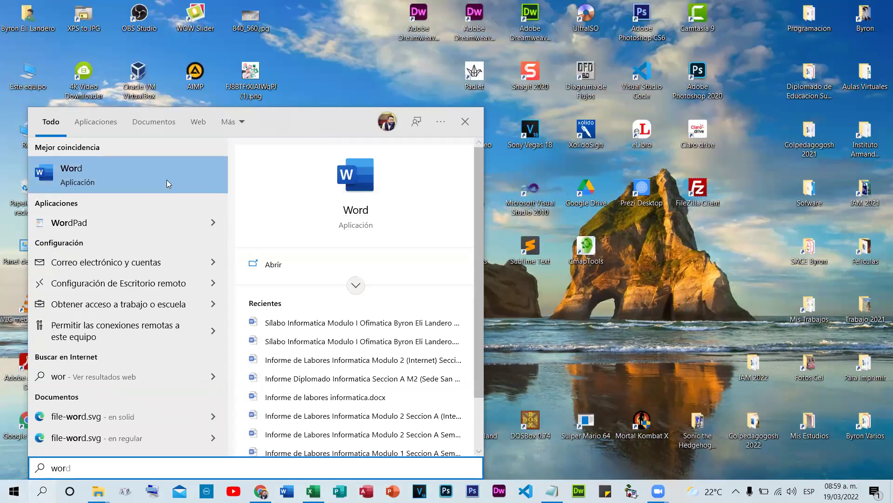
pyautogui.click(726, 291)
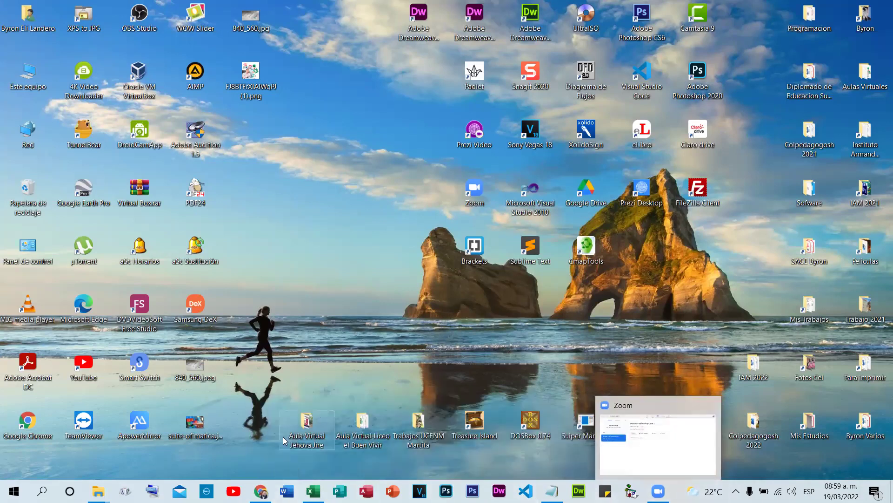
# Step: Launch Word from its taskbar icon and wait for the start screen
pyautogui.click(287, 491)
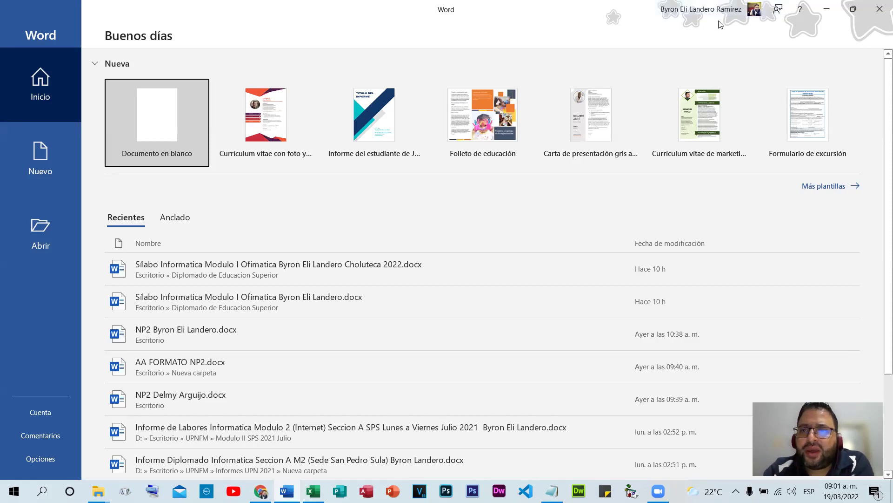
pyautogui.click(750, 9)
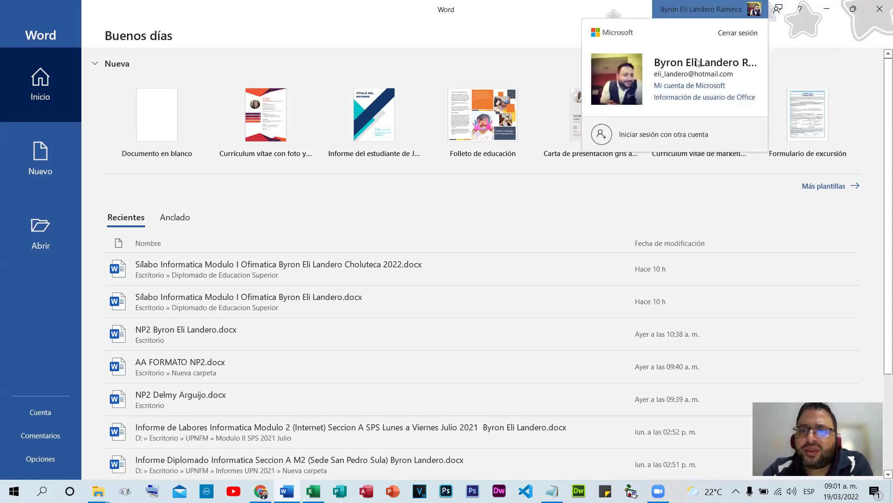
pyautogui.click(497, 37)
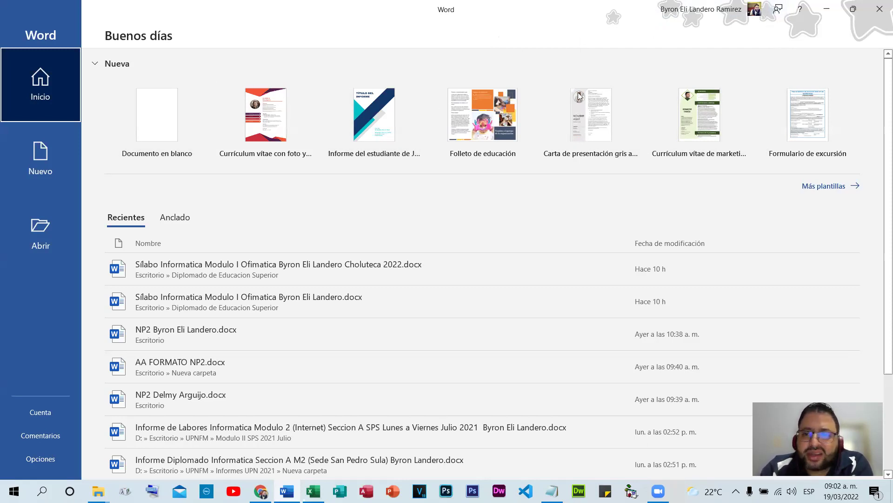
pyautogui.click(170, 127)
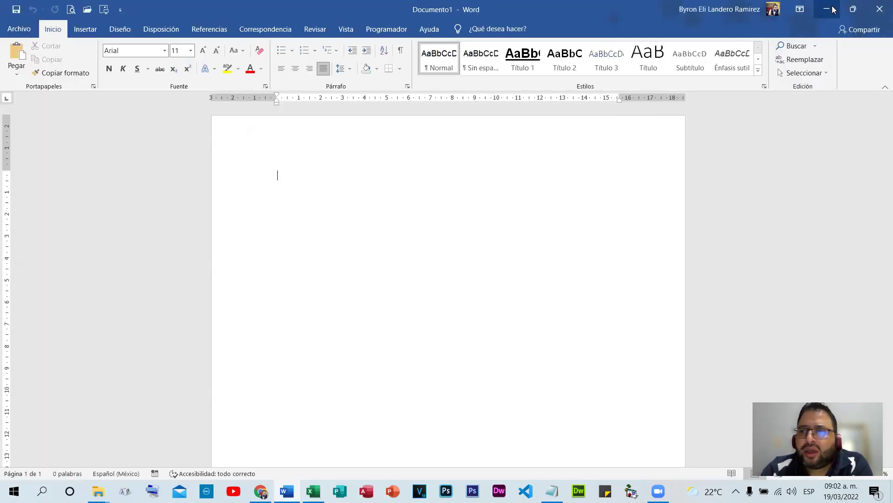
pyautogui.click(879, 9)
pyautogui.click(880, 9)
pyautogui.click(287, 491)
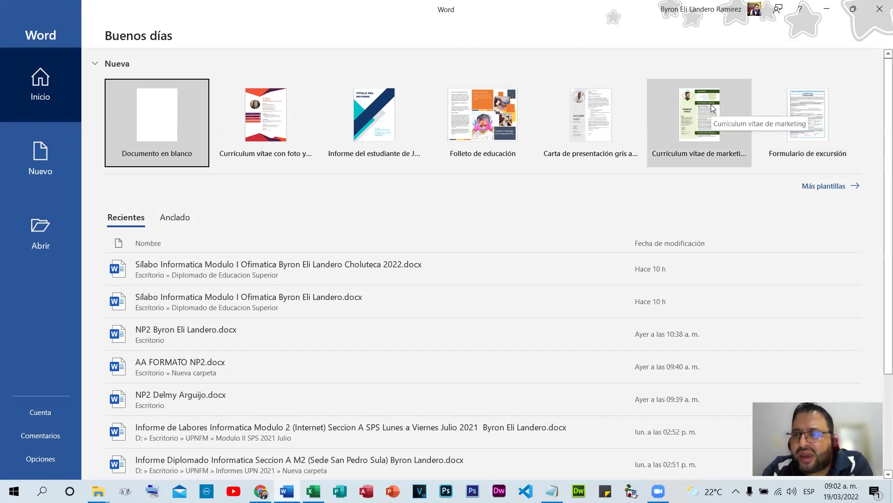
# Step: Open the full template gallery with Más plantillas and browse it
pyautogui.click(832, 191)
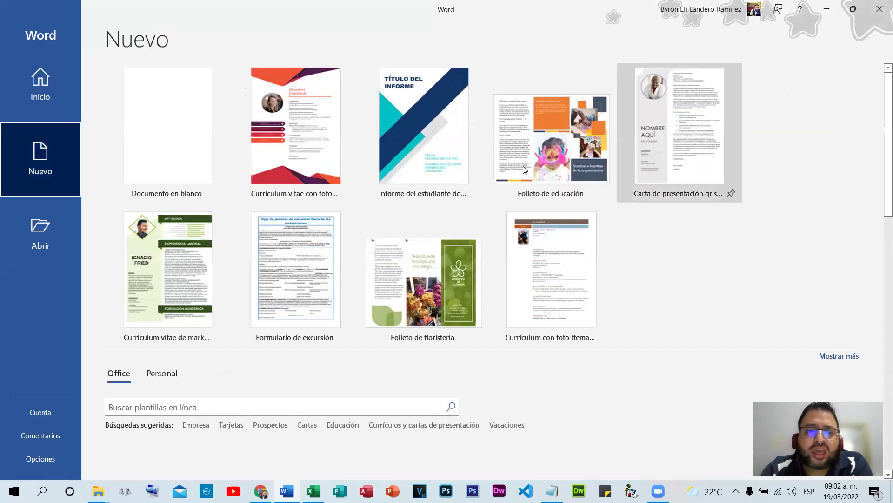
pyautogui.scroll(-5, 446, 182)
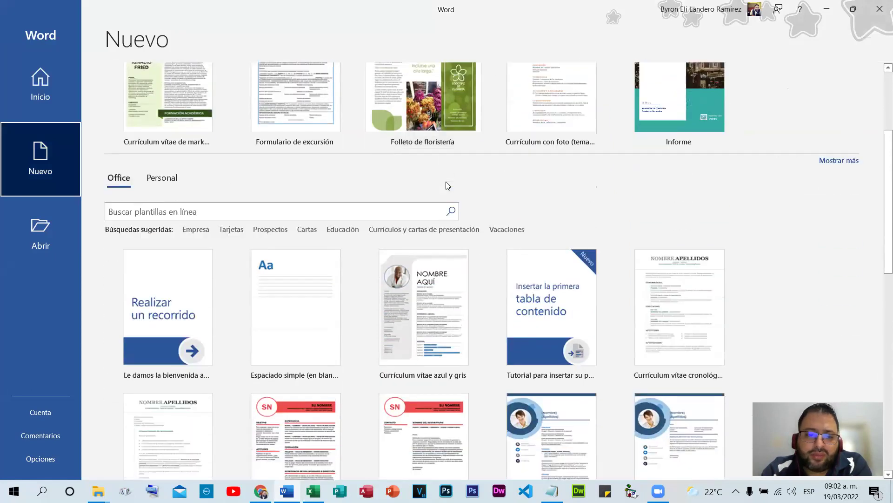
pyautogui.scroll(-3, 447, 186)
pyautogui.scroll(4, 447, 186)
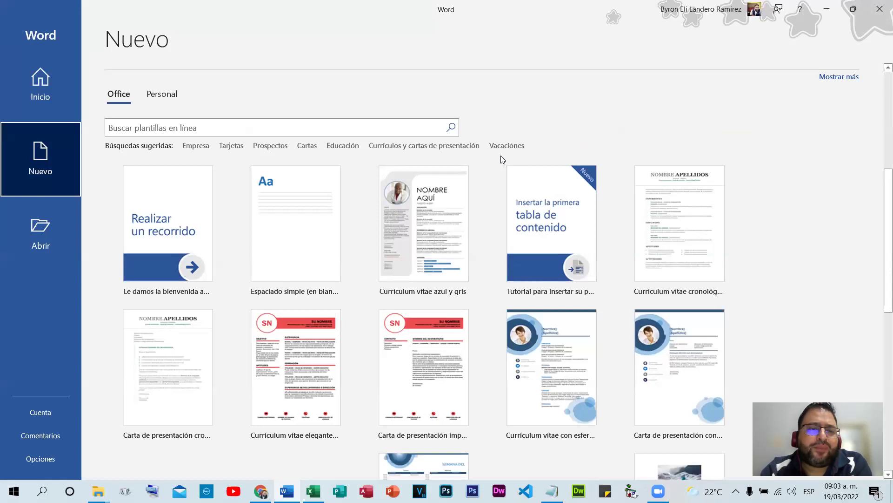
# Step: Show the 'Currículos y cartas de presentación' templates and scroll through the results
pyautogui.click(417, 145)
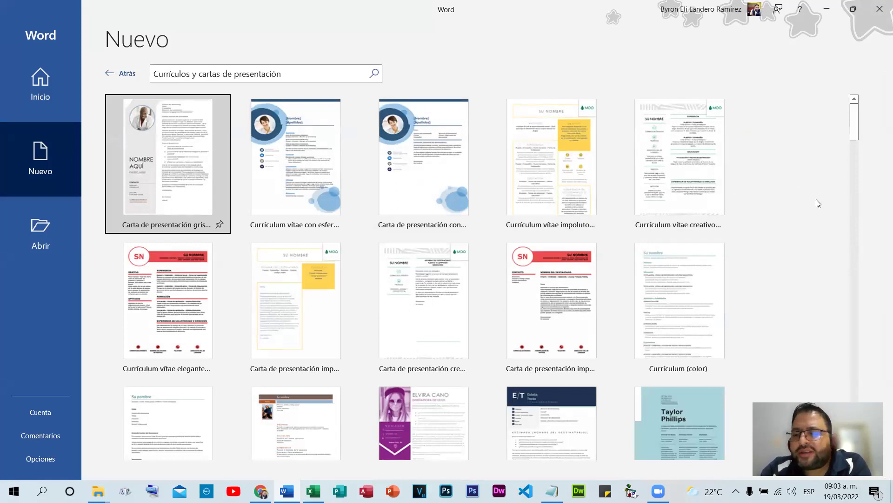
pyautogui.scroll(-6, 818, 203)
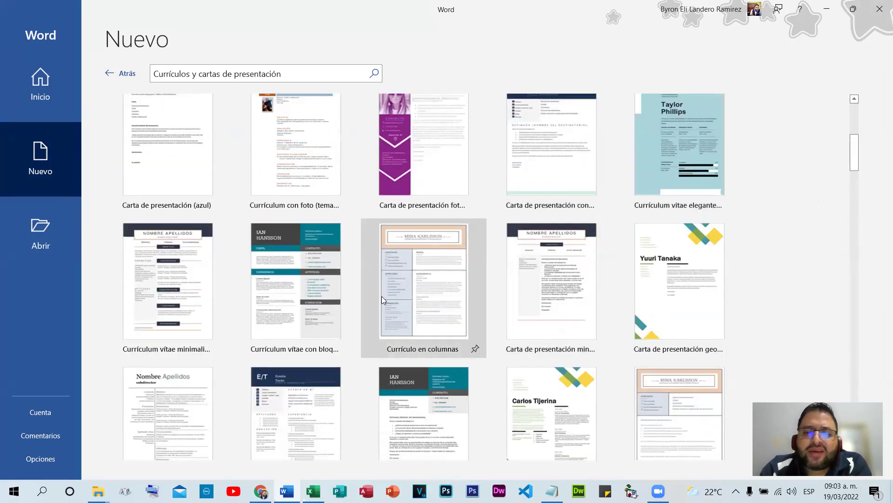
pyautogui.scroll(-3, 382, 295)
pyautogui.scroll(-2, 464, 283)
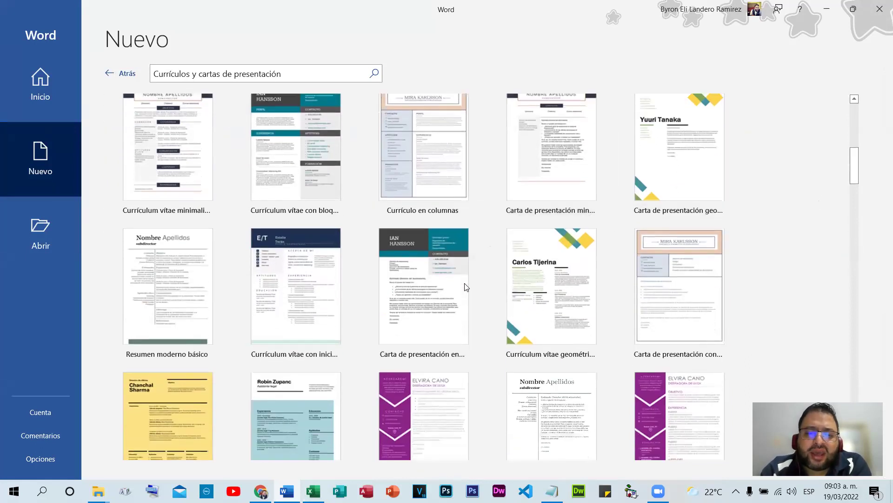
pyautogui.scroll(-5, 801, 276)
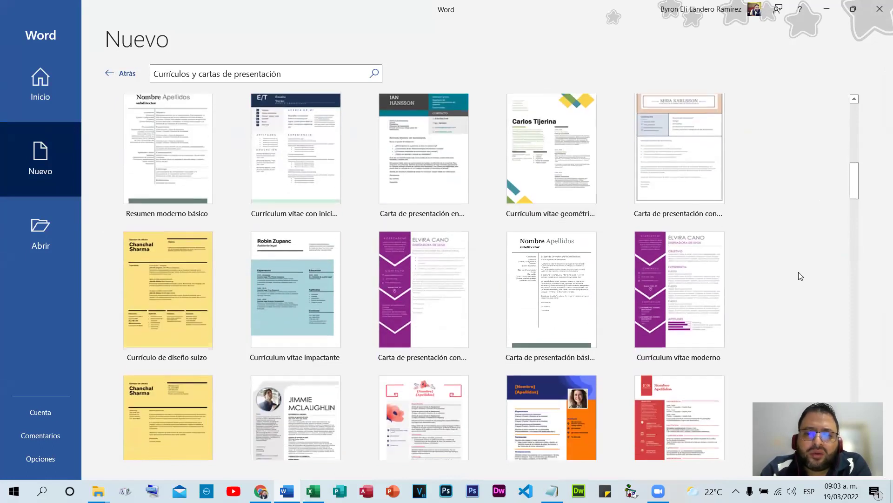
pyautogui.scroll(-4, 800, 276)
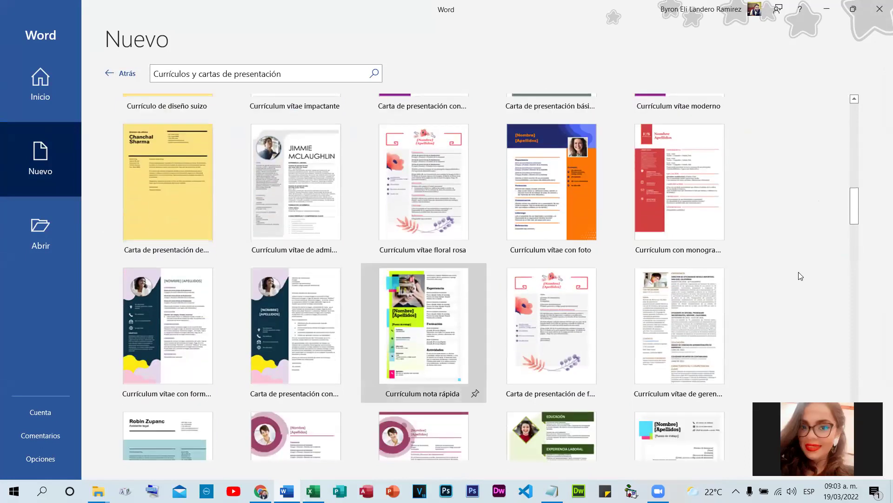
pyautogui.scroll(-6, 800, 276)
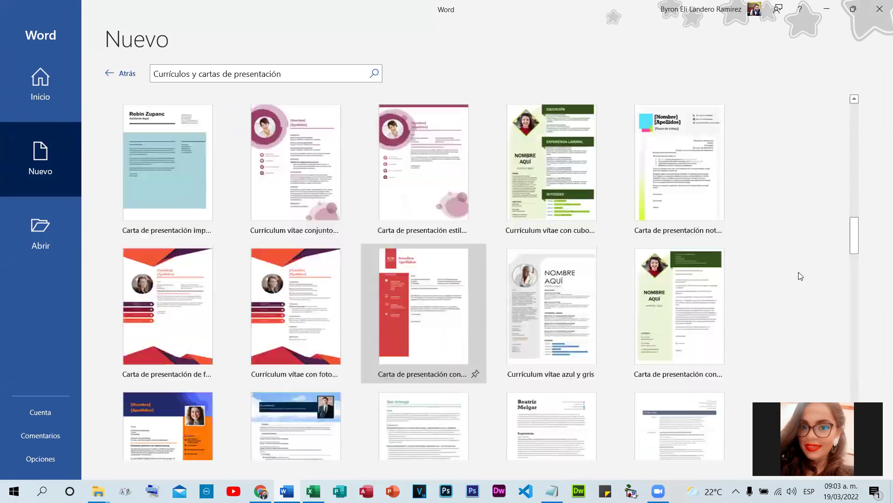
pyautogui.scroll(3, 810, 268)
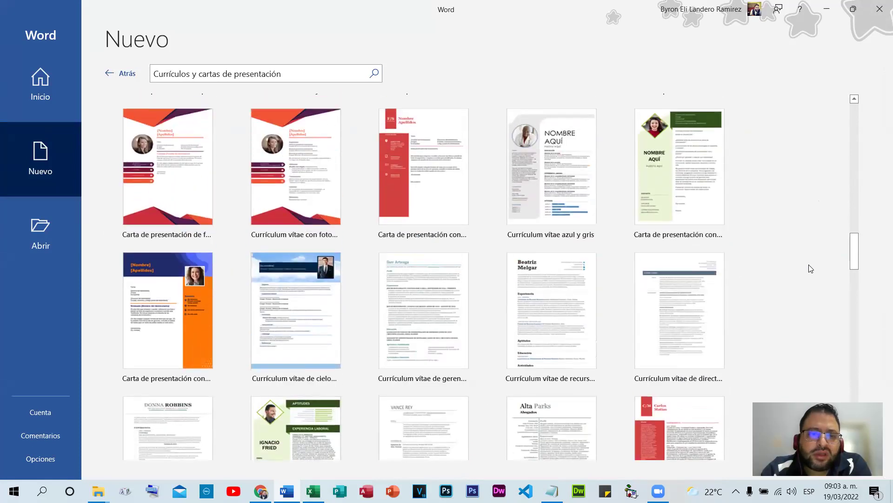
pyautogui.scroll(3, 816, 237)
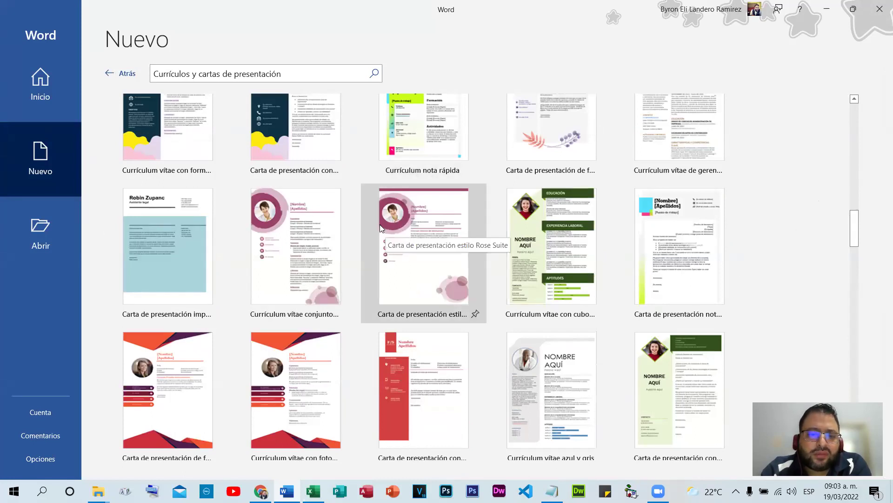
# Step: Create a new document from the Currículum vítae conjunto rosa template
pyautogui.click(289, 219)
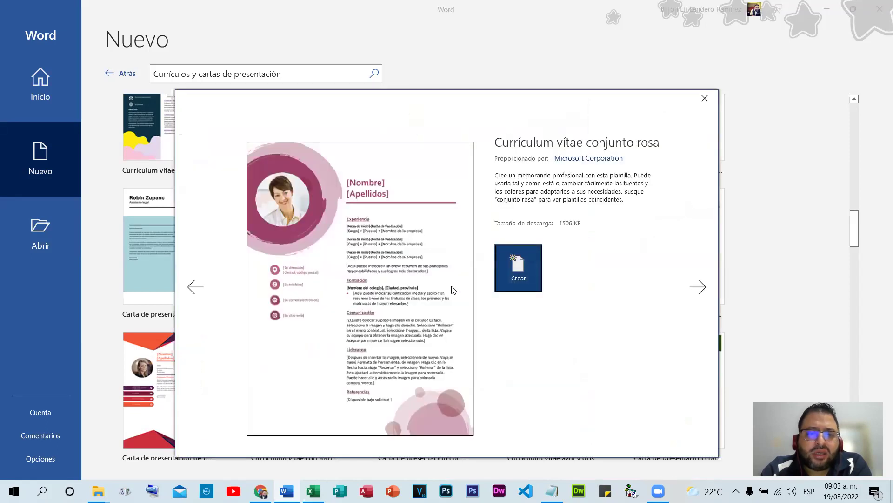
pyautogui.click(527, 271)
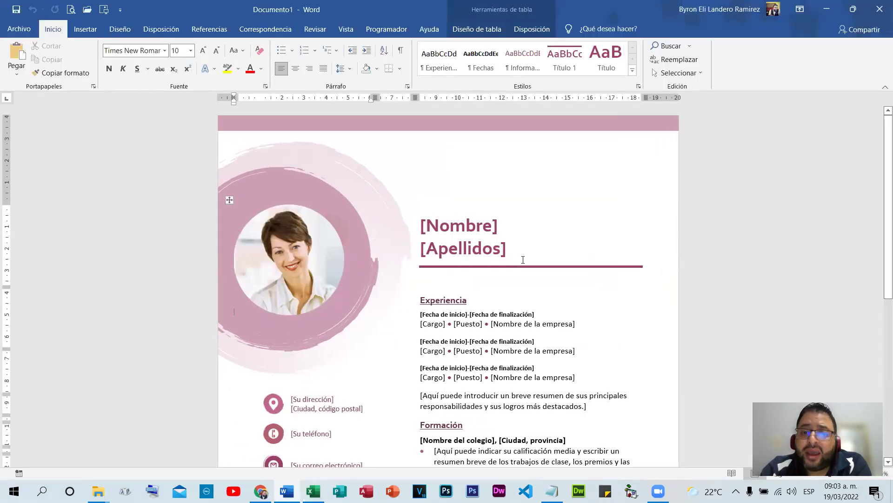
pyautogui.scroll(-10, 523, 260)
pyautogui.scroll(10, 525, 266)
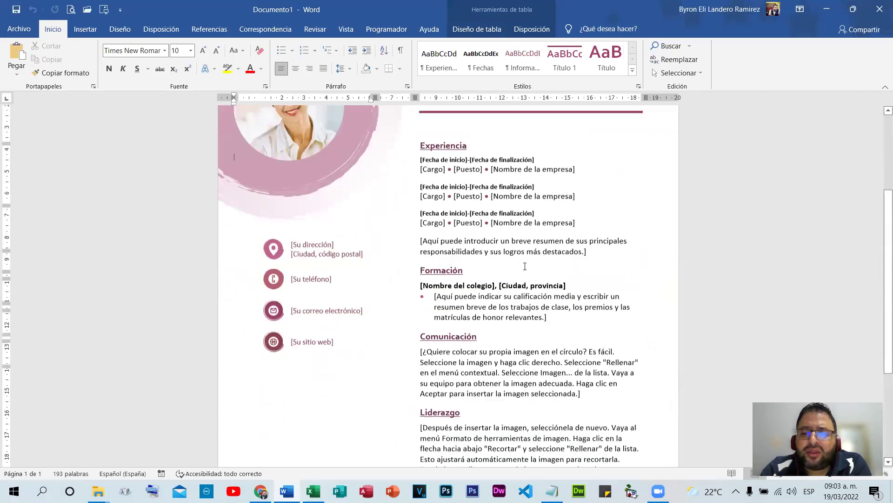
# Step: Replace the [Nombre] and [Apellidos] placeholders with the owner's first names and surname
pyautogui.click(465, 198)
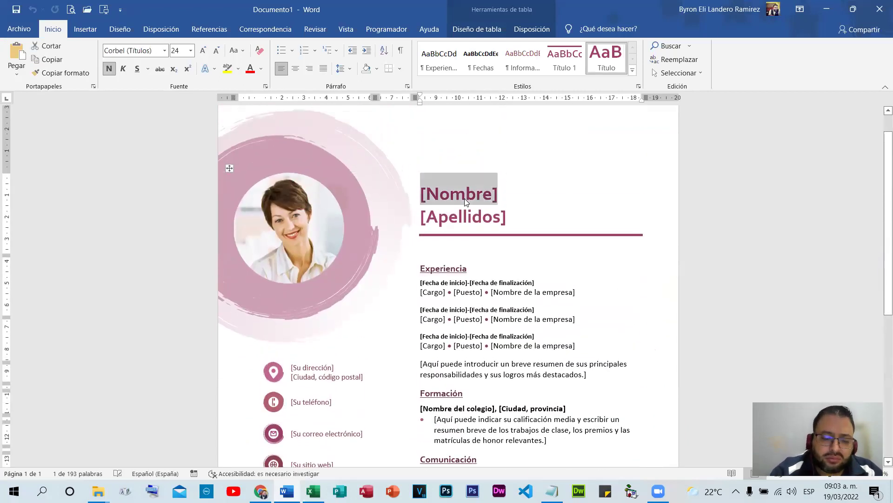
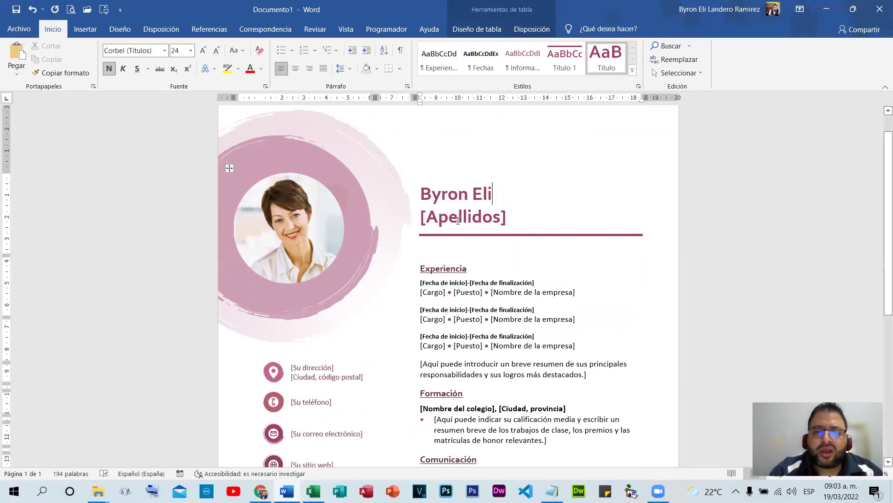
pyautogui.click(458, 220)
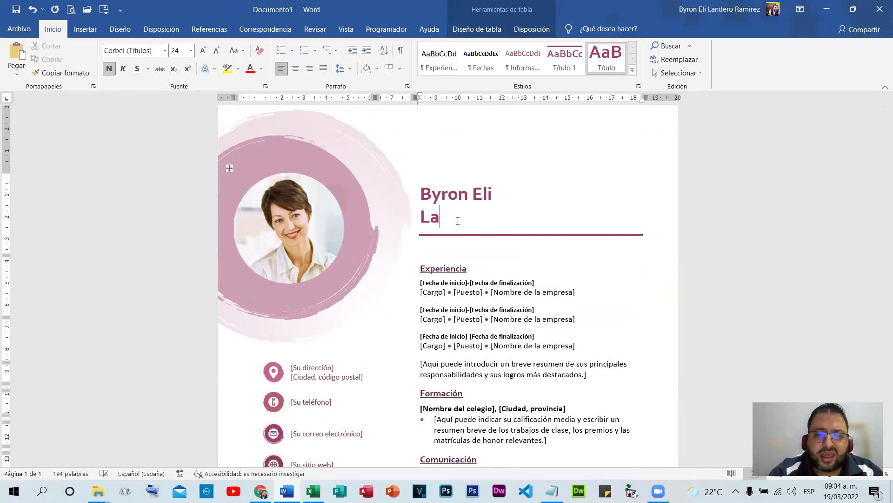
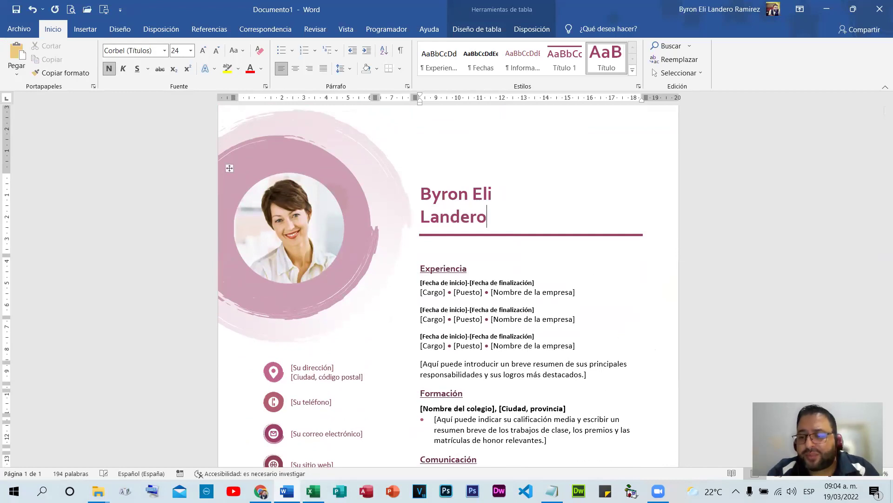
# Step: Inspect the photo's shortcut and shape formatting options and click through several résumé placeholders
pyautogui.click(322, 235)
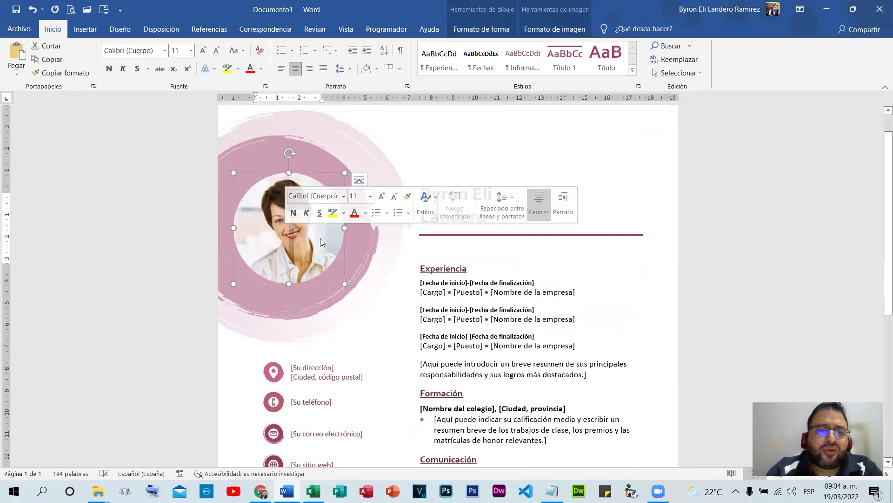
pyautogui.rightClick(311, 173)
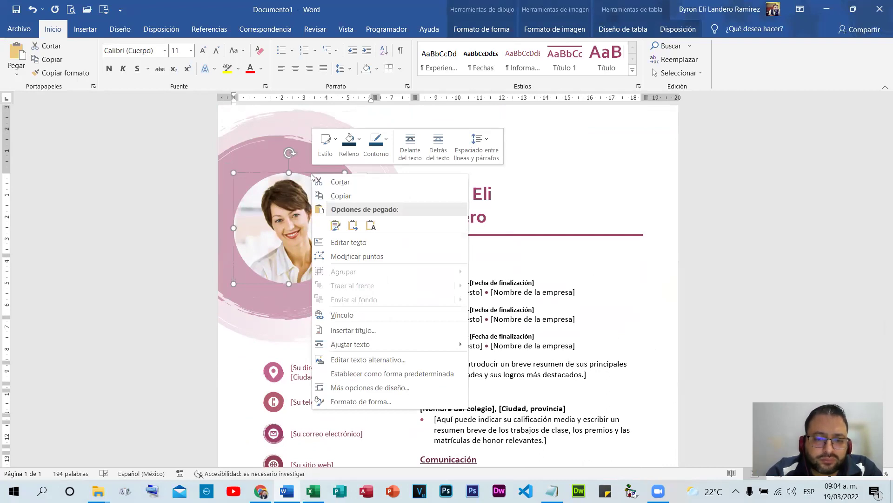
pyautogui.click(273, 245)
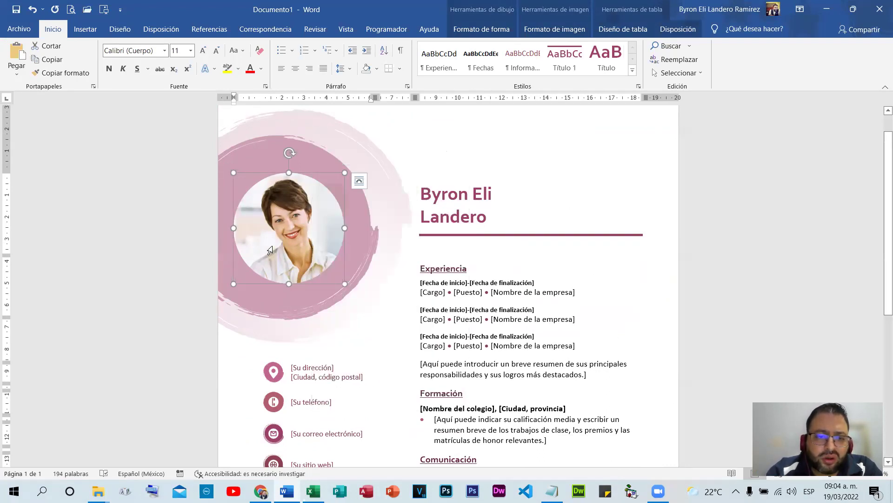
pyautogui.doubleClick(307, 269)
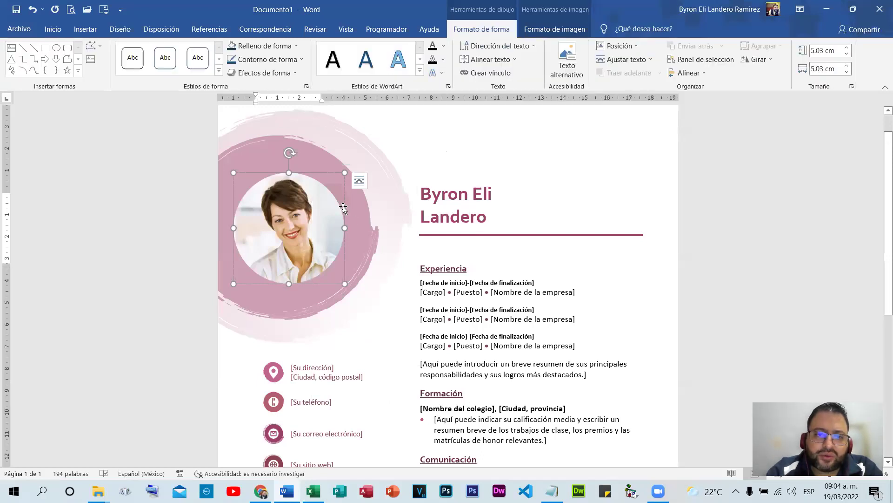
pyautogui.scroll(-3, 325, 293)
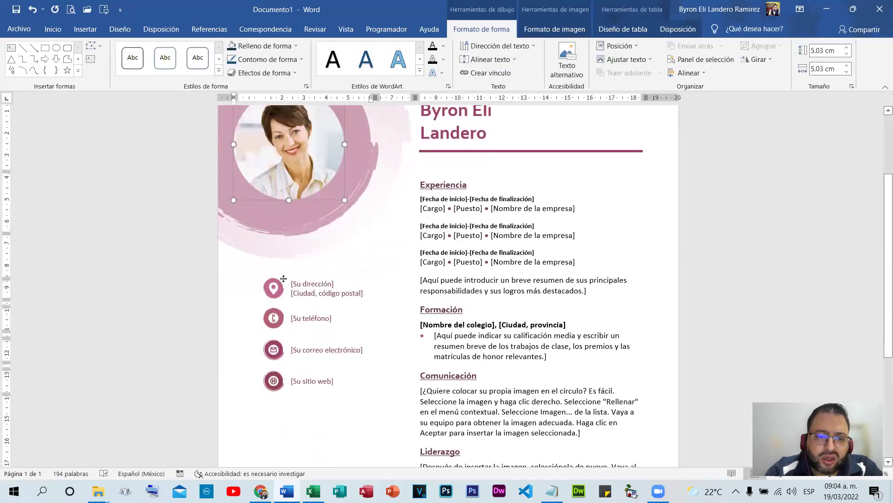
pyautogui.click(309, 290)
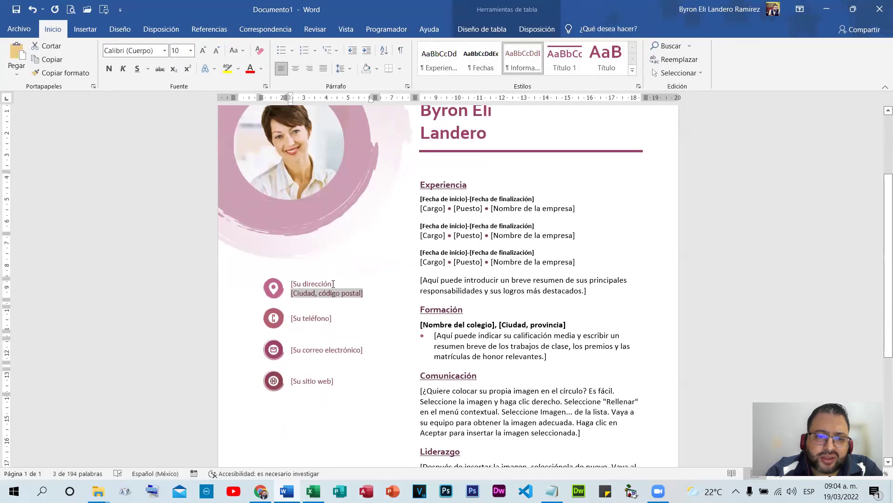
pyautogui.click(464, 199)
pyautogui.click(467, 335)
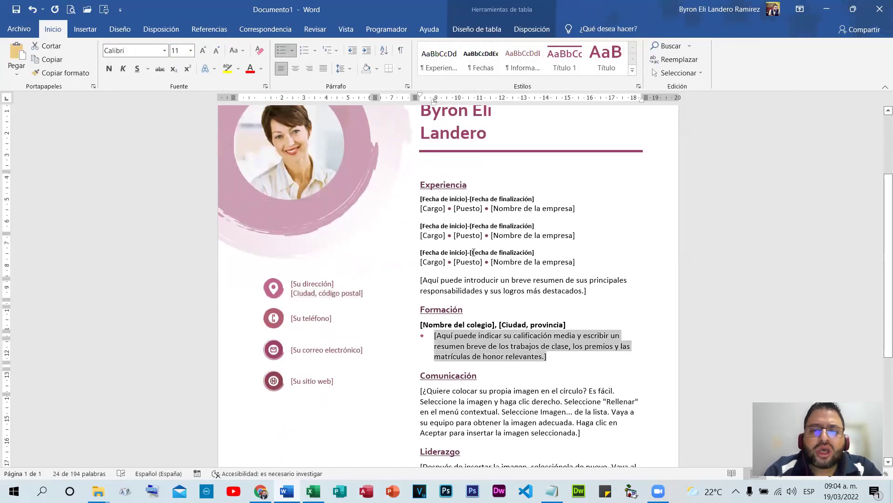
pyautogui.click(443, 200)
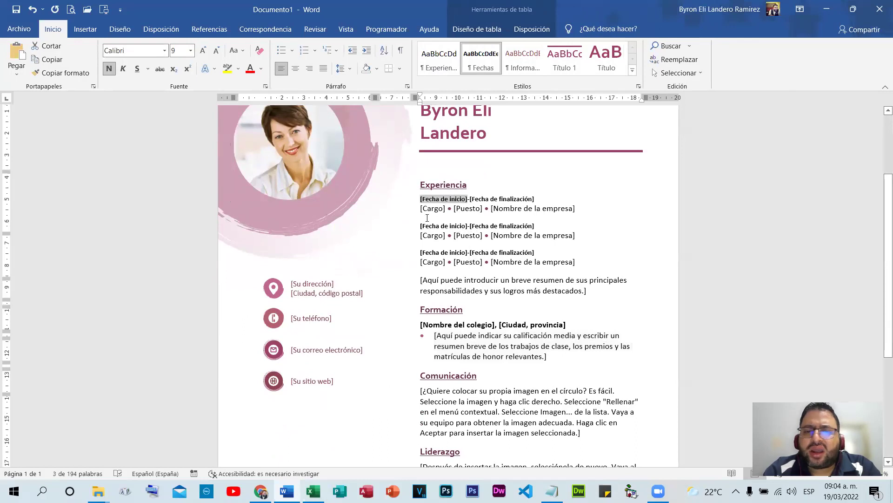
pyautogui.click(427, 217)
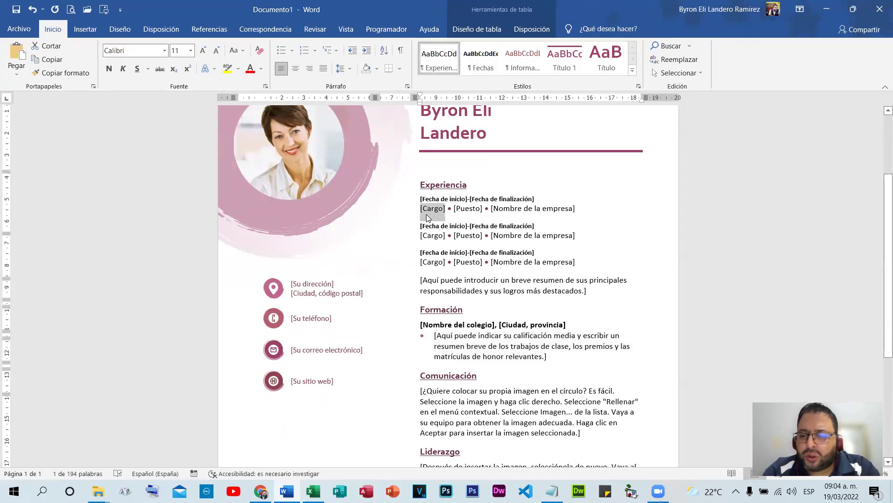
pyautogui.scroll(2, 308, 141)
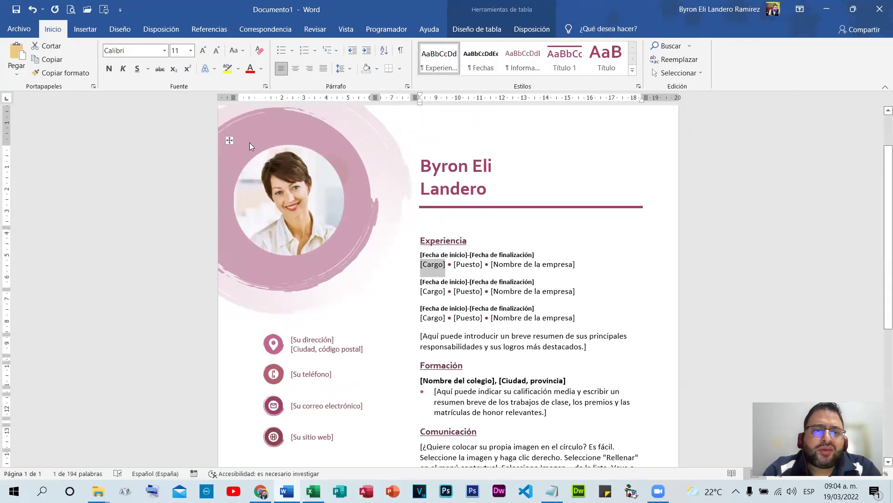
# Step: Set the photo's layout to Delante del texto and shift it slightly left inside the pink circle
pyautogui.click(288, 171)
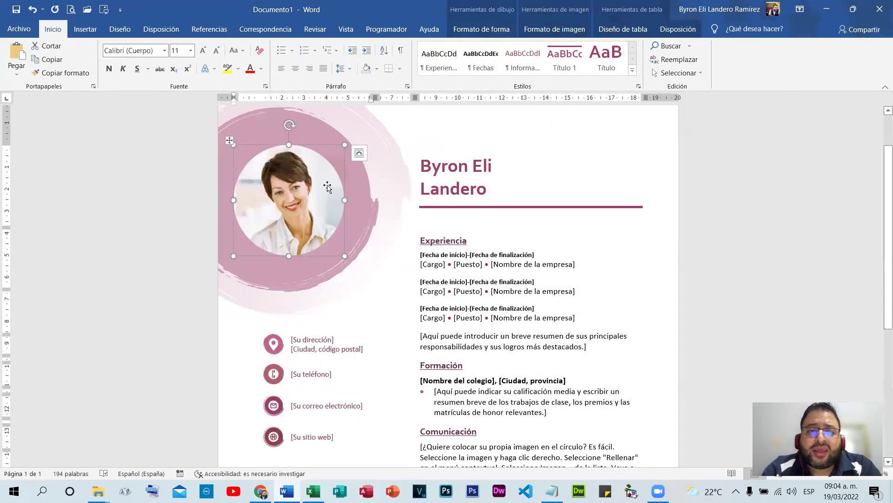
pyautogui.moveTo(310, 149); pyautogui.dragTo(319, 140)
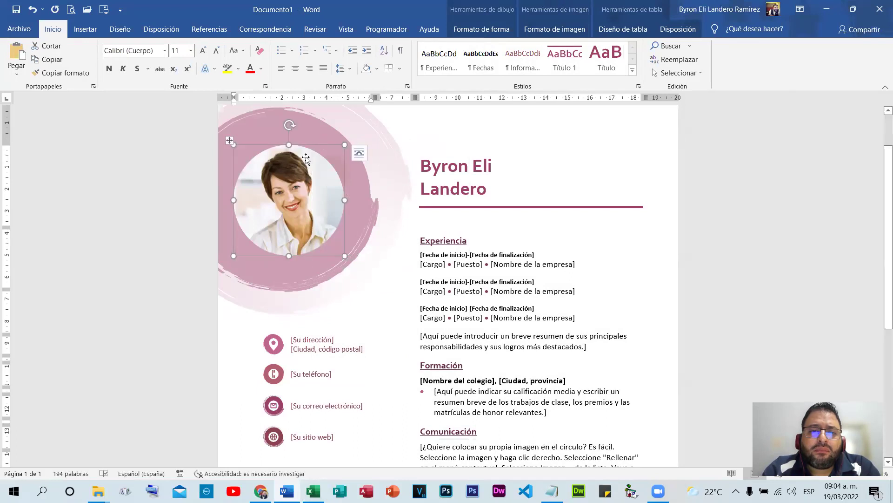
pyautogui.click(358, 153)
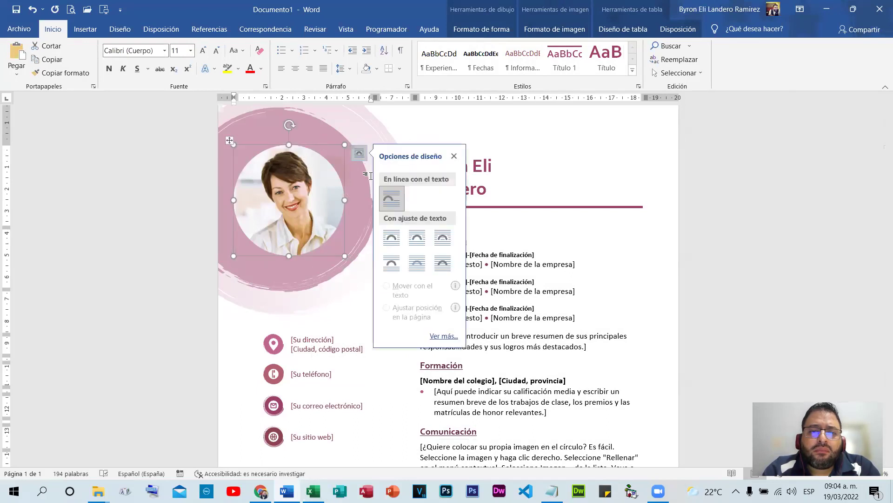
pyautogui.click(442, 263)
pyautogui.click(307, 202)
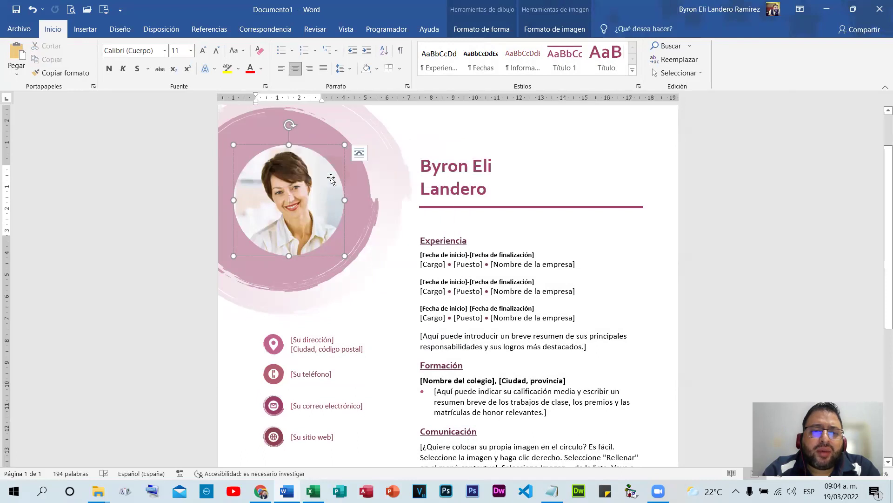
pyautogui.moveTo(303, 145)
pyautogui.mouseDown()
pyautogui.moveTo(338, 152)
pyautogui.moveTo(297, 143)
pyautogui.mouseUp()
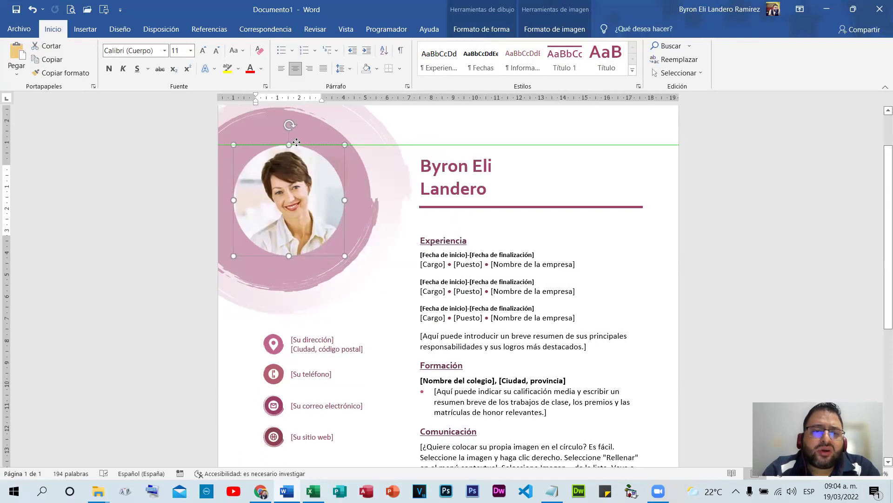
# Step: Review the photo's shortcut menu, close it, and return to Word via the taskbar
pyautogui.rightClick(285, 154)
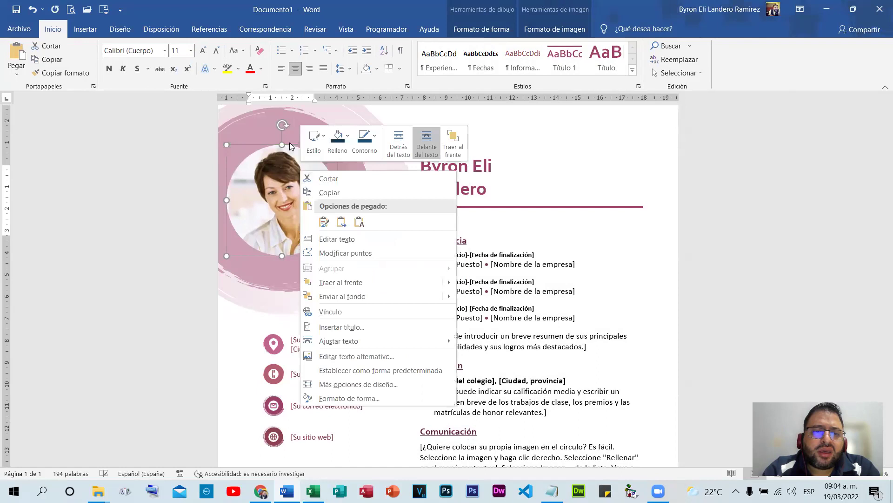
pyautogui.rightClick(289, 143)
pyautogui.rightClick(291, 148)
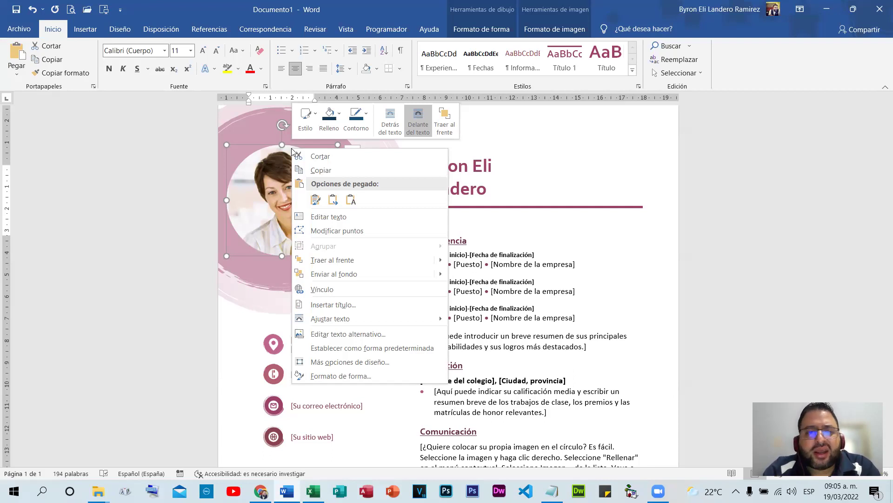
pyautogui.click(274, 206)
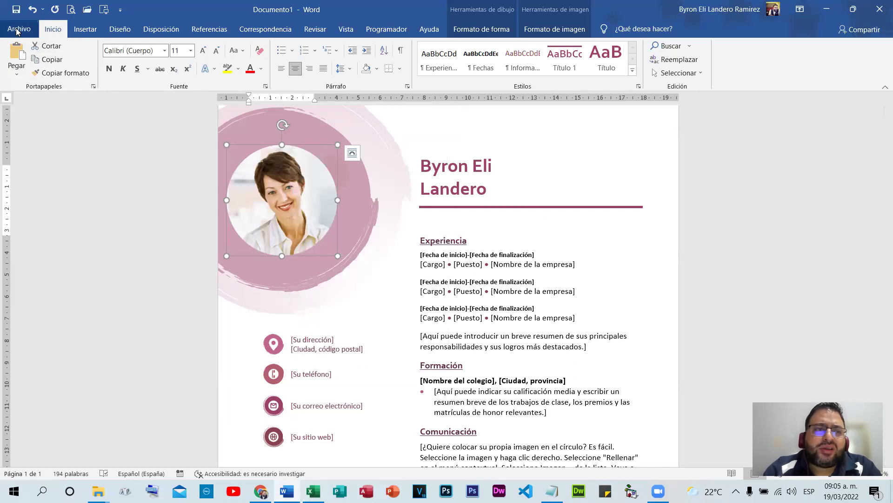
pyautogui.click(287, 491)
pyautogui.click(288, 491)
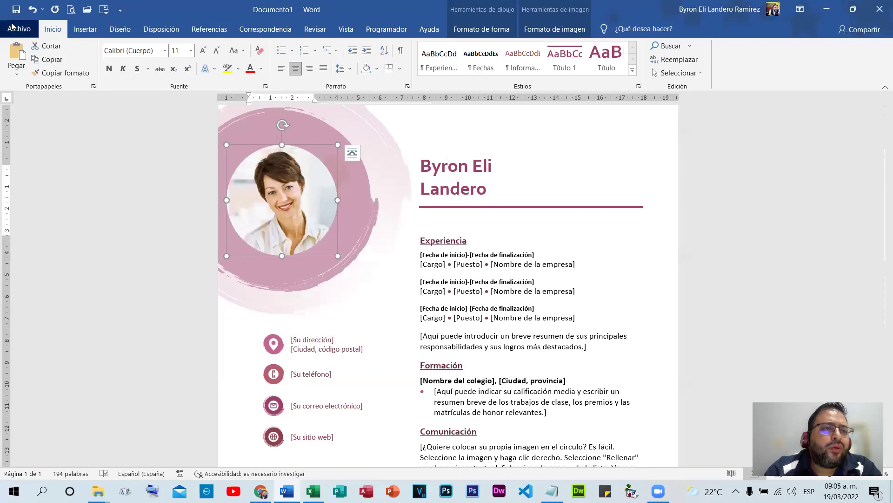
pyautogui.click(13, 27)
pyautogui.click(820, 187)
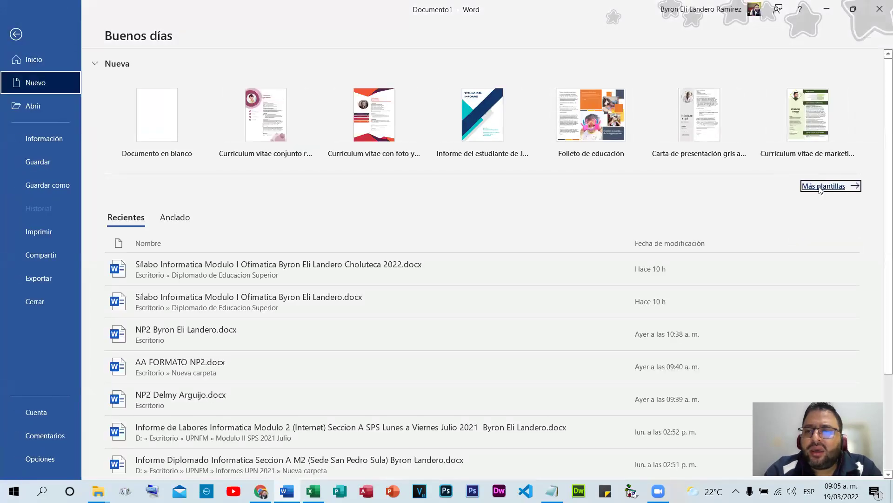
pyautogui.scroll(-4, 592, 285)
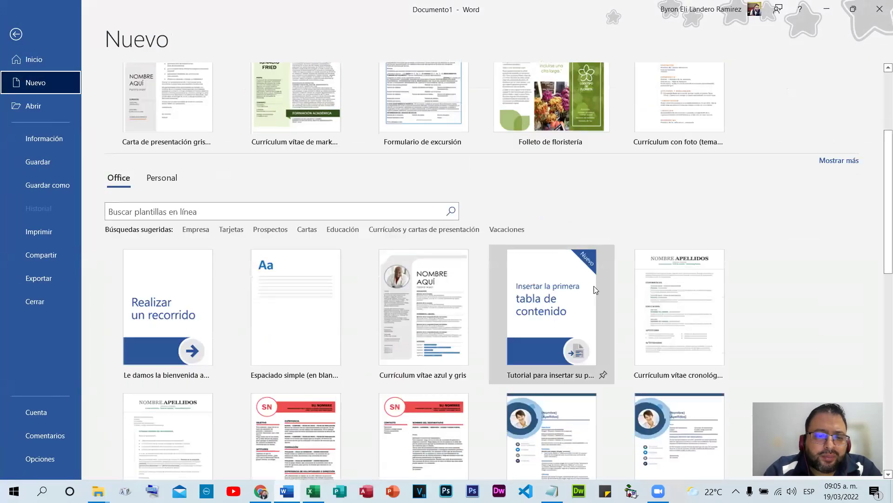
pyautogui.scroll(-1, 595, 290)
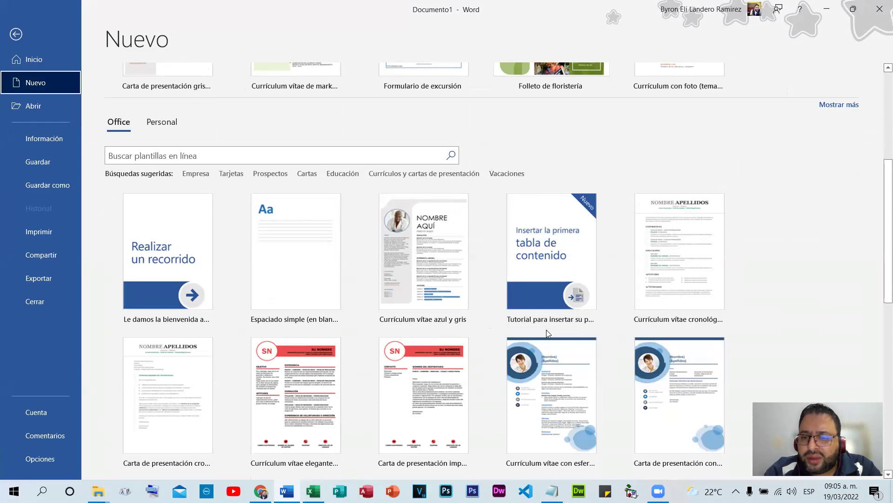
pyautogui.scroll(-2, 546, 329)
pyautogui.scroll(-3, 557, 330)
pyautogui.scroll(8, 575, 331)
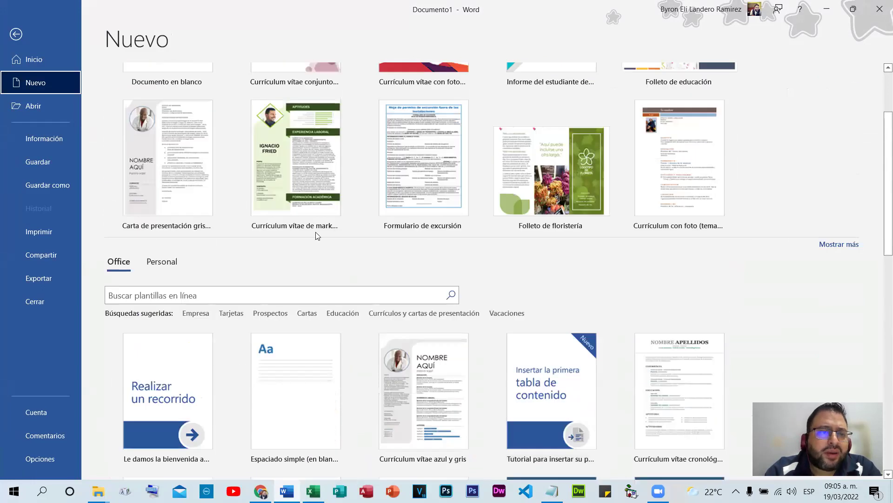
pyautogui.click(202, 317)
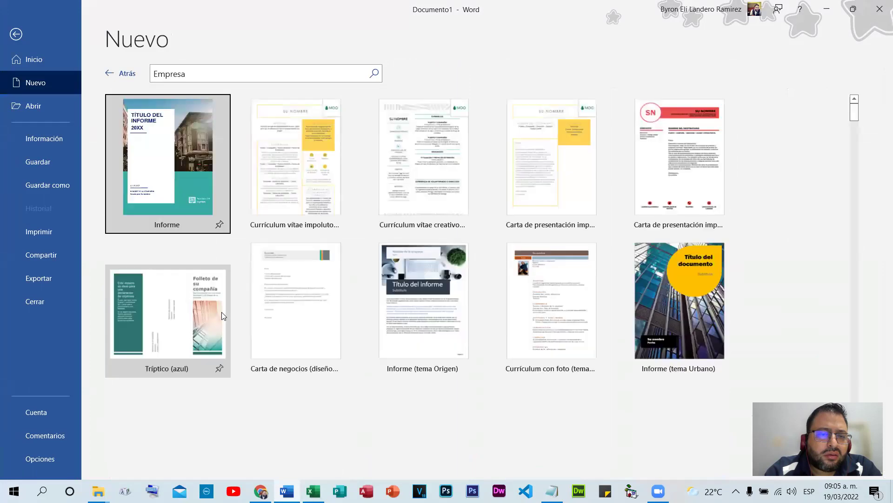
pyautogui.scroll(-3, 313, 241)
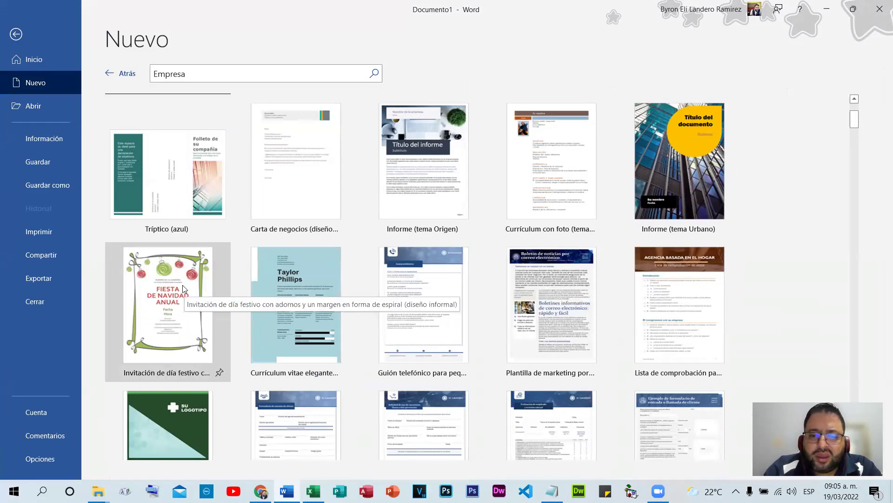
pyautogui.scroll(-6, 183, 285)
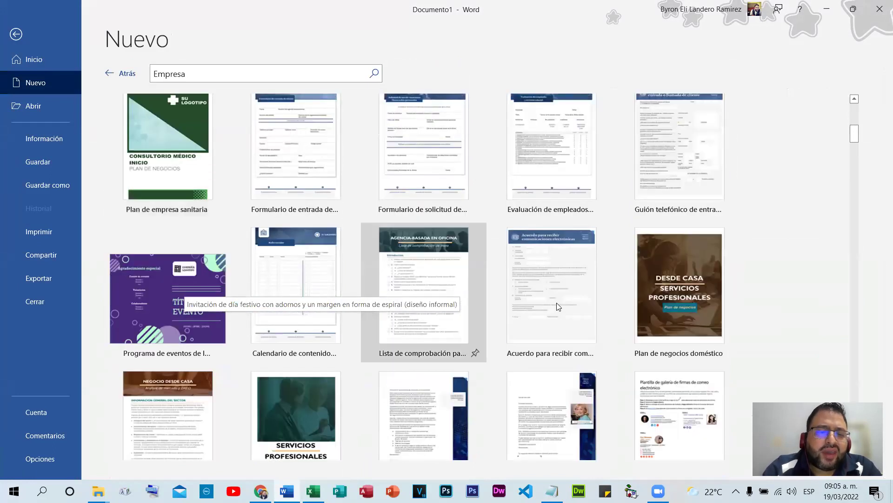
pyautogui.scroll(-3, 548, 313)
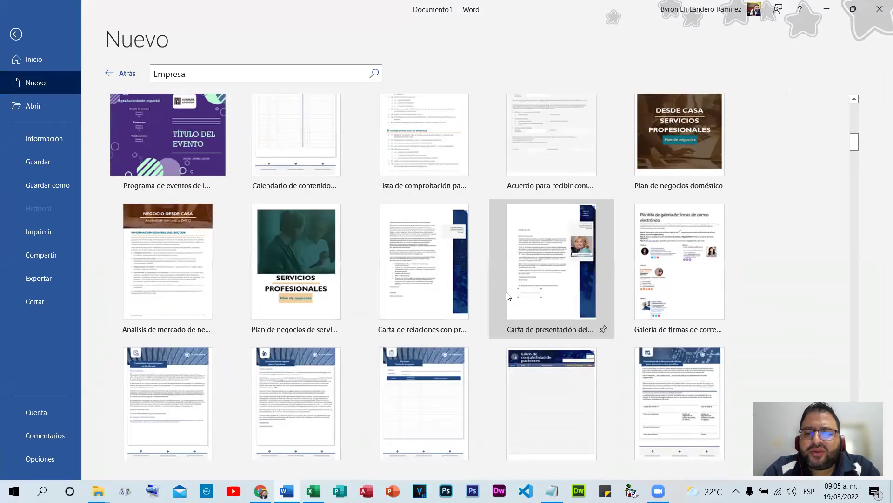
pyautogui.scroll(6, 507, 292)
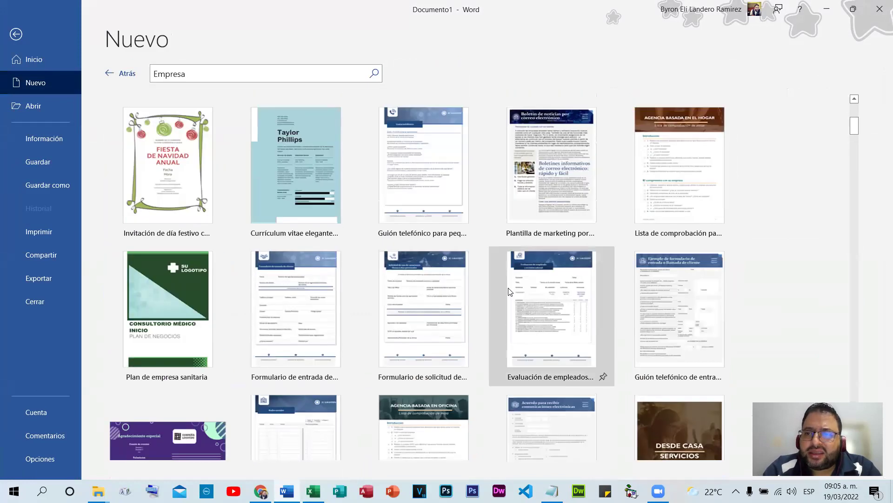
pyautogui.scroll(6, 509, 292)
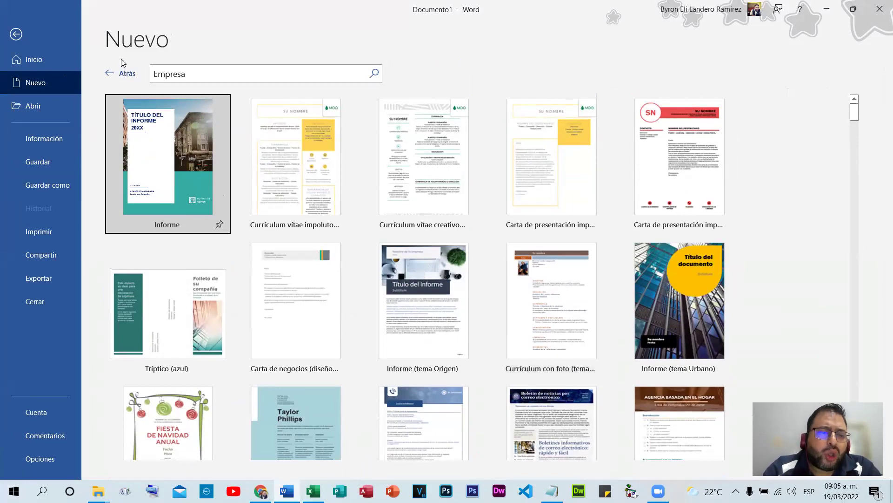
pyautogui.click(110, 74)
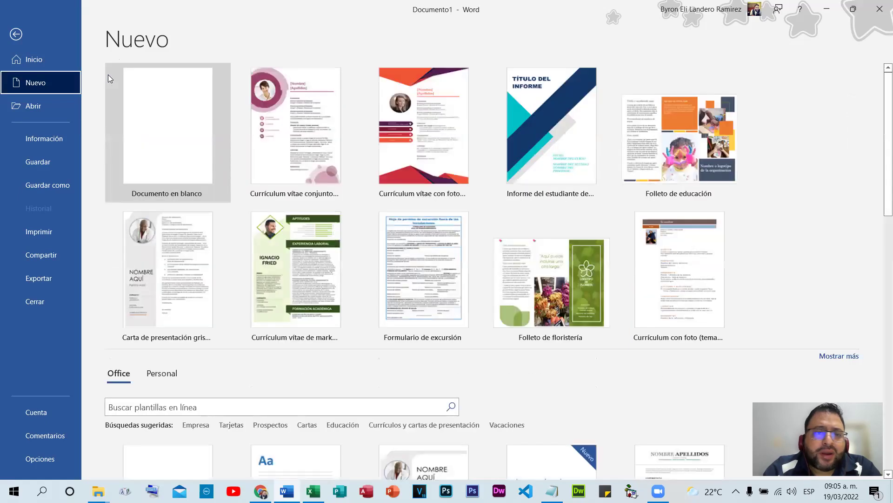
pyautogui.scroll(-3, 599, 222)
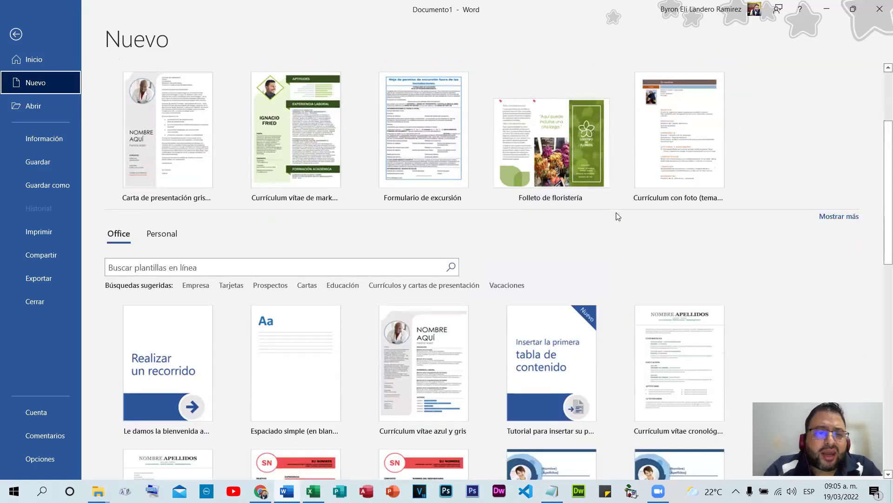
pyautogui.scroll(-7, 642, 214)
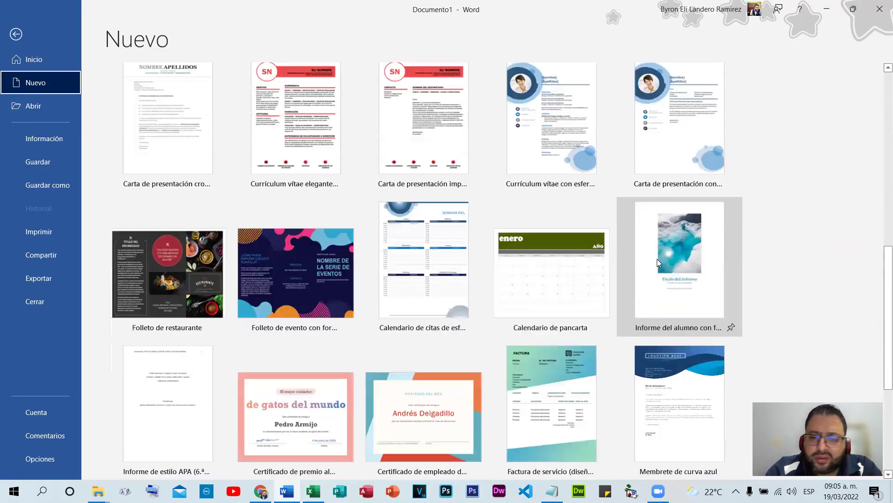
pyautogui.scroll(-5, 657, 251)
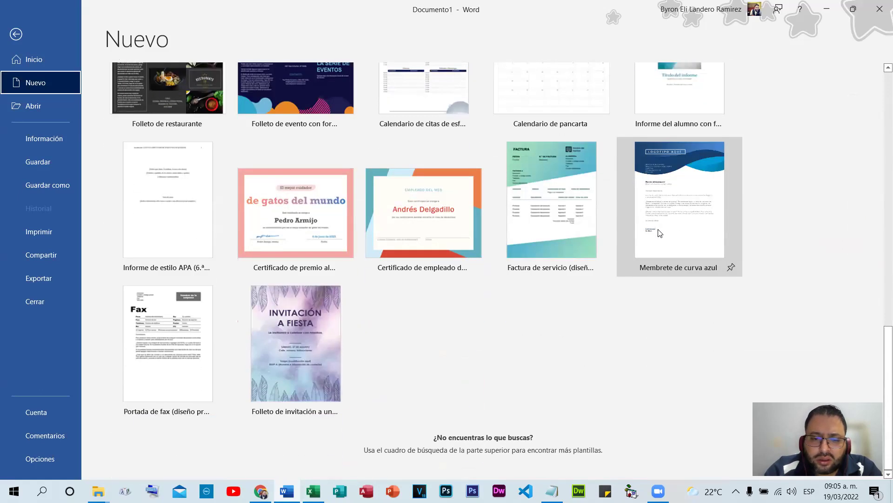
pyautogui.scroll(10, 657, 232)
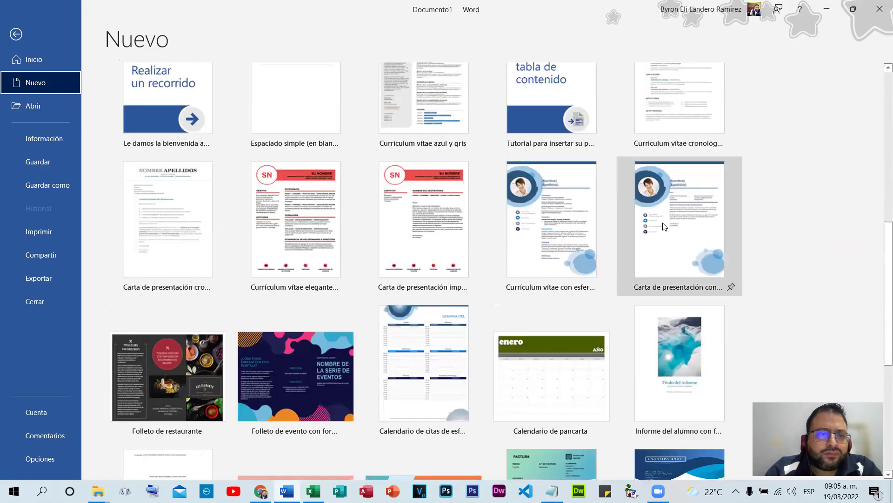
# Step: Search online templates for 'proye' and create a document from Folleto con esferas azules
pyautogui.click(233, 260)
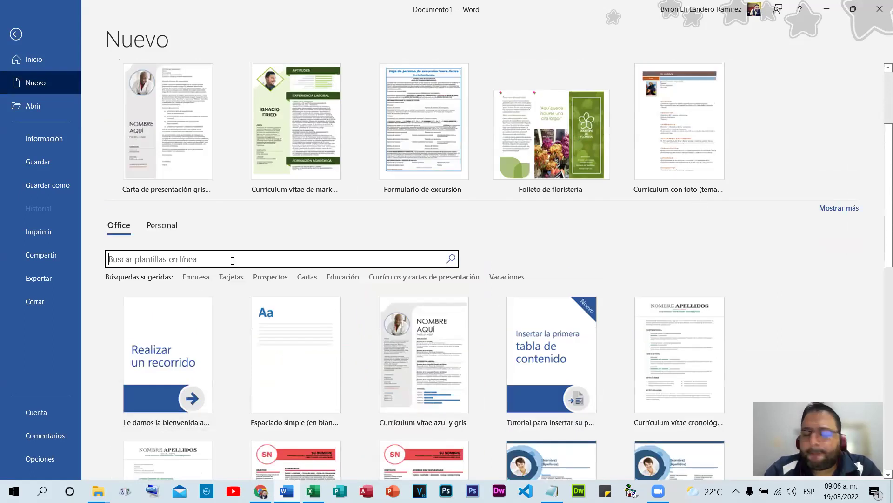
pyautogui.write('proyectos')
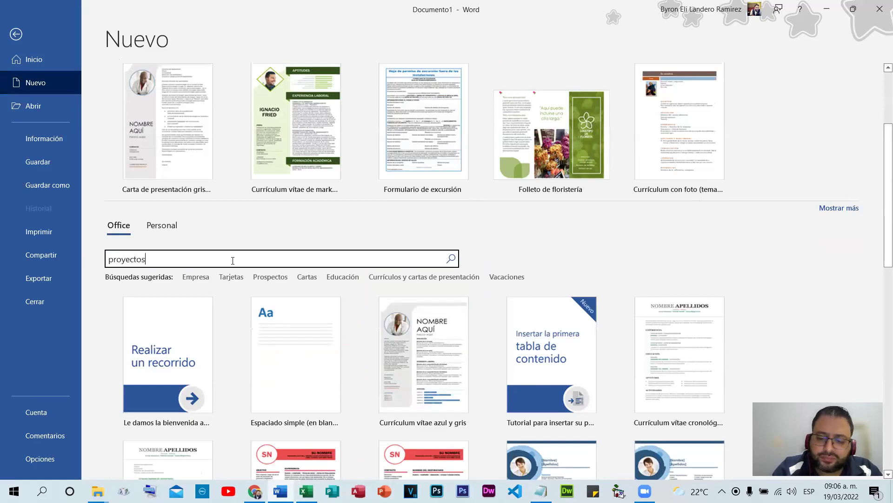
pyautogui.press('Return')
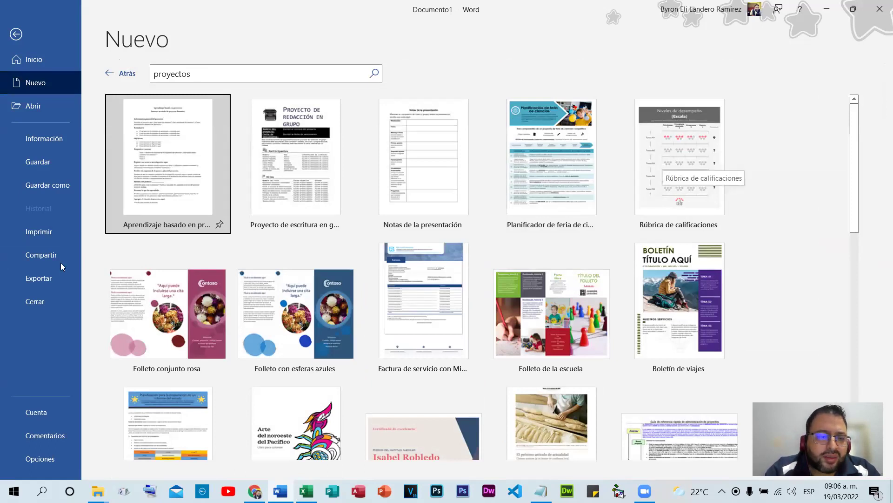
pyautogui.click(303, 311)
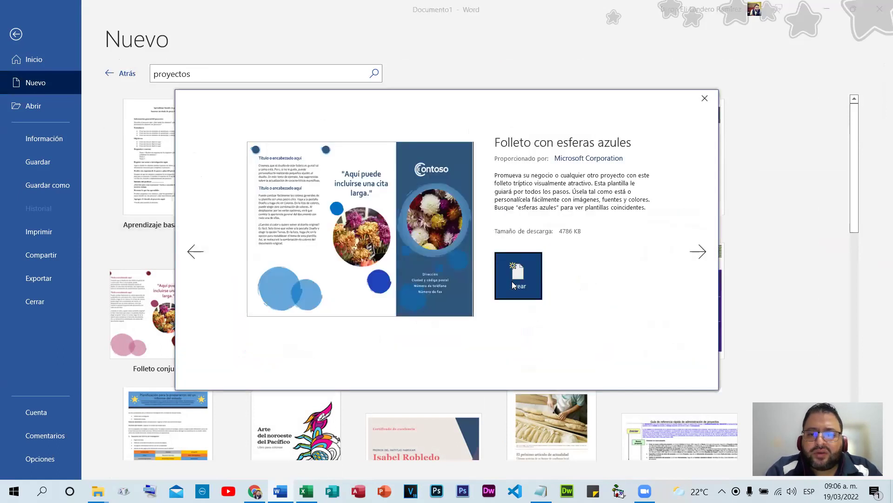
pyautogui.click(512, 281)
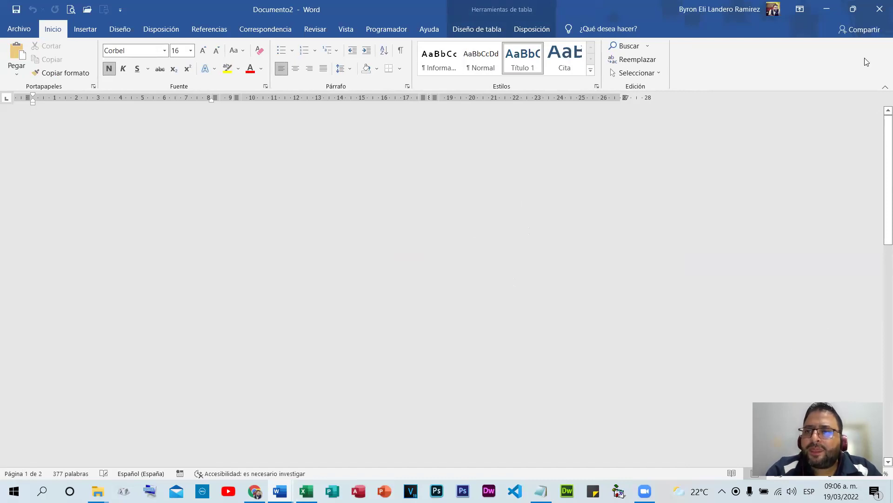
# Step: Select the brochure quote, create a second blue-spheres brochure, then close both documents without saving
pyautogui.moveTo(389, 247); pyautogui.dragTo(313, 199)
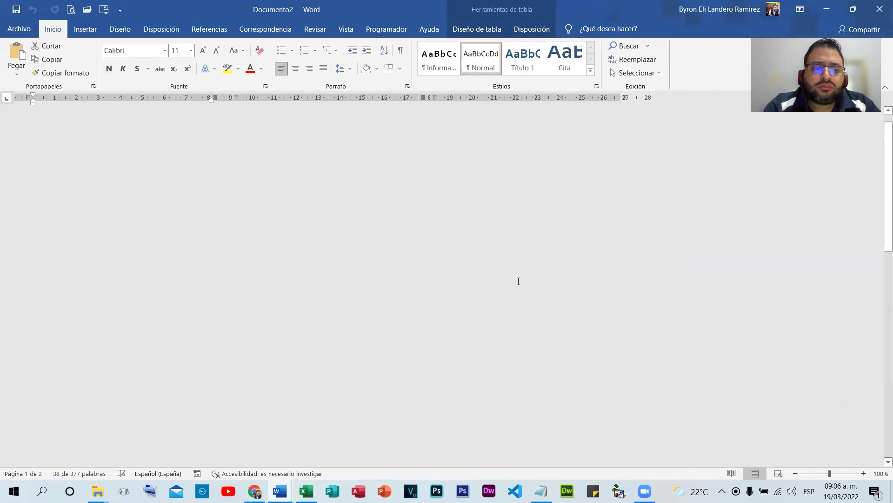
pyautogui.click(19, 29)
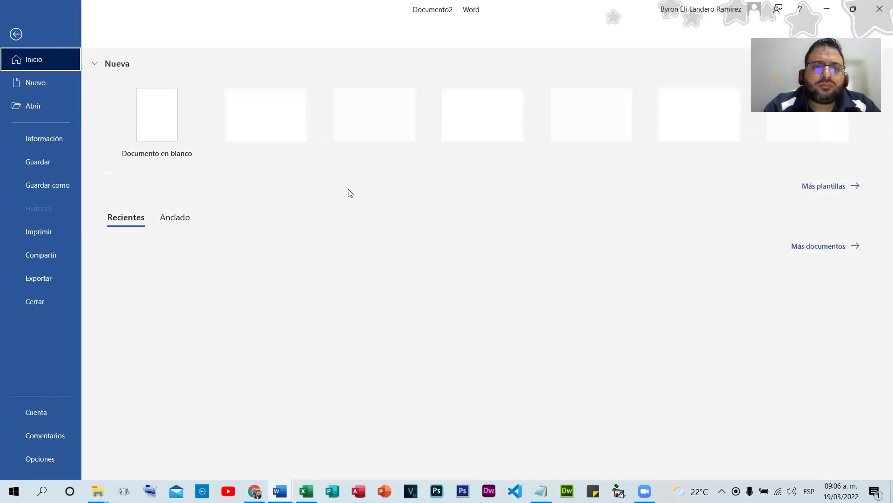
pyautogui.click(264, 127)
pyautogui.click(518, 268)
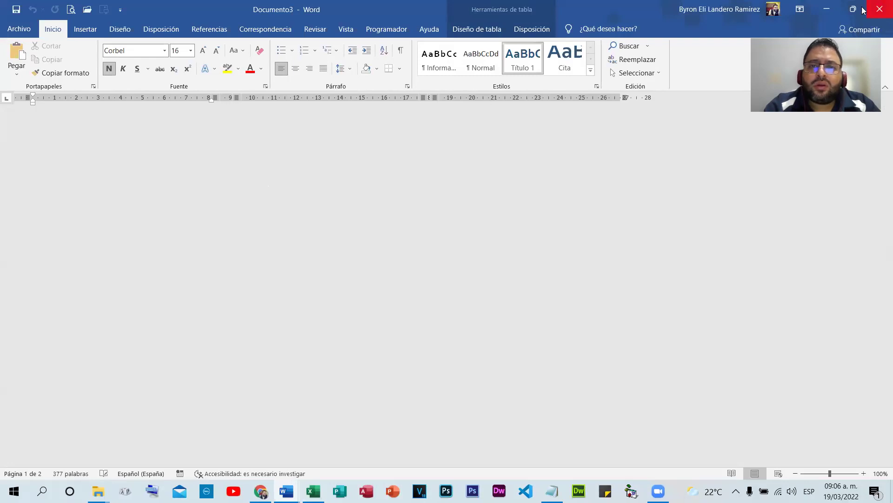
pyautogui.click(503, 308)
pyautogui.click(879, 12)
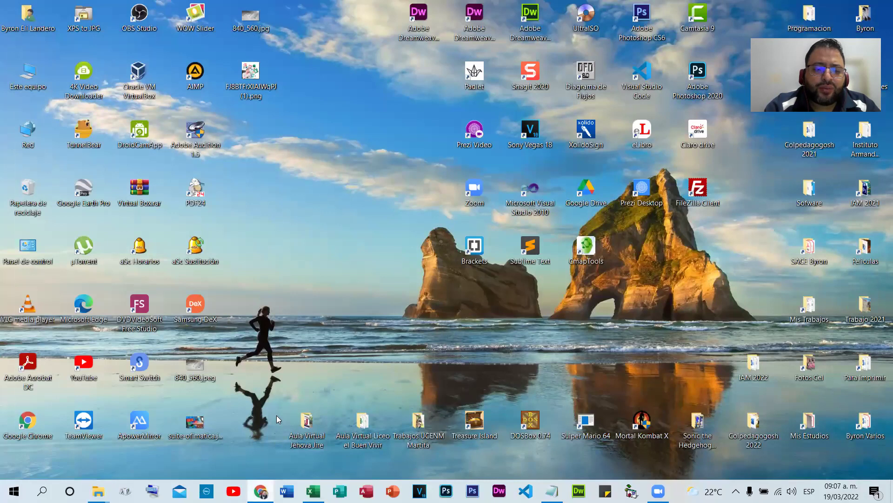
# Step: Reopen Word and create a new document from the Folleto de educación template
pyautogui.rightClick(260, 491)
pyautogui.click(396, 381)
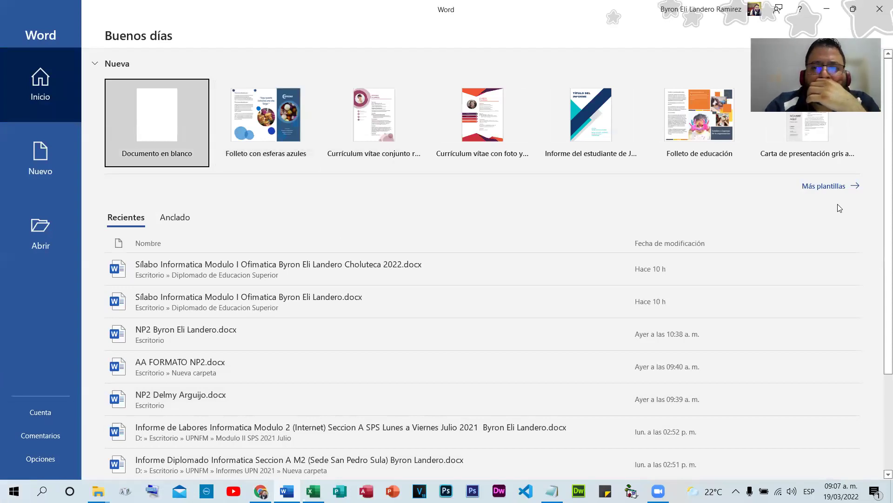
pyautogui.click(825, 186)
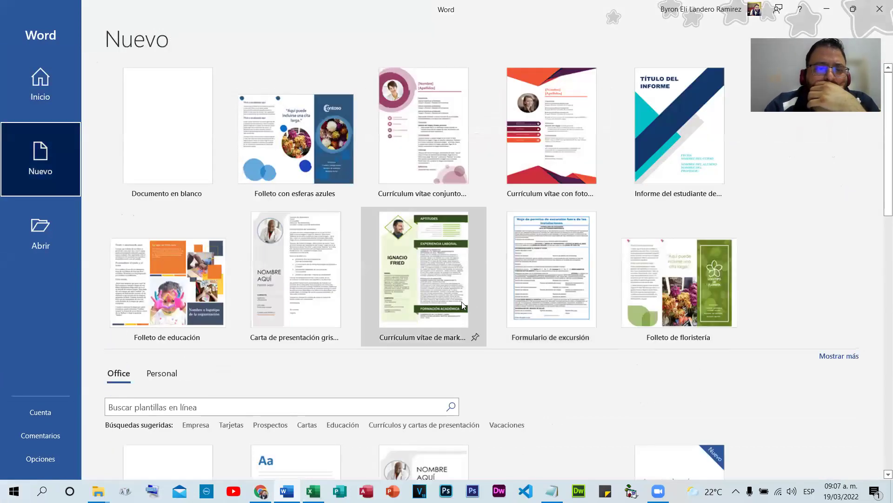
pyautogui.click(189, 272)
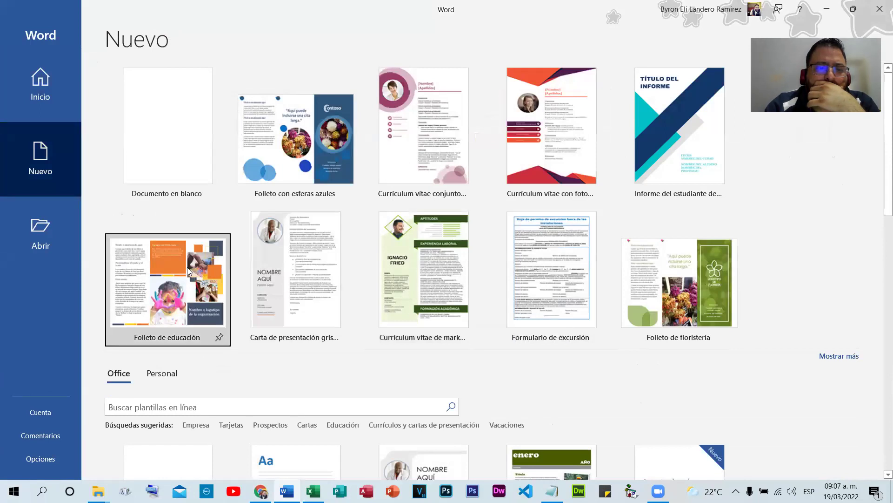
pyautogui.click(525, 303)
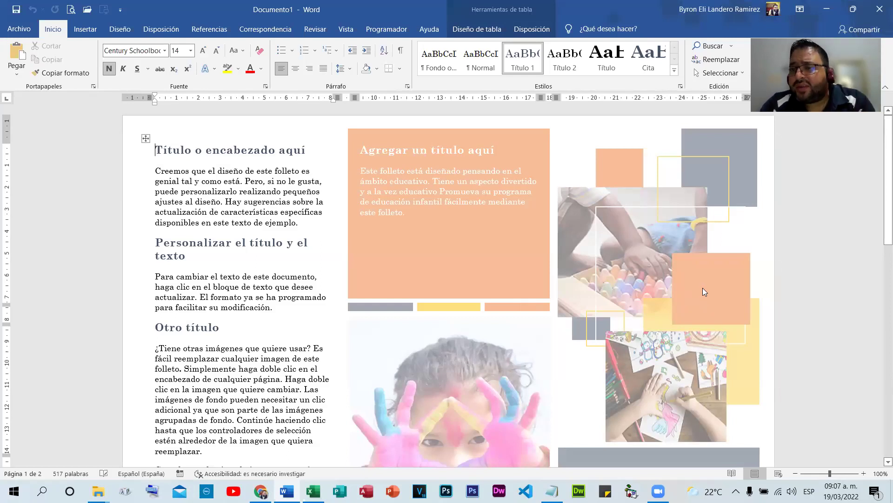
# Step: Click through the education brochure's headings and columns, scroll both pages, then close the window
pyautogui.click(251, 188)
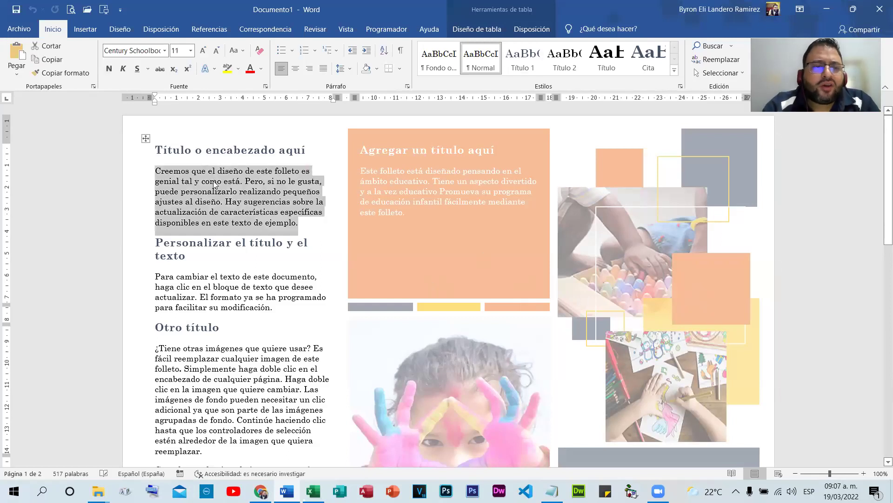
pyautogui.click(231, 150)
pyautogui.click(427, 150)
pyautogui.scroll(-5, 473, 305)
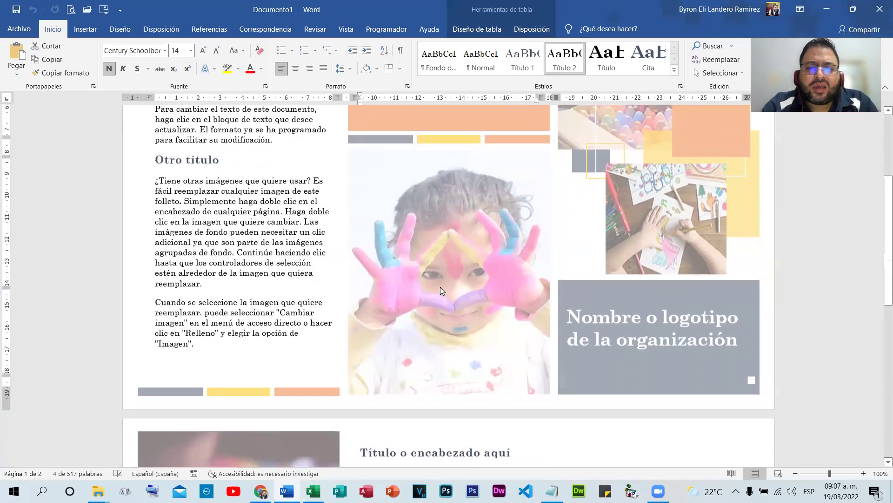
pyautogui.click(460, 278)
pyautogui.scroll(-9, 461, 278)
pyautogui.scroll(-2, 523, 265)
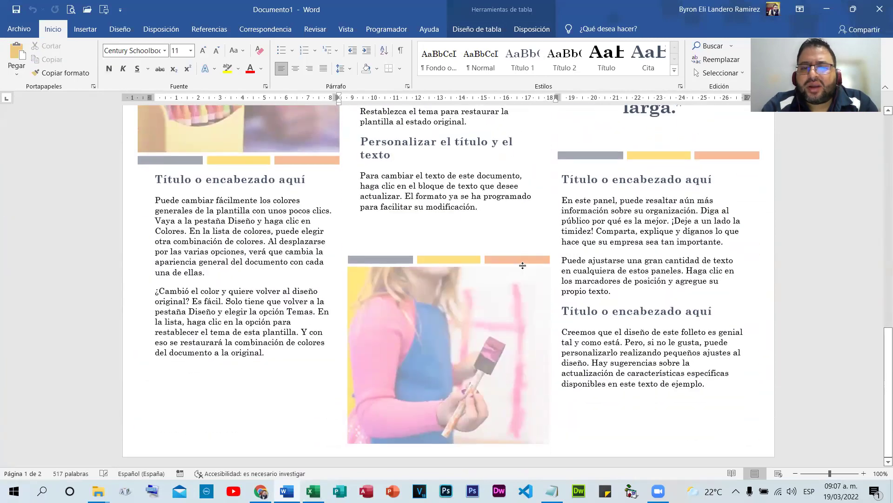
pyautogui.scroll(10, 554, 317)
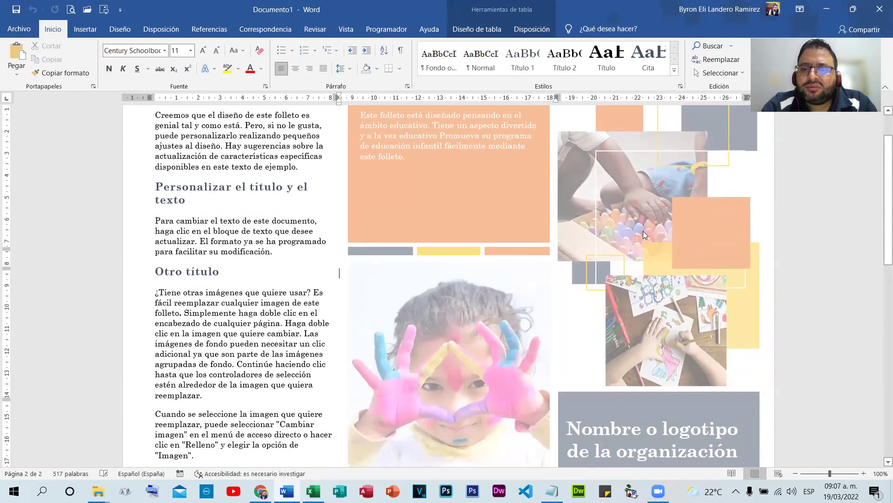
pyautogui.click(643, 232)
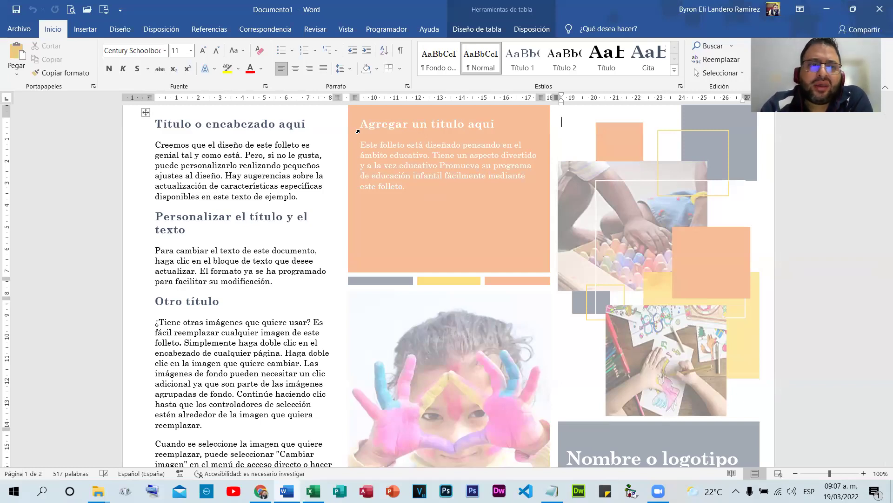
pyautogui.click(880, 10)
# Step: Discard the brochure with No guardar, browse the Recientes list, and show the Anclado documents
pyautogui.click(489, 309)
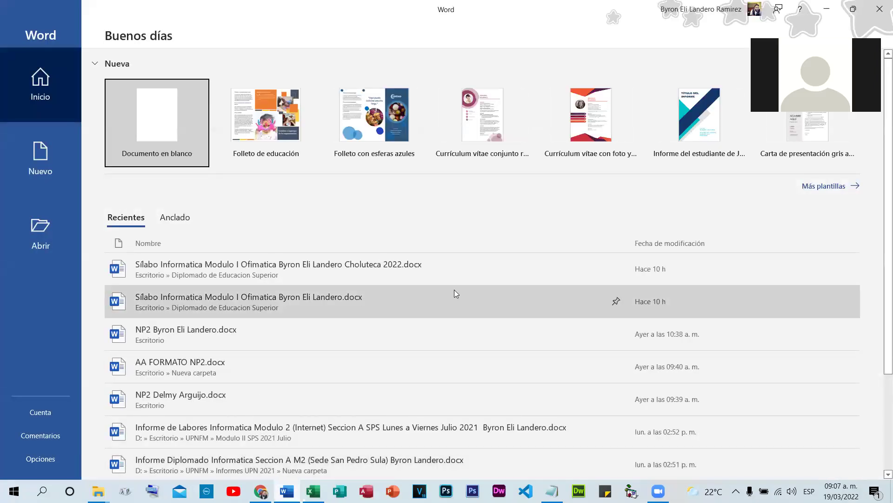
pyautogui.scroll(-1, 286, 269)
pyautogui.scroll(1, 279, 261)
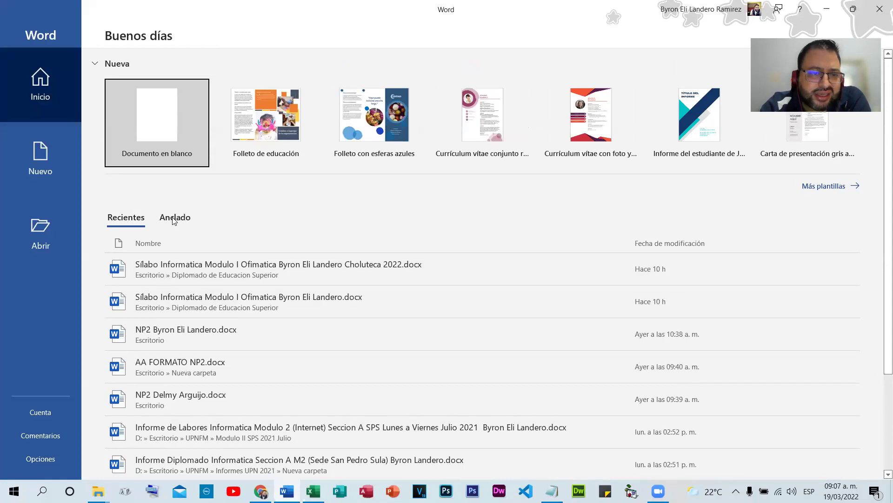
pyautogui.scroll(-1, 307, 253)
pyautogui.scroll(-3, 304, 277)
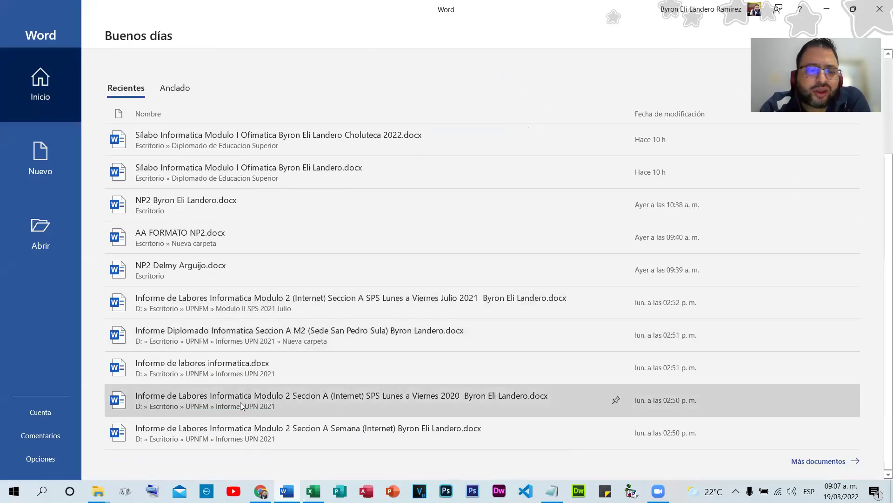
pyautogui.scroll(4, 220, 371)
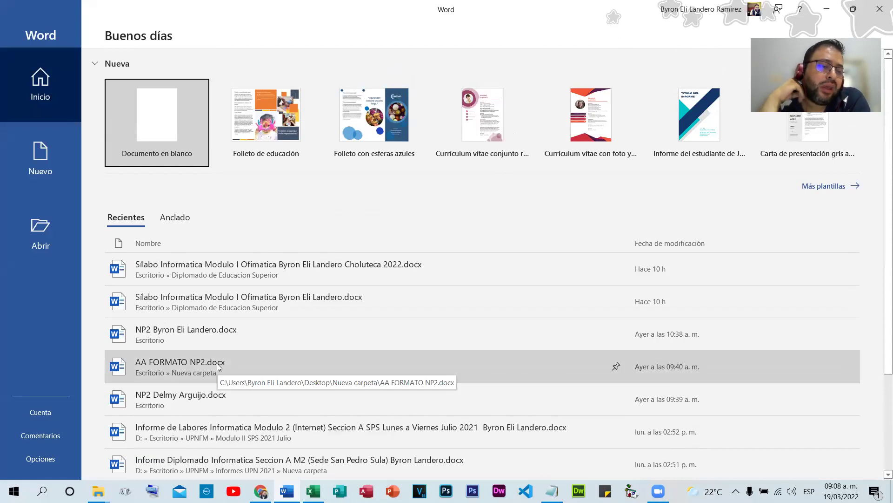
pyautogui.scroll(-3, 298, 277)
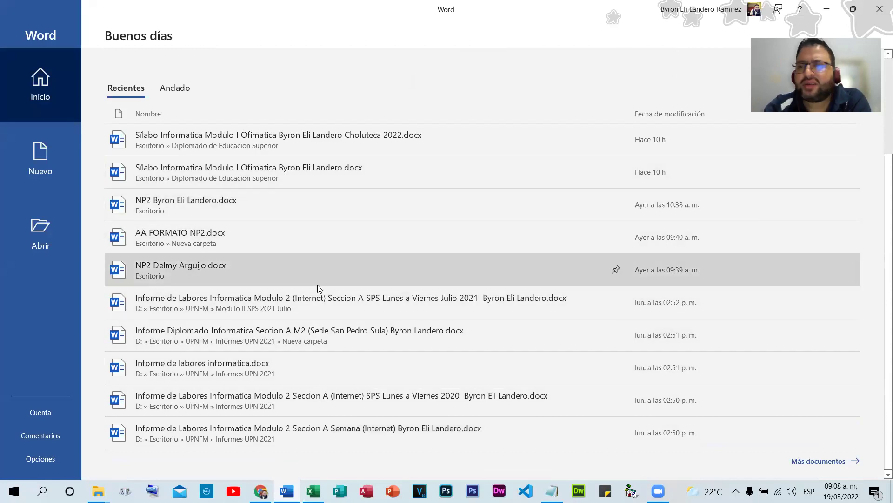
pyautogui.scroll(1, 319, 287)
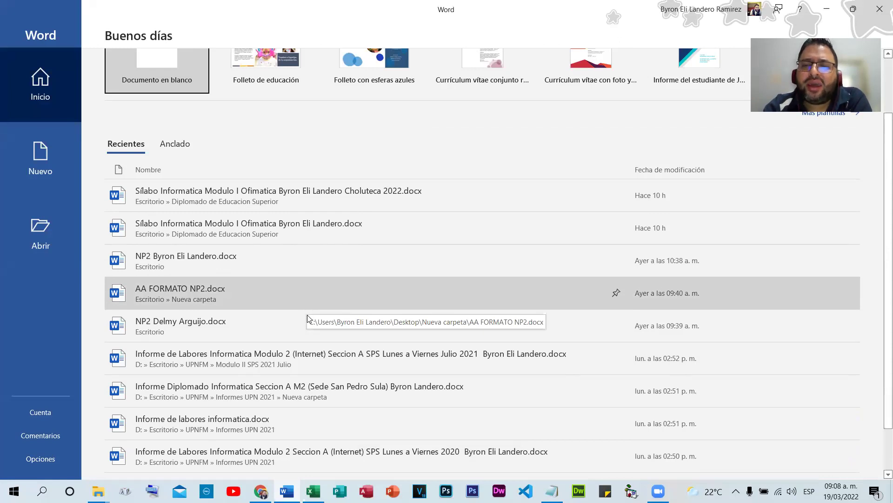
pyautogui.scroll(2, 298, 319)
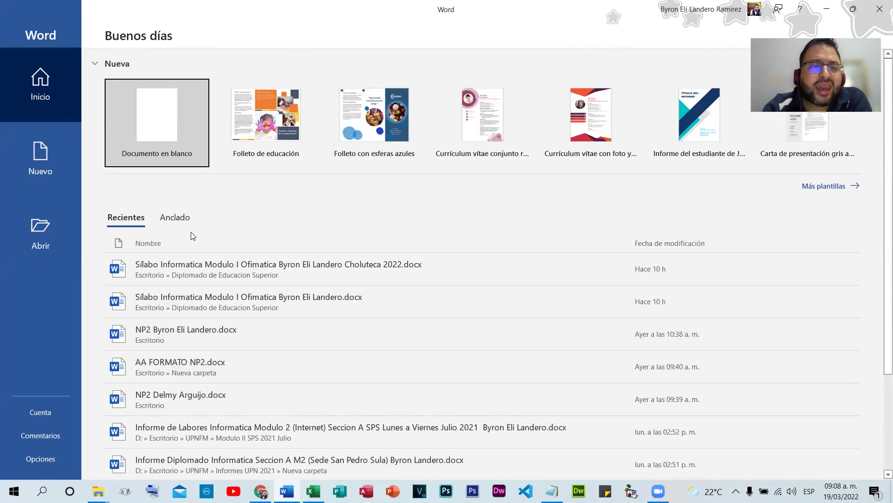
pyautogui.click(175, 217)
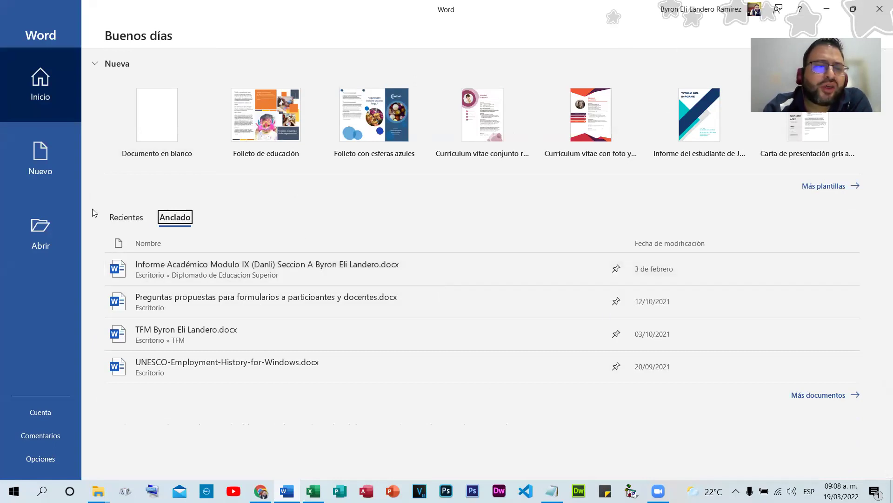
# Step: Switch the start page back to the Recientes tab and scroll down its document list
pyautogui.click(122, 218)
pyautogui.scroll(-3, 340, 293)
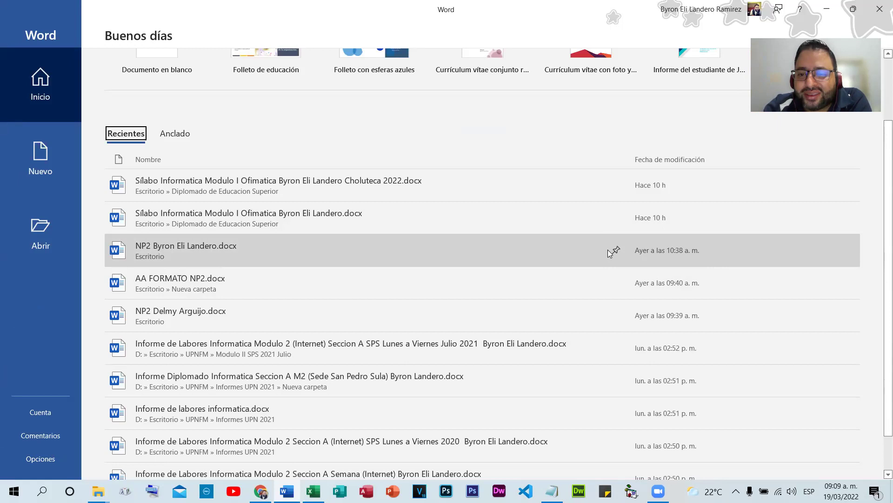
# Step: Pin the NP2 document using the pin icon on its row on the Inicio screen
pyautogui.click(615, 250)
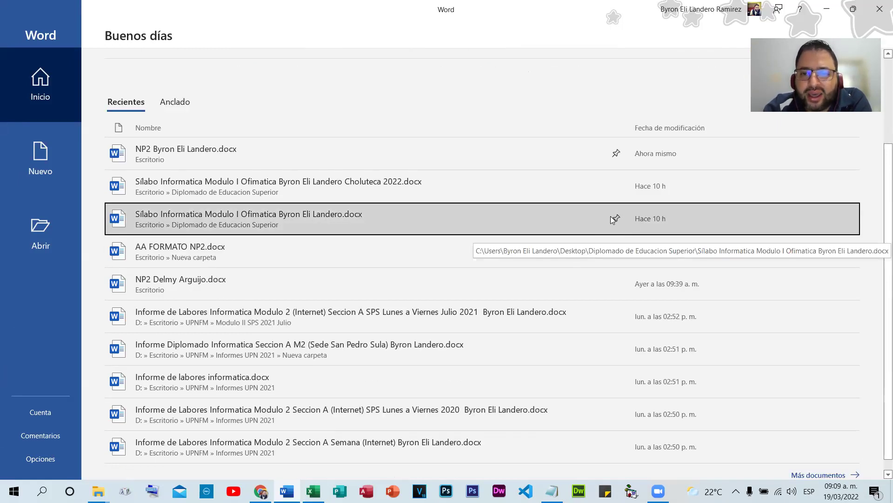
pyautogui.scroll(-1, 504, 334)
pyautogui.scroll(3, 491, 330)
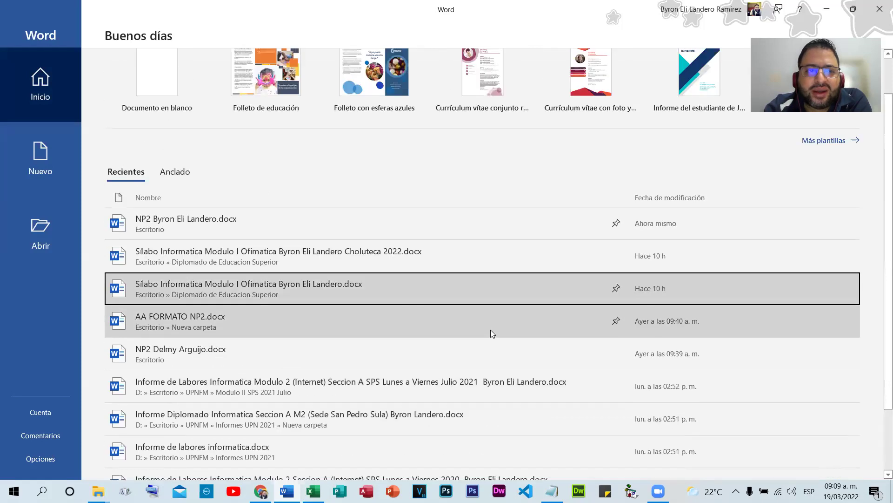
pyautogui.click(439, 152)
pyautogui.click(617, 222)
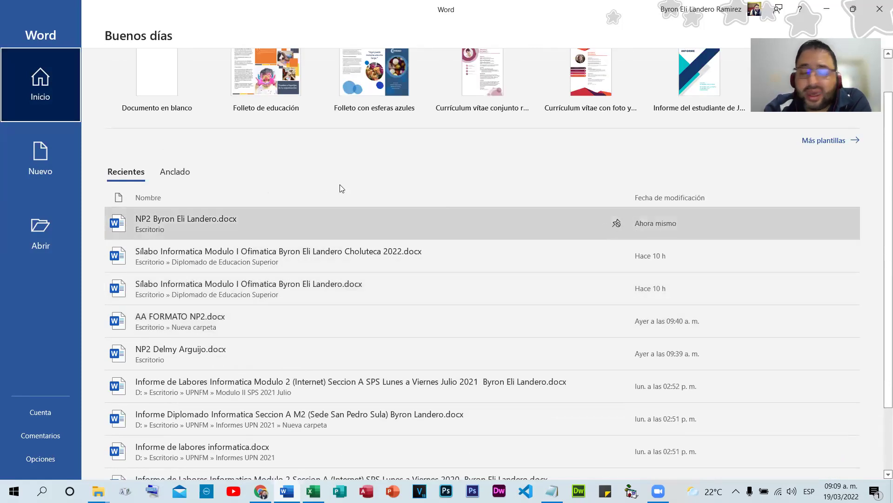
# Step: Confirm NP2 is listed under Anclado with UNESCO-Employment-History-for-Windows.docx, then return to Recientes
pyautogui.click(173, 171)
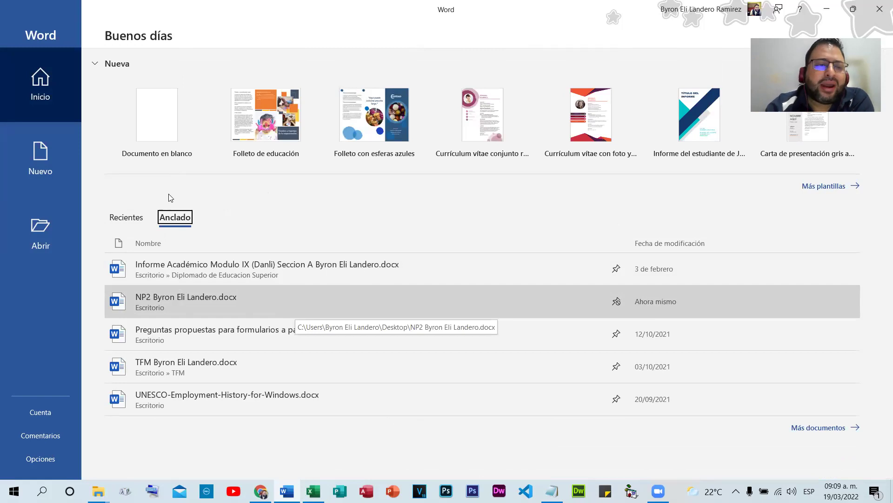
pyautogui.click(126, 217)
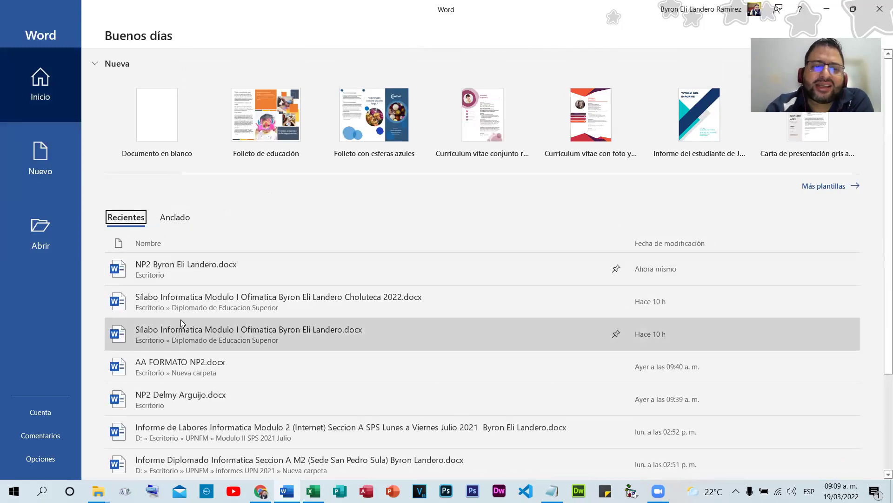
pyautogui.click(170, 218)
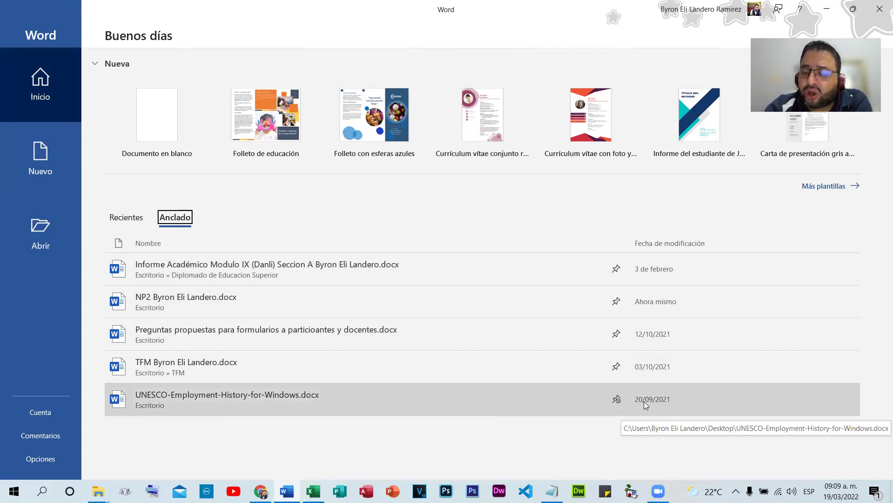
pyautogui.click(126, 219)
pyautogui.scroll(-3, 308, 257)
pyautogui.scroll(3, 316, 273)
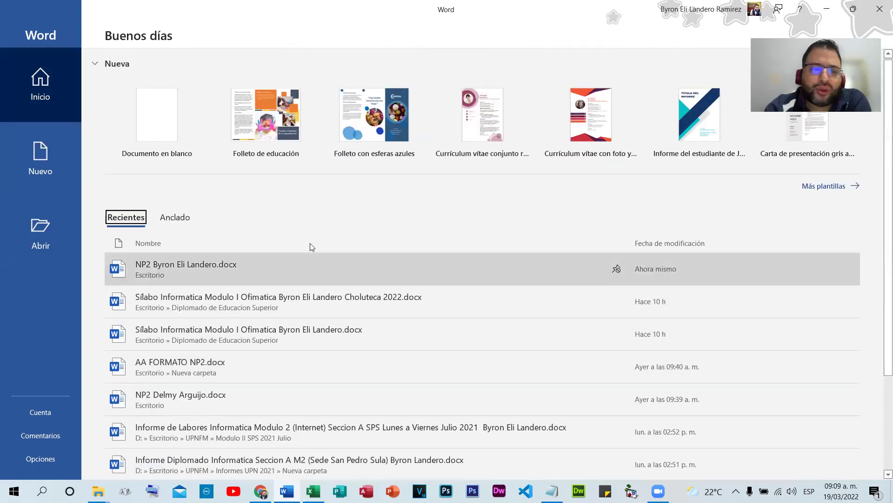
pyautogui.click(177, 219)
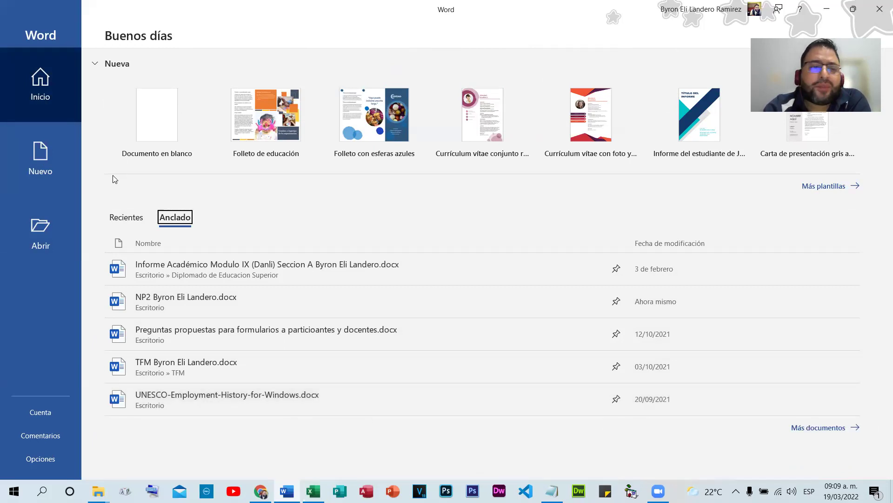
pyautogui.click(121, 217)
pyautogui.scroll(-3, 319, 256)
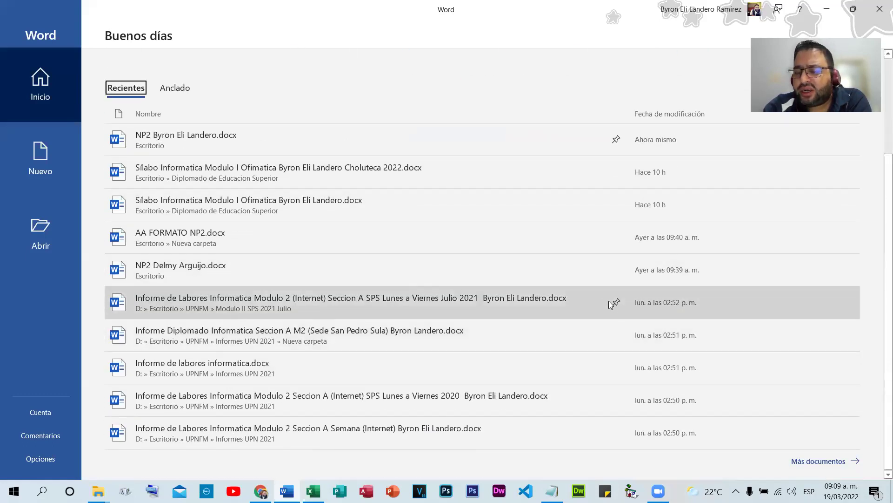
pyautogui.scroll(3, 223, 231)
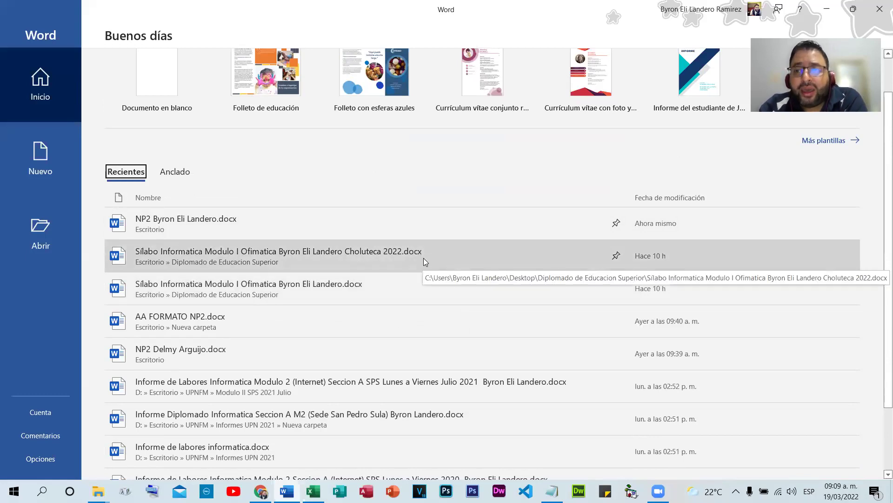
pyautogui.scroll(-2, 425, 259)
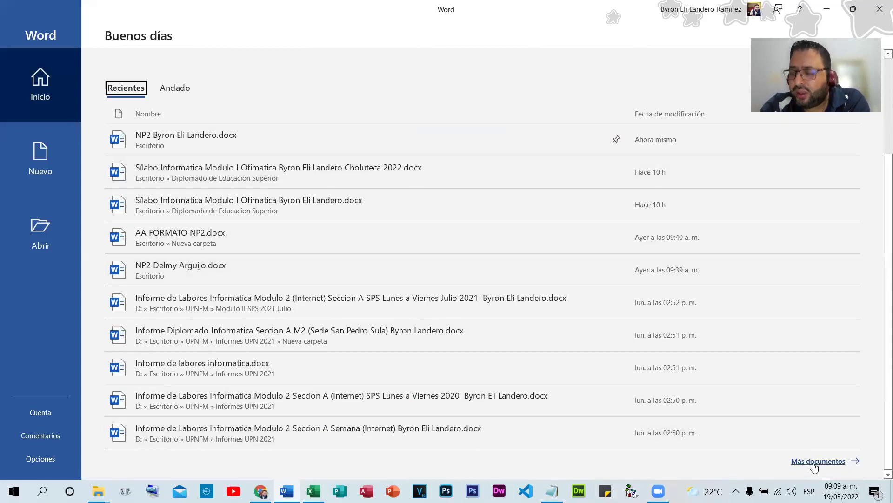
# Step: Open the Abrir page via Más documentos and scroll through the date-grouped recent documents
pyautogui.click(828, 465)
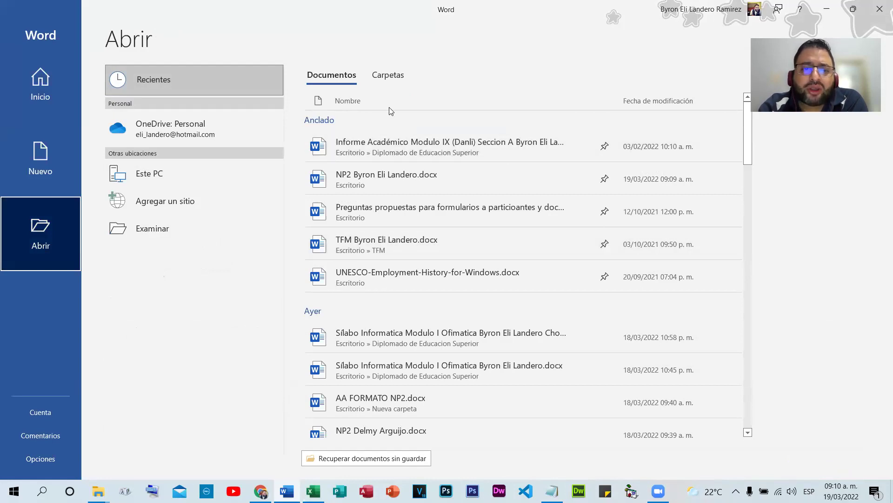
pyautogui.scroll(-1, 479, 183)
pyautogui.scroll(1, 494, 172)
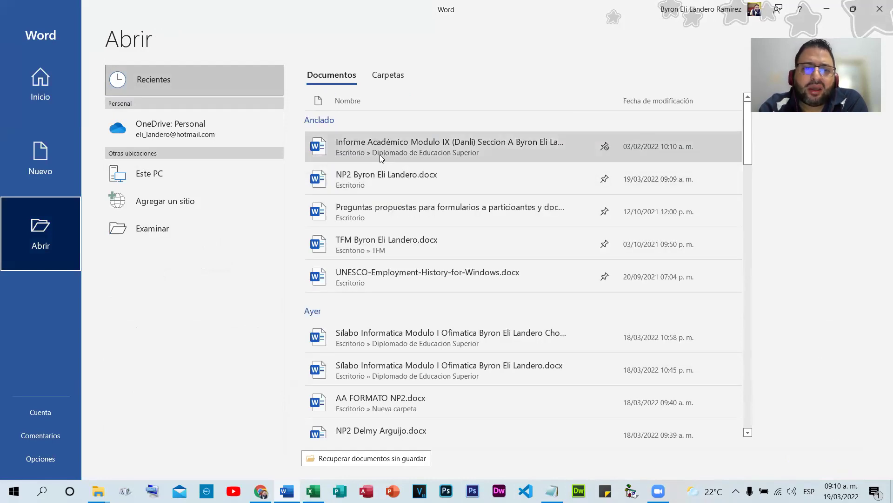
pyautogui.scroll(-3, 441, 195)
pyautogui.scroll(-1, 437, 196)
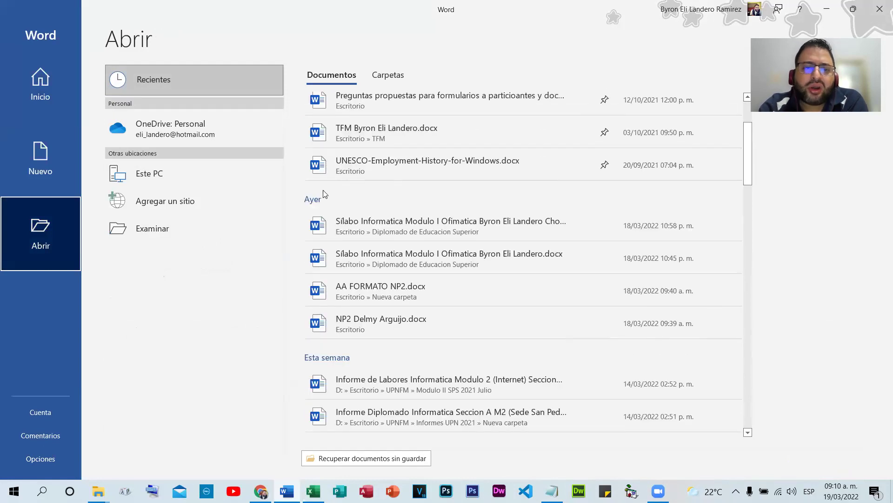
pyautogui.scroll(-1, 354, 279)
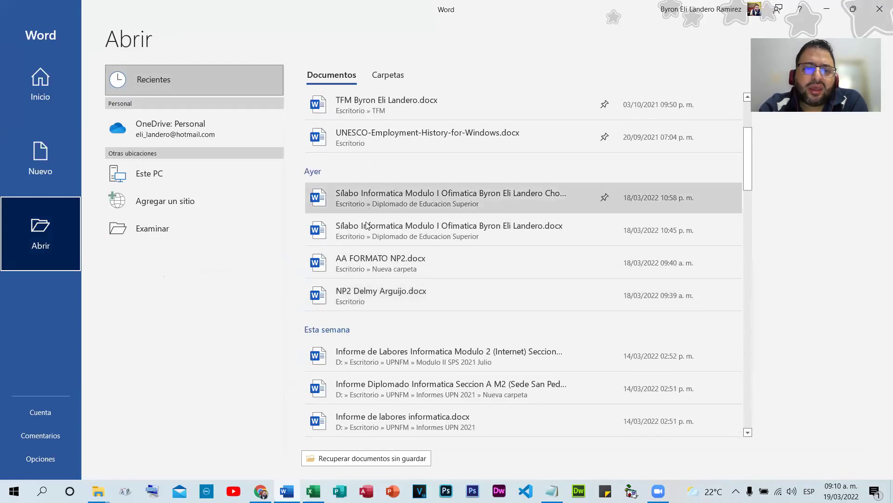
pyautogui.scroll(-4, 372, 256)
pyautogui.scroll(-9, 343, 228)
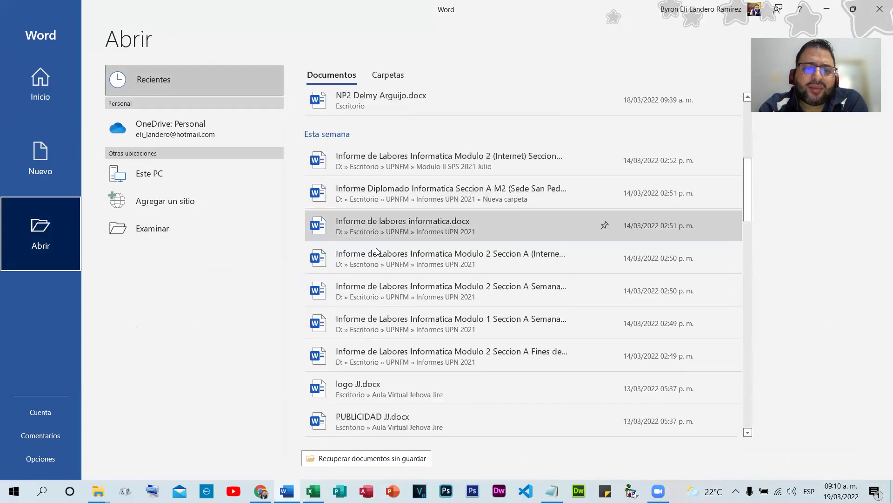
pyautogui.scroll(-9, 414, 299)
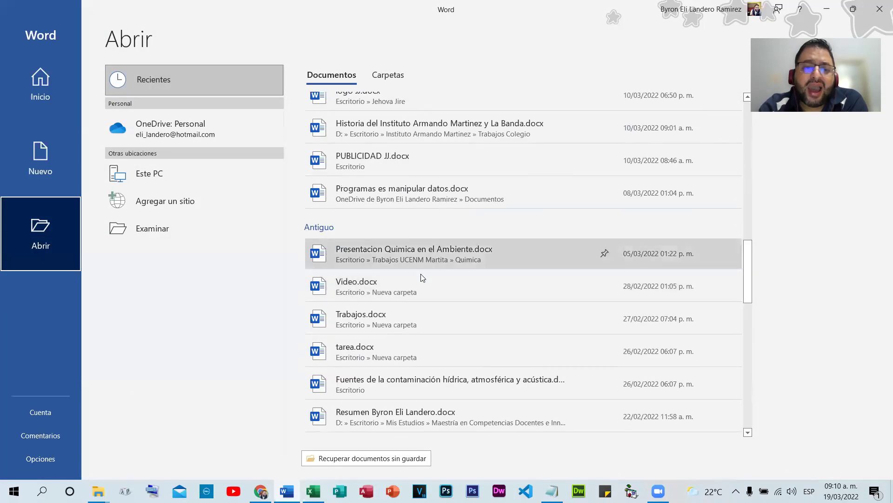
pyautogui.scroll(-10, 422, 275)
pyautogui.scroll(-14, 425, 277)
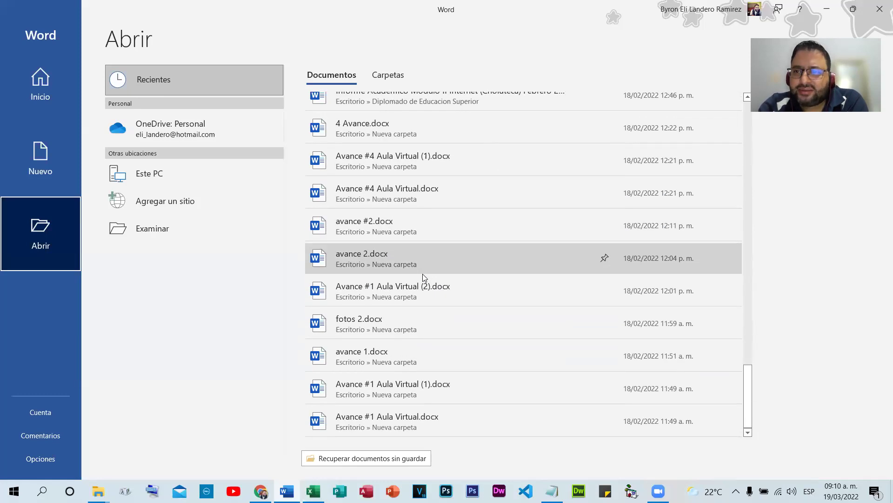
pyautogui.scroll(20, 425, 278)
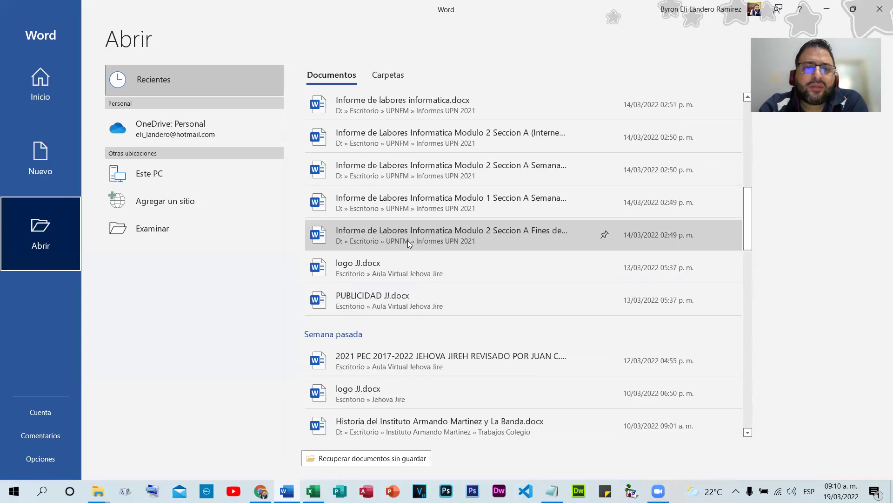
pyautogui.scroll(14, 408, 240)
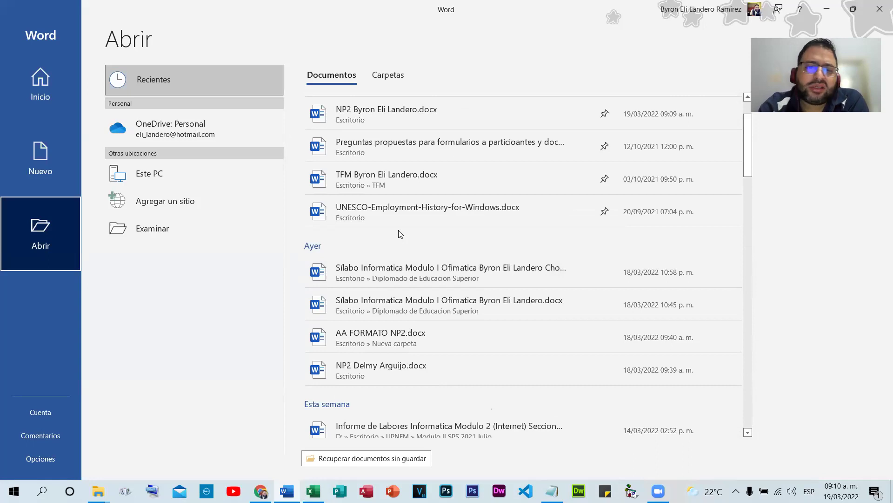
pyautogui.scroll(2, 399, 224)
pyautogui.scroll(-5, 398, 215)
pyautogui.scroll(-5, 397, 211)
pyautogui.scroll(7, 329, 95)
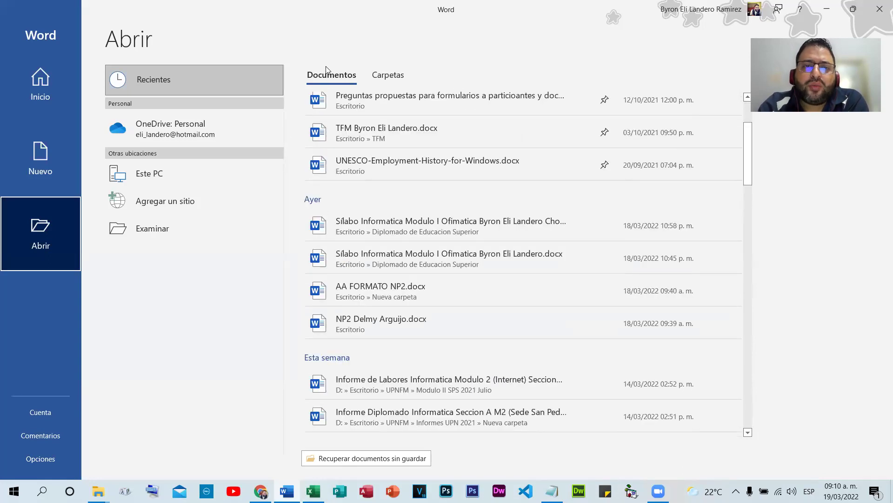
pyautogui.click(388, 80)
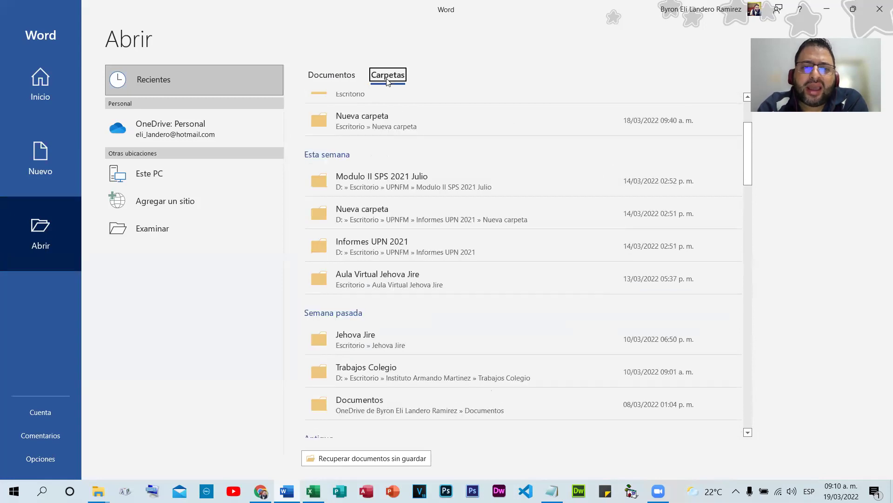
pyautogui.scroll(-8, 520, 238)
pyautogui.scroll(-10, 521, 241)
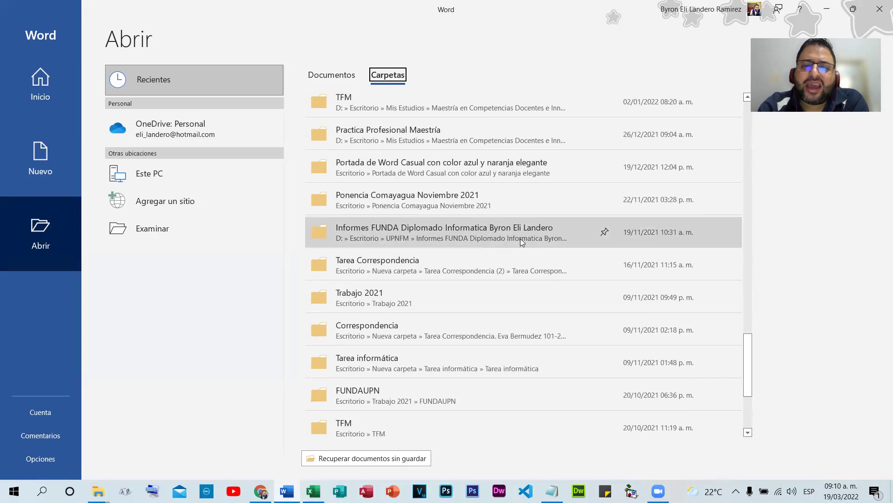
pyautogui.scroll(-3, 520, 238)
pyautogui.scroll(15, 512, 200)
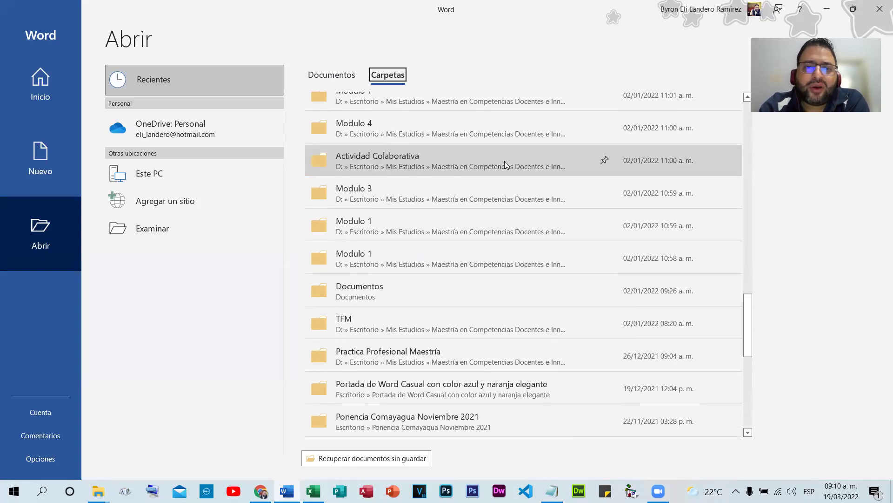
pyautogui.click(335, 79)
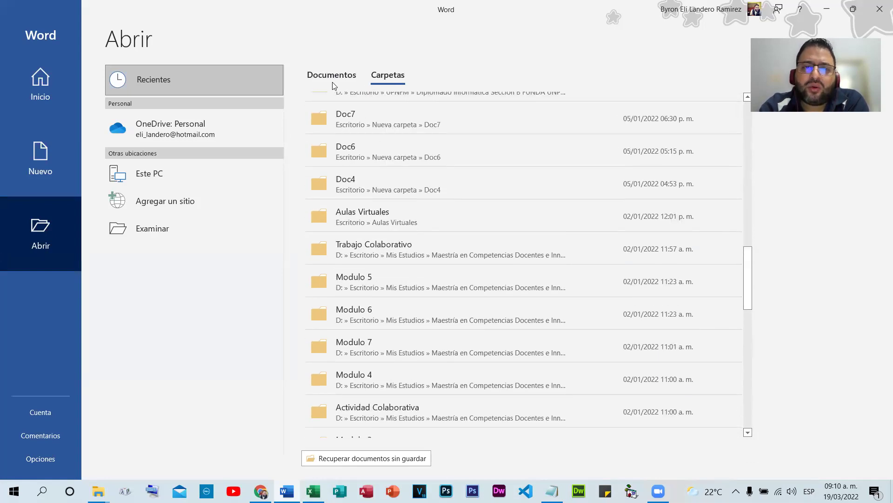
pyautogui.scroll(15, 432, 187)
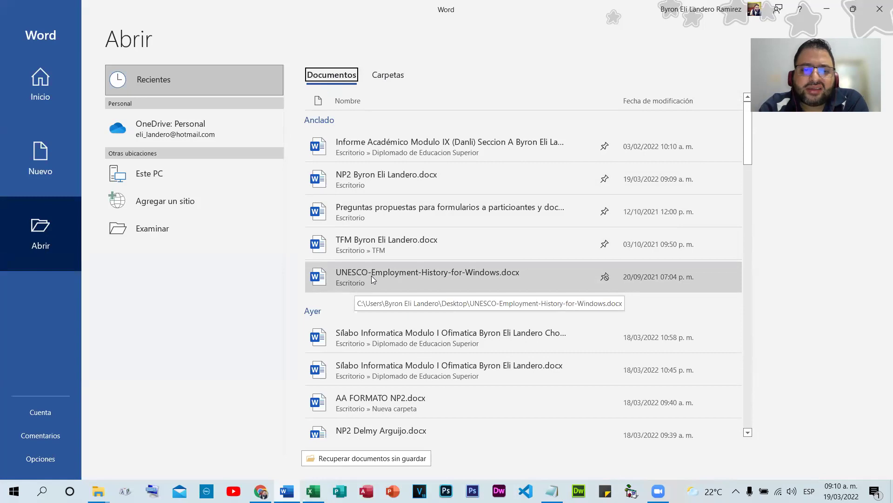
pyautogui.click(387, 77)
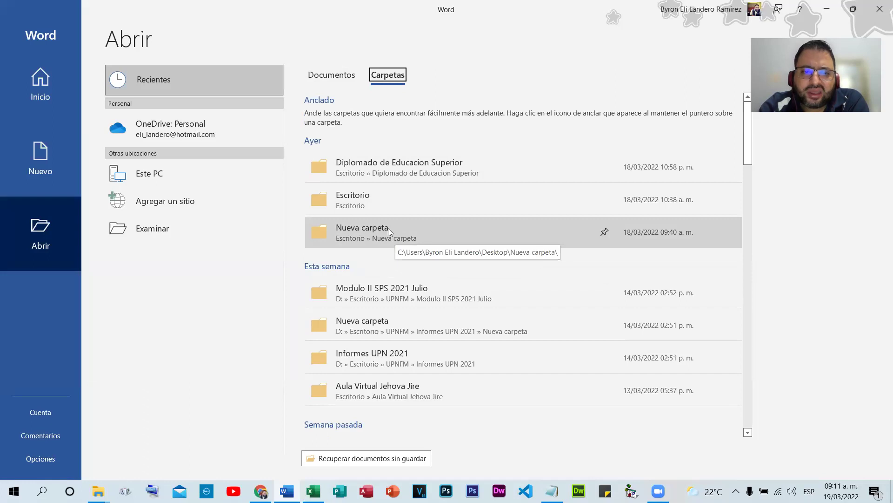
pyautogui.click(330, 77)
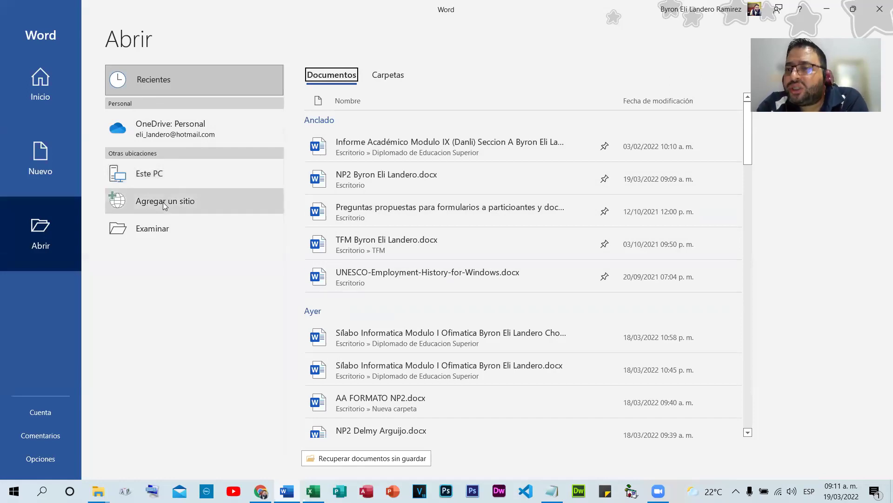
pyautogui.click(169, 233)
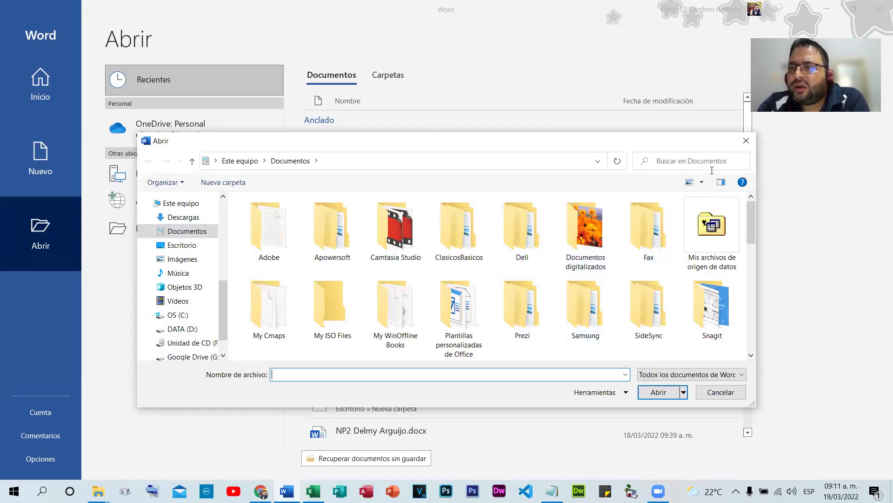
# Step: Cancel the Documentos browse dialog without opening any file
pyautogui.click(745, 140)
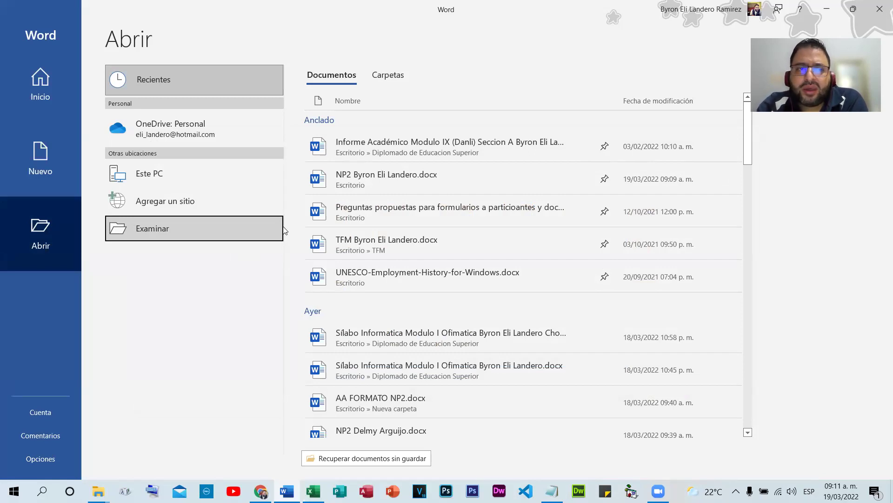
pyautogui.click(161, 128)
pyautogui.scroll(-3, 495, 191)
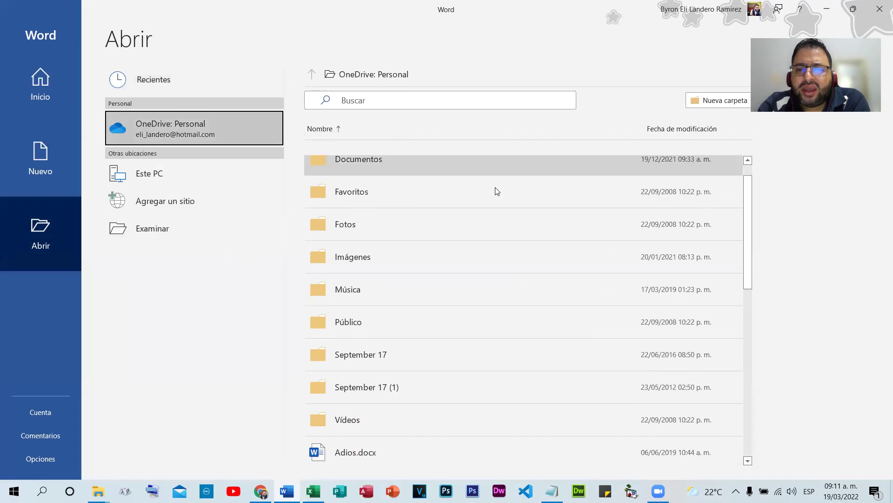
pyautogui.scroll(-10, 499, 233)
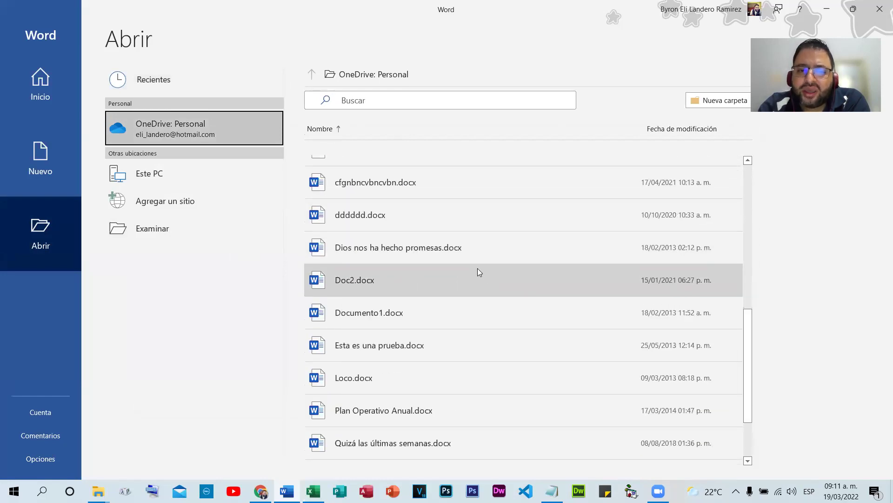
pyautogui.scroll(3, 472, 272)
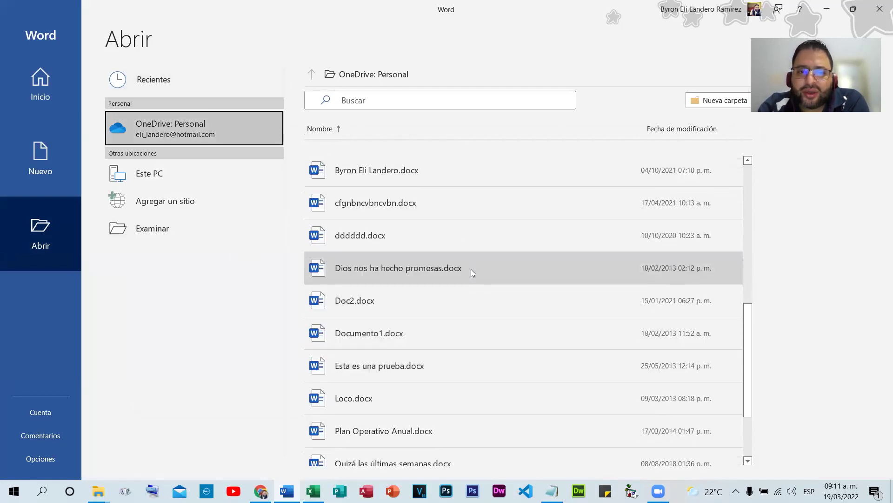
pyautogui.scroll(3, 471, 269)
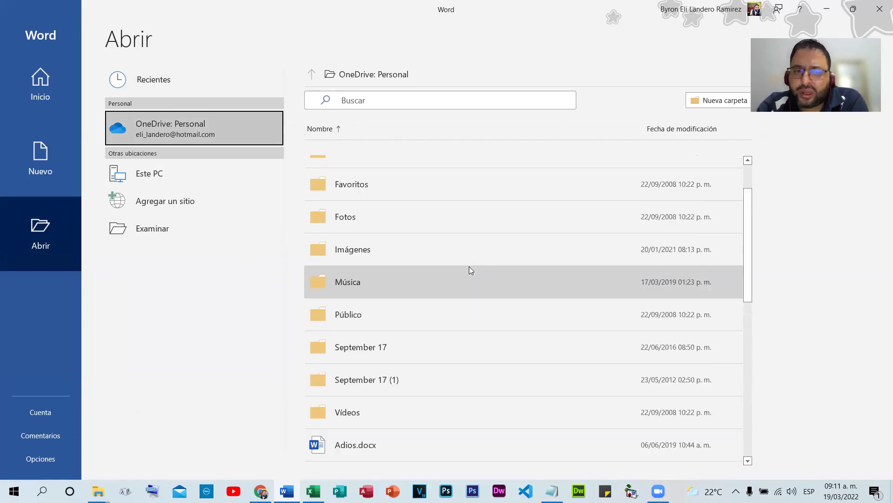
pyautogui.scroll(1, 469, 265)
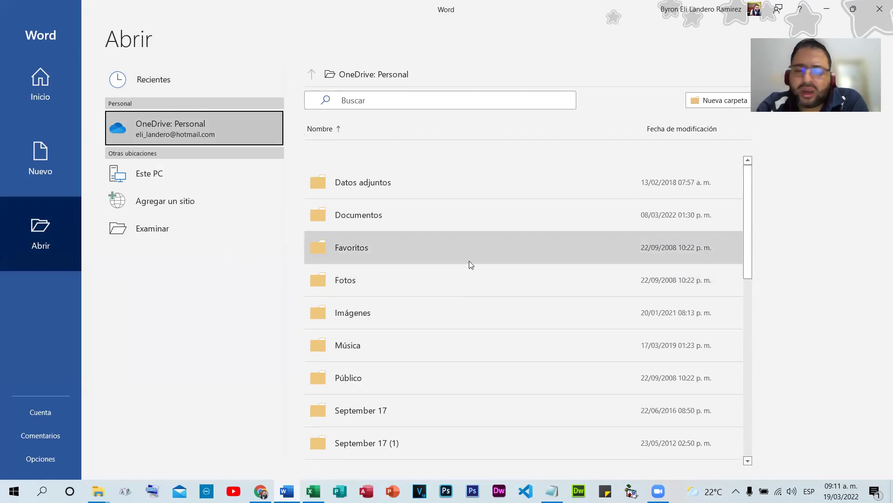
pyautogui.scroll(-2, 405, 210)
pyautogui.scroll(2, 414, 221)
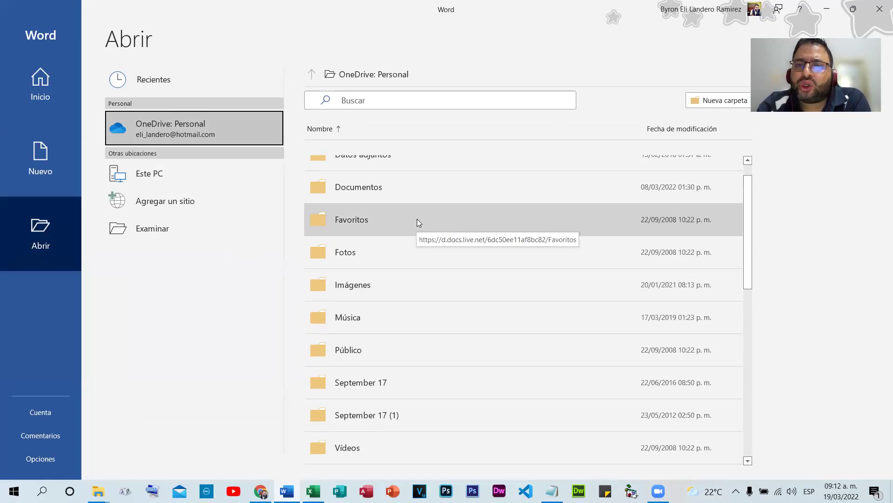
pyautogui.scroll(1, 418, 221)
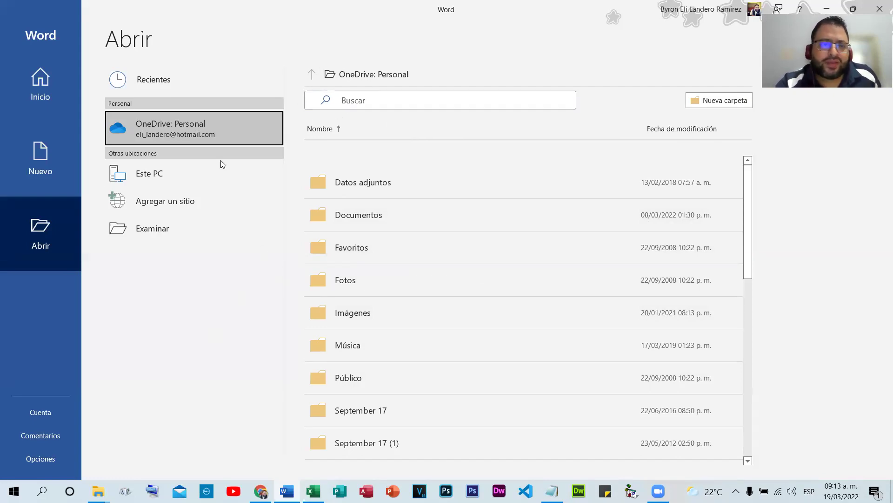
# Step: View the Este PC folders, then go back to the Recientes document list
pyautogui.click(169, 173)
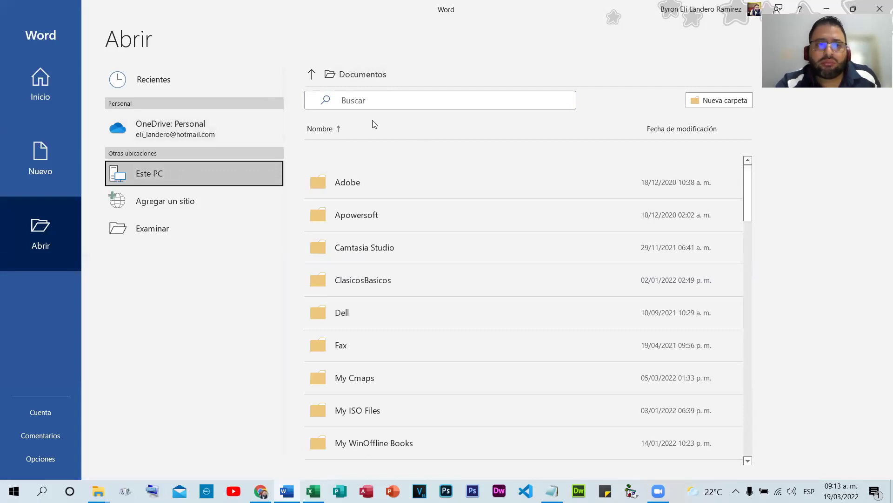
pyautogui.click(151, 86)
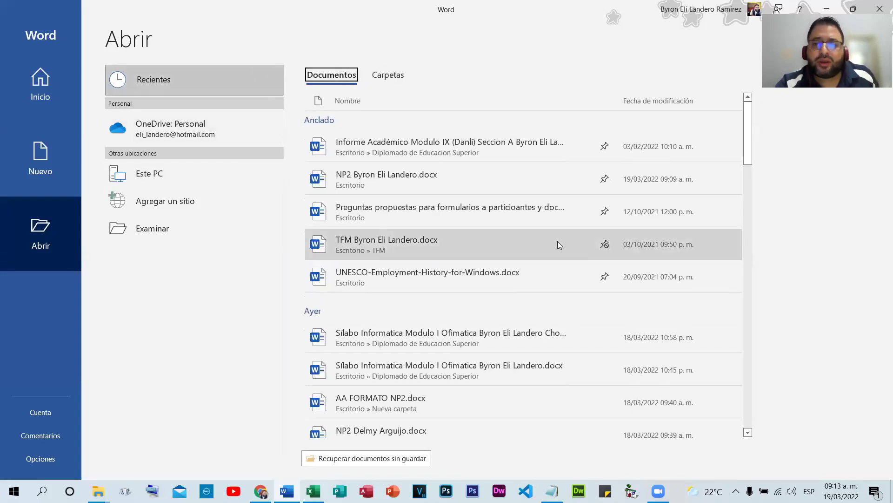
pyautogui.scroll(-3, 585, 285)
pyautogui.scroll(-4, 393, 337)
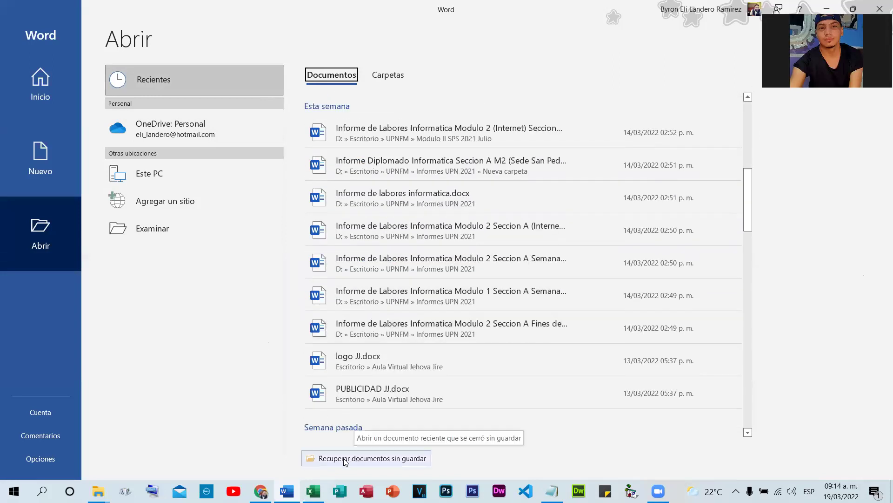
pyautogui.click(165, 80)
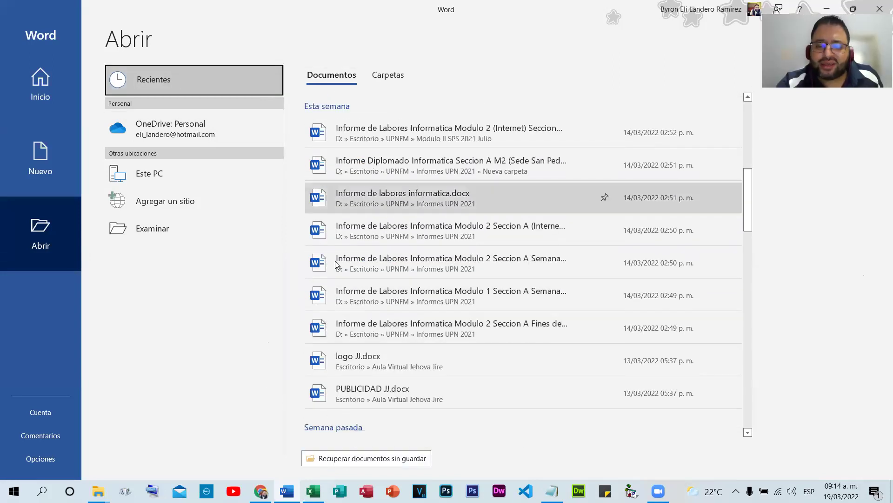
# Step: Step through OneDrive, Este PC, Agregar un sitio and Examinar, then close the browser and return to Recientes
pyautogui.click(176, 124)
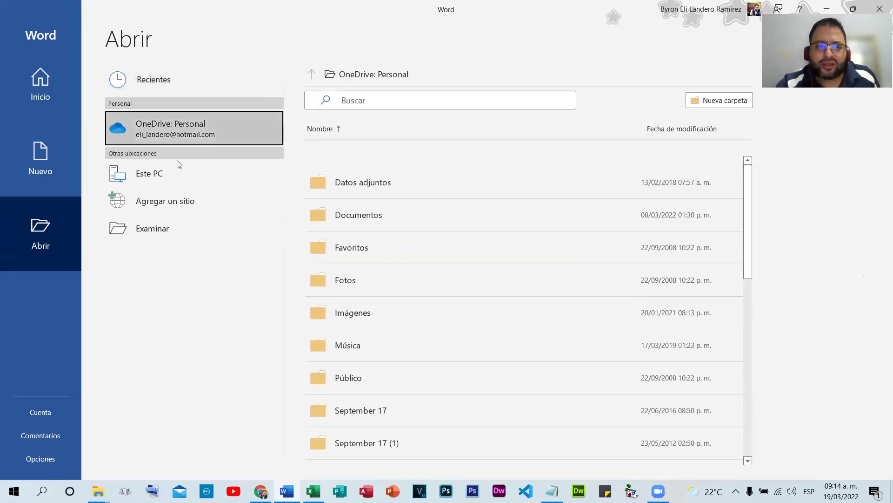
pyautogui.click(171, 176)
pyautogui.click(174, 205)
pyautogui.click(174, 227)
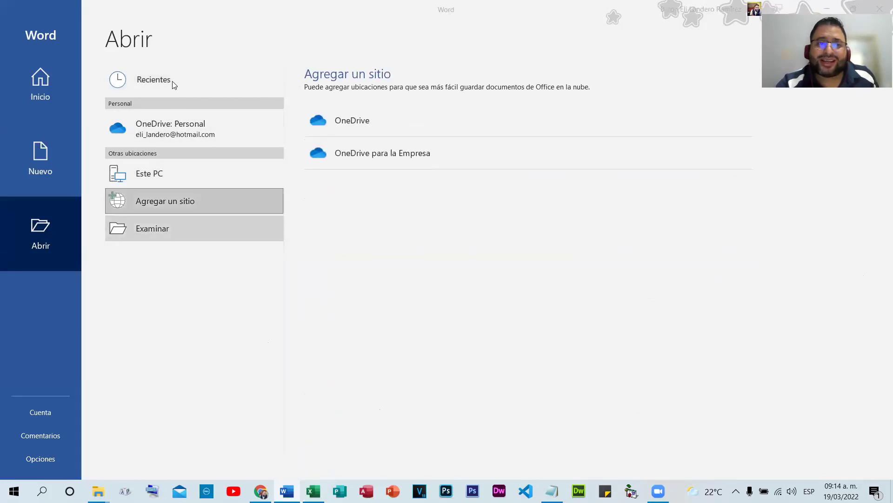
pyautogui.click(752, 141)
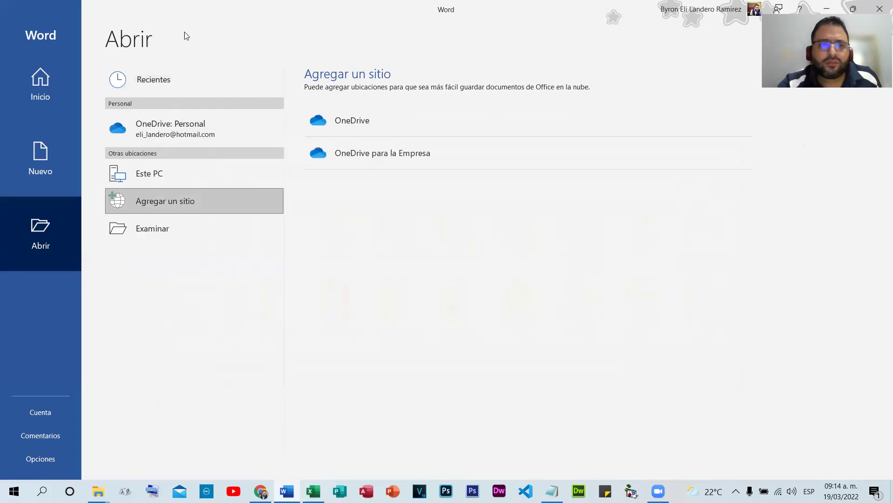
pyautogui.click(161, 81)
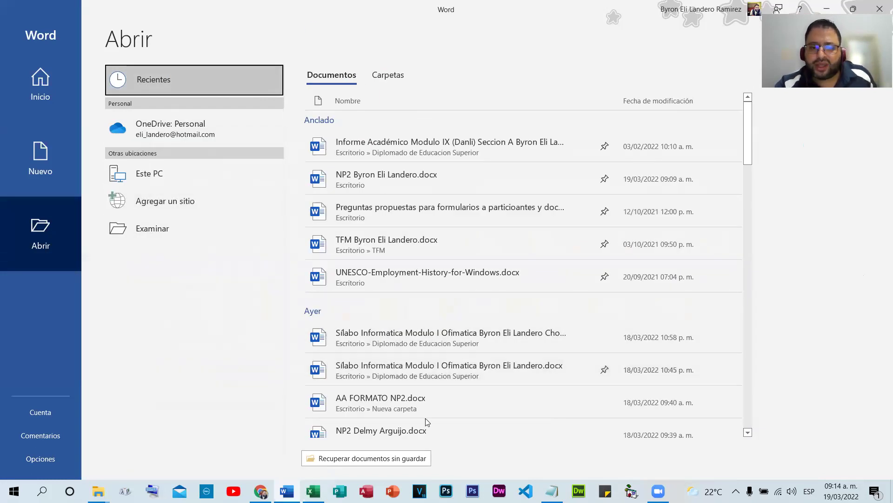
pyautogui.scroll(-3, 425, 417)
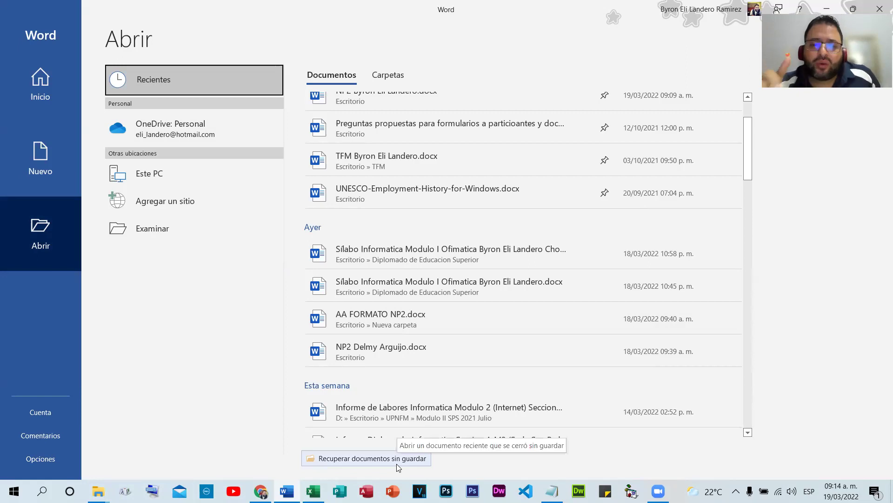
# Step: Open the first .asd résumé draft in UnsavedFiles via Recuperar documentos sin guardar, then close it
pyautogui.click(350, 458)
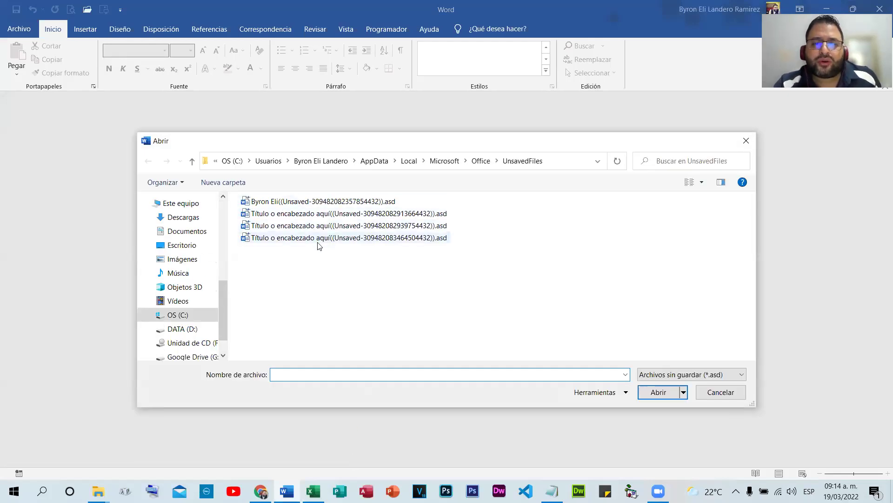
pyautogui.moveTo(319, 246)
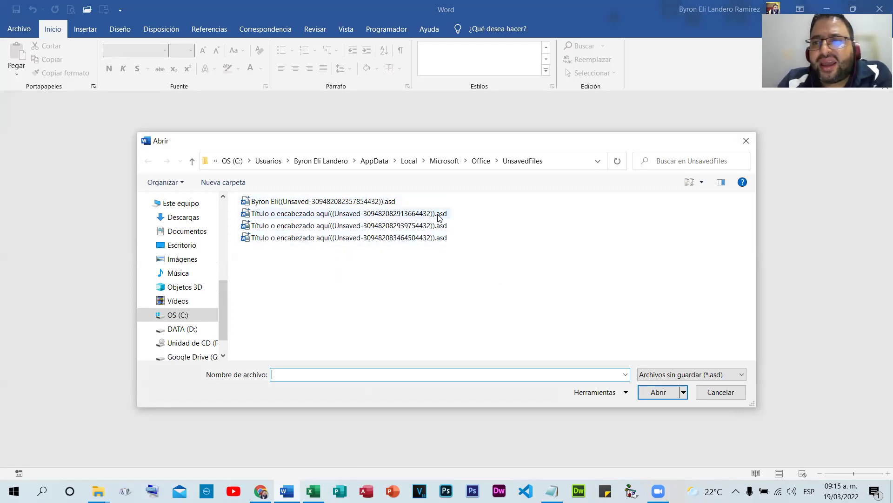
pyautogui.moveTo(423, 218)
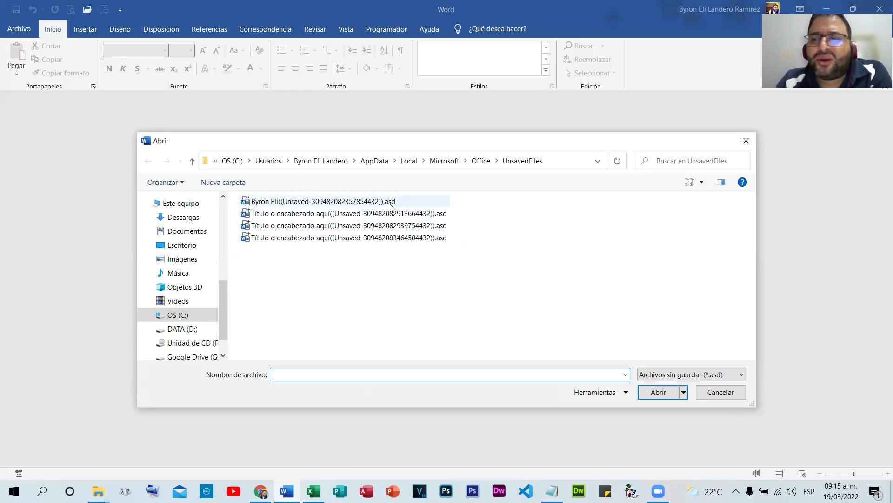
pyautogui.moveTo(391, 207)
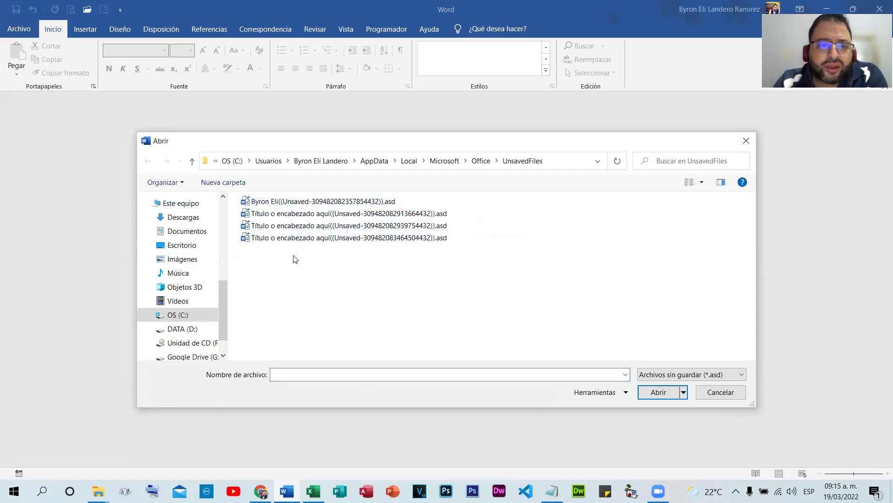
pyautogui.click(280, 202)
pyautogui.click(658, 392)
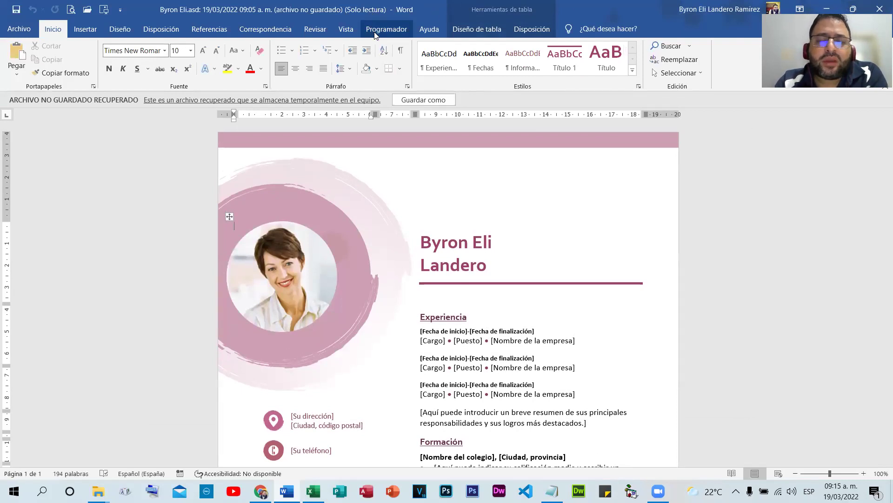
pyautogui.click(879, 5)
# Step: Discard the recovered résumé with No guardar and relaunch Word
pyautogui.click(446, 263)
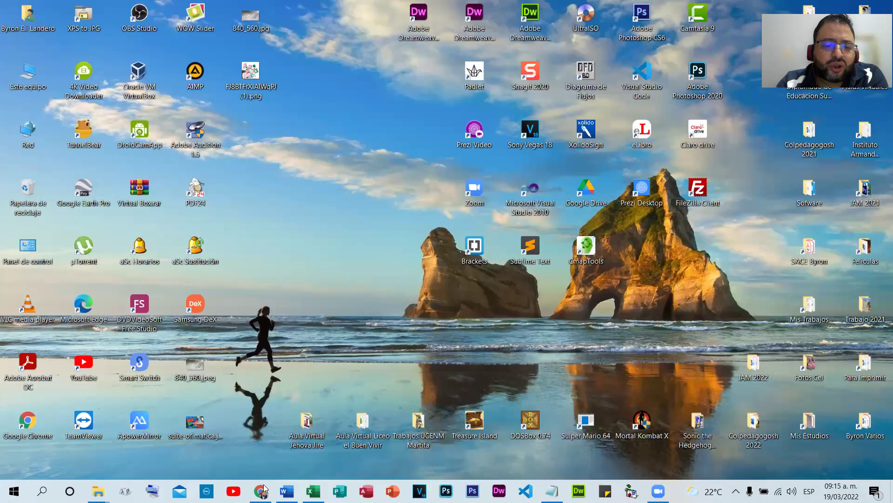
pyautogui.click(287, 491)
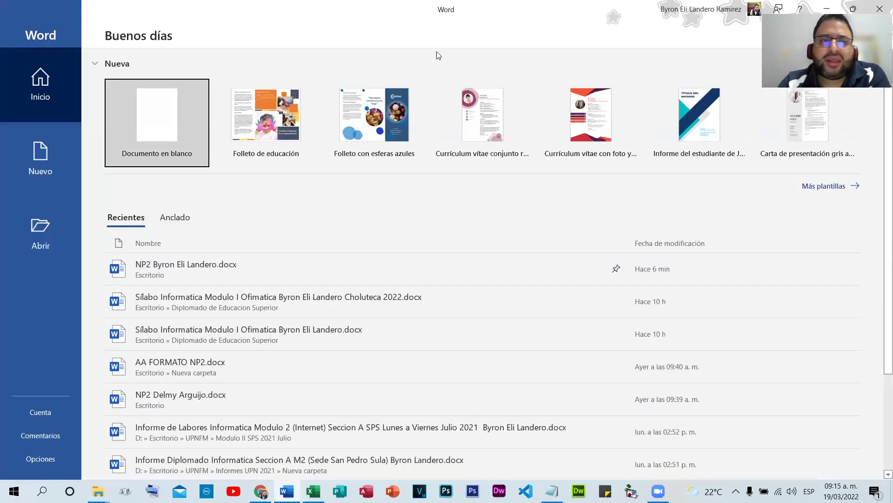
pyautogui.scroll(-3, 651, 304)
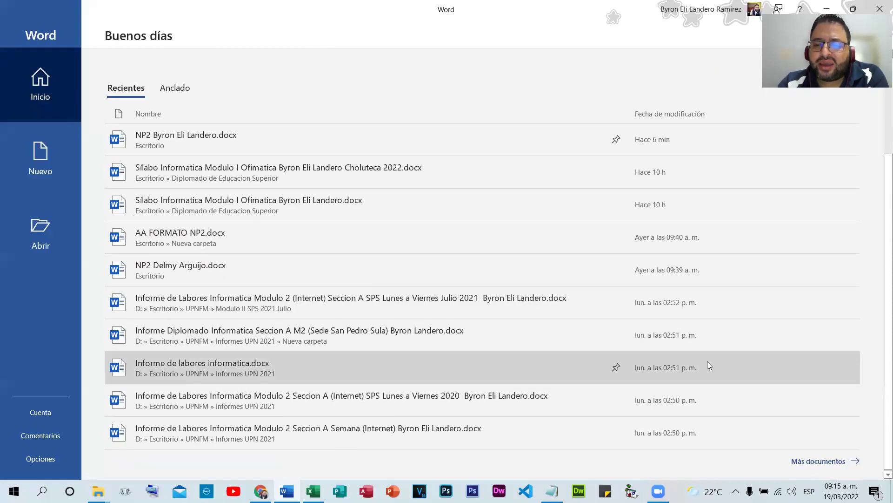
# Step: Open Recuperar documentos sin guardar from Más documentos and cancel the unsaved-files browser
pyautogui.click(819, 461)
pyautogui.scroll(-5, 372, 326)
pyautogui.click(341, 456)
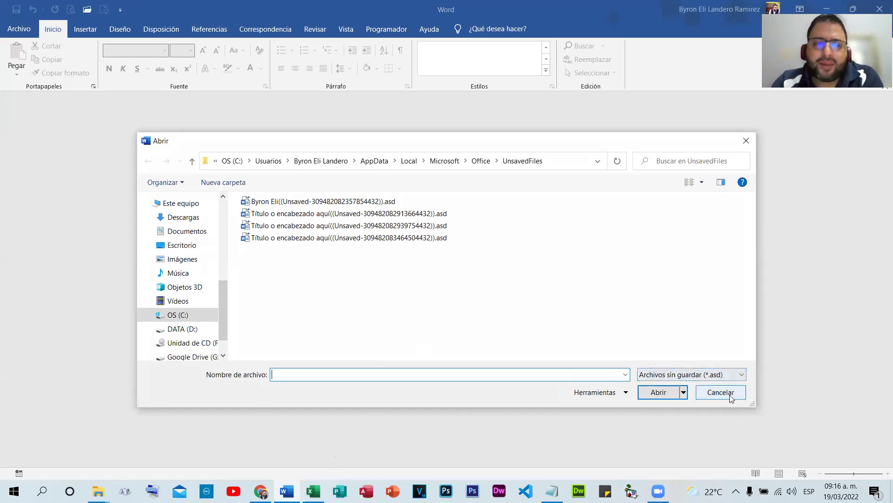
pyautogui.click(731, 396)
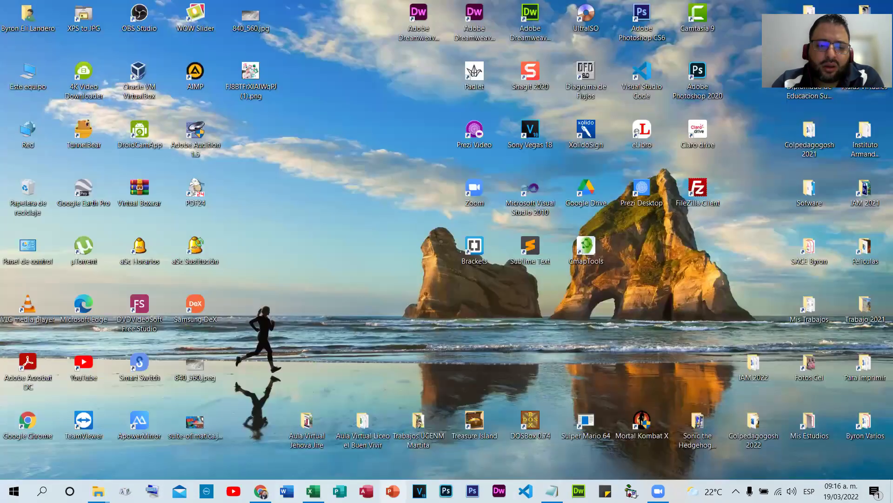
# Step: Relaunch Word, open Recuperar documentos sin guardar from Más documentos, and cancel it
pyautogui.click(286, 491)
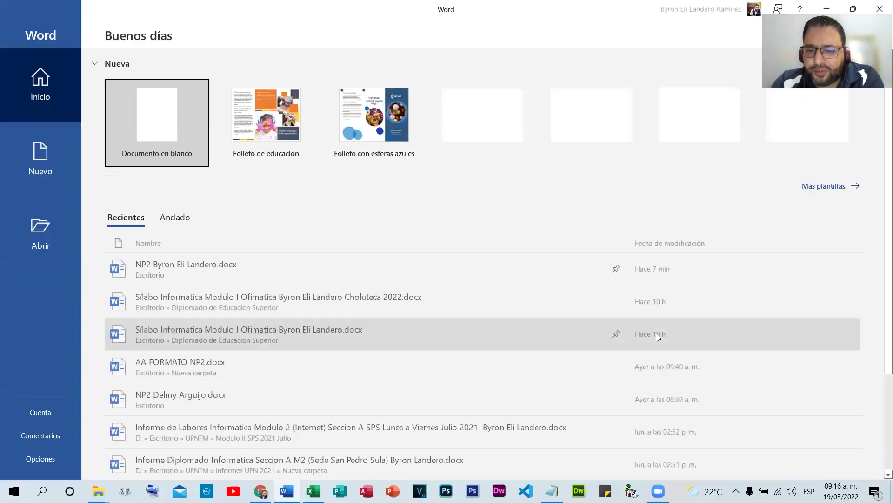
pyautogui.scroll(-3, 626, 424)
pyautogui.click(818, 460)
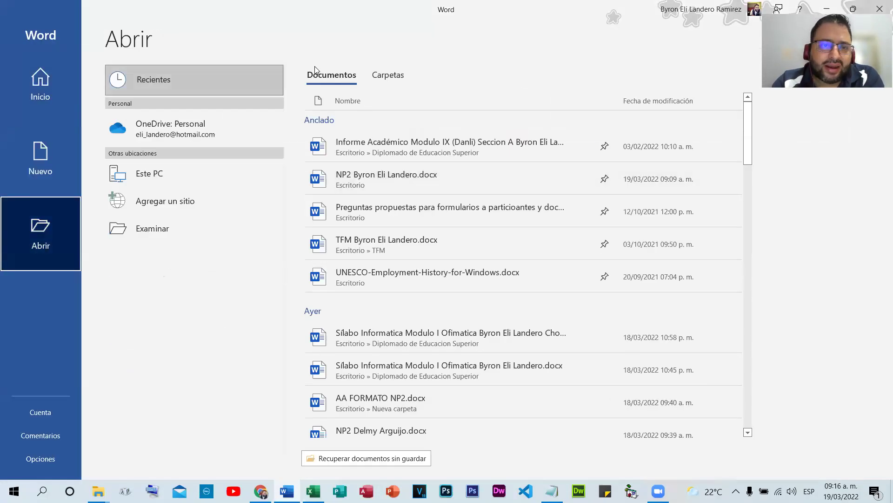
pyautogui.scroll(-3, 473, 357)
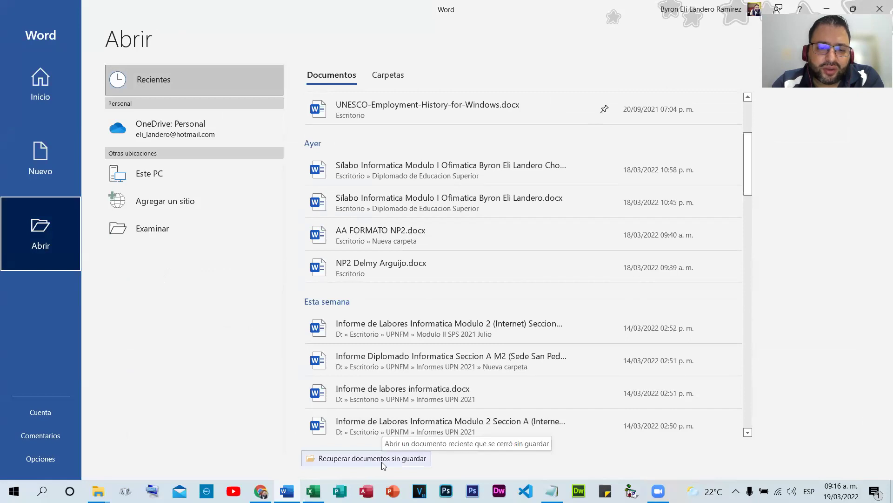
pyautogui.click(381, 462)
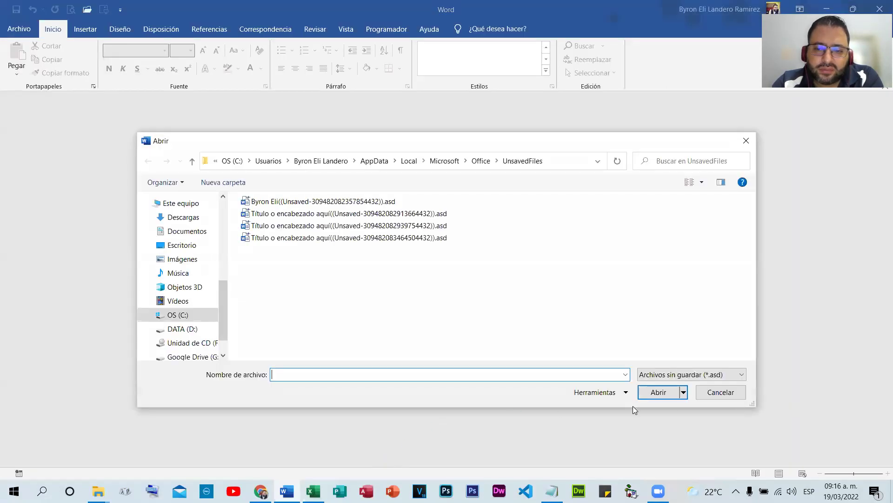
pyautogui.click(720, 392)
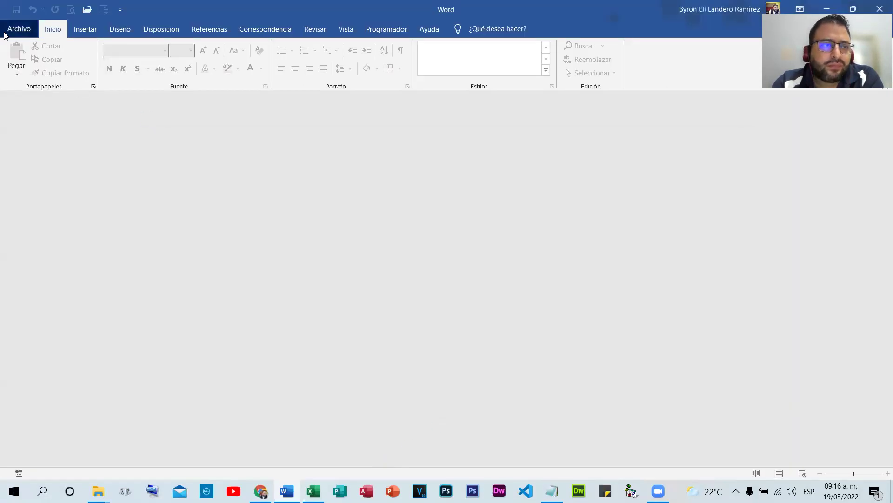
# Step: Return to the Inicio page's Recientes list, then open the Cuenta page with account and product details
pyautogui.click(19, 29)
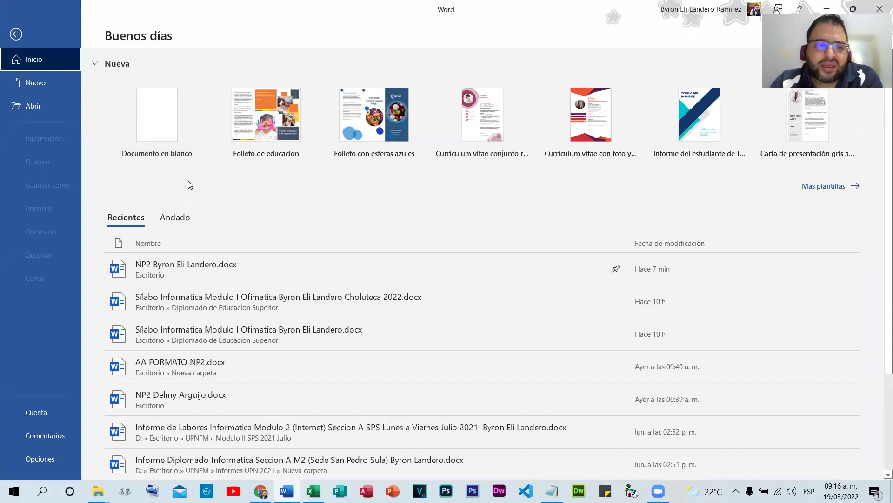
pyautogui.scroll(-3, 492, 335)
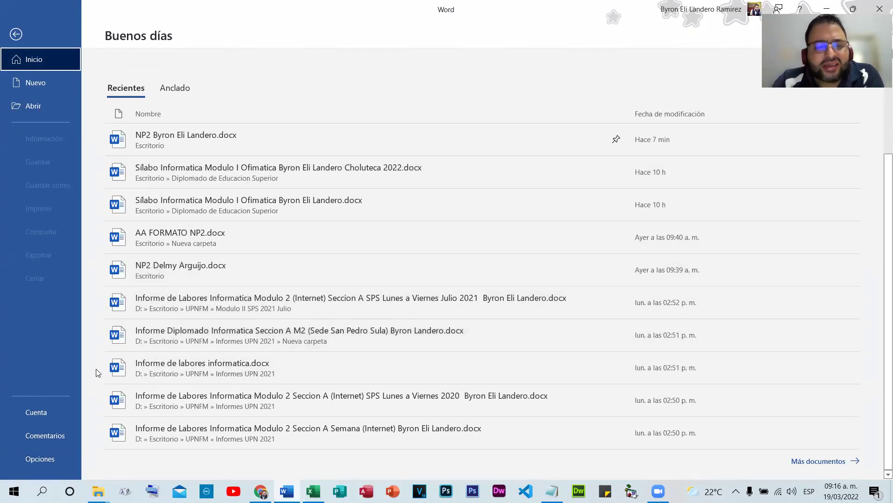
pyautogui.click(45, 421)
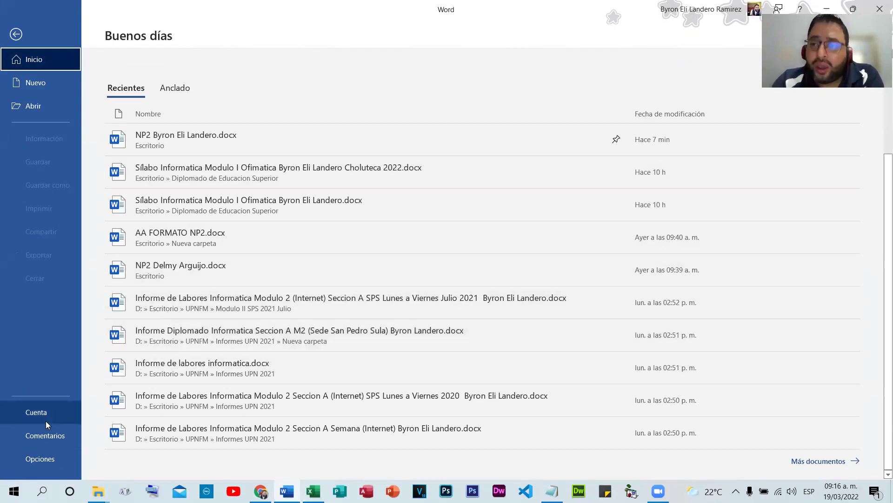
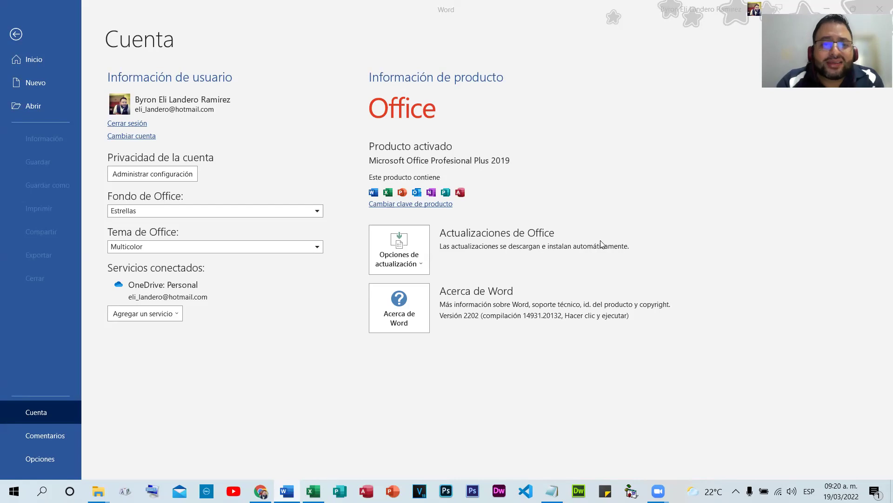
# Step: Minimize Word to the desktop with Win+D and open the Propiedades of Este equipo
pyautogui.click(373, 152)
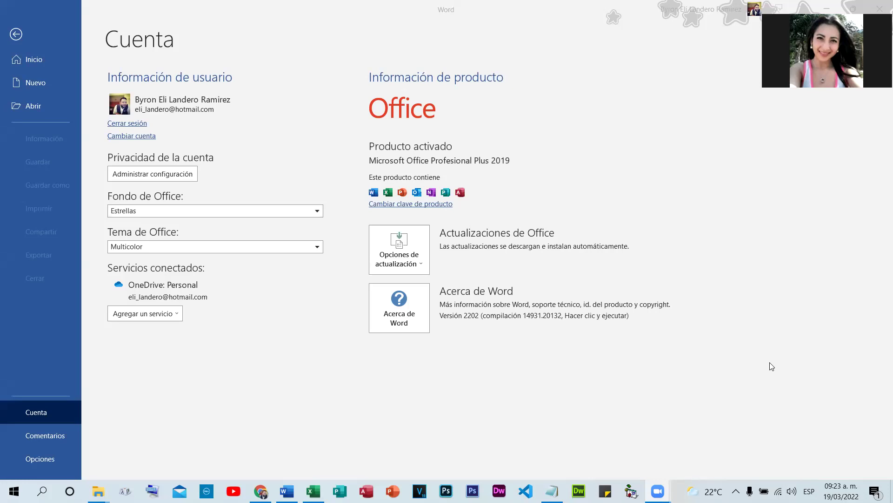
pyautogui.click(383, 164)
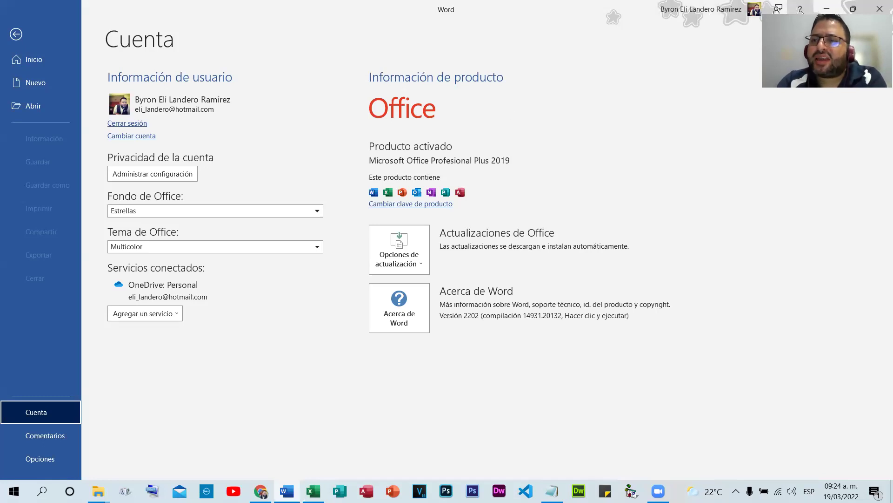
pyautogui.press('super+d')
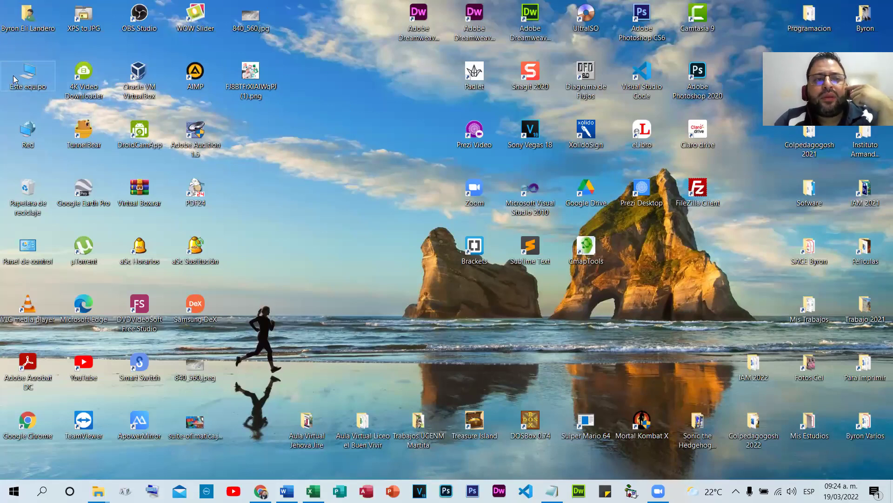
pyautogui.rightClick(32, 83)
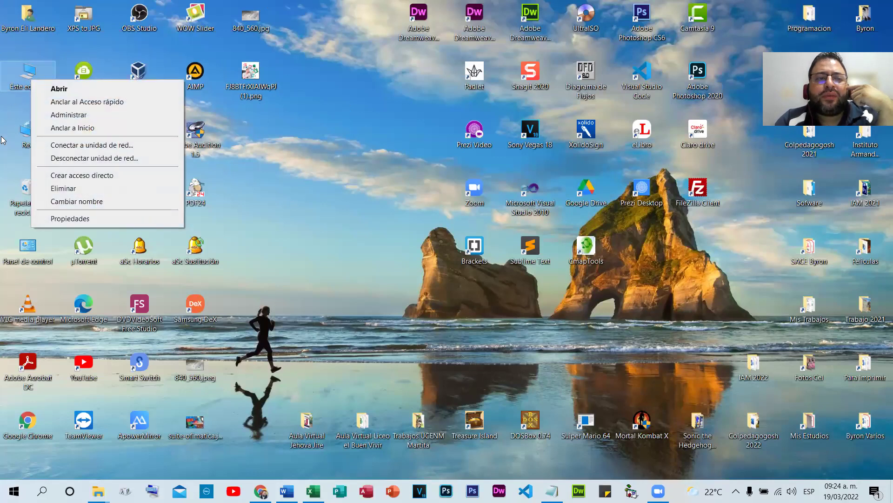
pyautogui.click(81, 216)
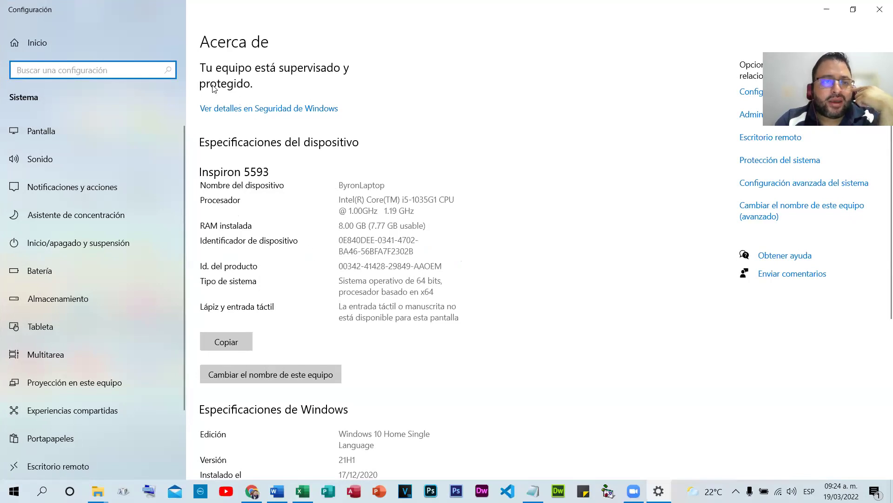
# Step: Scroll through the Acerca de page reviewing the device and Windows specifications, then close Settings
pyautogui.scroll(-5, 402, 173)
pyautogui.scroll(-1, 402, 174)
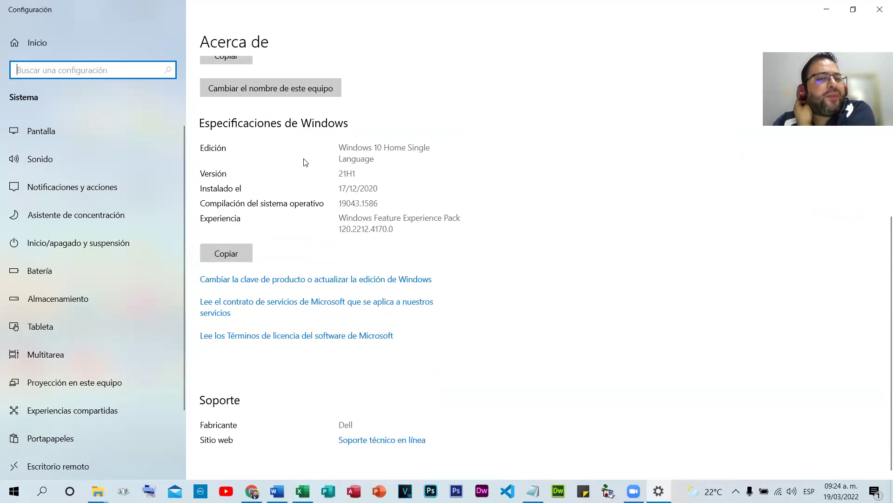
pyautogui.scroll(2, 251, 176)
pyautogui.click(324, 201)
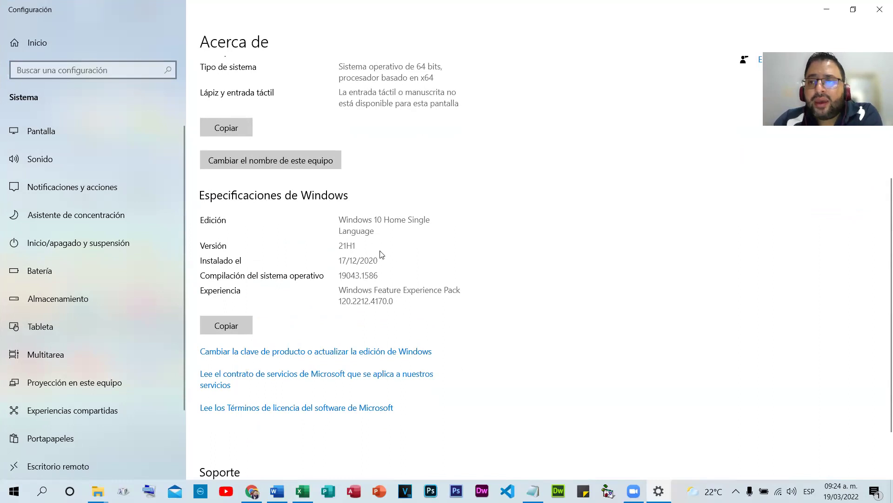
pyautogui.scroll(5, 382, 251)
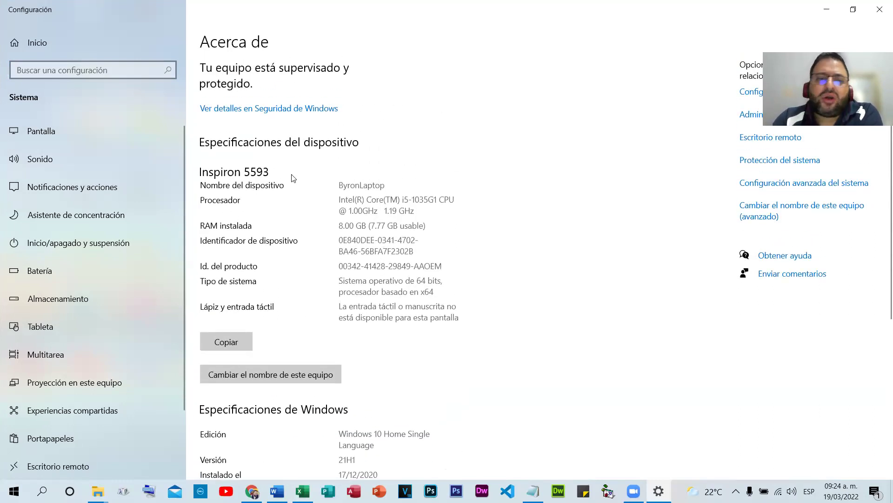
pyautogui.scroll(-6, 357, 218)
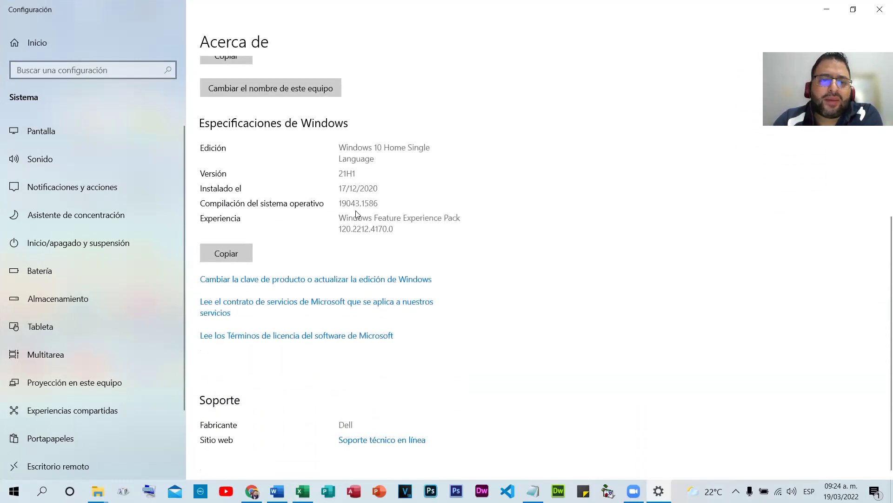
pyautogui.scroll(6, 261, 106)
pyautogui.scroll(-6, 386, 247)
pyautogui.scroll(5, 386, 246)
pyautogui.scroll(-5, 385, 245)
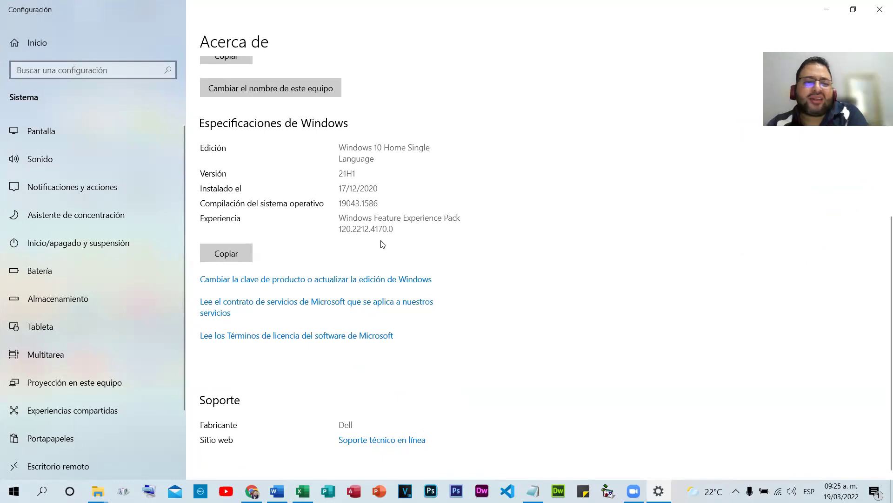
pyautogui.scroll(6, 381, 241)
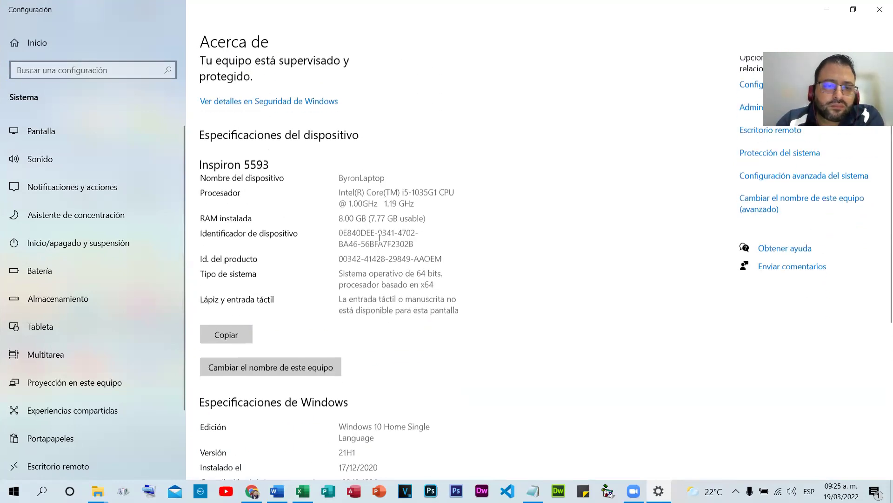
pyautogui.click(878, 7)
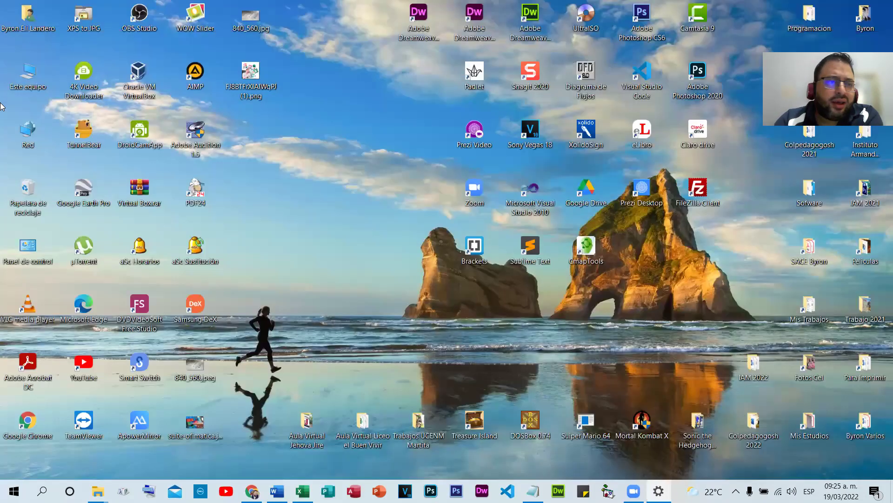
# Step: Reopen the Propiedades of Este equipo and close the Settings window again
pyautogui.rightClick(24, 80)
pyautogui.click(65, 218)
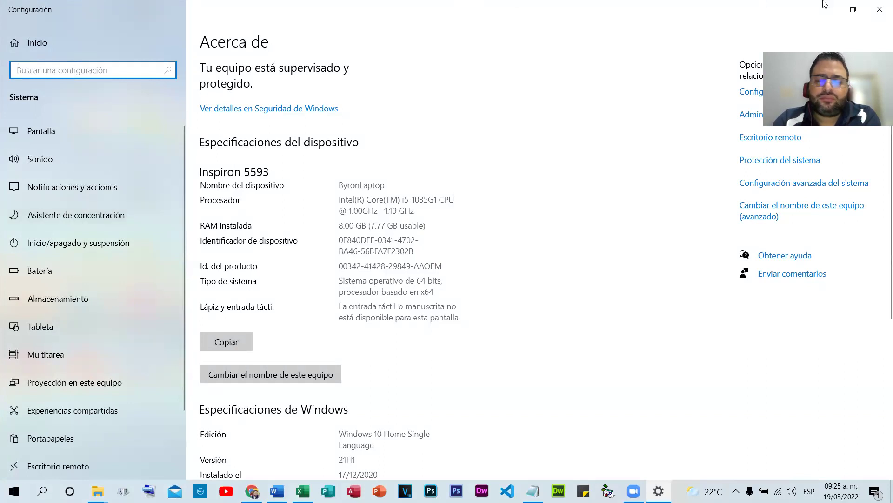
pyautogui.click(881, 10)
# Step: Return to Word's Cuenta page and view the Opciones de actualización list, then dismiss it
pyautogui.hotkey('alt', 'Tab')
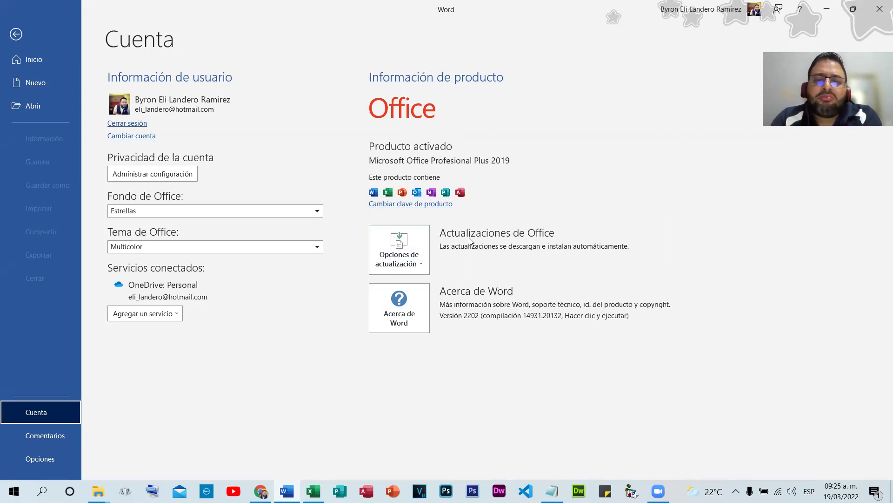
pyautogui.click(419, 261)
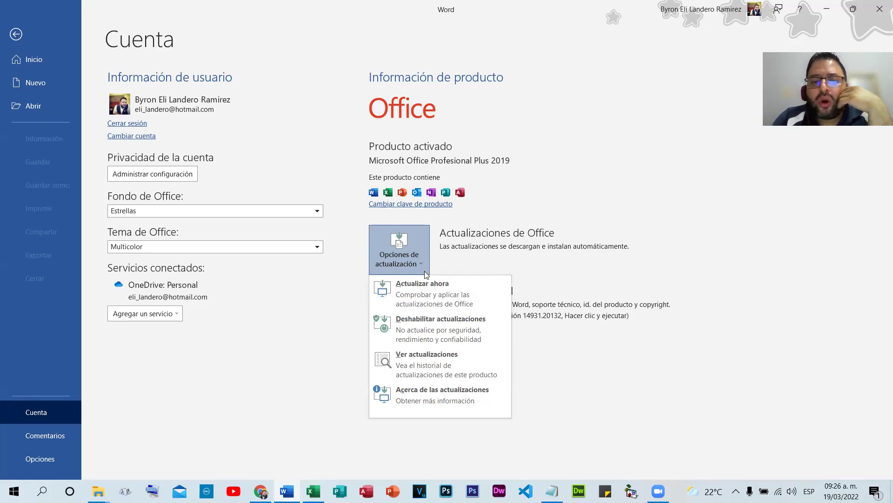
pyautogui.press('Escape')
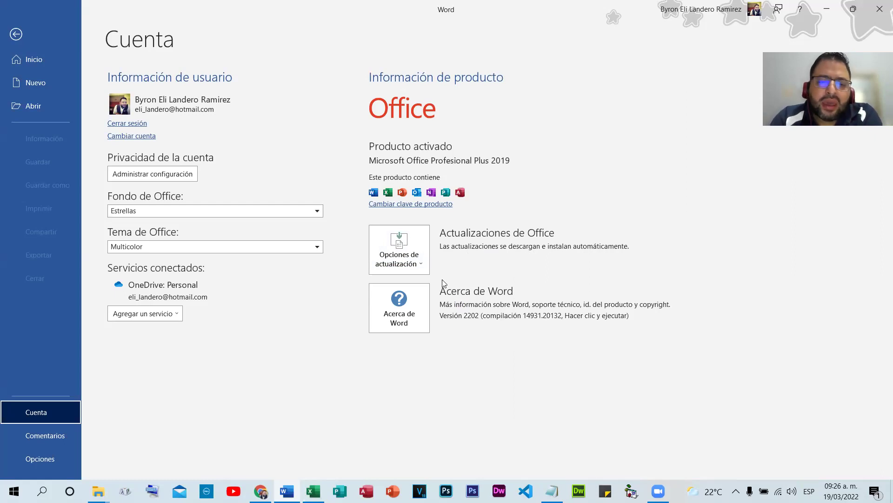
# Step: Check Word's version and licence details, then open Administrar configuración under Privacidad de la cuenta
pyautogui.click(394, 307)
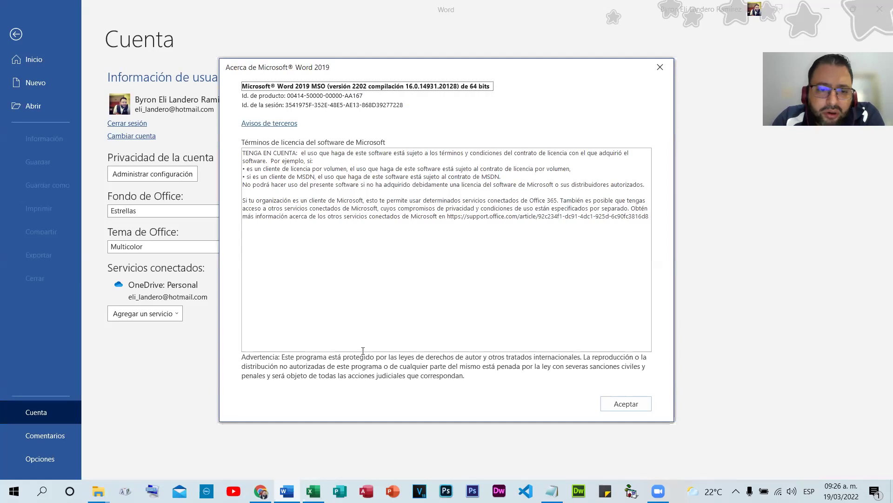
pyautogui.click(632, 406)
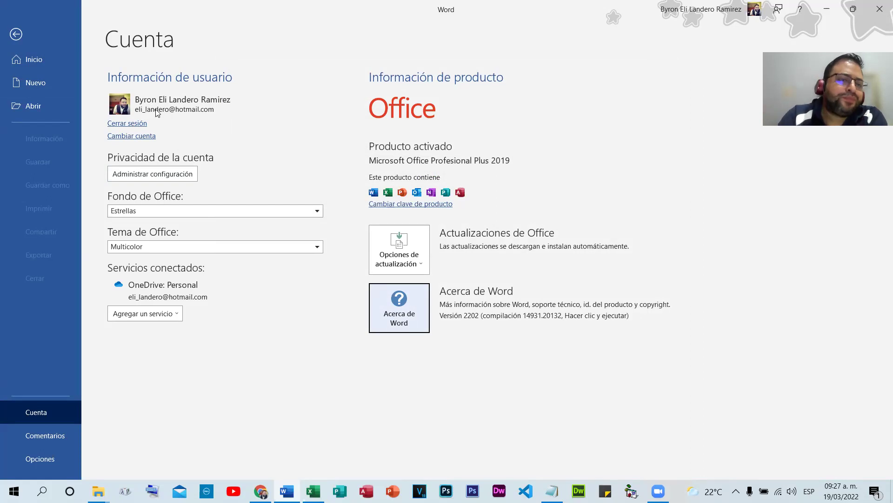
pyautogui.click(189, 173)
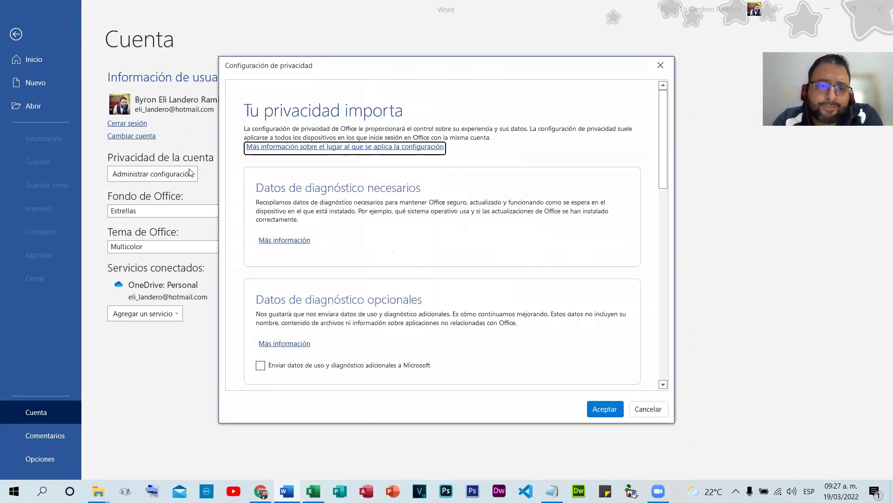
# Step: Scroll through the Configuración de privacidad dialog and close it with Esc
pyautogui.scroll(-3, 592, 221)
pyautogui.scroll(-12, 592, 226)
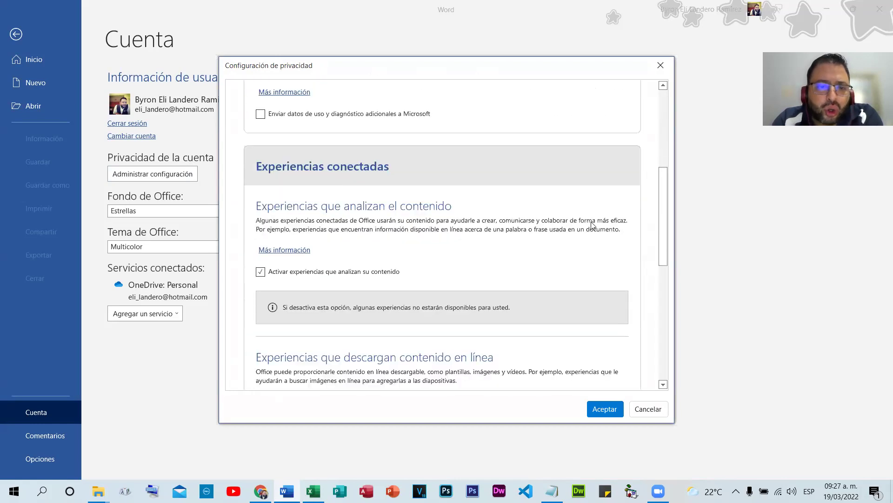
pyautogui.scroll(15, 590, 214)
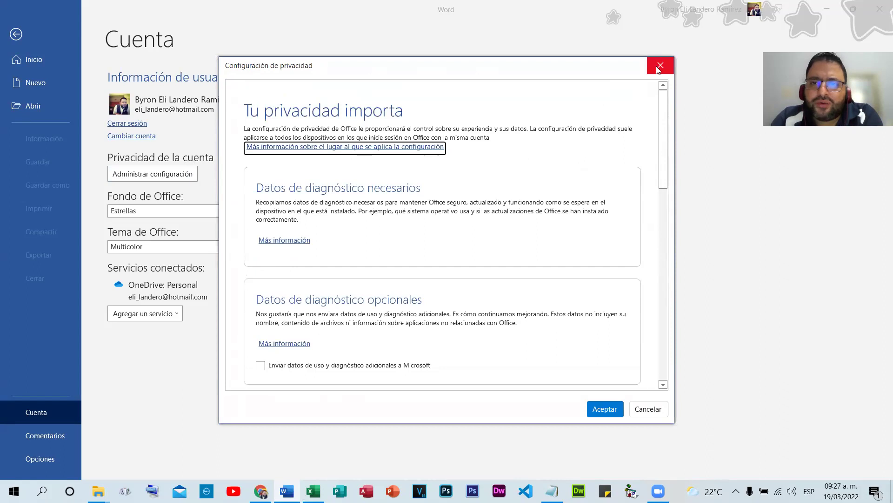
pyautogui.press('Escape')
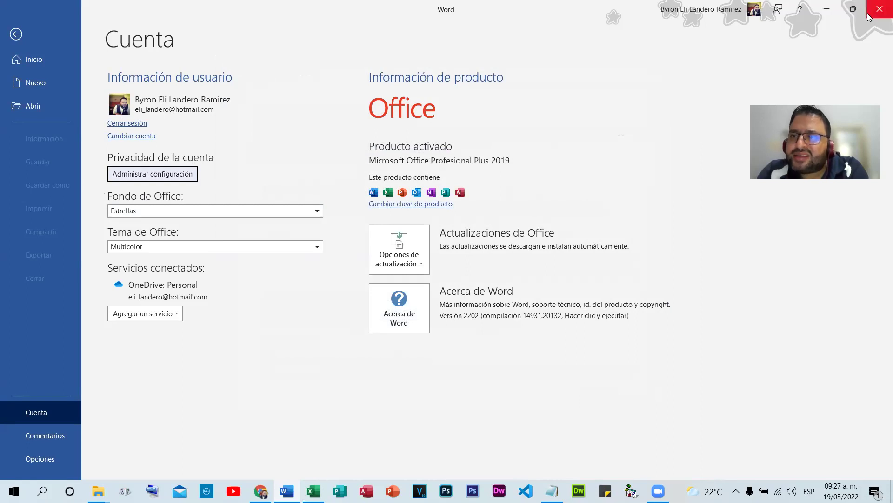
pyautogui.click(261, 211)
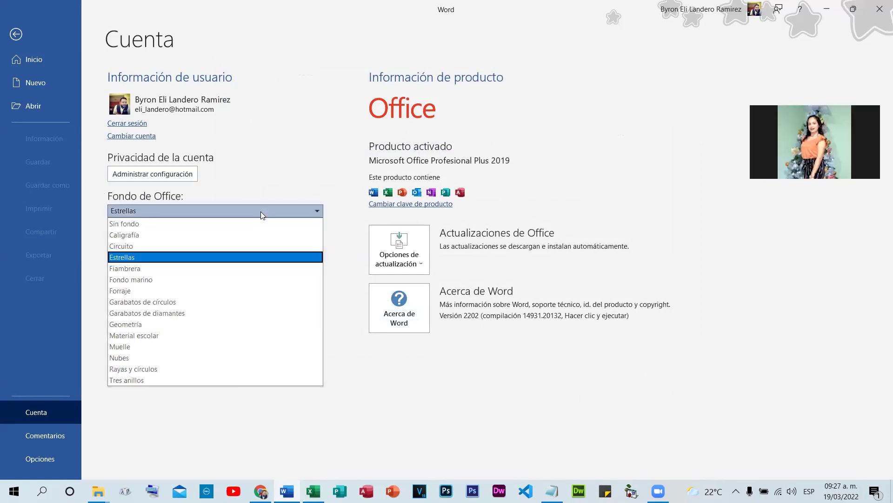
pyautogui.click(215, 238)
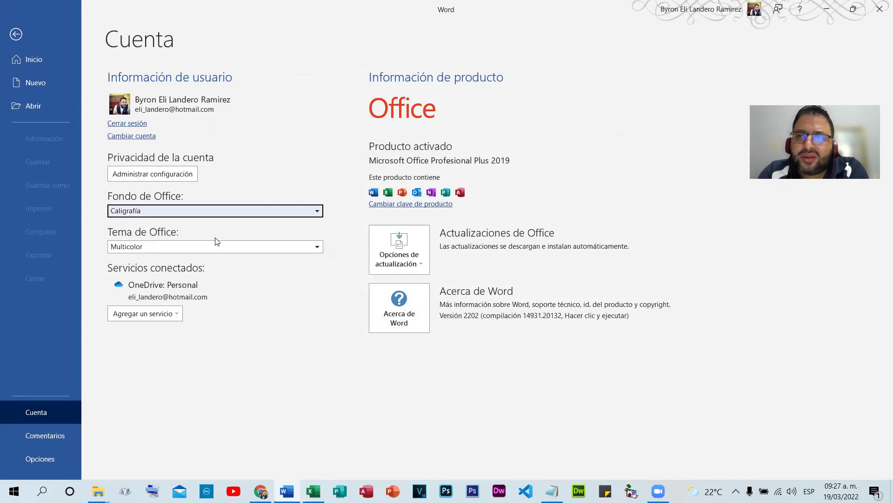
pyautogui.click(228, 207)
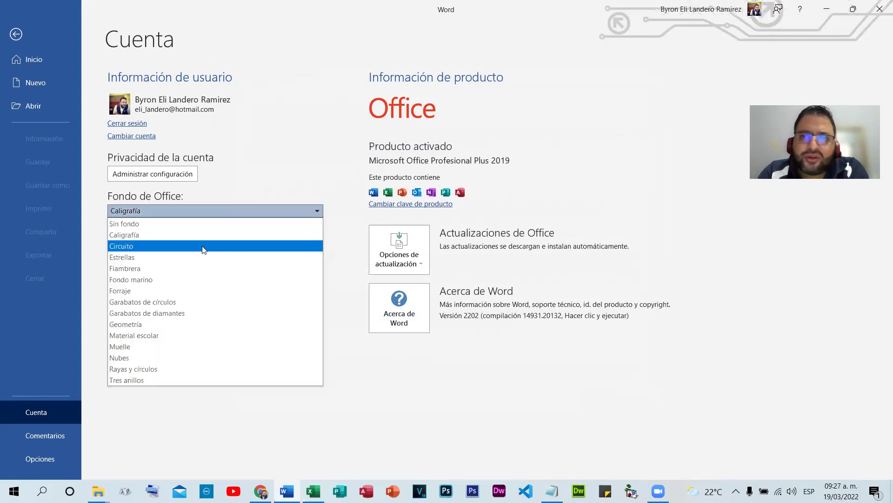
pyautogui.click(203, 246)
pyautogui.click(225, 212)
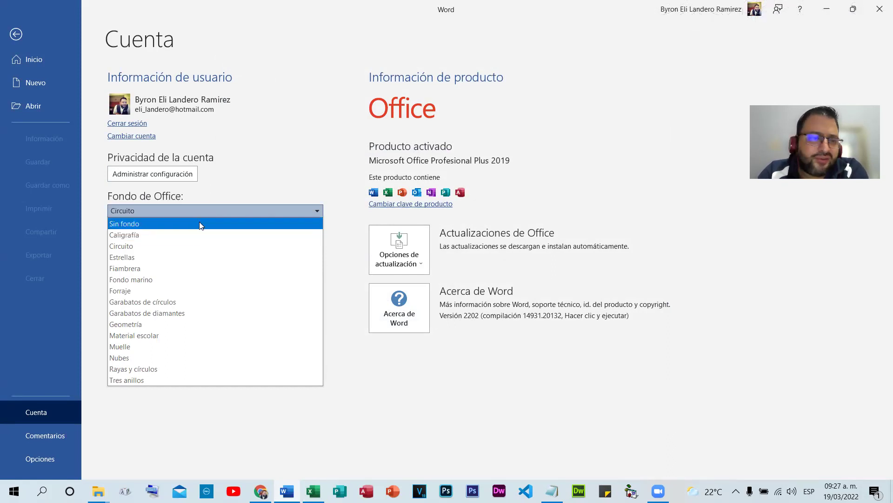
pyautogui.click(179, 256)
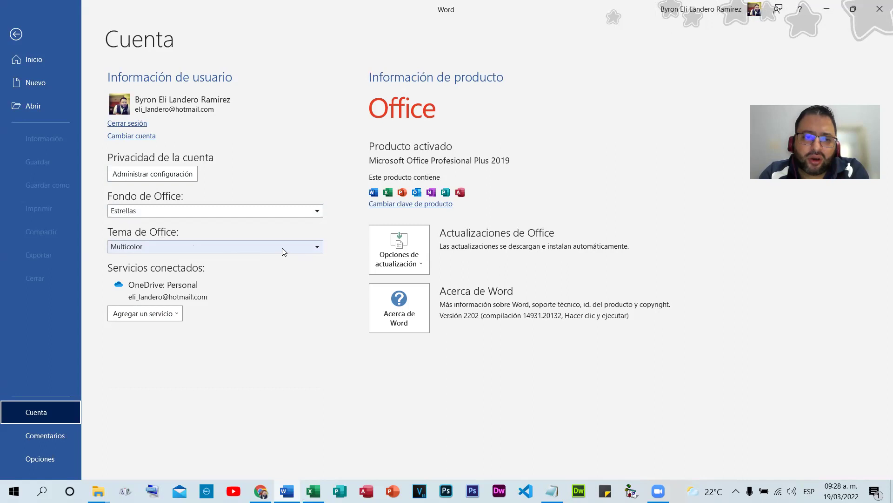
pyautogui.click(283, 248)
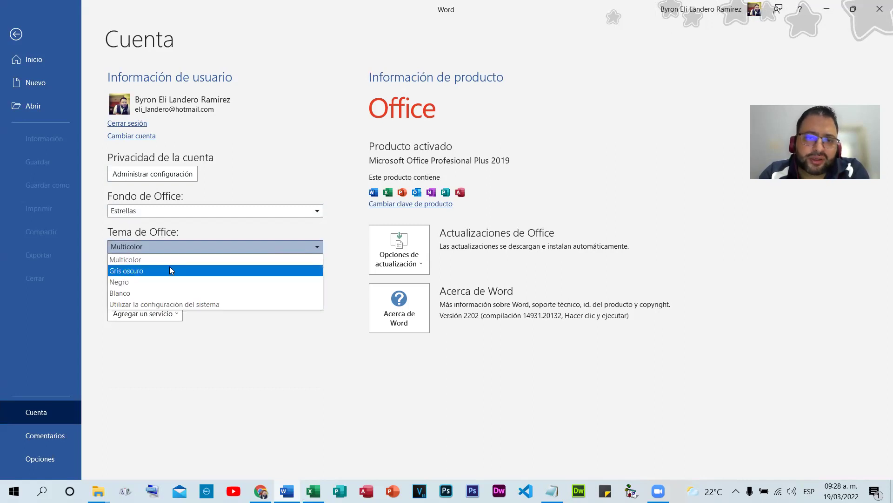
pyautogui.click(170, 269)
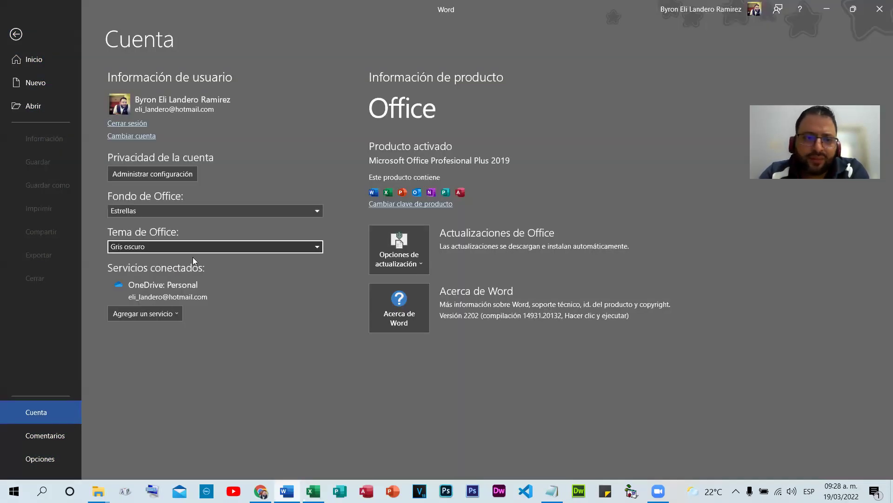
pyautogui.click(244, 245)
pyautogui.click(211, 282)
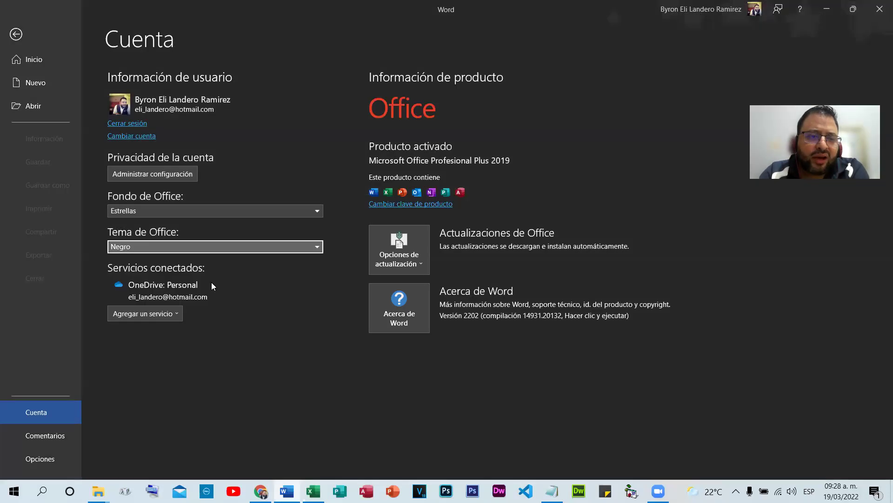
pyautogui.click(249, 245)
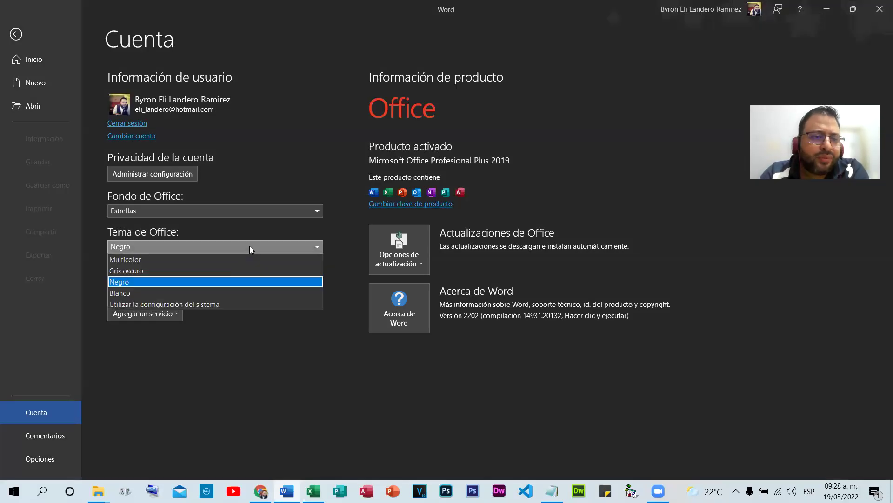
pyautogui.click(199, 292)
pyautogui.click(252, 248)
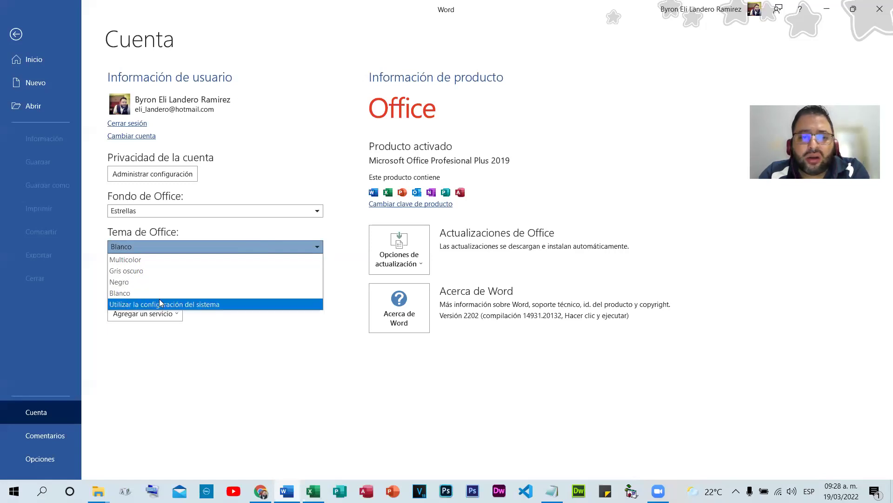
pyautogui.click(174, 304)
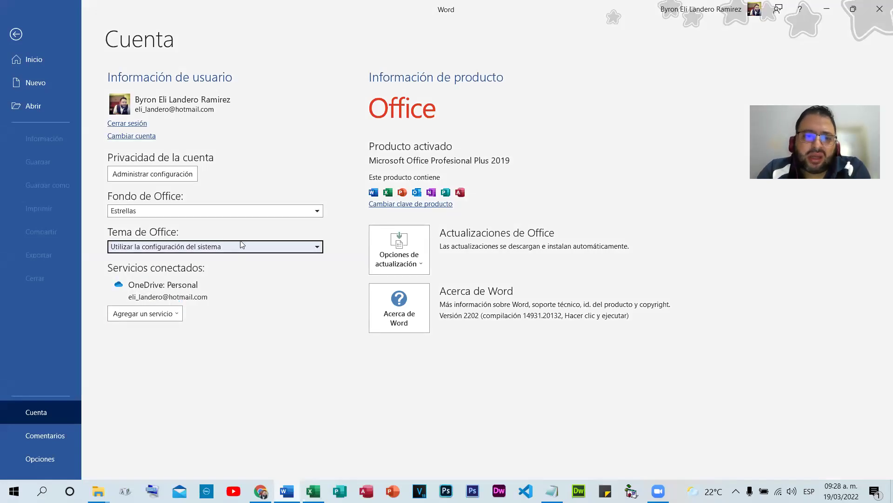
pyautogui.click(238, 245)
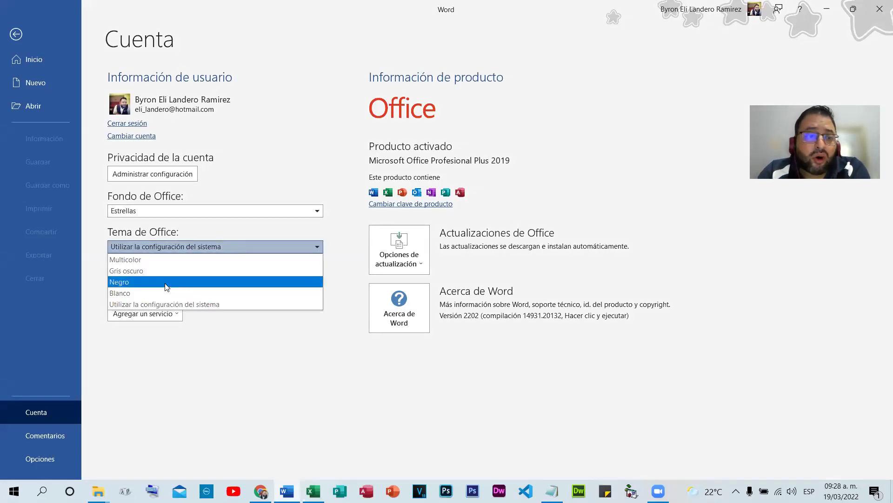
pyautogui.click(181, 263)
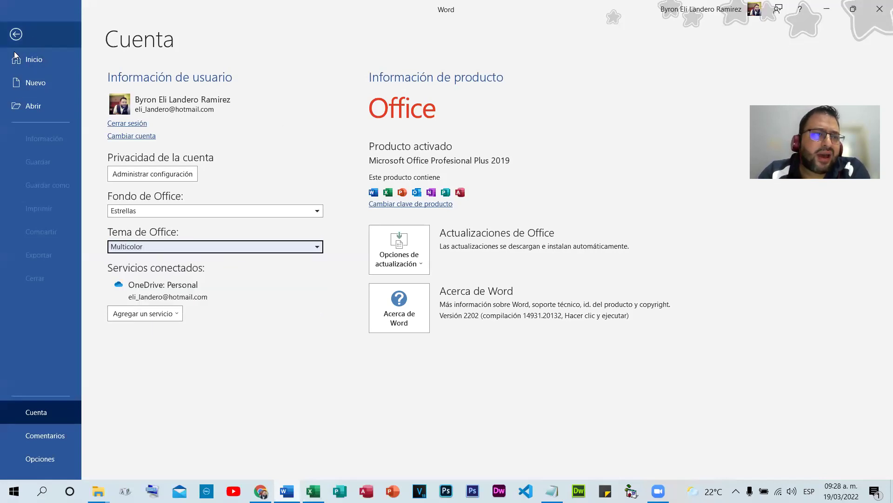
# Step: Create a new blank document from the Word start page
pyautogui.click(14, 34)
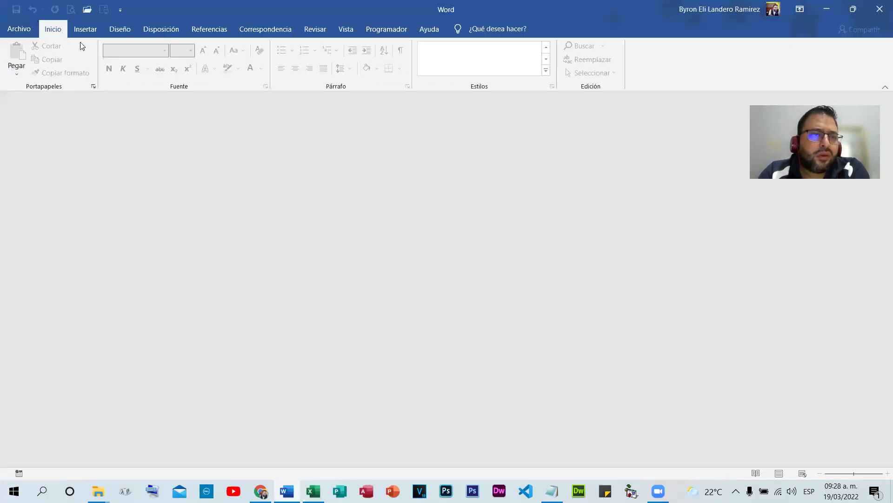
pyautogui.click(19, 29)
pyautogui.click(155, 109)
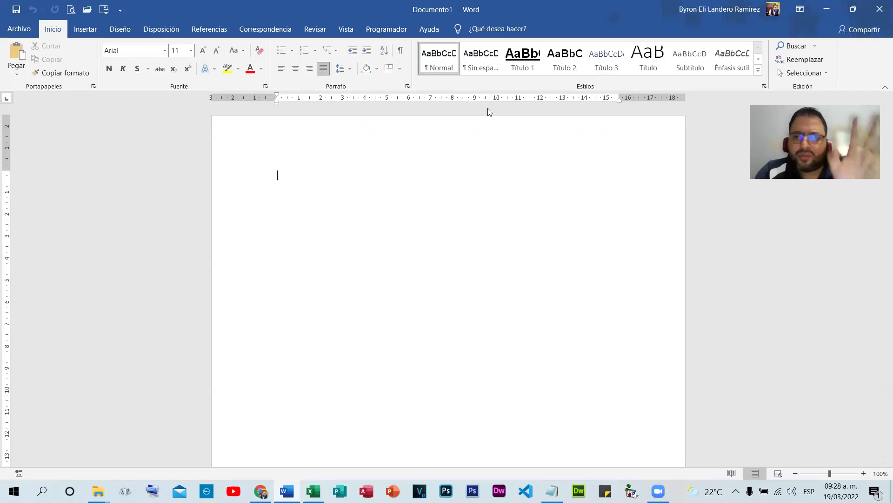
# Step: Switch the Office theme to Negro in Cuenta and return to Inicio
pyautogui.click(13, 29)
pyautogui.click(47, 411)
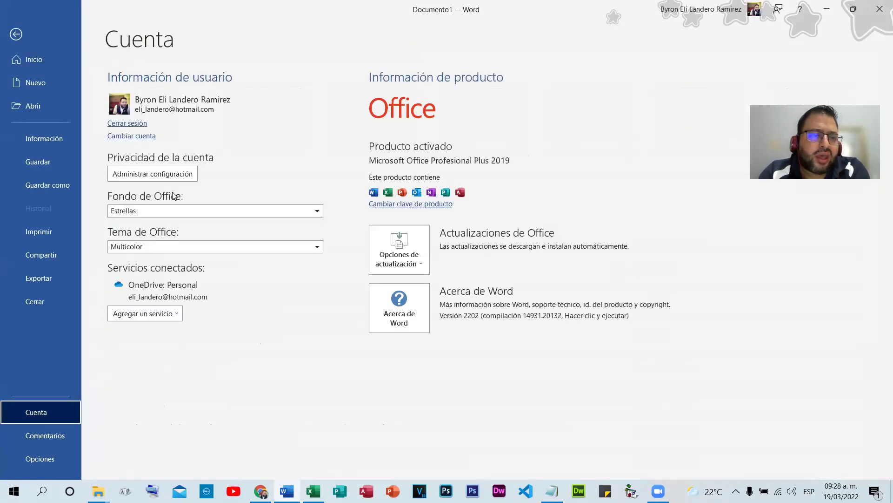
pyautogui.click(186, 243)
pyautogui.click(170, 284)
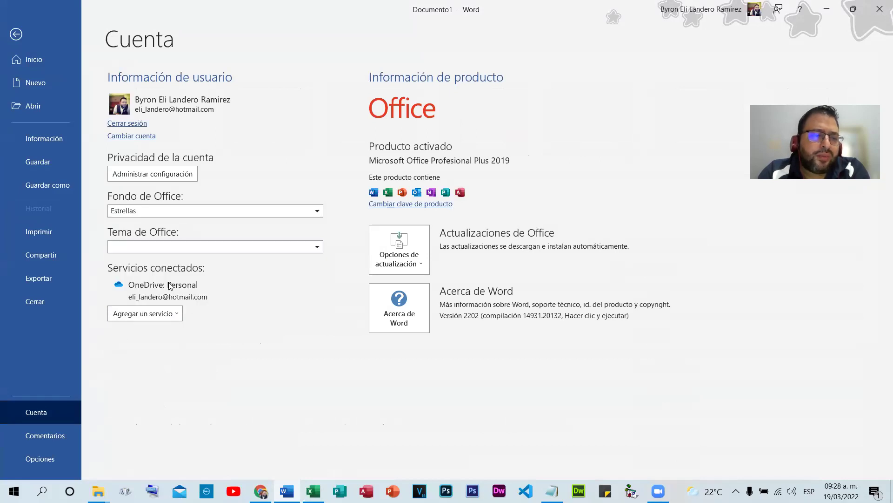
pyautogui.click(38, 61)
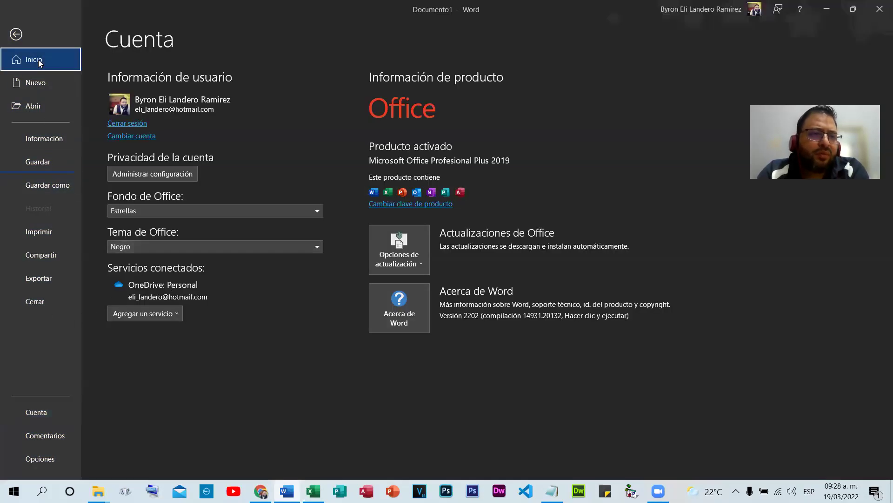
# Step: Create a blank document, type the test string 'Bnm,bnm,…' and erase its last character
pyautogui.click(153, 113)
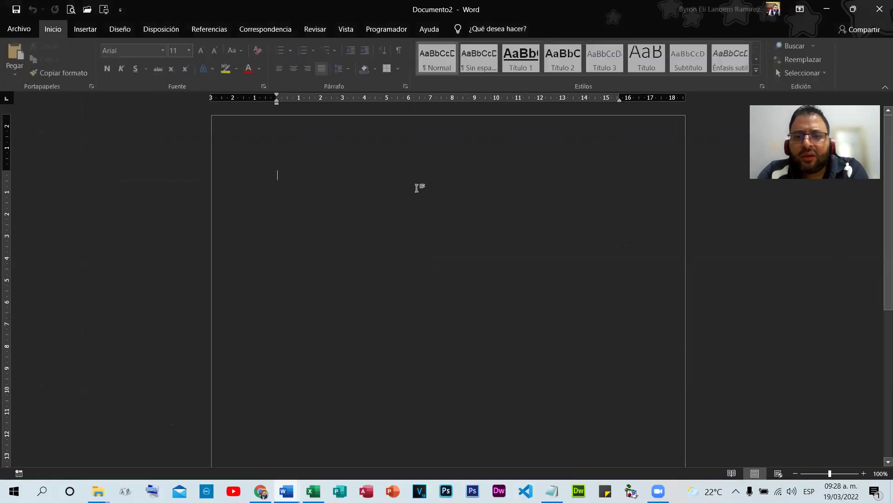
pyautogui.write('Bnm,bnm,bnm,bnm,bnm,bnm,bnm,bnm,bnm,bnm,')
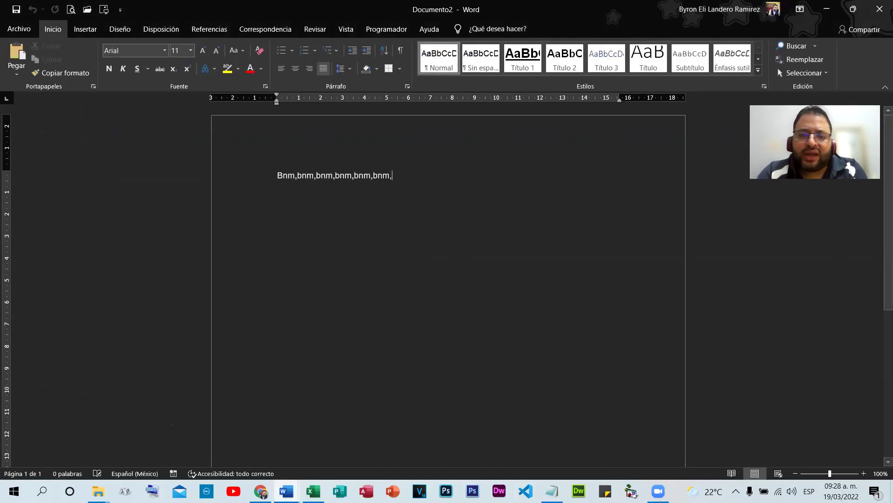
pyautogui.write('bnm')
pyautogui.press('BackSpace')
pyautogui.press('BackSpace')
pyautogui.press('BackSpace')
pyautogui.press('BackSpace')
pyautogui.press('BackSpace')
pyautogui.press('BackSpace')
pyautogui.press('BackSpace')
pyautogui.press('BackSpace')
pyautogui.press('BackSpace')
pyautogui.press('BackSpace')
pyautogui.press('BackSpace')
pyautogui.press('BackSpace')
pyautogui.press('BackSpace')
pyautogui.press('BackSpace')
pyautogui.press('BackSpace')
pyautogui.press('BackSpace')
pyautogui.press('BackSpace')
pyautogui.press('BackSpace')
pyautogui.press('BackSpace')
pyautogui.press('BackSpace')
pyautogui.press('BackSpace')
pyautogui.press('BackSpace')
pyautogui.press('BackSpace')
pyautogui.press('BackSpace')
pyautogui.press('BackSpace')
pyautogui.press('BackSpace')
pyautogui.press('BackSpace')
pyautogui.press('BackSpace')
pyautogui.press('BackSpace')
pyautogui.press('BackSpace')
pyautogui.press('BackSpace')
pyautogui.press('BackSpace')
pyautogui.press('BackSpace')
pyautogui.press('BackSpace')
pyautogui.press('BackSpace')
pyautogui.press('BackSpace')
pyautogui.press('BackSpace')
pyautogui.press('BackSpace')
pyautogui.press('BackSpace')
pyautogui.press('BackSpace')
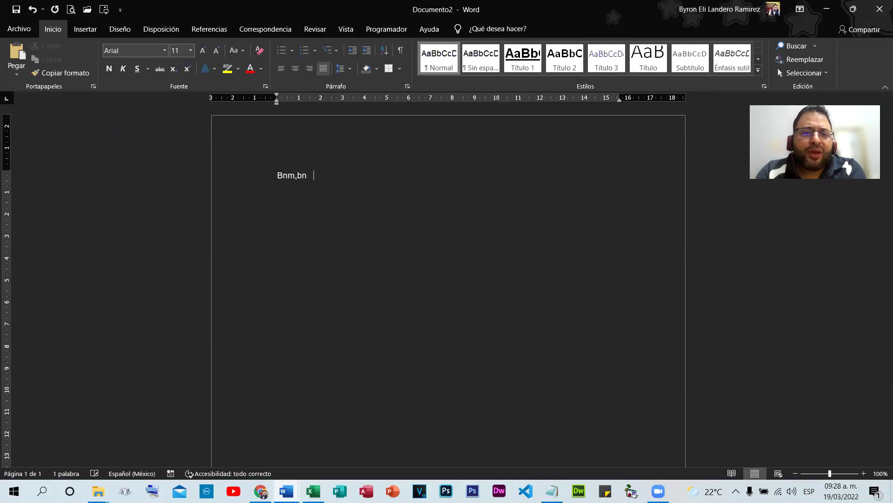
pyautogui.click(14, 31)
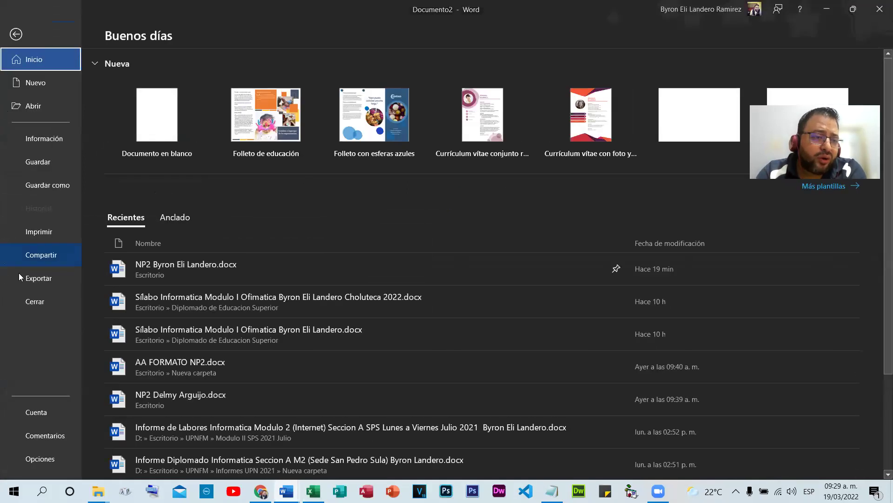
# Step: Change the Office theme to Gris oscuro in Cuenta and return to the start page
pyautogui.click(41, 412)
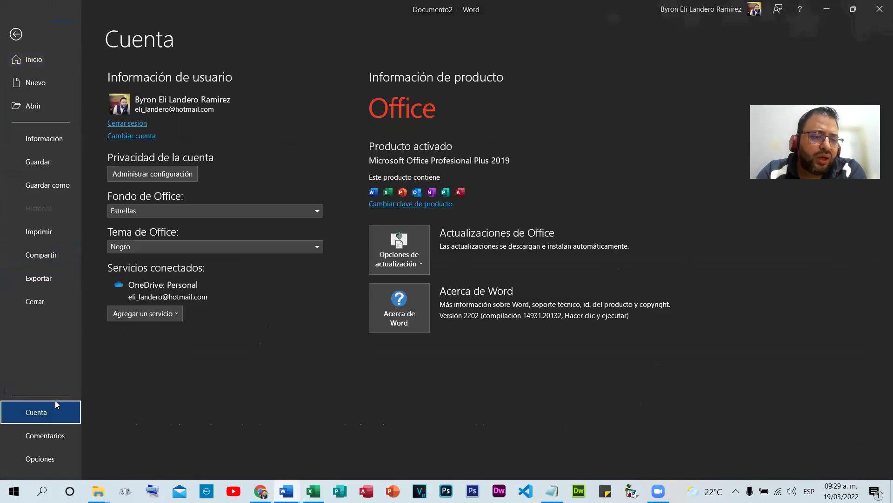
pyautogui.click(151, 243)
pyautogui.click(144, 271)
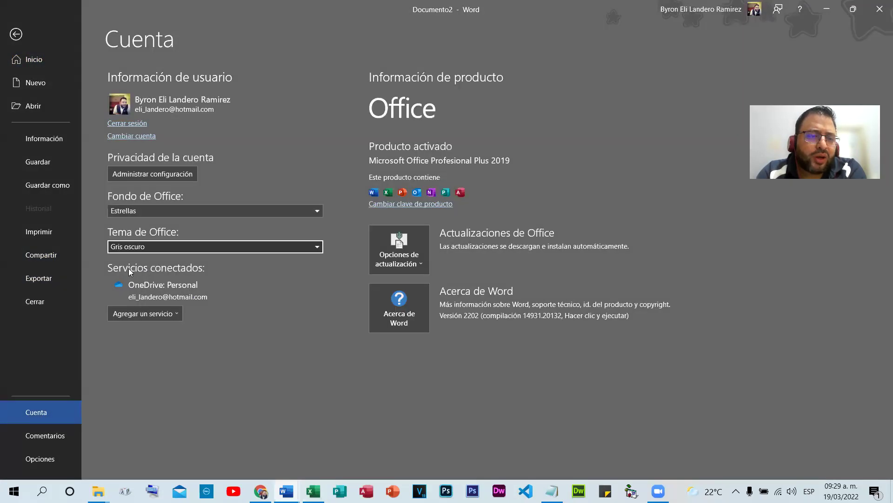
pyautogui.click(35, 60)
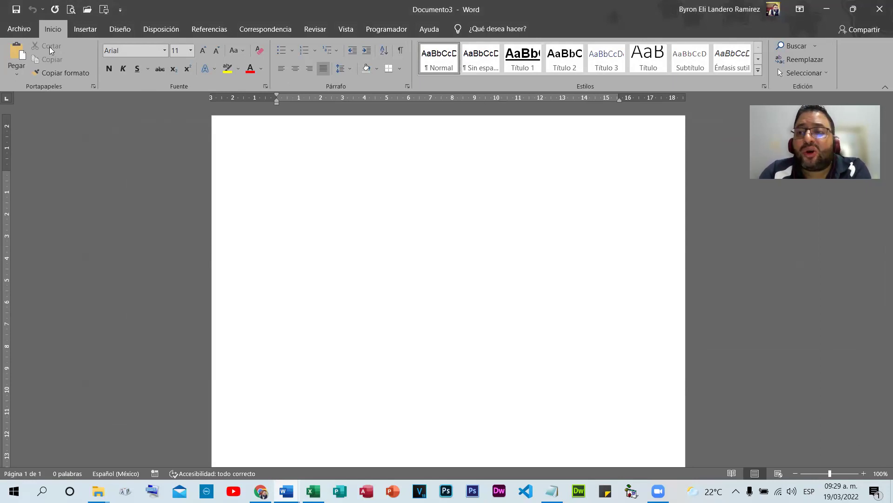
pyautogui.click(21, 29)
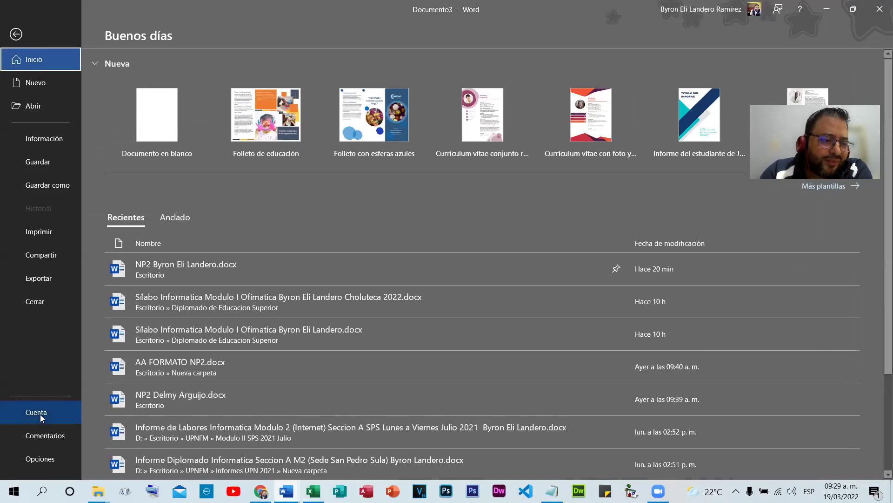
# Step: Set the Office theme back to Negro in Cuenta and return to Inicio
pyautogui.click(40, 414)
pyautogui.click(164, 246)
pyautogui.click(161, 281)
pyautogui.click(37, 60)
# Step: Create a blank document and type the line 'Hola esta es un prueba'
pyautogui.click(175, 139)
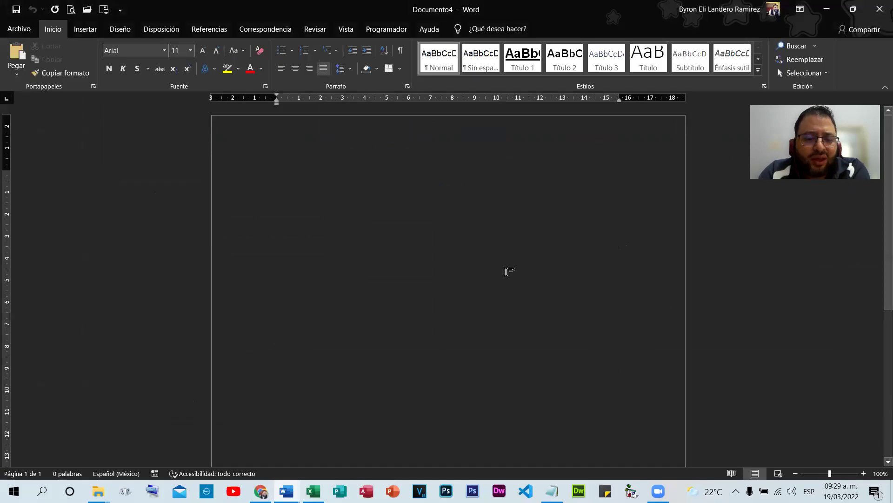
pyautogui.write('Hola esta es un a')
pyautogui.press('BackSpace')
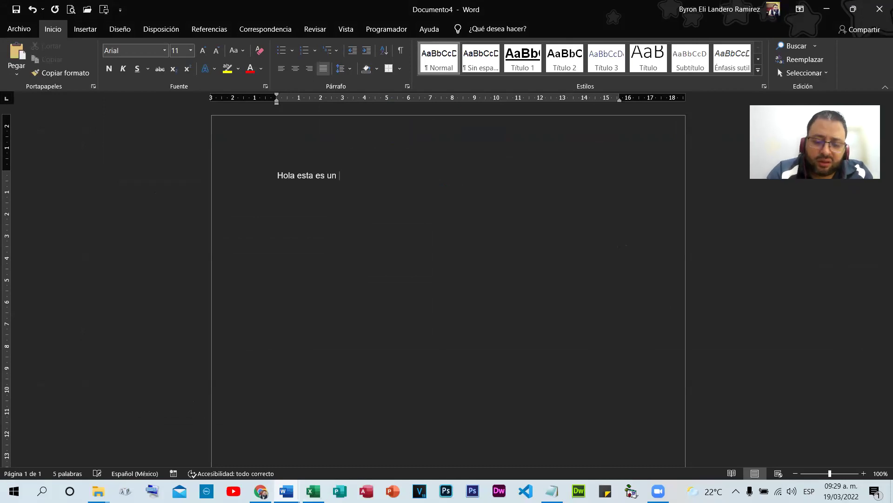
pyautogui.write('prueba')
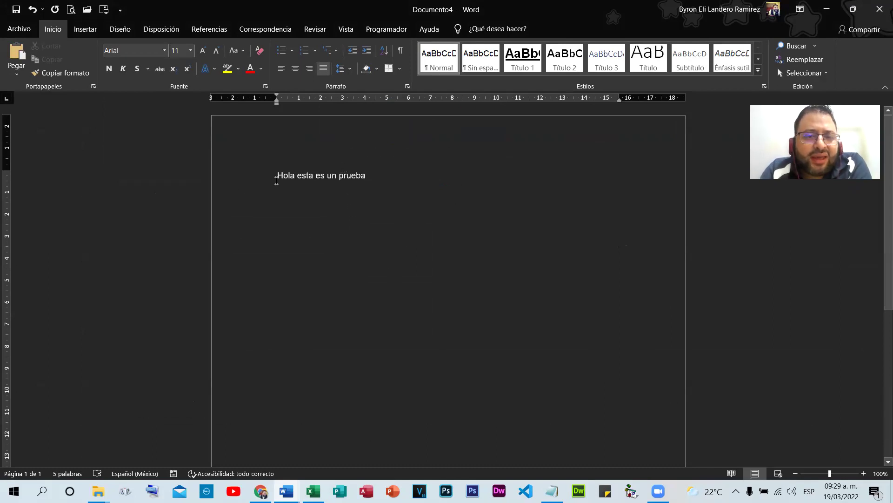
pyautogui.moveTo(275, 175); pyautogui.dragTo(371, 178)
pyautogui.click(390, 182)
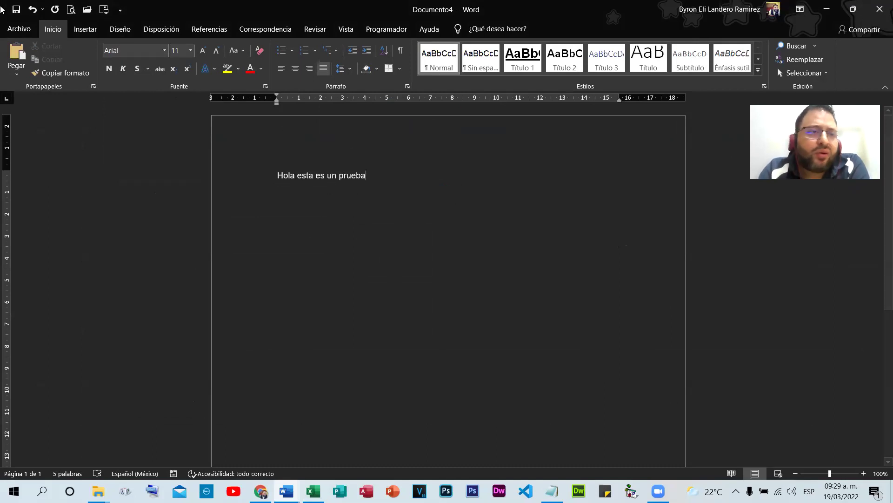
pyautogui.click(19, 29)
pyautogui.click(47, 414)
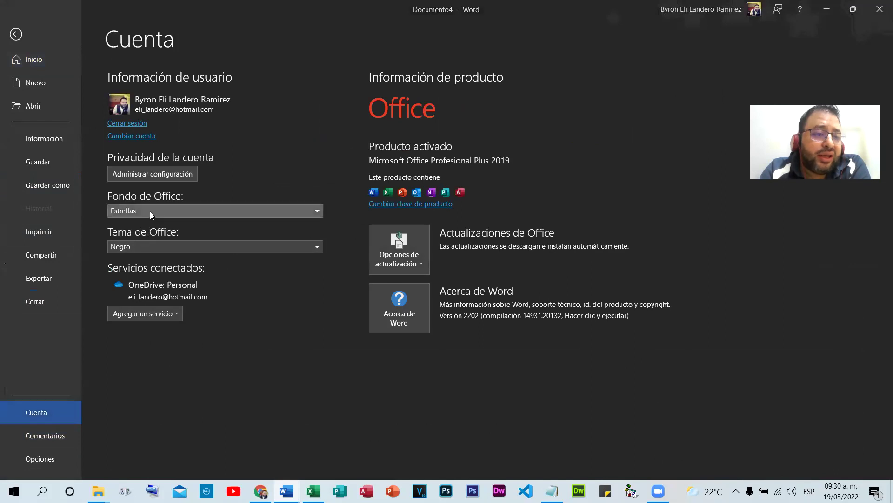
pyautogui.click(145, 246)
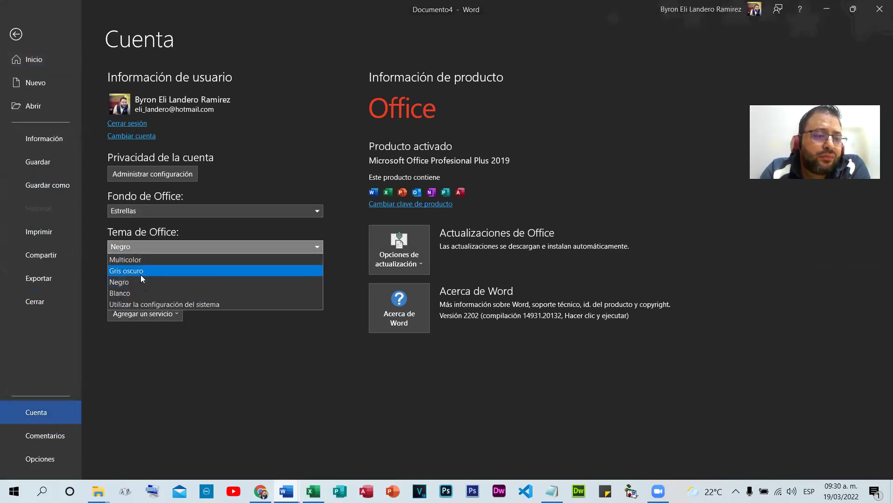
pyautogui.click(141, 274)
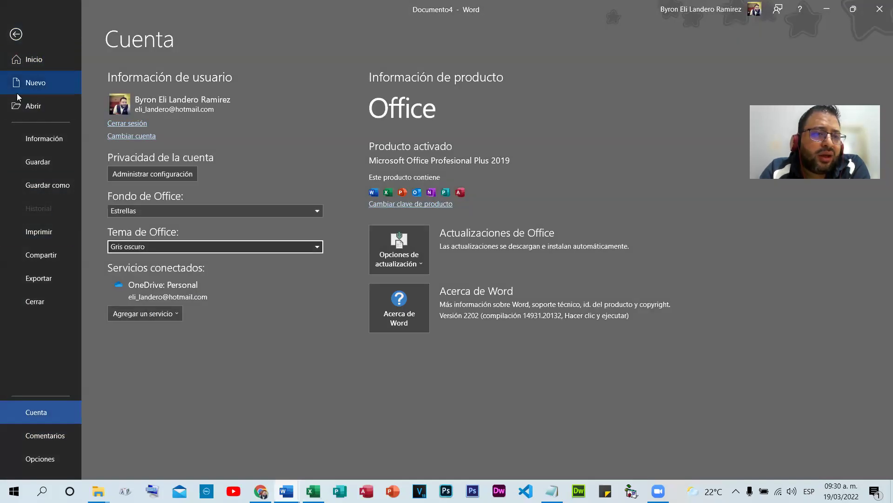
pyautogui.click(16, 34)
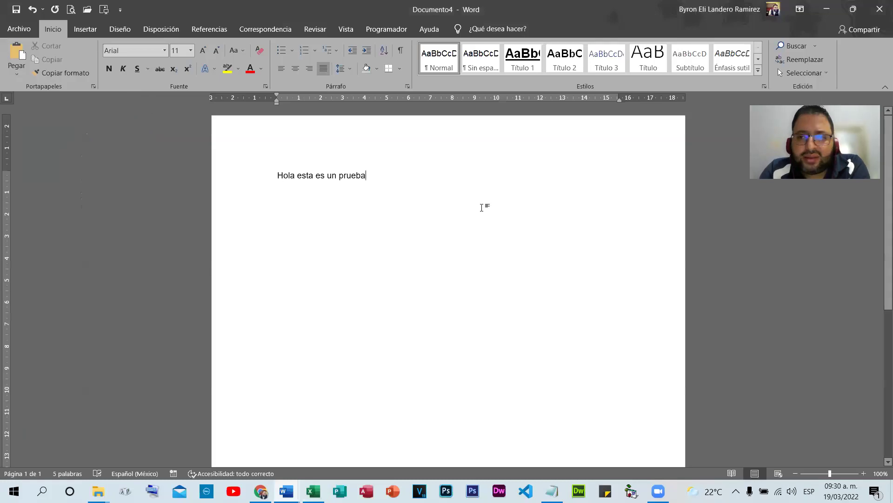
pyautogui.click(19, 29)
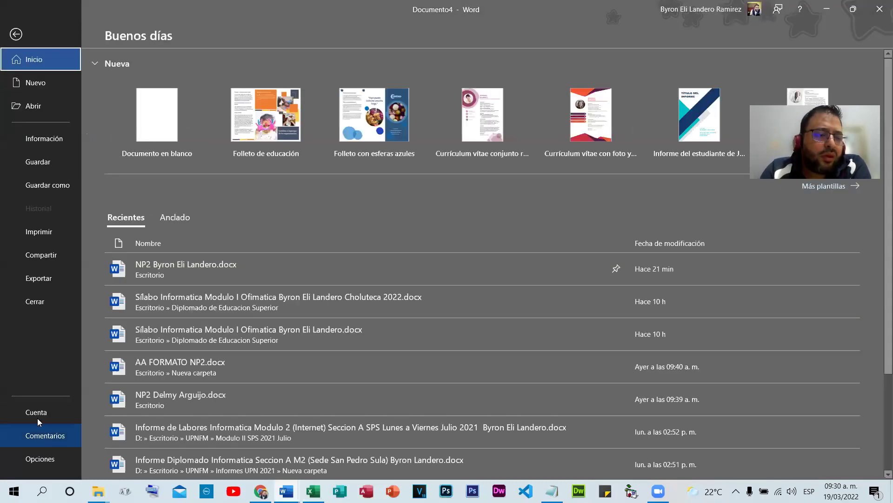
pyautogui.click(37, 417)
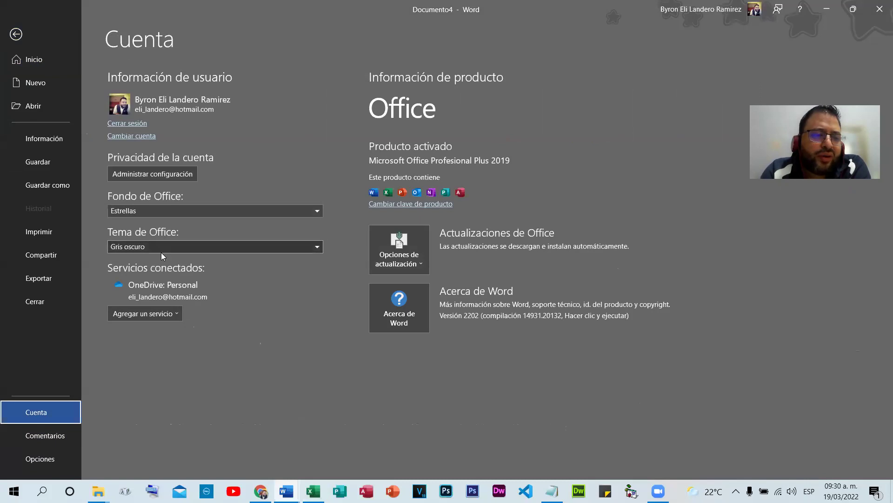
pyautogui.click(161, 251)
pyautogui.click(166, 257)
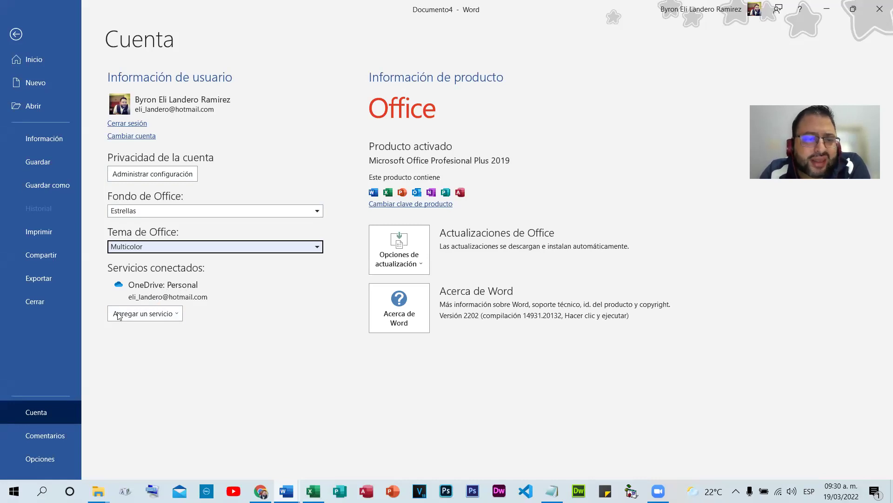
pyautogui.click(172, 313)
pyautogui.click(172, 314)
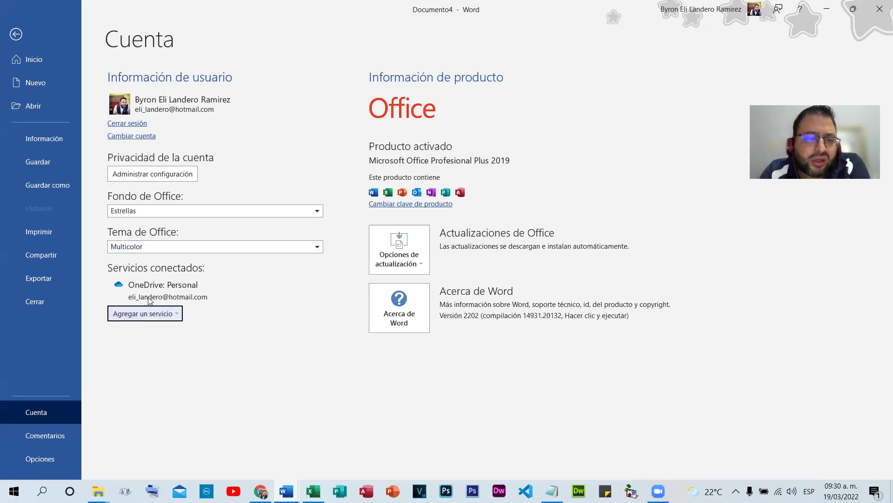
# Step: Show the Agregar un servicio list offering Almacenamiento, then close it
pyautogui.click(153, 313)
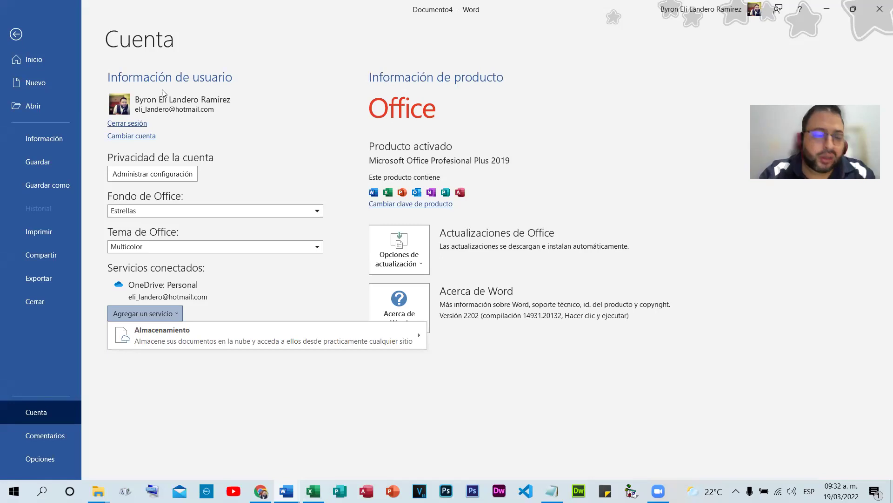
pyautogui.click(106, 436)
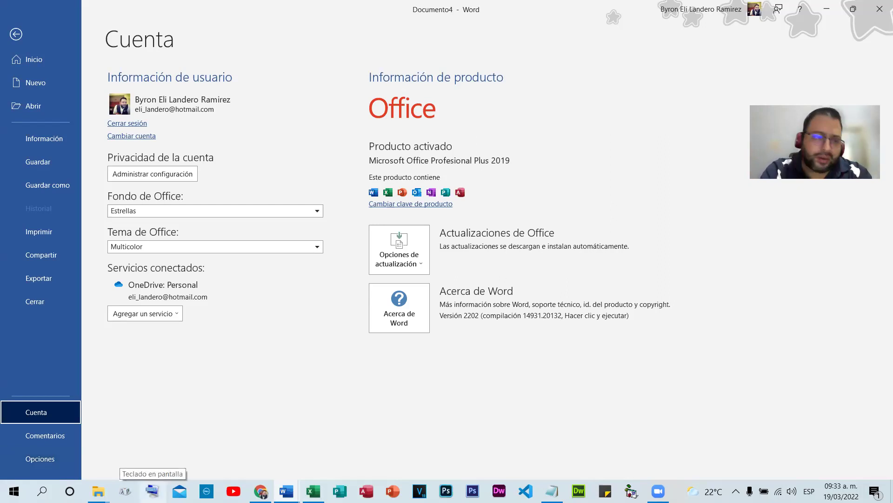
# Step: Close the current document, Documento2 and Documento1, choosing No guardar for each
pyautogui.click(55, 305)
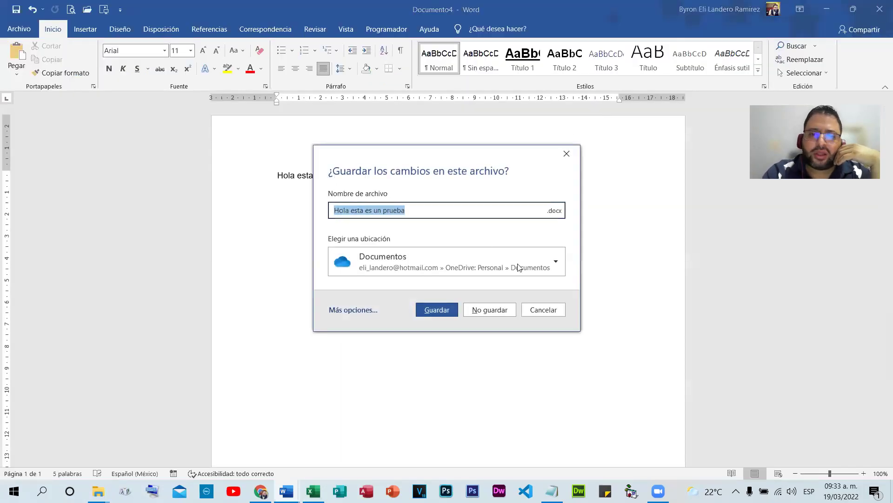
pyautogui.click(488, 311)
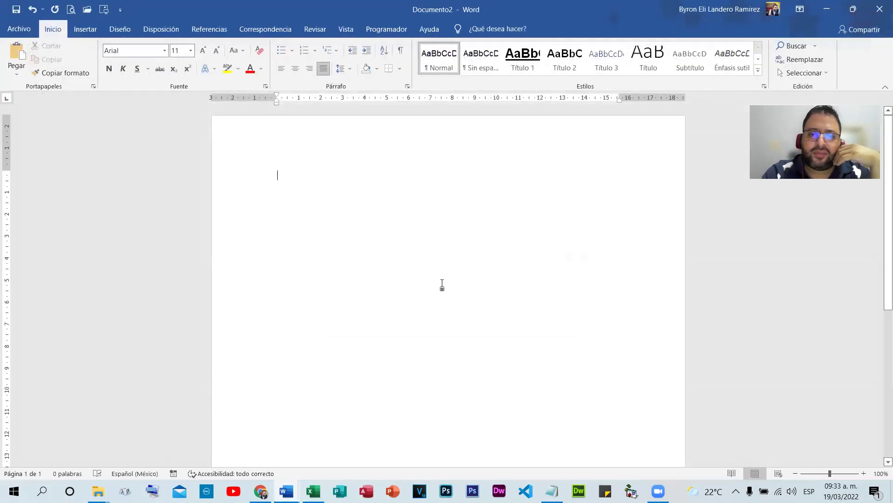
pyautogui.click(877, 9)
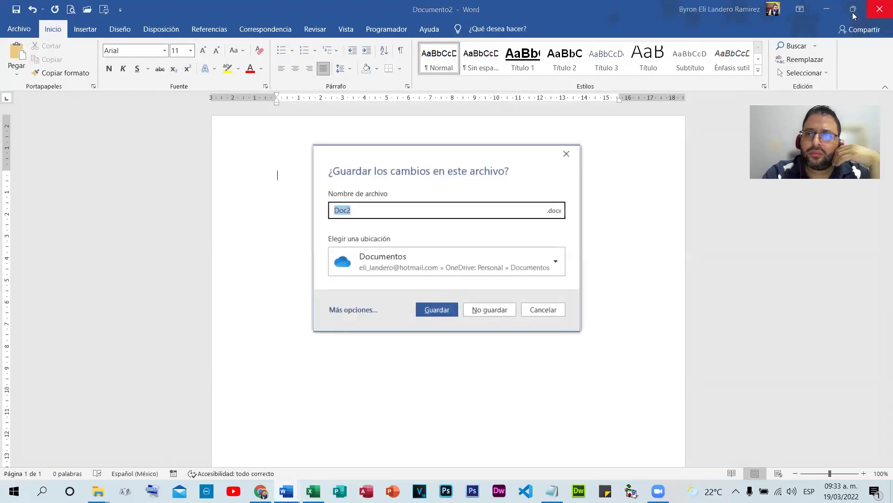
pyautogui.click(506, 310)
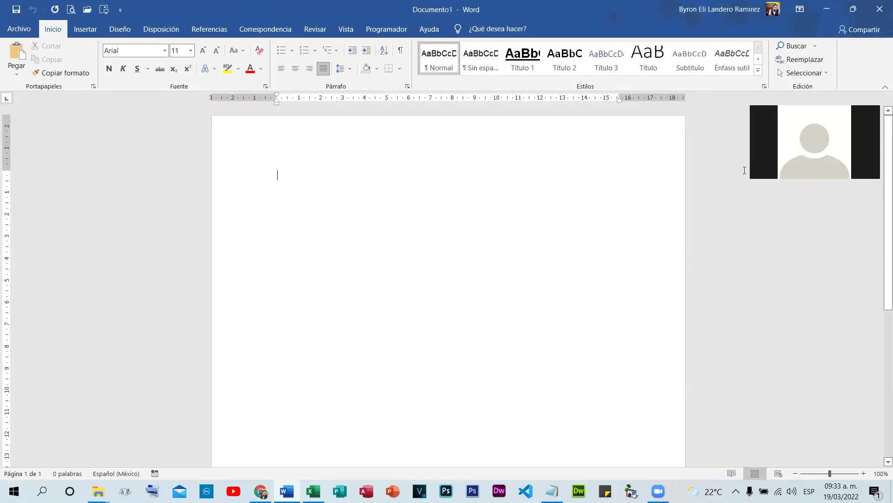
pyautogui.click(880, 10)
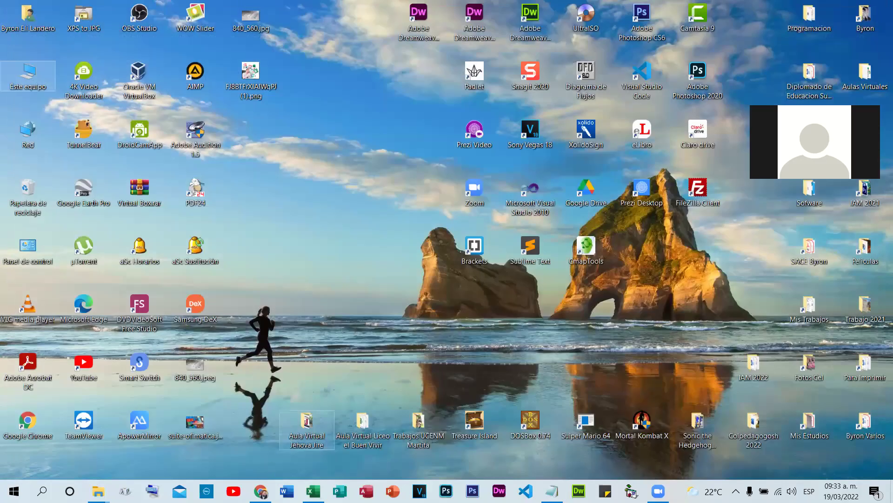
# Step: Relaunch Word from its taskbar icon to reach the Inicio start screen
pyautogui.click(287, 491)
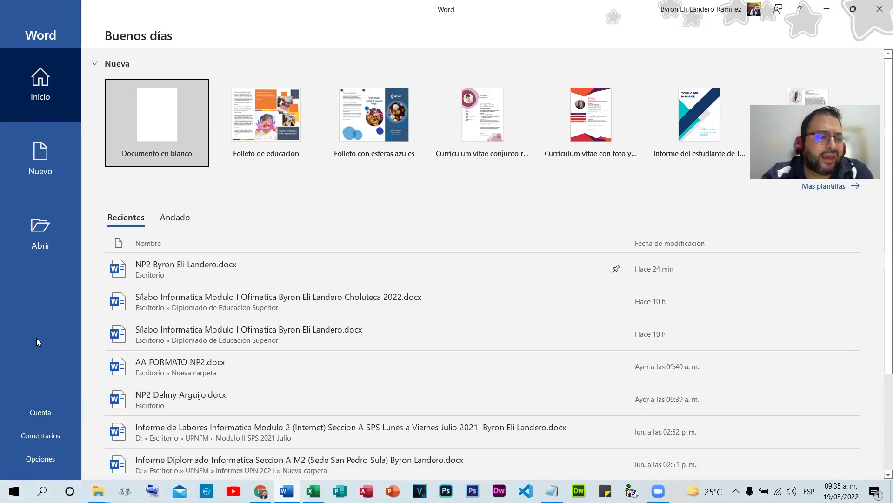
# Step: Show the Cuenta page listing Office Profesional Plus 2019, version 2202, as activated
pyautogui.click(39, 415)
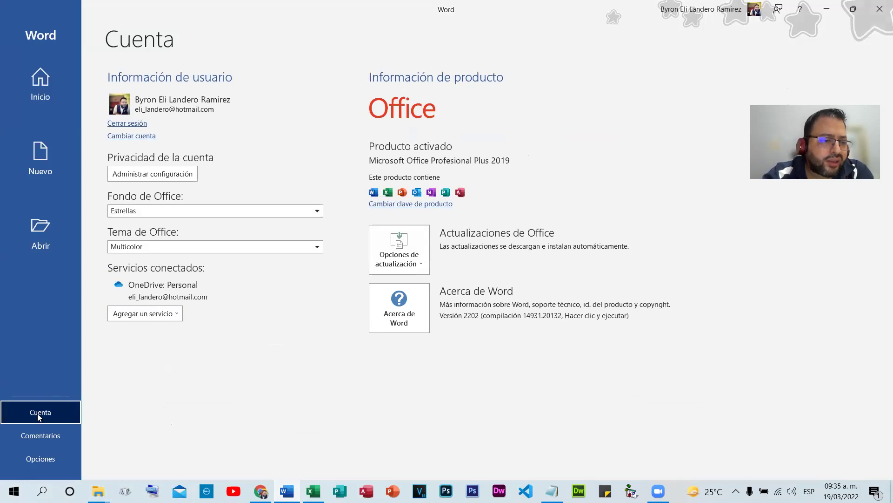
# Step: Glance at the Comentarios page, then open Opciones de Word on its General settings
pyautogui.click(38, 435)
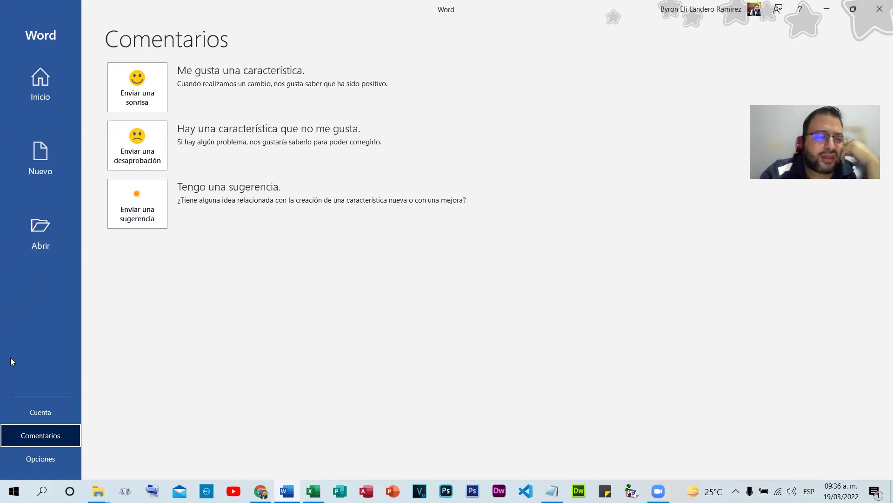
pyautogui.click(42, 460)
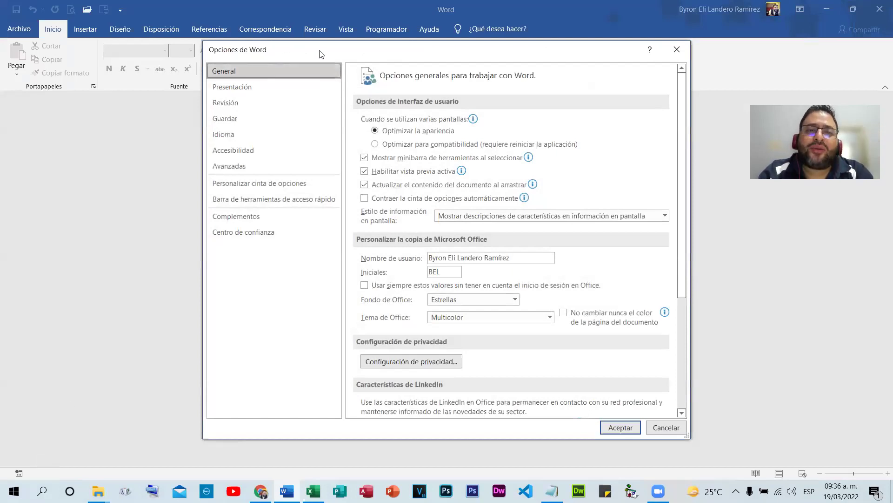
pyautogui.moveTo(319, 54); pyautogui.dragTo(297, 63)
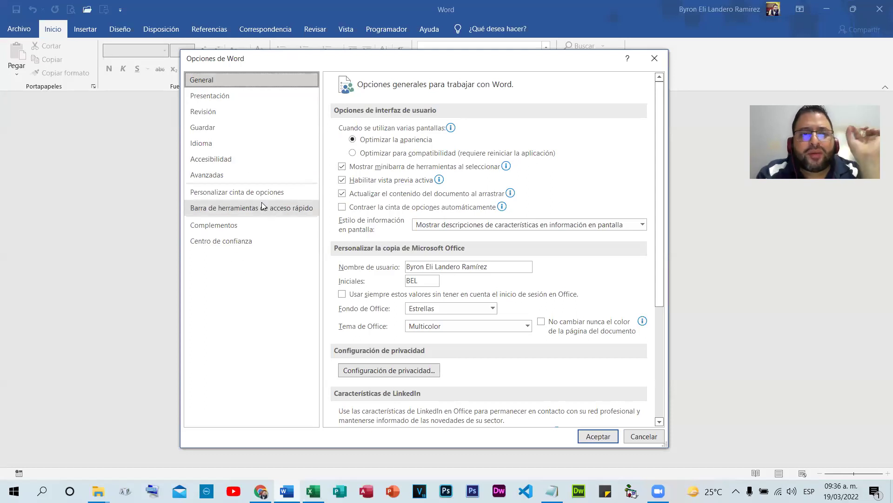
# Step: Show the Guardar options and focus the Autorecuperación box set to 1 minute
pyautogui.click(195, 130)
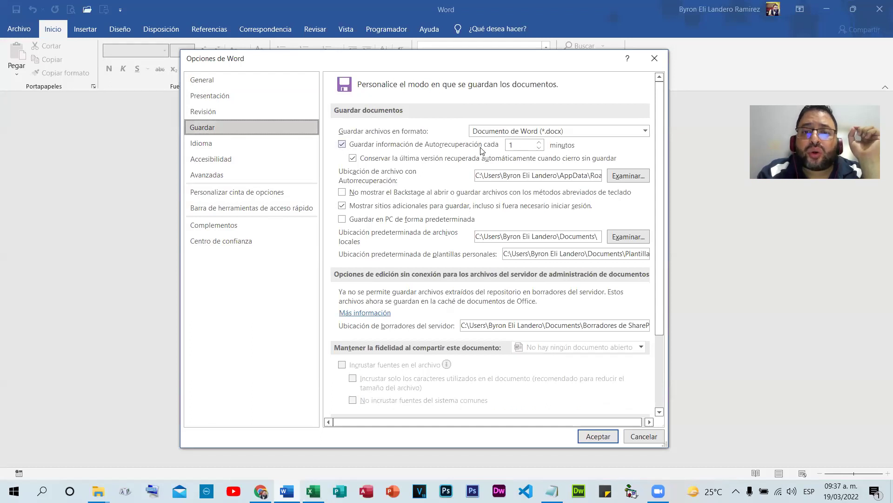
pyautogui.click(522, 150)
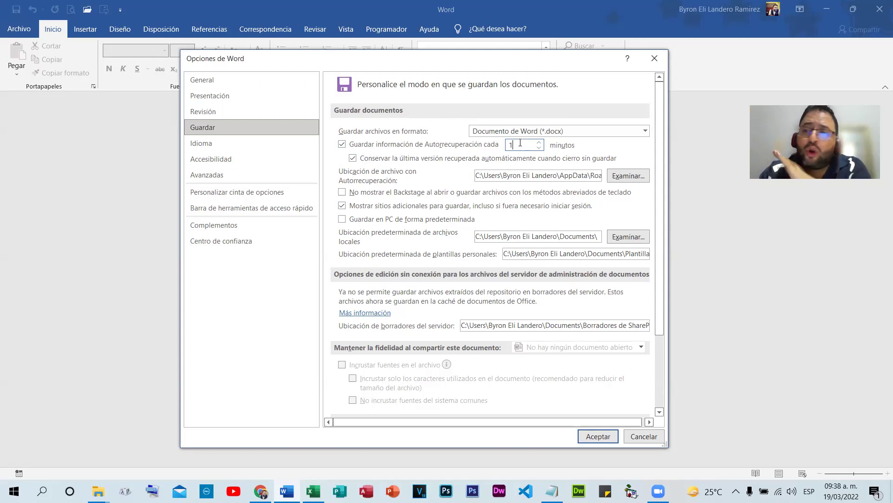
pyautogui.click(541, 148)
pyautogui.click(525, 148)
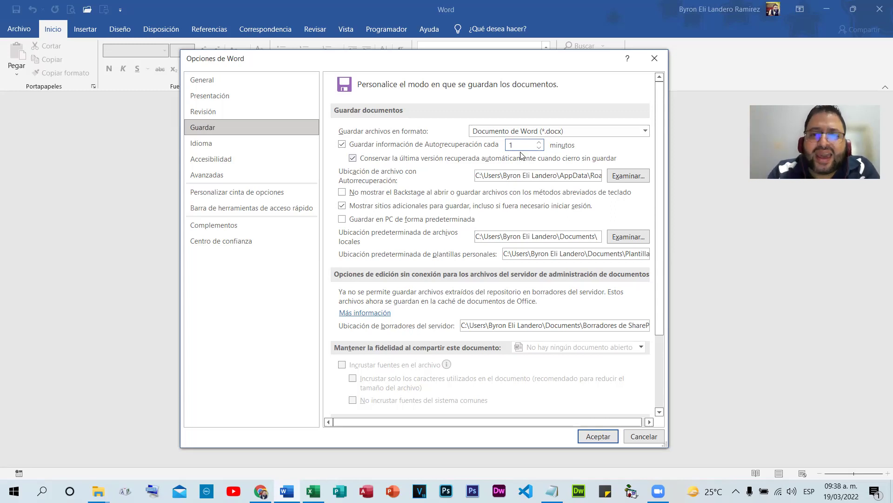
pyautogui.click(539, 148)
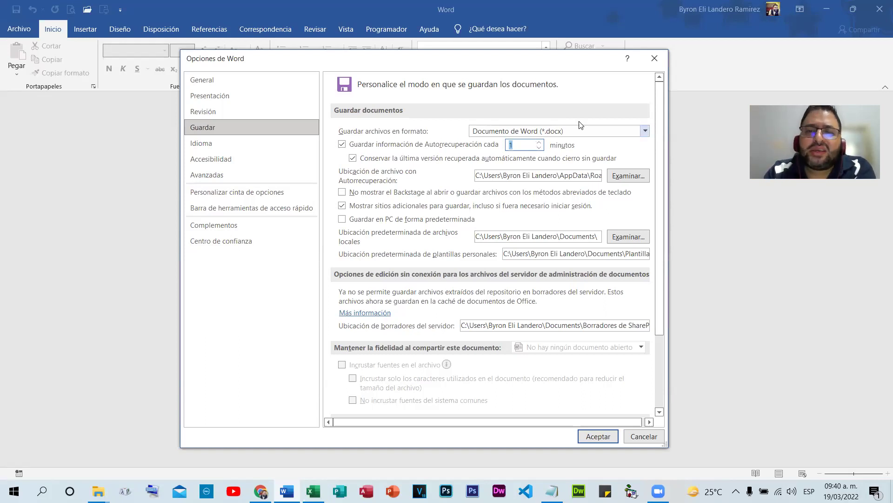
pyautogui.click(516, 147)
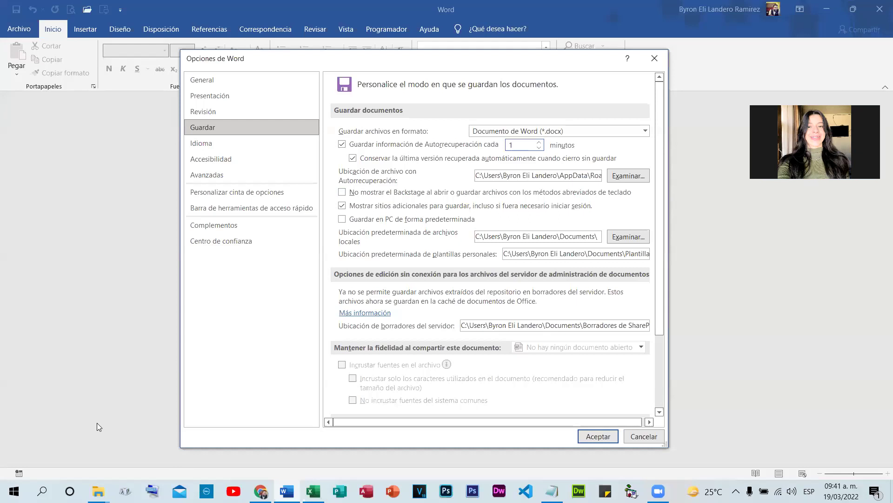
pyautogui.click(39, 186)
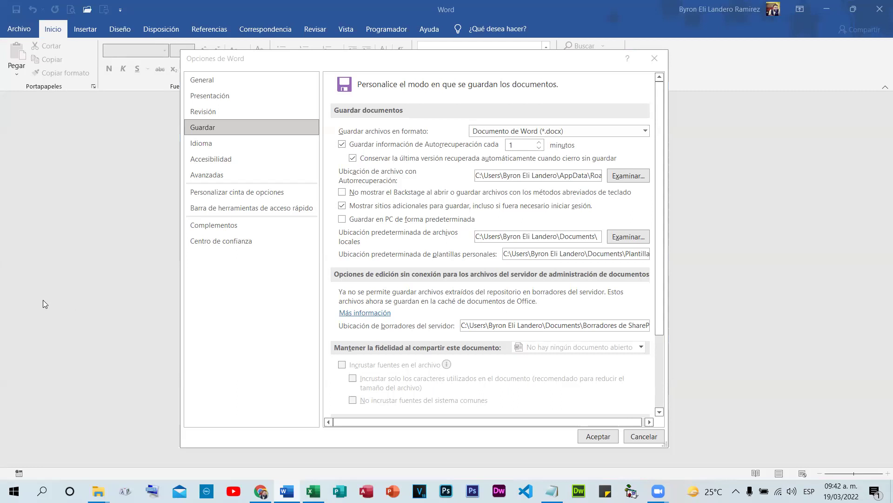
# Step: Dismiss Word Options and close the empty Word window
pyautogui.click(554, 424)
pyautogui.press('Escape')
pyautogui.click(879, 8)
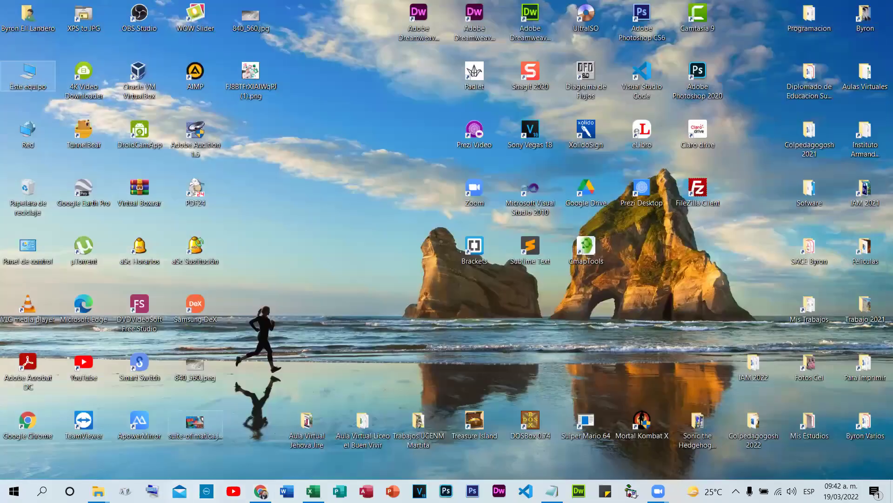
# Step: Relaunch Word, open Opciones de Word and view the Idioma settings
pyautogui.click(287, 490)
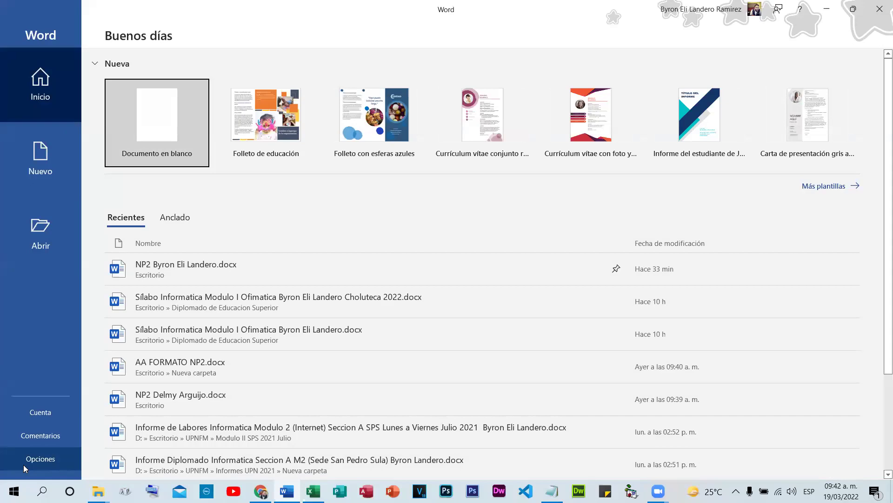
pyautogui.click(24, 464)
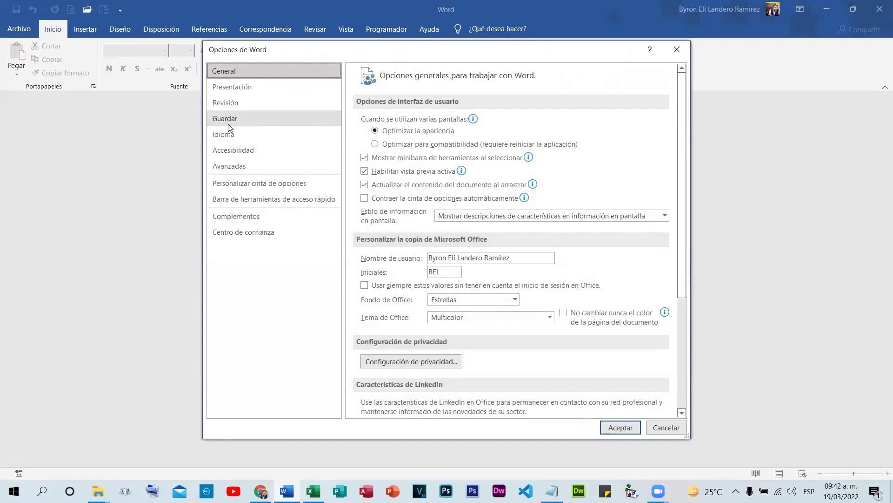
pyautogui.click(229, 129)
# Step: Switch to the Guardar page and select the 1-minute Autorecuperación value
pyautogui.click(231, 117)
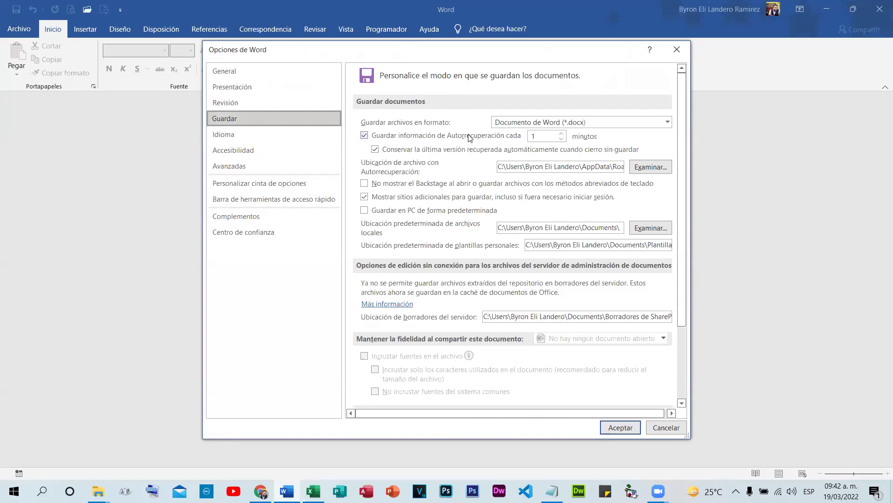
pyautogui.click(562, 138)
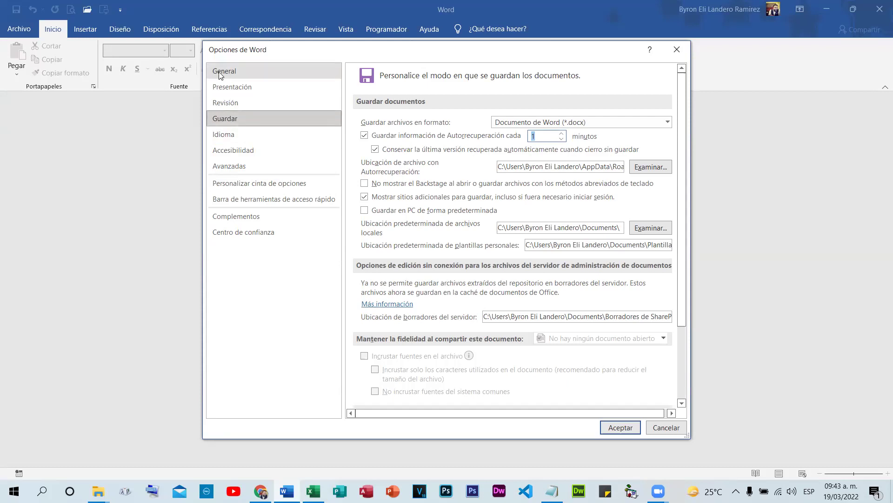
# Step: Return to General, close the options and Word, relaunch Word and reopen Opciones de Word
pyautogui.click(233, 73)
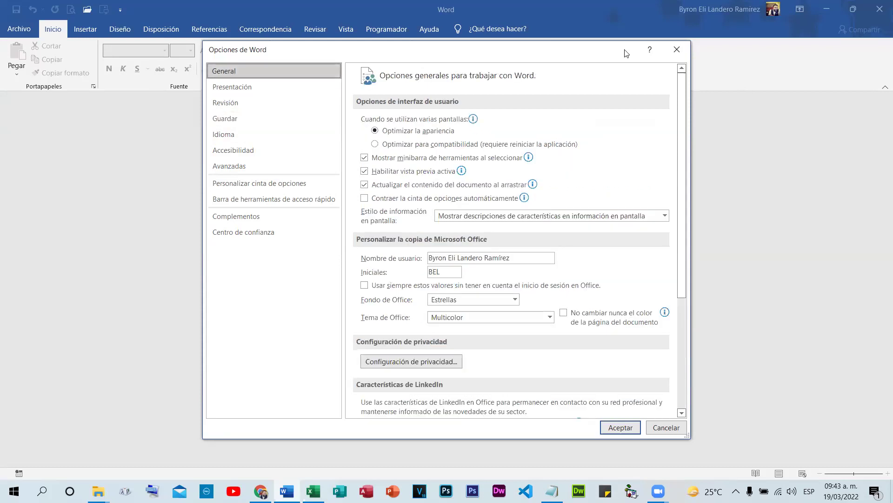
pyautogui.click(676, 49)
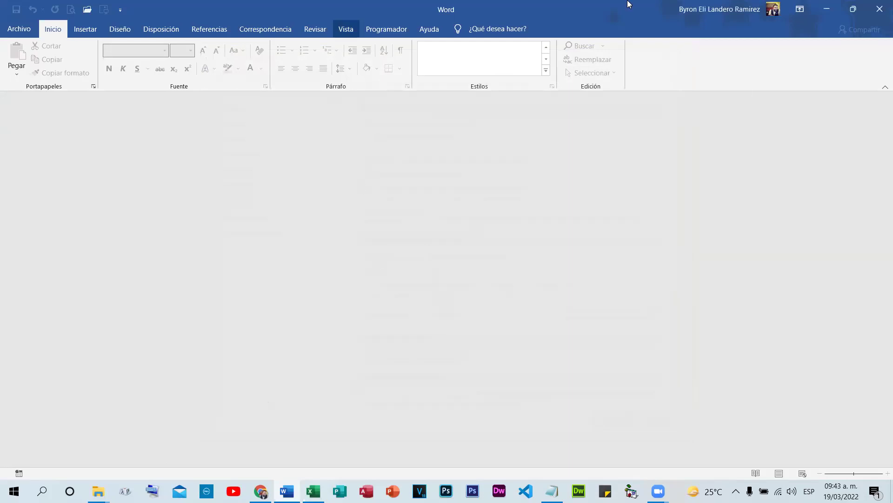
pyautogui.click(879, 10)
pyautogui.click(287, 491)
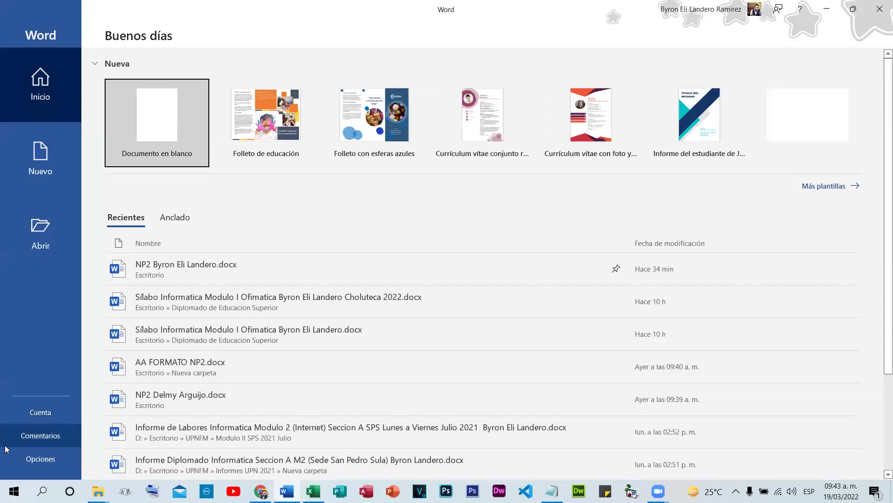
pyautogui.click(7, 452)
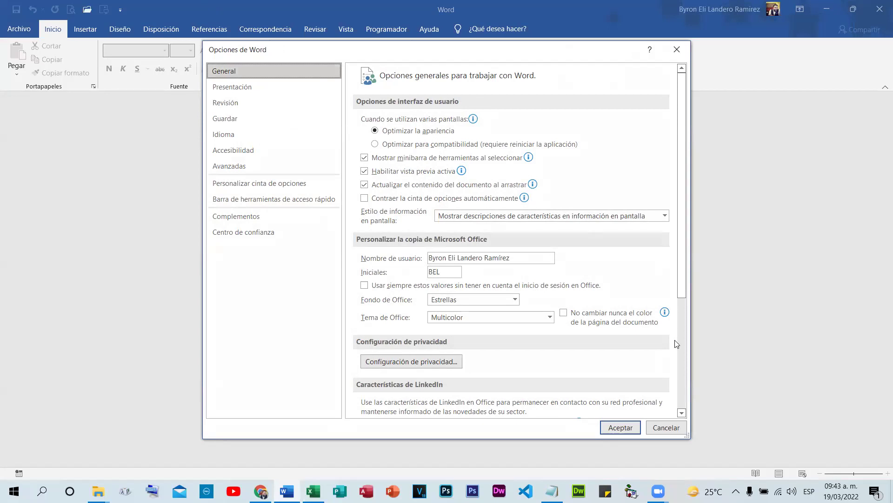
pyautogui.scroll(-5, 507, 205)
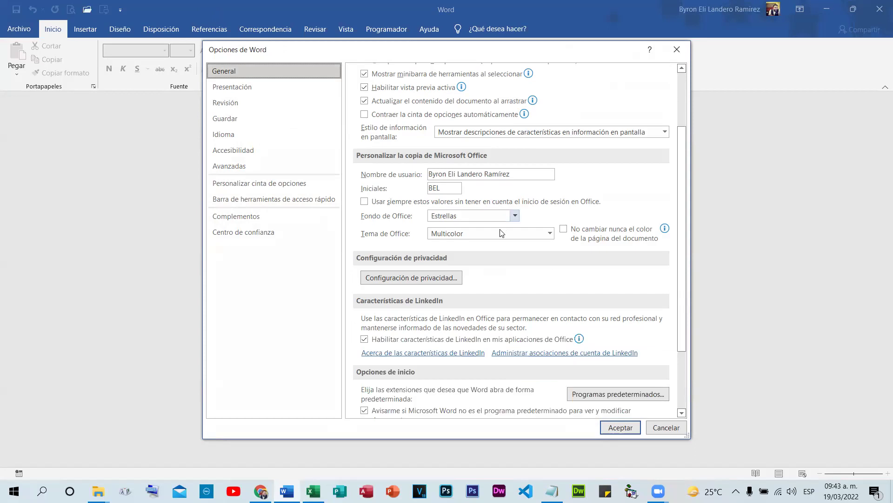
pyautogui.scroll(5, 510, 204)
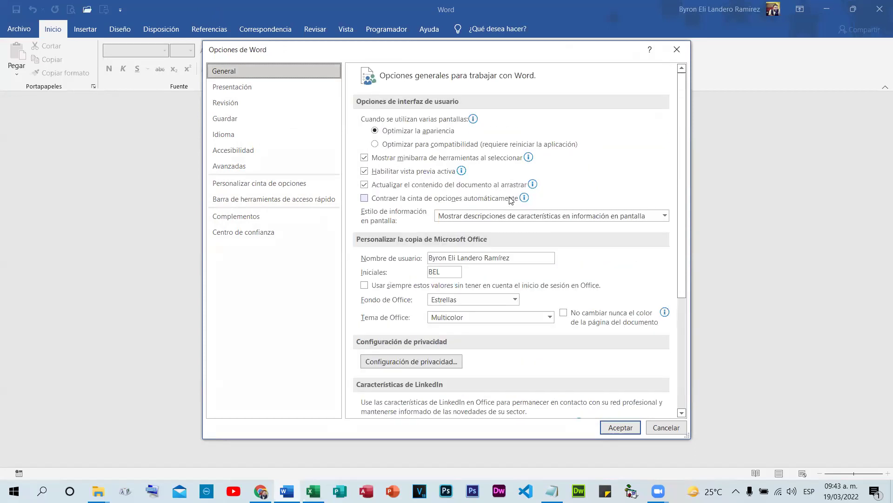
pyautogui.scroll(-5, 544, 203)
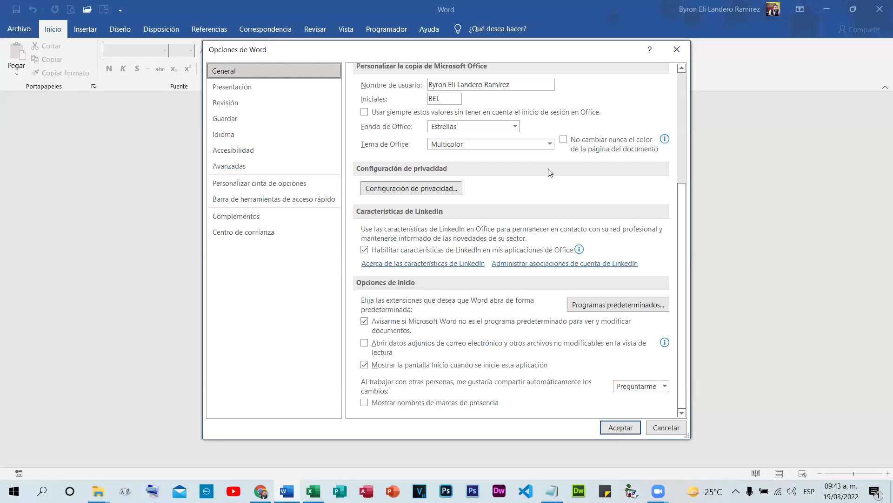
pyautogui.scroll(5, 550, 172)
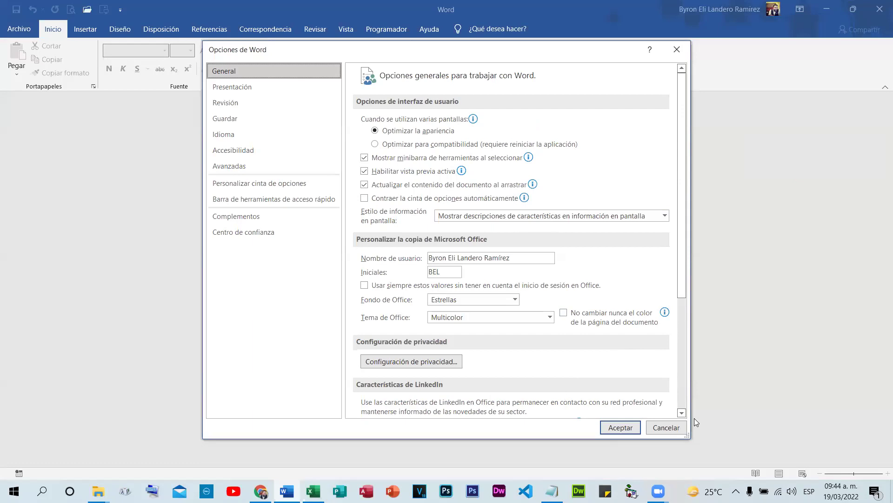
# Step: Dismiss Word Options and browse the Archivo start page's recent documents
pyautogui.press('Escape')
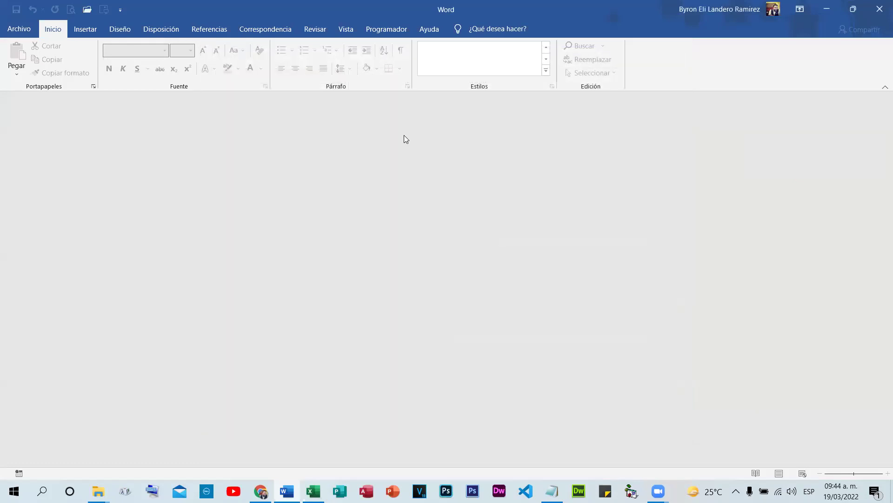
pyautogui.click(13, 30)
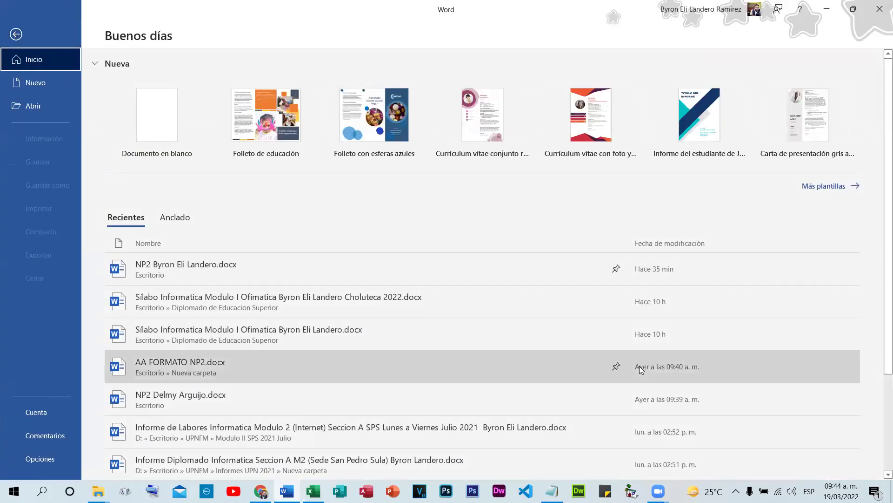
pyautogui.scroll(-3, 643, 367)
pyautogui.scroll(3, 643, 367)
pyautogui.scroll(-3, 630, 261)
pyautogui.scroll(3, 622, 253)
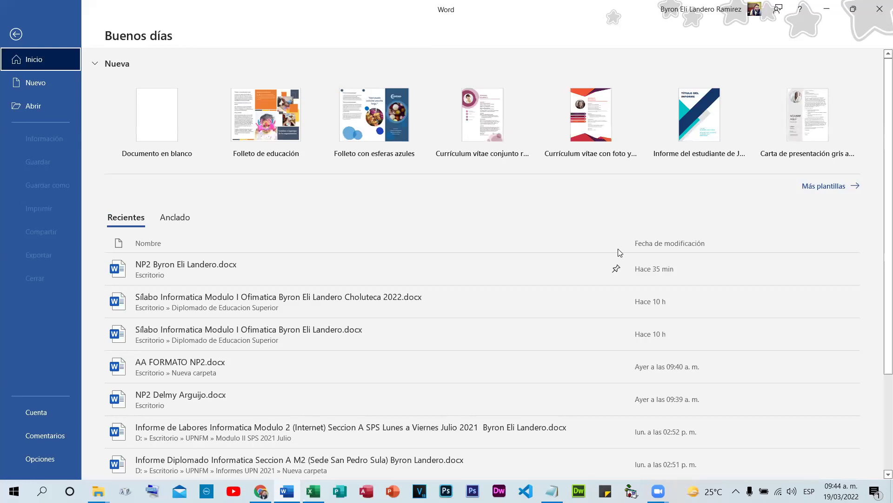
# Step: Create blank Documento1, then close it and exit Word to the desktop
pyautogui.click(145, 125)
pyautogui.click(9, 32)
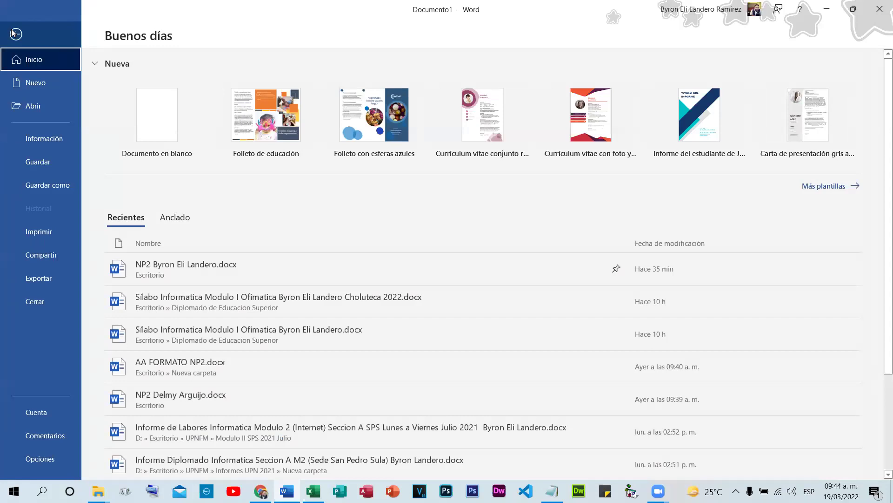
pyautogui.click(879, 7)
pyautogui.click(879, 5)
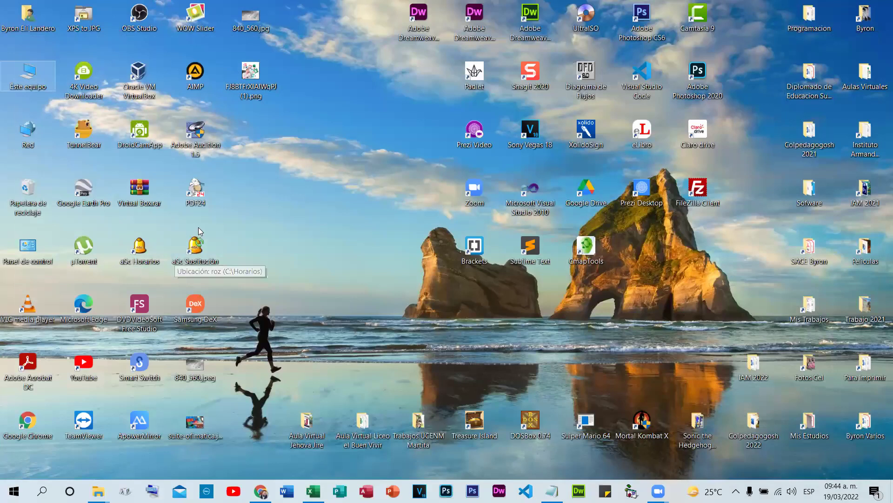
# Step: Relaunch Word and open Opciones de Word on the General page
pyautogui.click(287, 491)
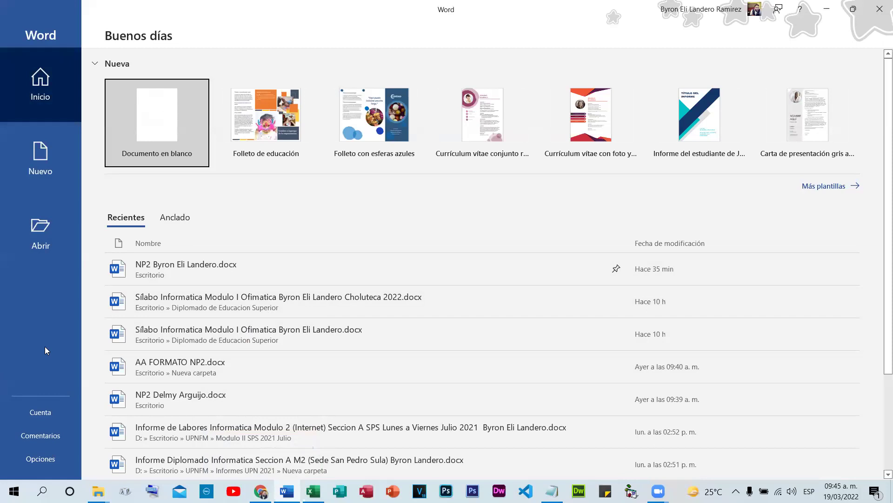
pyautogui.click(40, 458)
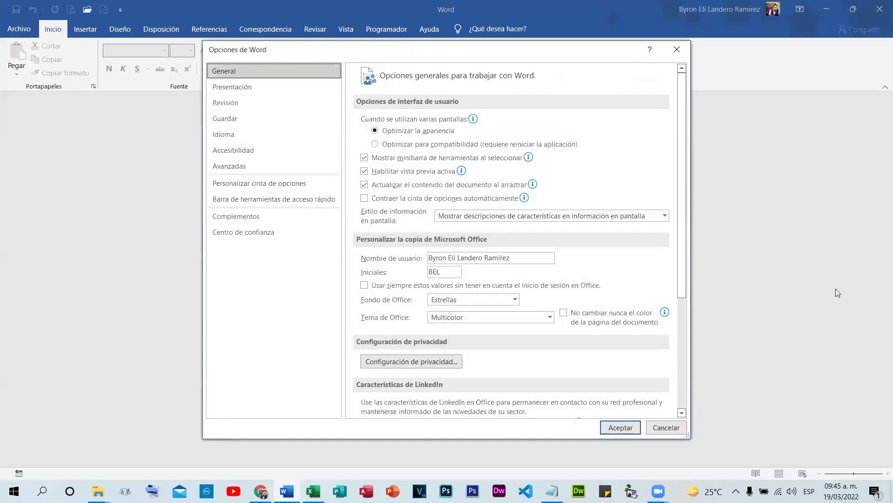
pyautogui.scroll(-4, 653, 269)
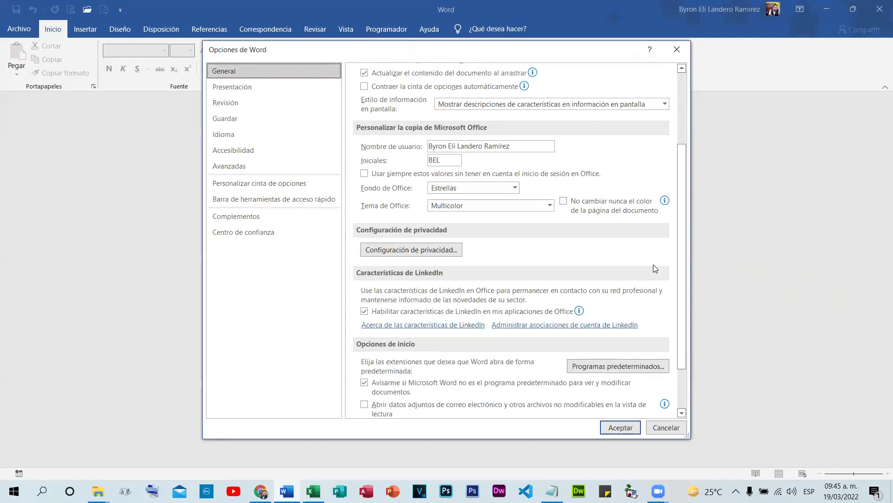
pyautogui.scroll(-2, 654, 266)
pyautogui.scroll(6, 653, 265)
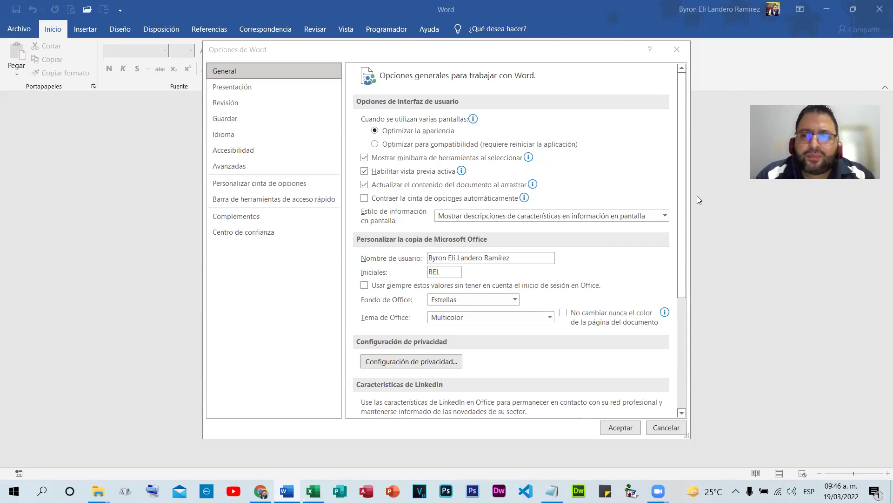
pyautogui.scroll(-1, 632, 194)
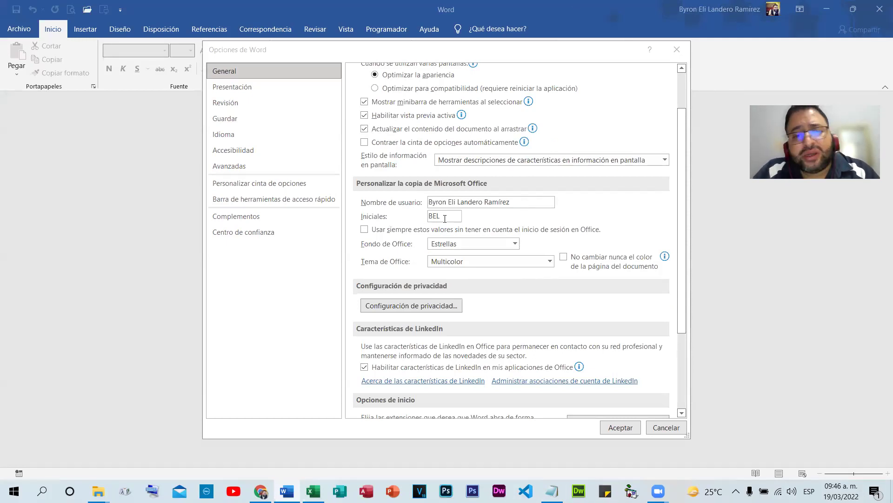
# Step: Select the entire entry in the Nombre de usuario box on the General page
pyautogui.click(441, 195)
pyautogui.moveTo(510, 201); pyautogui.dragTo(411, 195)
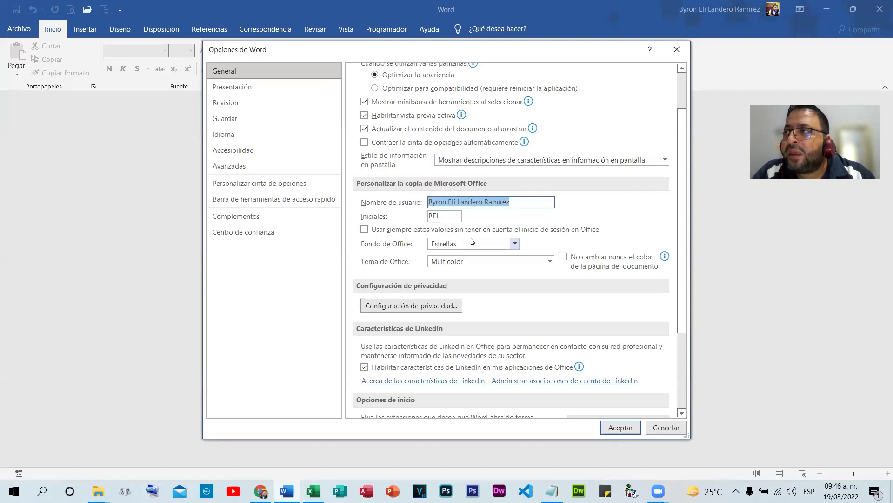
pyautogui.click(440, 201)
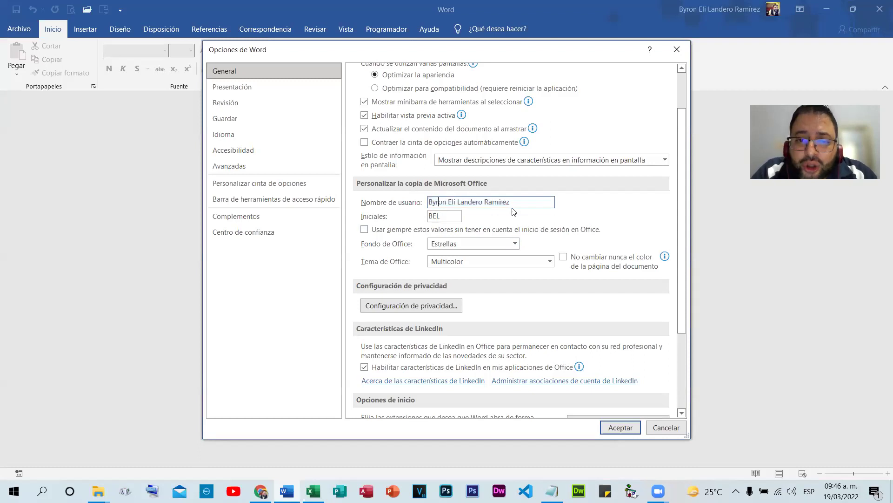
pyautogui.moveTo(511, 202); pyautogui.dragTo(362, 188)
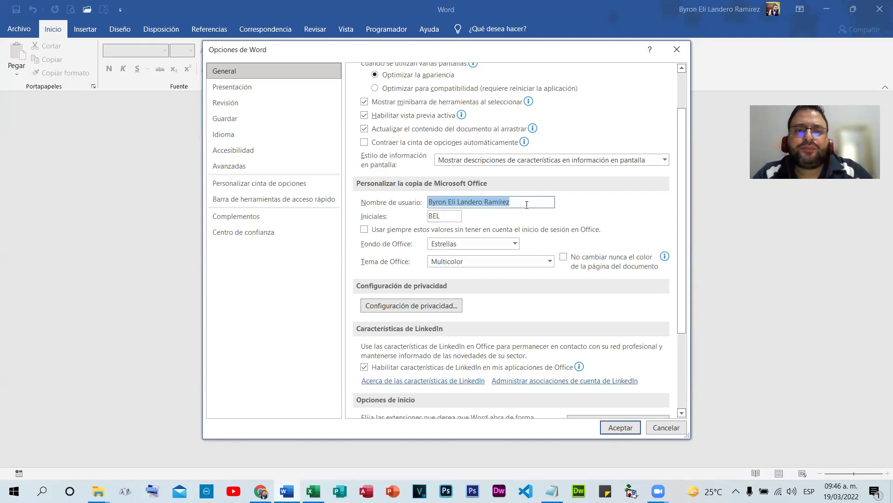
# Step: Look over the General page, then switch to the Presentación display settings
pyautogui.scroll(2, 525, 207)
pyautogui.scroll(-3, 530, 210)
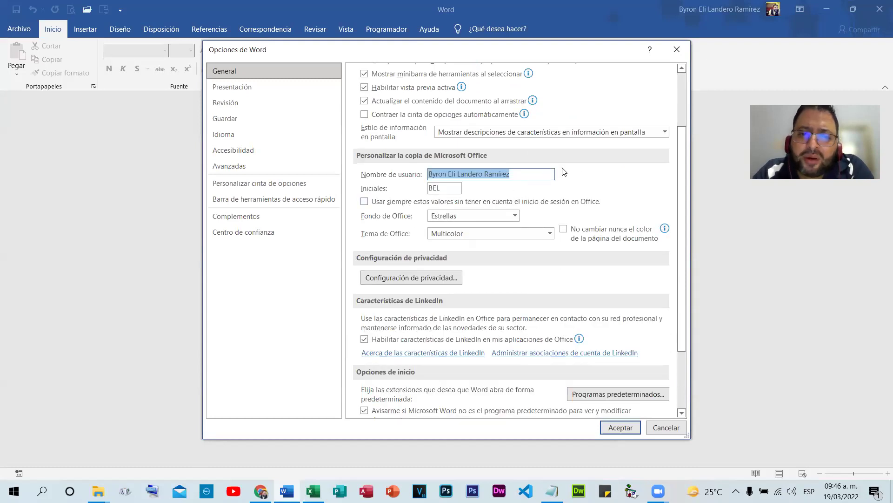
pyautogui.scroll(-3, 554, 230)
pyautogui.scroll(6, 558, 238)
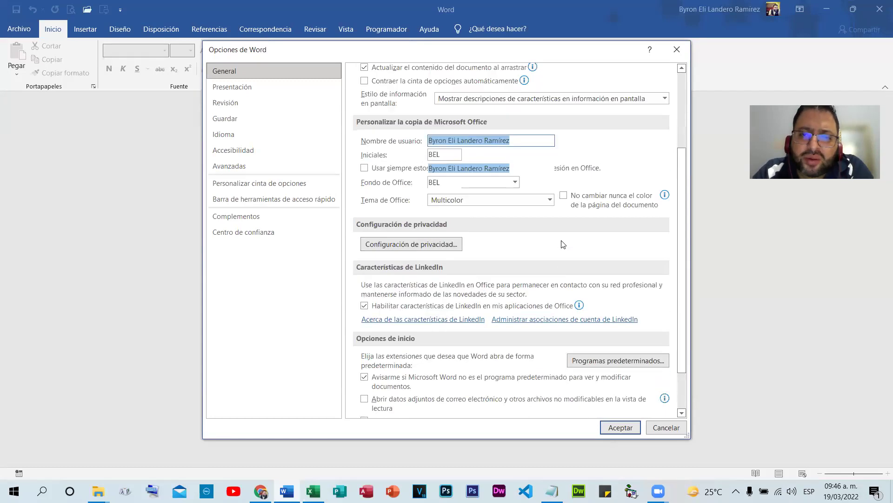
pyautogui.click(228, 87)
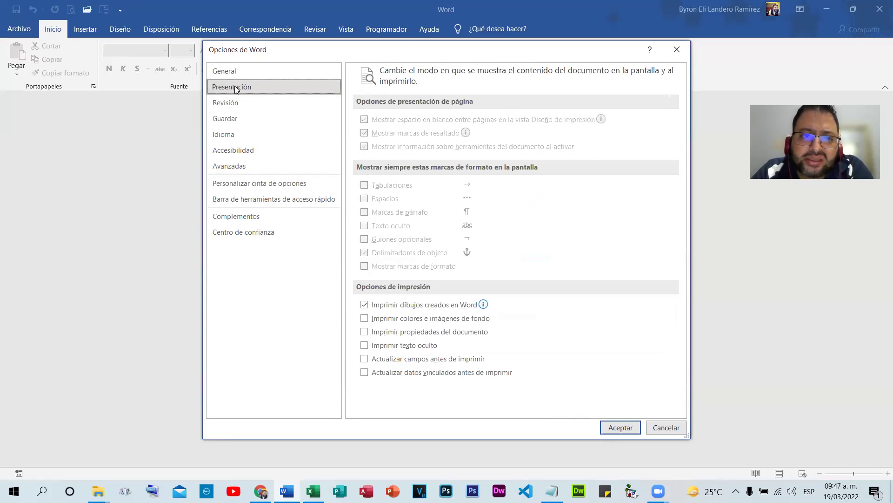
# Step: Review the Revisión spelling and proofing options, then close Word Options with Aceptar
pyautogui.click(214, 103)
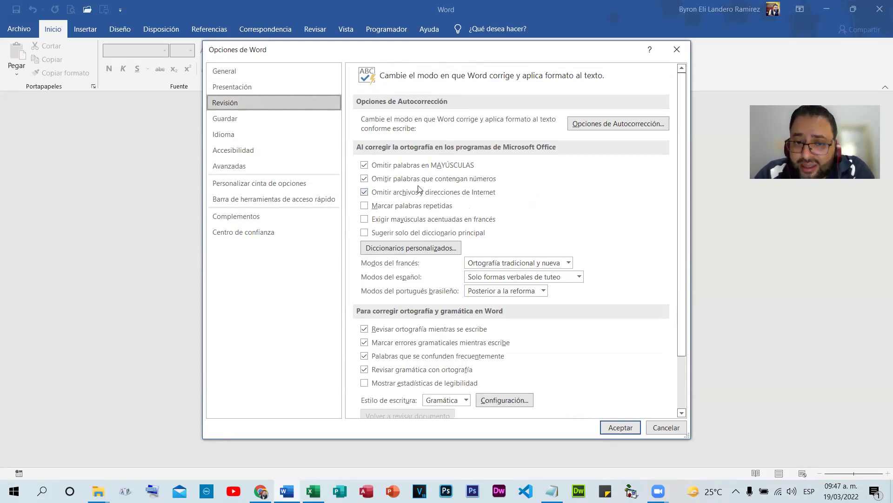
pyautogui.scroll(-2, 411, 300)
pyautogui.scroll(2, 462, 318)
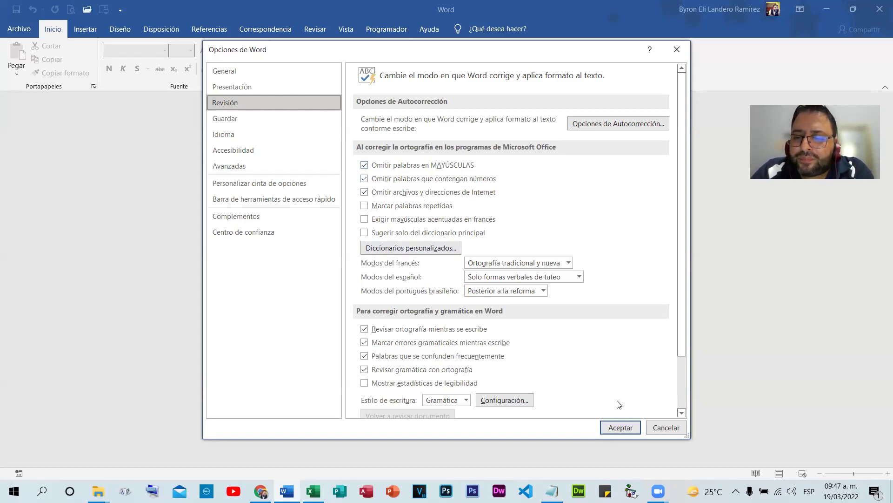
pyautogui.click(621, 427)
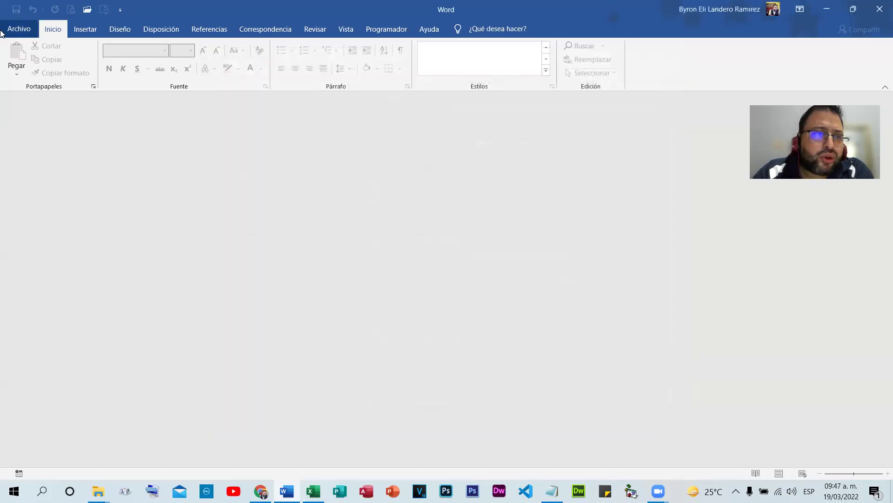
# Step: Create a blank document and type ARBOL and DIRECCION on separate lines
pyautogui.click(19, 29)
pyautogui.click(133, 101)
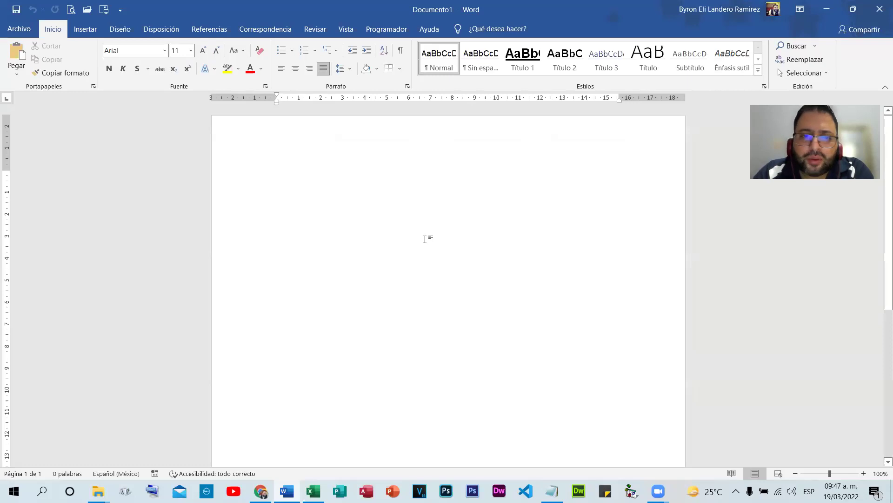
pyautogui.write('ARBOL')
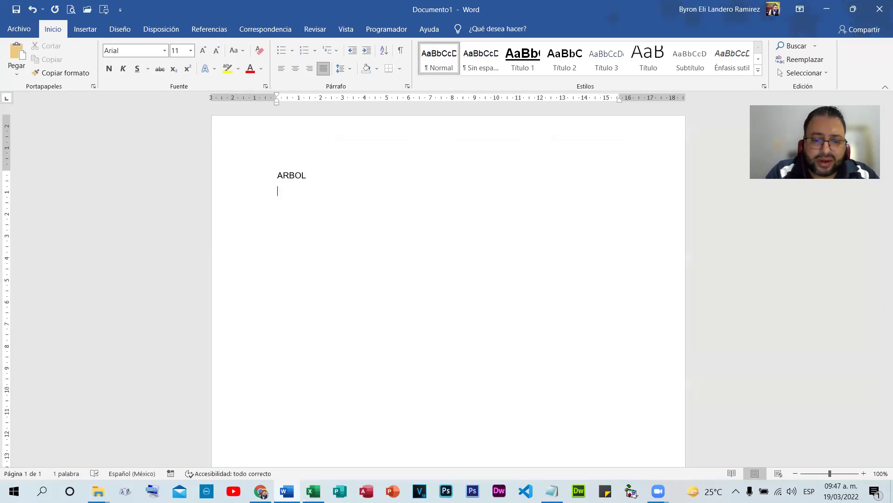
pyautogui.write('DIRECCION')
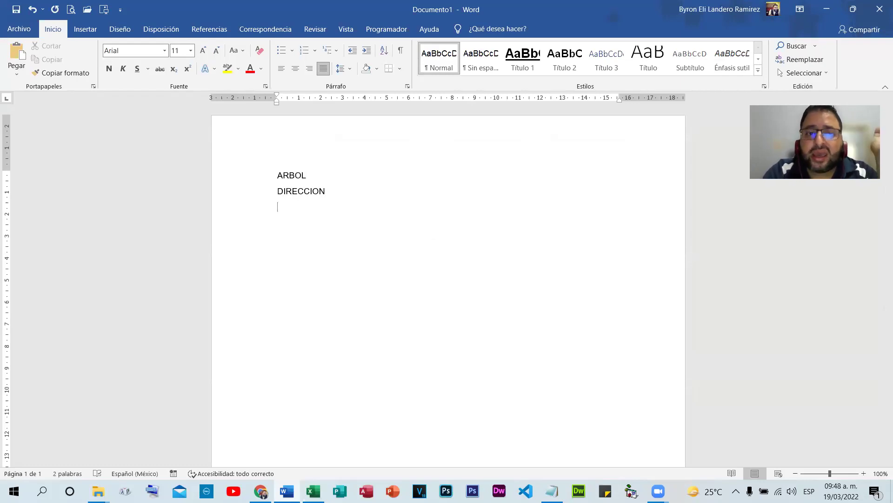
# Step: Select ARBOL, place the cursor in DIRECCION, then return to the Archivo start page
pyautogui.doubleClick(293, 176)
pyautogui.click(297, 195)
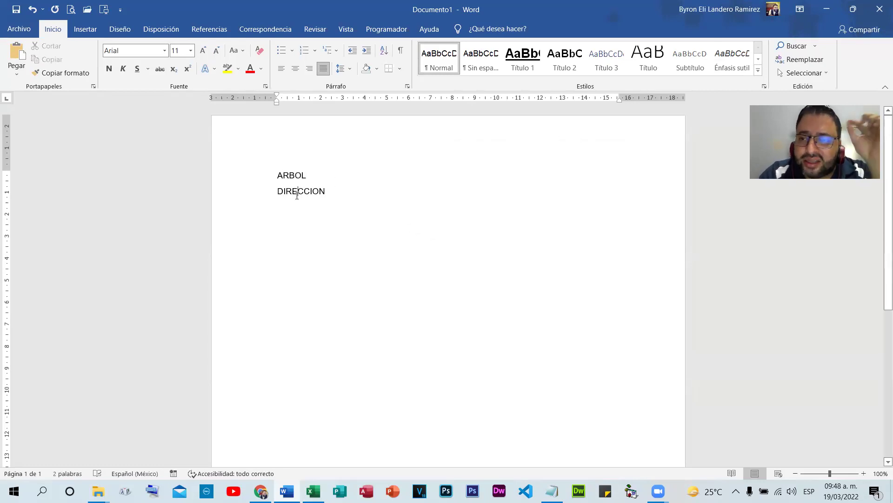
pyautogui.click(19, 29)
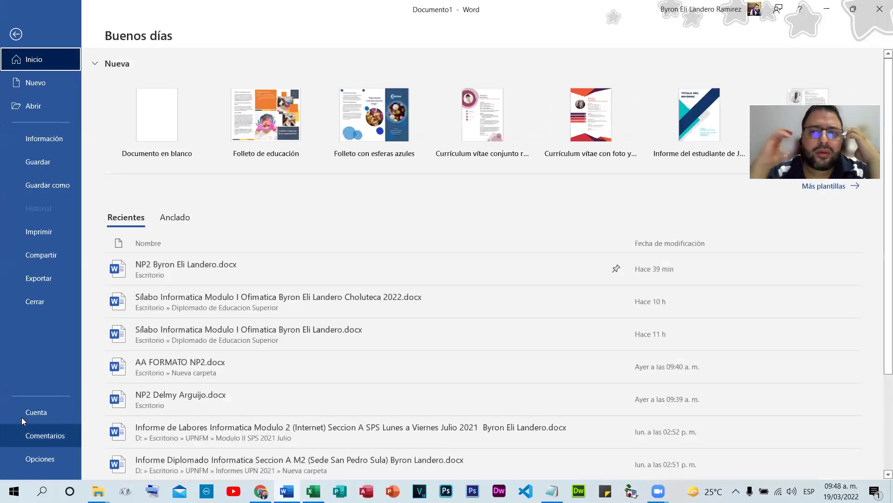
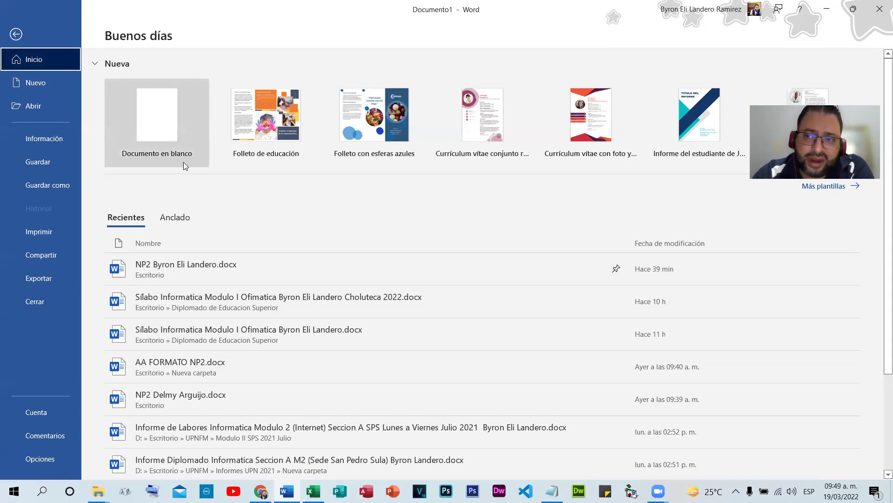
# Step: Turn off 'Omitir palabras en MAYÚSCULAS' in the Revisión options so ARBOL and DIRECCION get flagged
pyautogui.click(15, 34)
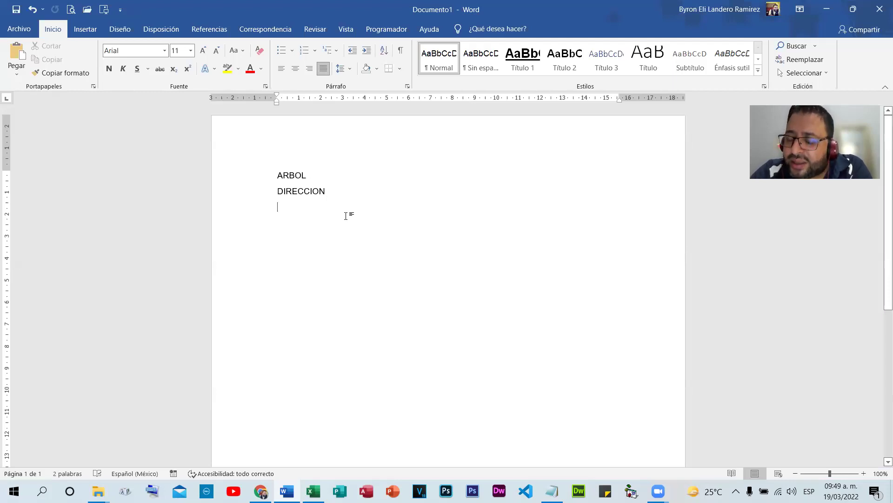
pyautogui.press('Up')
pyautogui.press('Right')
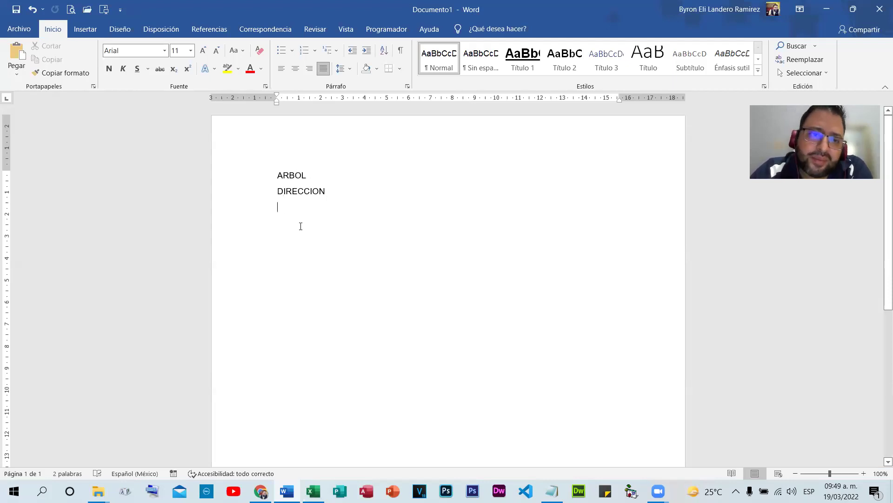
pyautogui.click(18, 28)
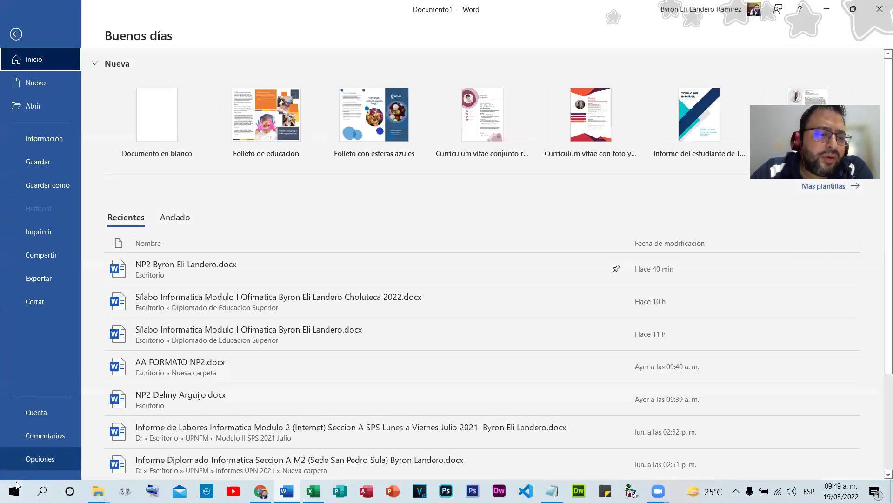
pyautogui.click(19, 458)
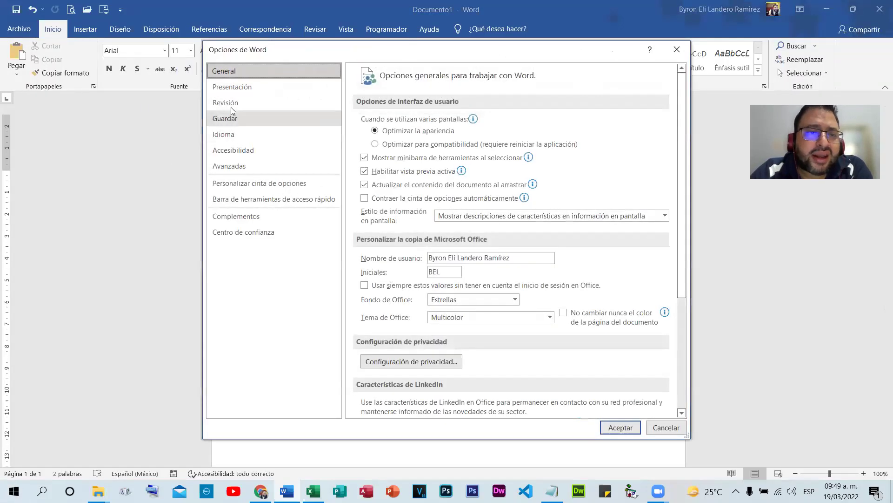
pyautogui.click(228, 103)
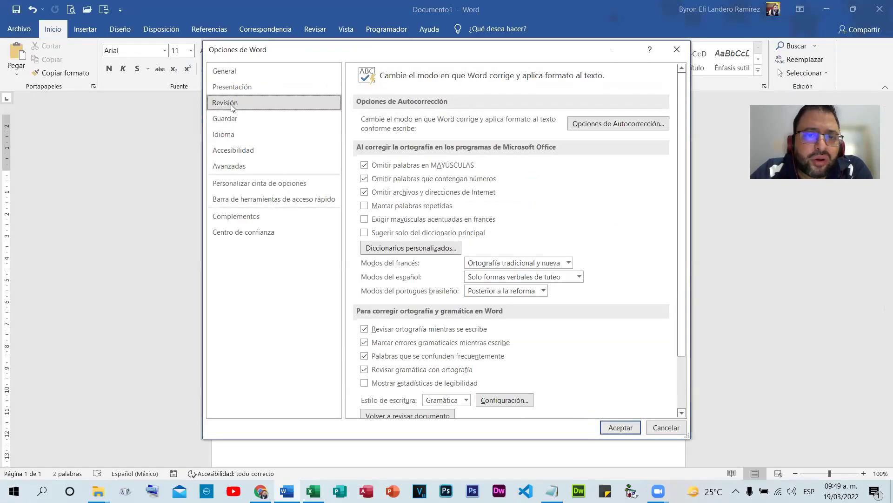
pyautogui.click(364, 165)
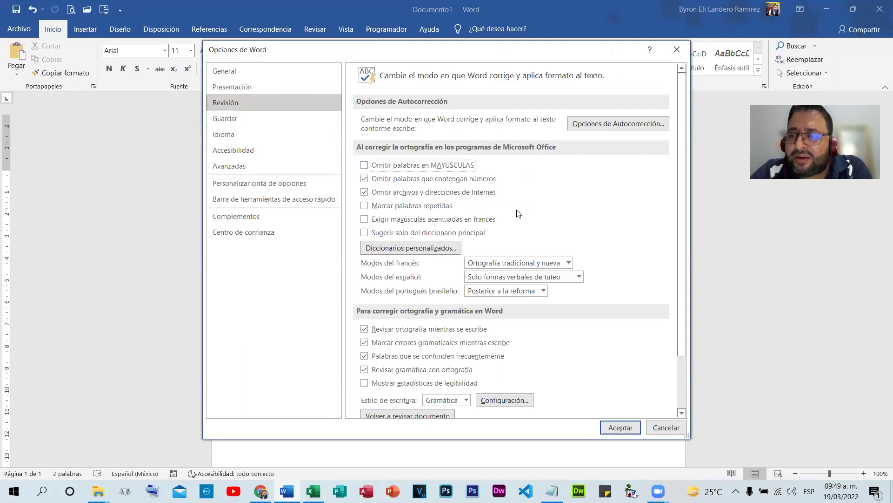
pyautogui.click(621, 427)
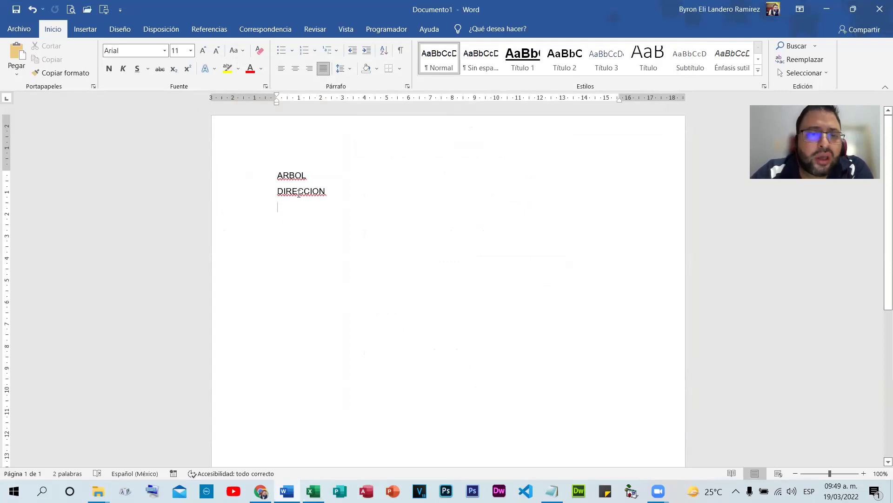
# Step: Correct ARBOL to ÁRBOL and DIRECCION to DIRECCIÓN using the spelling suggestions
pyautogui.rightClick(284, 176)
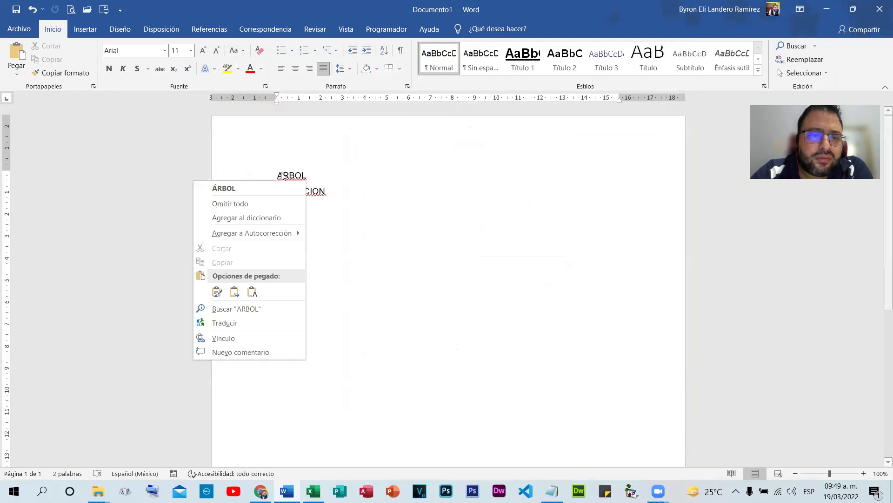
pyautogui.click(214, 192)
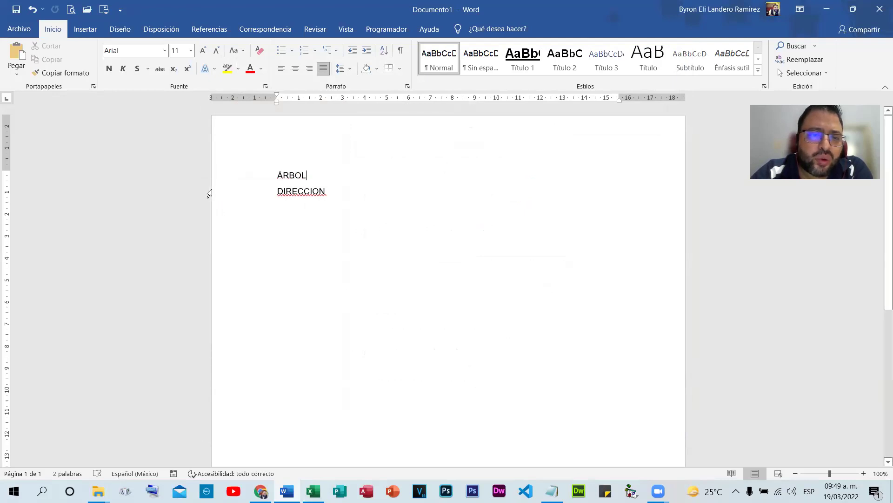
pyautogui.rightClick(302, 192)
pyautogui.click(297, 204)
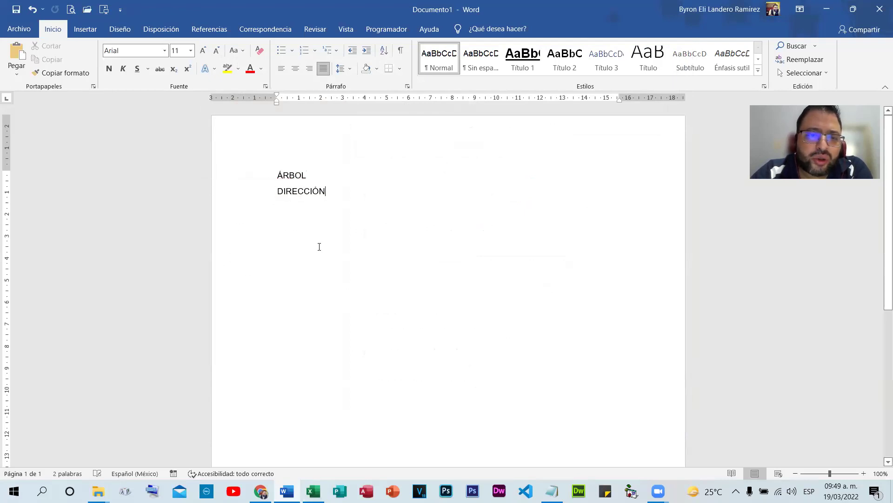
pyautogui.doubleClick(308, 192)
pyautogui.click(325, 227)
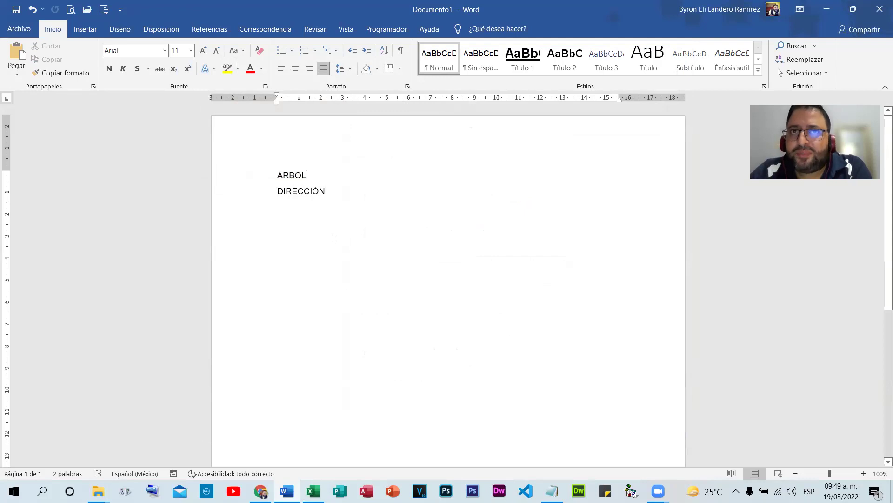
# Step: Add UPNFM on a new line below DIRECCIÓN
pyautogui.press('Return')
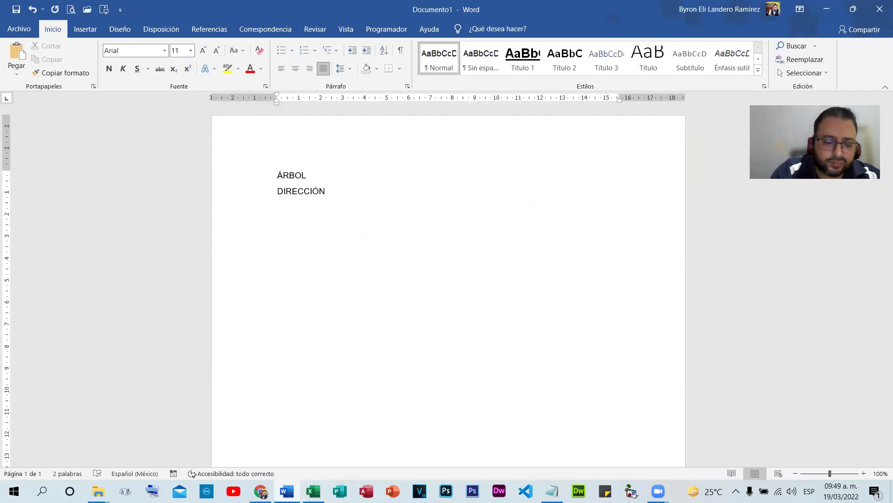
pyautogui.write('FUNDA')
pyautogui.press('BackSpace')
pyautogui.press('BackSpace')
pyautogui.press('BackSpace')
pyautogui.press('BackSpace')
pyautogui.press('BackSpace')
pyautogui.write('U')
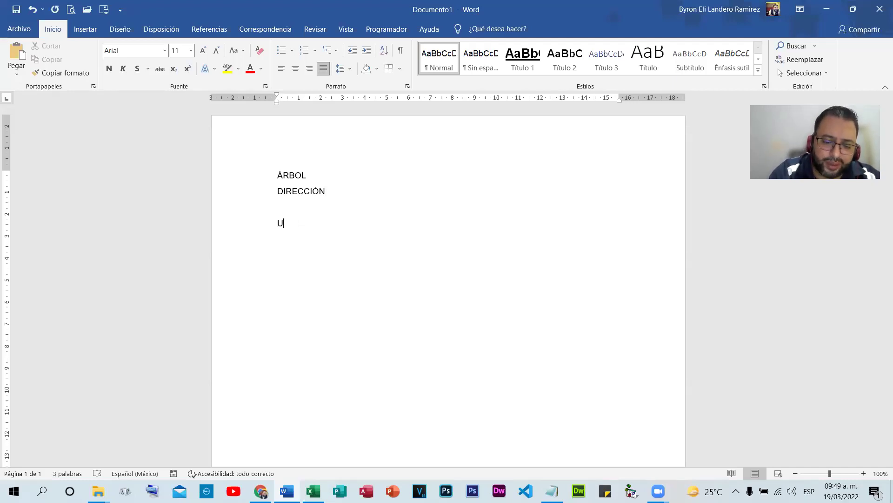
pyautogui.write('PNFM')
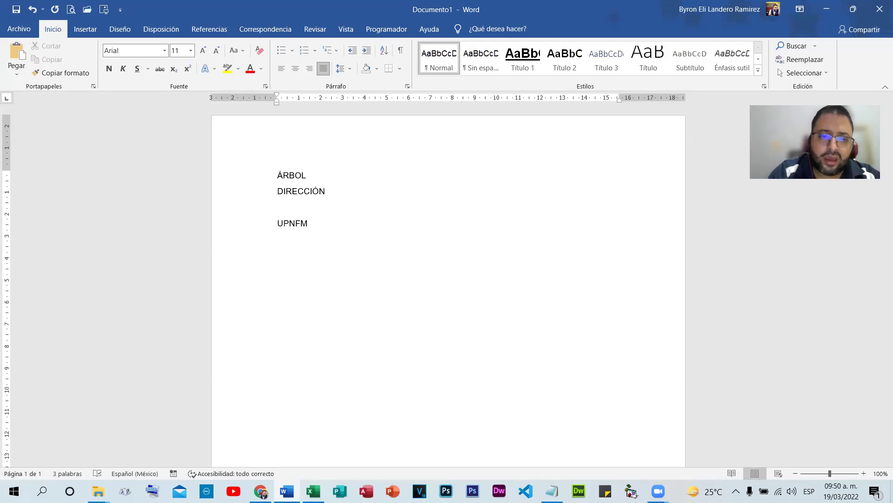
pyautogui.press('Return')
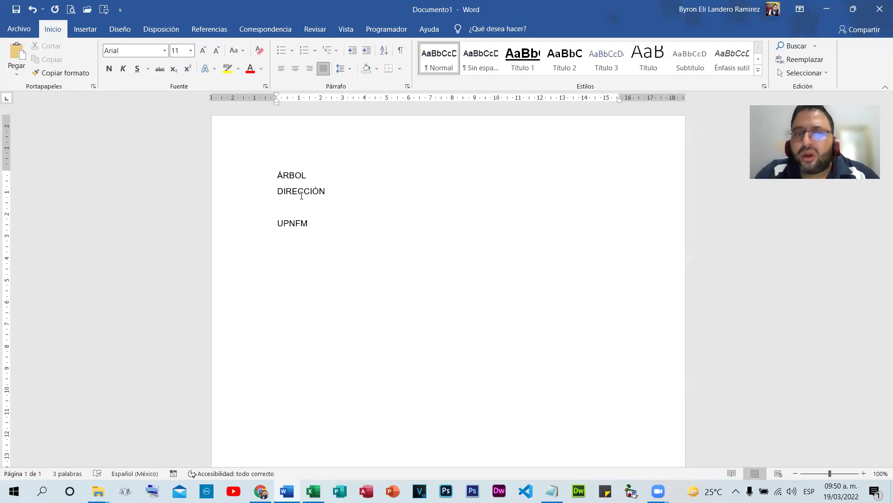
# Step: Bring up Word Options on the Revisión proofing page again
pyautogui.moveTo(277, 175); pyautogui.dragTo(302, 178)
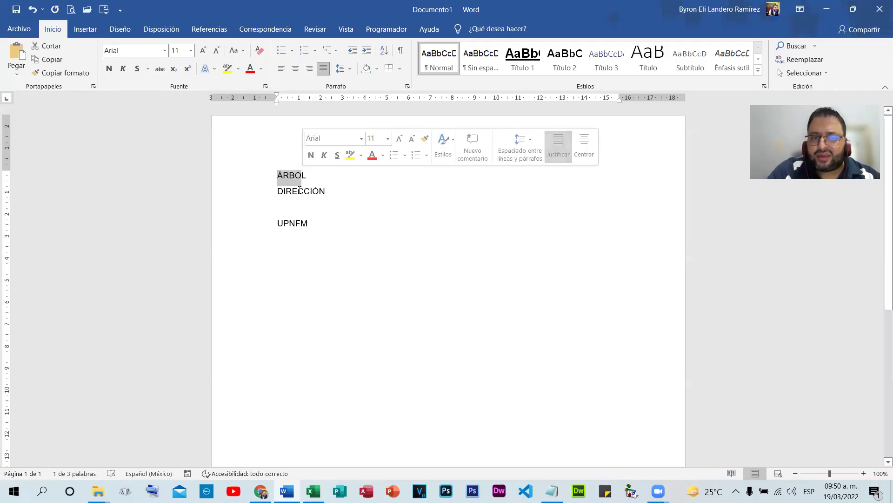
pyautogui.click(299, 191)
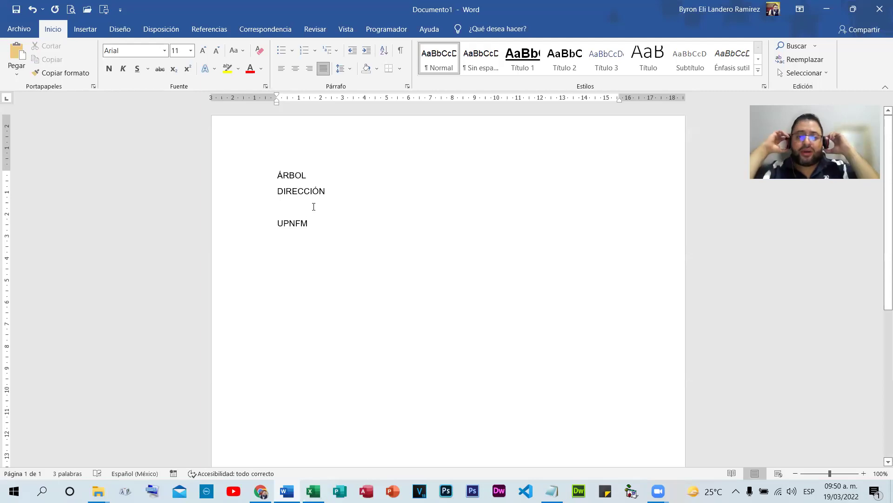
pyautogui.click(19, 29)
pyautogui.click(36, 459)
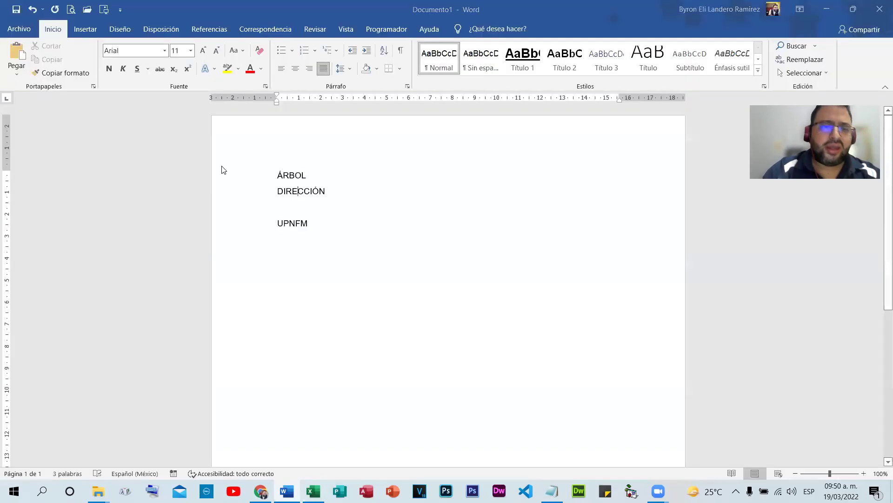
pyautogui.click(273, 102)
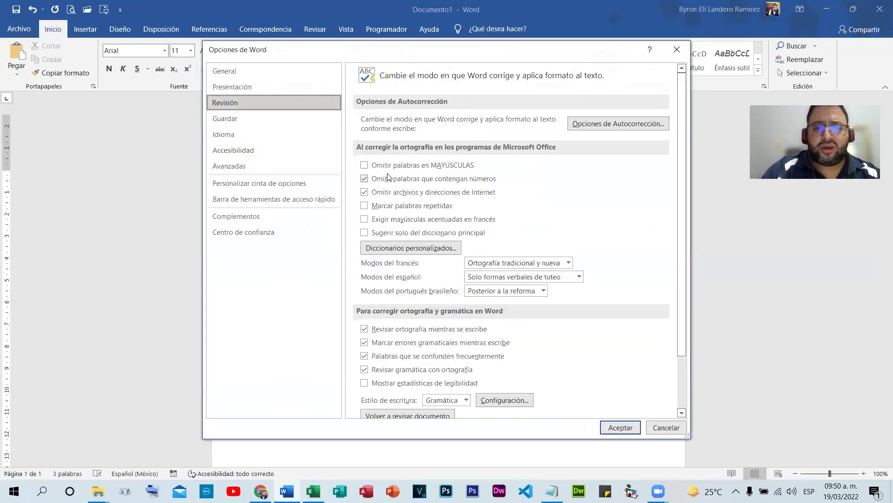
# Step: Inspect the AutoCorrect settings and cancel out of Word Options without saving changes
pyautogui.click(366, 165)
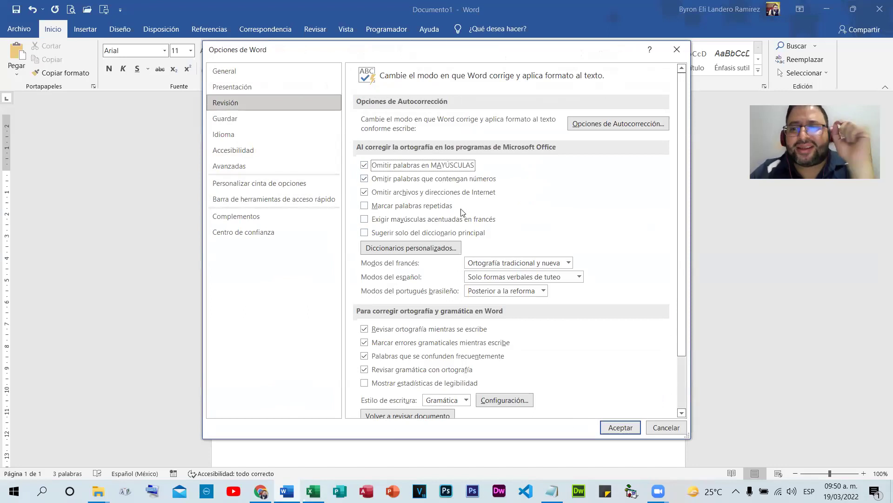
pyautogui.click(597, 127)
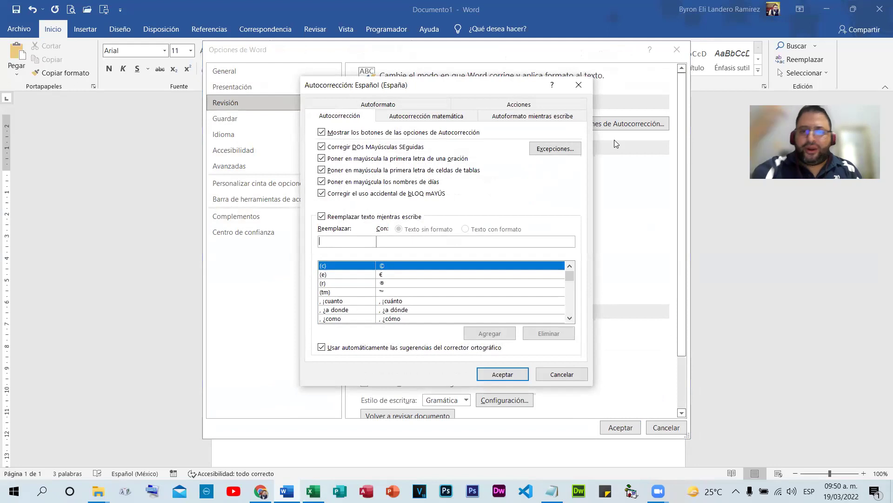
pyautogui.click(553, 372)
pyautogui.click(662, 428)
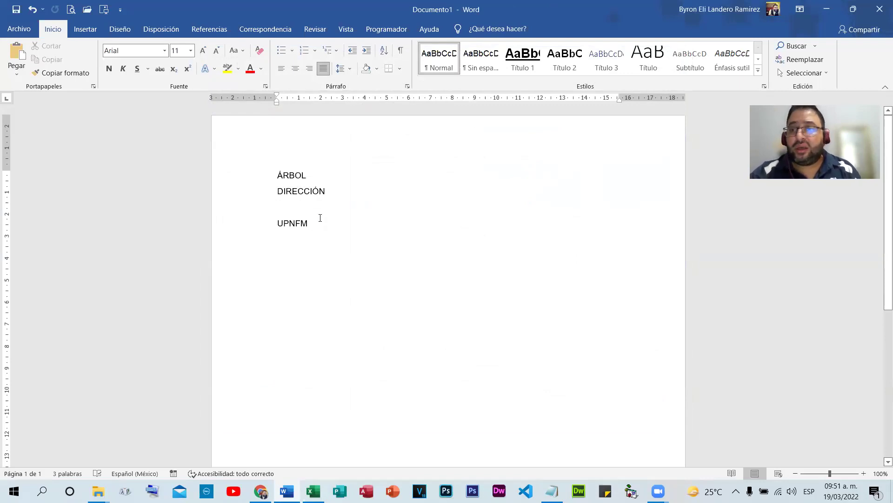
# Step: Delete the ÁRBOL, DIRECCIÓN and UPNFM lines, leaving the page empty
pyautogui.moveTo(241, 191); pyautogui.dragTo(241, 171)
pyautogui.press('Delete')
pyautogui.press('Delete')
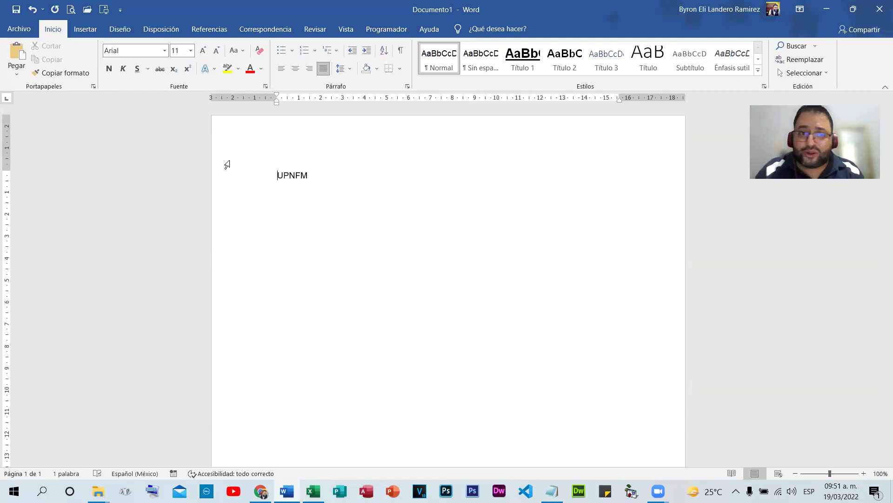
pyautogui.doubleClick(300, 176)
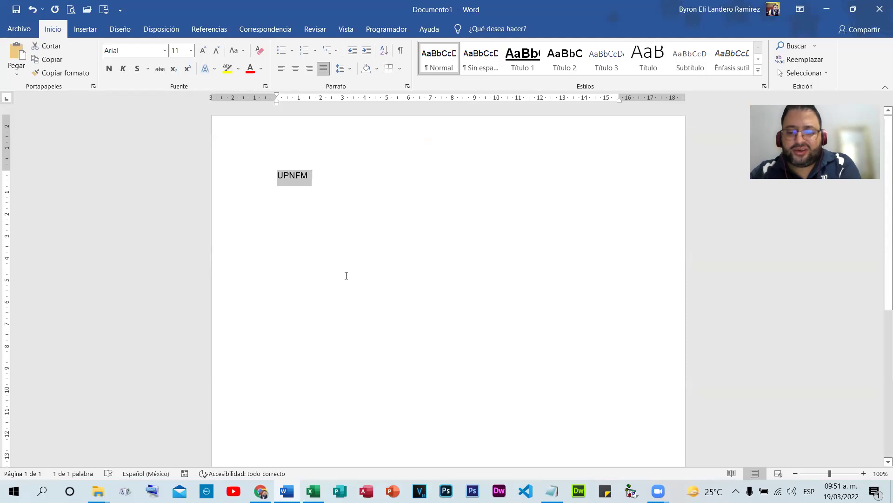
pyautogui.hotkey('ctrl', 'x')
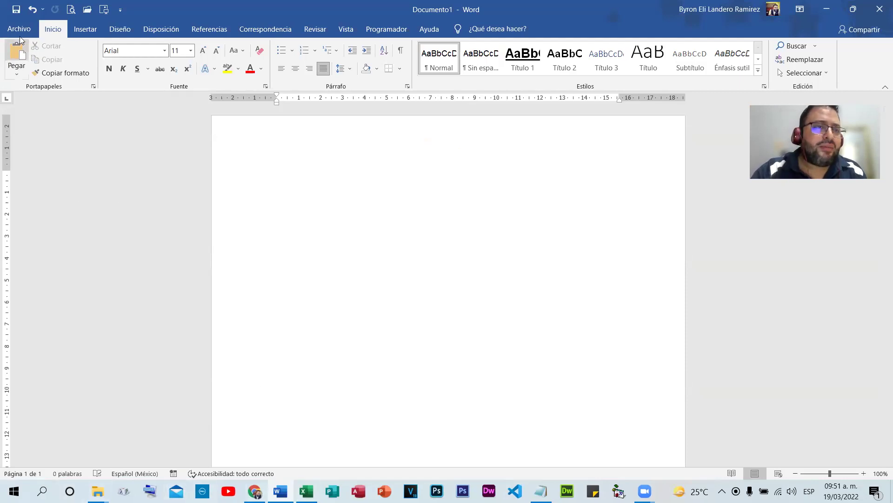
pyautogui.click(19, 30)
pyautogui.press('Escape')
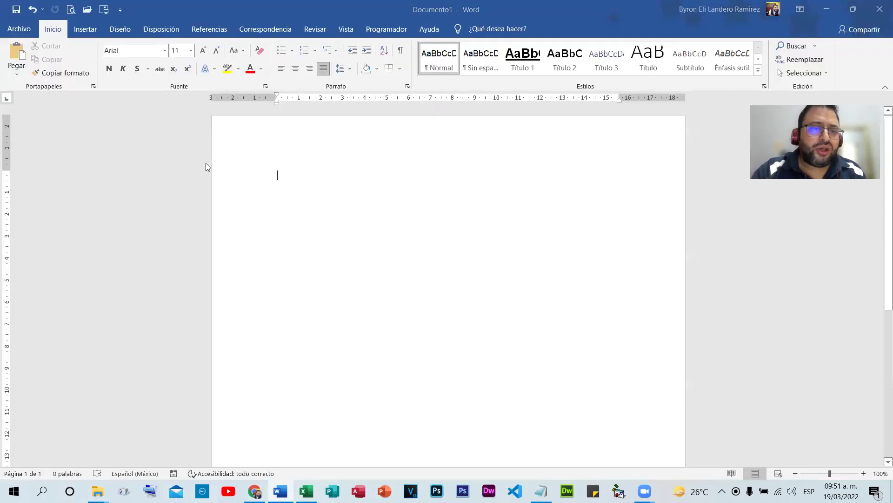
# Step: In AutoCorrect, enter the person's full, correctly accented name as the replacement text
pyautogui.click(235, 103)
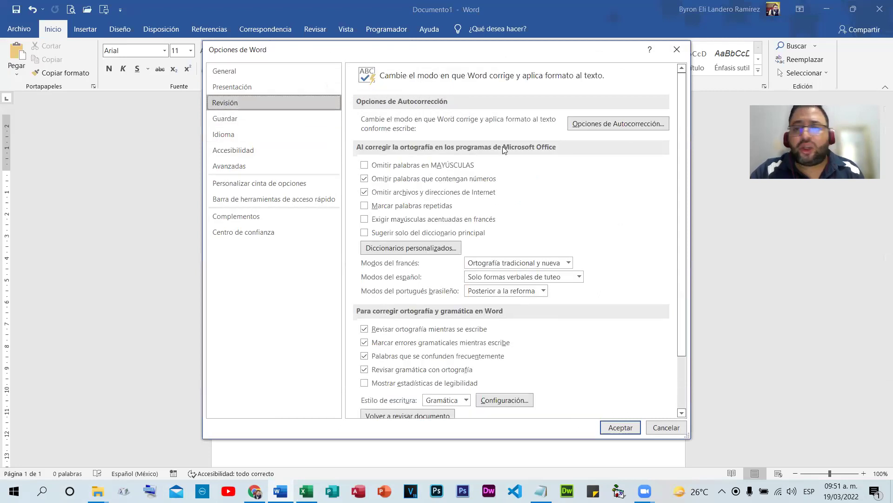
pyautogui.click(610, 125)
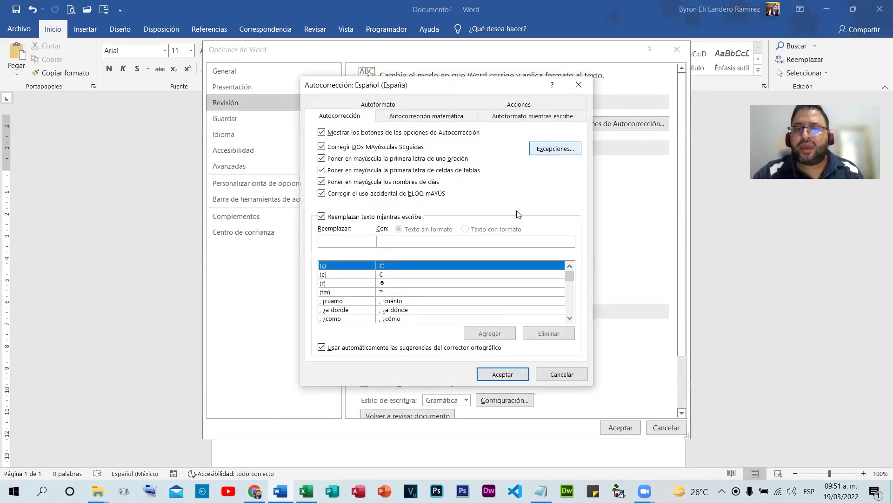
pyautogui.click(350, 238)
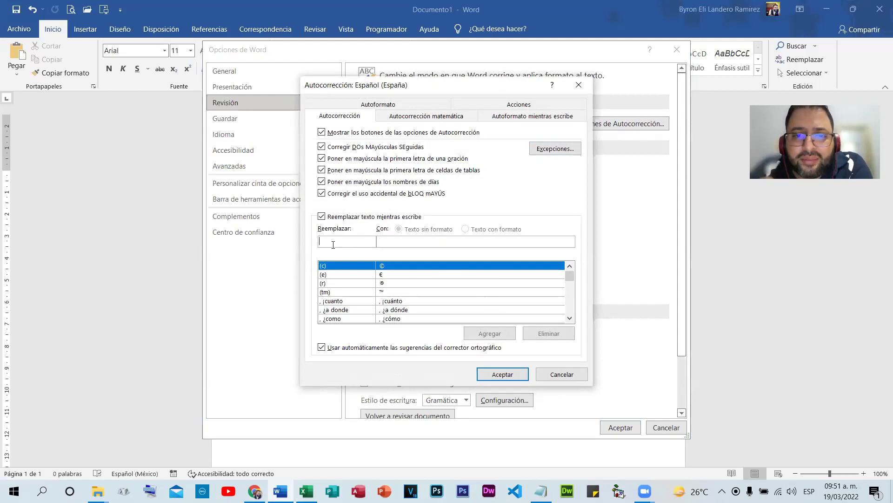
pyautogui.click(416, 239)
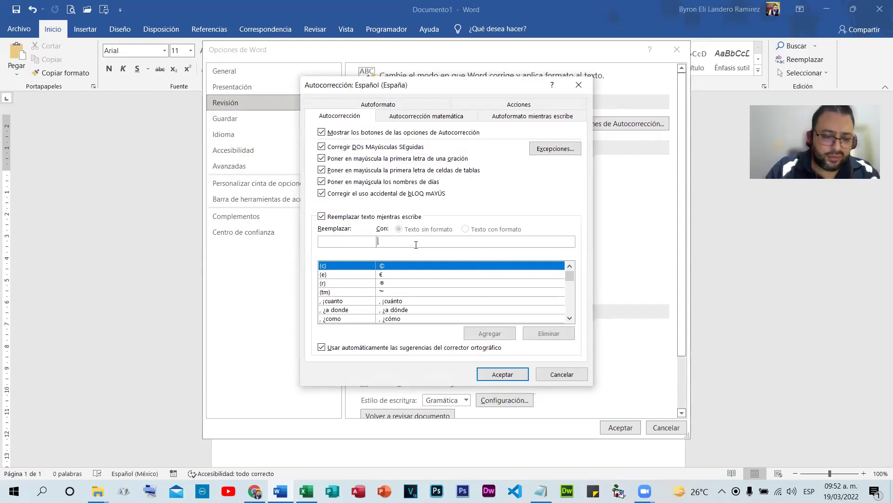
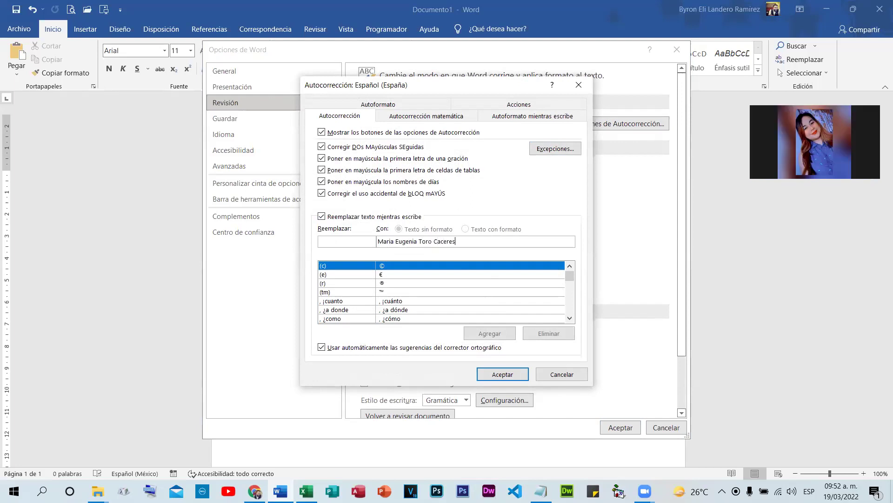
pyautogui.click(442, 241)
pyautogui.press('BackSpace')
pyautogui.write('á')
pyautogui.click(388, 241)
pyautogui.write('i')
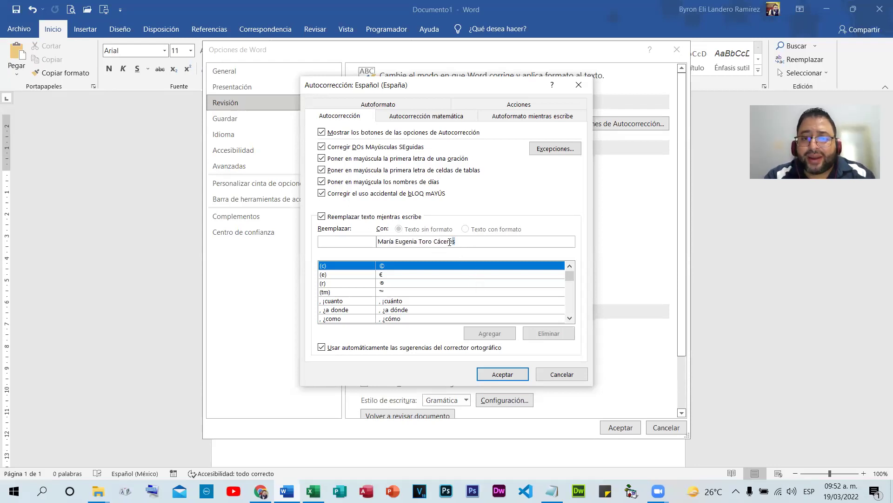
pyautogui.moveTo(454, 241); pyautogui.dragTo(376, 241)
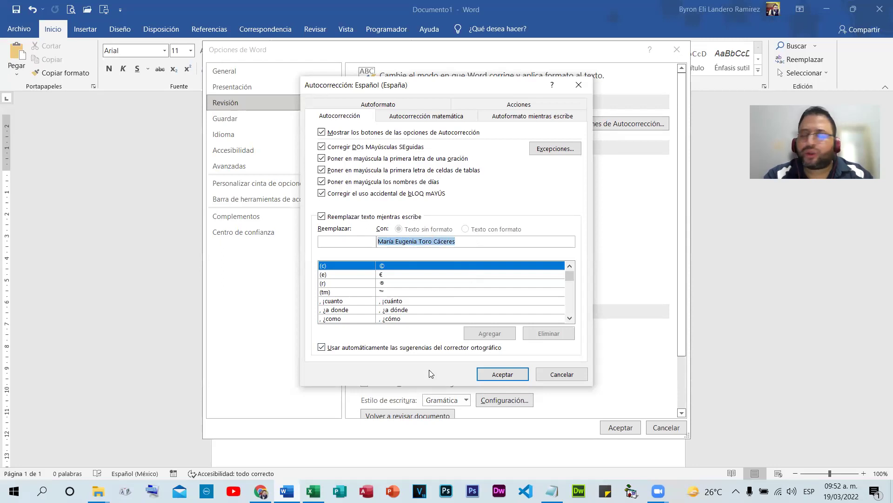
# Step: Set ME as the shortcut, add the entry, and confirm the AutoCorrect dialog
pyautogui.click(331, 240)
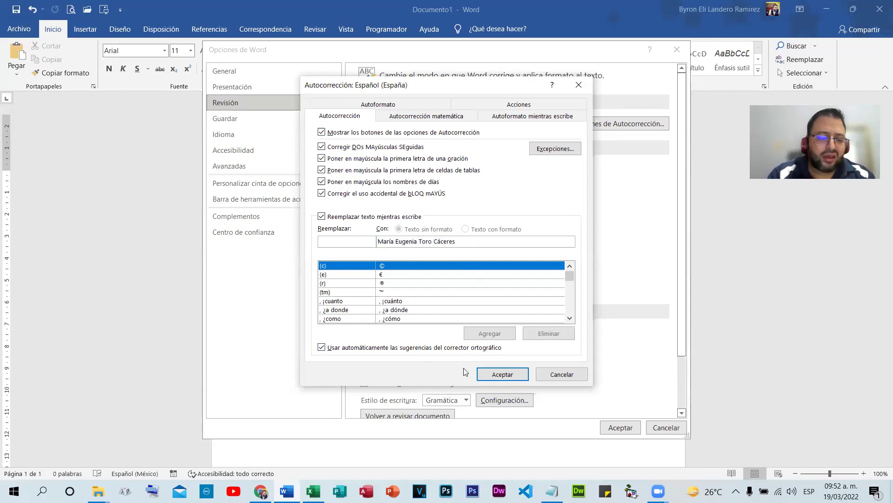
pyautogui.write('ME')
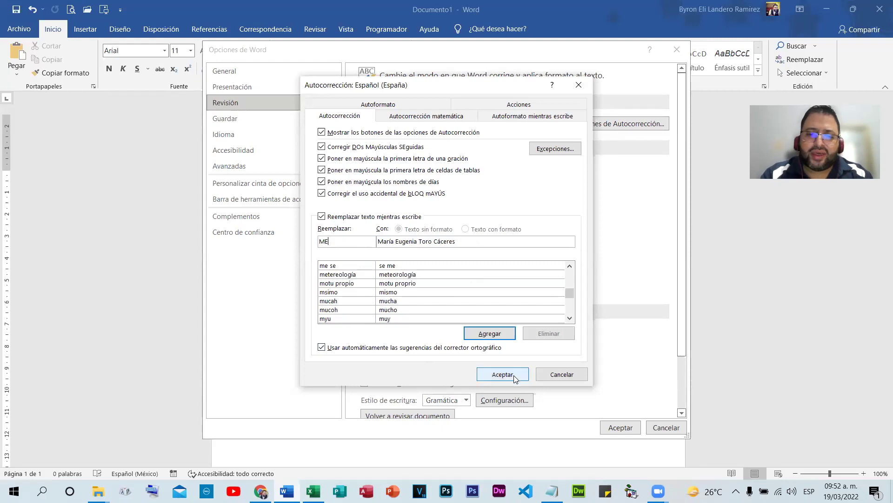
pyautogui.click(491, 334)
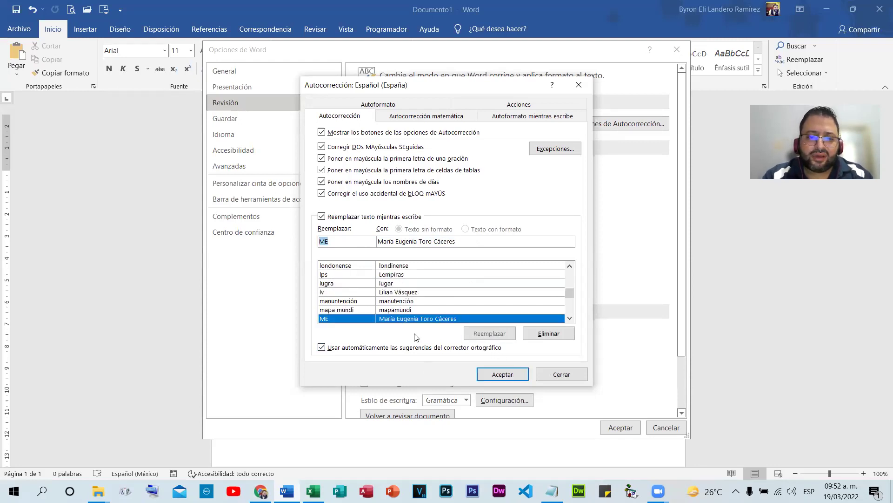
pyautogui.click(499, 376)
# Step: Close the options, then type ME and upnfm so they expand to the name and university
pyautogui.press('Return')
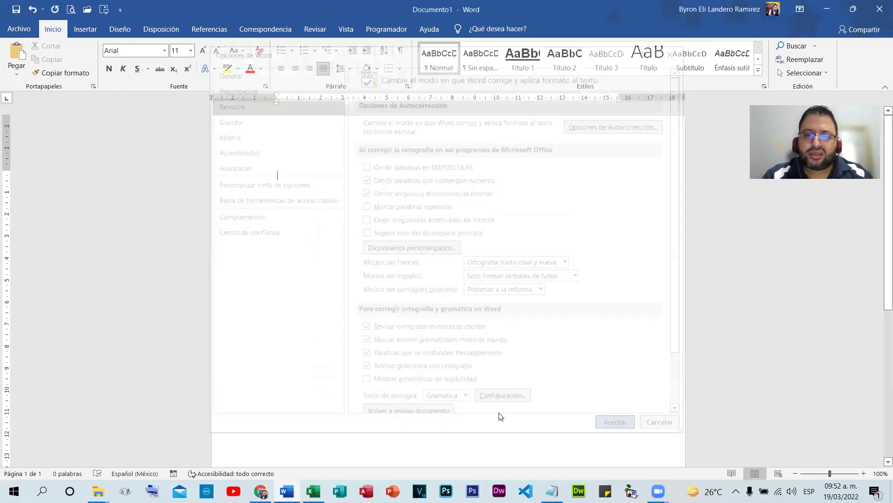
pyautogui.write('ME')
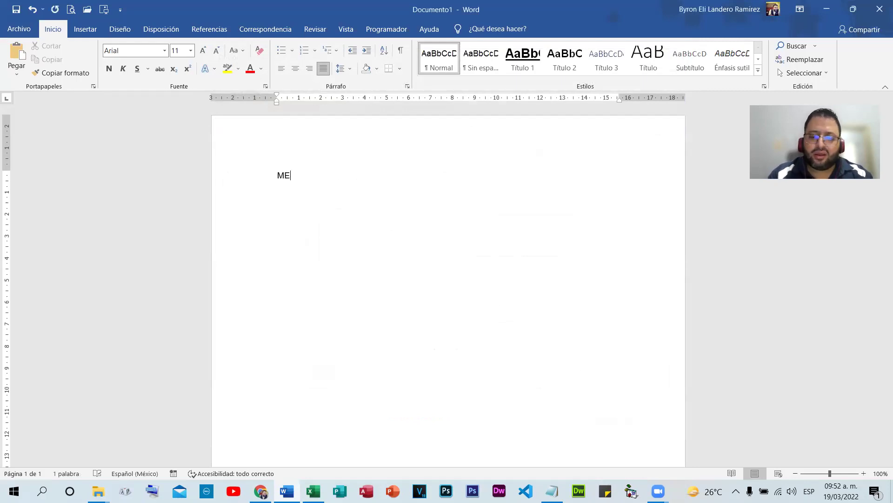
pyautogui.press('Return')
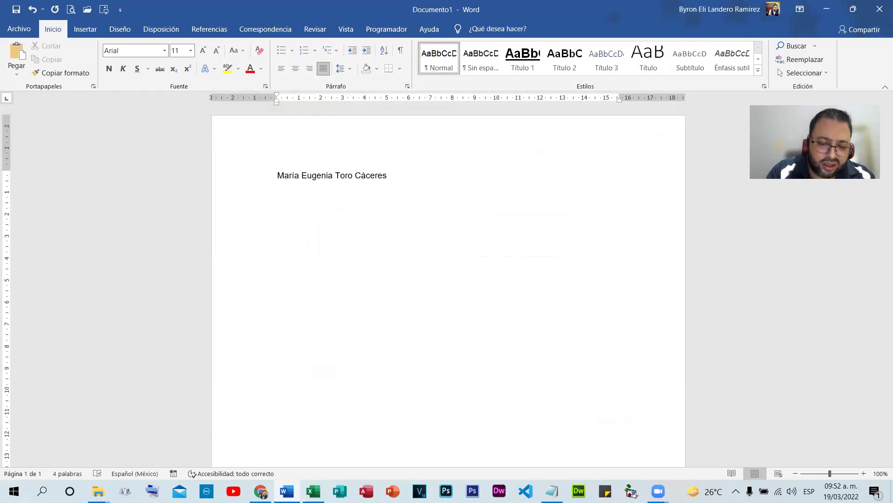
pyautogui.write('upnfm')
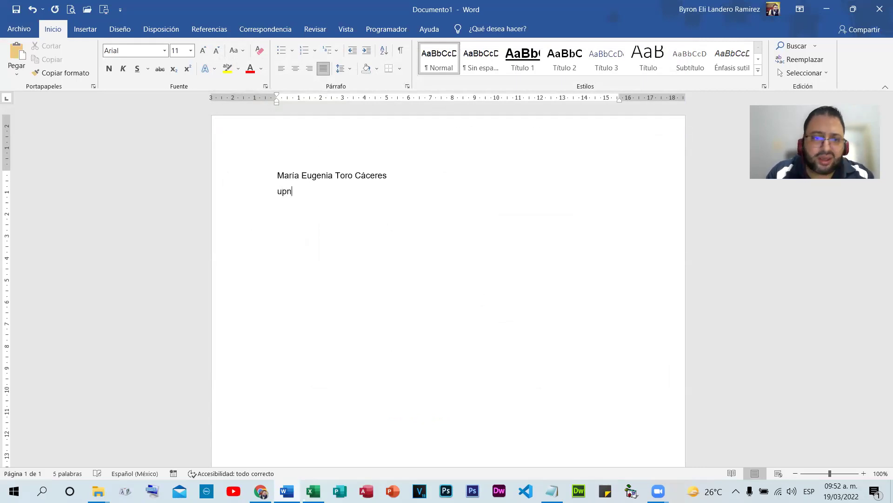
pyautogui.press('Return')
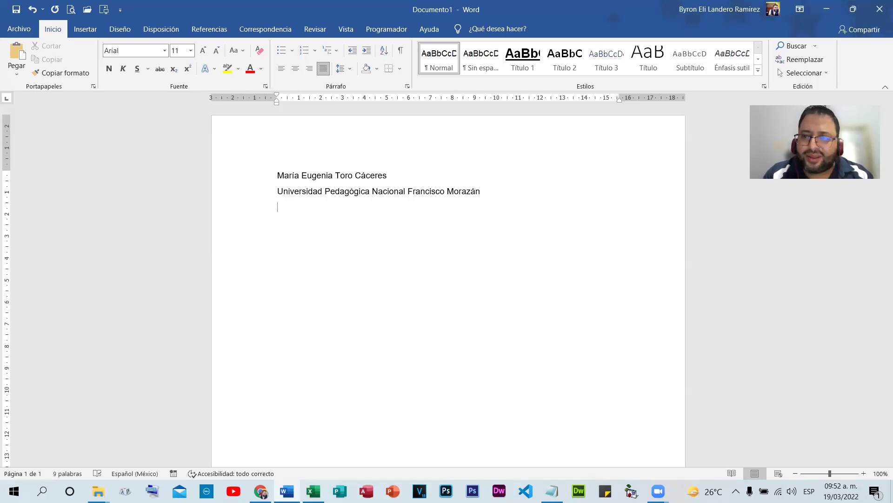
# Step: Type unah and belr to expand them, then remove a stray 'me' test line
pyautogui.write('unah')
pyautogui.press('Return')
pyautogui.write('belr')
pyautogui.press('Return')
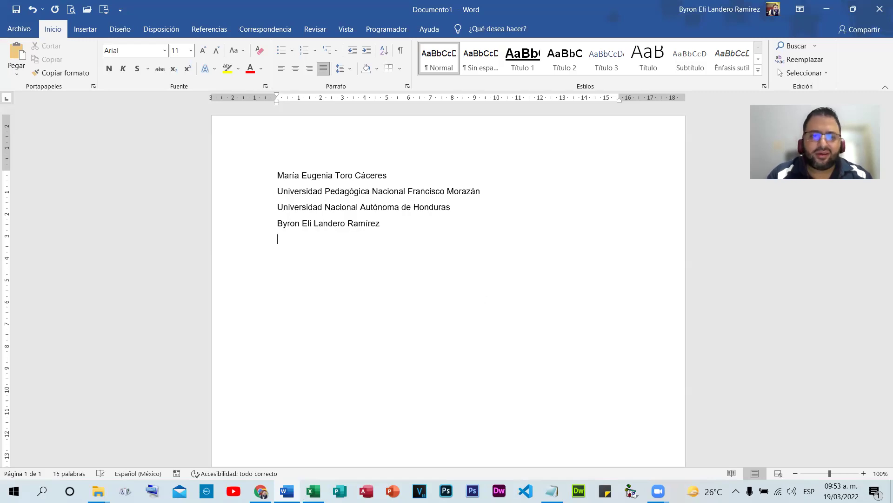
pyautogui.write('me')
pyautogui.press('Return')
pyautogui.press('BackSpace')
pyautogui.press('BackSpace')
pyautogui.press('BackSpace')
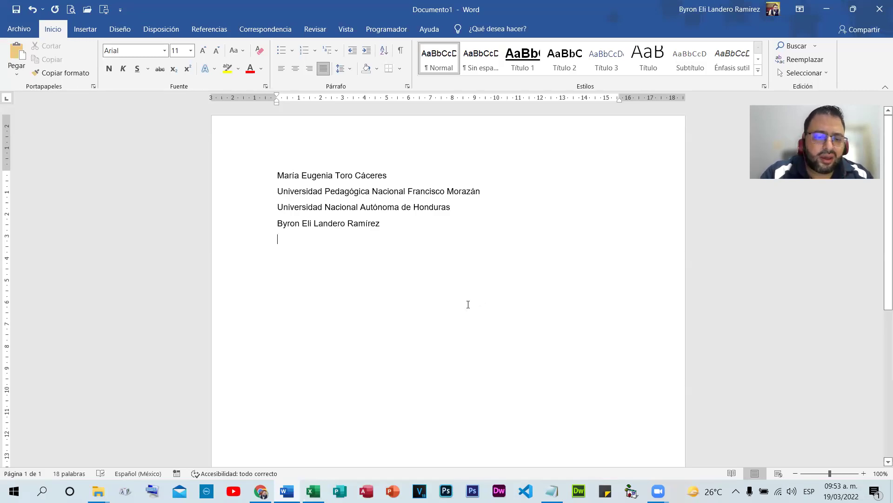
# Step: Look up the ME entry in the AutoCorrect settings under Revisión
pyautogui.click(19, 29)
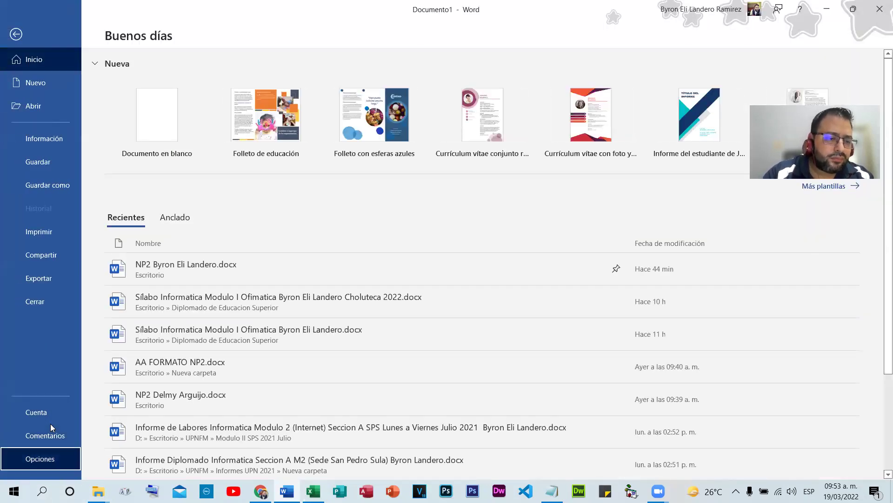
pyautogui.click(40, 458)
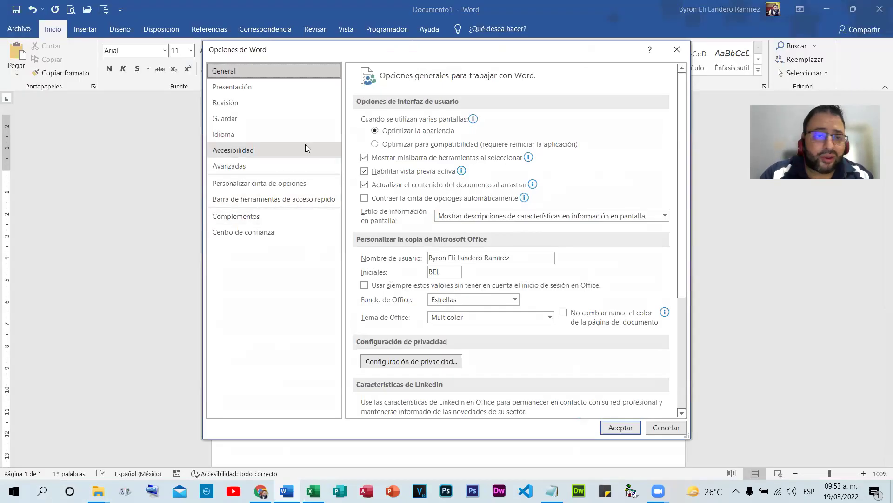
pyautogui.click(279, 86)
pyautogui.click(255, 101)
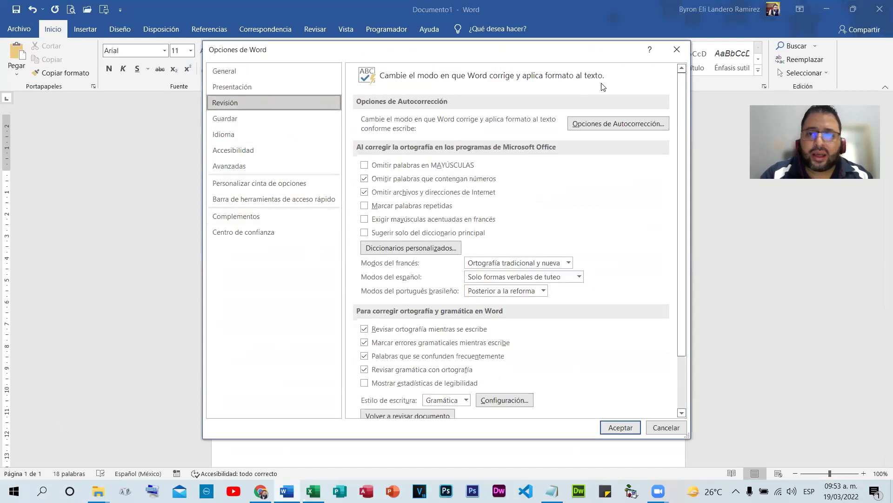
pyautogui.click(619, 123)
pyautogui.click(344, 242)
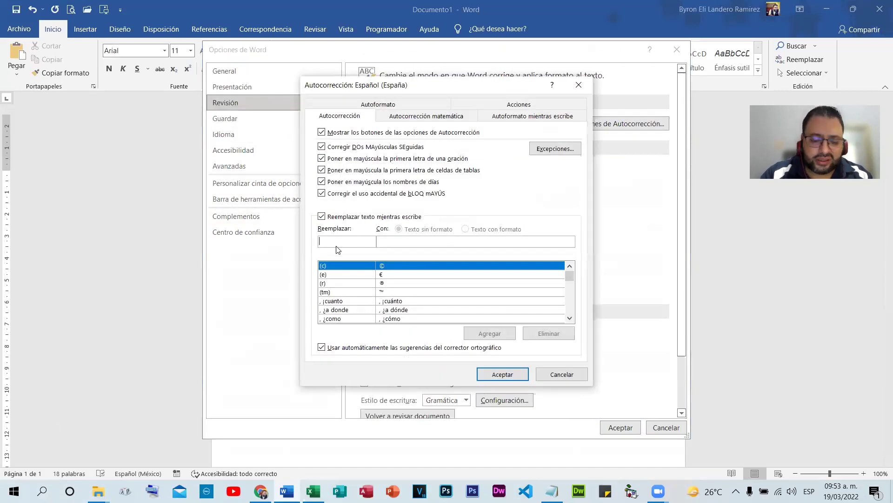
pyautogui.write('ME')
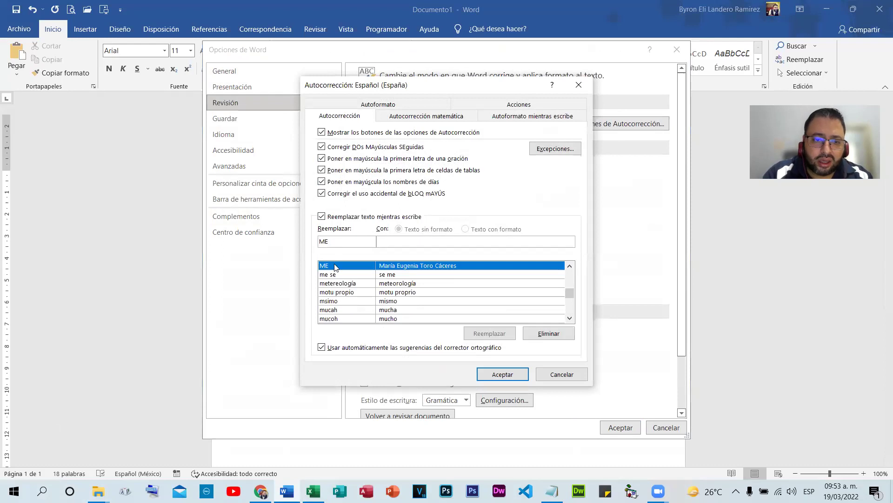
pyautogui.hotkey('shift', 'Home')
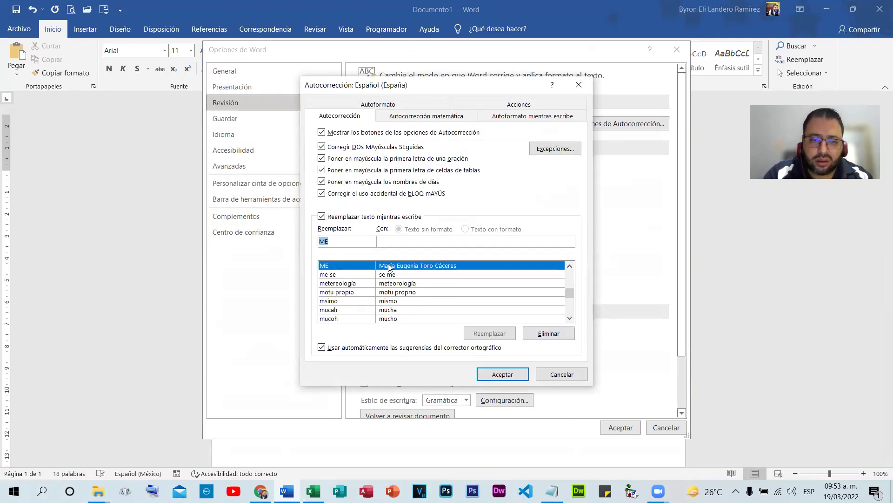
pyautogui.press('Return')
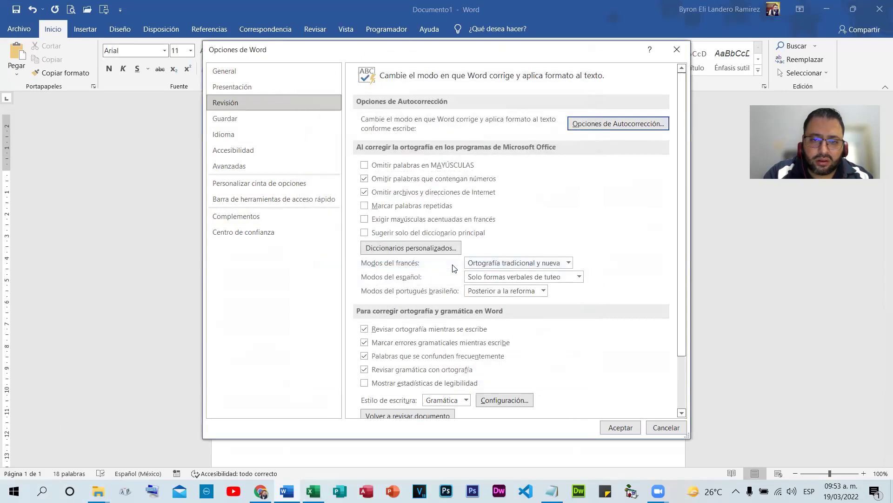
# Step: Delete the ME entry, add lowercase me for the full name, and confirm both dialogs
pyautogui.click(618, 123)
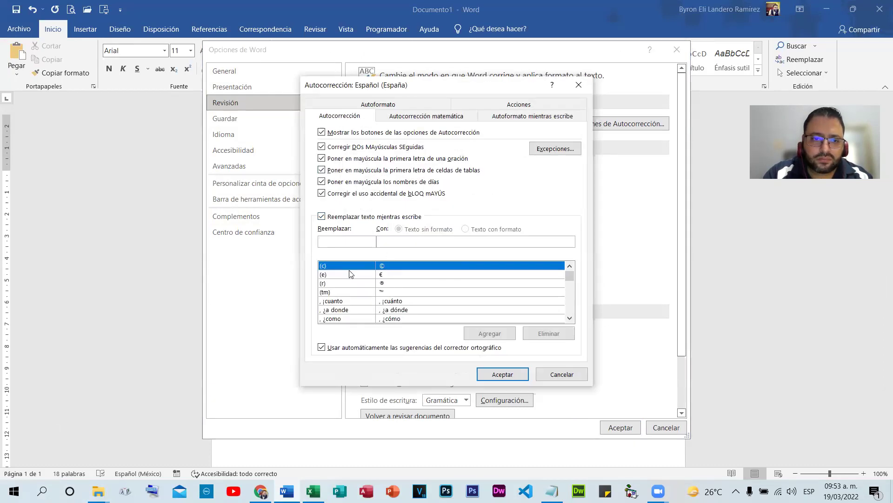
pyautogui.write('ME')
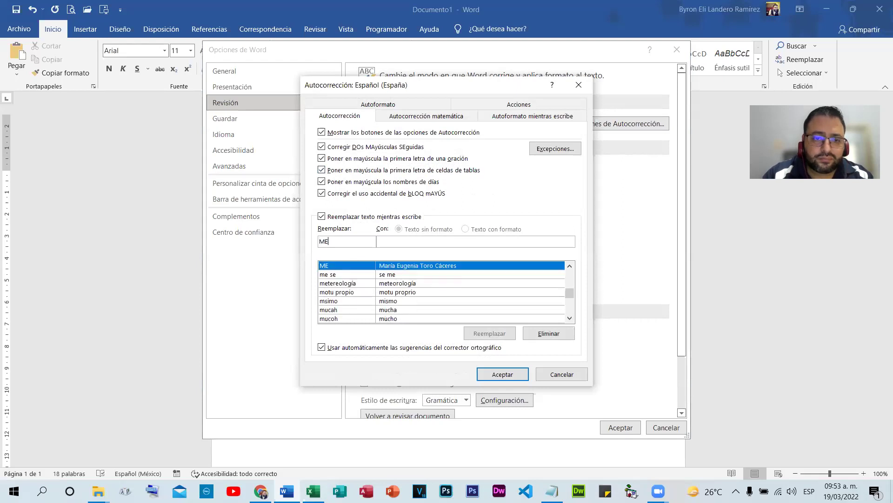
pyautogui.click(549, 334)
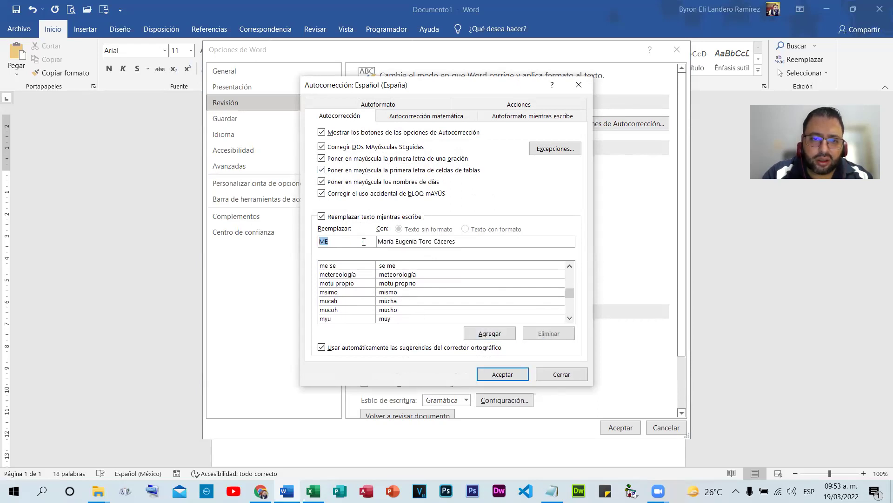
pyautogui.write('me')
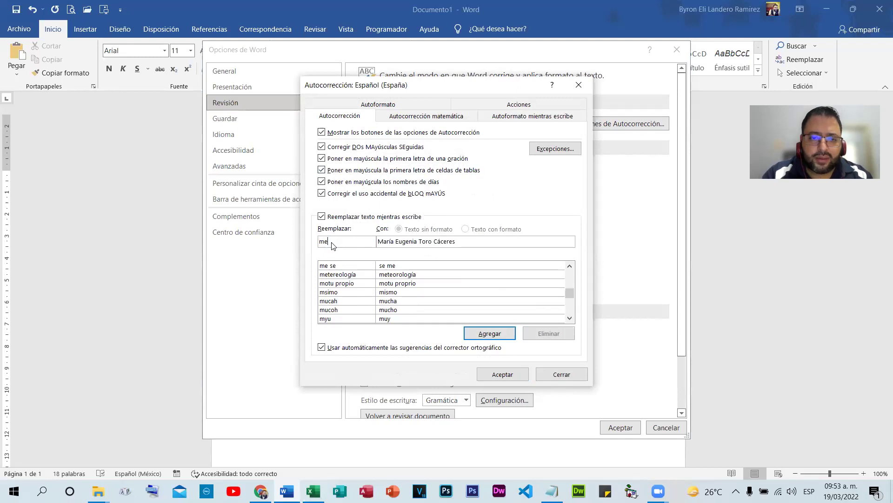
pyautogui.click(504, 333)
pyautogui.click(487, 375)
pyautogui.click(621, 427)
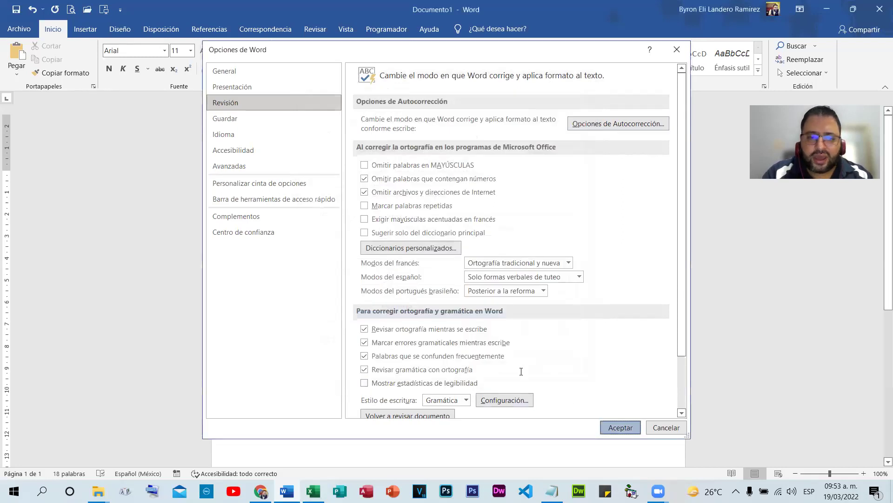
# Step: Type me and upnfm so they expand to the full name and Universidad Pedagógica Nacional Francisco Morazán
pyautogui.write('me')
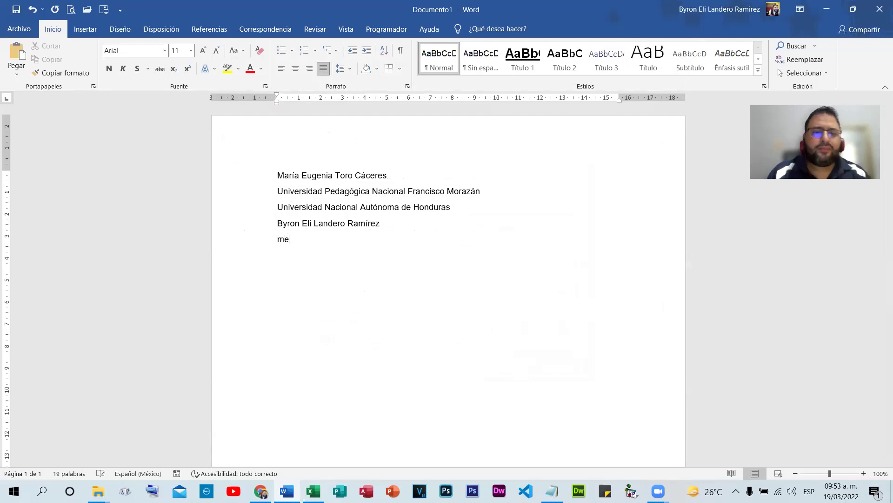
pyautogui.press('Return')
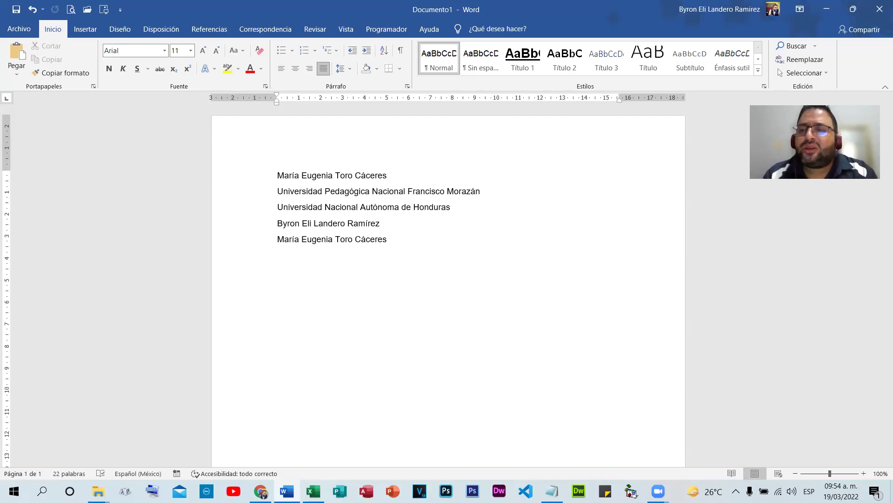
pyautogui.write('upnfm')
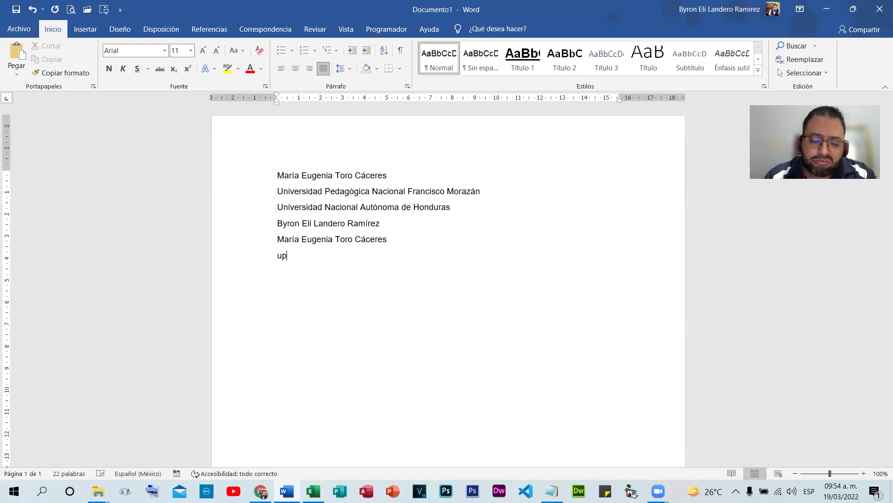
pyautogui.press('Return')
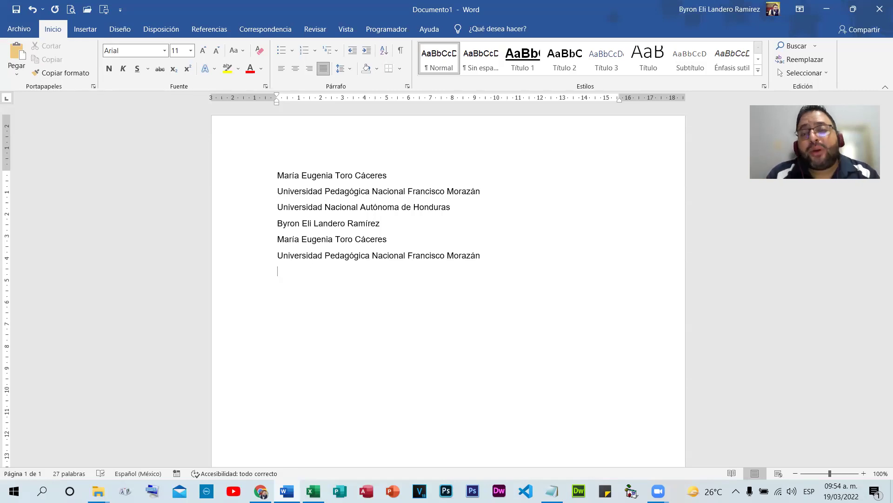
# Step: Find and load the danli → Danlí entry in the AutoCorrect list
pyautogui.click(18, 28)
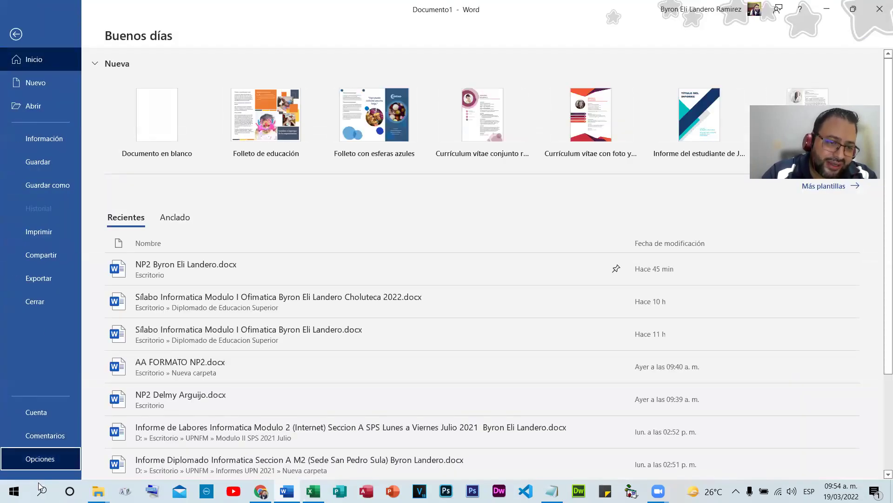
pyautogui.click(40, 458)
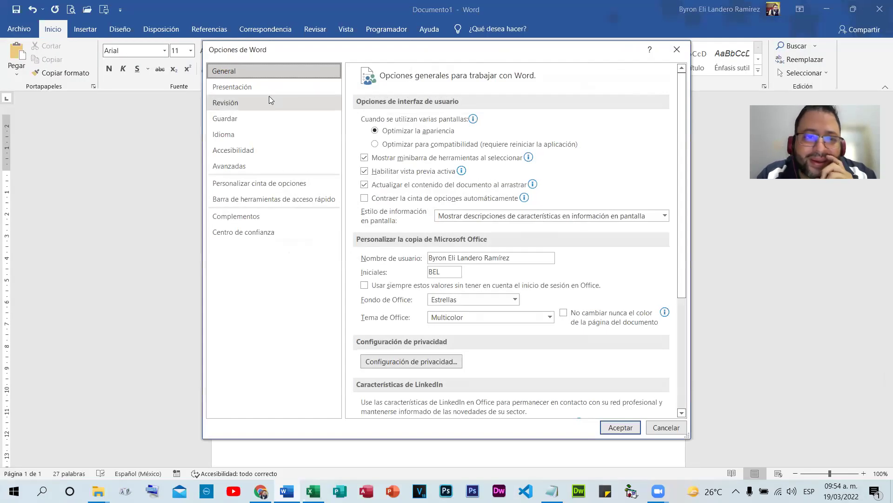
pyautogui.click(269, 102)
pyautogui.click(582, 123)
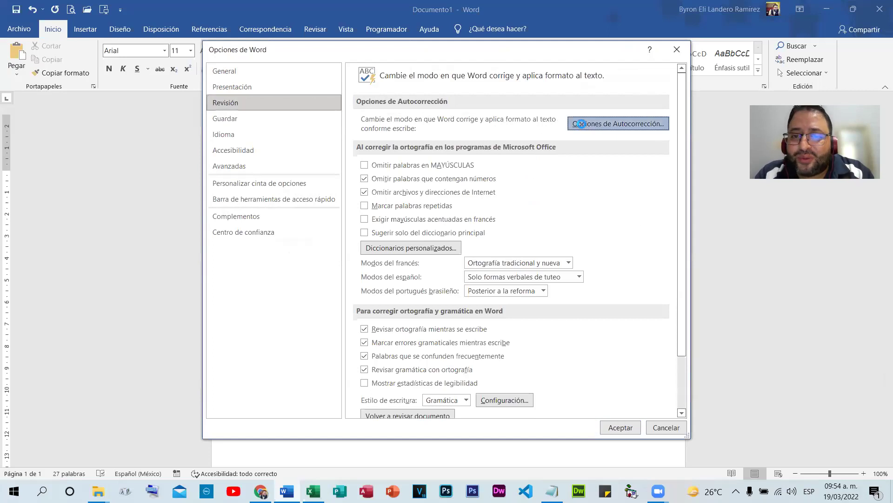
pyautogui.click(343, 243)
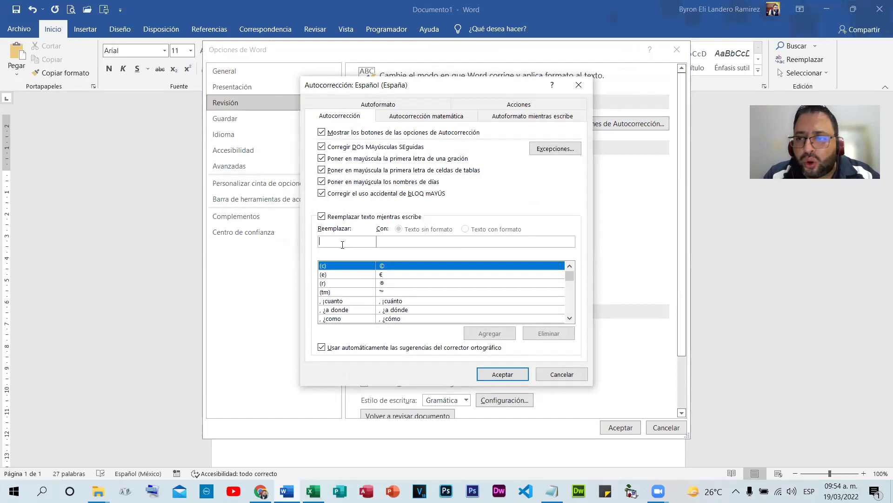
pyautogui.write('D')
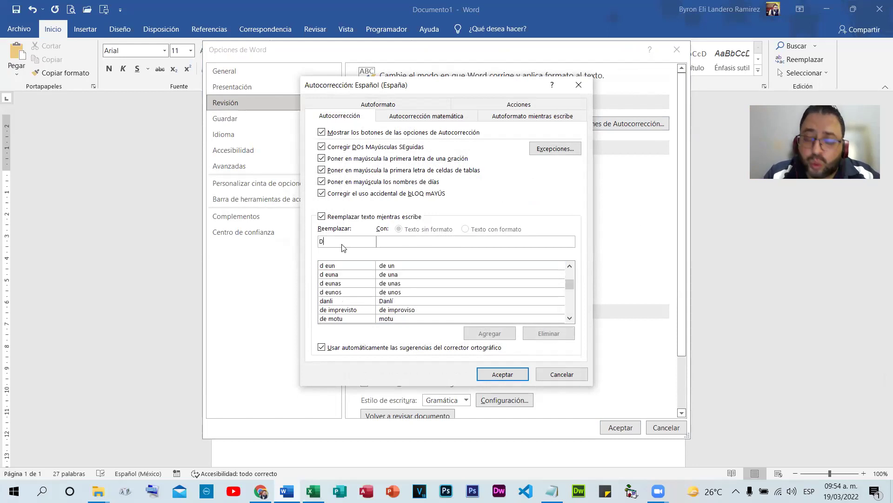
pyautogui.write('and')
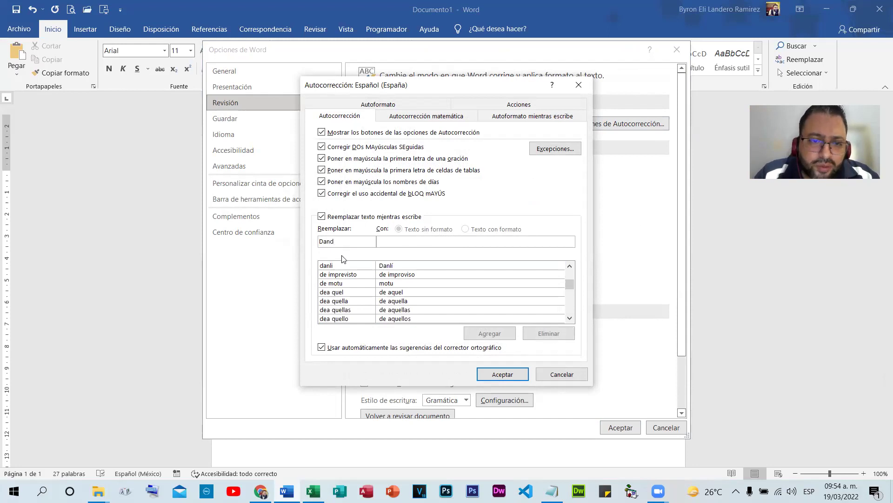
pyautogui.click(394, 268)
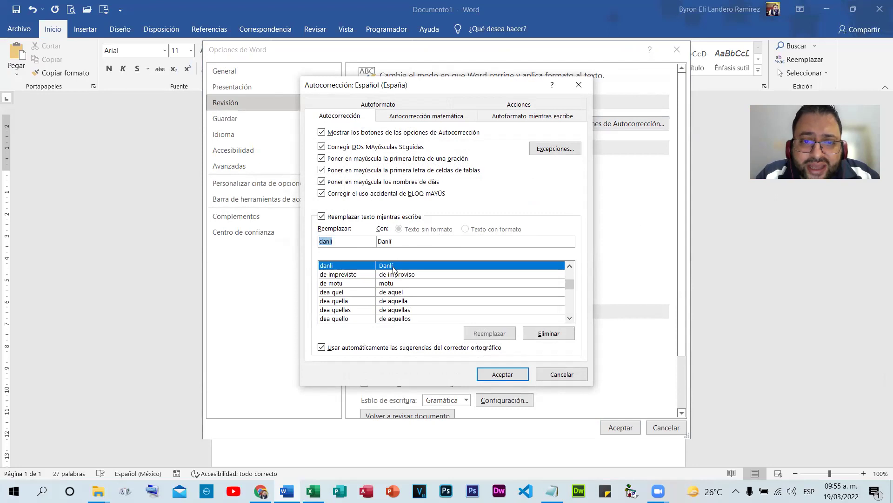
# Step: Clear the Danlí replacement, cancel both dialogs unsaved, and start a new line
pyautogui.click(395, 241)
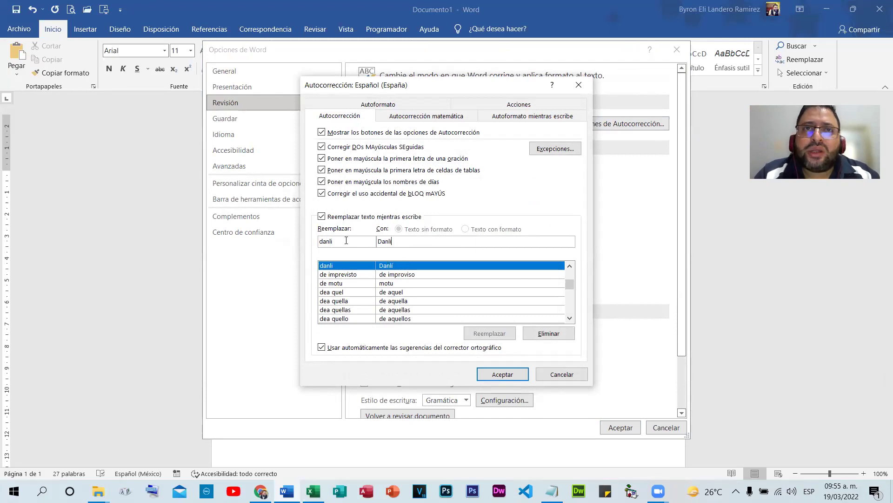
pyautogui.moveTo(420, 245); pyautogui.dragTo(336, 233)
pyautogui.press('BackSpace')
pyautogui.click(551, 373)
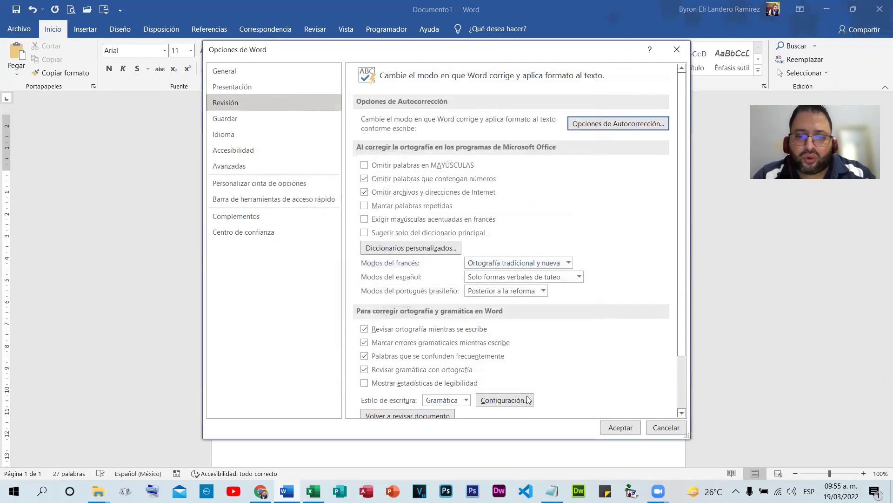
pyautogui.click(666, 428)
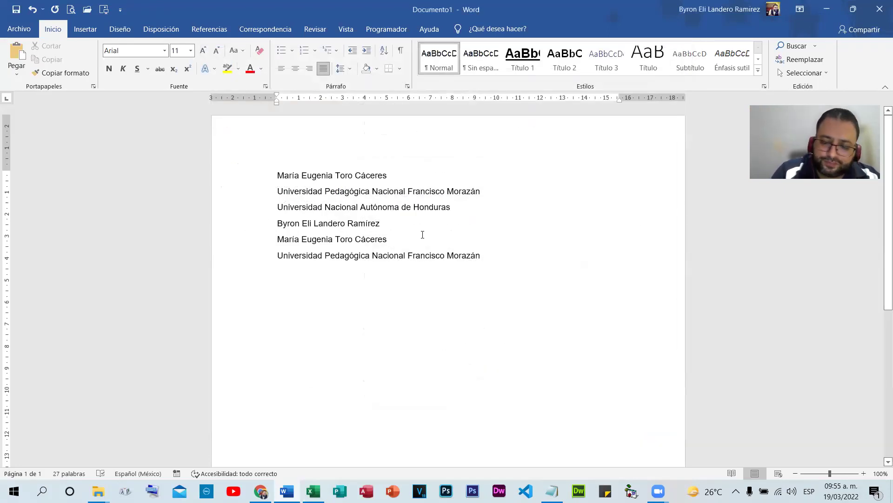
pyautogui.press('Return')
# Step: Type modulo on the new line and end it so Word capitalizes it to Modulo
pyautogui.write('modulo')
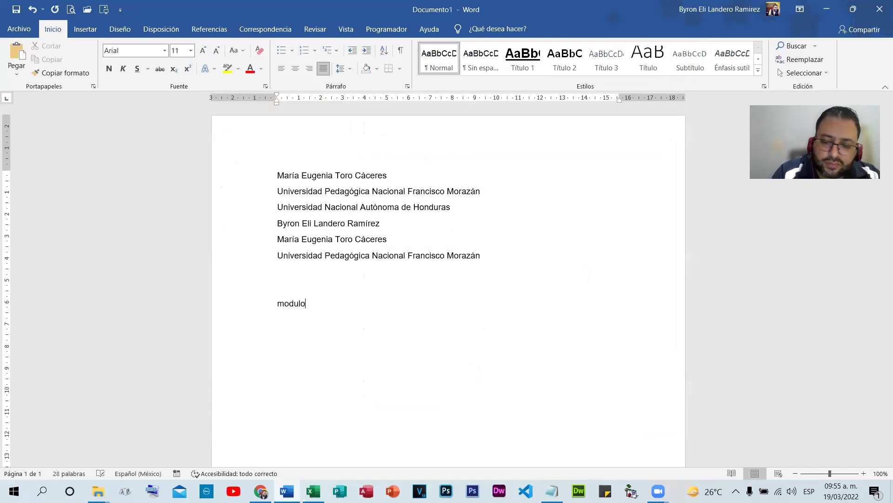
pyautogui.press('Return')
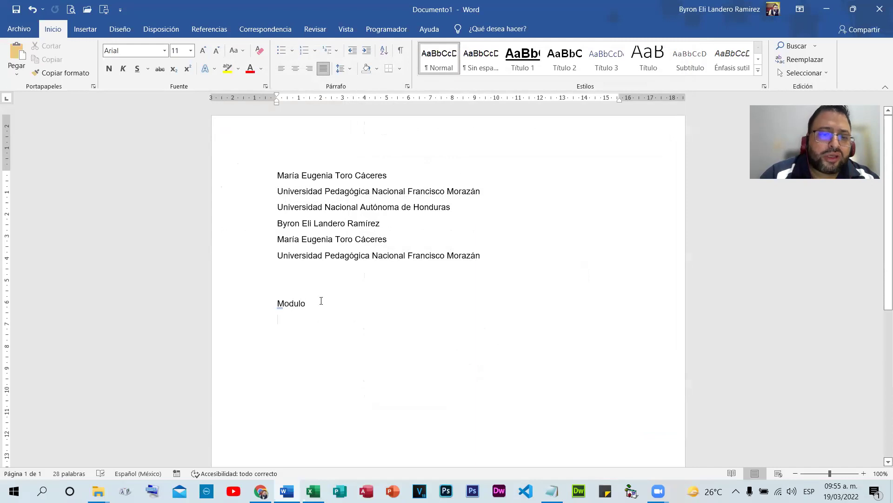
# Step: In the AutoCorrect settings, enter modulo as the text to replace
pyautogui.click(22, 31)
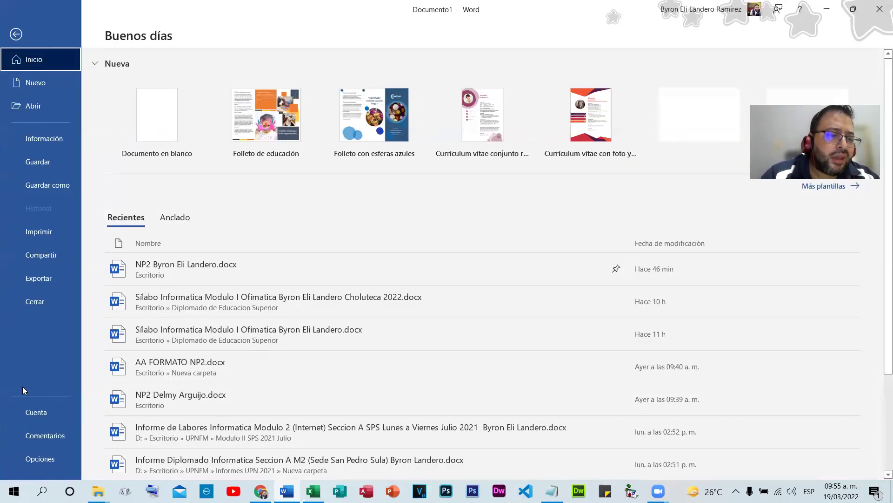
pyautogui.click(40, 459)
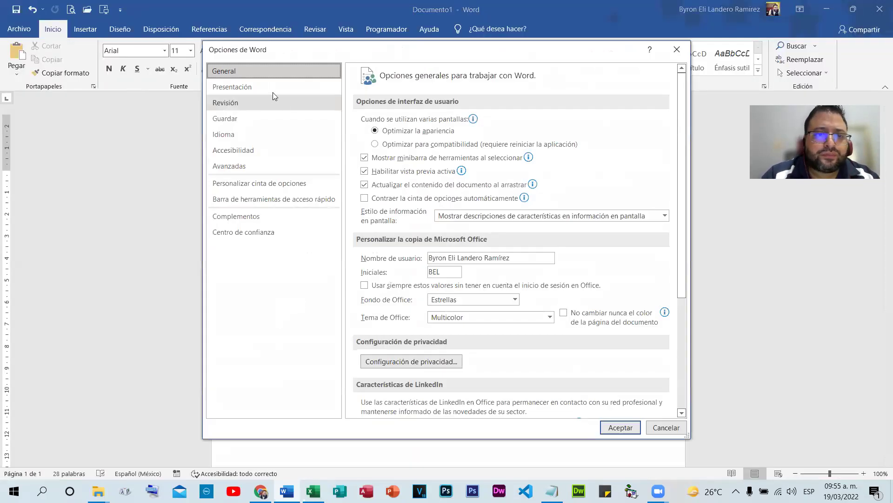
pyautogui.click(232, 103)
pyautogui.click(624, 125)
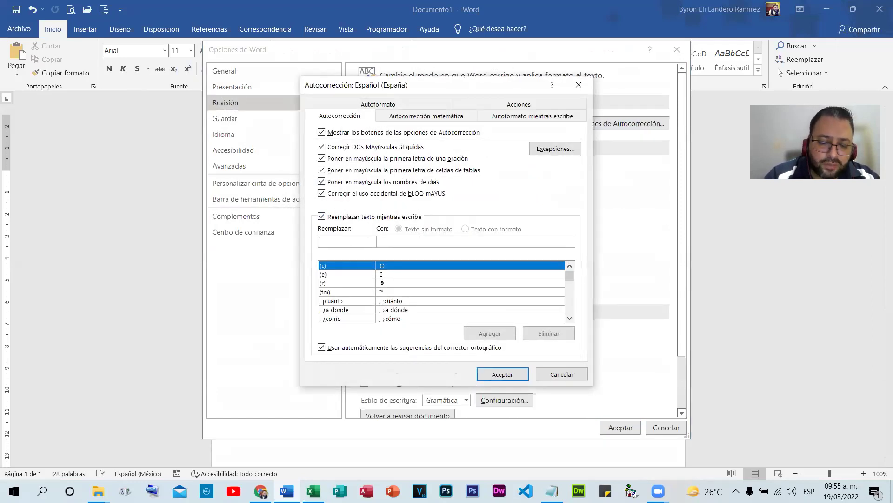
pyautogui.click(352, 241)
pyautogui.write('modulo')
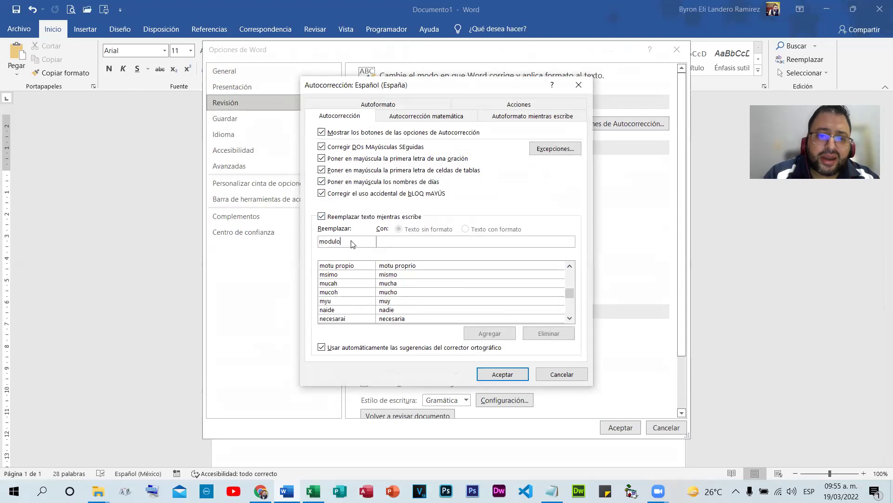
# Step: Set the replacement to módulo, add the rule, and confirm both dialogs
pyautogui.click(463, 245)
pyautogui.write('m')
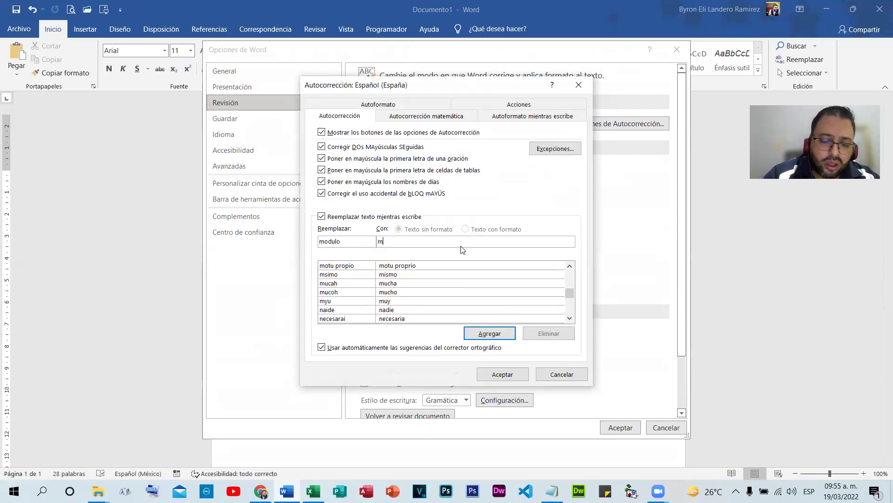
pyautogui.write('+o')
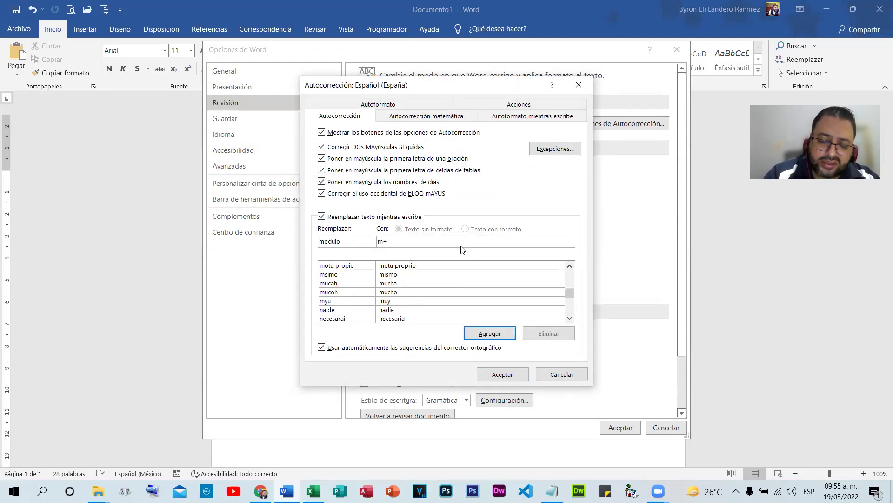
pyautogui.press('BackSpace')
pyautogui.press('BackSpace')
pyautogui.write('ódulo')
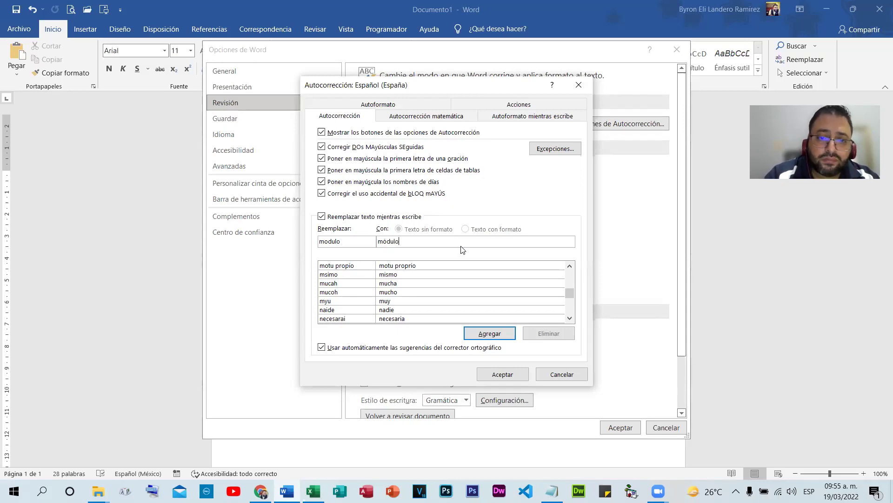
pyautogui.click(489, 333)
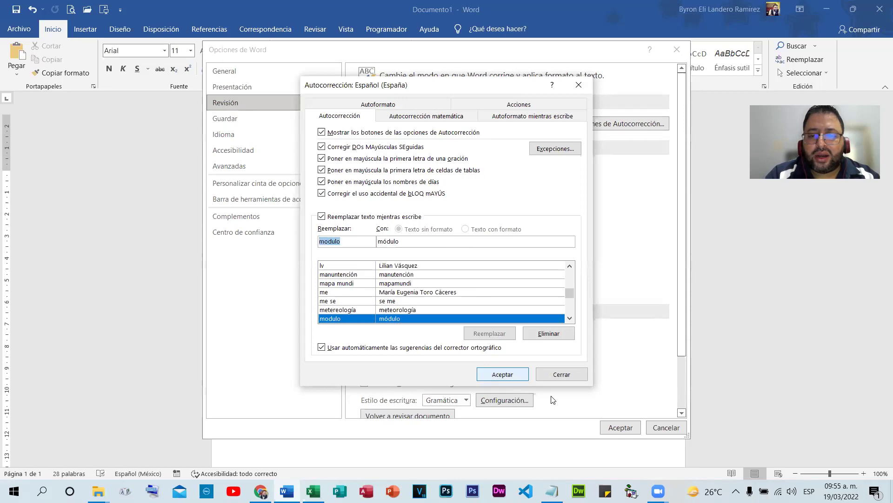
pyautogui.click(496, 373)
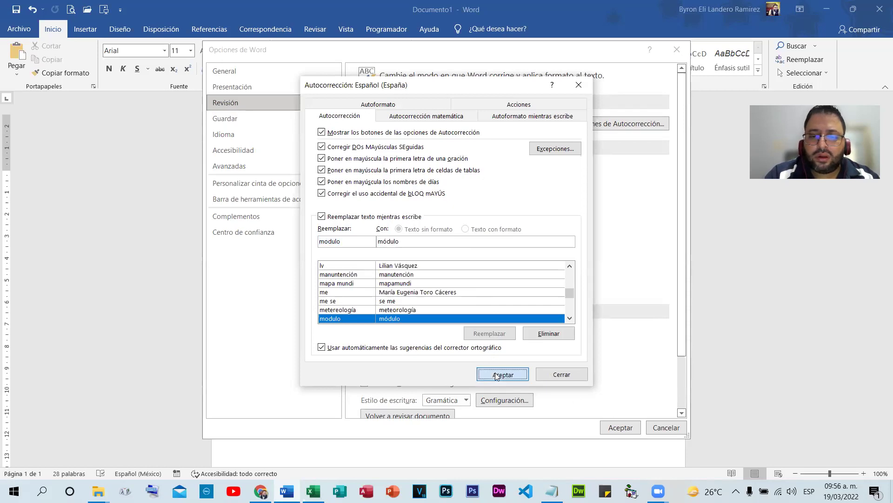
pyautogui.click(615, 426)
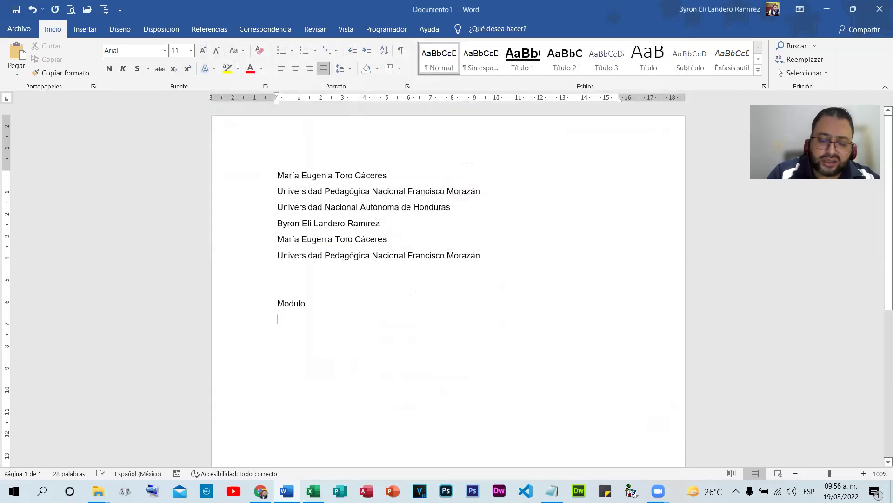
# Step: Type 'modulo' below 'Modulo' so it autocorrects to 'Módulo', then start a new line
pyautogui.write('modulo')
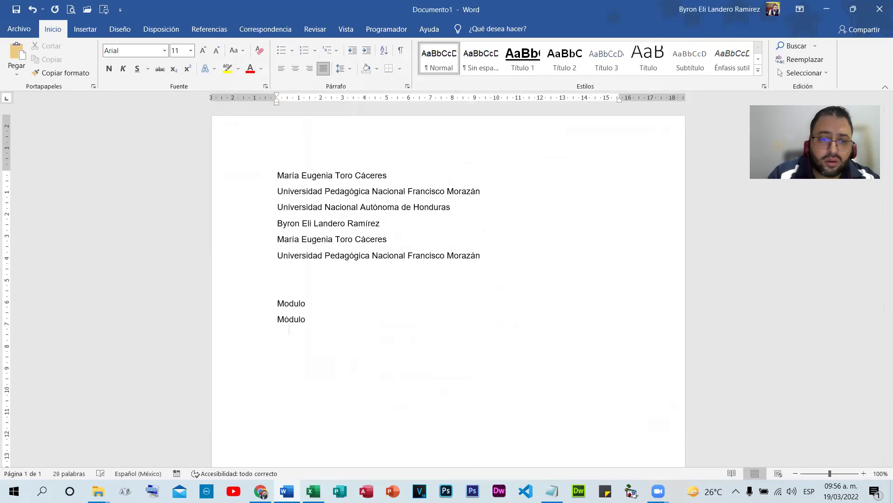
pyautogui.moveTo(285, 322)
pyautogui.press('Return')
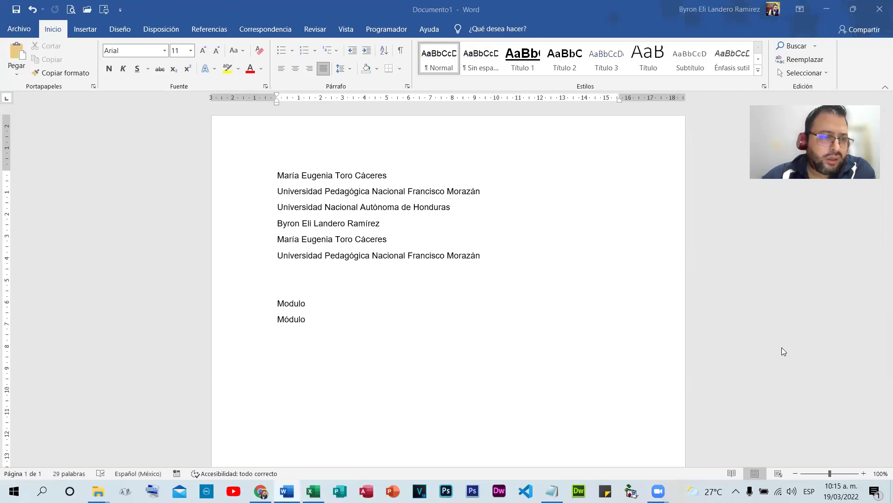
# Step: Go to the Revisión page of Word Options and view the AutoCorrect options without changing them
pyautogui.click(18, 28)
pyautogui.click(28, 459)
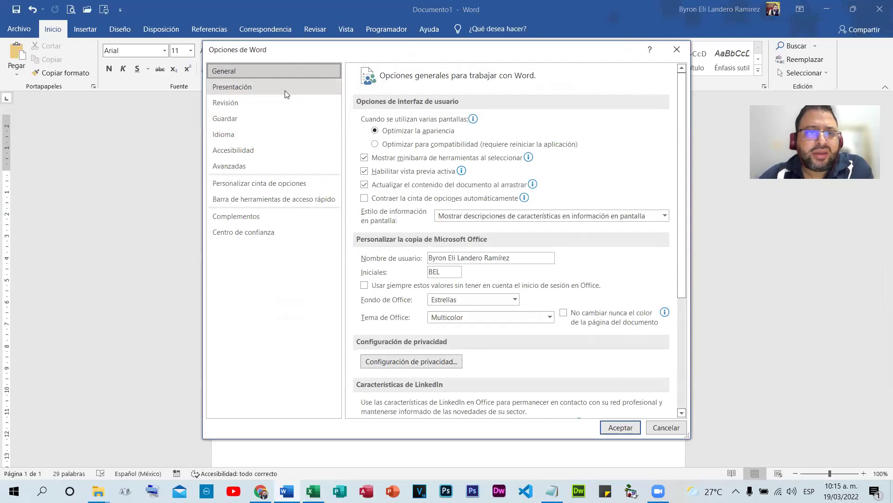
pyautogui.click(281, 89)
pyautogui.click(262, 103)
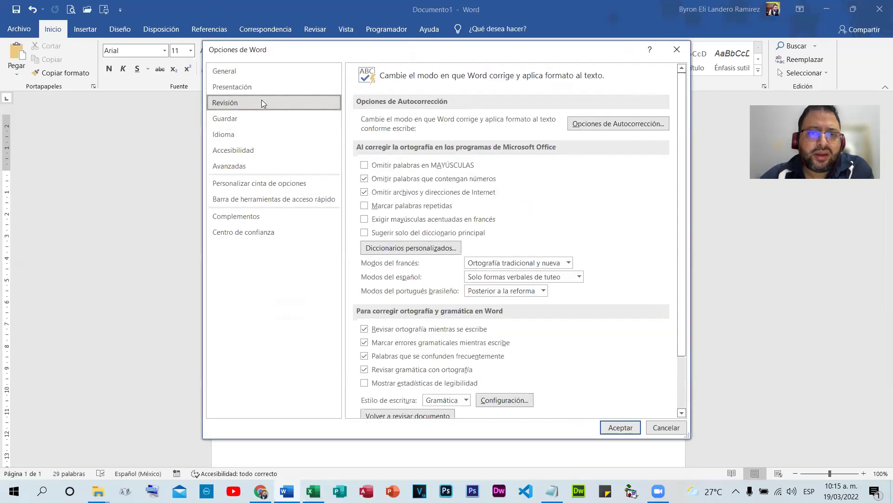
pyautogui.click(607, 123)
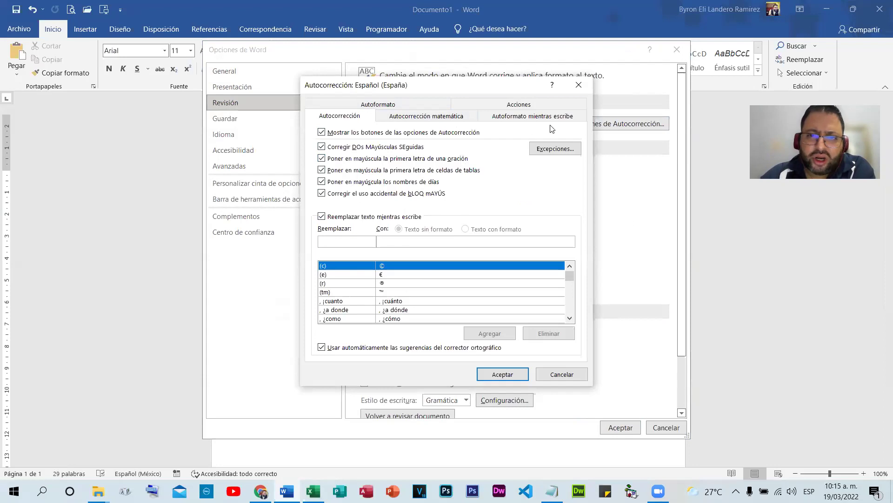
pyautogui.click(579, 85)
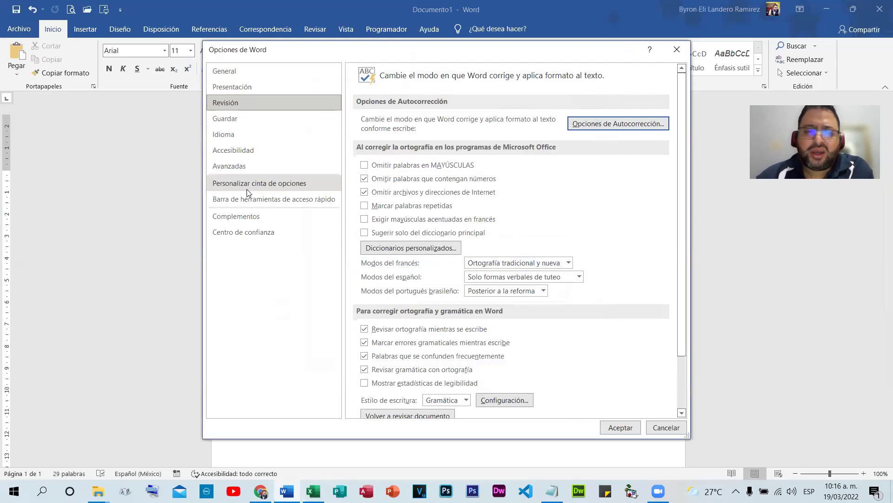
# Step: Show the Guardar save settings and scroll down to the Office document cache settings
pyautogui.click(254, 120)
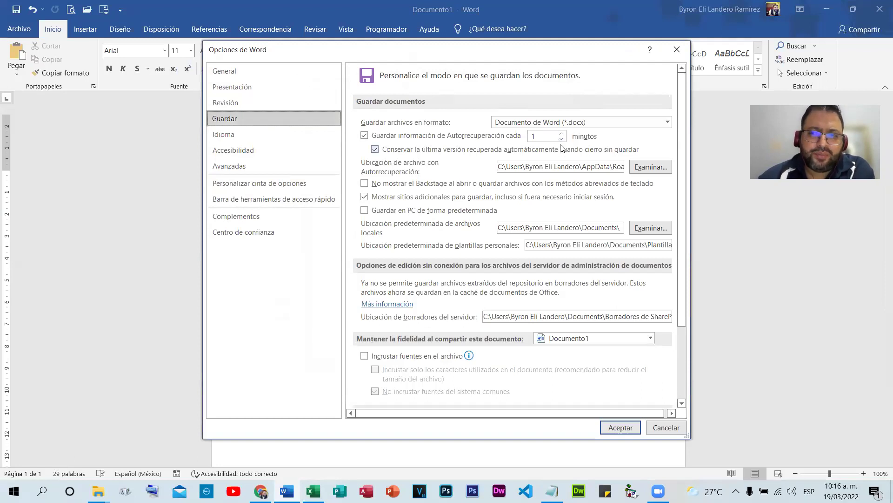
pyautogui.scroll(-3, 562, 148)
pyautogui.scroll(3, 567, 166)
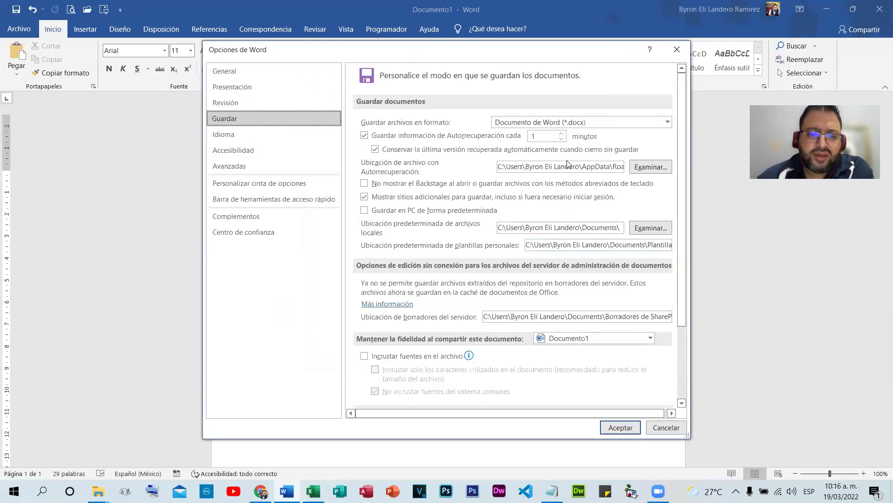
pyautogui.scroll(-3, 567, 161)
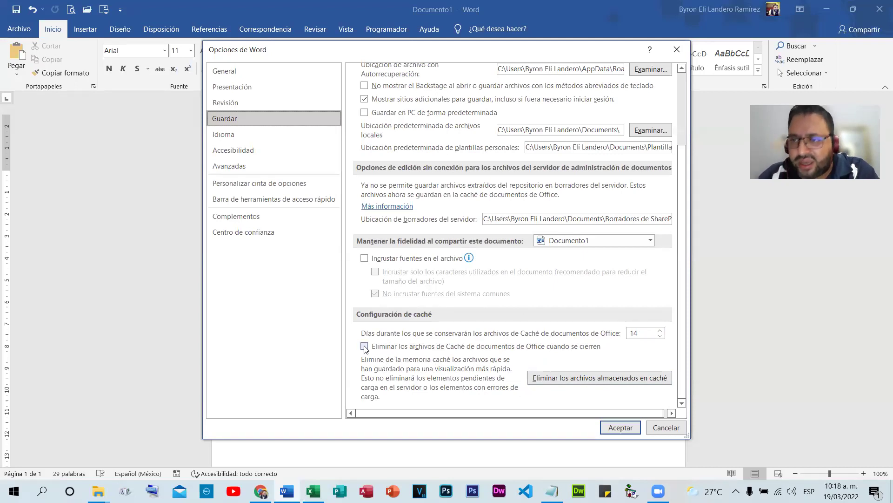
# Step: Leave 'Eliminar los archivos de Caché' unticked and switch to the Idioma language preferences
pyautogui.click(365, 347)
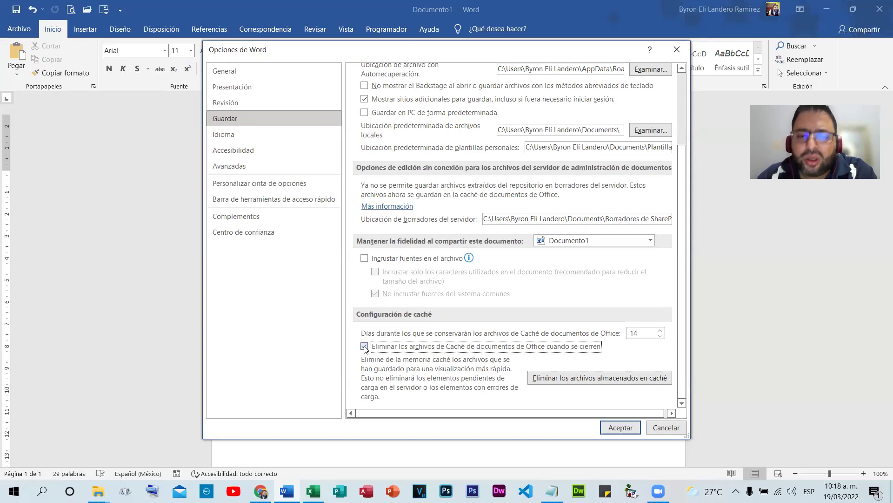
pyautogui.click(461, 348)
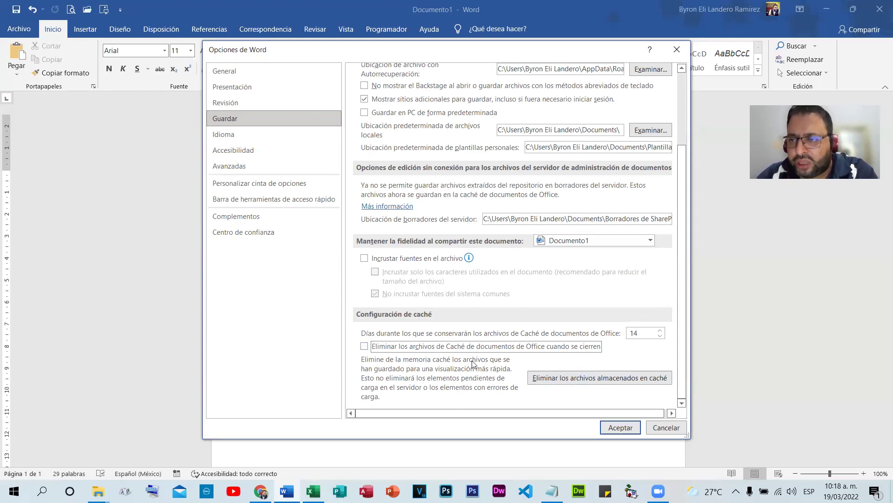
pyautogui.scroll(3, 531, 336)
pyautogui.scroll(-3, 531, 336)
pyautogui.scroll(3, 531, 336)
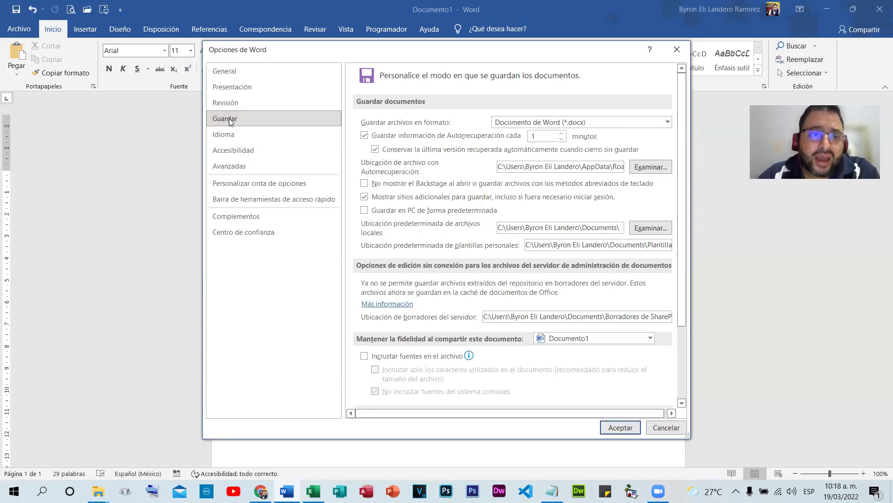
pyautogui.click(216, 135)
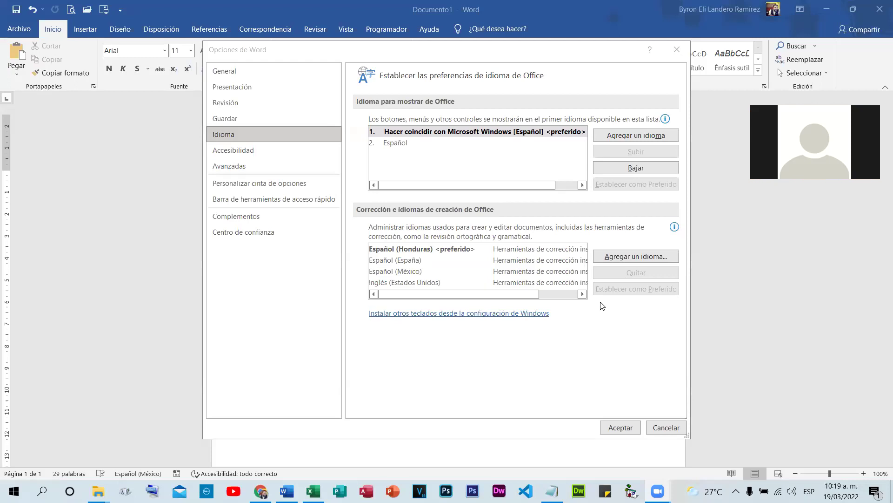
pyautogui.click(225, 137)
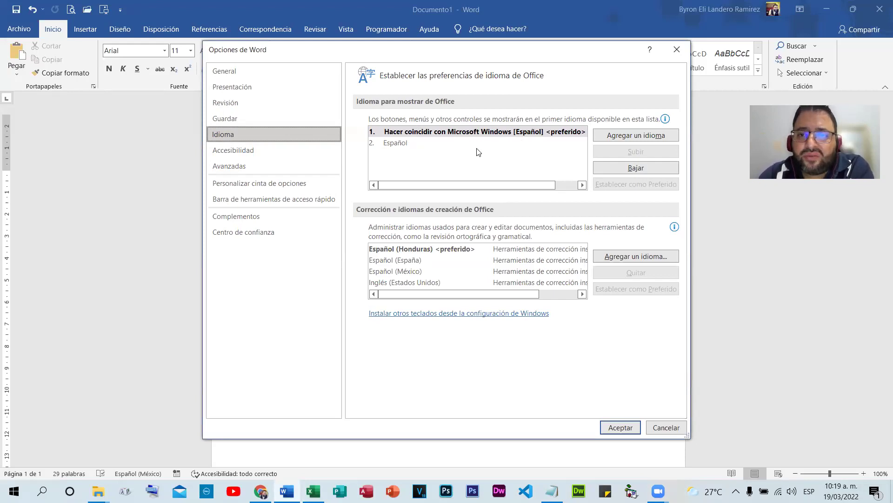
# Step: Install Inglés (Estados Unidos) as an Office display language without setting it as the display language
pyautogui.click(640, 138)
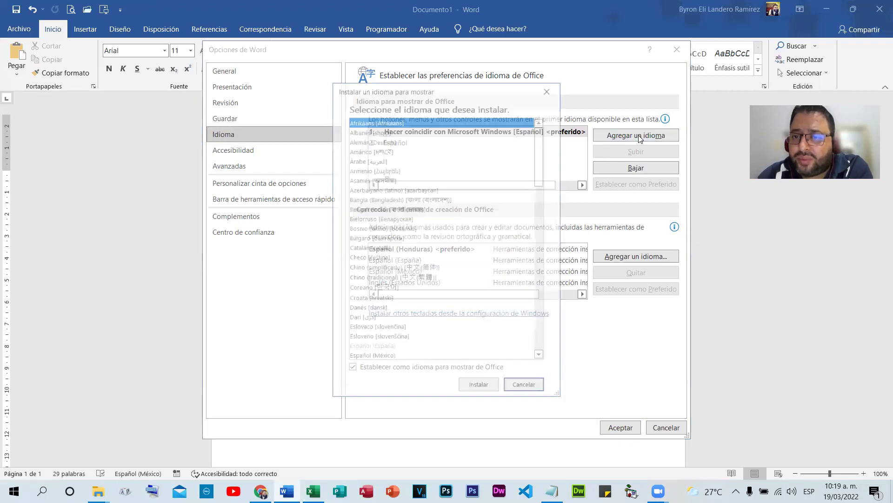
pyautogui.moveTo(540, 143); pyautogui.dragTo(577, 227)
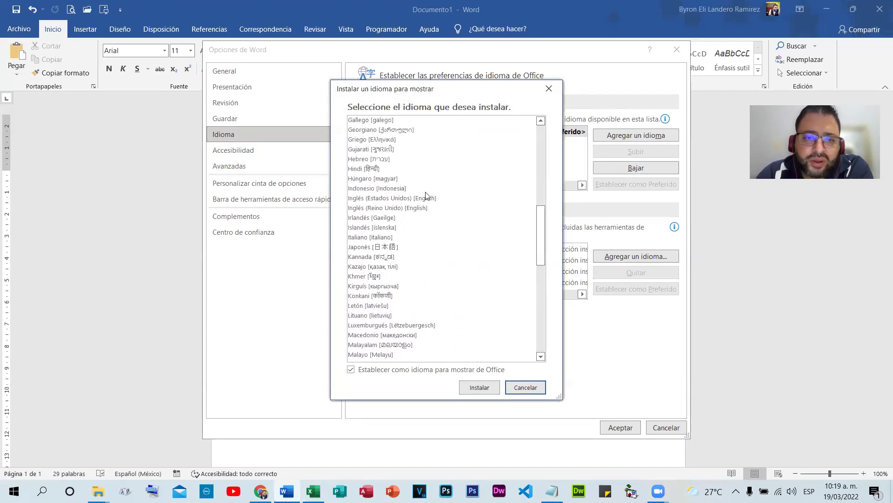
pyautogui.click(359, 200)
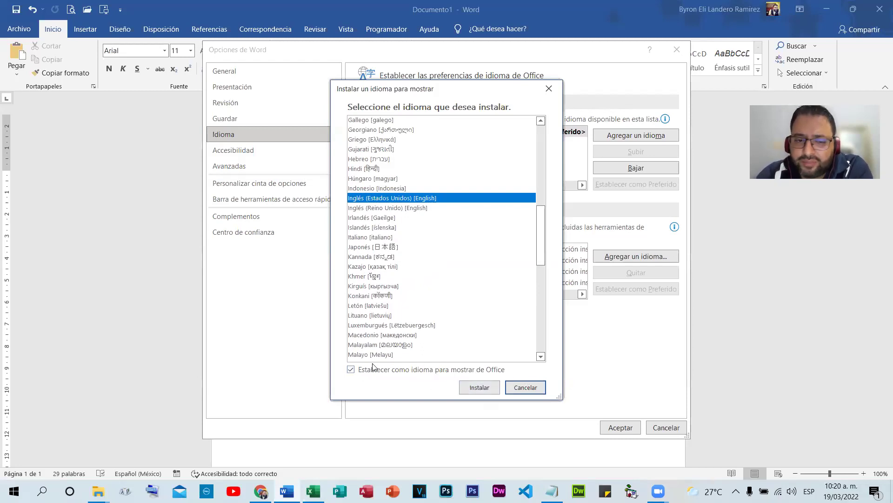
pyautogui.click(352, 370)
pyautogui.click(494, 390)
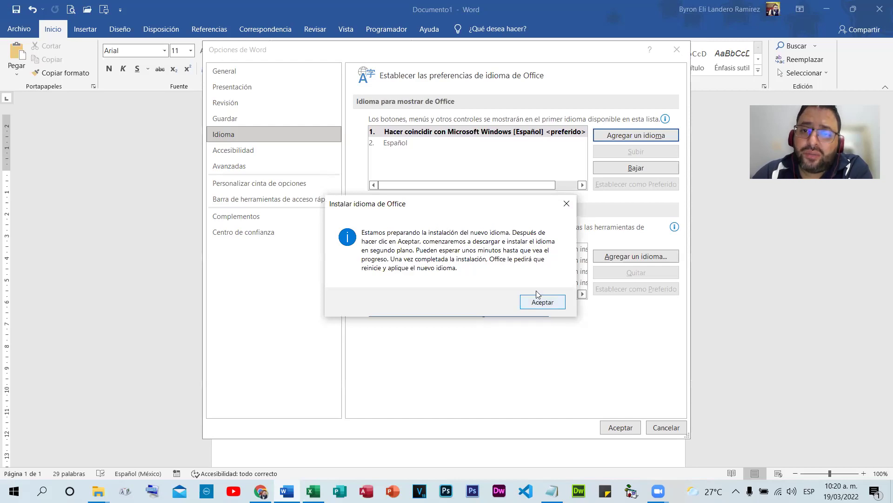
# Step: Dismiss the Instalar idioma de Office notice and bring up the Office taskbar icon's menu
pyautogui.click(567, 204)
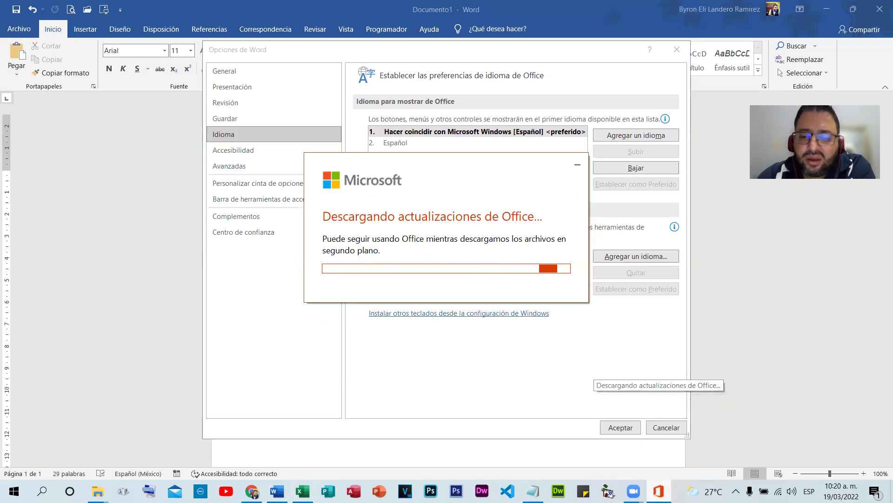
pyautogui.rightClick(658, 486)
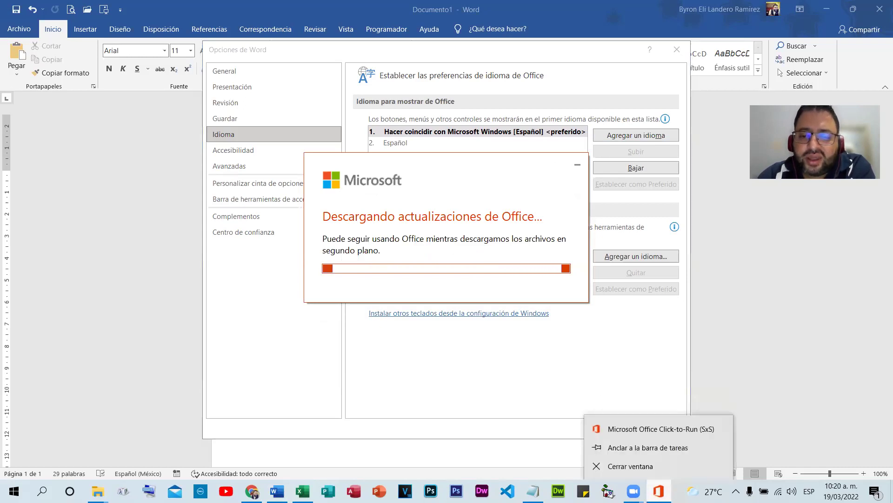
# Step: Close the taskbar jump list to return to Word's Idioma options
pyautogui.click(658, 484)
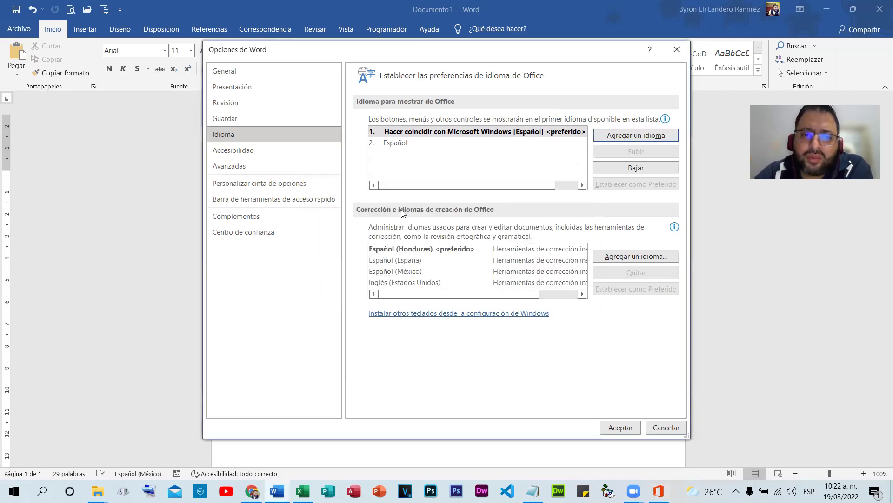
pyautogui.click(631, 133)
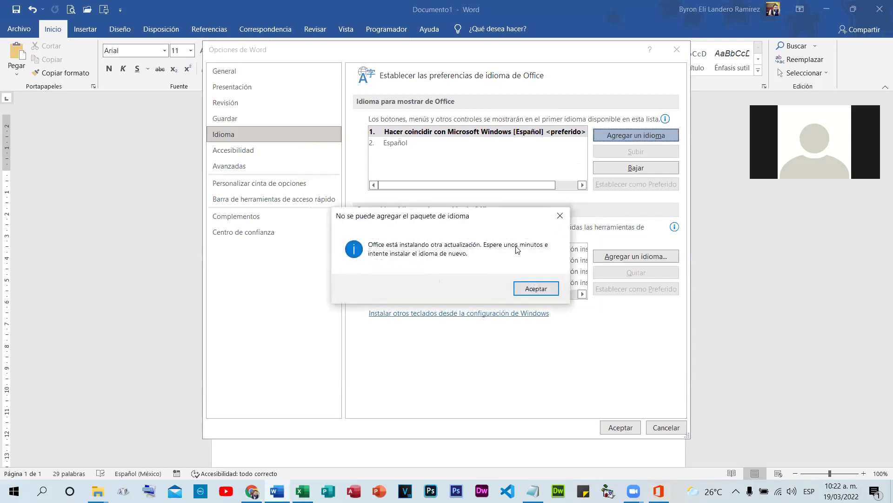
pyautogui.click(560, 215)
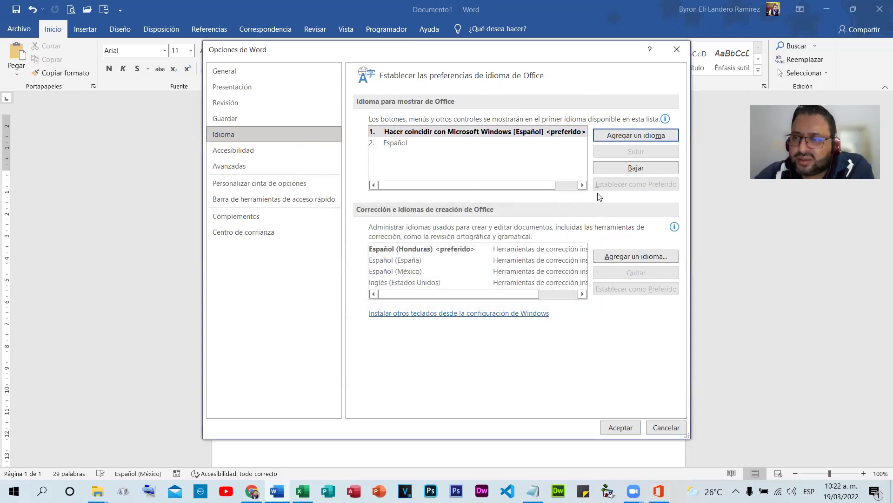
pyautogui.click(658, 491)
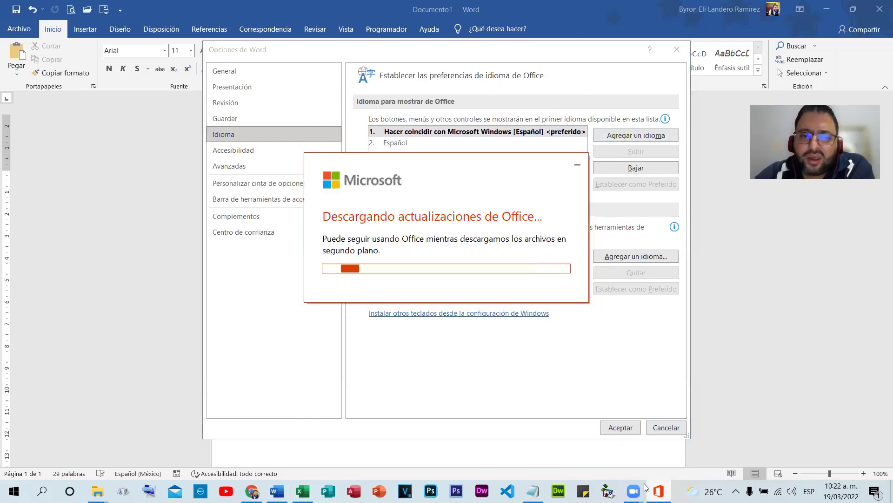
pyautogui.click(626, 148)
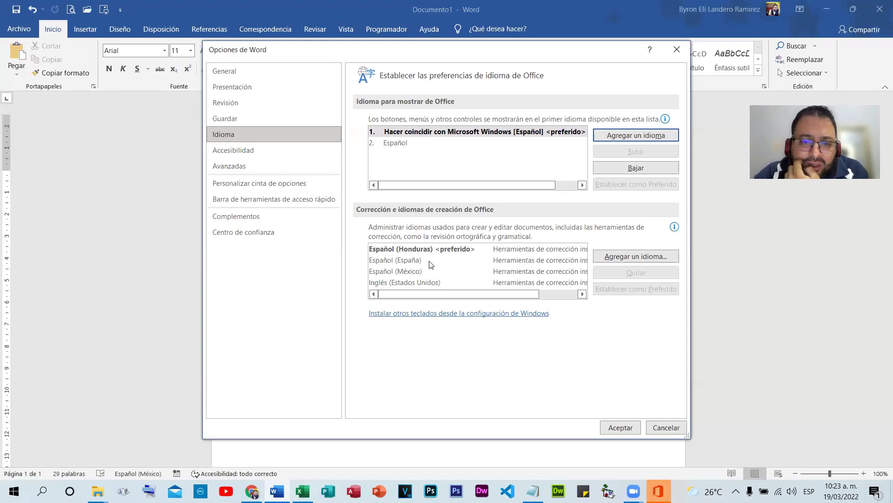
# Step: Select Inglés (Estados Unidos) among editing languages and choose Establecer como Preferido
pyautogui.click(378, 282)
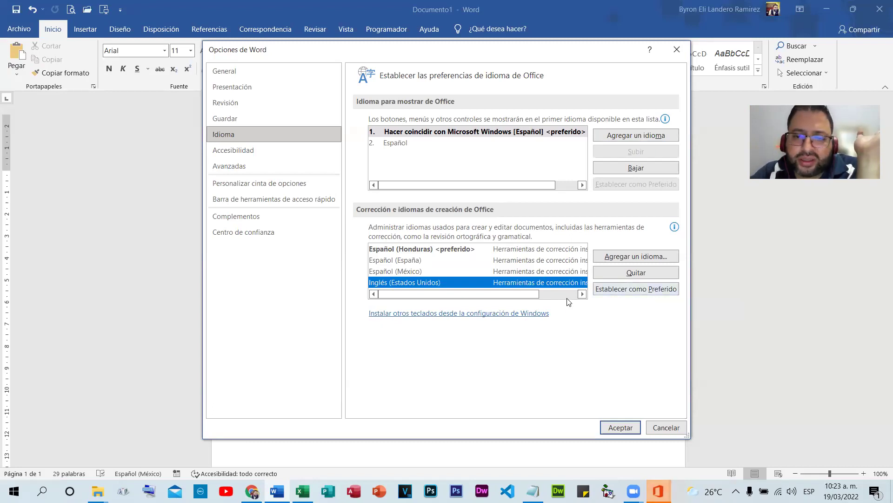
pyautogui.click(623, 289)
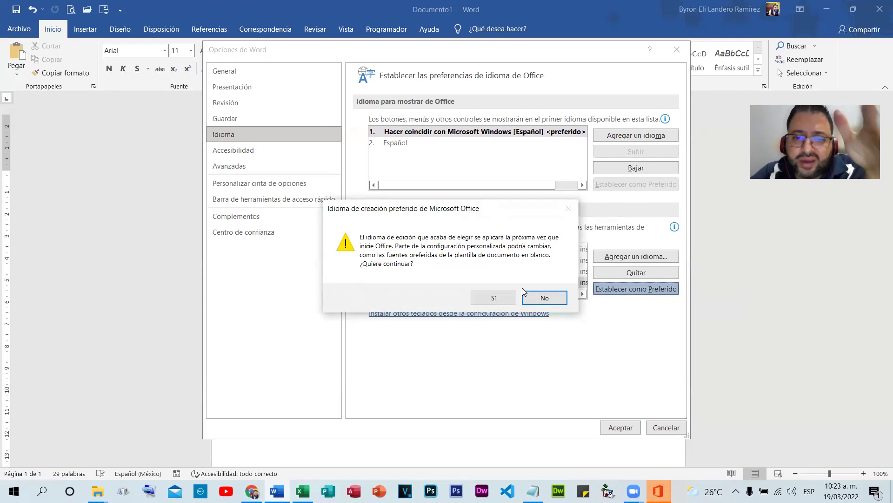
# Step: Answer No to the preferred-language change, then Continuar to let Office close Word and Excel
pyautogui.click(560, 300)
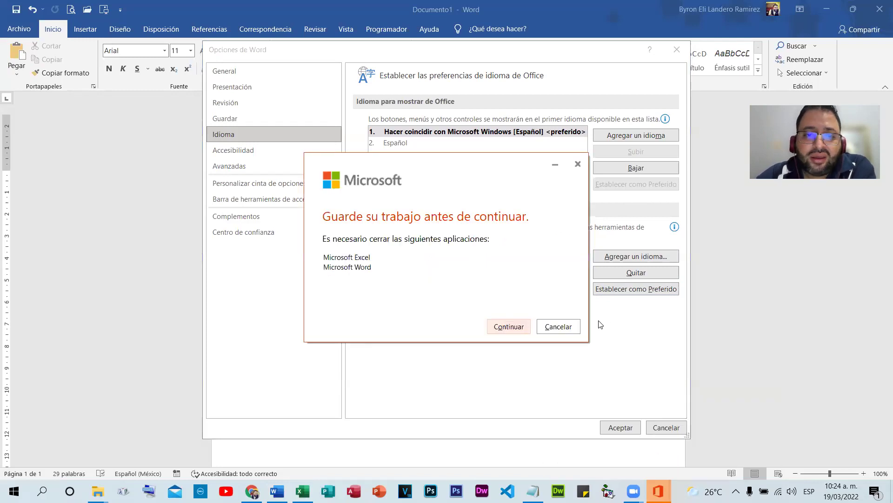
pyautogui.click(509, 327)
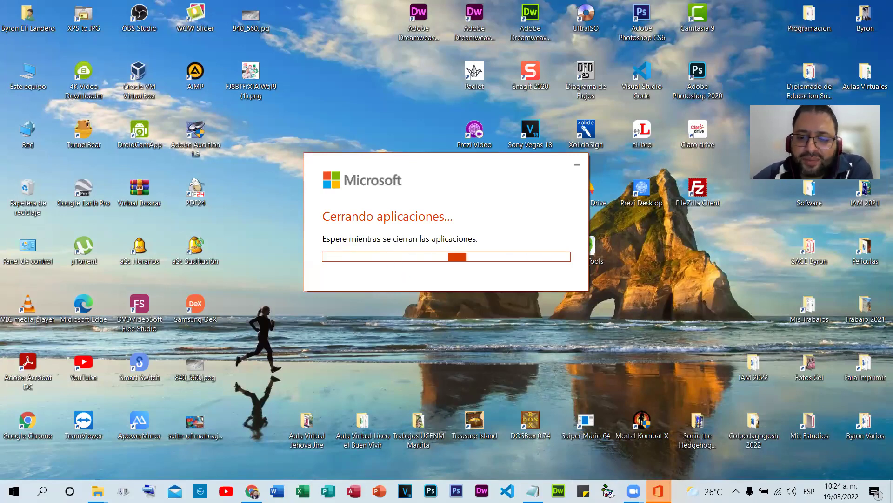
# Step: Save the recovered document as a .docx in OneDrive Documents, then open Word Options
pyautogui.moveTo(658, 491)
pyautogui.click(625, 445)
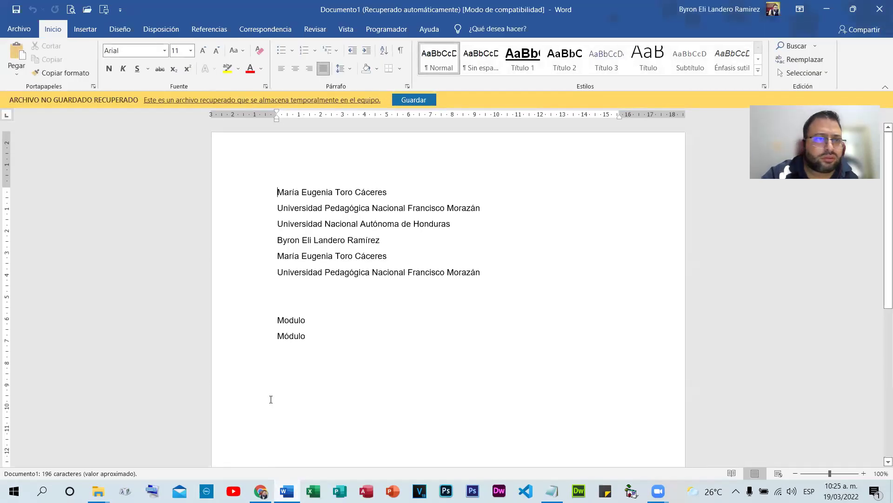
pyautogui.click(413, 99)
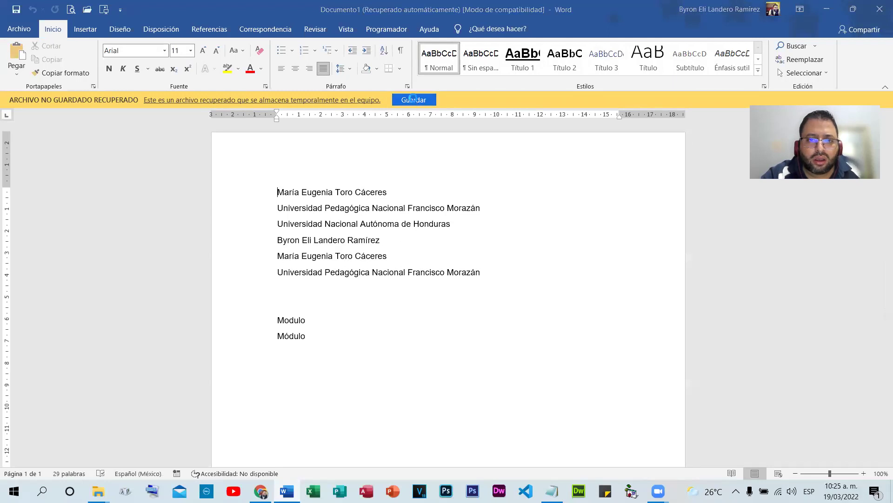
pyautogui.click(493, 316)
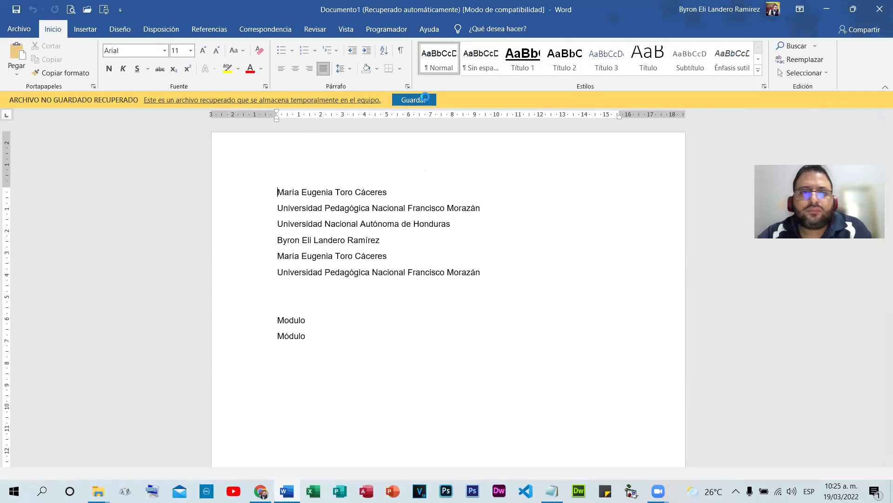
pyautogui.click(19, 28)
pyautogui.click(41, 458)
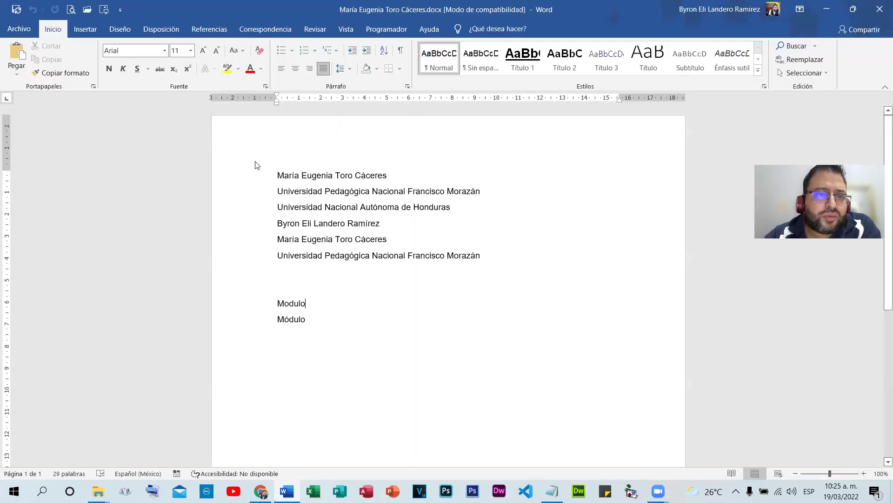
# Step: Inspect the English display and editing language rows, keep Spanish (Honduras) preferred, and close Options
pyautogui.click(233, 133)
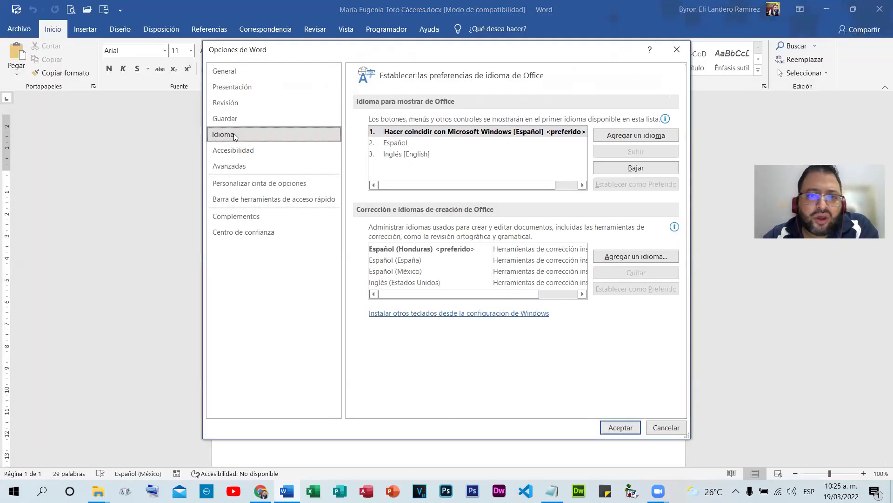
pyautogui.click(410, 154)
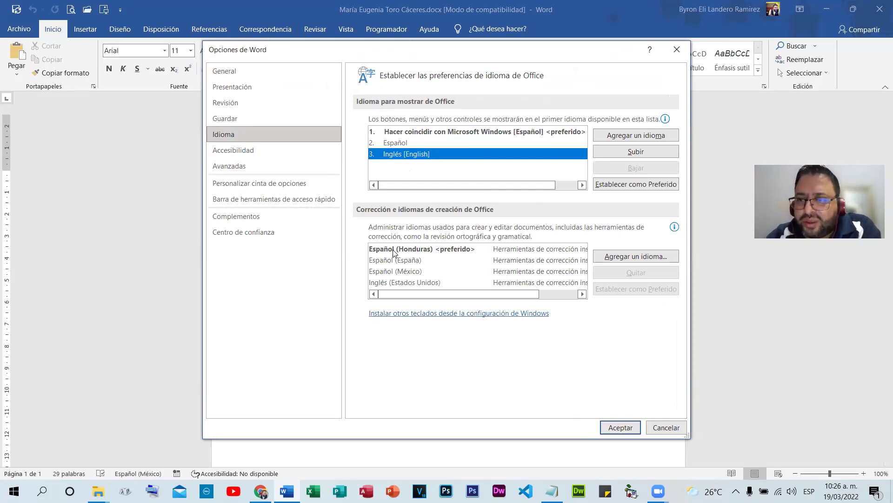
pyautogui.click(395, 285)
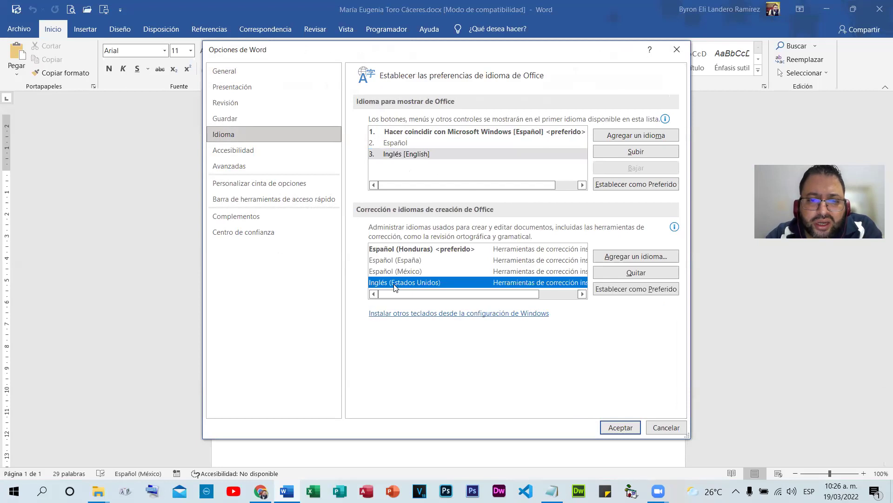
pyautogui.click(624, 292)
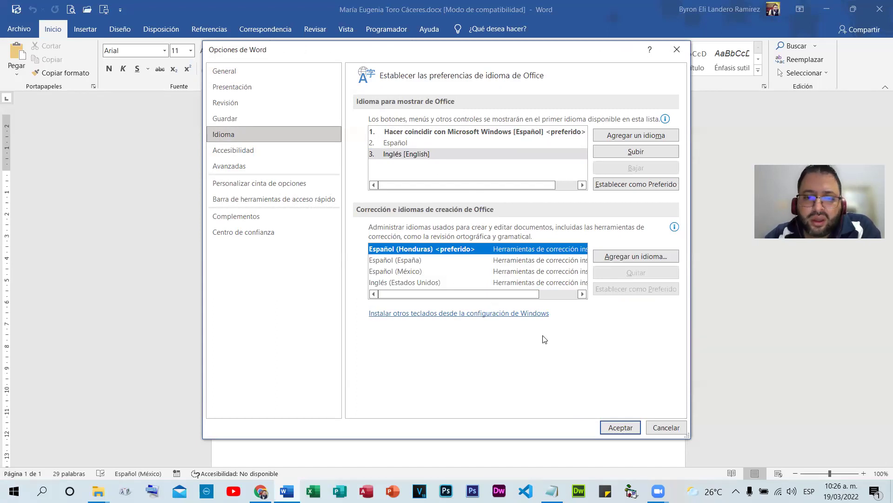
pyautogui.click(405, 282)
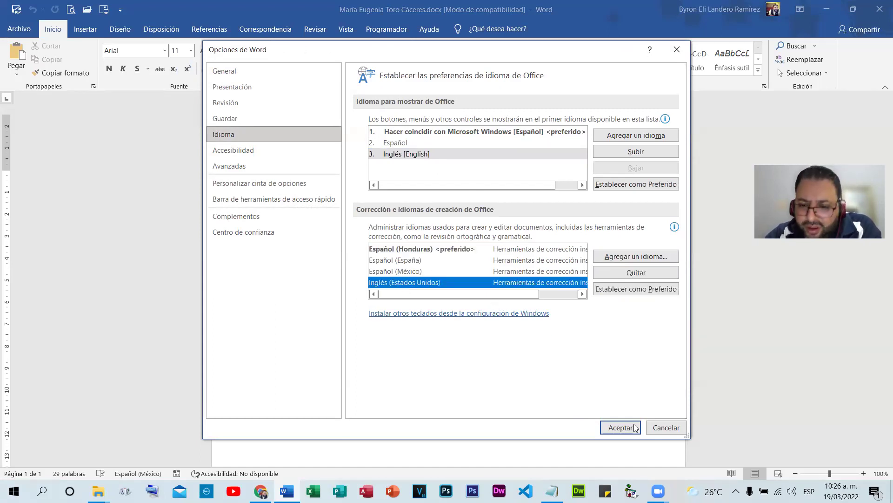
pyautogui.click(621, 427)
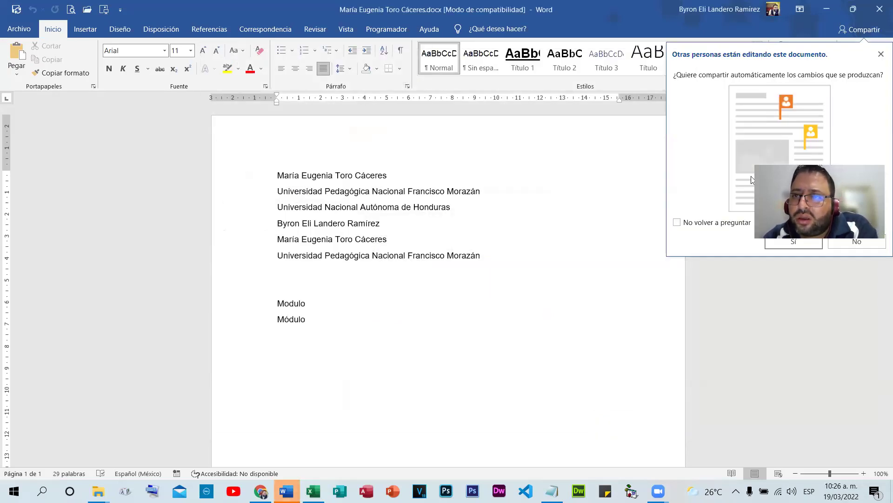
# Step: Dismiss the sharing and update notices, restart Word, and create a new blank document
pyautogui.click(800, 247)
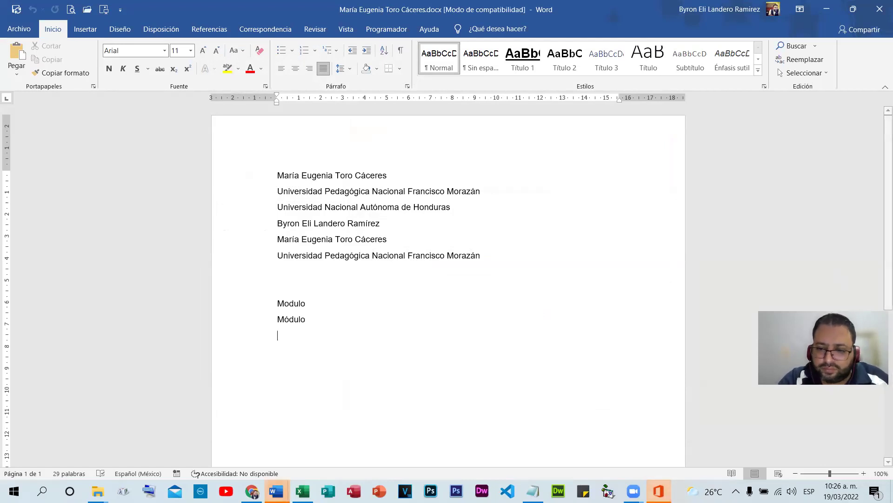
pyautogui.click(547, 317)
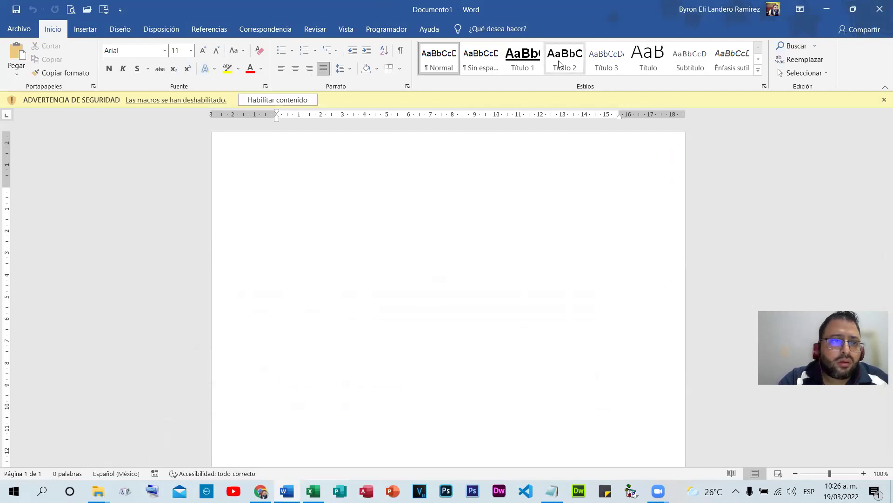
pyautogui.click(879, 9)
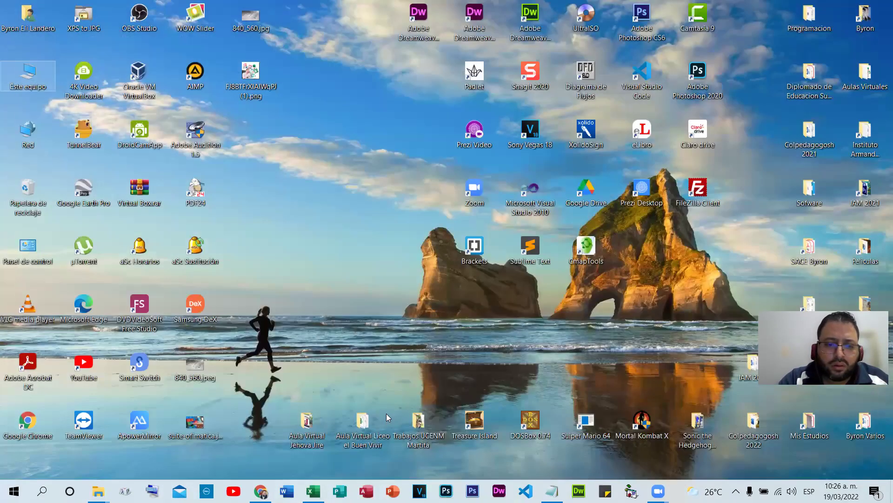
pyautogui.click(286, 491)
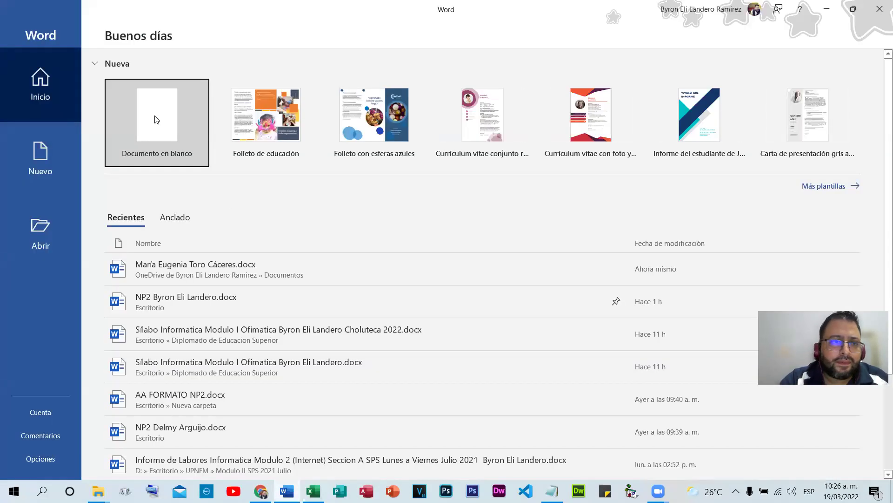
pyautogui.click(152, 113)
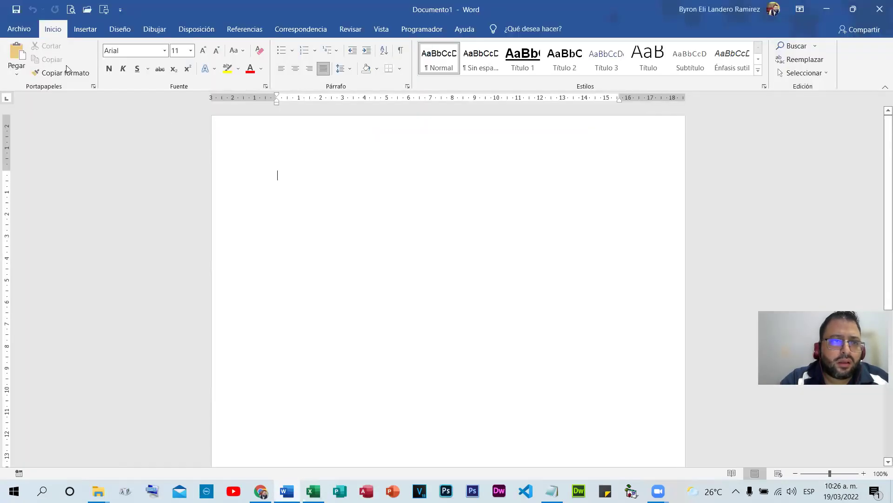
# Step: Bring up the Idioma language preferences in Word Options
pyautogui.click(14, 31)
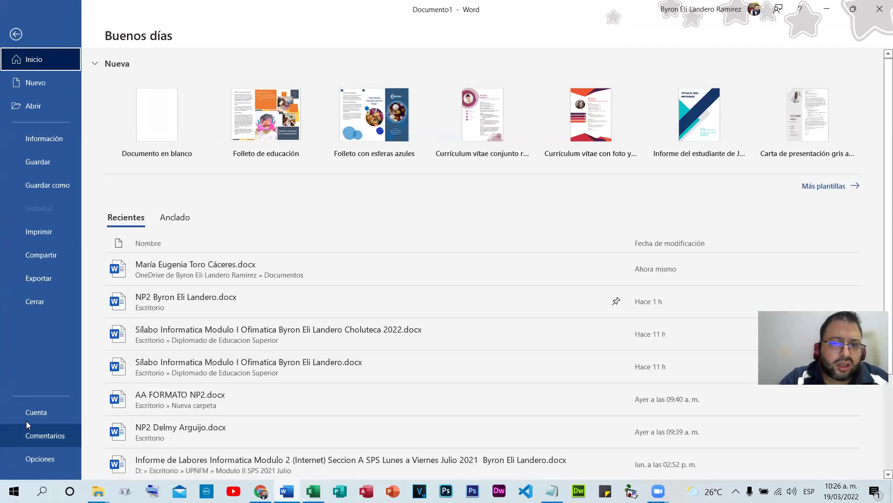
pyautogui.click(26, 460)
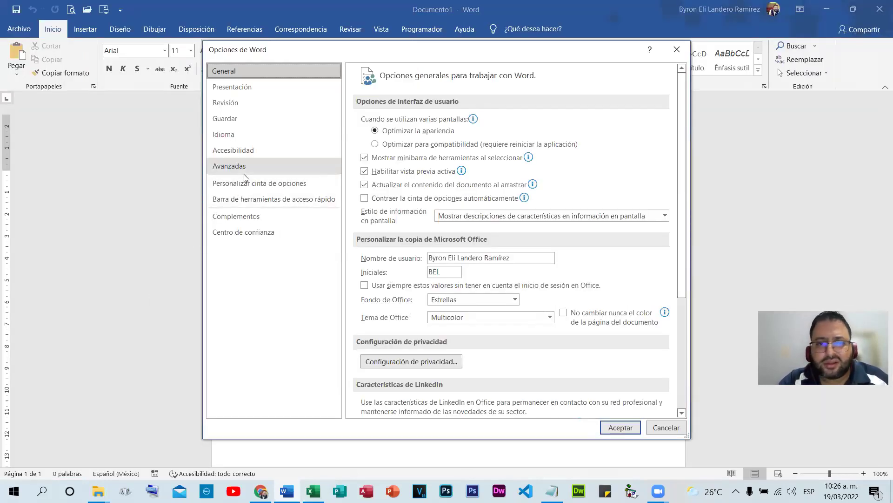
pyautogui.click(262, 110)
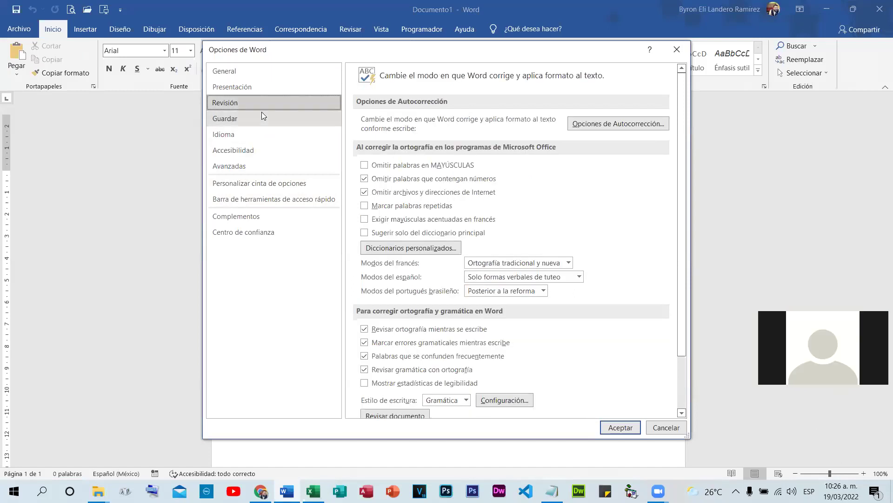
pyautogui.click(260, 133)
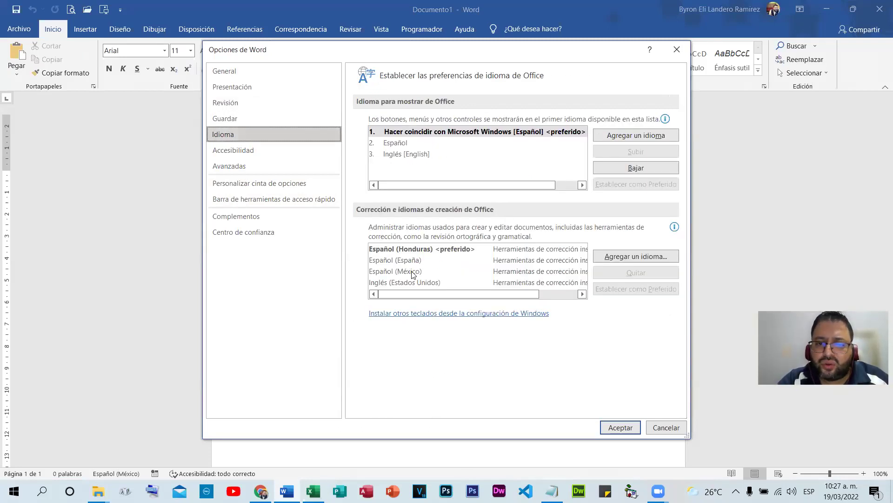
# Step: Make English (United States) the preferred editing language, apply it, and acknowledge the restart warning
pyautogui.click(400, 282)
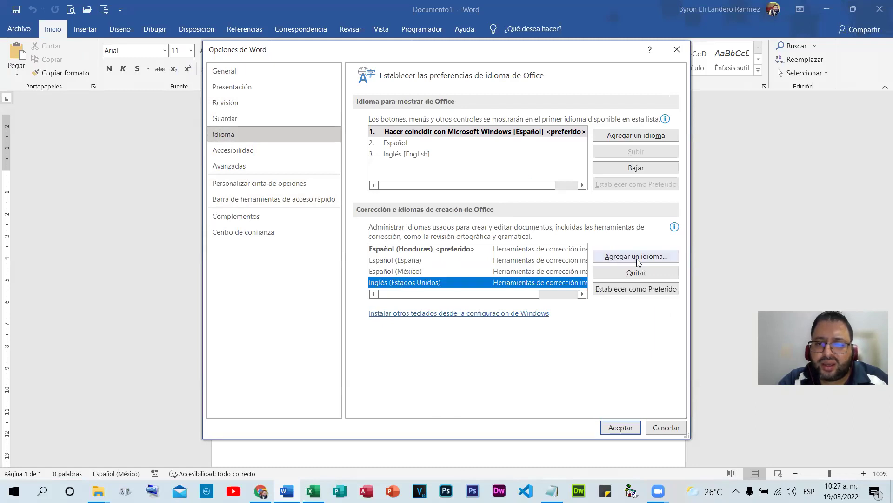
pyautogui.click(617, 294)
pyautogui.click(480, 293)
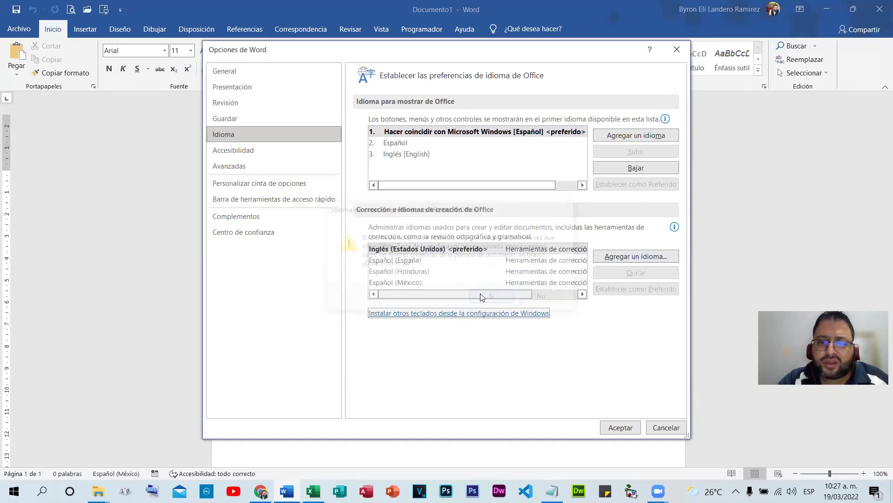
pyautogui.click(620, 427)
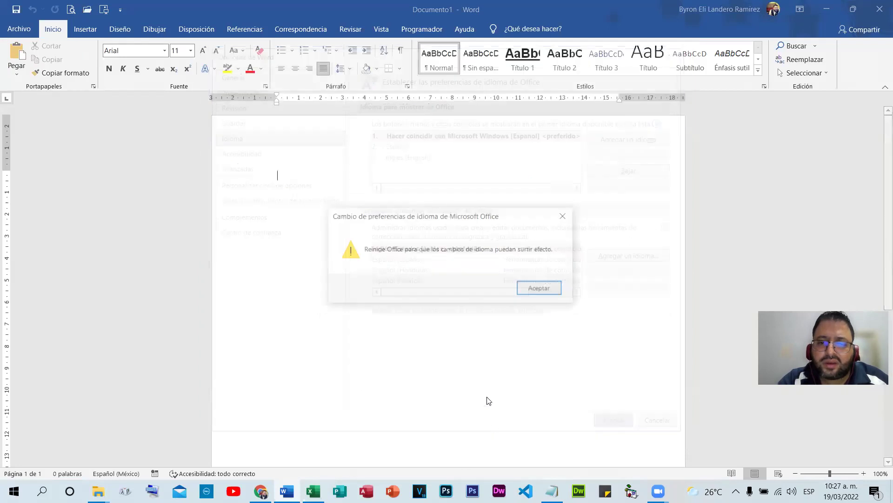
pyautogui.click(541, 289)
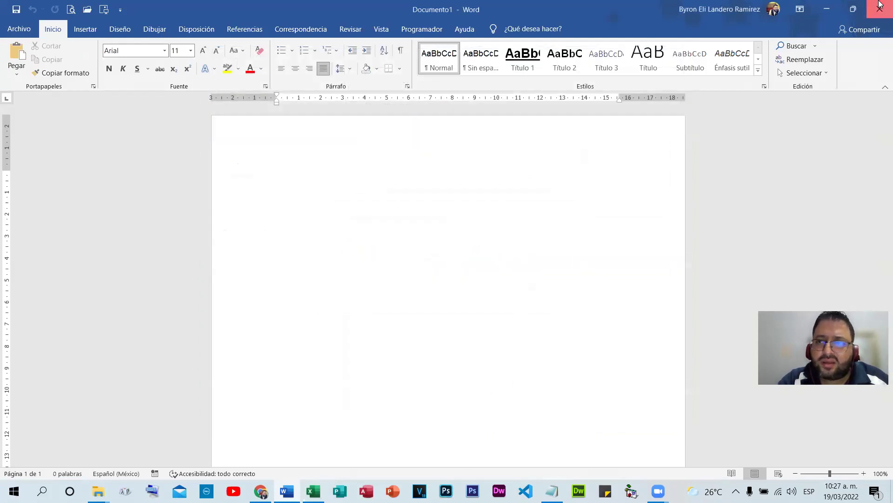
# Step: Restart Word and open a fresh blank document
pyautogui.click(879, 9)
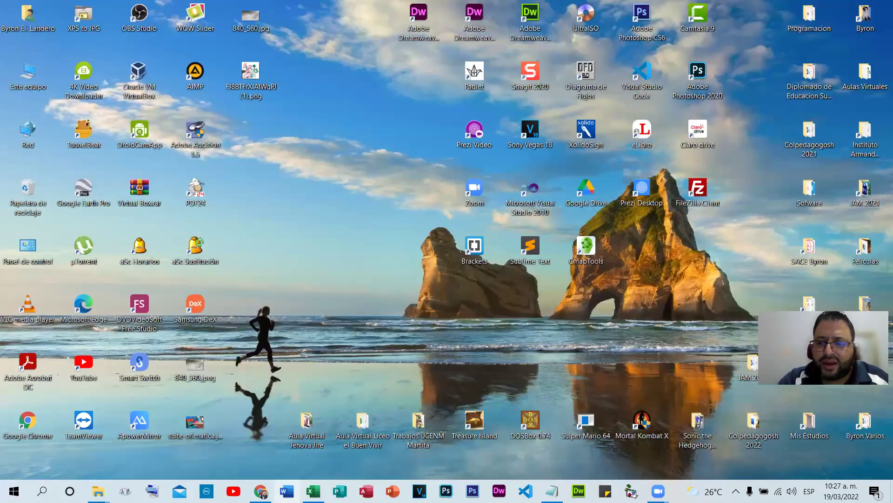
pyautogui.click(286, 490)
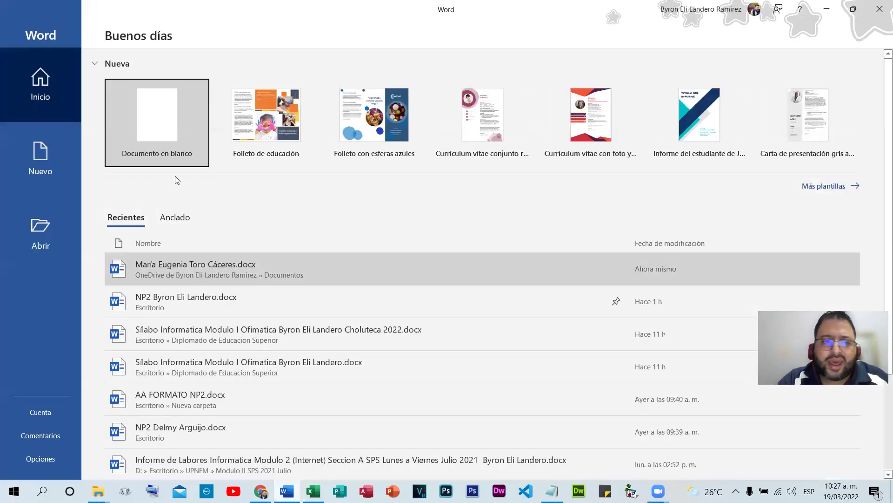
pyautogui.click(166, 133)
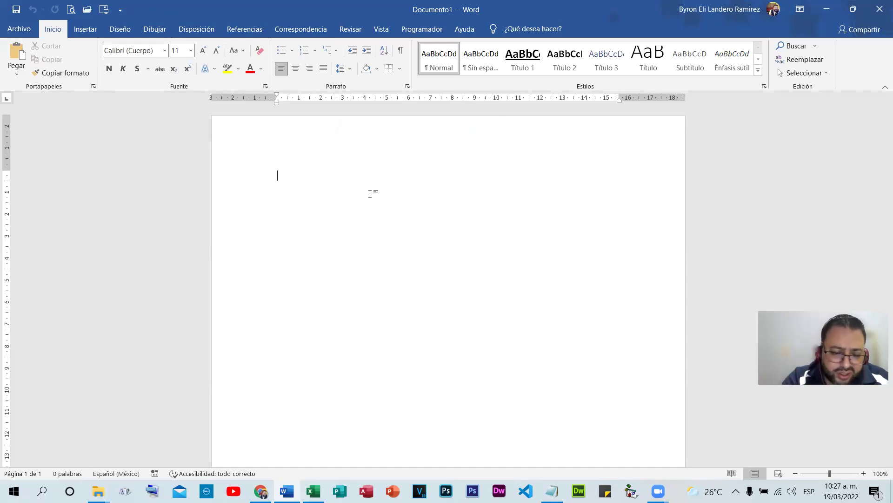
# Step: Type 'Hola como estas' on its own line and select Inglés (Estados Unidos) in the language options
pyautogui.write('Hola como ')
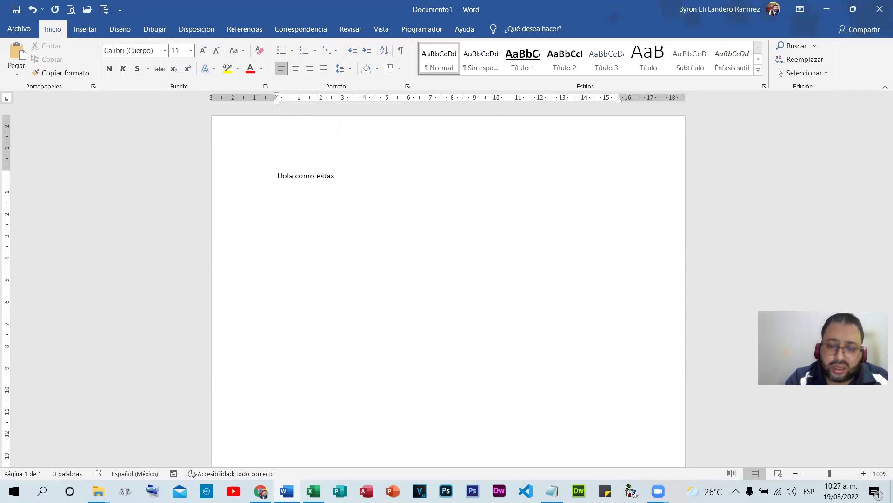
pyautogui.write('estas')
pyautogui.press('Return')
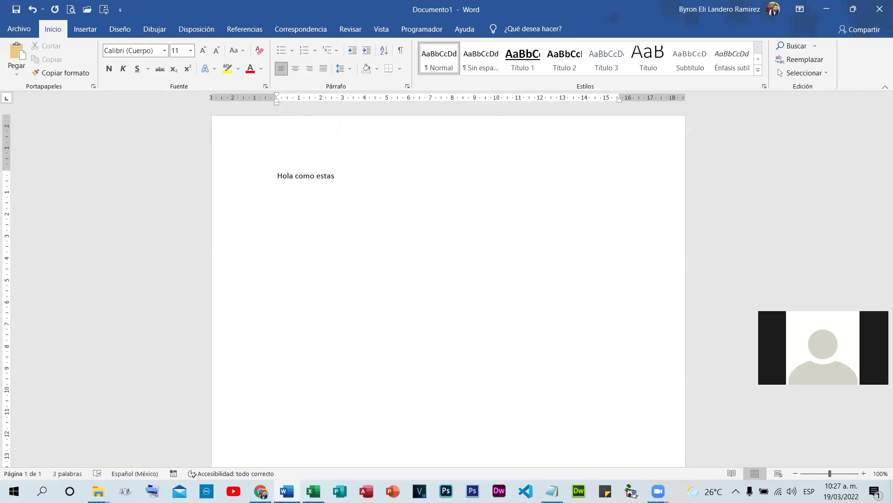
pyautogui.click(18, 29)
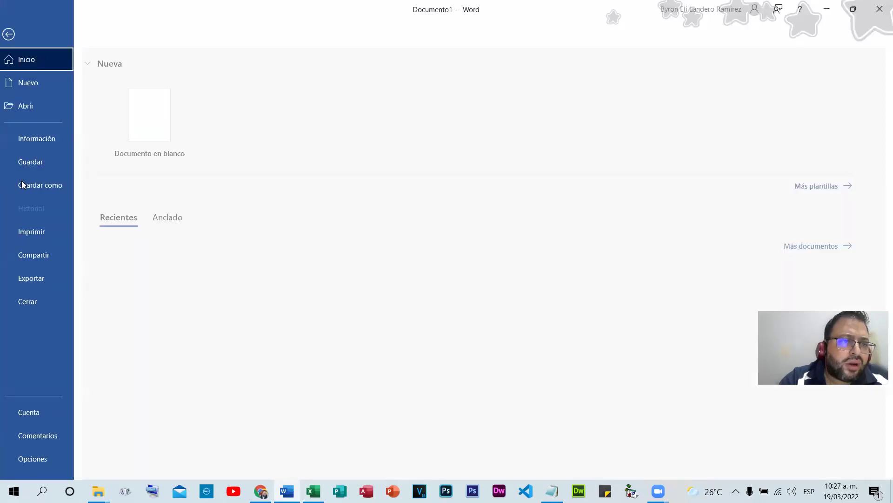
pyautogui.click(46, 459)
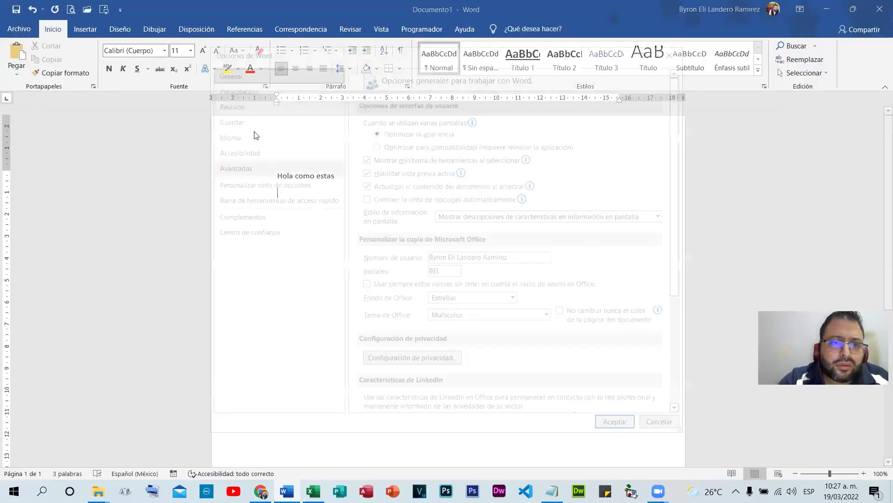
pyautogui.click(266, 134)
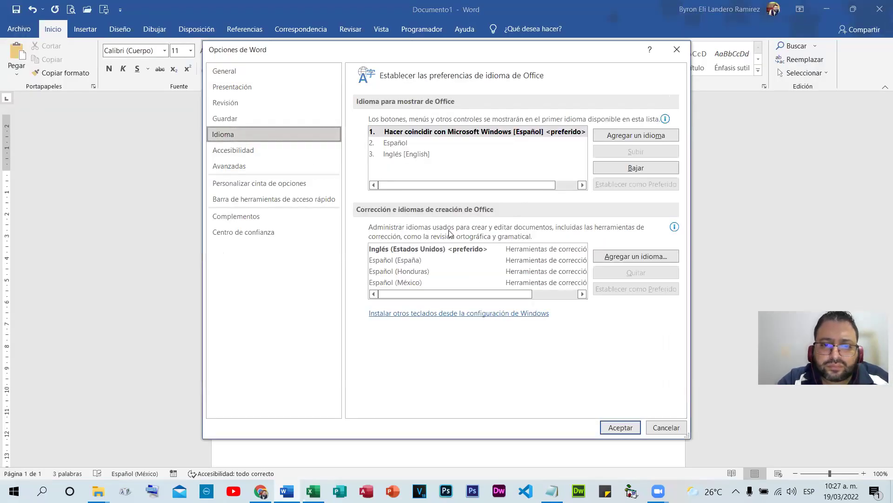
pyautogui.click(440, 251)
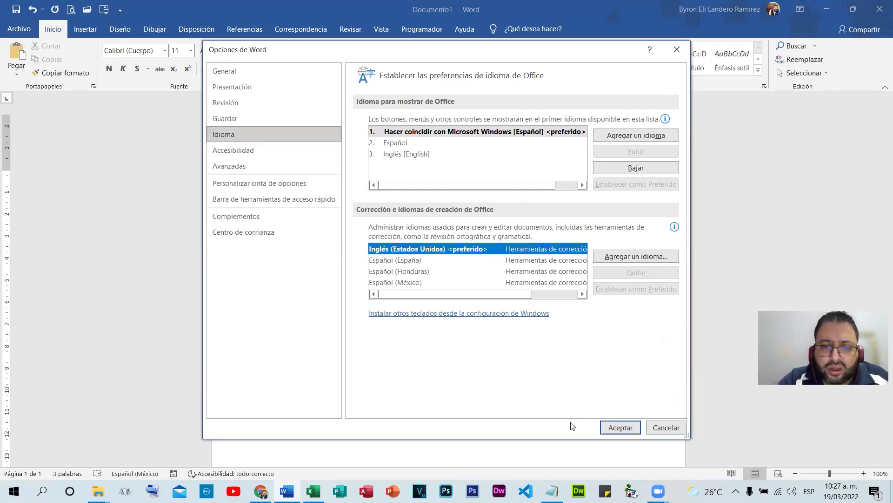
pyautogui.click(621, 427)
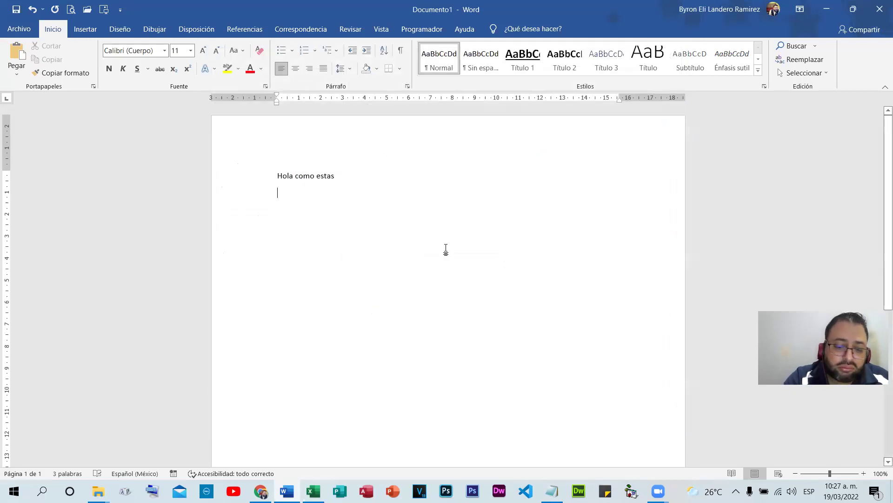
# Step: Type 'How' on the next line and review its AutoCorrect suggestions
pyautogui.write('ho')
pyautogui.write('ow')
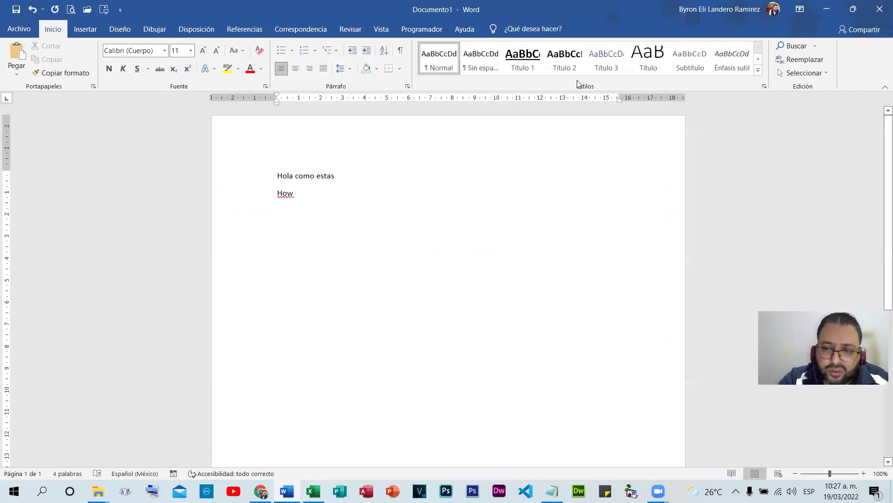
pyautogui.click(294, 203)
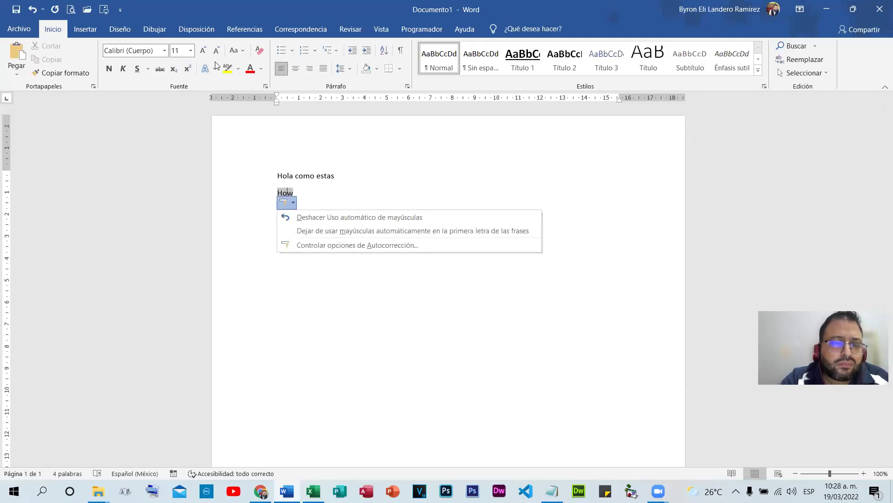
pyautogui.click(18, 29)
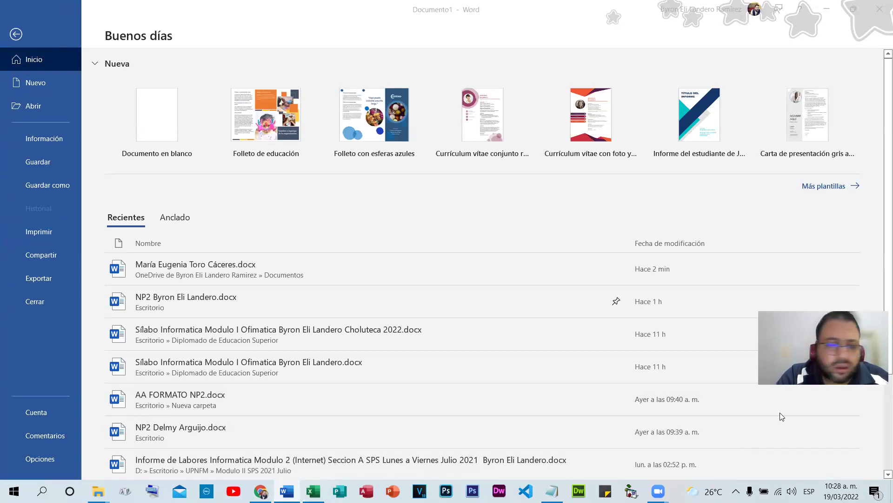
# Step: Select Inglés (Estados Unidos) in the Idioma language options and confirm
pyautogui.click(40, 459)
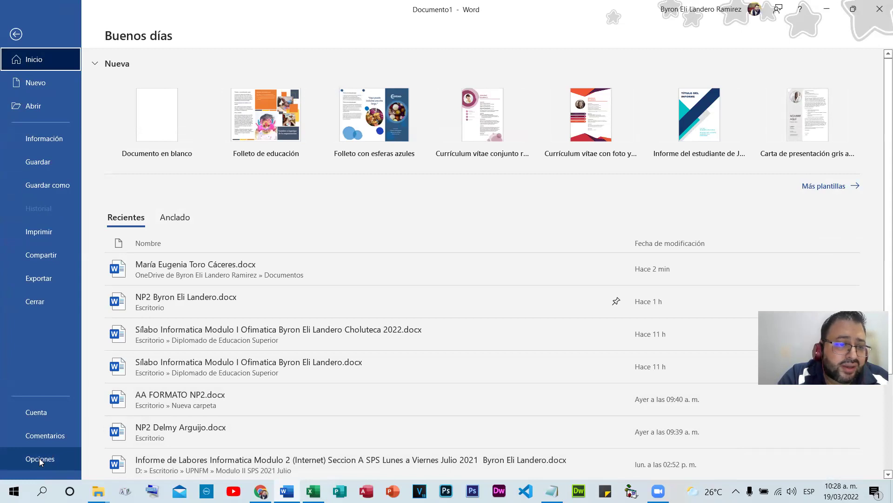
pyautogui.click(40, 459)
pyautogui.click(283, 137)
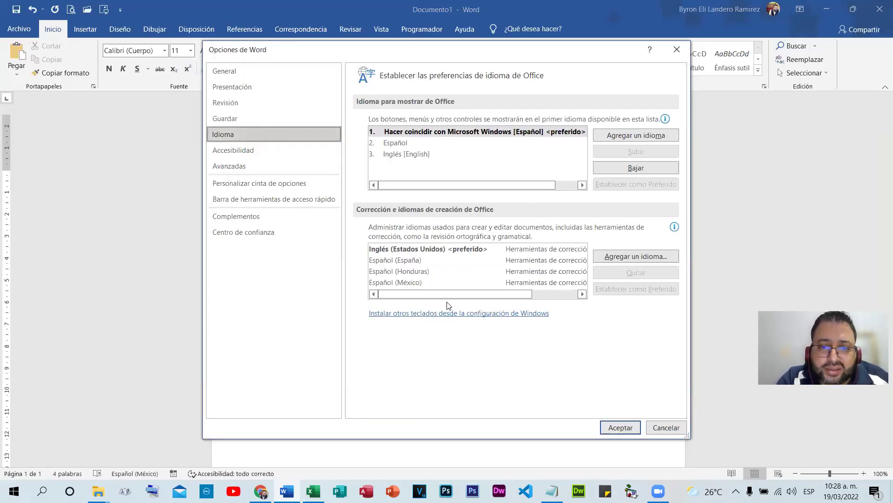
pyautogui.click(429, 250)
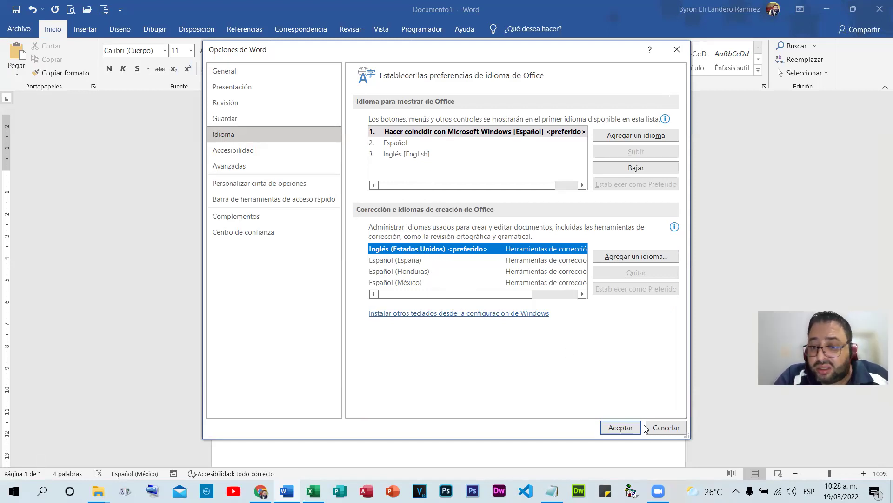
pyautogui.click(611, 428)
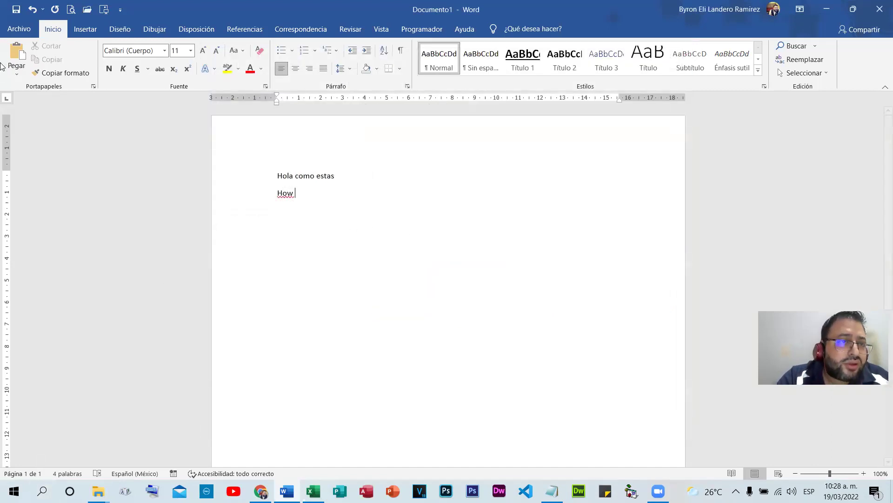
# Step: Make English the preferred display language, then close Word without saving to restart it
pyautogui.click(19, 29)
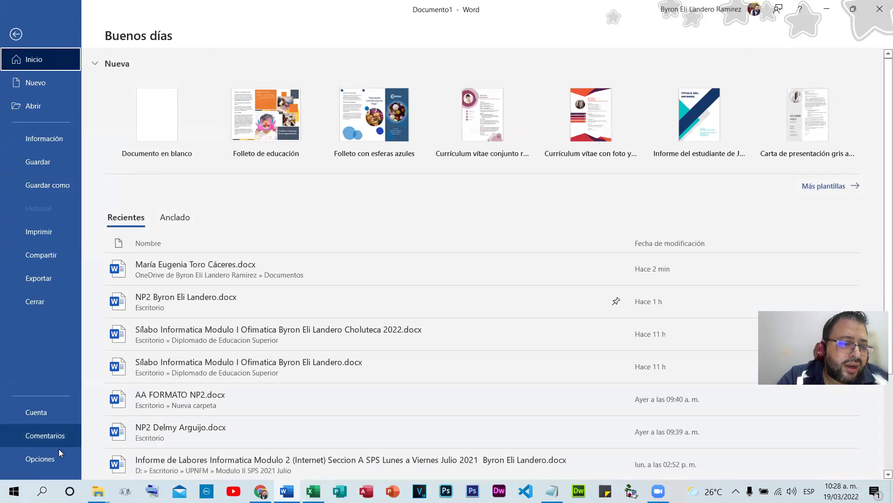
pyautogui.click(18, 459)
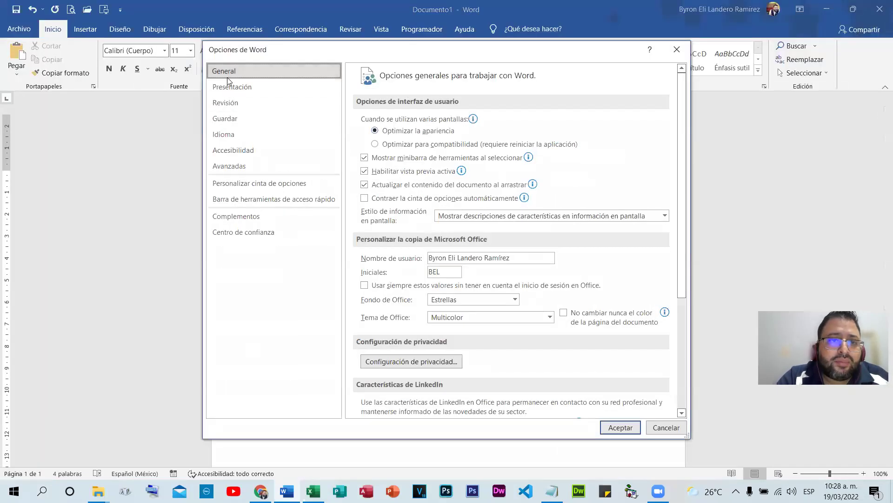
pyautogui.click(234, 132)
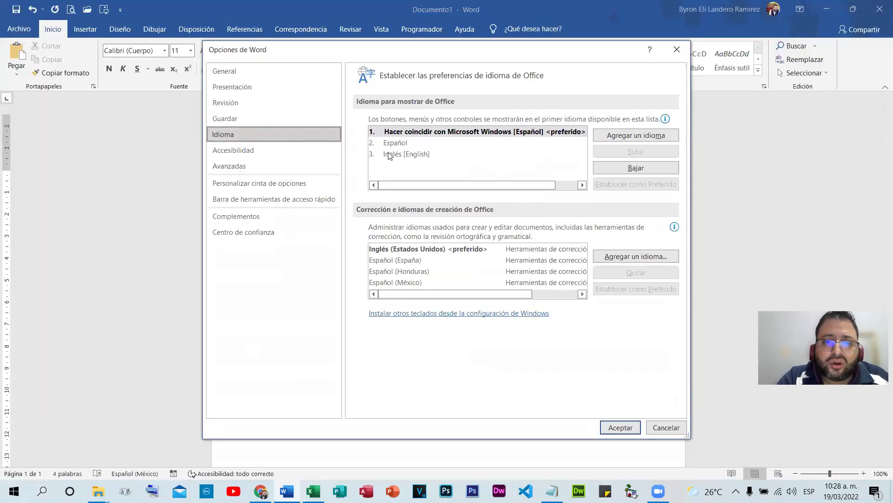
pyautogui.click(402, 153)
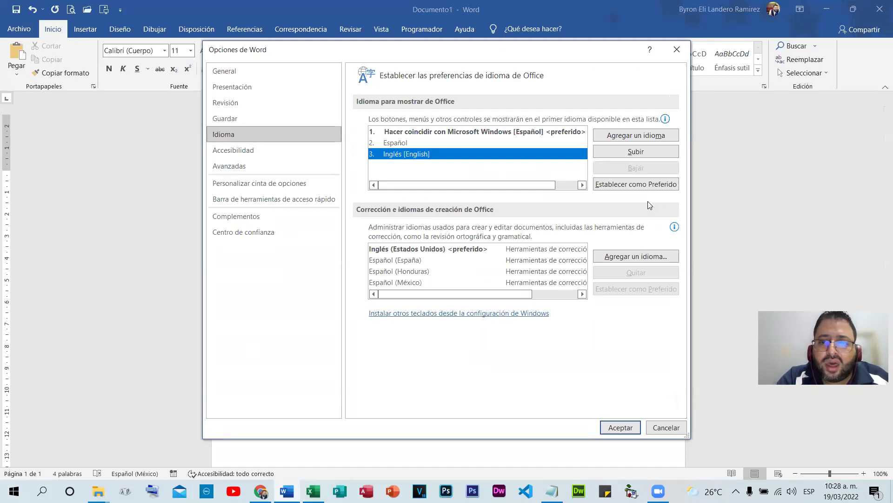
pyautogui.click(634, 184)
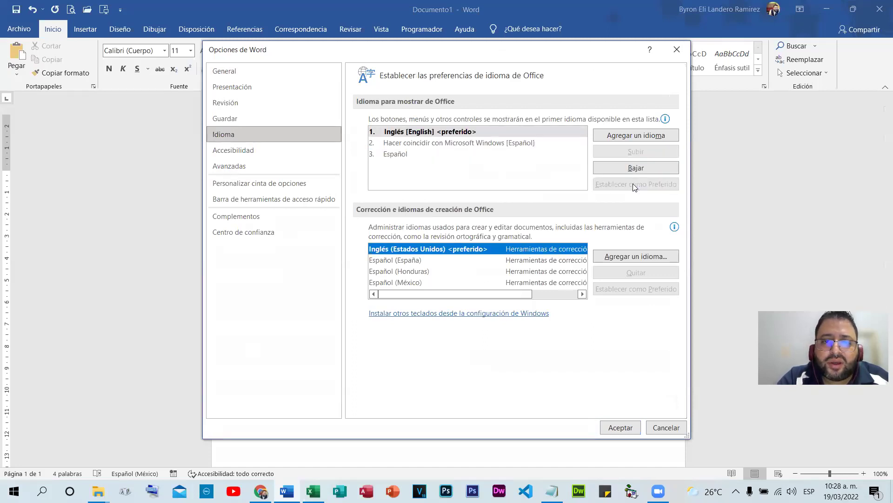
pyautogui.click(621, 427)
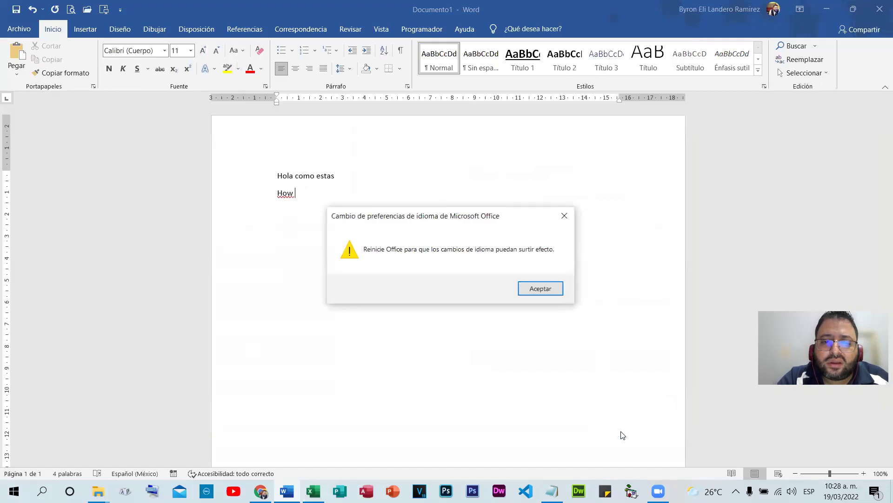
pyautogui.click(535, 289)
pyautogui.click(879, 5)
pyautogui.click(465, 309)
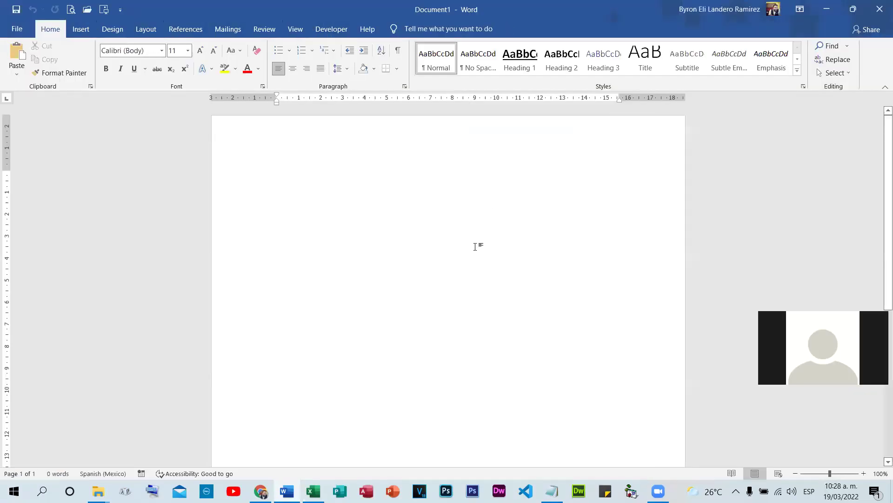
# Step: Type 'How' on a new line and check its spelling suggestions
pyautogui.write('hoe')
pyautogui.press('Return')
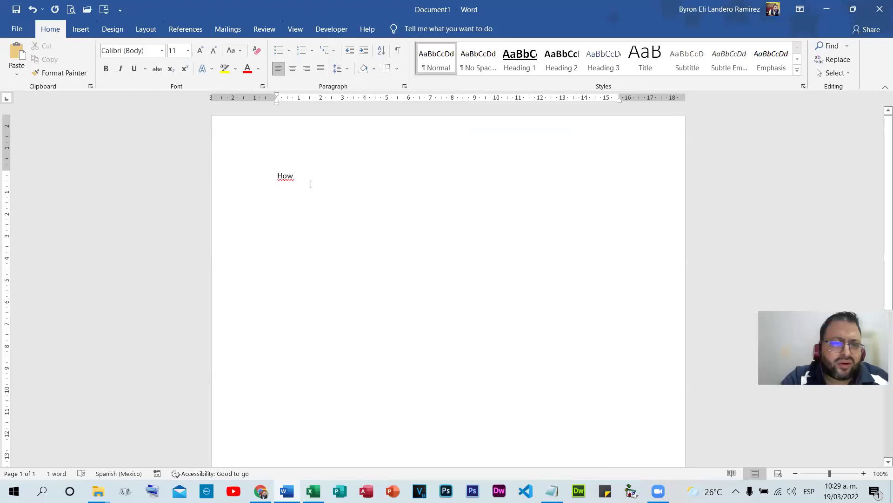
pyautogui.rightClick(284, 174)
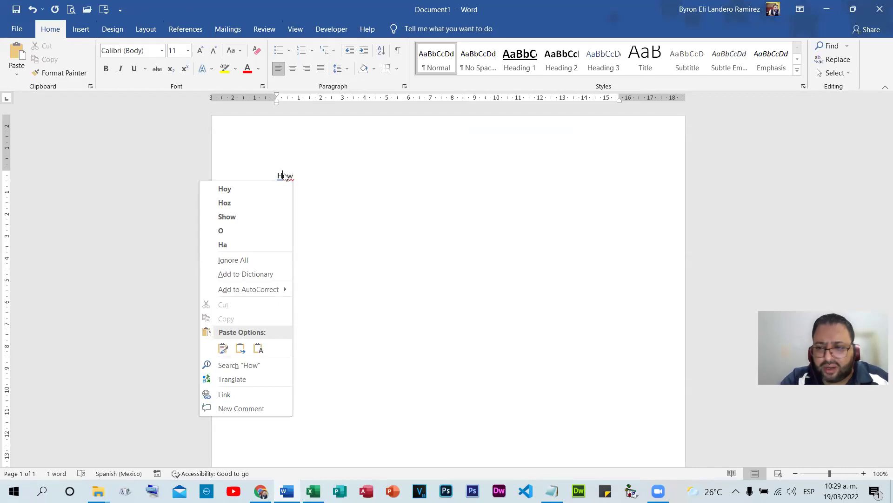
pyautogui.click(345, 188)
# Step: Switch the text's proofing language to English (United States) and type 'are'
pyautogui.moveTo(278, 183)
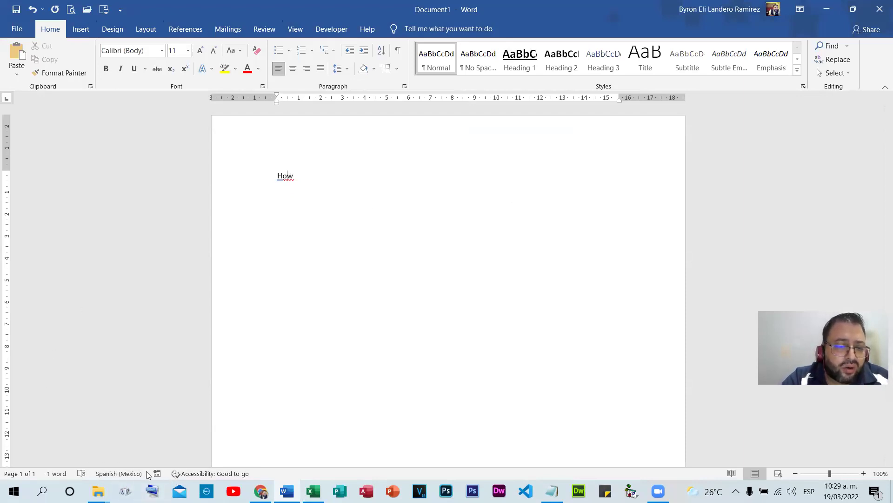
pyautogui.click(100, 477)
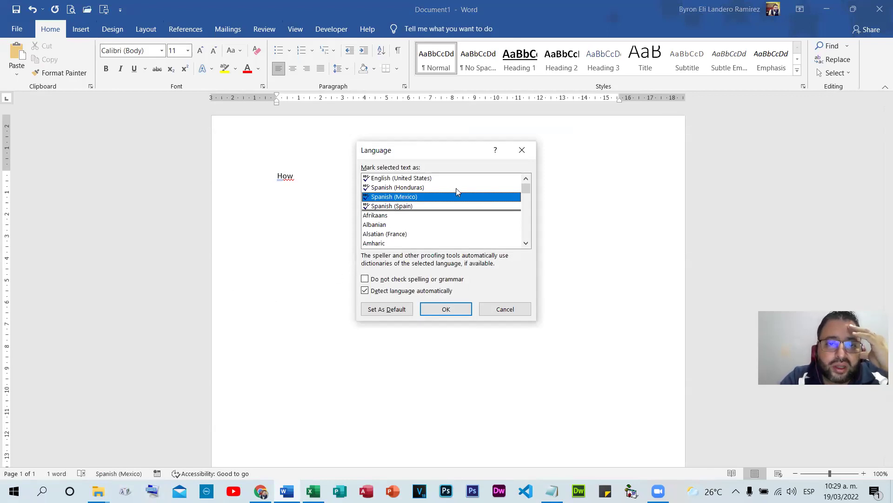
pyautogui.click(391, 178)
pyautogui.click(448, 309)
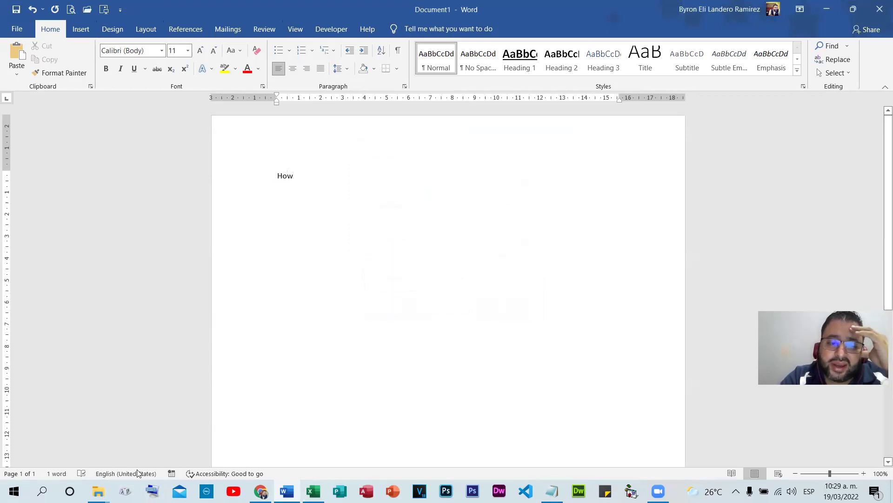
pyautogui.write('are')
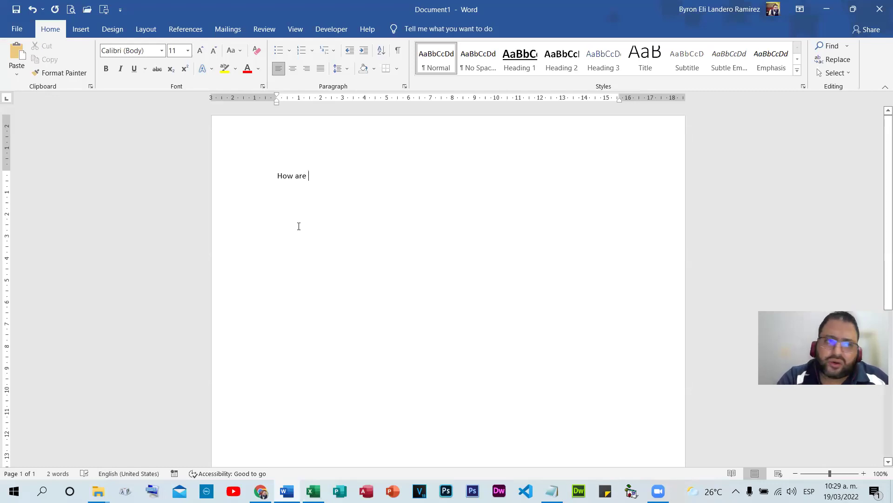
# Step: Make Spanish the preferred display language in the Language options
pyautogui.click(17, 28)
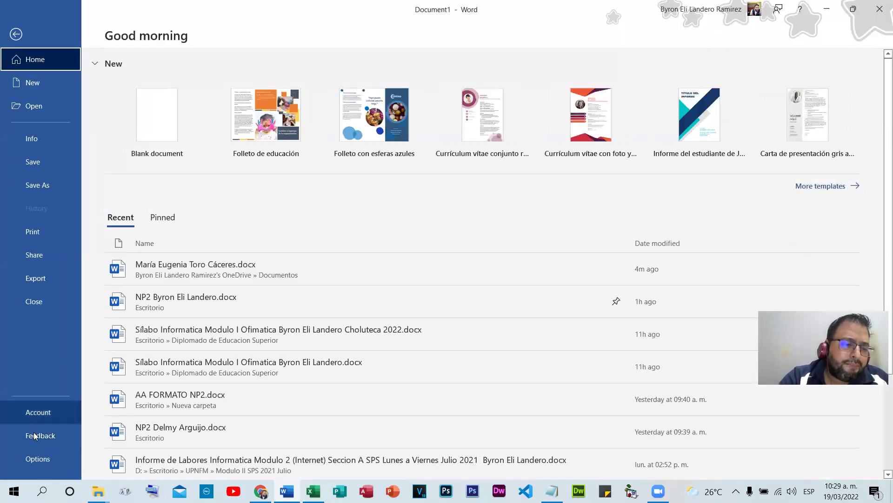
pyautogui.click(37, 458)
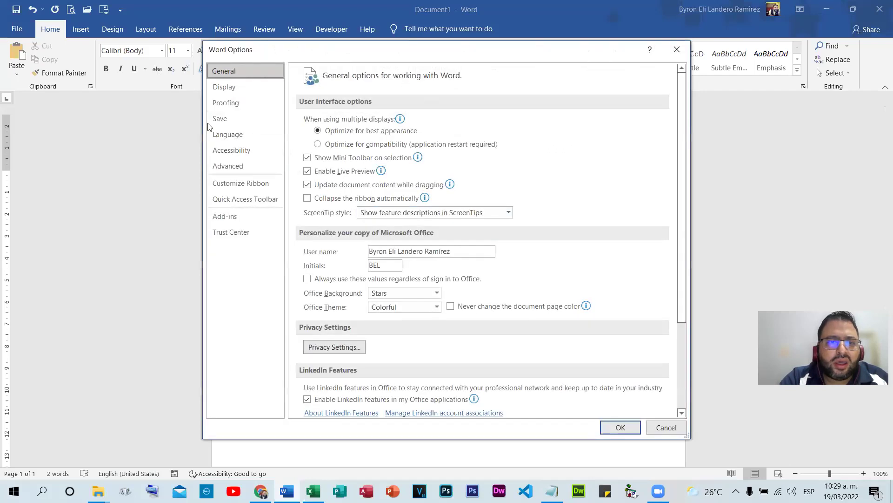
pyautogui.click(240, 131)
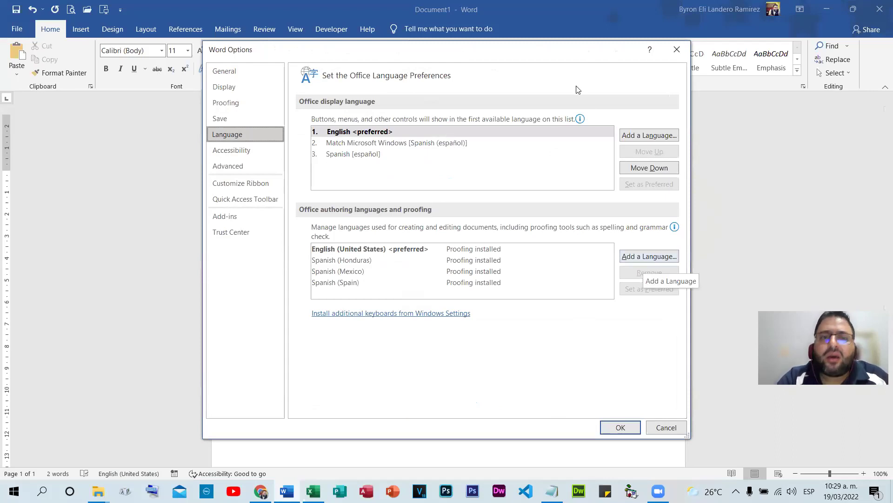
pyautogui.click(372, 154)
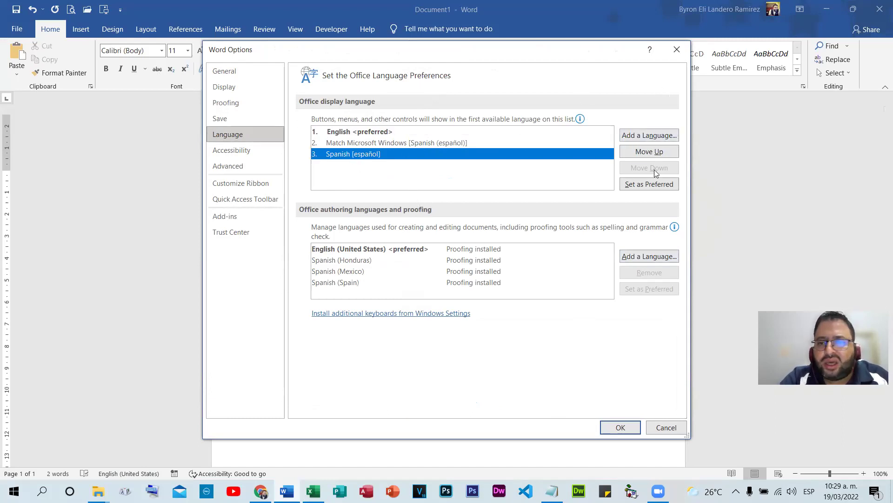
pyautogui.click(645, 188)
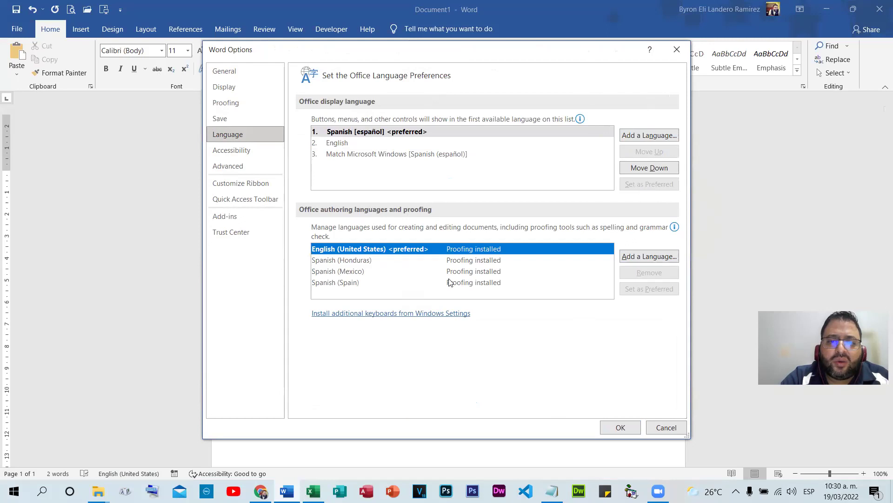
# Step: Set Spanish (Honduras) as the preferred authoring language, accept the warning, and apply
pyautogui.click(364, 261)
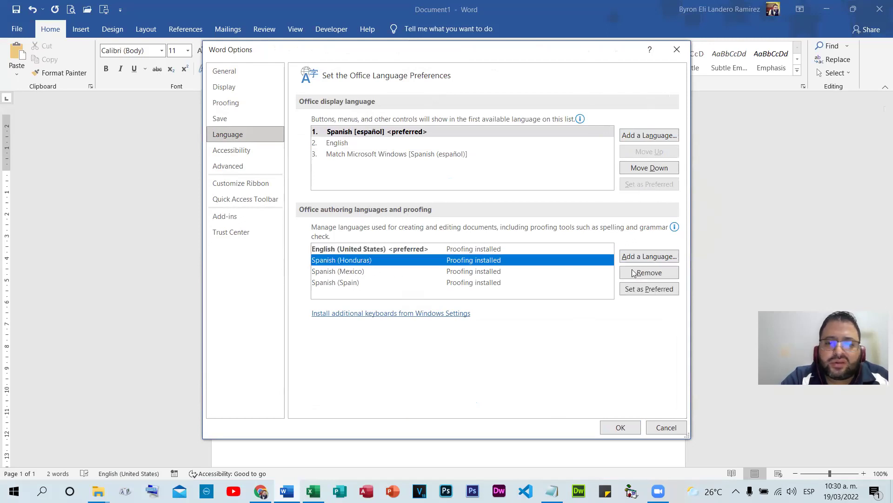
pyautogui.click(649, 288)
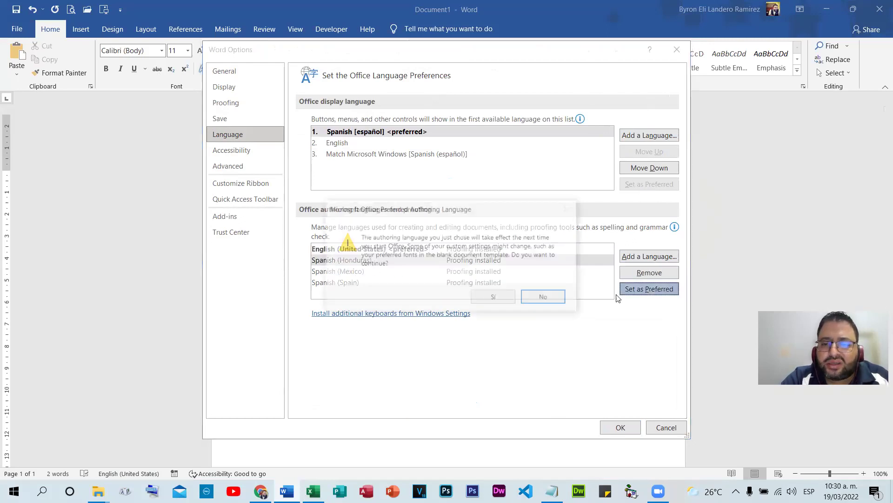
pyautogui.click(495, 299)
pyautogui.click(614, 424)
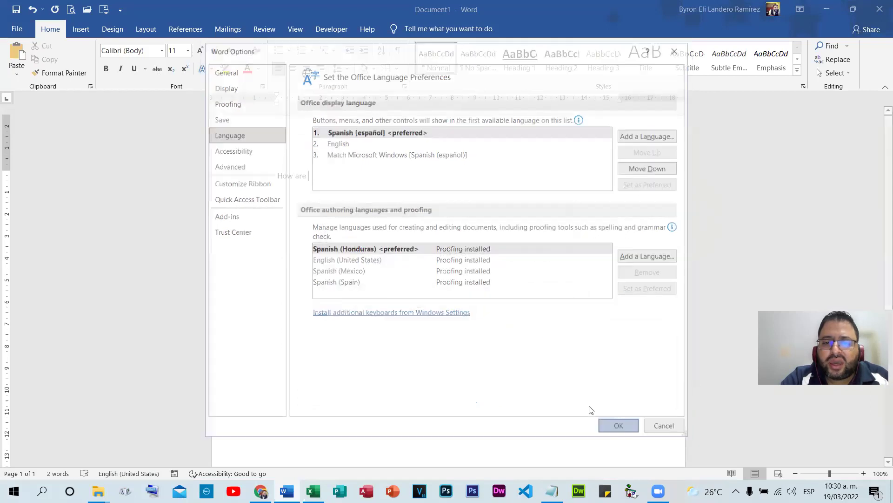
# Step: Close Word without saving the test text and relaunch it
pyautogui.click(540, 288)
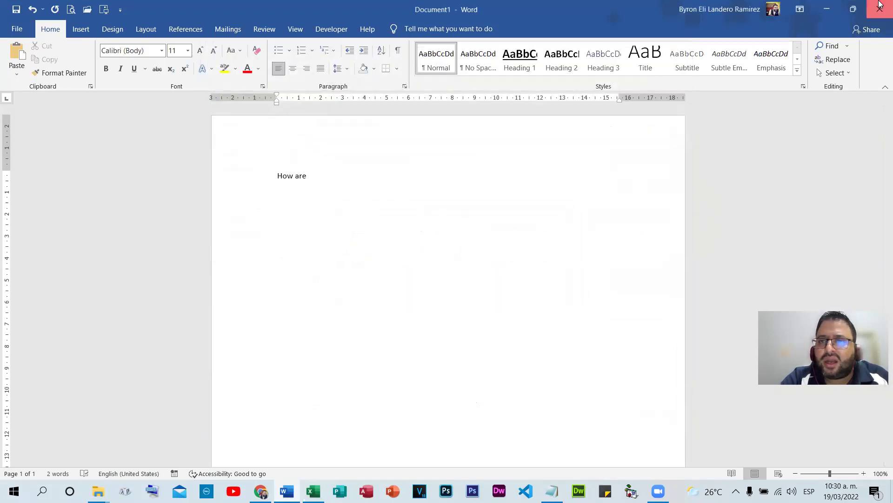
pyautogui.click(880, 10)
pyautogui.click(496, 308)
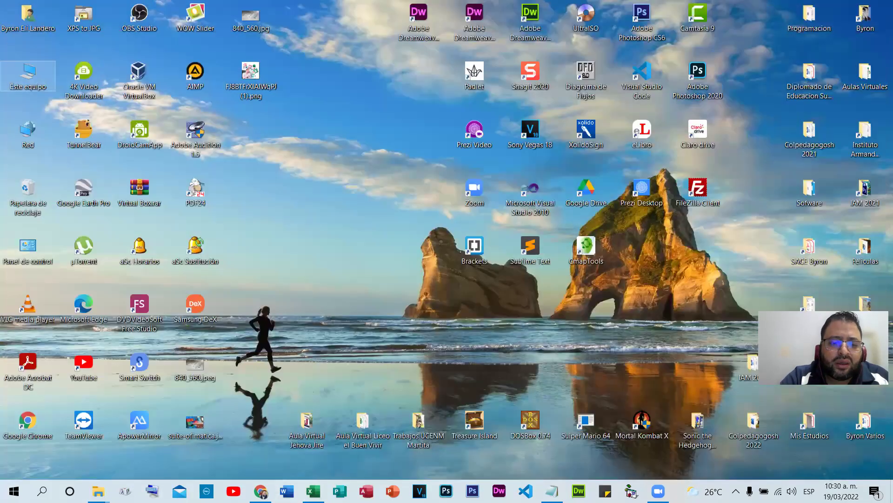
pyautogui.click(287, 491)
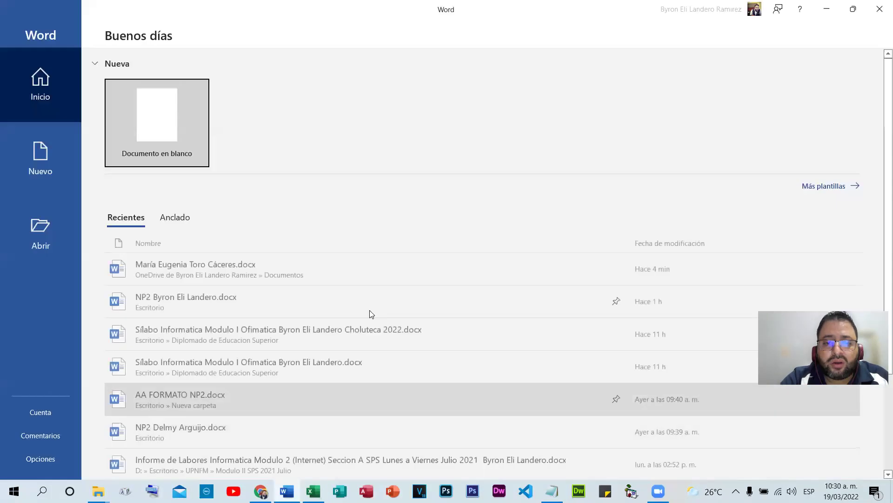
# Step: Start a blank document, type and erase a test 'hola', and show the Archivo page
pyautogui.click(165, 110)
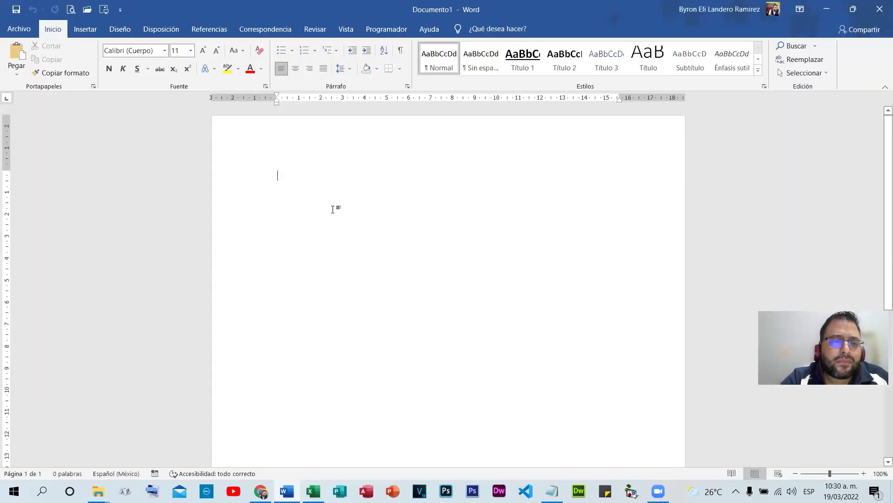
pyautogui.write('hola')
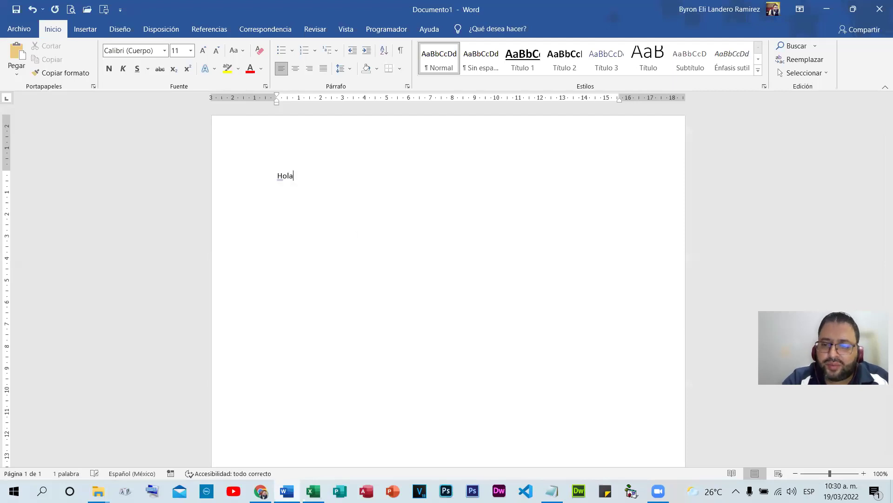
pyautogui.press('BackSpace')
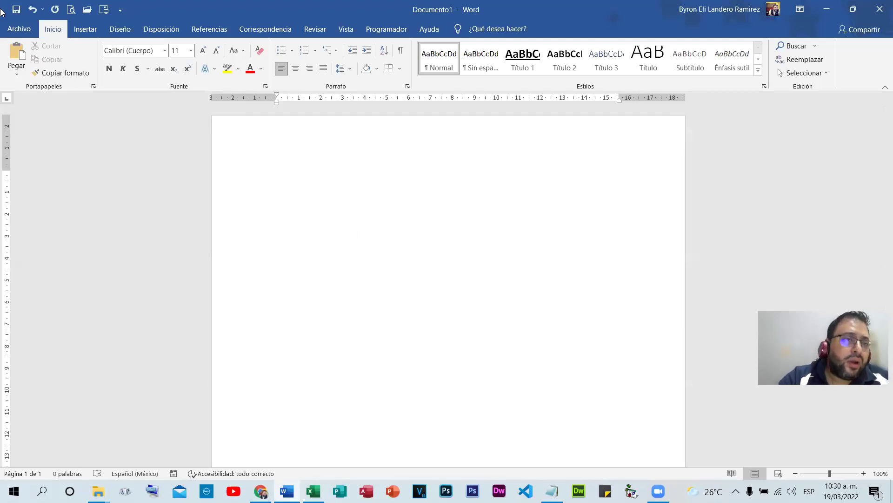
pyautogui.click(19, 29)
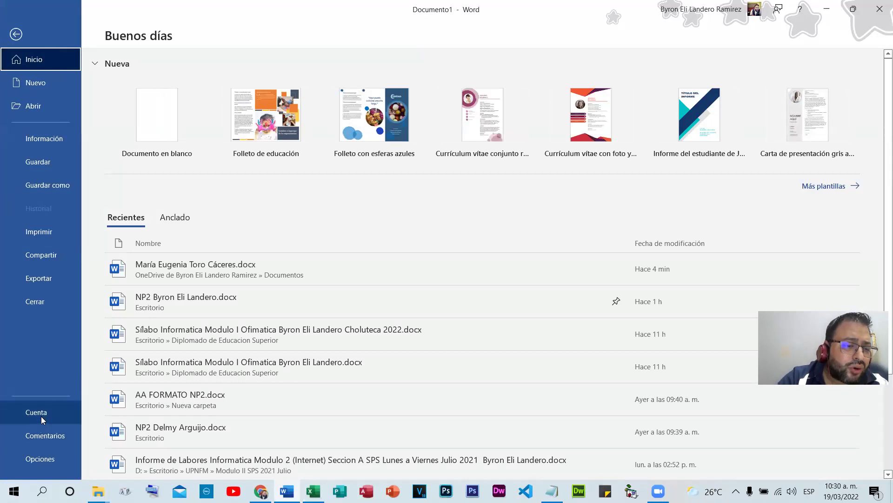
# Step: Review the Revisión proofing settings and the custom dictionaries list, cancelling both unchanged
pyautogui.click(40, 459)
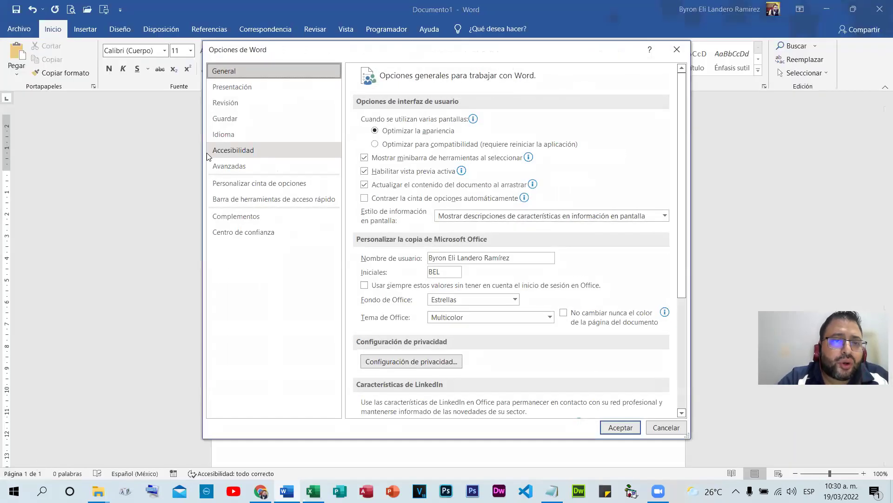
pyautogui.click(235, 97)
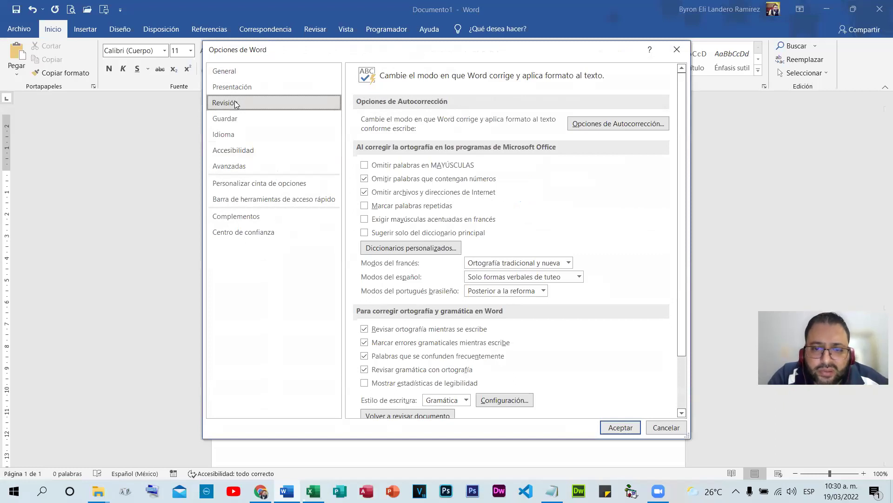
pyautogui.scroll(-2, 483, 233)
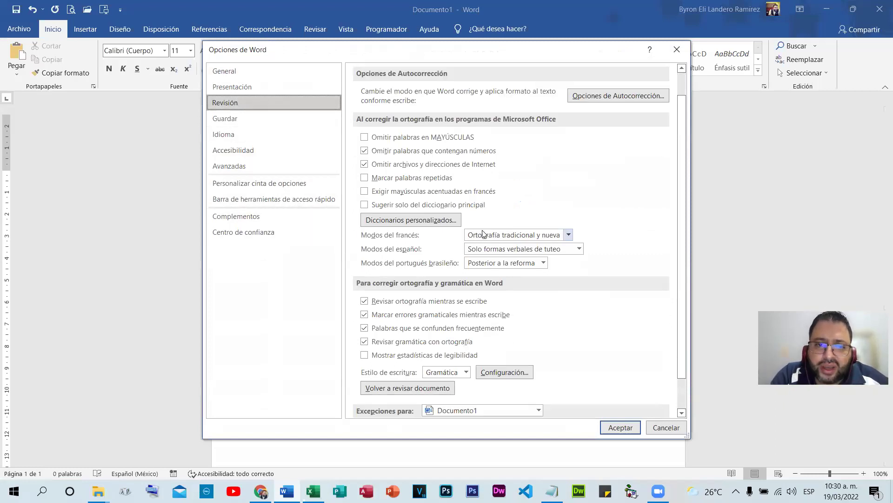
pyautogui.scroll(-2, 486, 229)
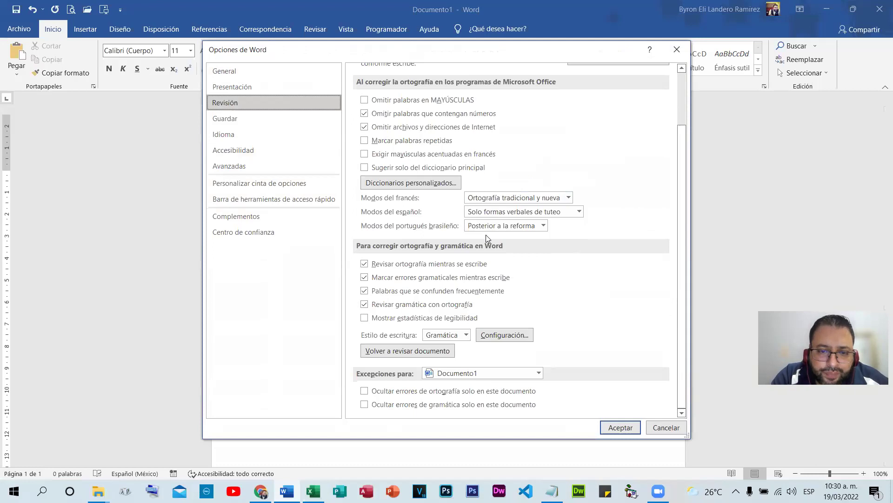
pyautogui.scroll(2, 495, 236)
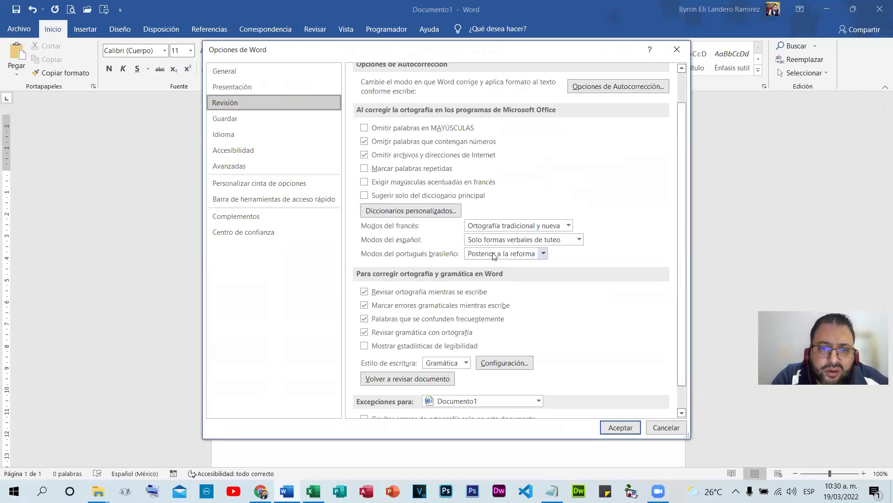
pyautogui.scroll(2, 494, 255)
pyautogui.click(402, 241)
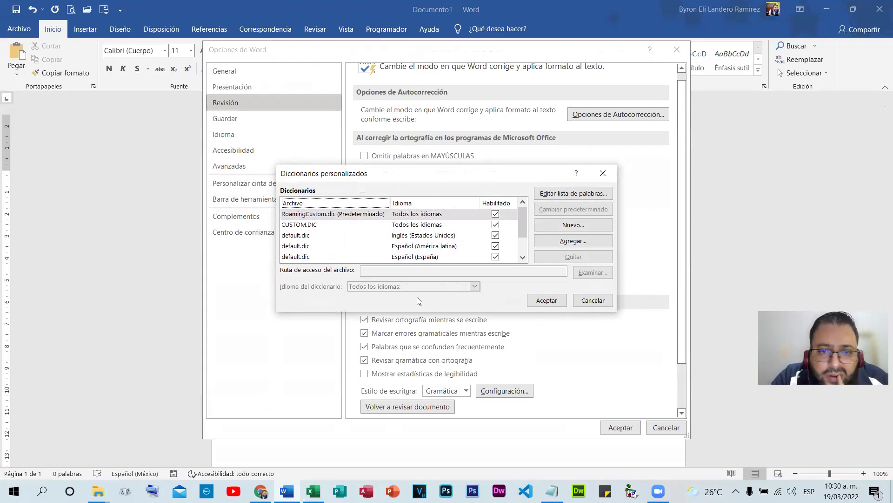
pyautogui.scroll(-2, 448, 235)
pyautogui.scroll(2, 449, 232)
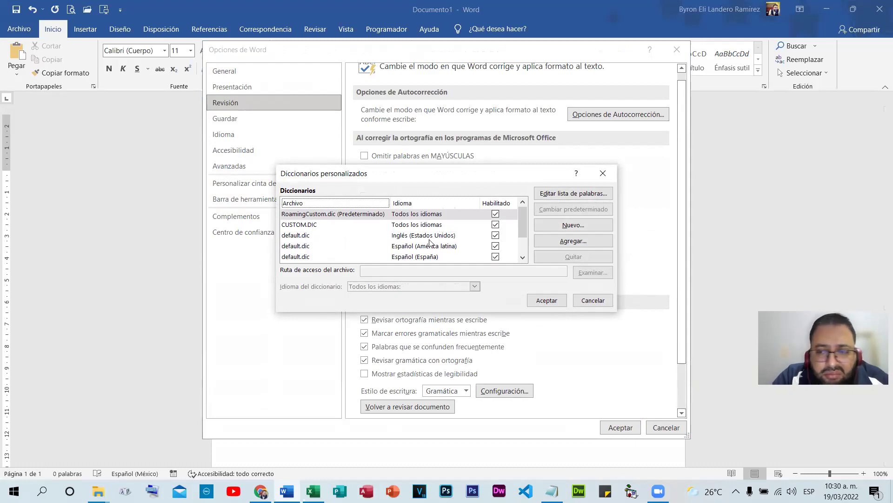
pyautogui.click(594, 300)
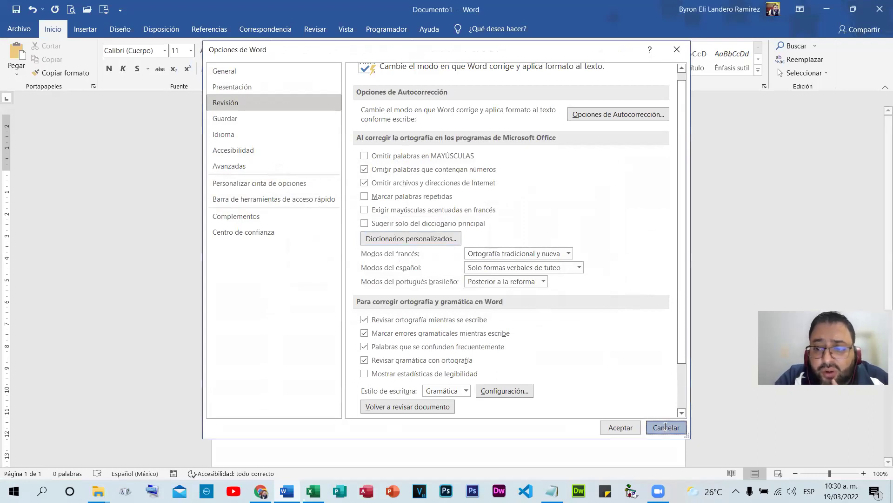
pyautogui.click(664, 426)
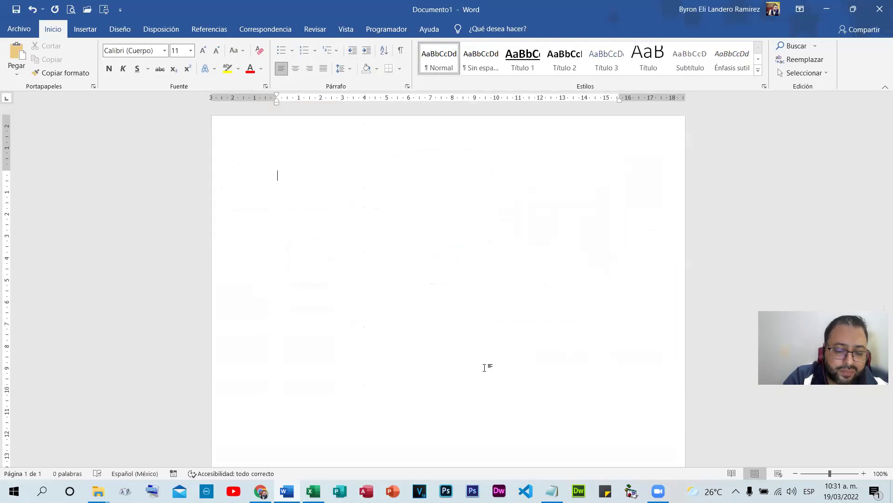
# Step: Type 'Hiw are you', then correct Hiw to How by hand after checking suggestions
pyautogui.write('Hiw are you?')
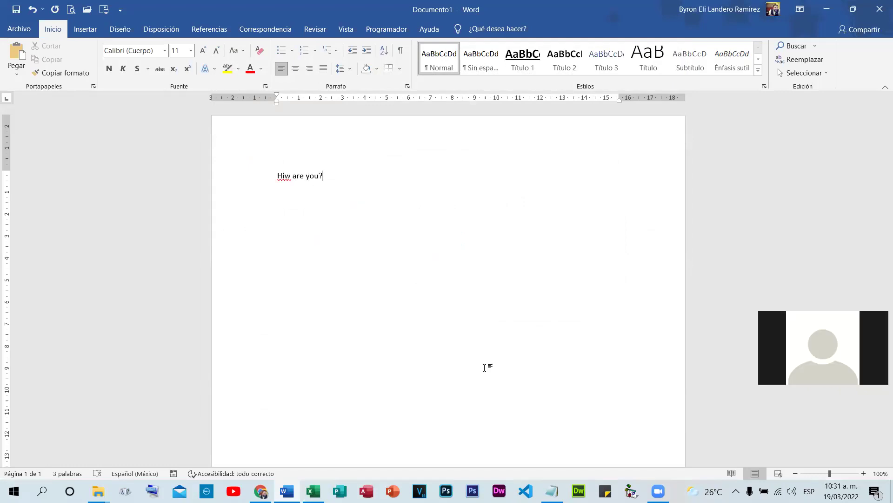
pyautogui.rightClick(287, 181)
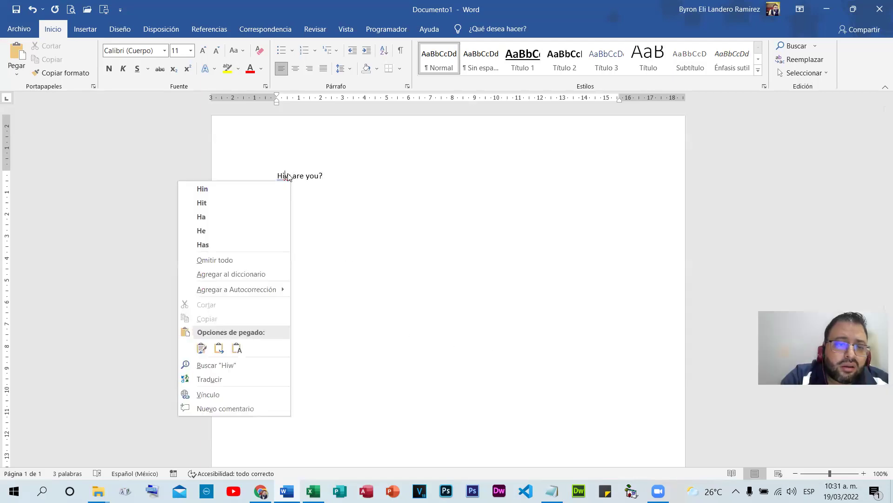
pyautogui.click(288, 174)
pyautogui.press('BackSpace')
pyautogui.write('o')
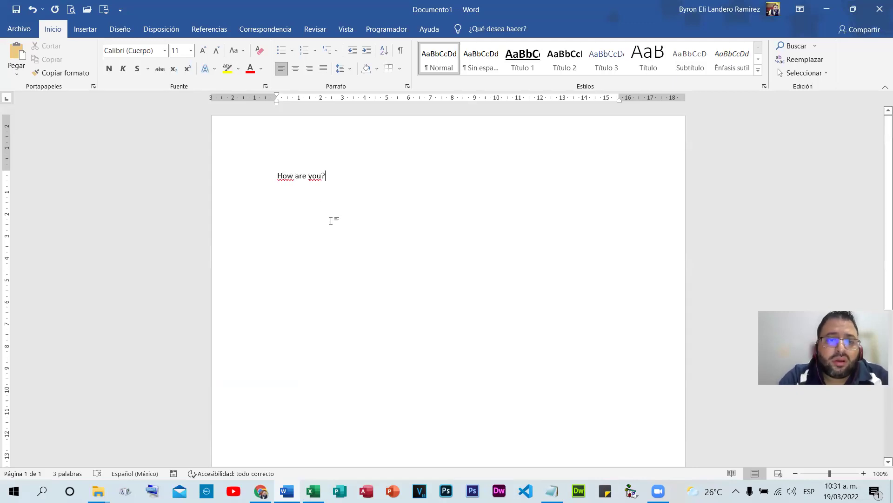
pyautogui.rightClick(286, 175)
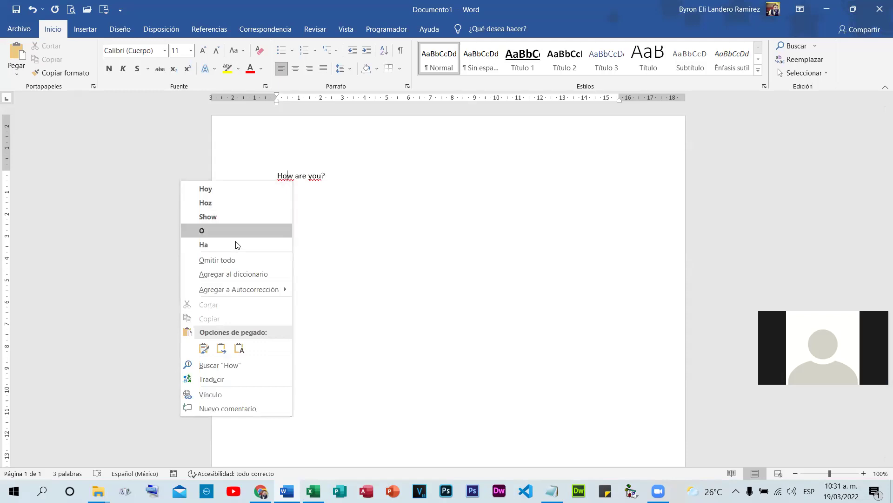
pyautogui.click(375, 249)
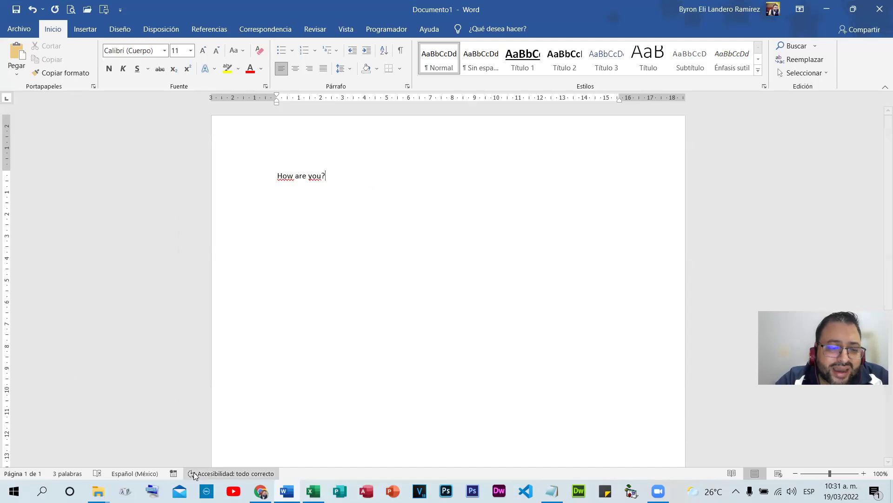
# Step: Set the proofing language at the cursor to Inglés (Estados Unidos)
pyautogui.click(130, 473)
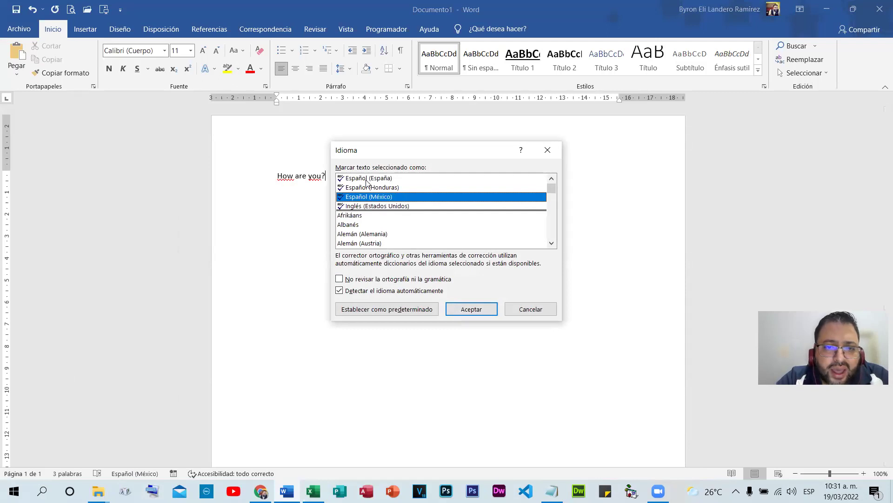
pyautogui.click(398, 206)
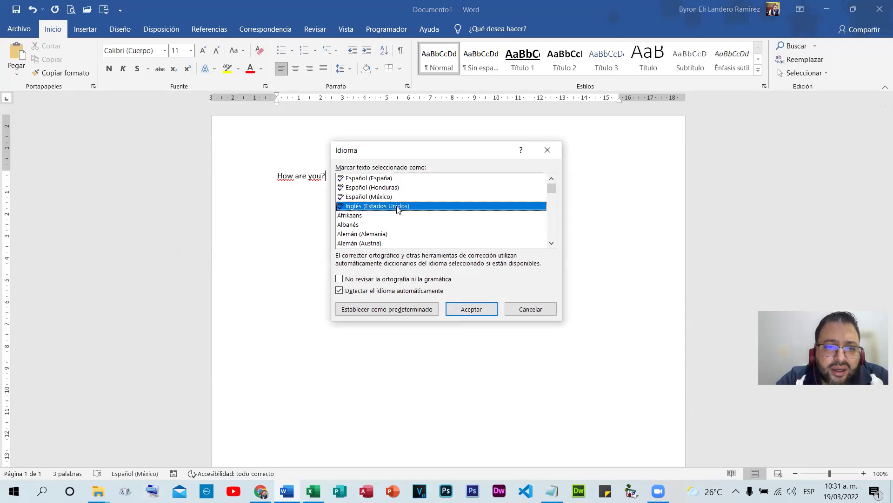
pyautogui.click(486, 312)
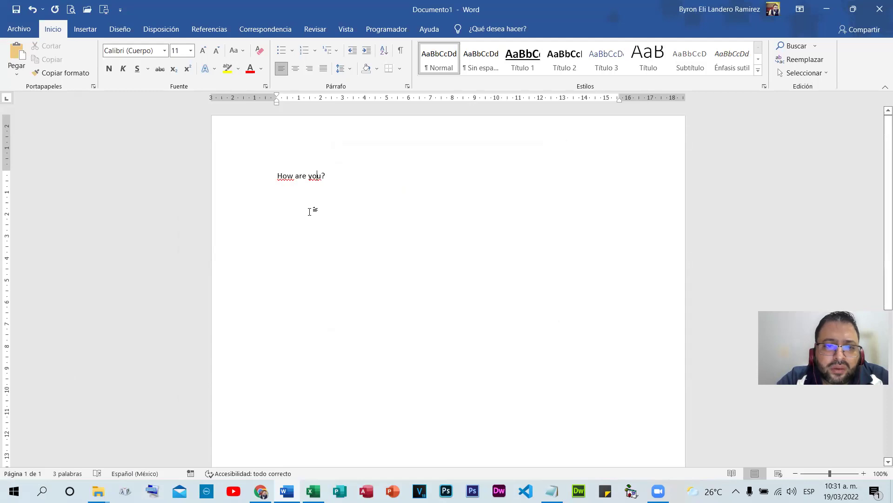
# Step: Mark the line 'How are you?' as Inglés (Estados Unidos) and delete the stray 'v' after it
pyautogui.click(253, 186)
pyautogui.click(153, 476)
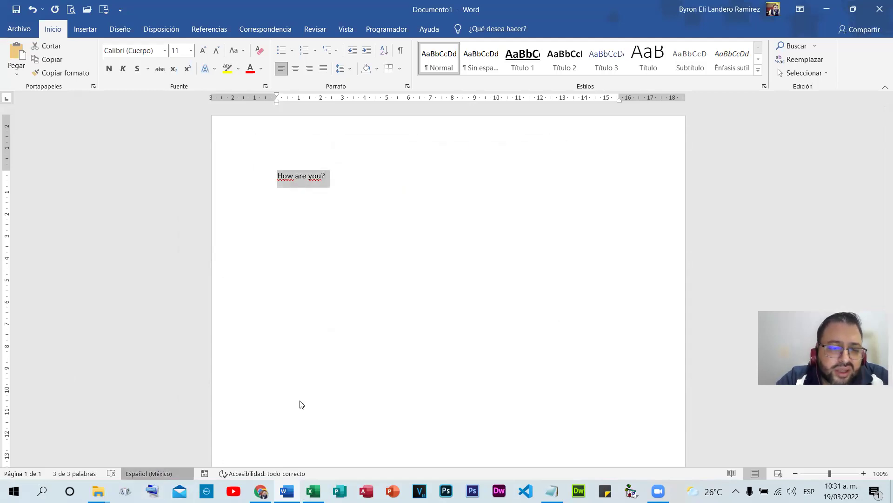
pyautogui.click(358, 205)
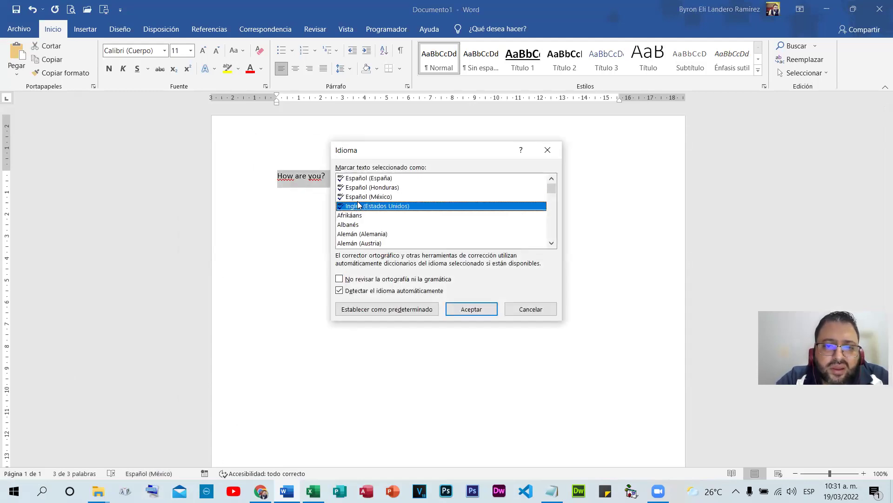
pyautogui.click(460, 306)
pyautogui.click(318, 185)
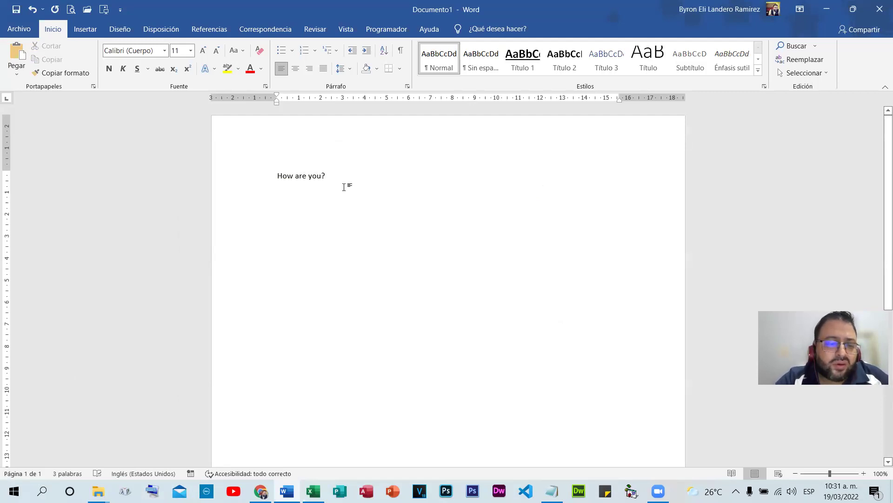
pyautogui.press('BackSpace')
# Step: Type 'Hola como e' after the sentence and check the English spelling suggestions for 'como' and 'estas'
pyautogui.write('Hola como estas')
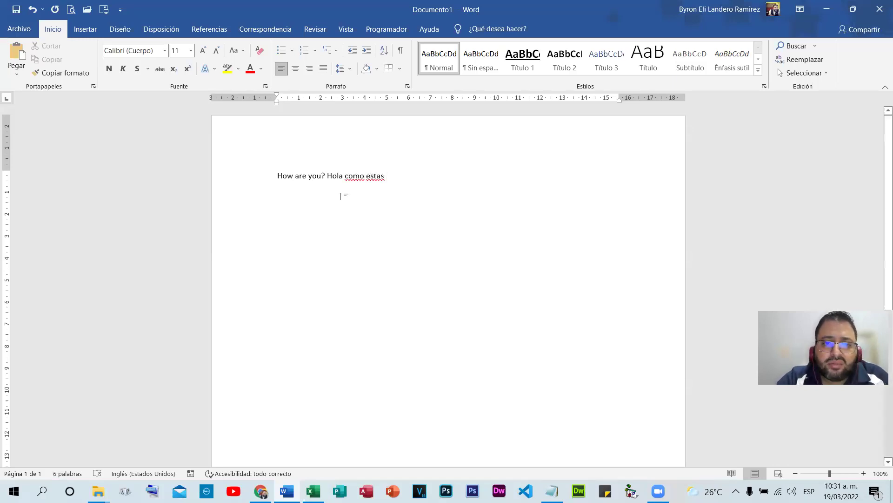
pyautogui.rightClick(361, 177)
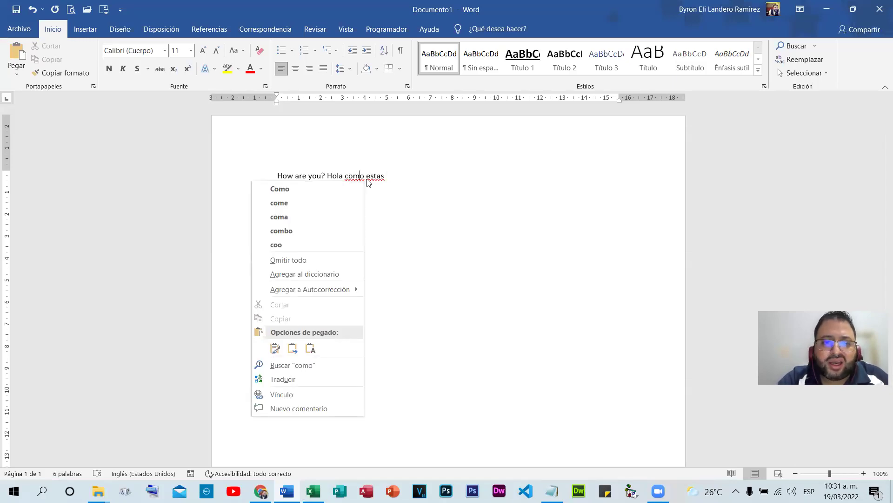
pyautogui.rightClick(375, 177)
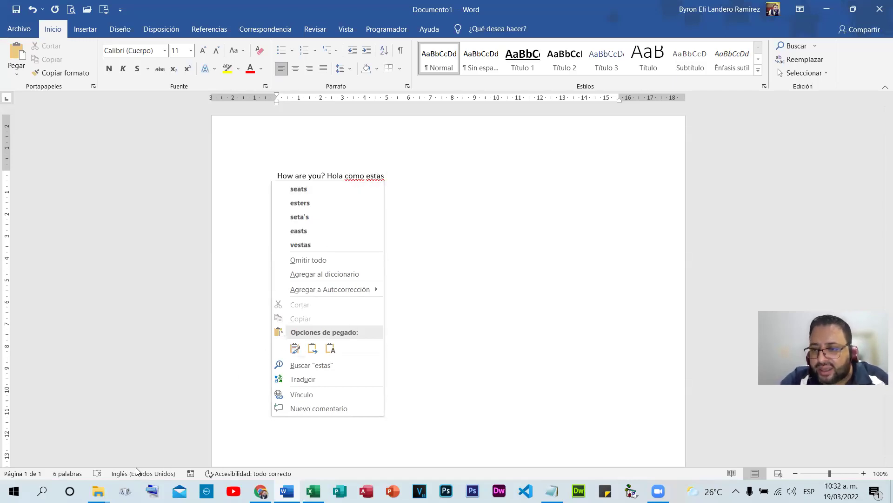
pyautogui.click(461, 176)
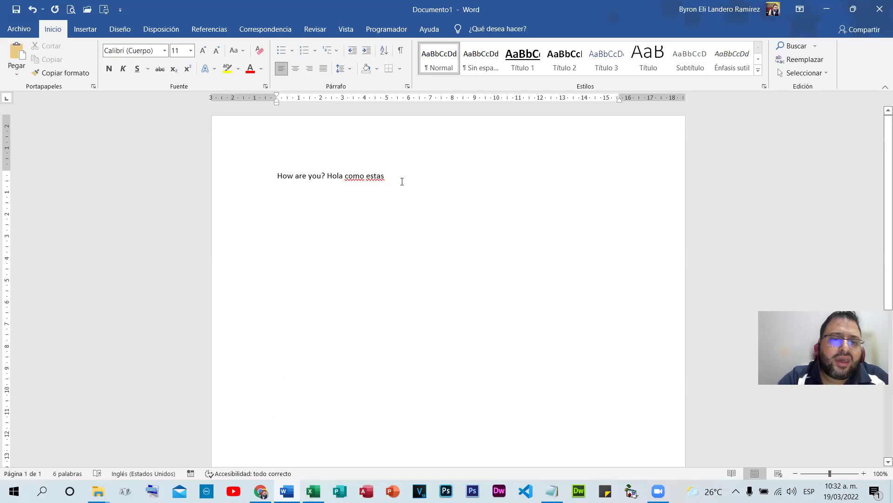
# Step: Set the proofing language at the cursor to Español (México)
pyautogui.click(143, 473)
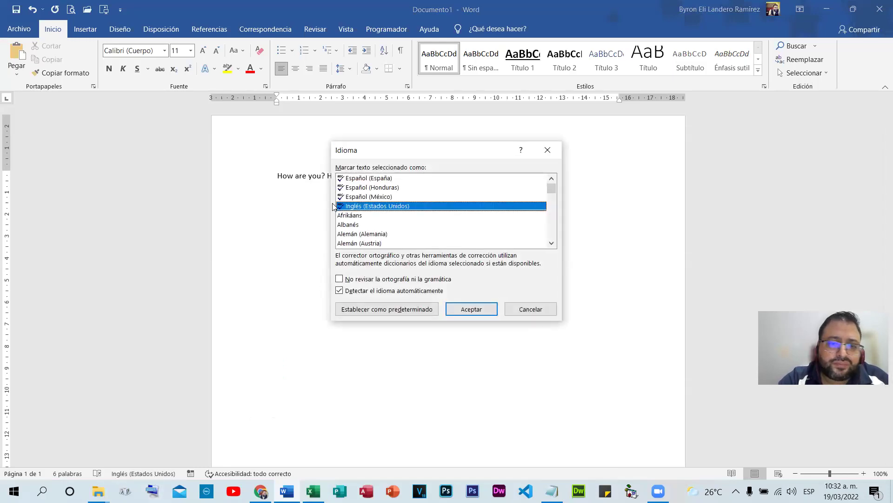
pyautogui.click(379, 196)
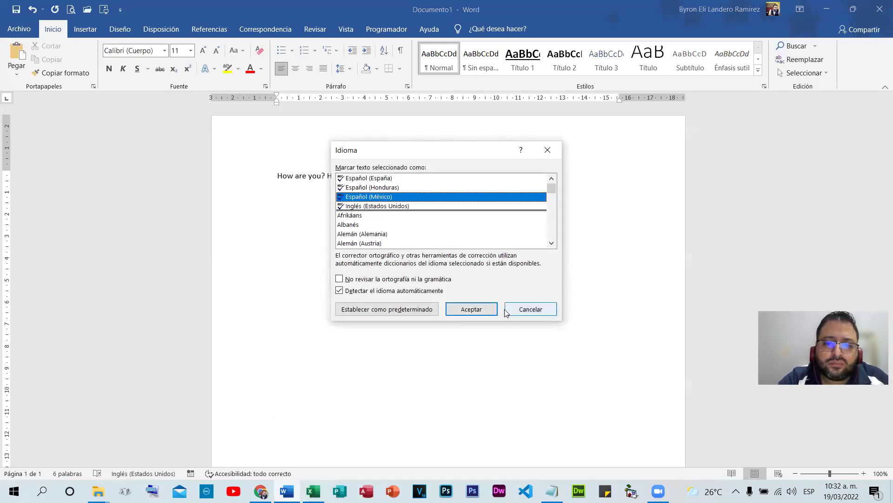
pyautogui.click(472, 309)
# Step: Mark the line 'How are you? Hola como estas' as Español (Honduras), then delete it
pyautogui.moveTo(395, 176); pyautogui.dragTo(232, 180)
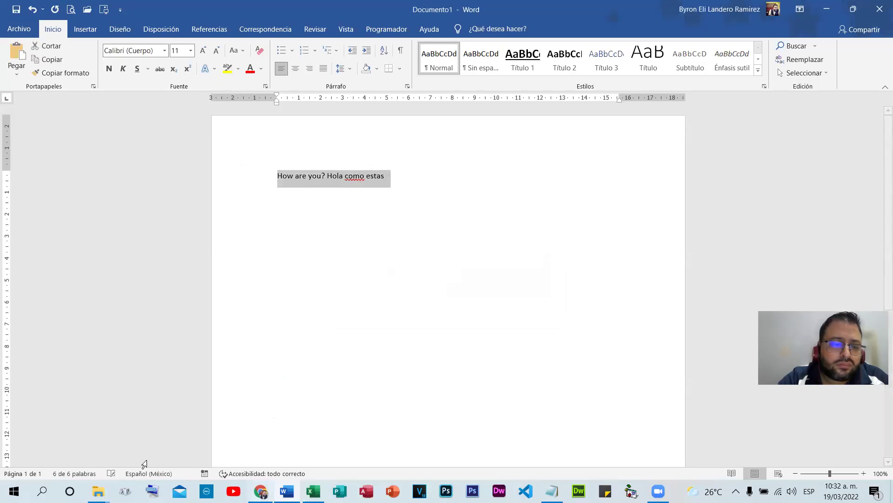
pyautogui.click(168, 473)
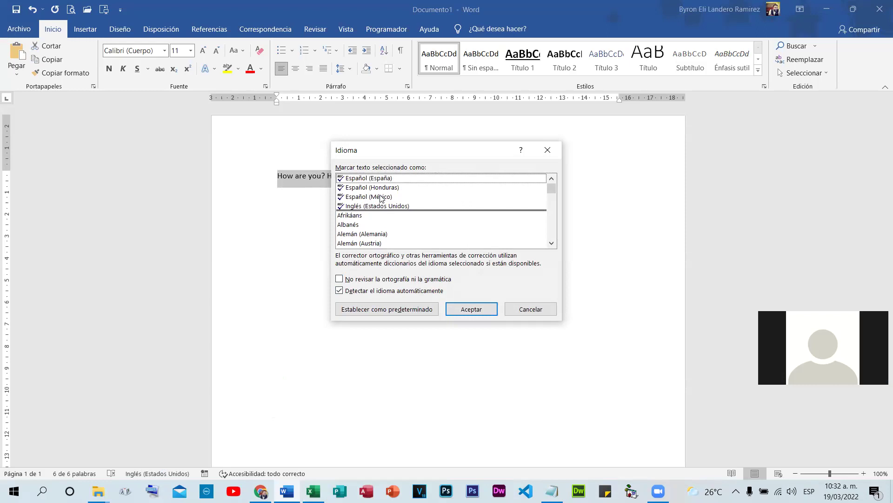
pyautogui.click(384, 188)
pyautogui.click(449, 308)
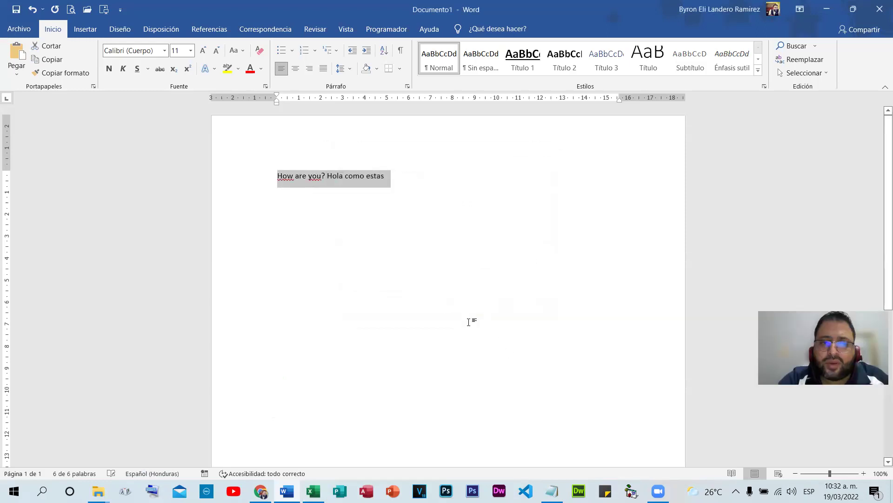
pyautogui.press('Delete')
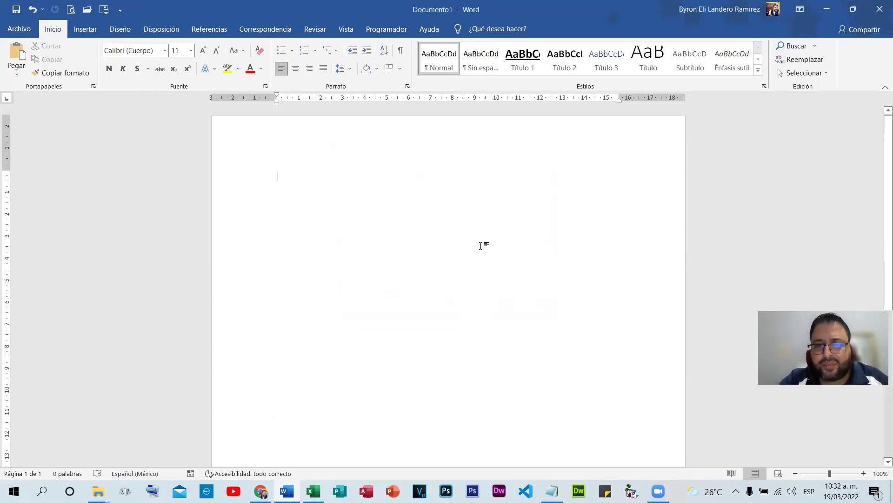
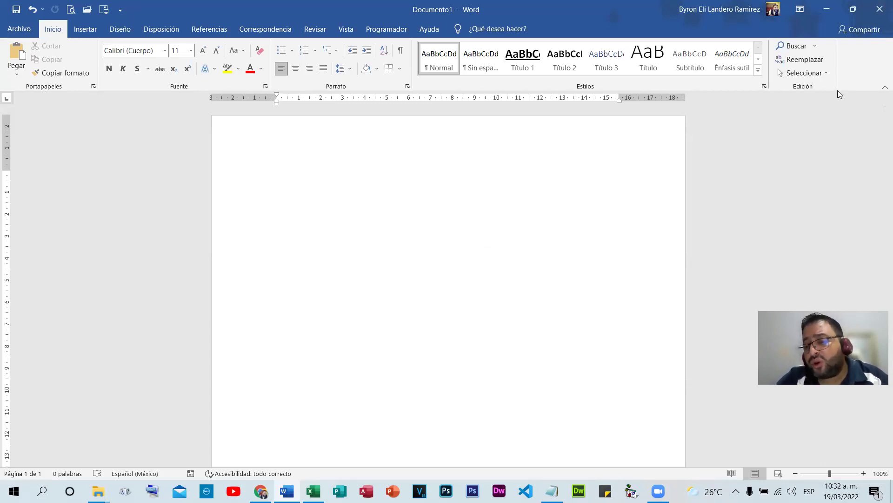
# Step: Close the document without saving, relaunch Word and open Opciones on the General page
pyautogui.click(871, 7)
pyautogui.click(488, 308)
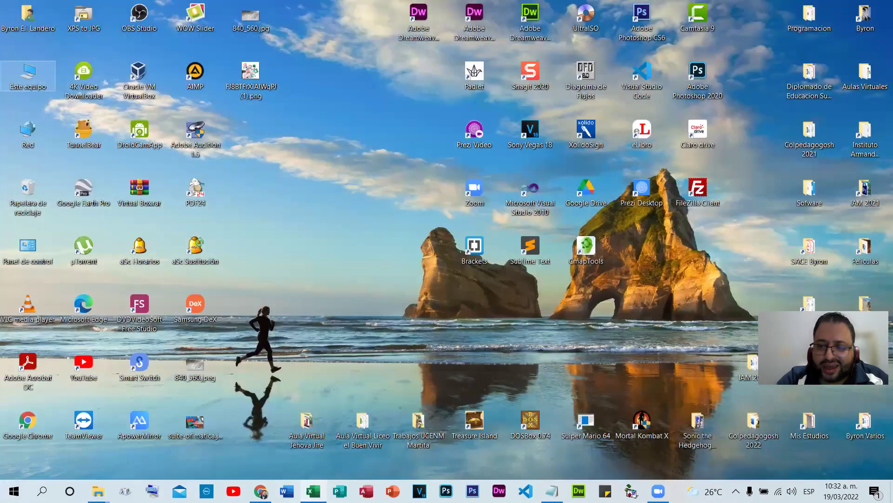
pyautogui.click(287, 491)
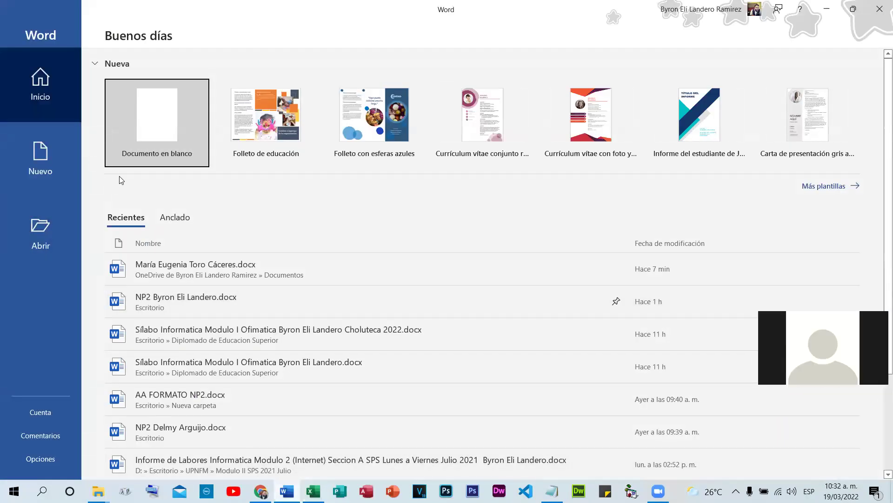
pyautogui.click(178, 112)
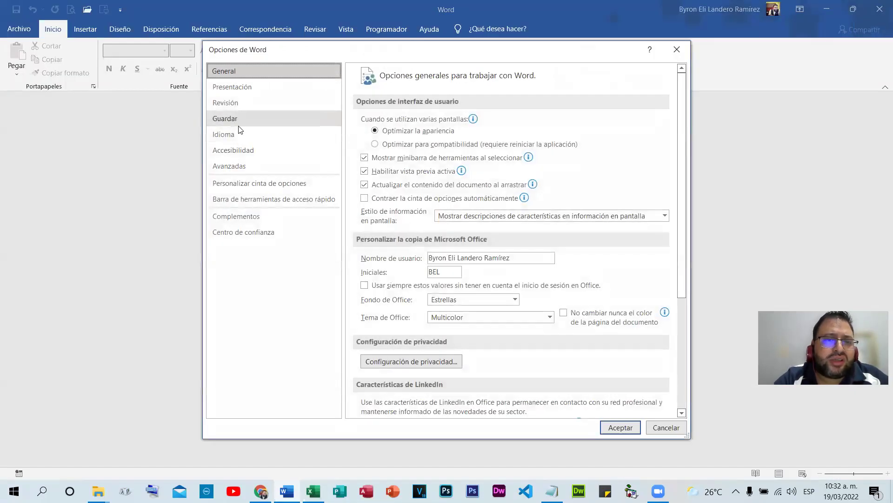
# Step: Browse the Idioma, Accesibilidad and Avanzadas pages of Word Options, scrolling through Avanzadas
pyautogui.click(240, 130)
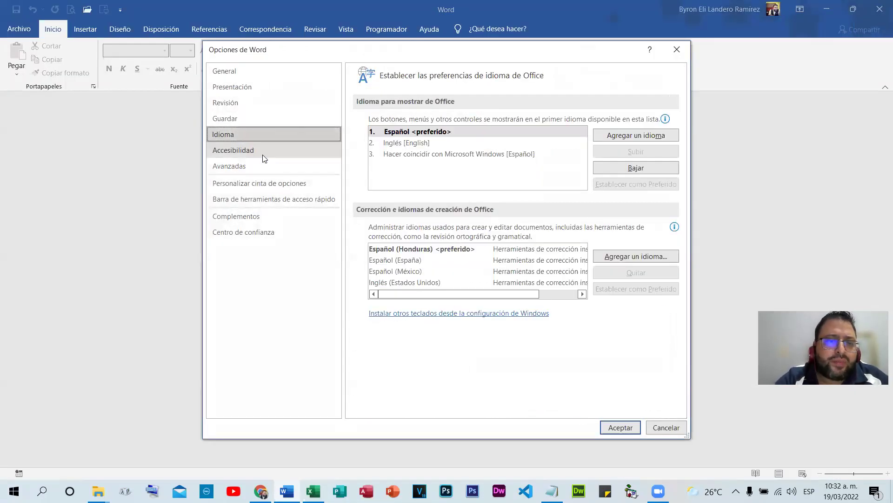
pyautogui.click(263, 154)
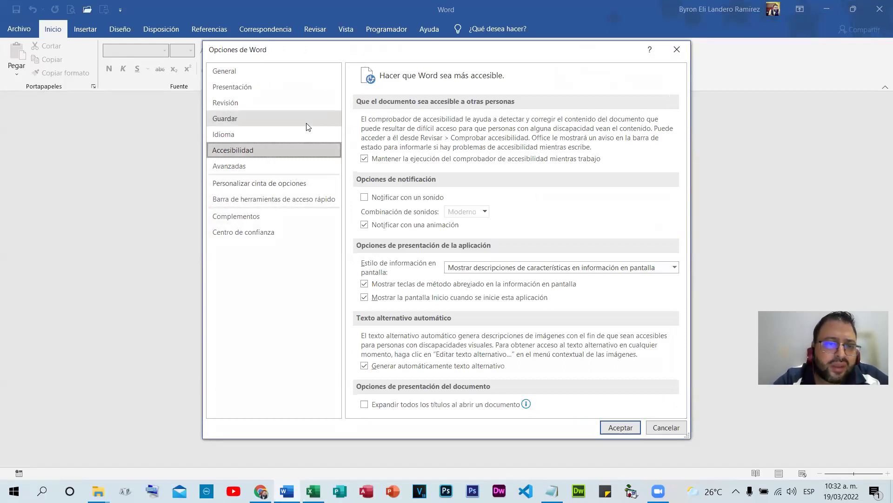
pyautogui.click(245, 169)
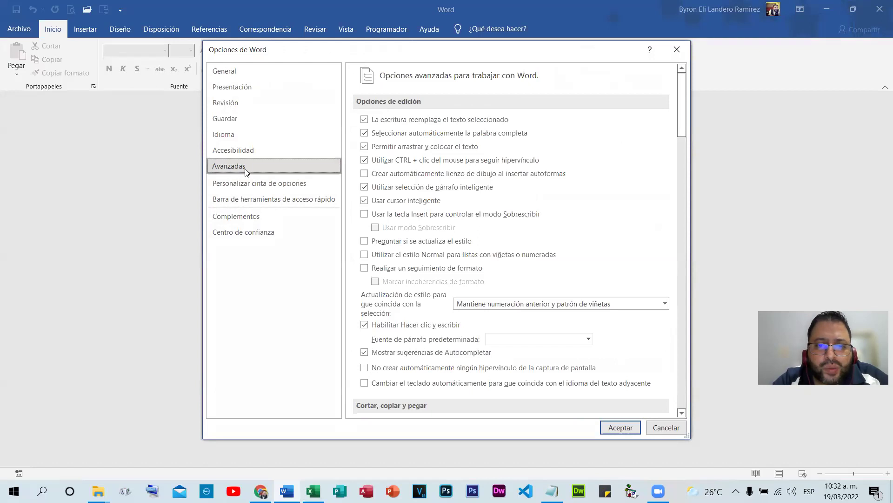
pyautogui.scroll(-6, 549, 204)
pyautogui.scroll(-11, 549, 204)
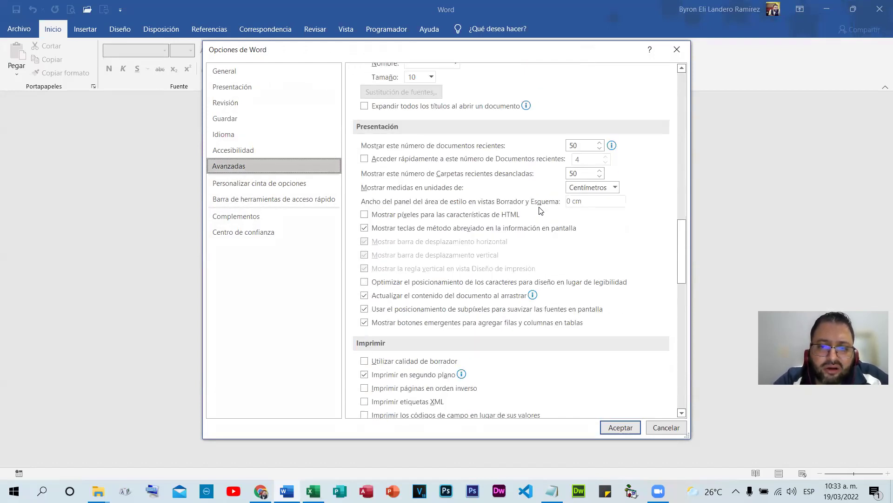
pyautogui.scroll(-12, 539, 219)
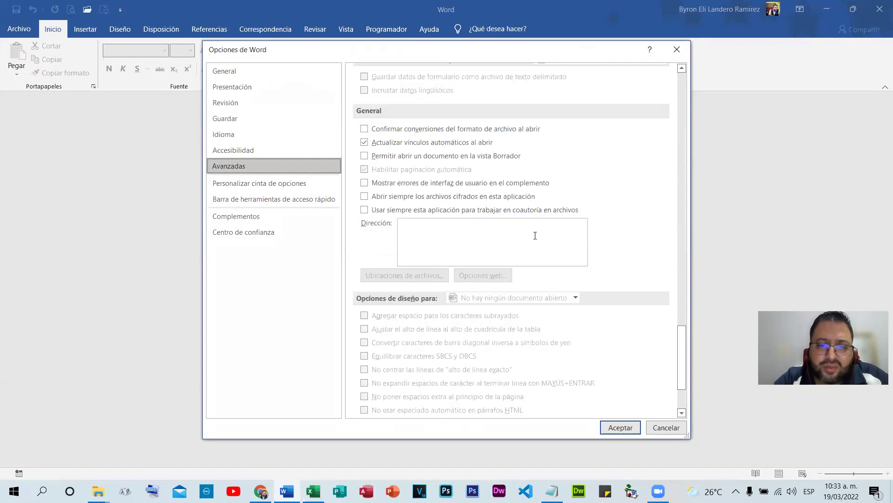
pyautogui.scroll(1, 428, 276)
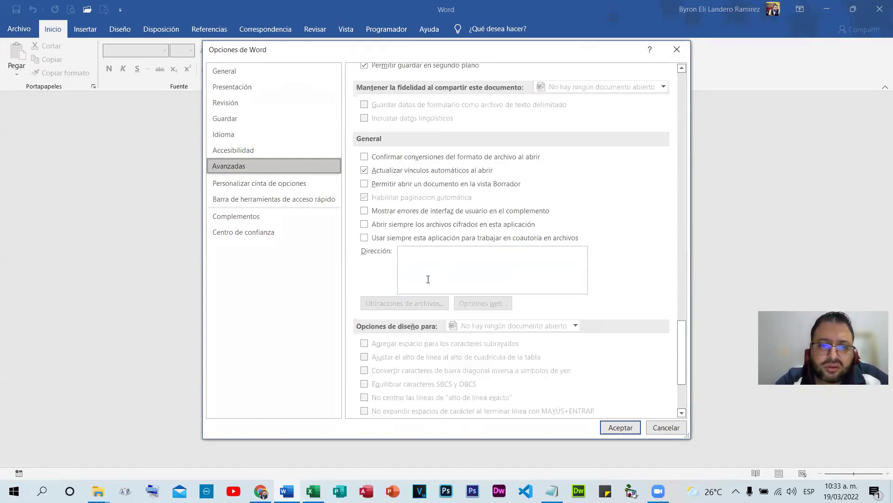
pyautogui.scroll(5, 559, 239)
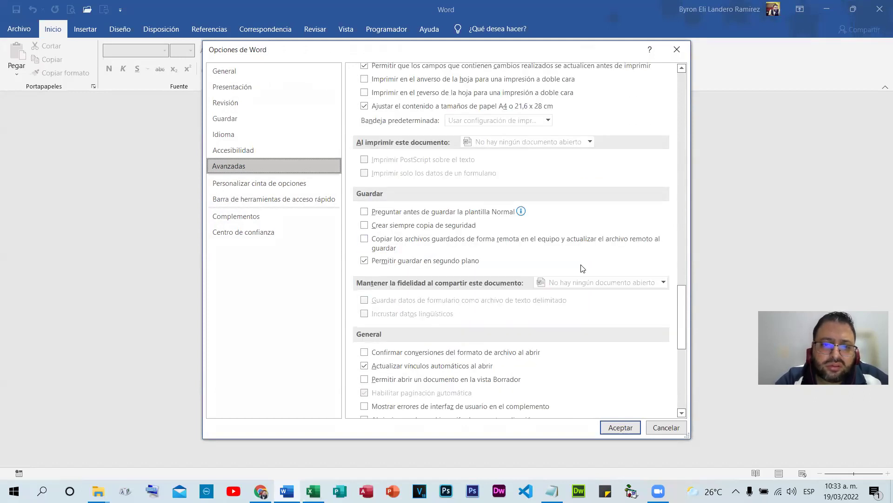
pyautogui.scroll(3, 581, 276)
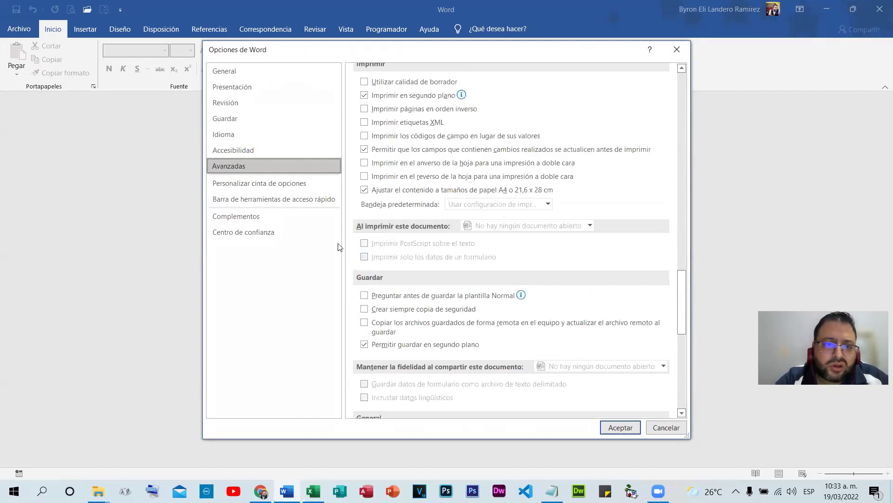
# Step: Review the ribbon, quick access toolbar, add-ins and Trust Center pages, then cancel without changes
pyautogui.click(261, 184)
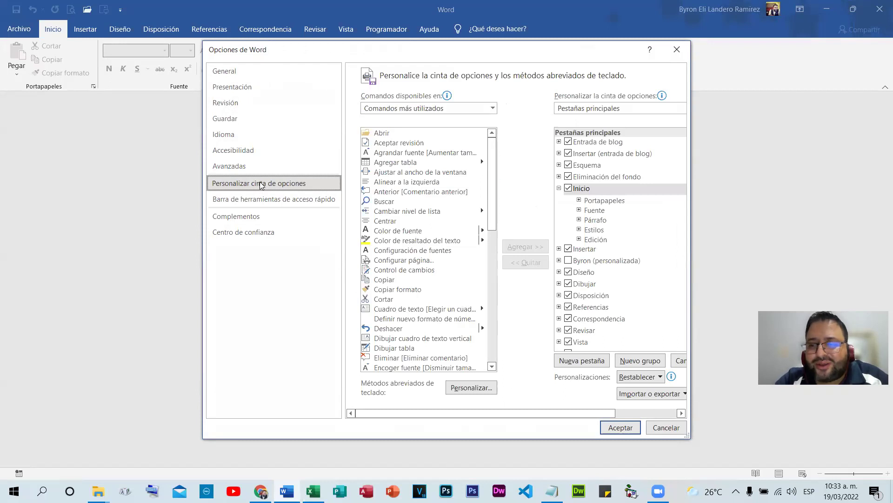
pyautogui.click(265, 200)
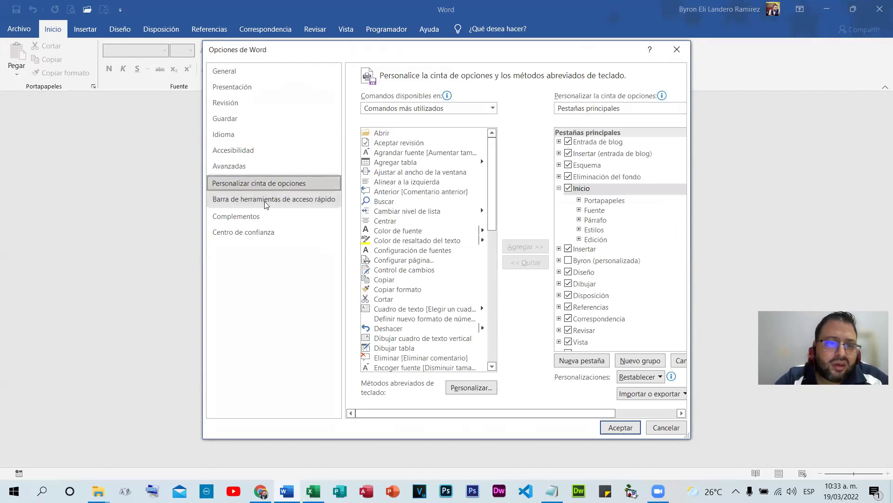
pyautogui.click(240, 215)
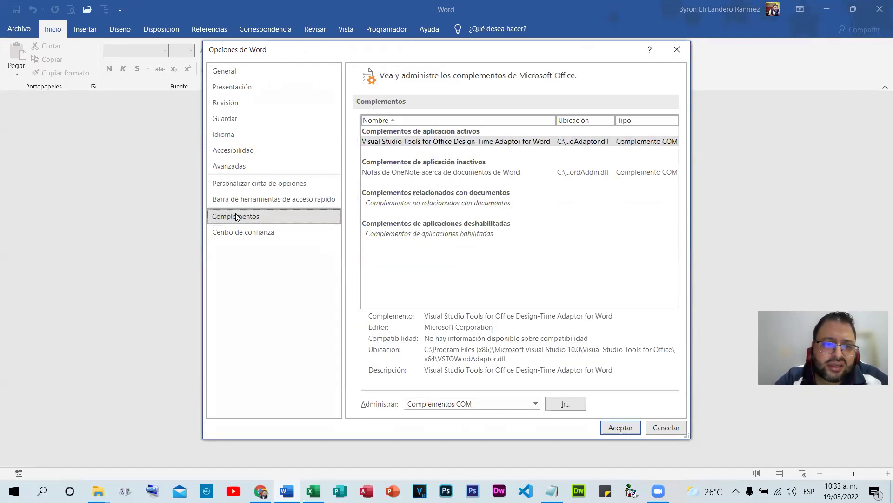
pyautogui.click(242, 231)
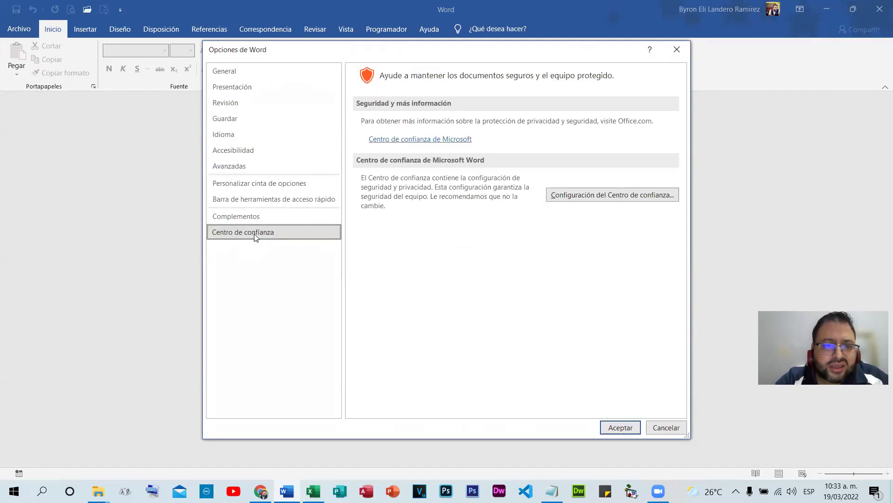
pyautogui.click(248, 217)
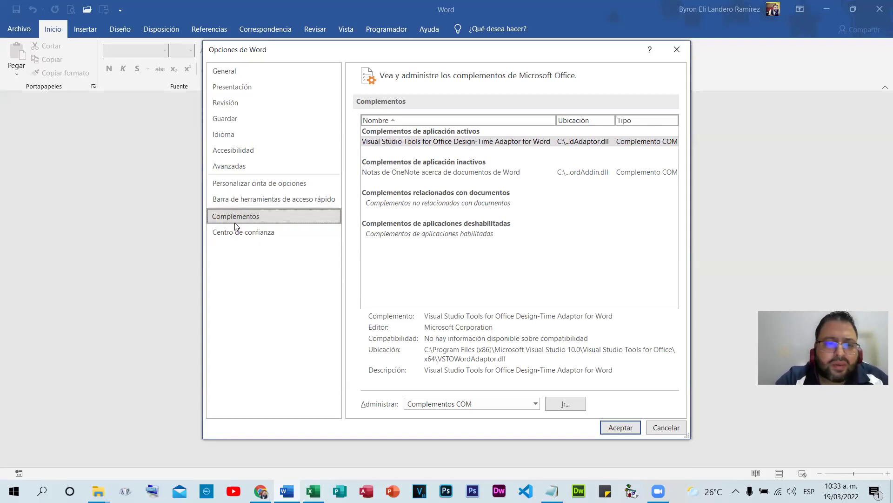
pyautogui.click(253, 184)
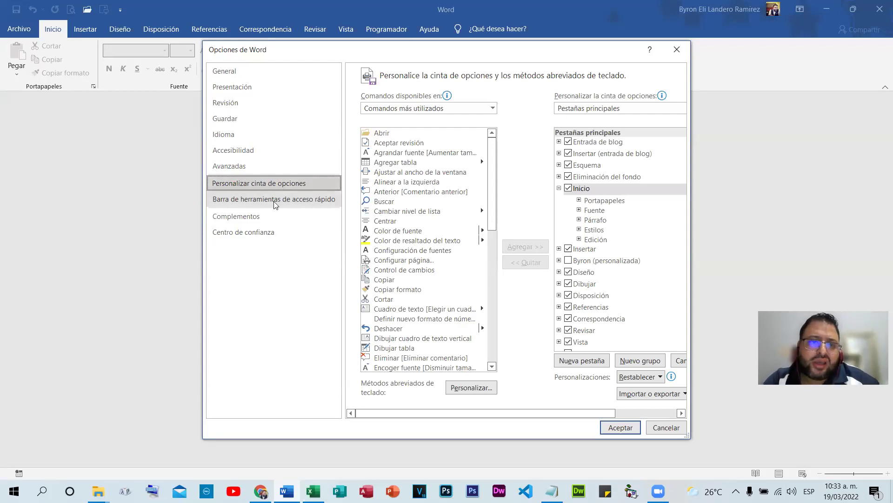
pyautogui.click(666, 428)
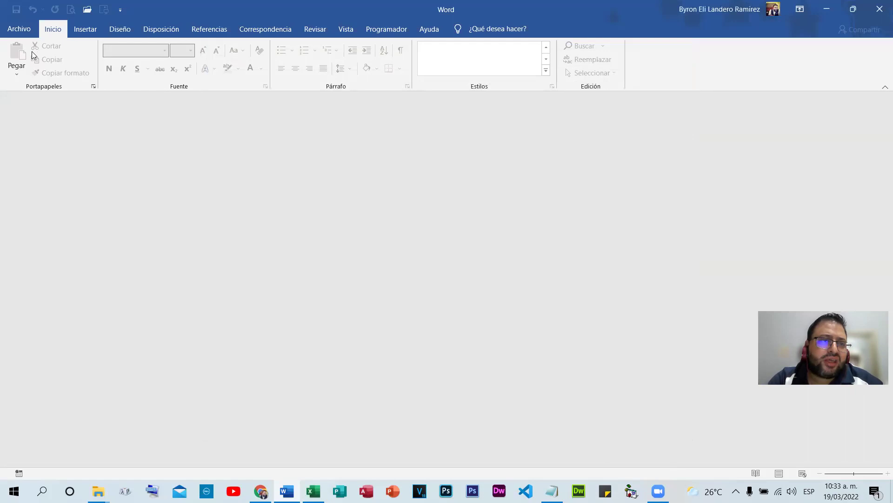
# Step: Create a new blank document and glance at Insertar, Diseño and Disposición before returning to Inicio
pyautogui.click(19, 29)
pyautogui.click(159, 123)
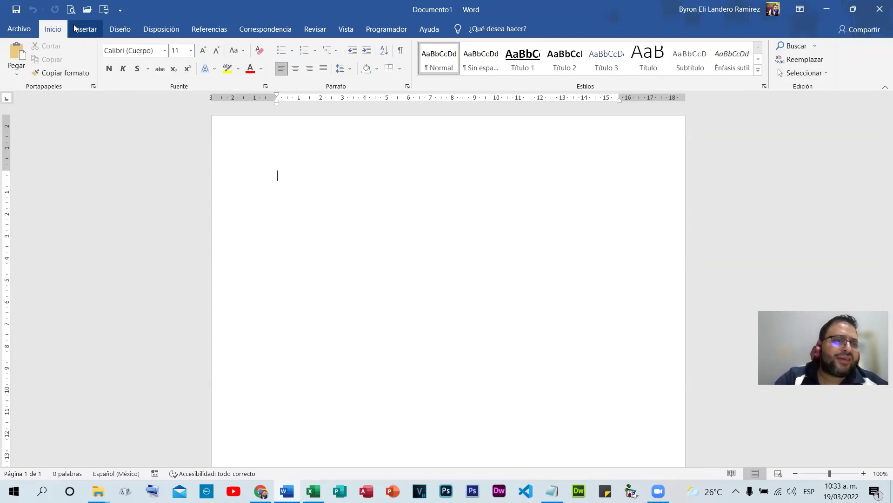
pyautogui.click(89, 30)
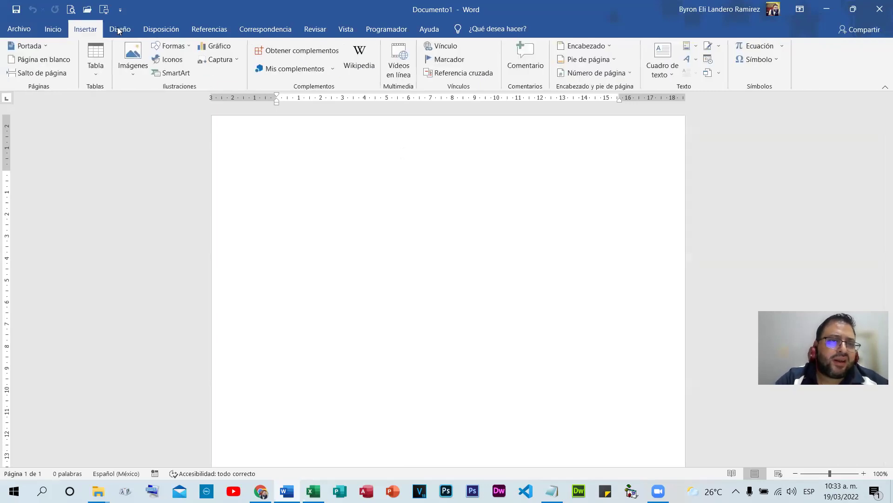
pyautogui.click(117, 29)
pyautogui.click(157, 29)
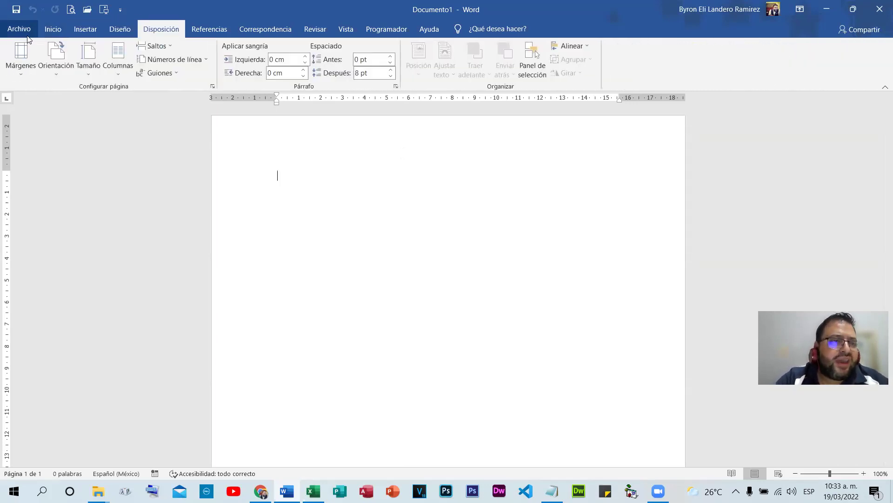
pyautogui.click(62, 30)
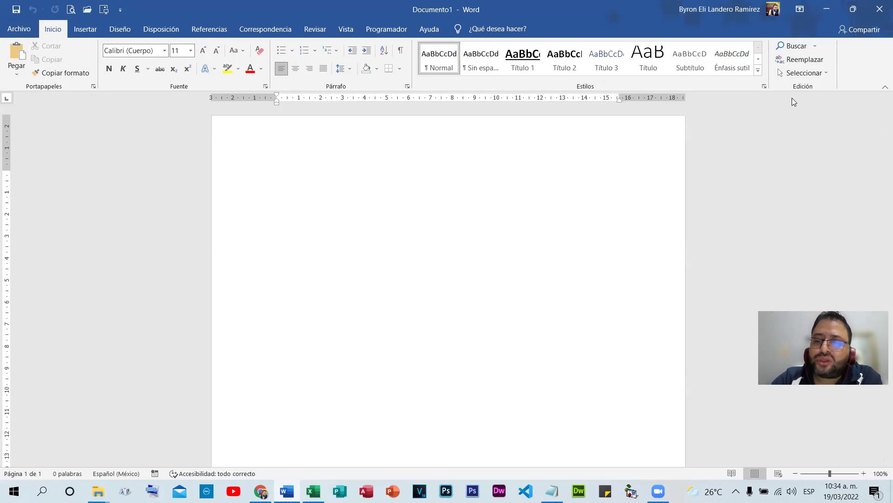
# Step: Tour the Insertar, Diseño, Disposición, Correspondencia, Revisar and Vista tabs, ending on Vista
pyautogui.click(86, 29)
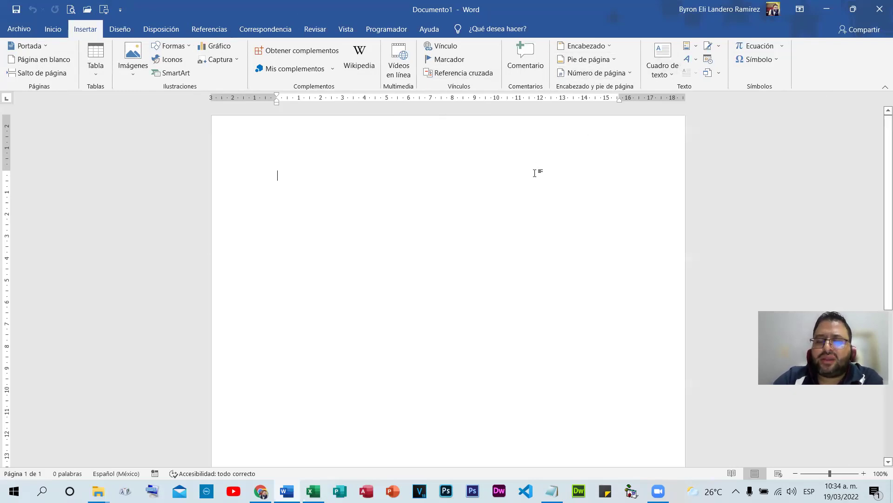
pyautogui.click(120, 29)
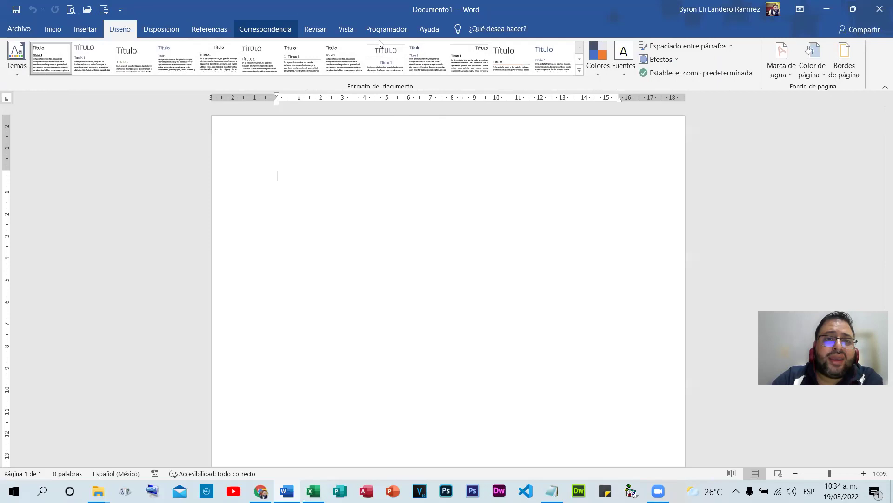
pyautogui.click(168, 26)
pyautogui.click(286, 30)
pyautogui.click(321, 29)
pyautogui.click(342, 28)
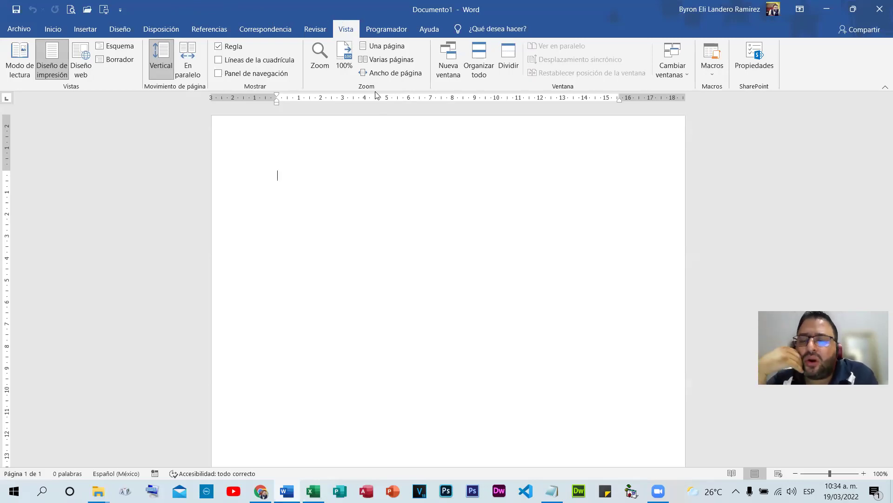
# Step: Return to the Inicio tab, then open Opciones de Word from the Archivo backstage view
pyautogui.click(23, 29)
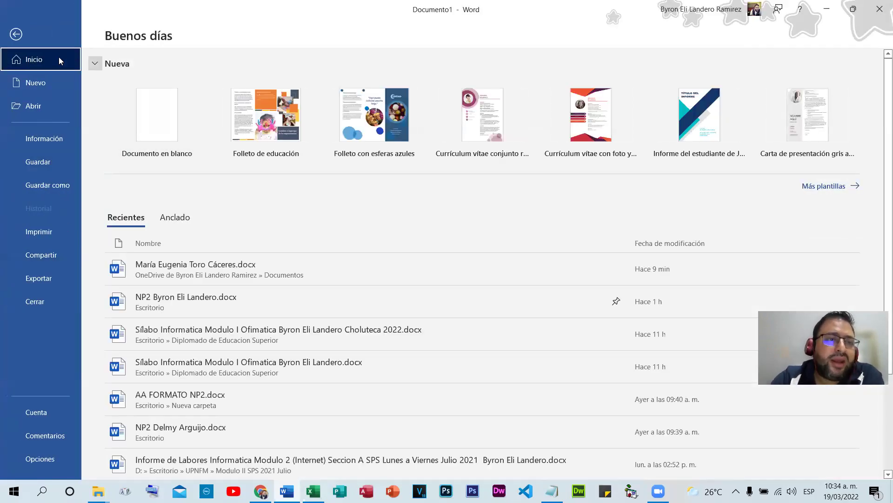
pyautogui.press('Escape')
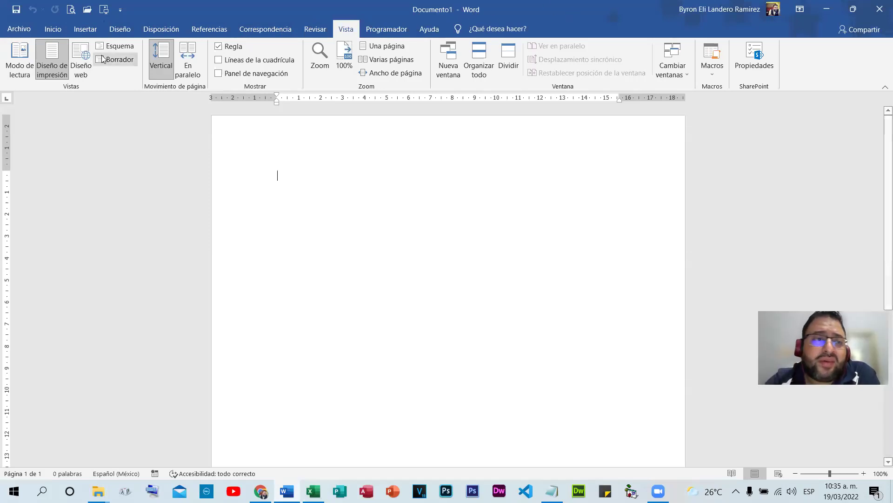
pyautogui.click(52, 29)
pyautogui.click(19, 29)
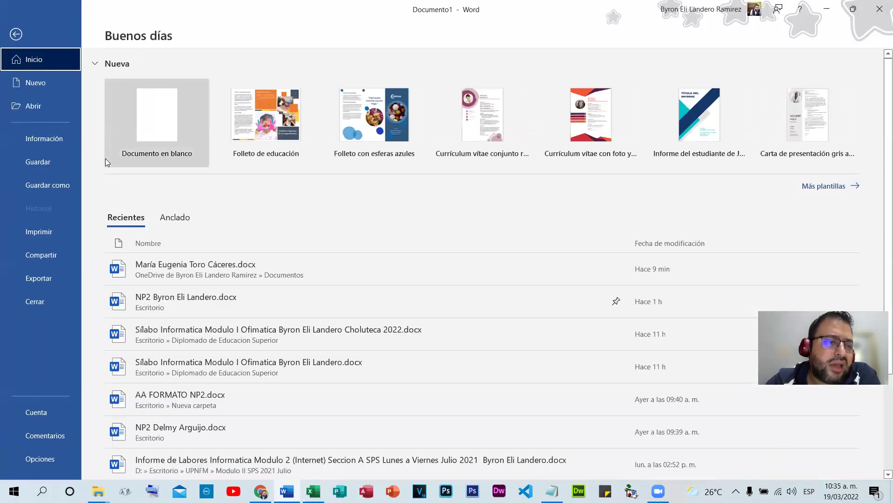
pyautogui.click(28, 465)
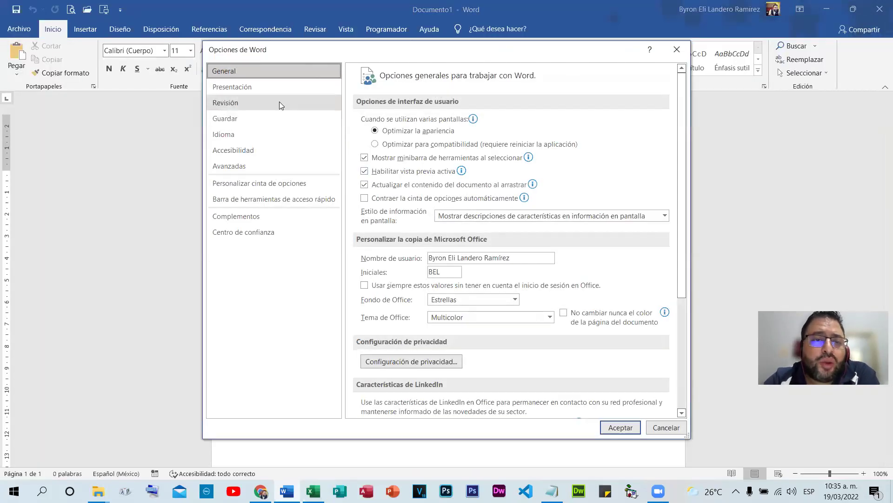
# Step: Under Personalizar cinta de opciones, uncheck the Insertar and Diseño main tabs
pyautogui.click(258, 185)
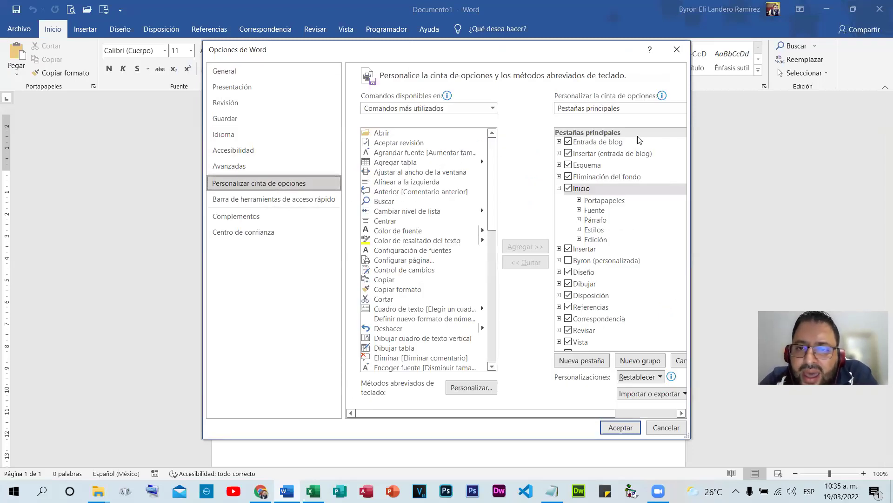
pyautogui.click(560, 187)
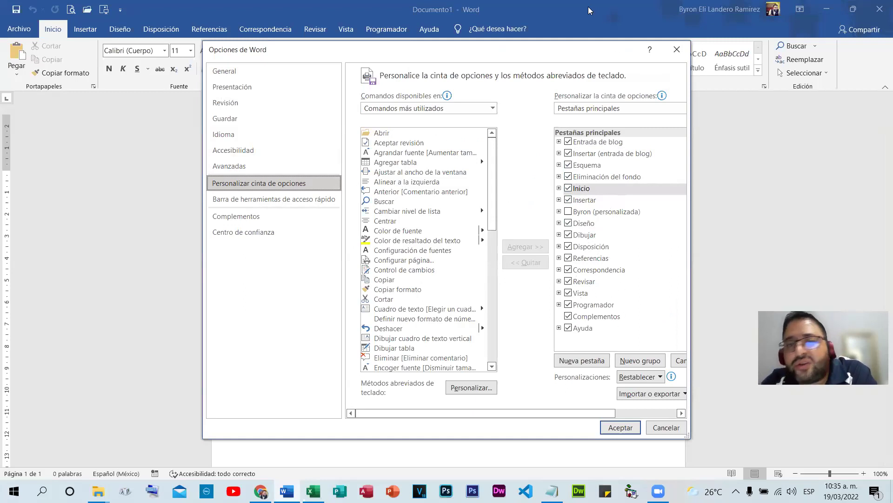
pyautogui.moveTo(466, 51); pyautogui.dragTo(473, 95)
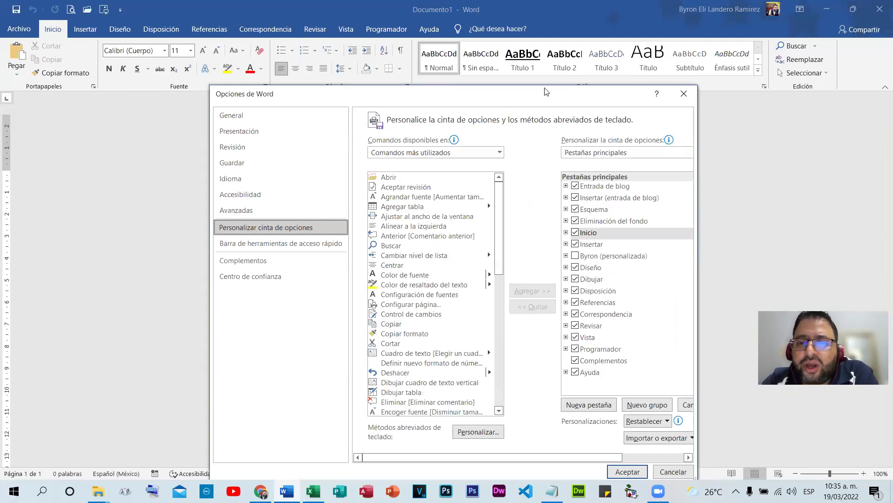
pyautogui.click(566, 245)
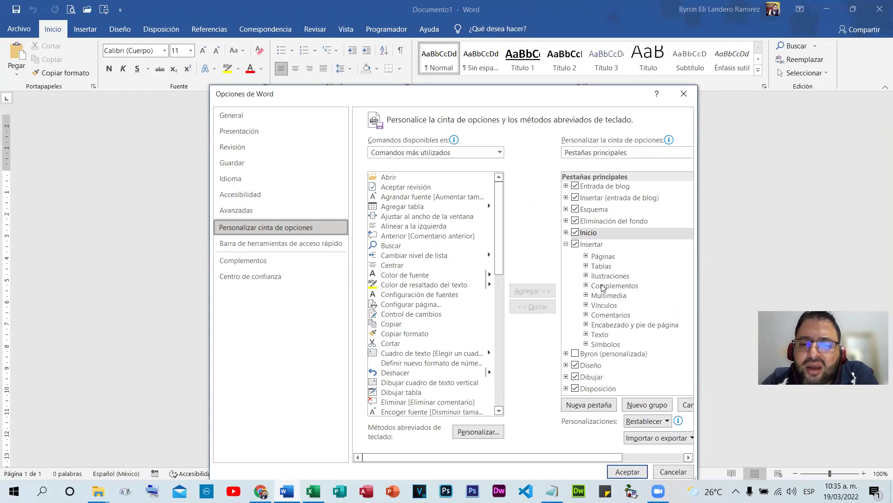
pyautogui.click(88, 31)
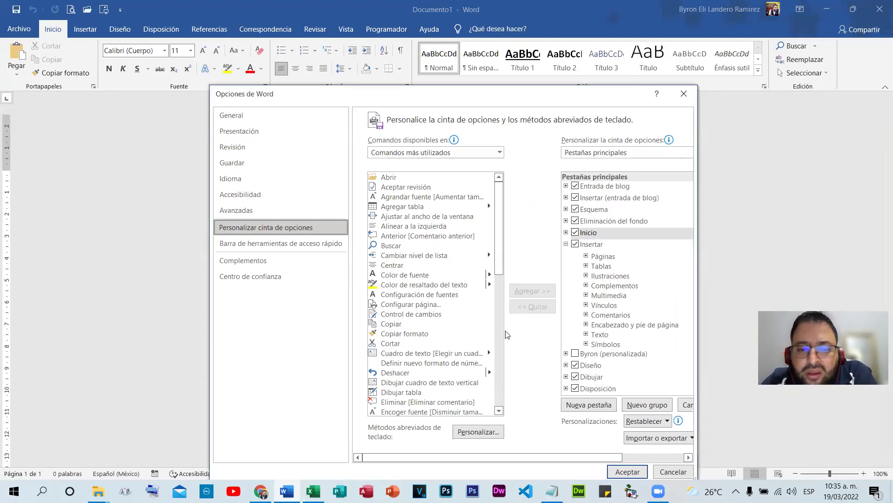
pyautogui.click(565, 243)
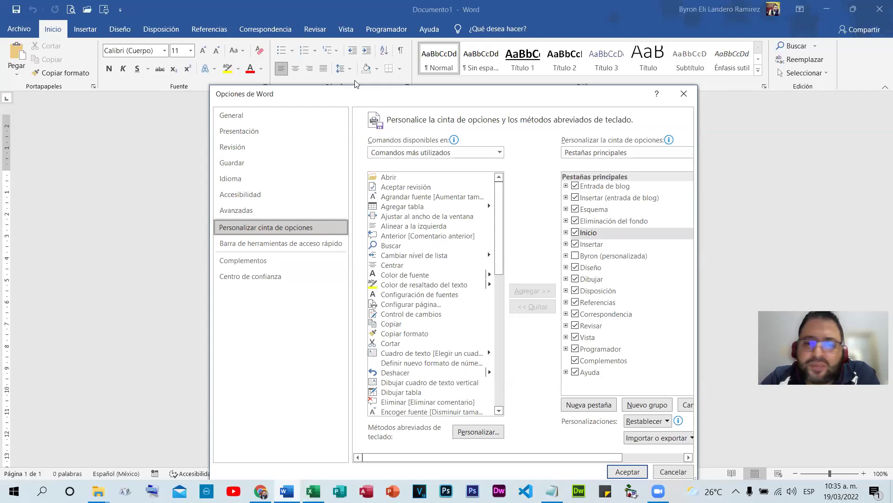
pyautogui.click(575, 245)
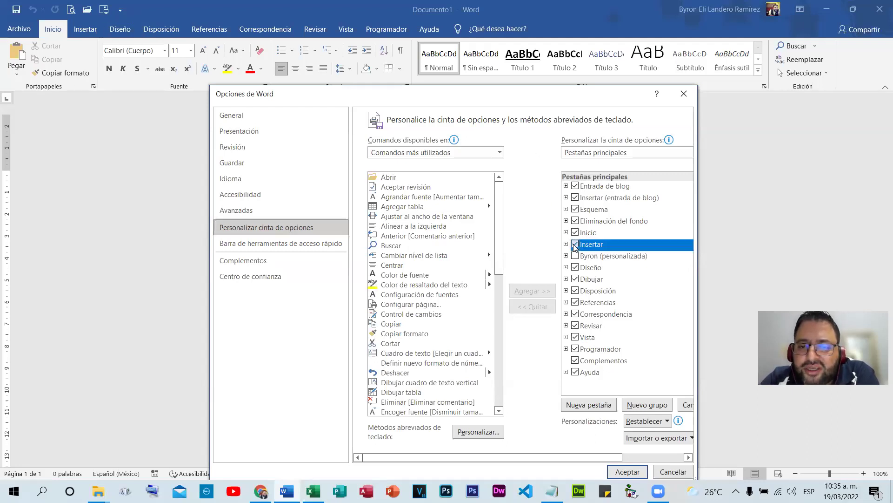
pyautogui.click(575, 268)
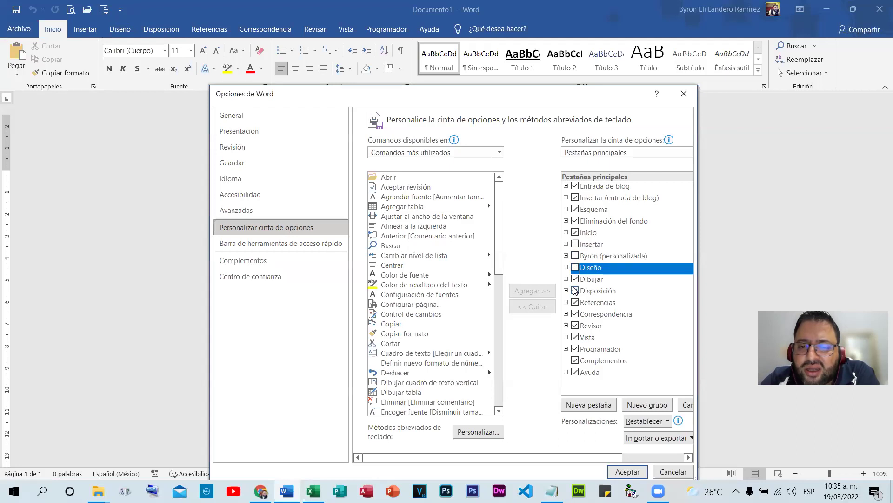
# Step: Also uncheck Disposición and apply, hiding Insertar, Diseño and Disposición from the ribbon
pyautogui.click(575, 290)
pyautogui.click(623, 471)
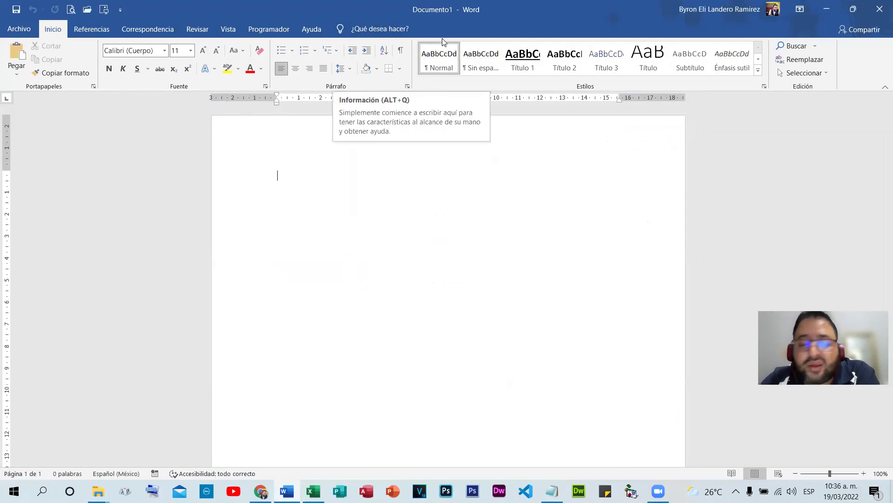
pyautogui.click(19, 29)
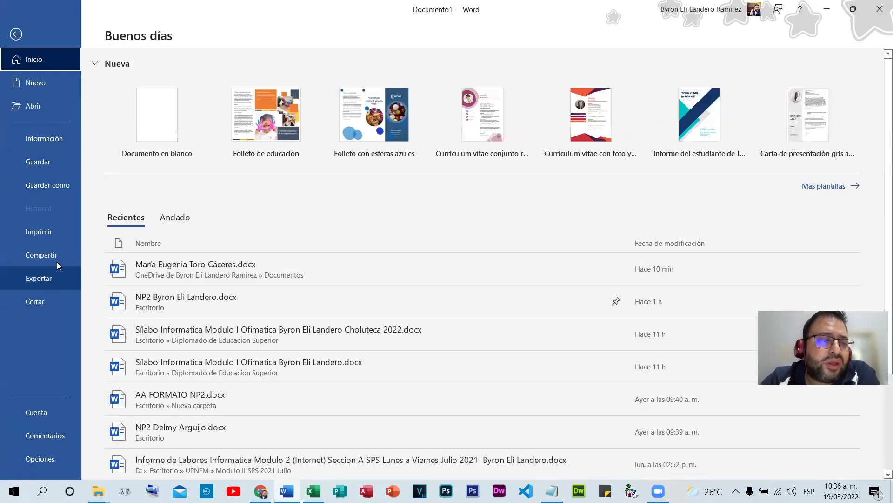
# Step: Recheck the Insertar, Disposición and Diseño tabs under Personalizar cinta de opciones
pyautogui.click(39, 459)
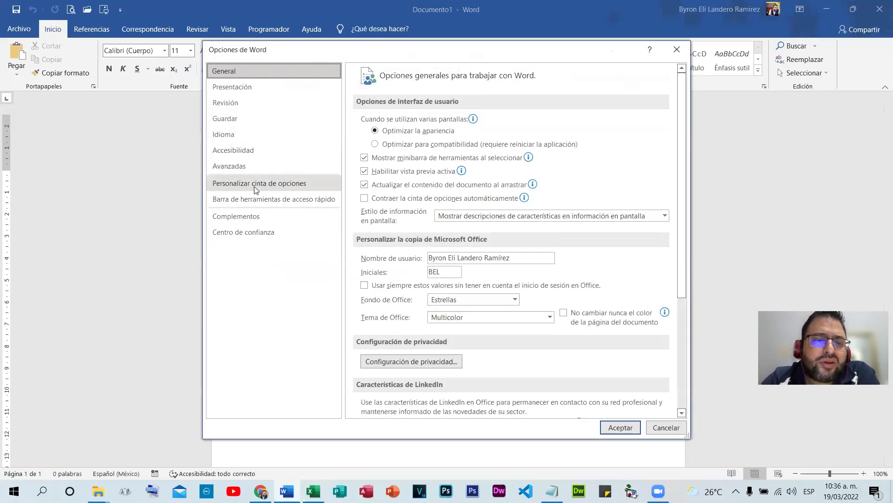
pyautogui.click(259, 183)
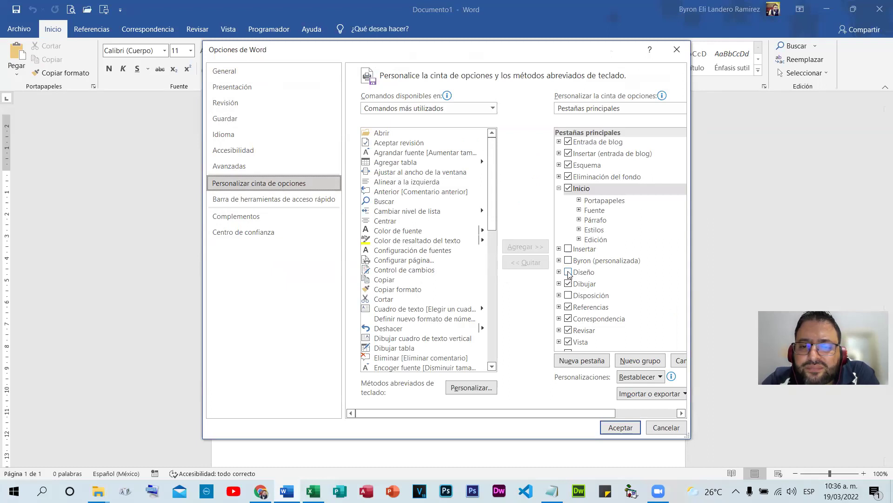
pyautogui.click(569, 249)
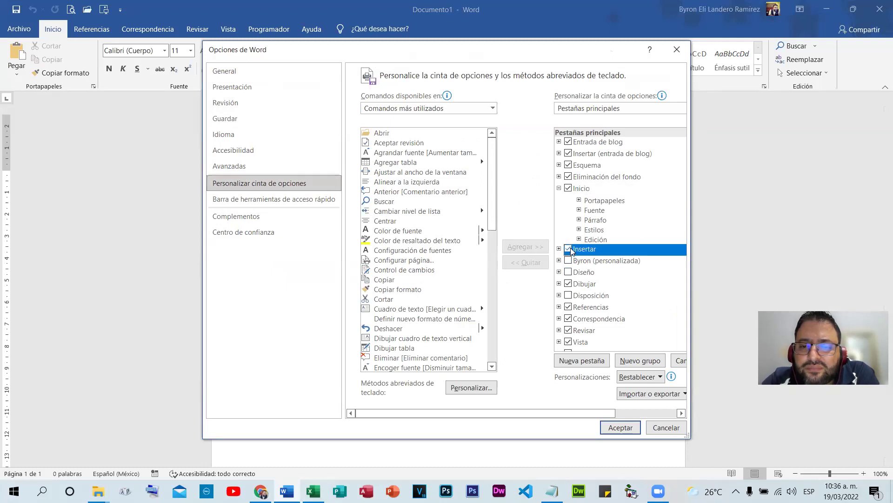
pyautogui.click(568, 295)
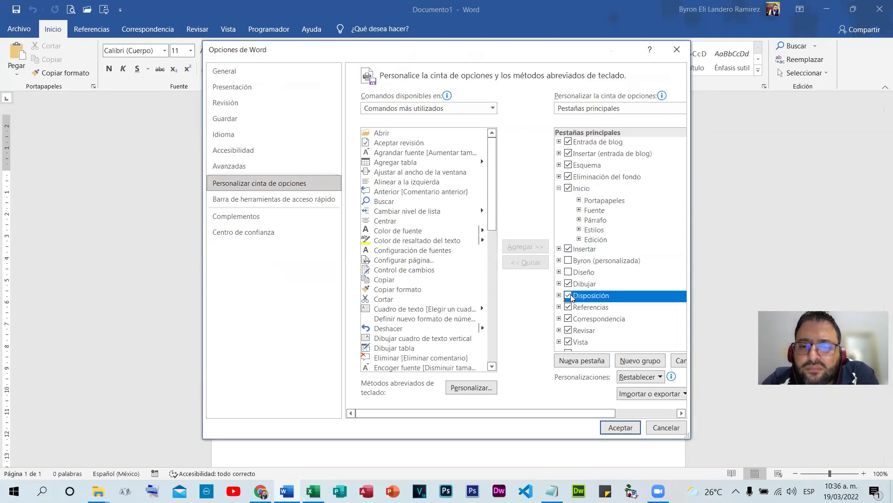
pyautogui.click(569, 275)
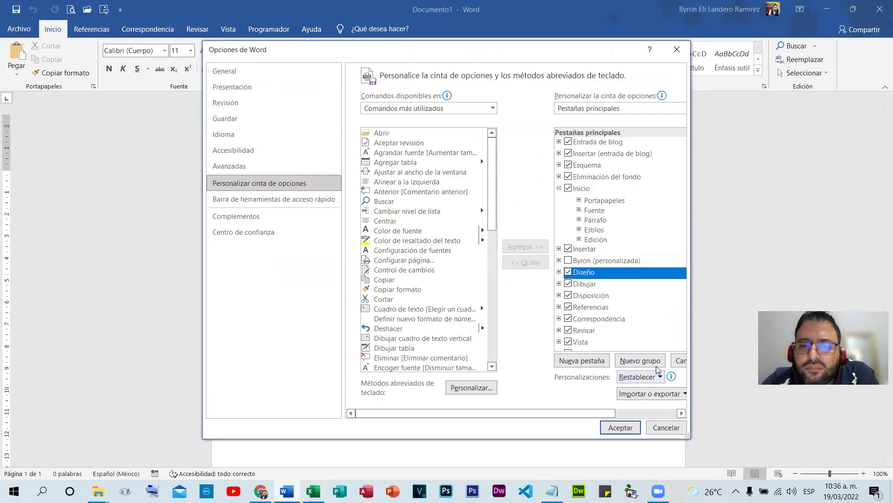
pyautogui.scroll(-1, 642, 315)
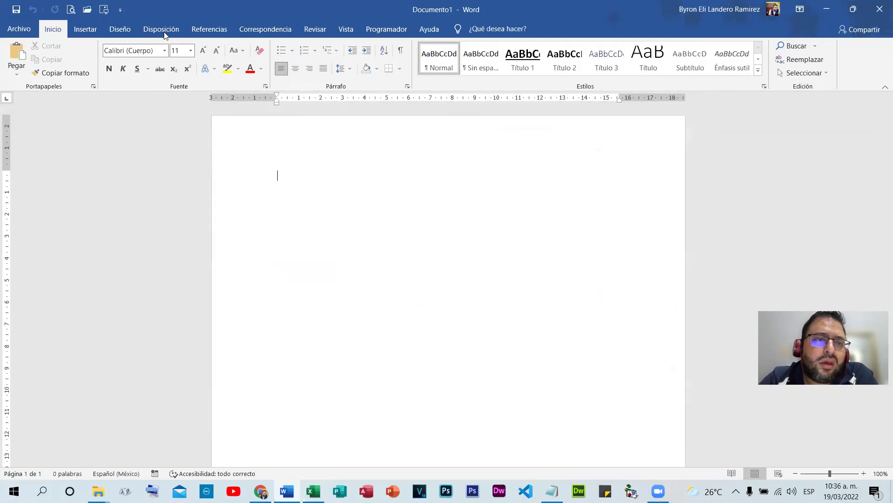
# Step: Open Word Options on the Personalizar cinta de opciones page
pyautogui.click(18, 28)
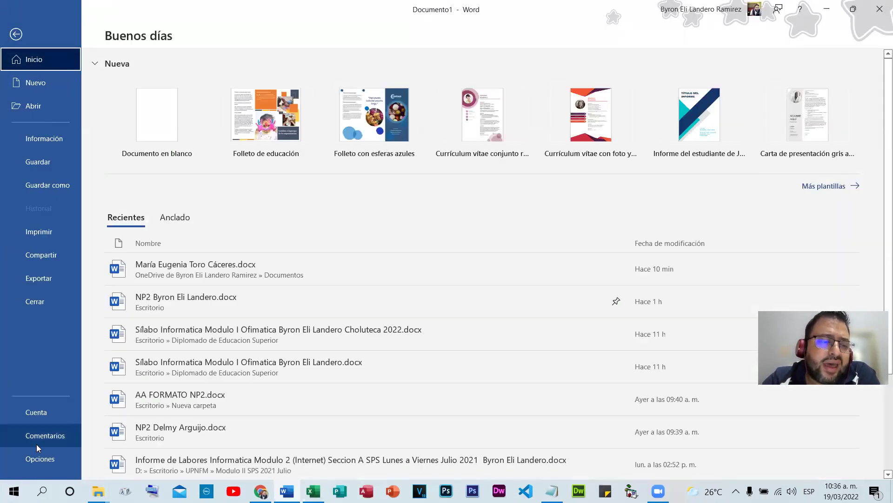
pyautogui.click(39, 458)
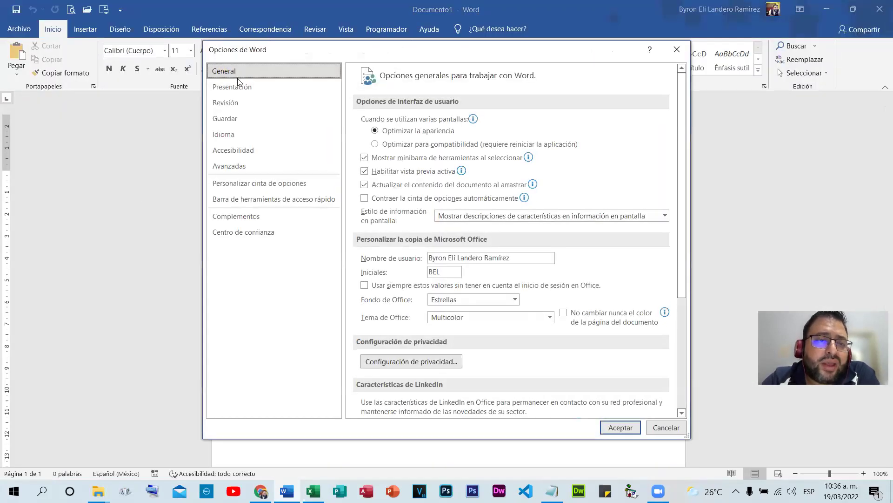
pyautogui.click(251, 184)
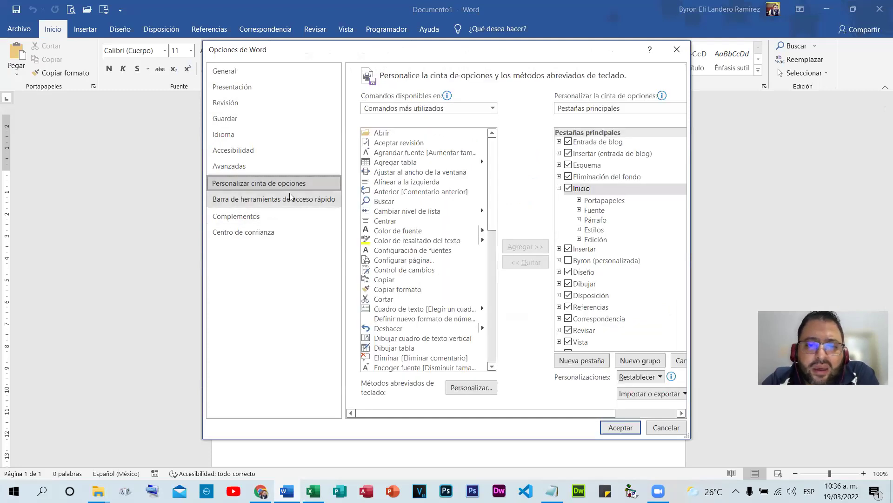
pyautogui.scroll(-1, 607, 250)
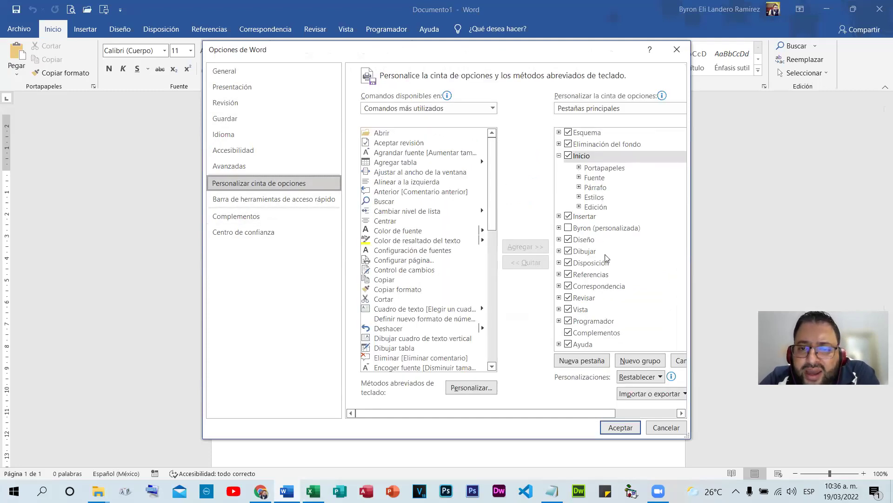
pyautogui.scroll(1, 601, 223)
pyautogui.scroll(-1, 568, 168)
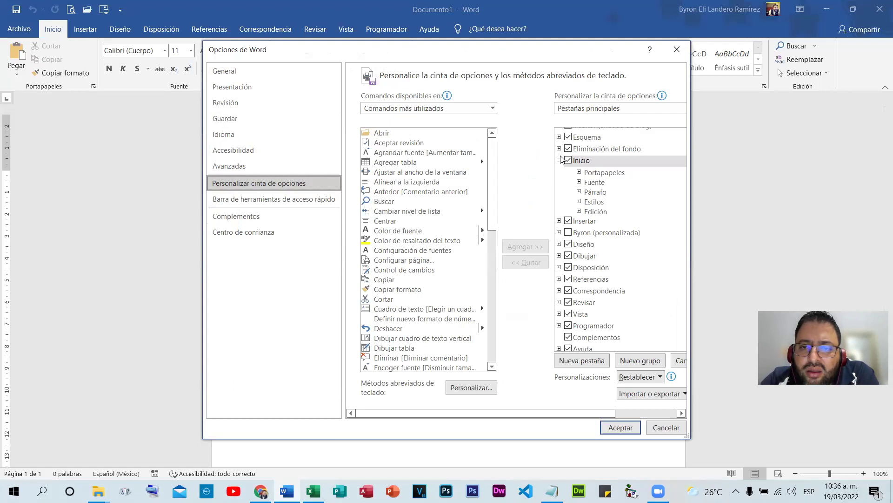
# Step: Add a Nueva pestaña with Nuevo grupo right after Inicio and widen the dialog
pyautogui.click(560, 160)
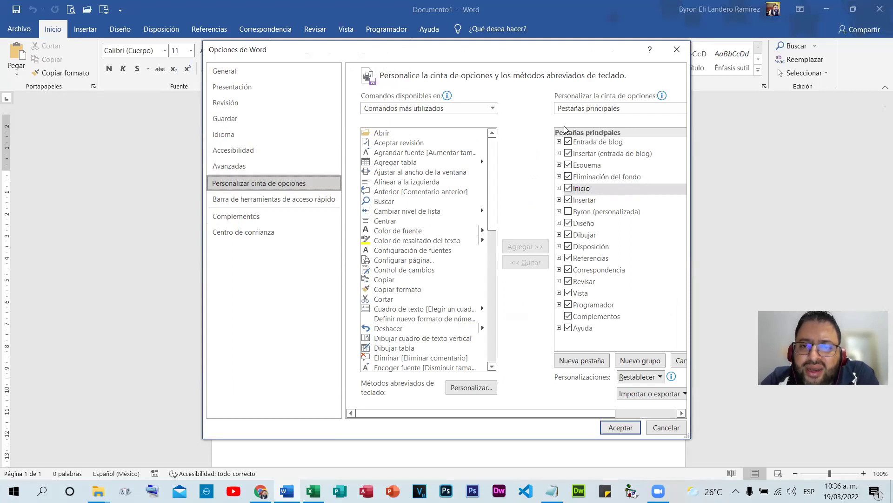
pyautogui.click(583, 361)
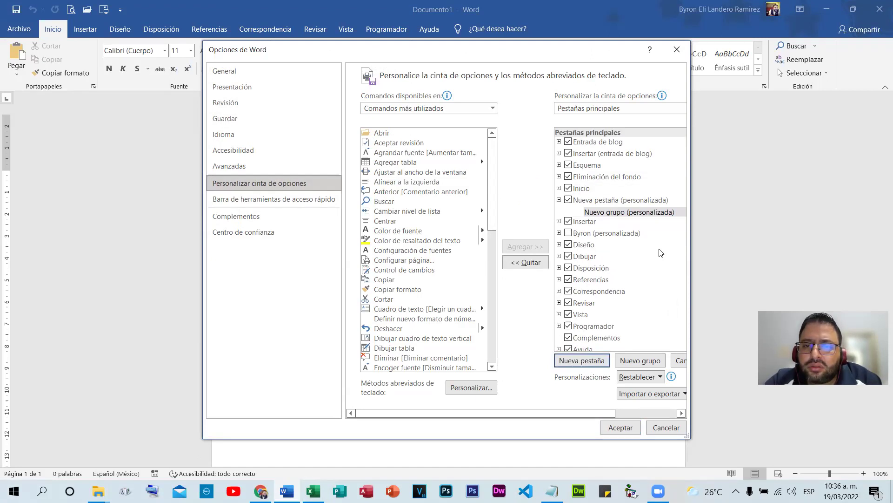
pyautogui.click(568, 200)
pyautogui.click(567, 201)
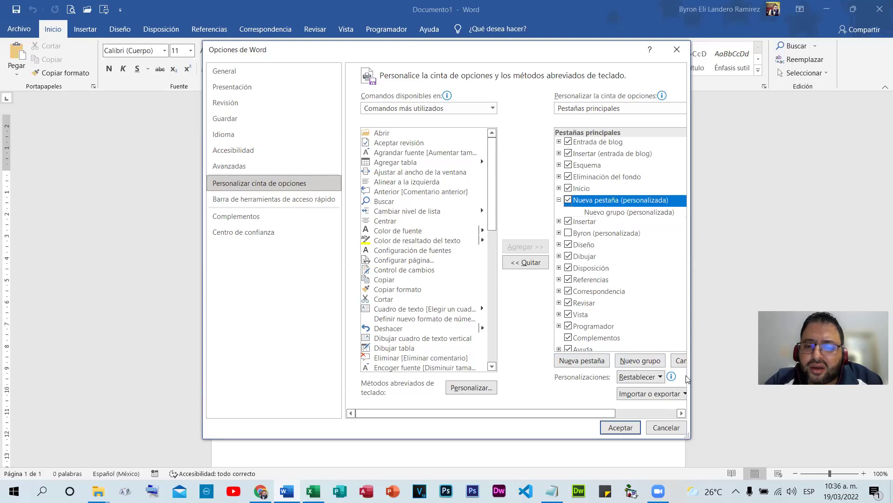
pyautogui.moveTo(692, 367); pyautogui.dragTo(752, 367)
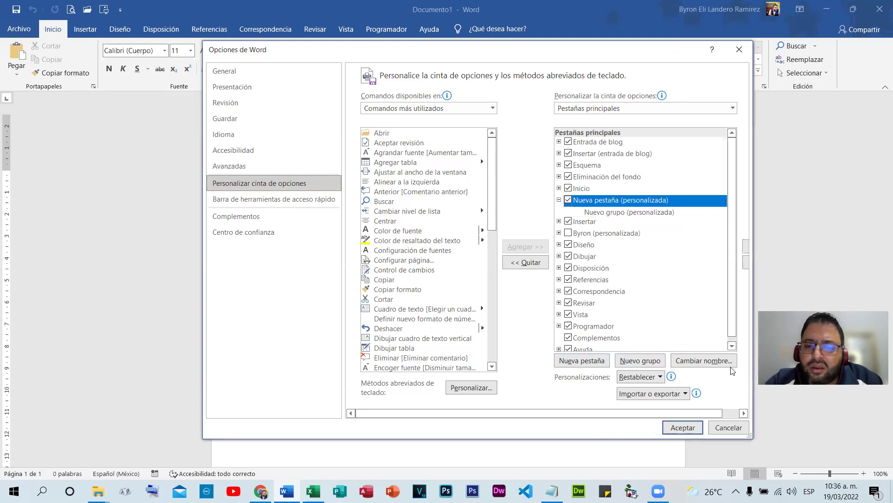
# Step: Rename the new custom tab to the user's surname and apply the change with Aceptar
pyautogui.click(703, 361)
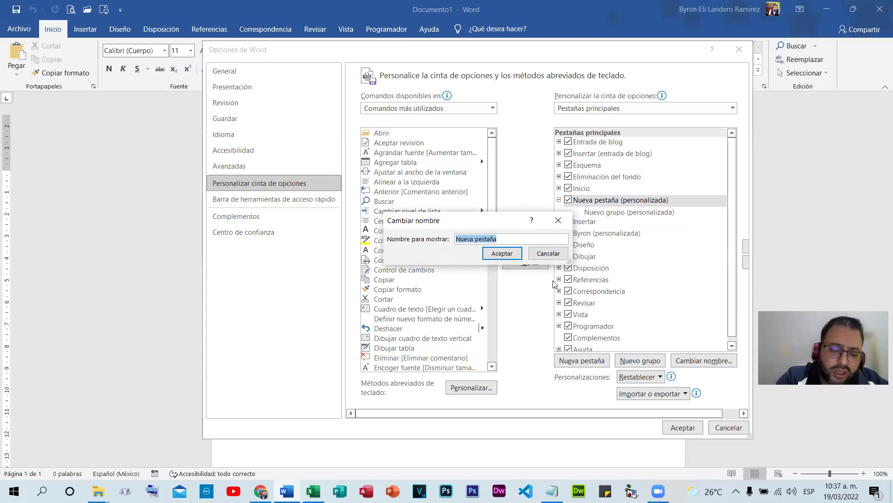
pyautogui.write('Landero')
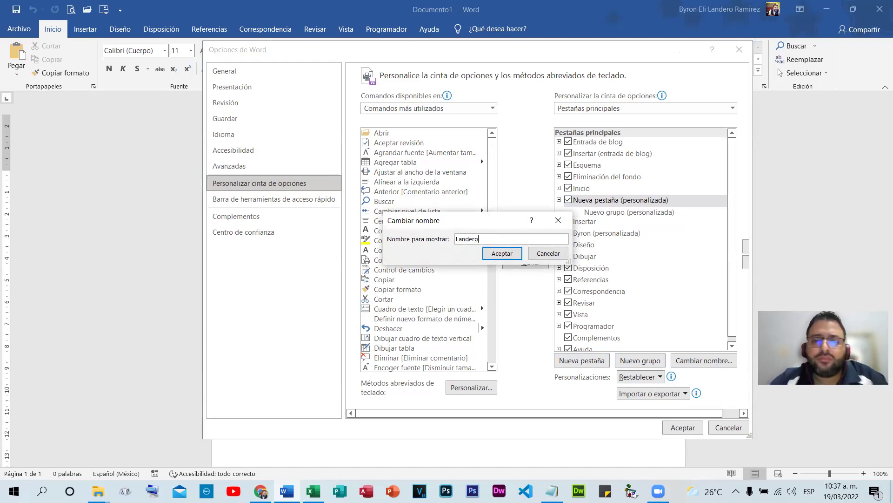
pyautogui.click(502, 253)
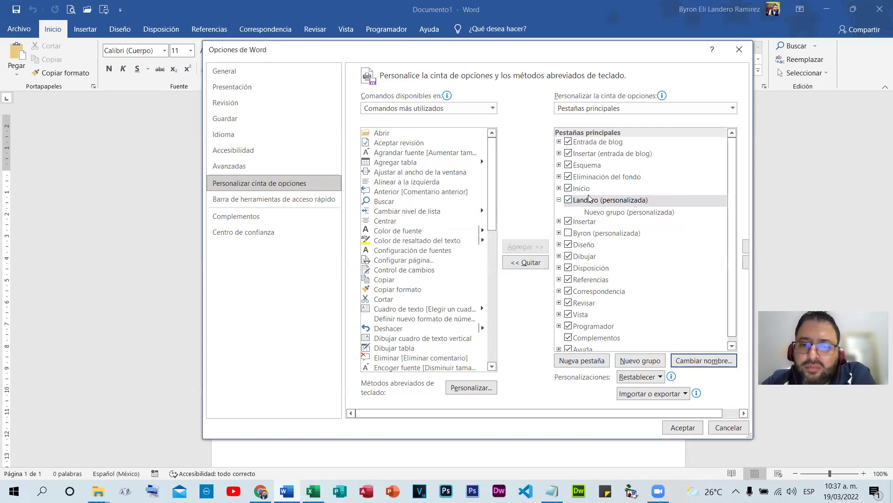
pyautogui.click(682, 427)
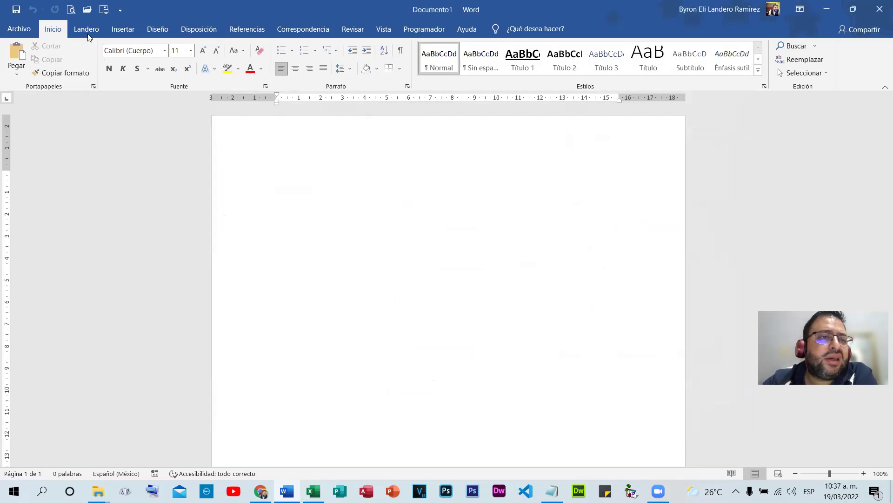
# Step: View the custom tab, then reopen ribbon customization and add a second Nuevo grupo to it
pyautogui.click(90, 33)
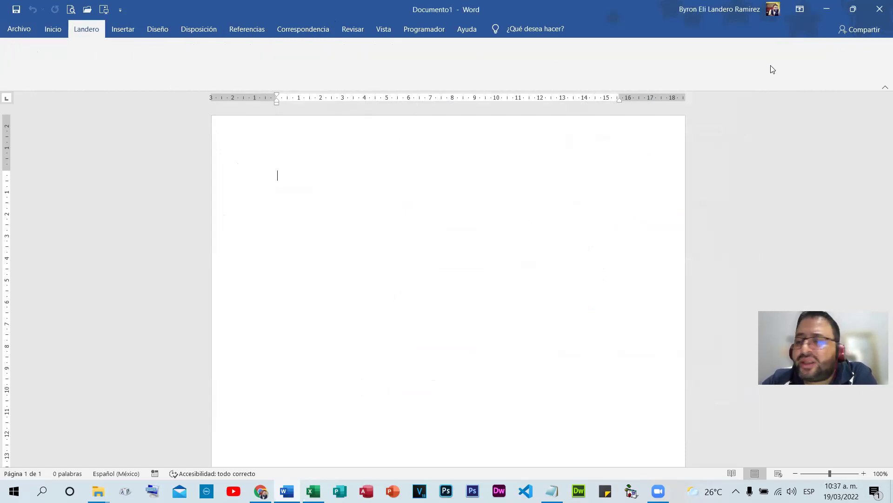
pyautogui.click(53, 28)
pyautogui.click(18, 29)
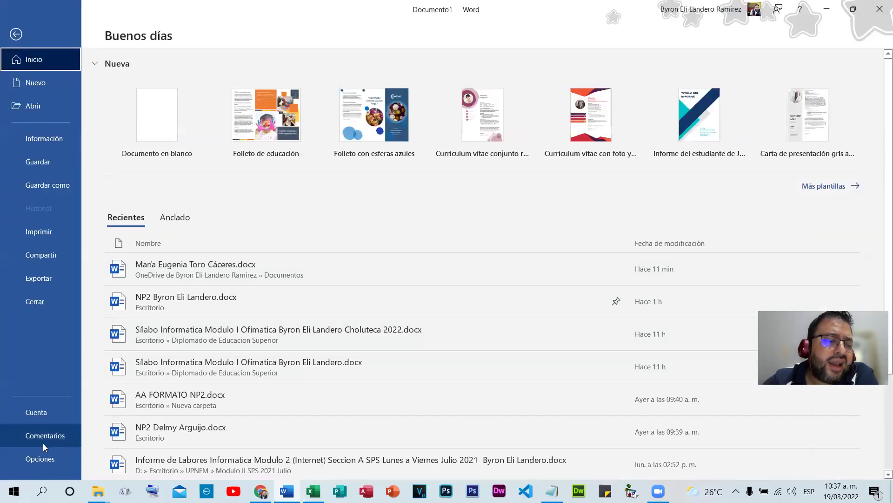
pyautogui.click(40, 458)
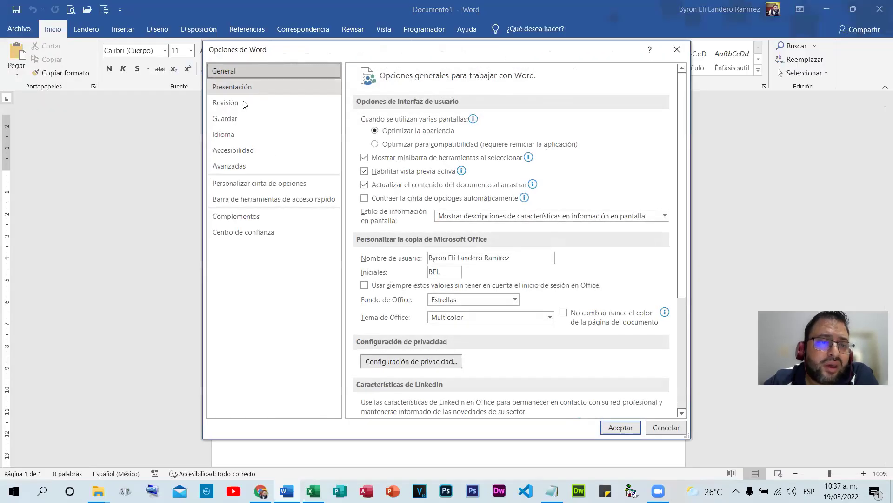
pyautogui.click(257, 184)
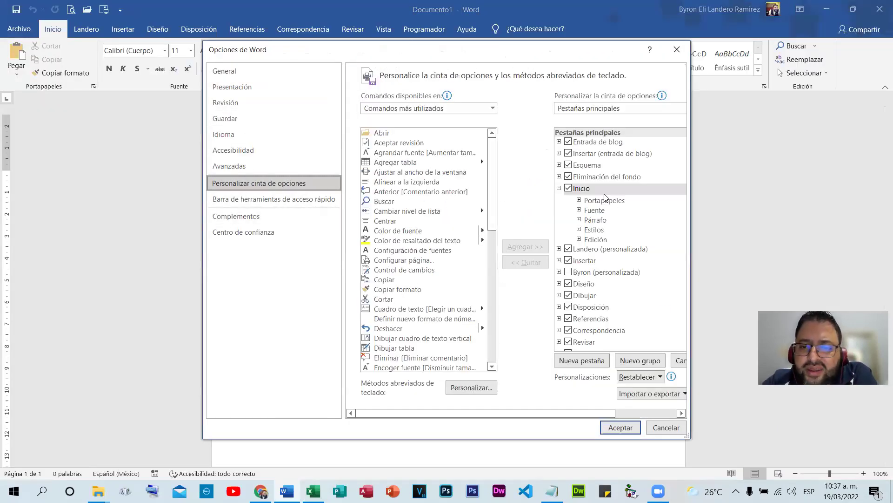
pyautogui.click(588, 252)
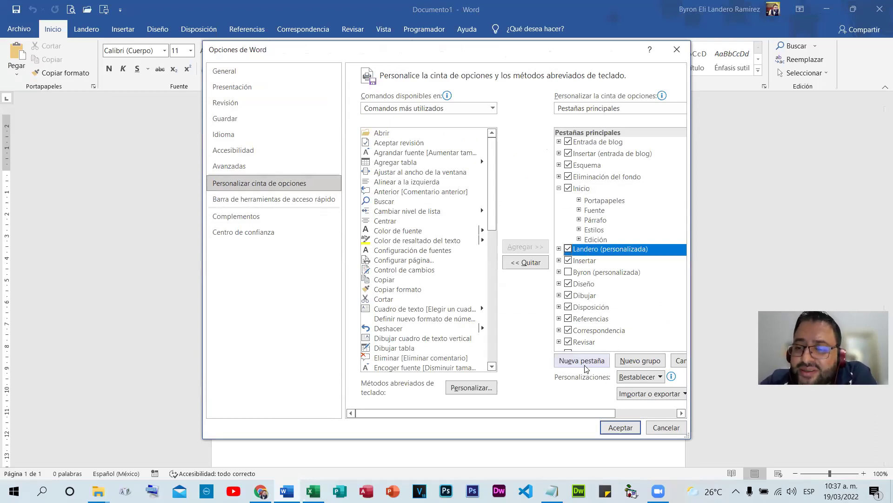
pyautogui.click(638, 362)
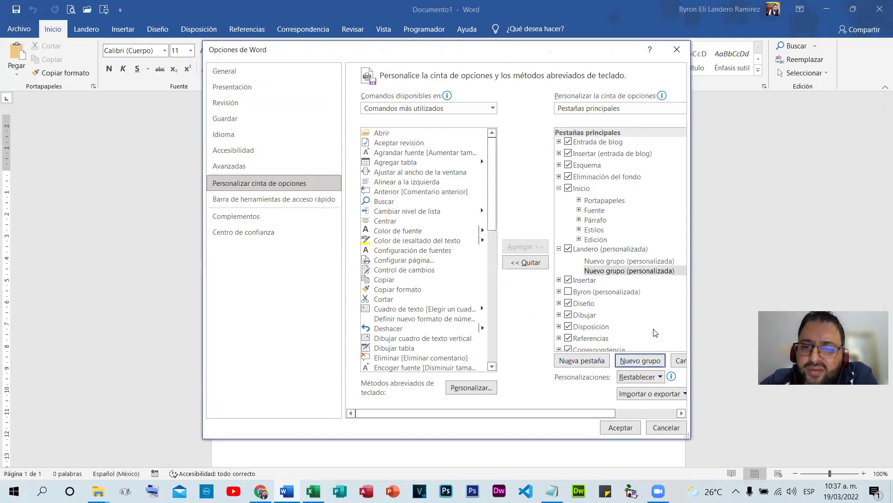
# Step: Rename the new Landero group to 'Mis favoritos' and give it the smiley symbol
pyautogui.click(679, 361)
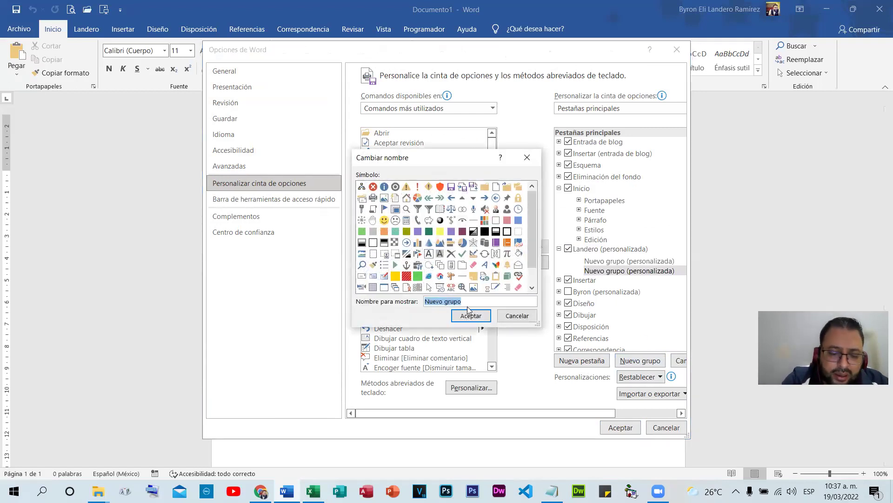
pyautogui.write('Mis favoritos')
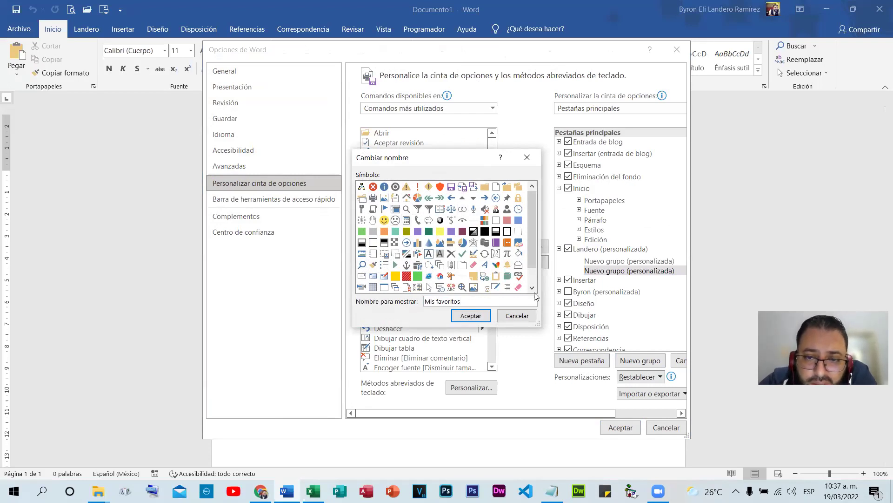
pyautogui.moveTo(533, 263); pyautogui.dragTo(533, 281)
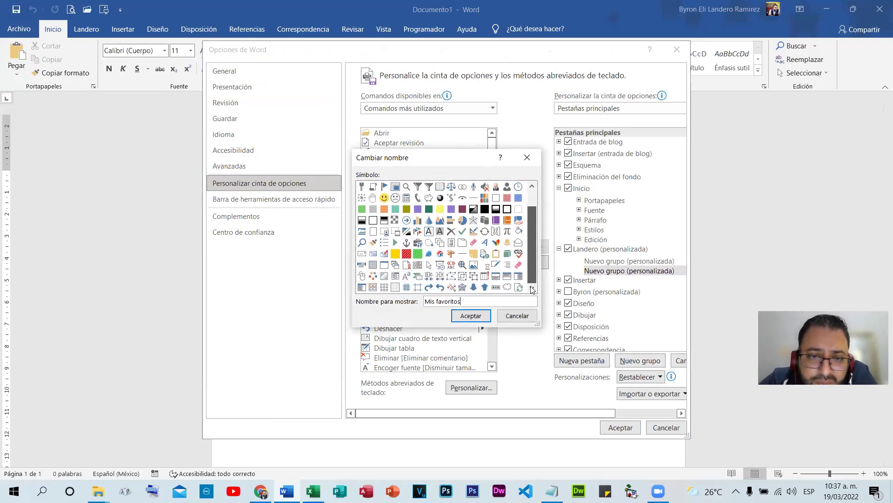
pyautogui.click(384, 198)
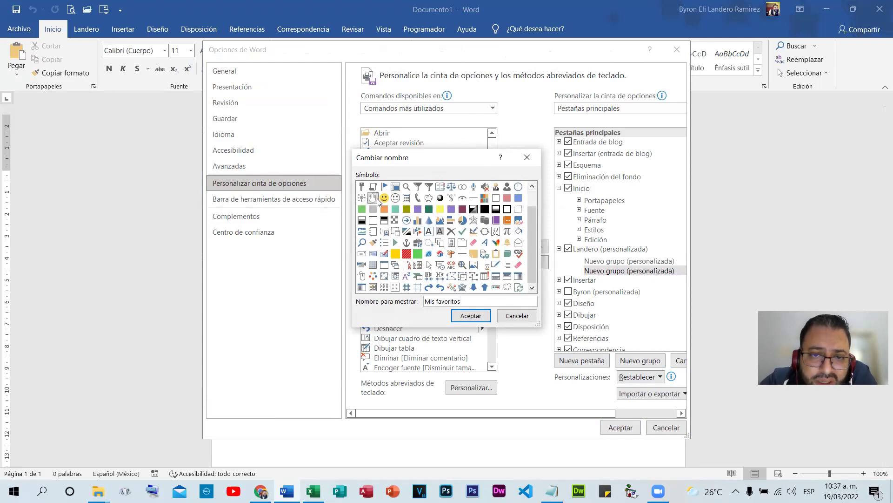
# Step: Confirm the Mis favoritos name and remove the leftover empty Nuevo grupo from Landero
pyautogui.click(457, 321)
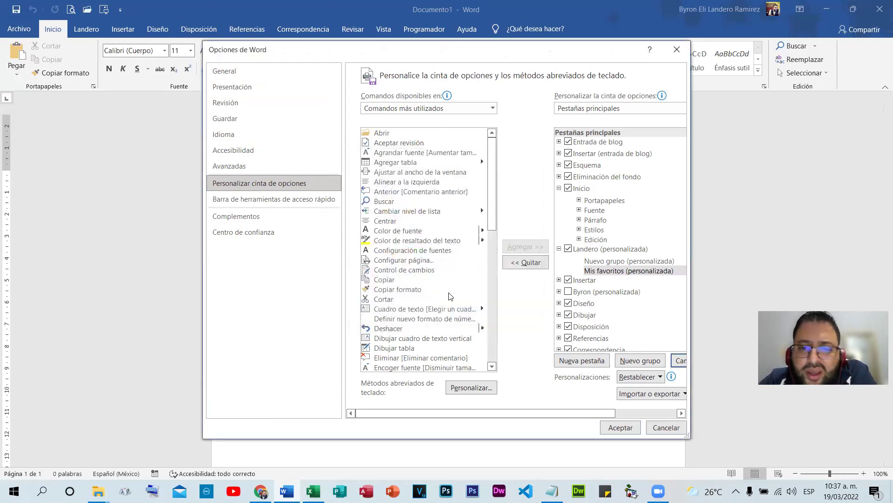
pyautogui.click(625, 272)
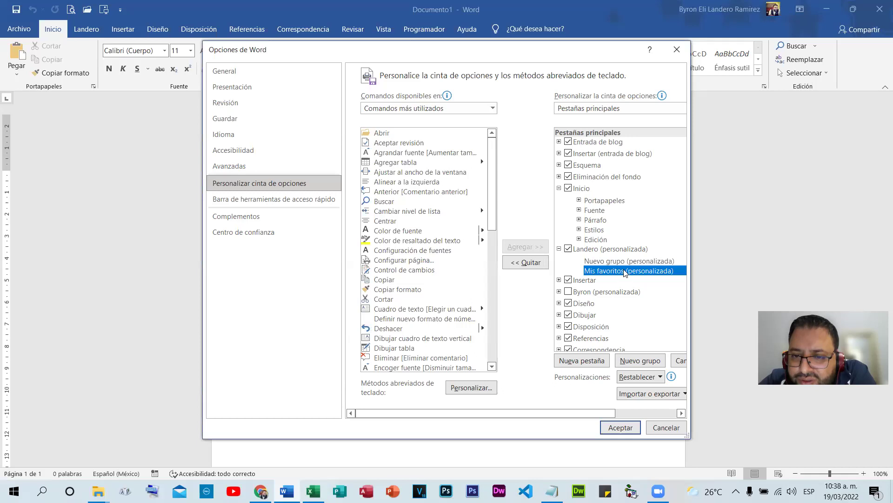
pyautogui.click(622, 262)
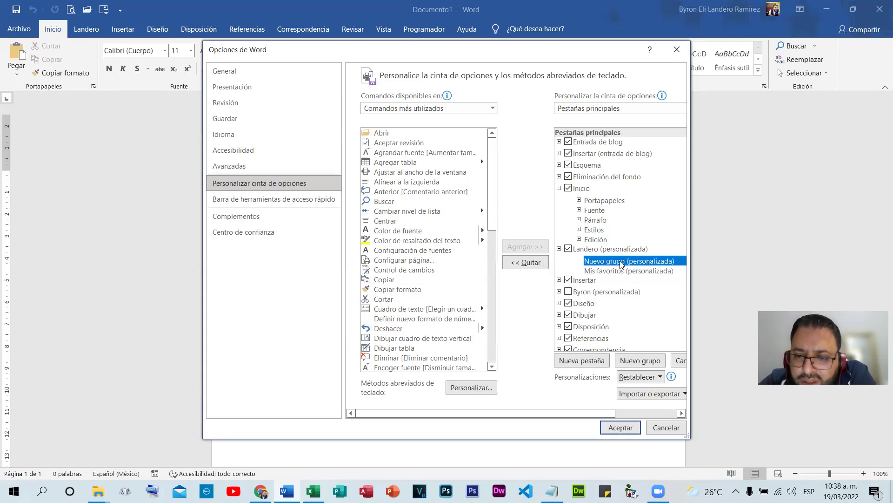
pyautogui.moveTo(615, 413)
pyautogui.mouseDown()
pyautogui.moveTo(668, 416)
pyautogui.moveTo(610, 413)
pyautogui.mouseUp()
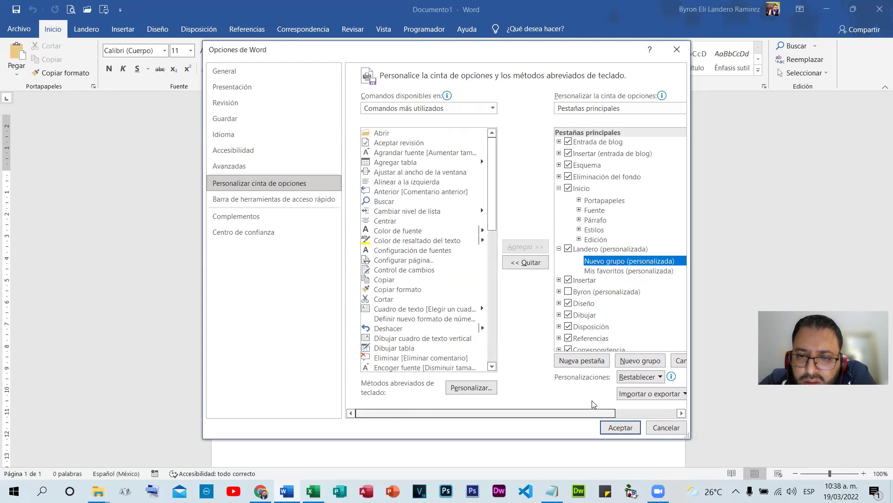
pyautogui.rightClick(648, 264)
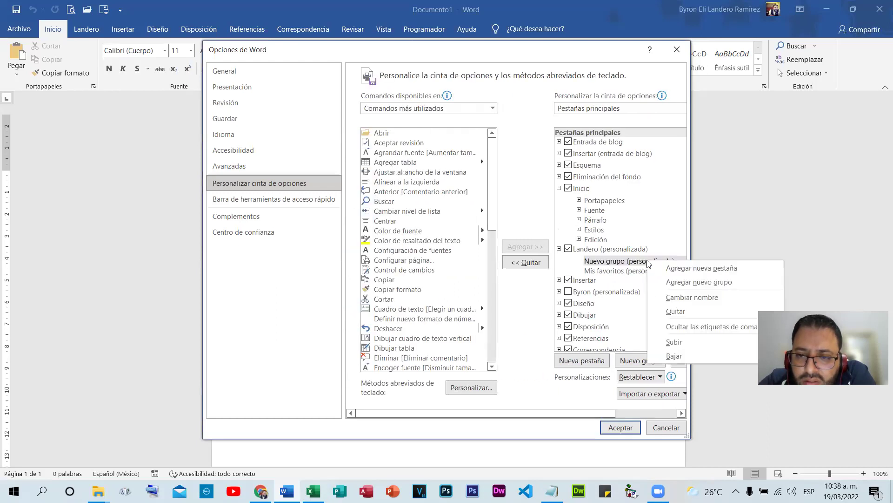
pyautogui.click(673, 311)
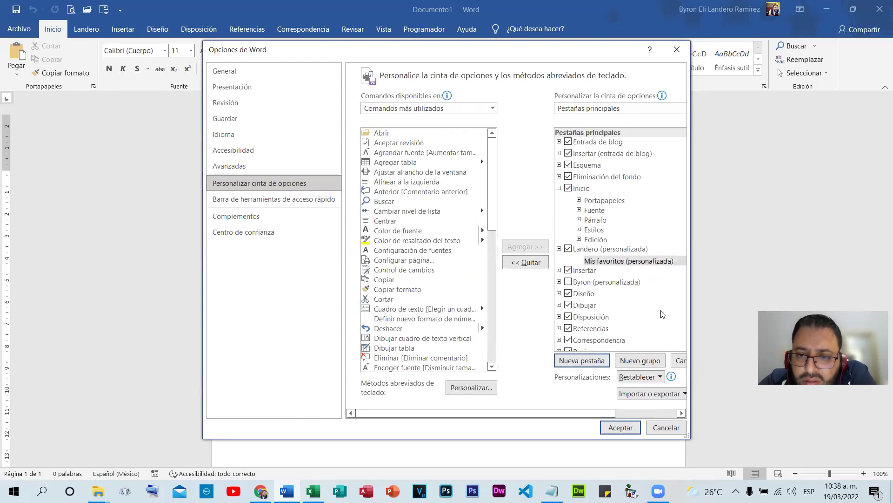
# Step: Add the Abrir command into the Mis favoritos group under Landero
pyautogui.click(623, 262)
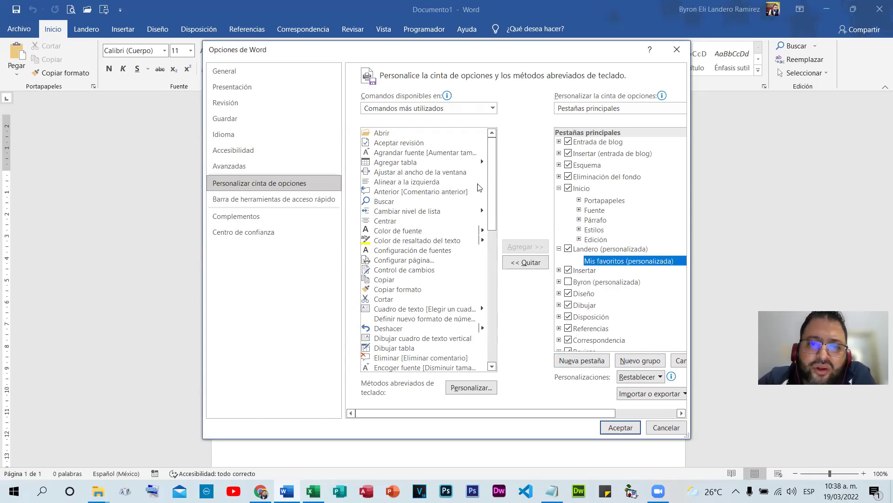
pyautogui.moveTo(492, 154)
pyautogui.mouseDown()
pyautogui.moveTo(489, 284)
pyautogui.moveTo(481, 158)
pyautogui.mouseUp()
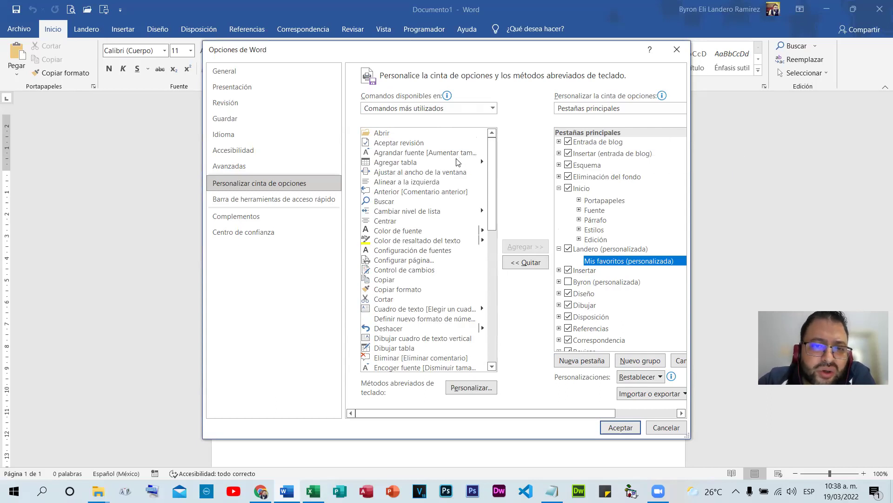
pyautogui.click(381, 134)
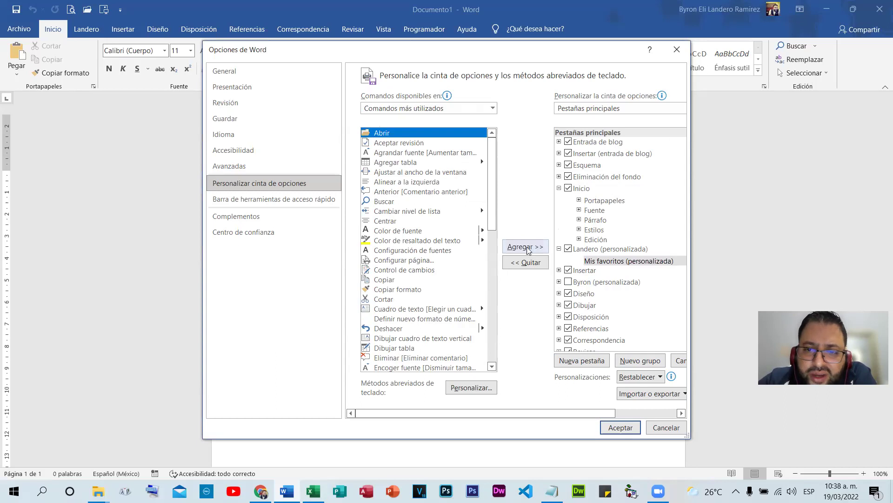
pyautogui.click(633, 262)
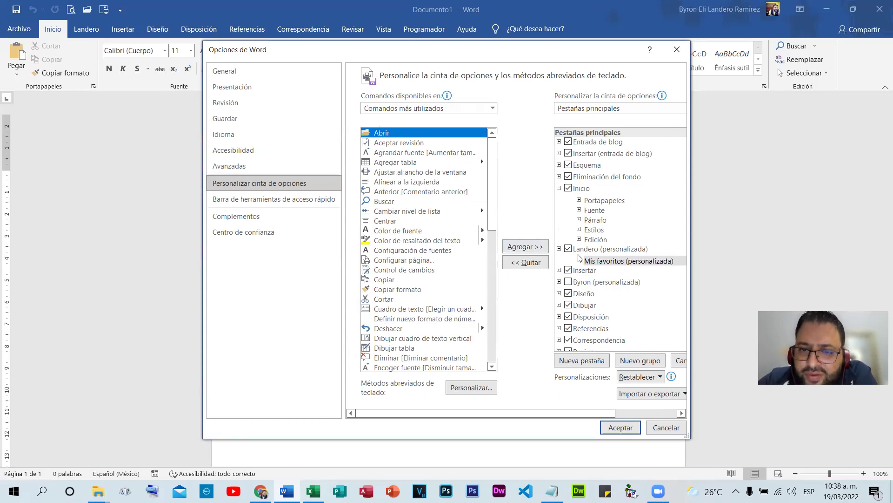
pyautogui.click(524, 246)
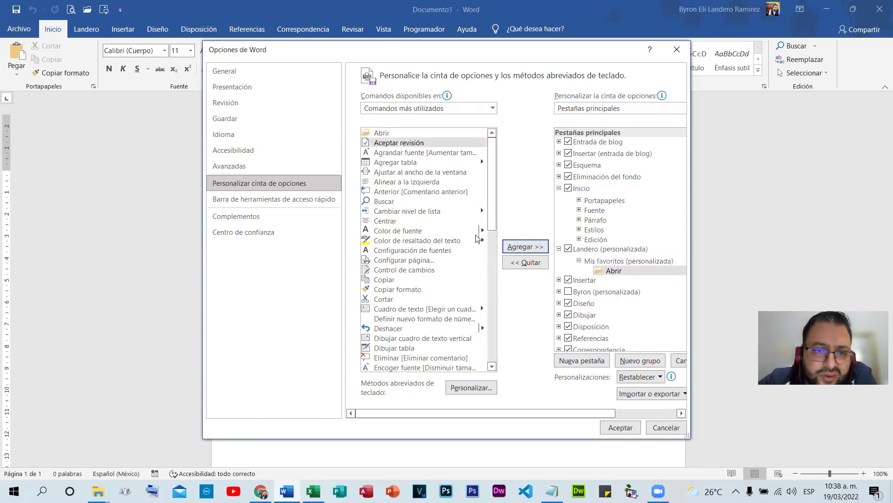
pyautogui.scroll(-1, 473, 234)
pyautogui.scroll(-3, 473, 234)
pyautogui.scroll(4, 464, 161)
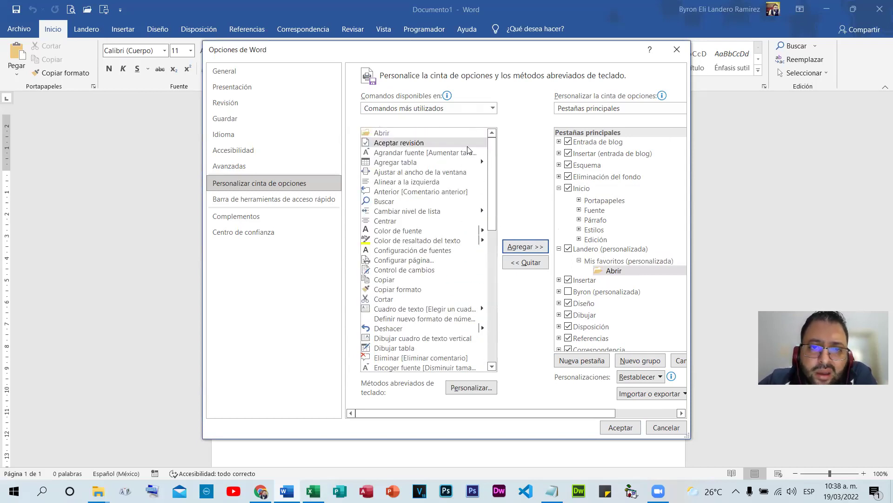
pyautogui.click(476, 108)
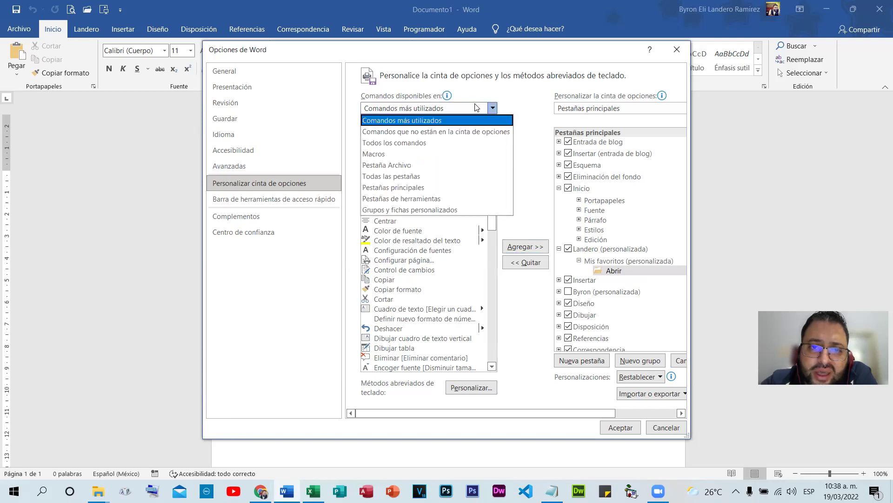
# Step: List Todos los comandos and add Guardar como to Mis favoritos
pyautogui.click(400, 144)
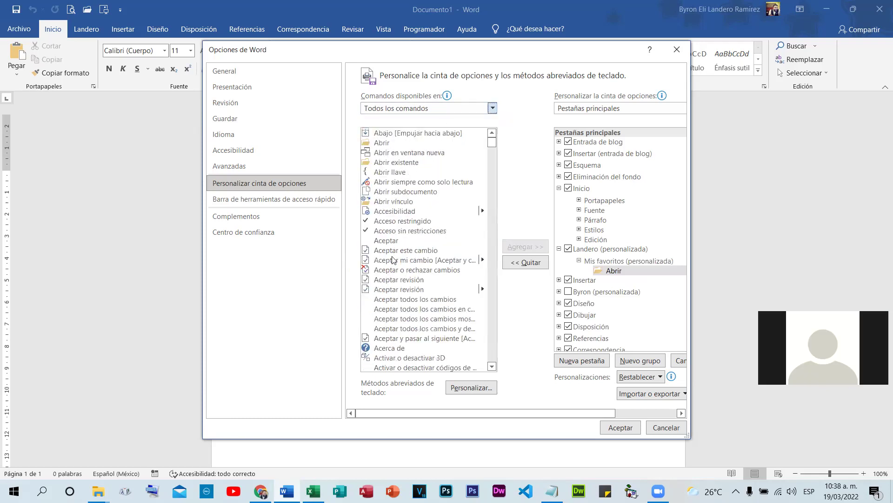
pyautogui.scroll(-20, 407, 217)
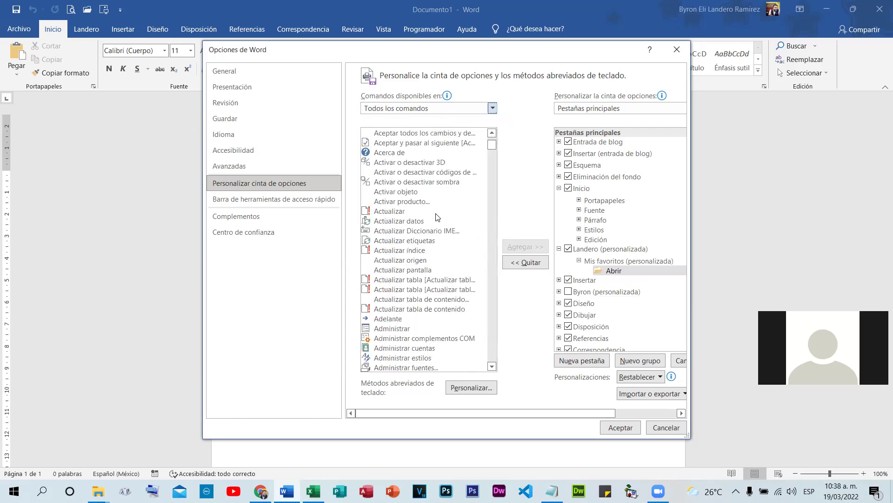
pyautogui.scroll(-9, 437, 214)
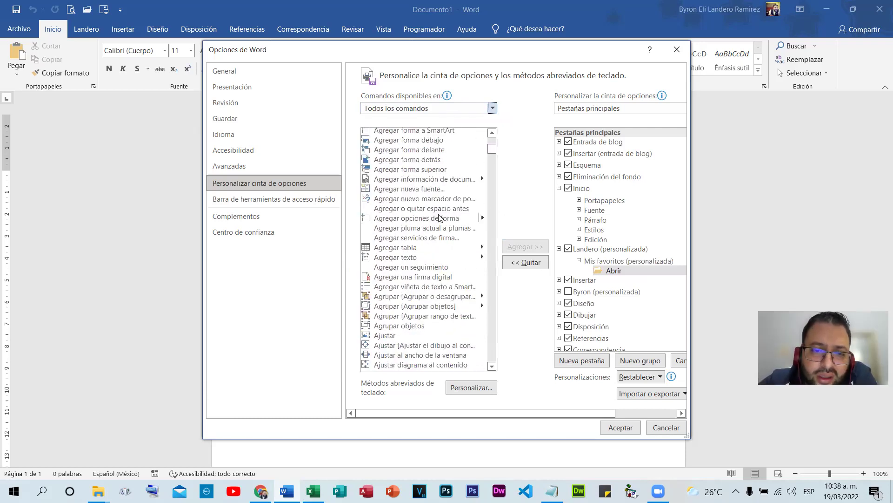
pyautogui.scroll(-5, 443, 226)
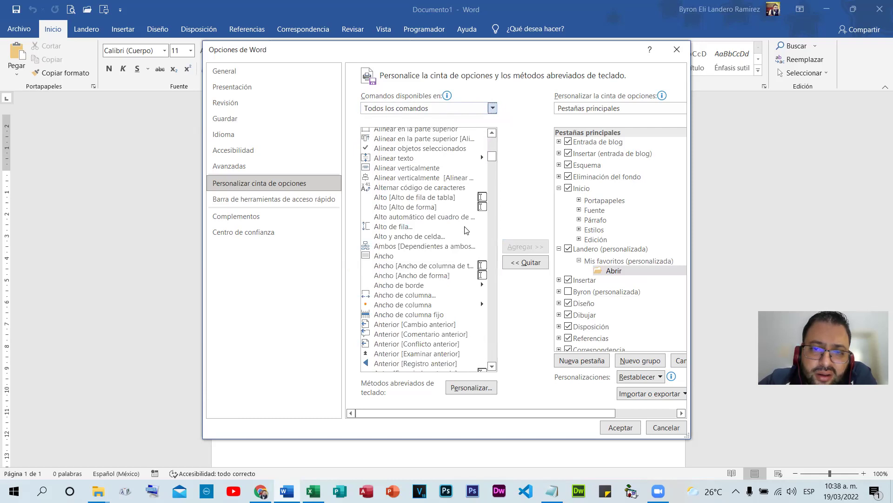
pyautogui.moveTo(492, 155); pyautogui.dragTo(504, 254)
pyautogui.scroll(20, 472, 186)
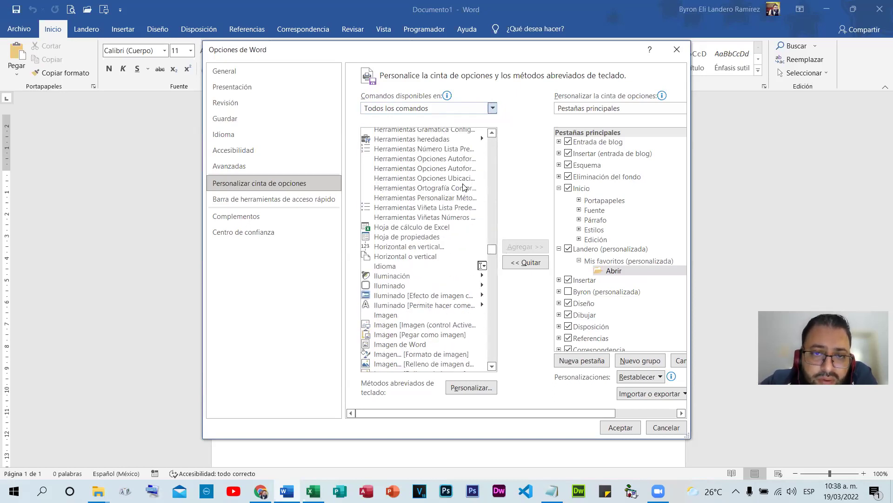
pyautogui.scroll(3, 444, 206)
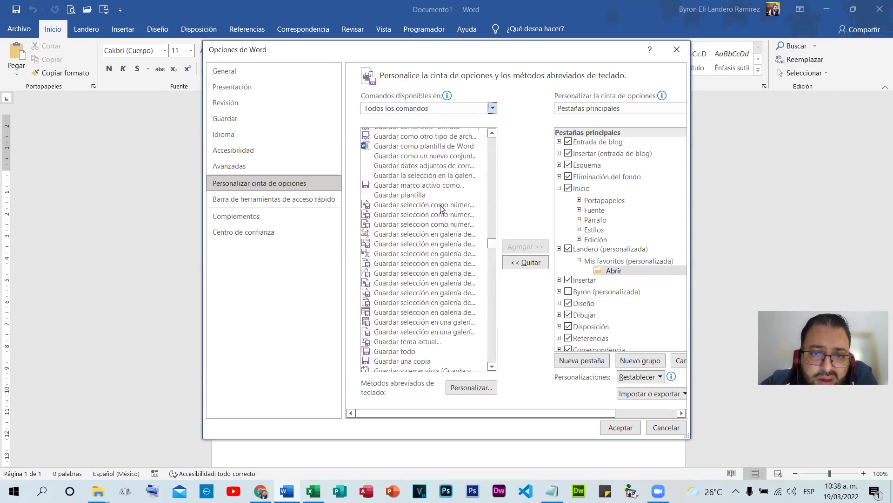
pyautogui.scroll(2, 441, 208)
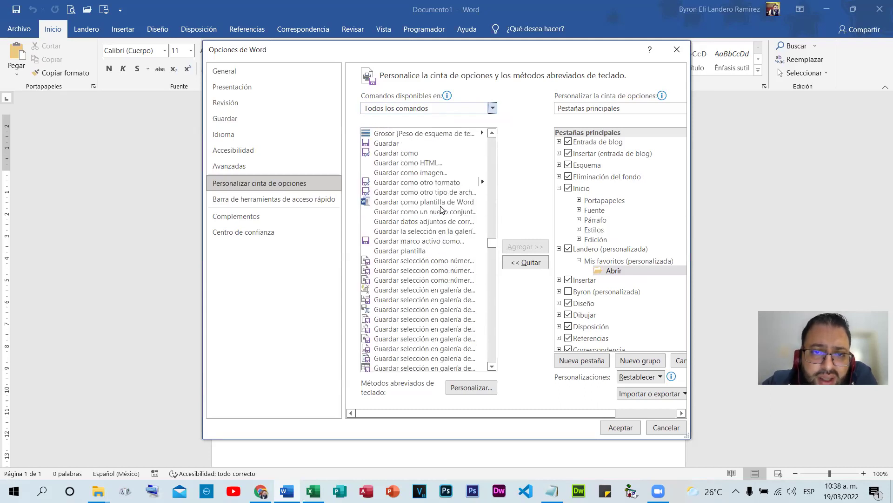
pyautogui.scroll(1, 433, 204)
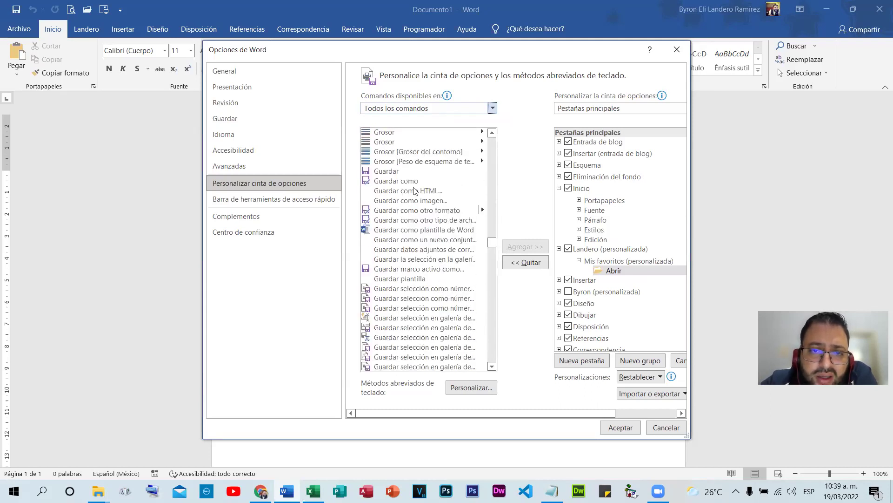
pyautogui.click(382, 182)
pyautogui.click(525, 247)
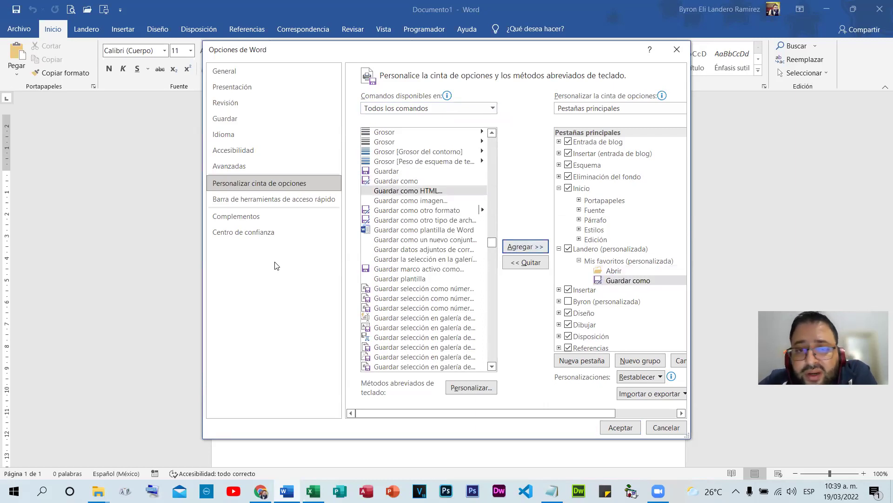
# Step: Add Impresión rápida and Insertar imagen to Mis favoritos
pyautogui.moveTo(491, 244); pyautogui.dragTo(494, 253)
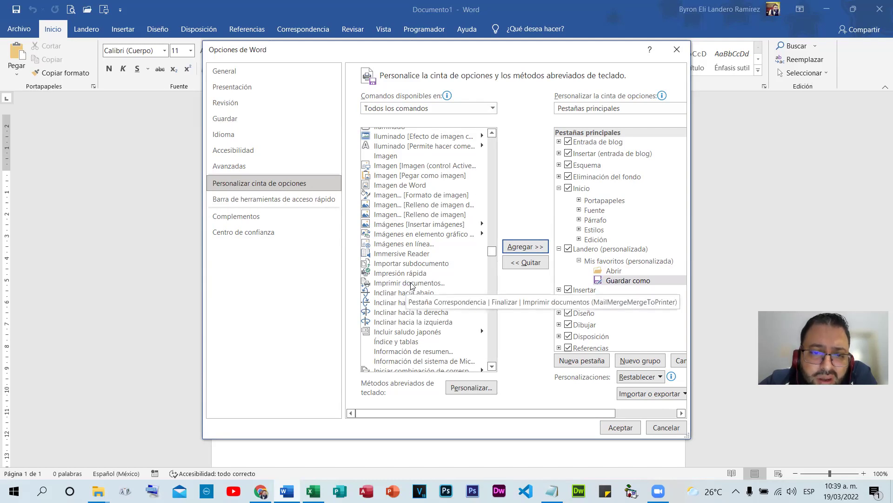
pyautogui.click(396, 275)
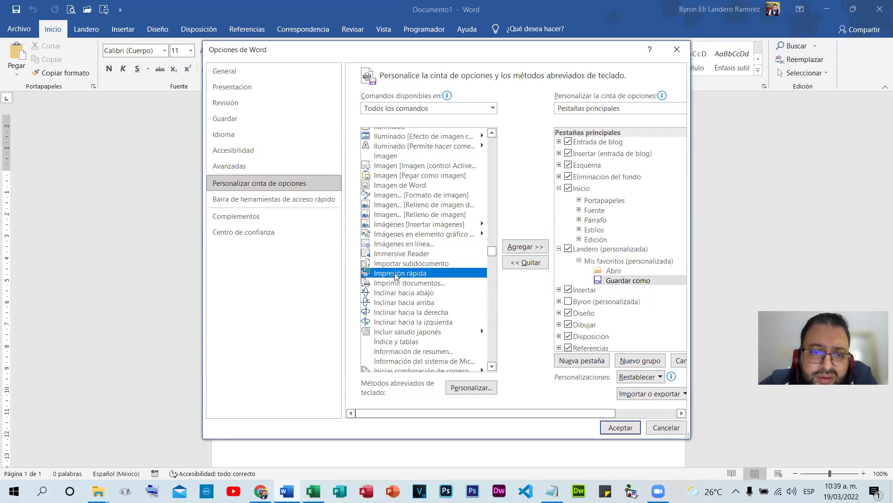
pyautogui.click(516, 248)
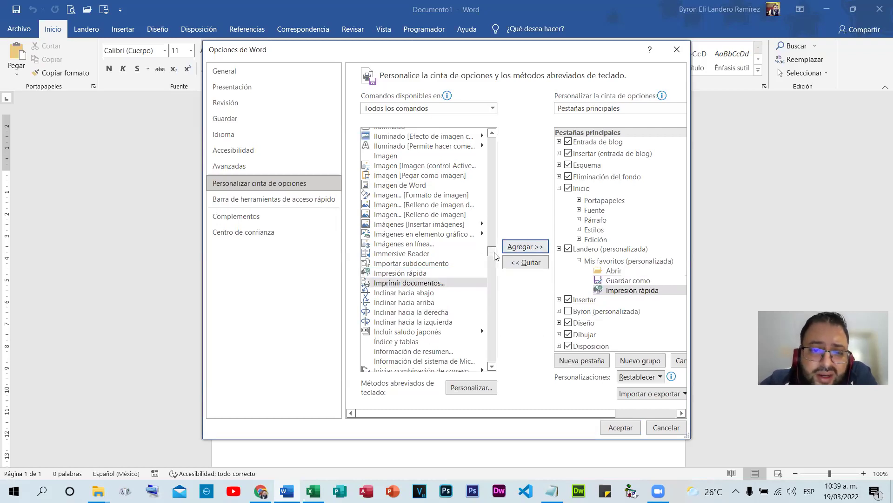
pyautogui.scroll(-7, 456, 260)
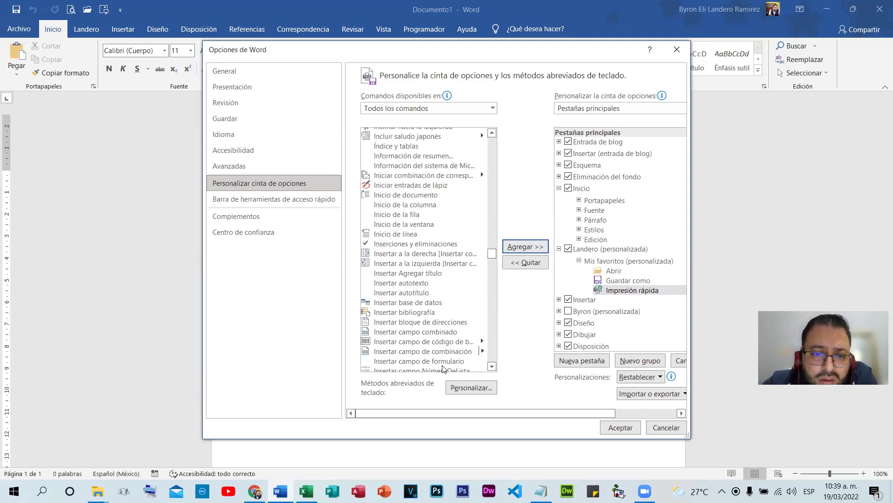
pyautogui.scroll(-3, 440, 321)
pyautogui.scroll(-8, 438, 321)
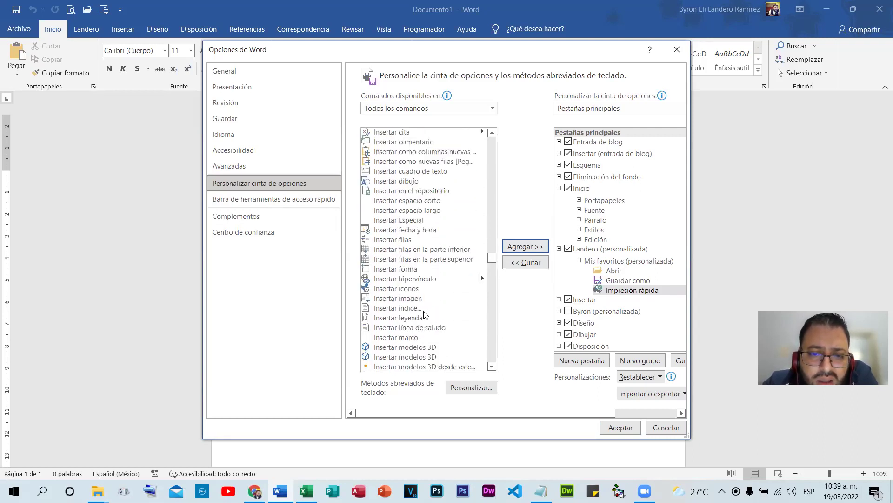
pyautogui.click(394, 299)
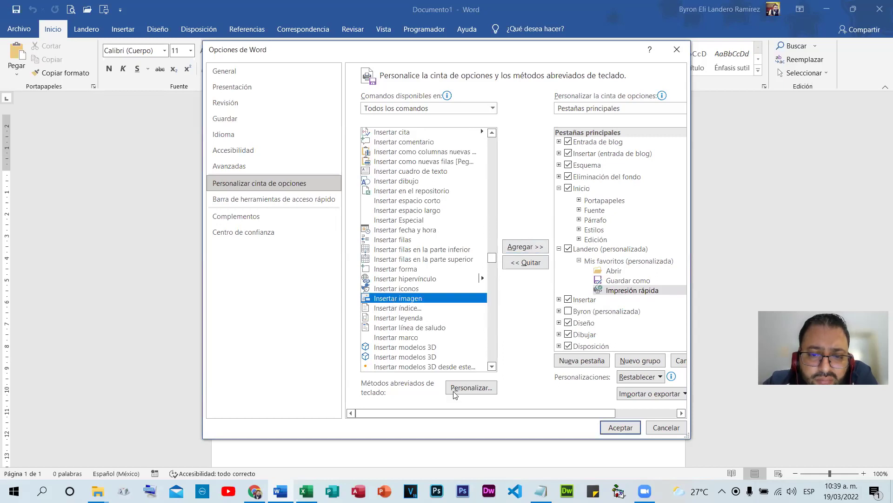
pyautogui.click(524, 247)
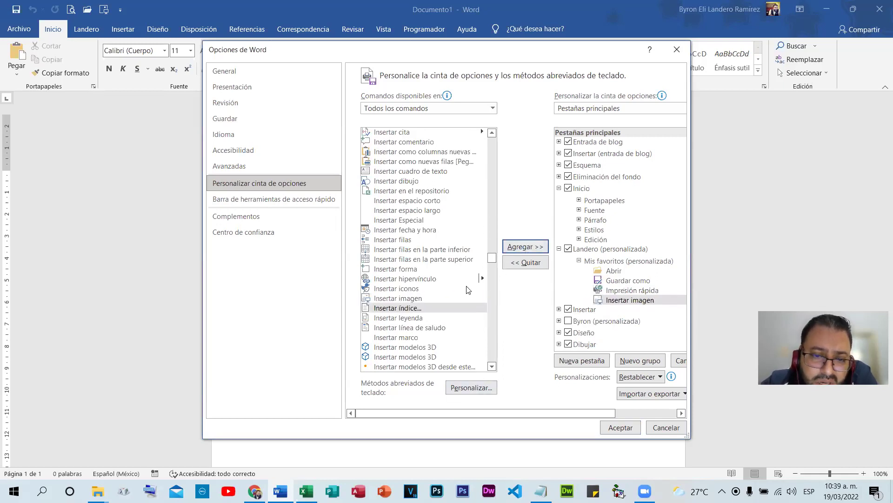
# Step: Add Tablas rápidas to the Mis favoritos group
pyautogui.scroll(-20, 463, 278)
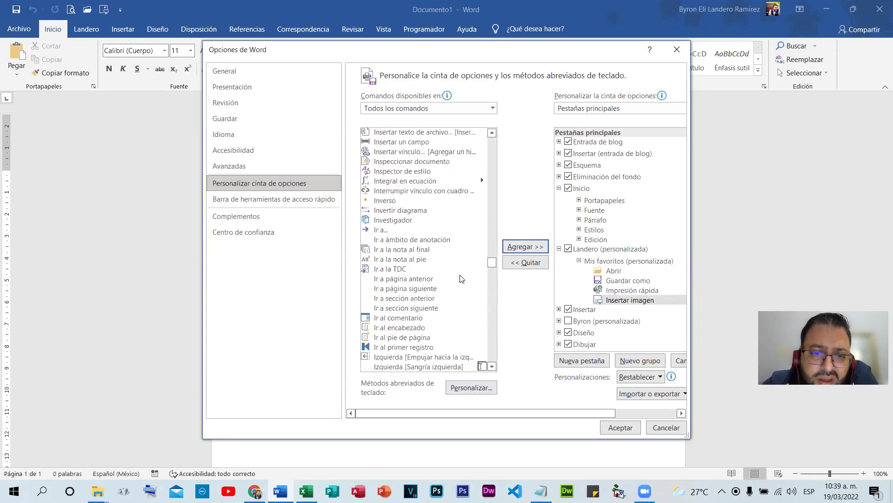
pyautogui.moveTo(487, 269); pyautogui.dragTo(494, 317)
pyautogui.moveTo(492, 318); pyautogui.dragTo(490, 343)
pyautogui.scroll(-2, 431, 312)
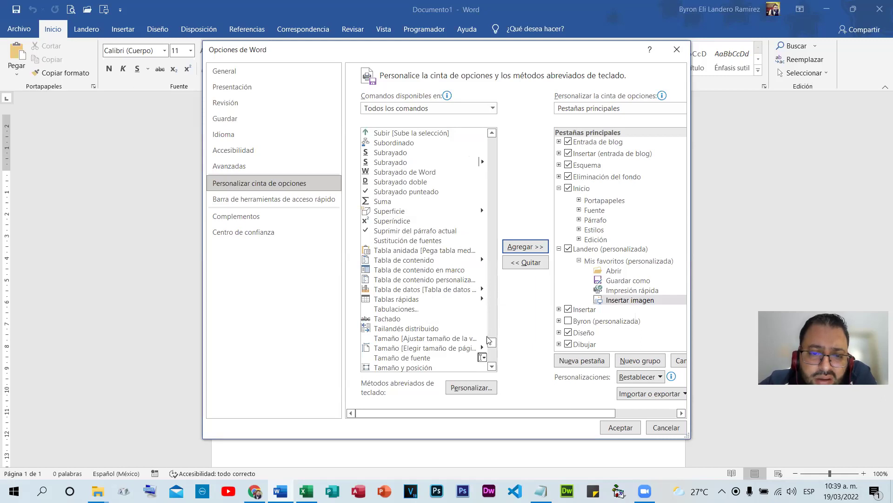
pyautogui.click(384, 302)
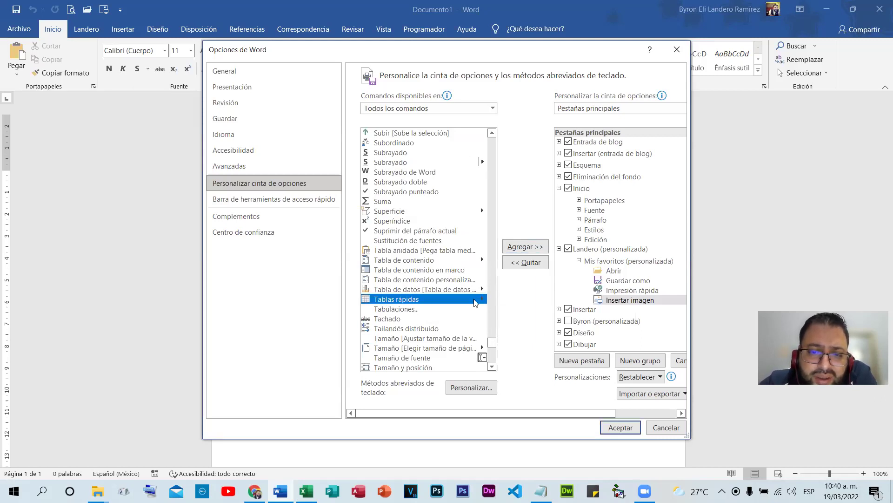
pyautogui.click(528, 250)
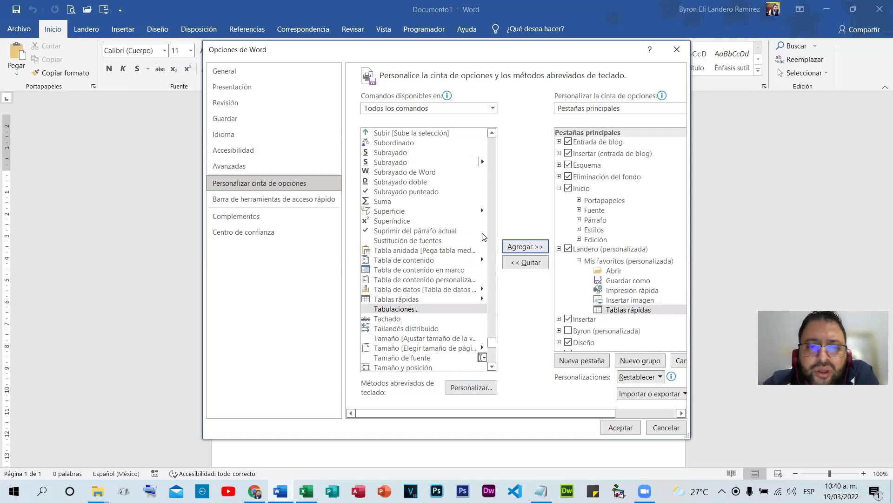
pyautogui.click(478, 106)
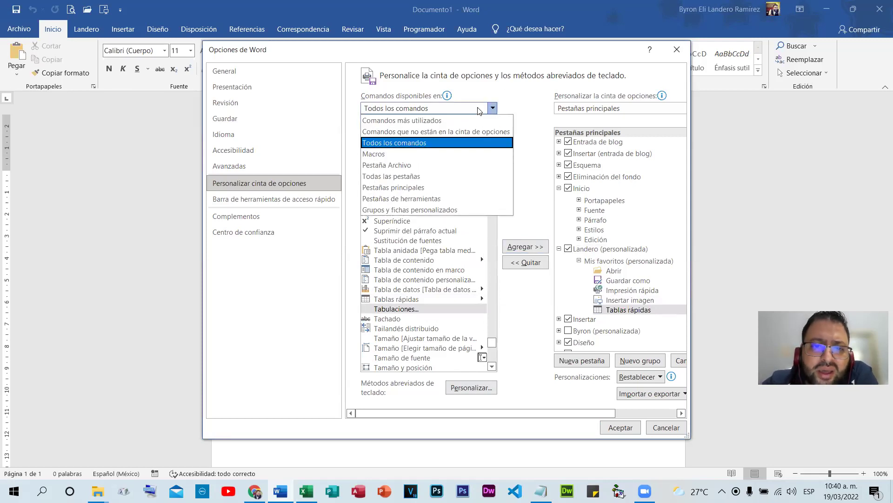
# Step: From Comandos más utilizados, add Color de fuente and Fuente to Mis favoritos
pyautogui.click(425, 119)
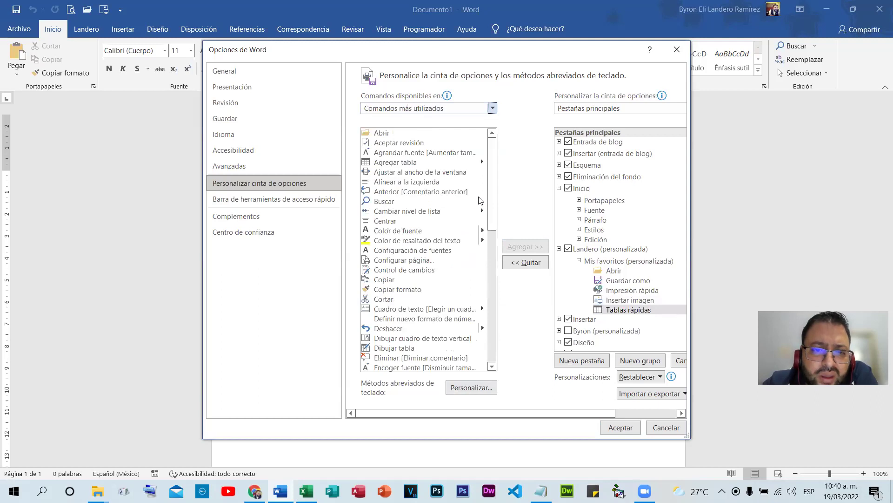
pyautogui.click(425, 231)
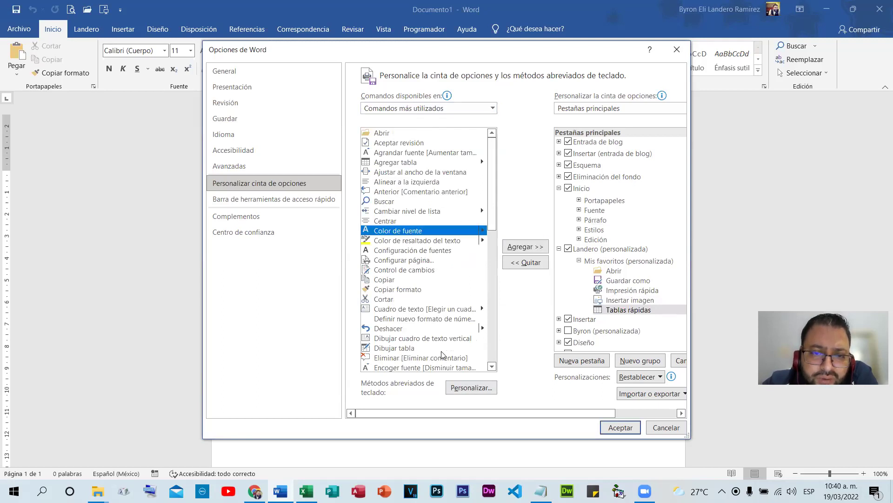
pyautogui.click(524, 249)
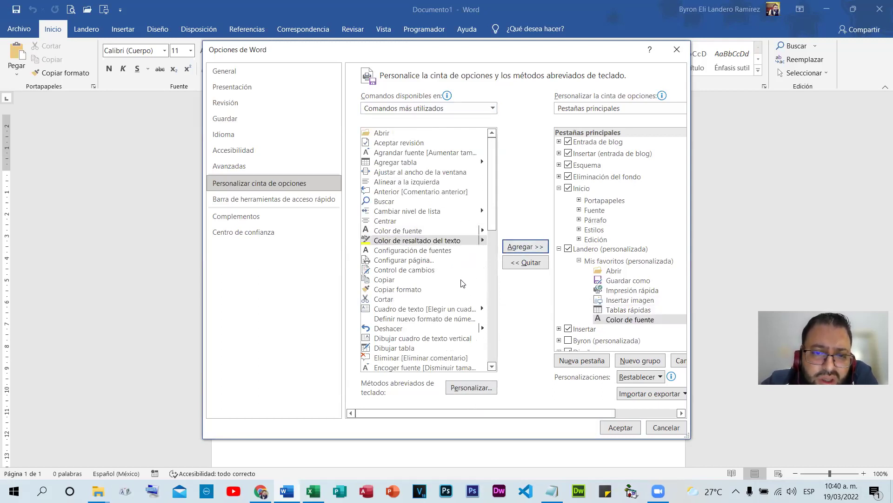
pyautogui.scroll(-6, 461, 285)
pyautogui.scroll(-2, 461, 285)
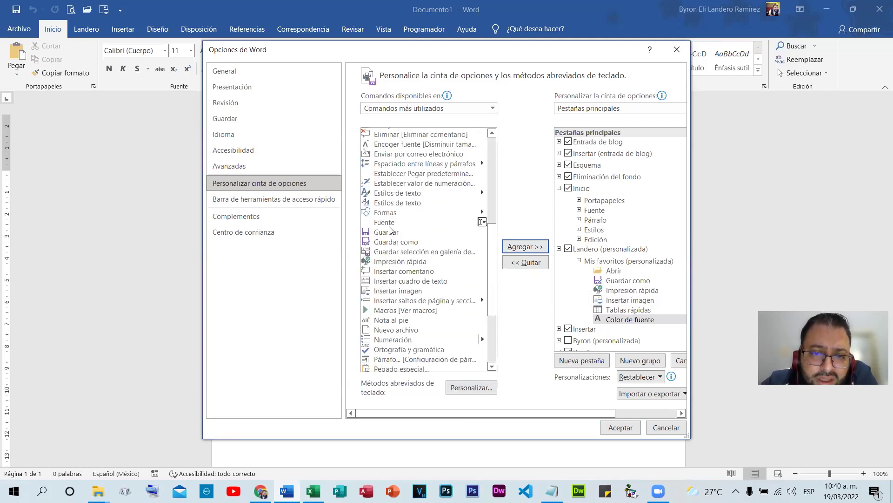
pyautogui.click(465, 223)
pyautogui.click(525, 247)
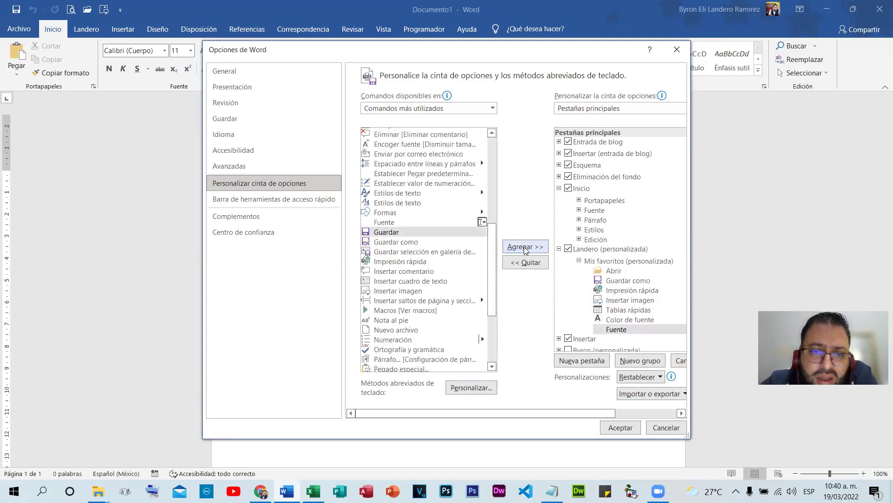
# Step: Add Tamaño de fuente and review the eight-command Mis favoritos group
pyautogui.scroll(-3, 475, 277)
pyautogui.scroll(-1, 476, 276)
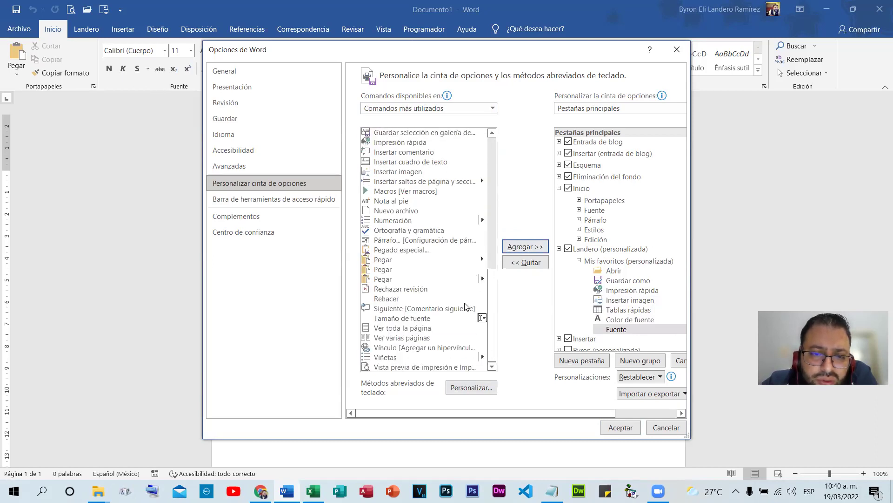
pyautogui.click(384, 318)
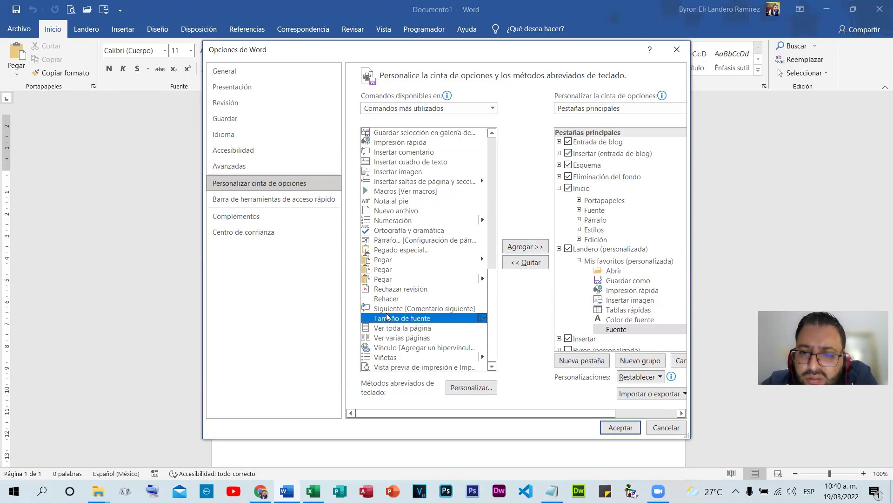
pyautogui.click(543, 246)
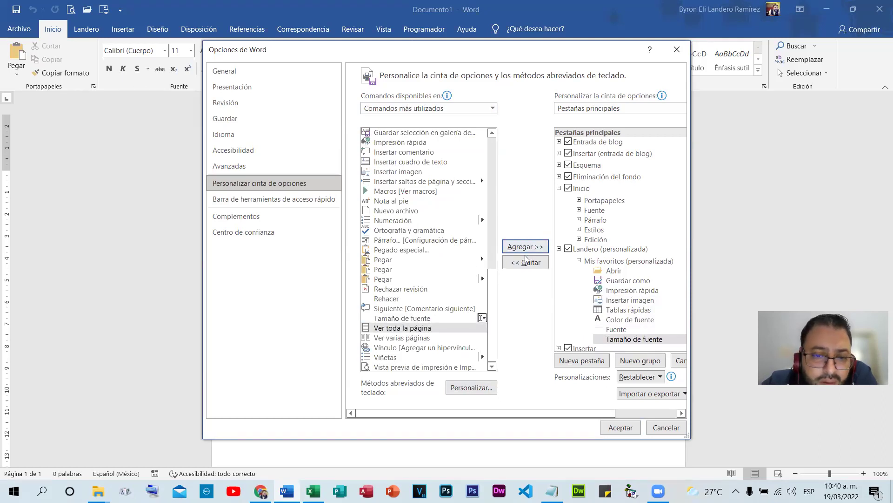
pyautogui.moveTo(493, 302); pyautogui.dragTo(498, 154)
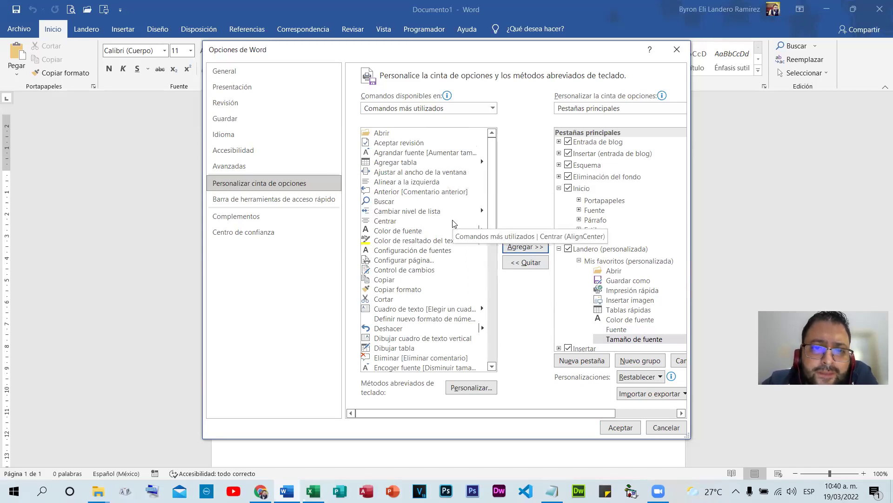
pyautogui.scroll(-2, 454, 224)
pyautogui.scroll(-1, 450, 301)
pyautogui.scroll(-2, 450, 303)
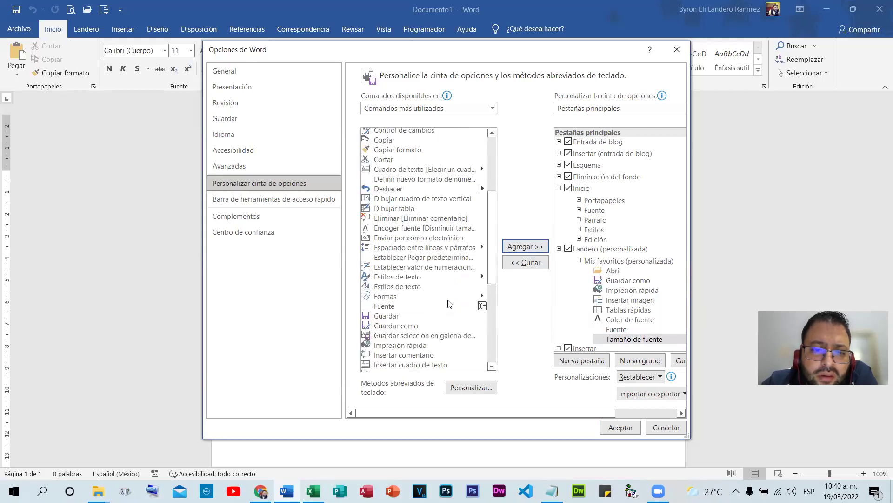
pyautogui.scroll(-3, 450, 303)
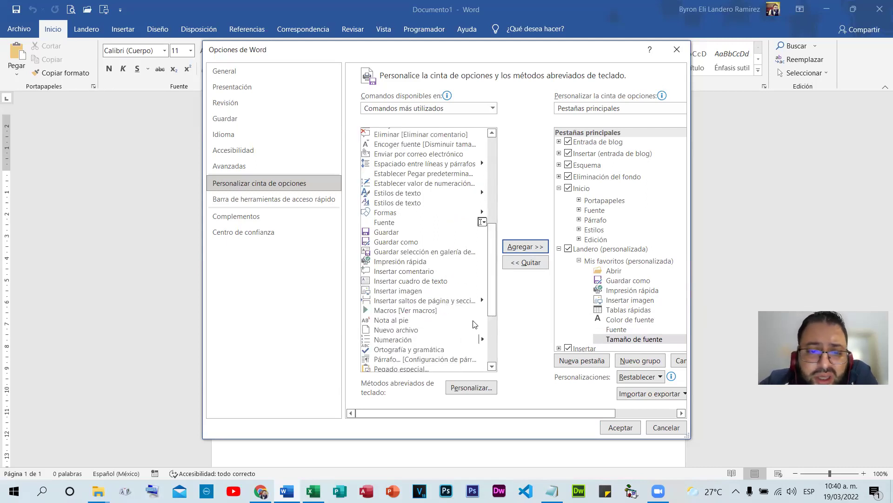
pyautogui.scroll(-1, 473, 320)
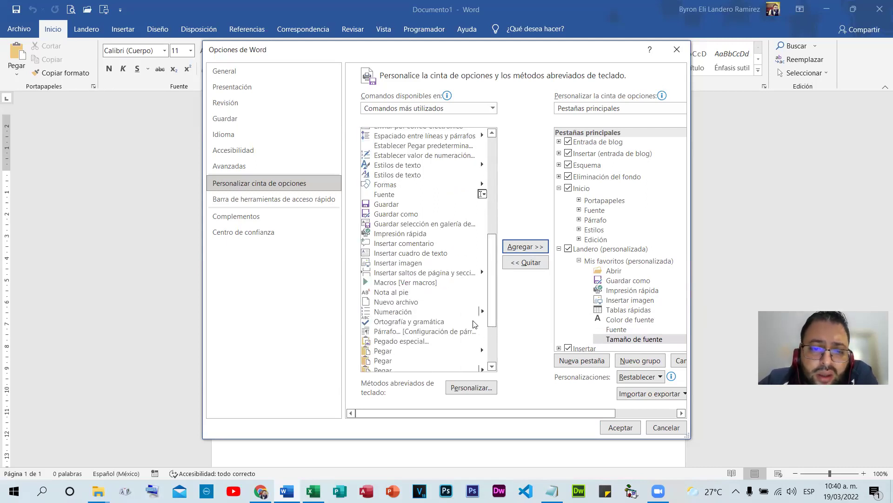
pyautogui.scroll(-3, 473, 320)
pyautogui.scroll(5, 473, 323)
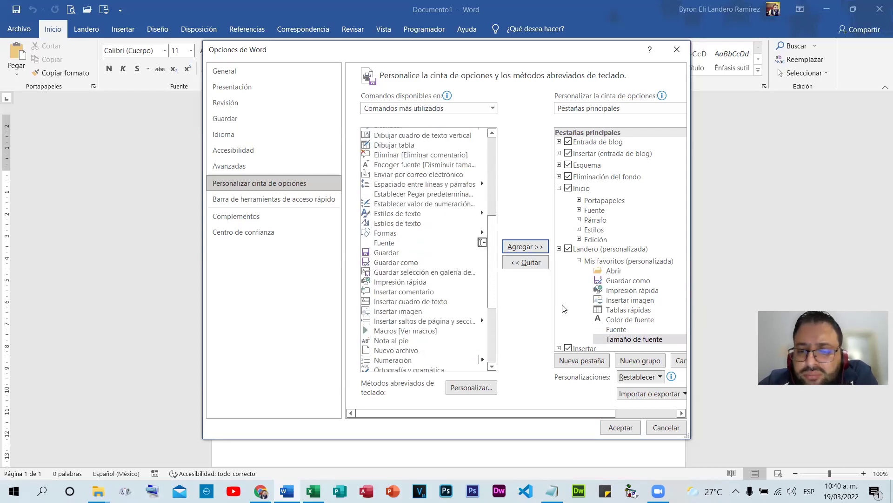
# Step: Apply the customization and tour the Landero, Inicio, Insertar, Diseño and Disposición tabs
pyautogui.click(605, 428)
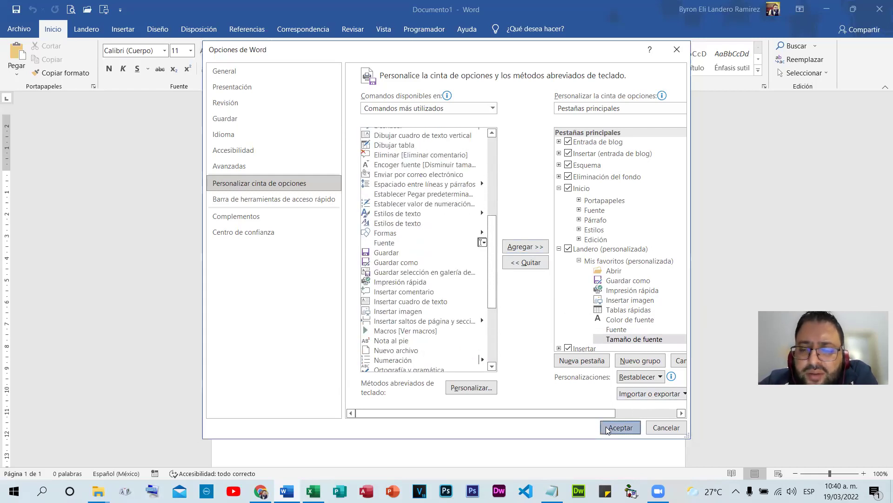
pyautogui.click(83, 33)
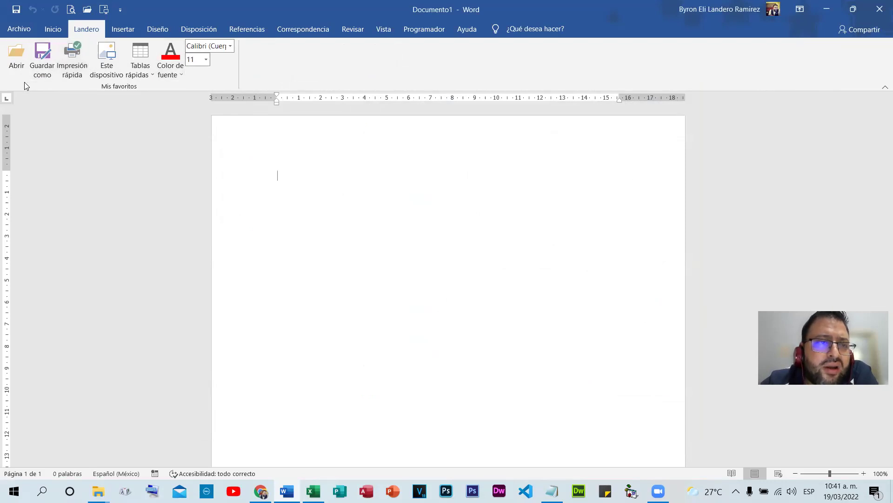
pyautogui.click(54, 29)
pyautogui.click(121, 29)
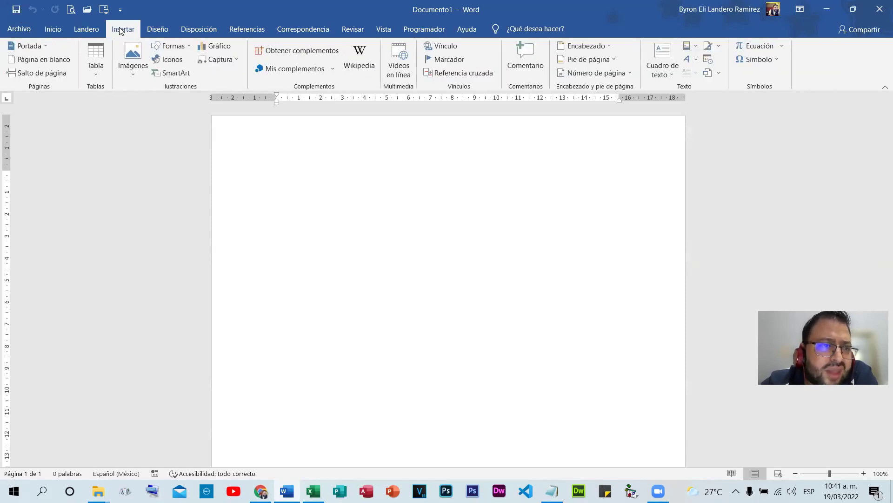
pyautogui.click(158, 30)
pyautogui.click(199, 30)
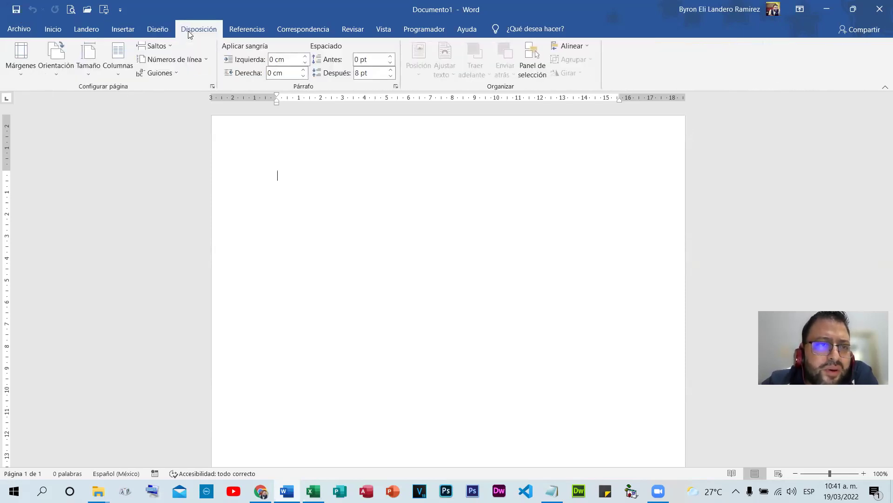
# Step: Back on Landero, open and close the Mis favoritos font list without changing the font
pyautogui.click(86, 30)
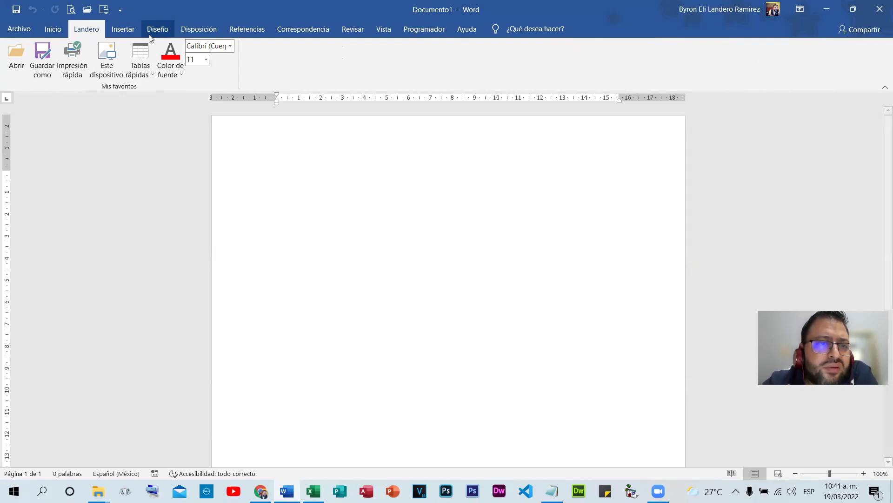
pyautogui.click(231, 47)
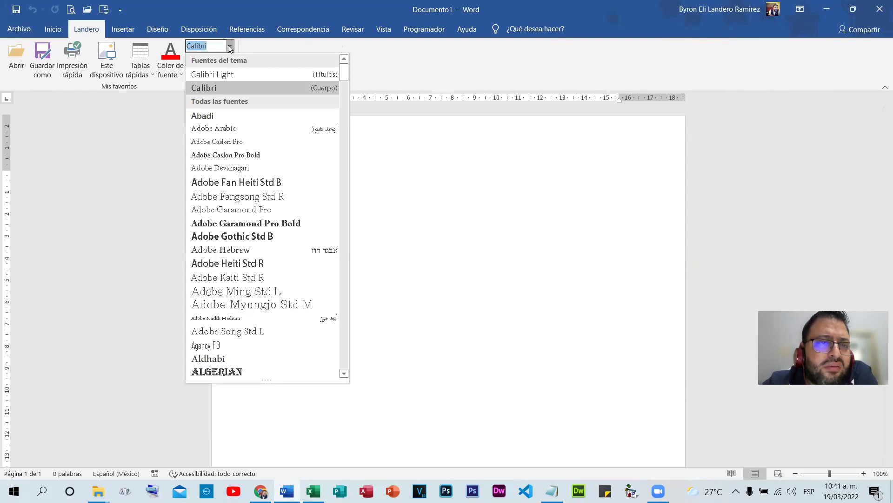
pyautogui.click(230, 46)
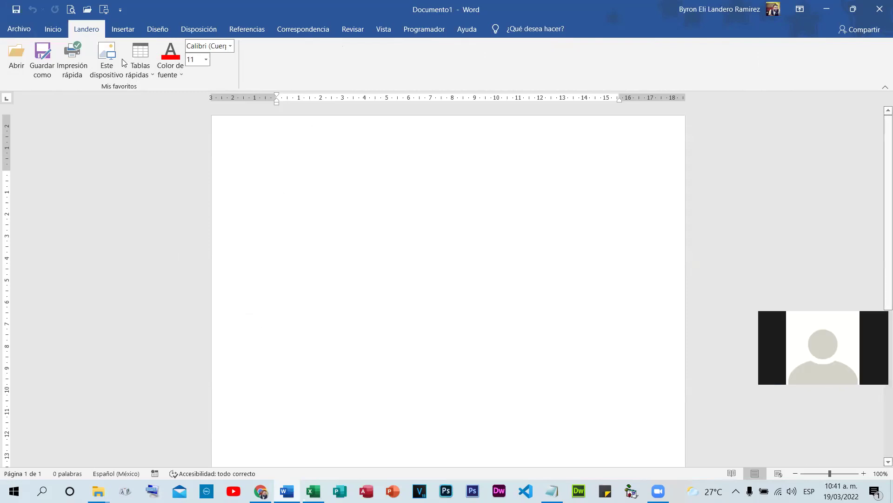
pyautogui.click(16, 29)
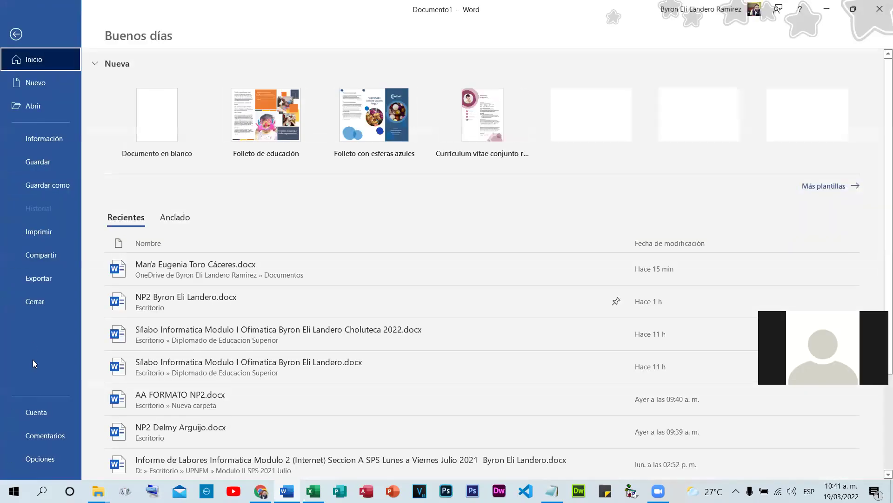
pyautogui.click(42, 449)
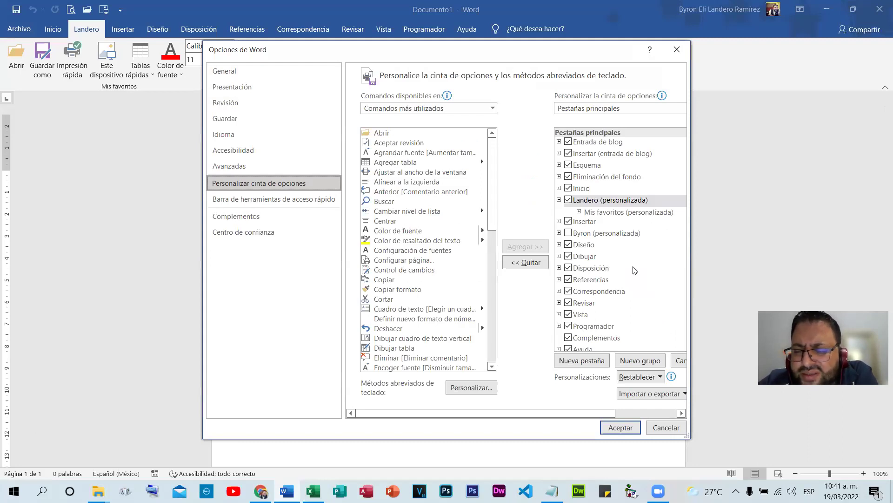
pyautogui.scroll(-1, 668, 257)
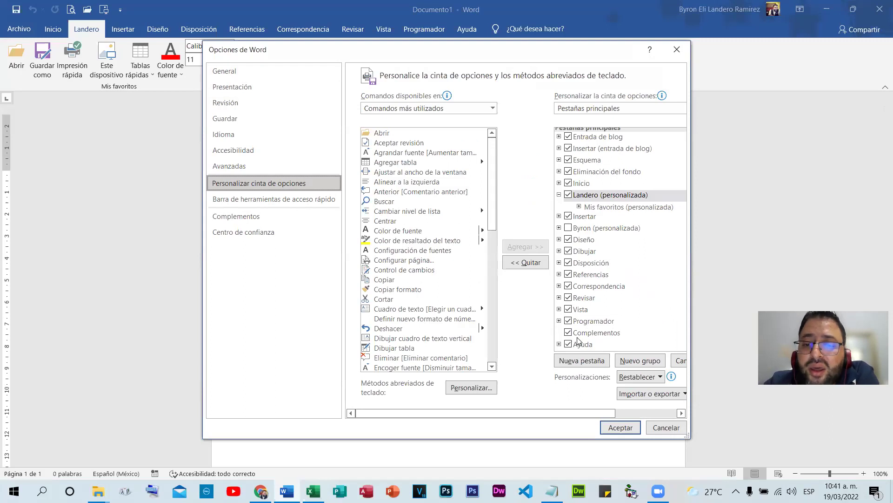
pyautogui.click(620, 427)
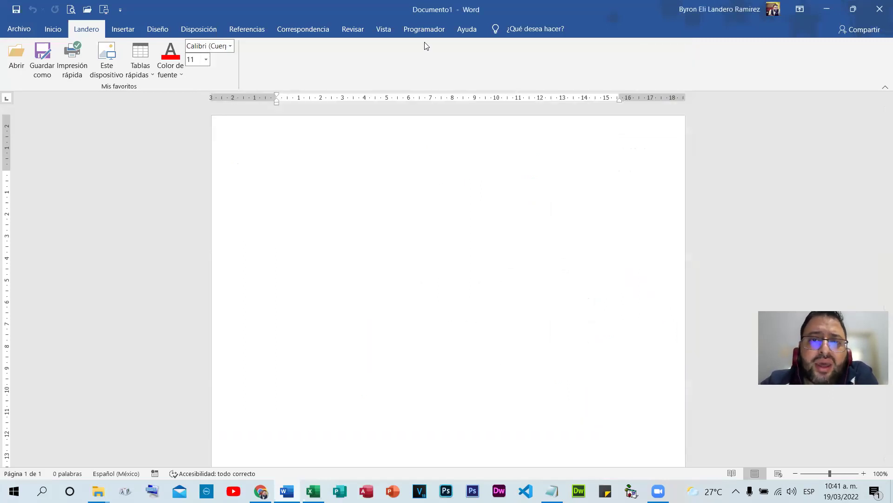
# Step: Show the Programador tab's developer tools on the ribbon
pyautogui.click(430, 29)
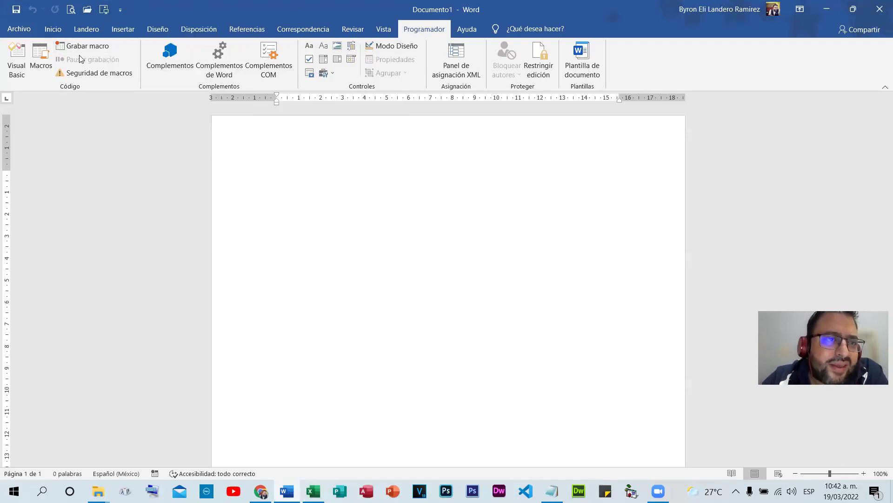
# Step: Switch between the Inicio and Landero tabs, ending on Inicio
pyautogui.click(52, 29)
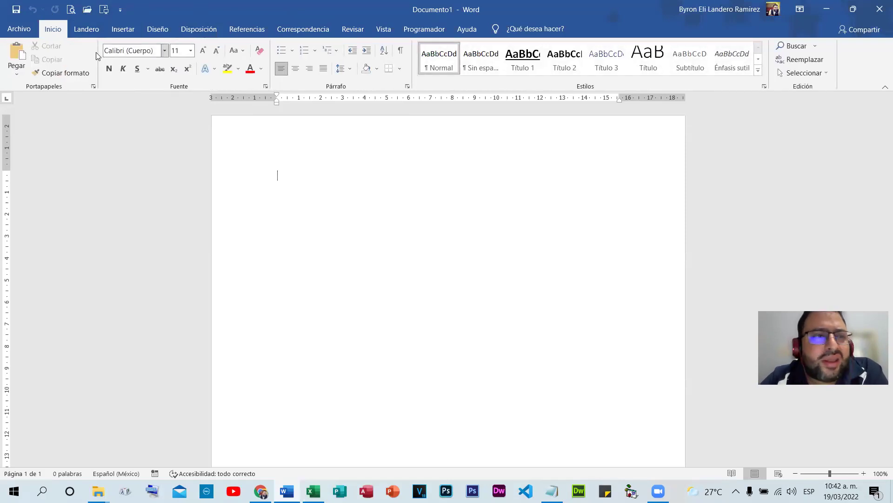
pyautogui.click(91, 30)
pyautogui.click(52, 29)
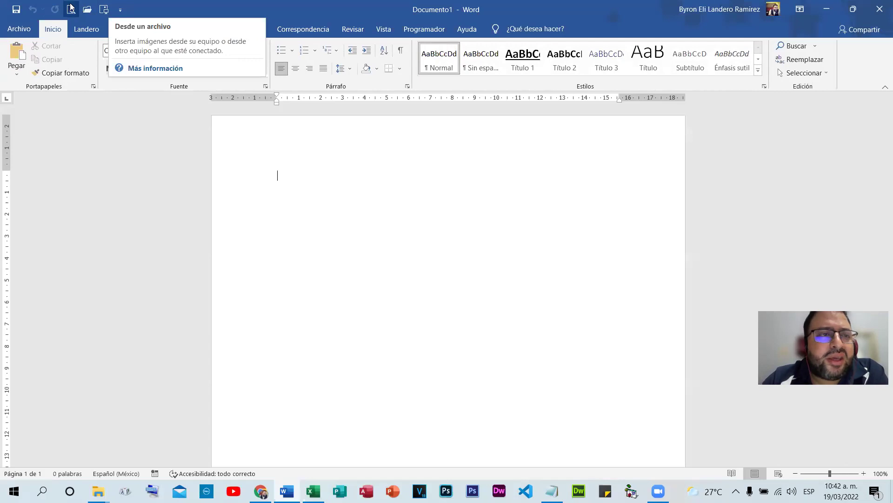
# Step: Review the quick access toolbar settings in Word Options, cancel, and show Insertar
pyautogui.click(19, 29)
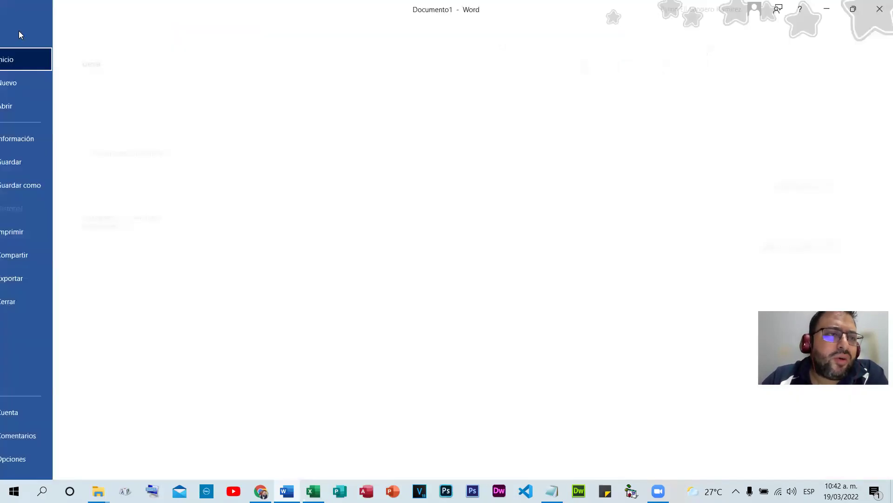
pyautogui.click(40, 460)
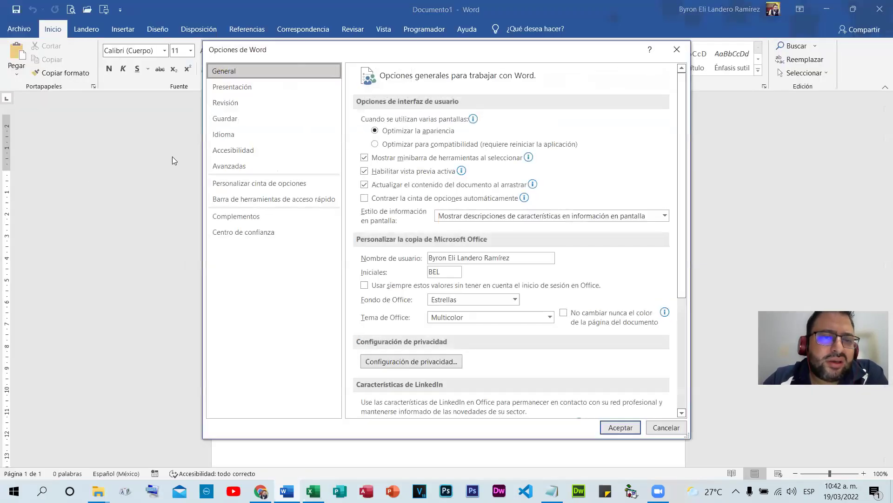
pyautogui.click(289, 200)
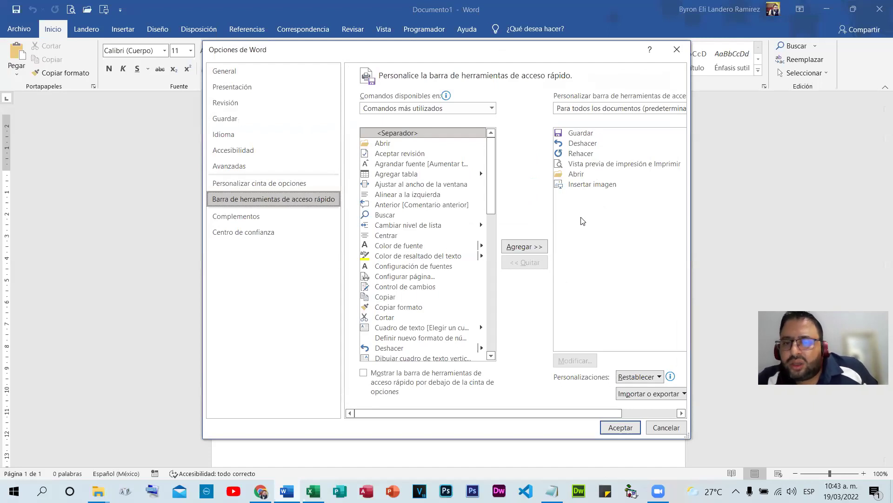
pyautogui.click(659, 428)
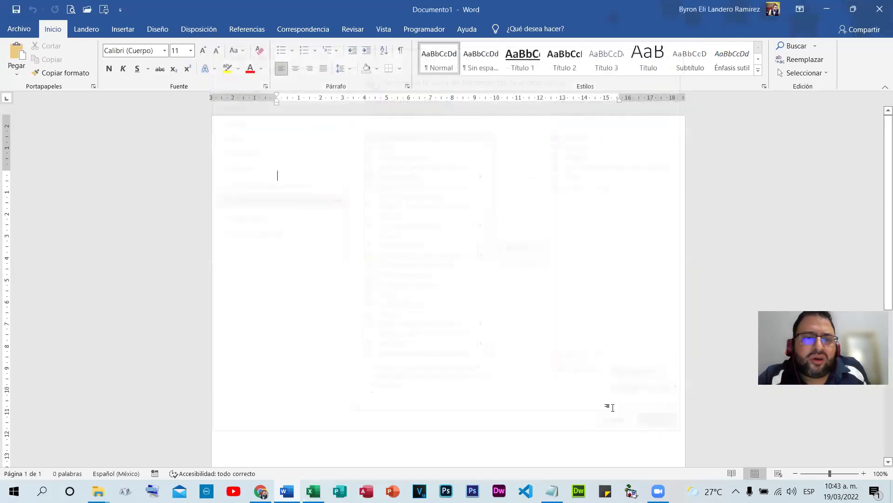
pyautogui.click(122, 29)
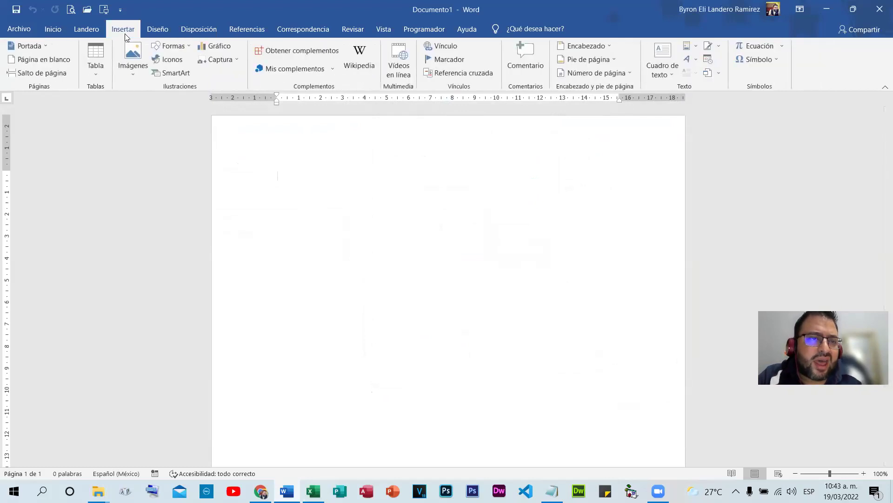
# Step: Insert logo.png via the quick access Insertar imagen button, delete it, and open Archivo
pyautogui.click(53, 28)
pyautogui.click(96, 10)
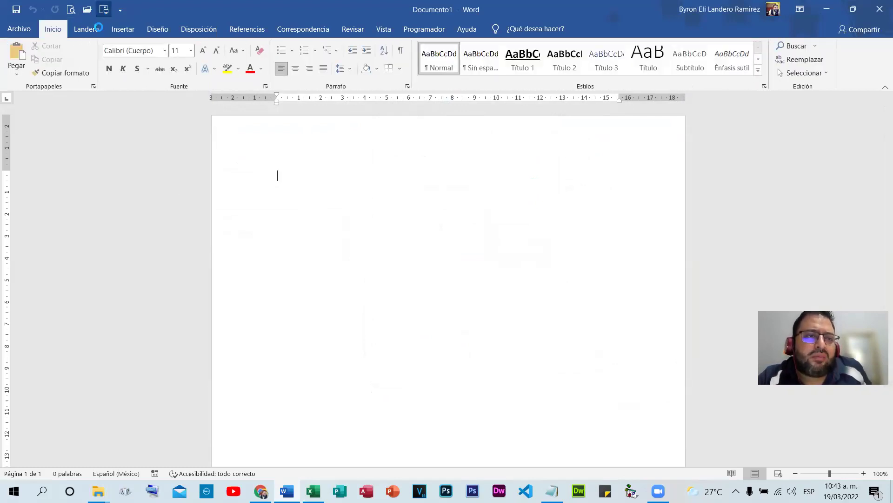
pyautogui.doubleClick(471, 197)
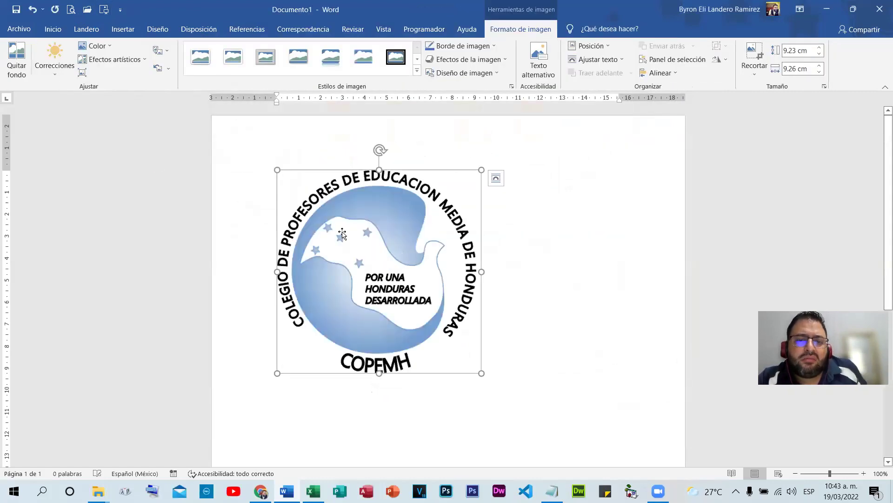
pyautogui.press('Delete')
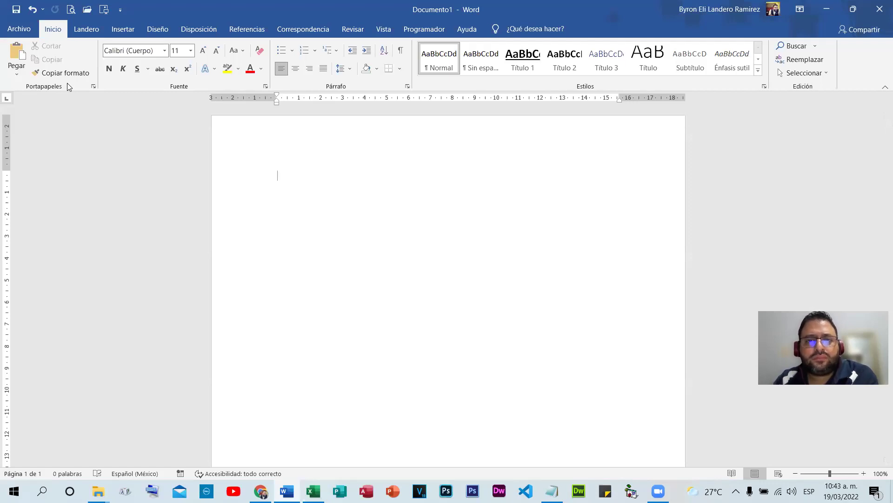
pyautogui.click(12, 33)
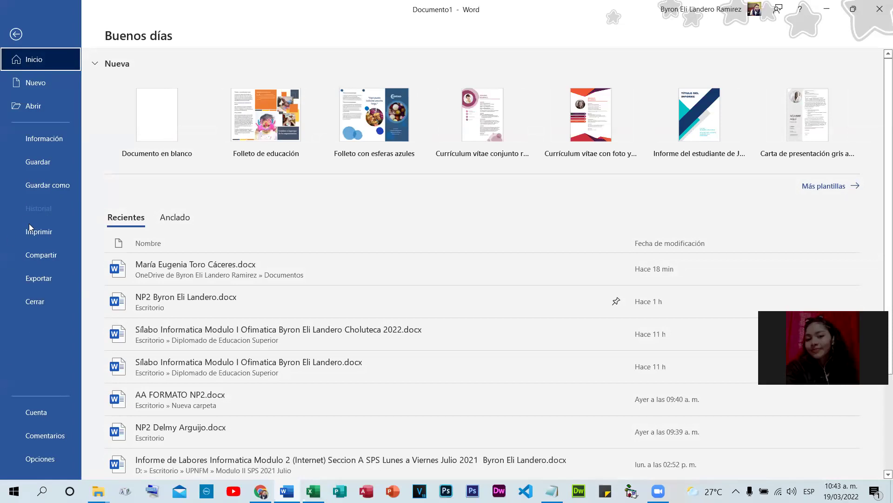
# Step: Uncheck Landero (personalizada) in ribbon customization and apply the change
pyautogui.click(26, 459)
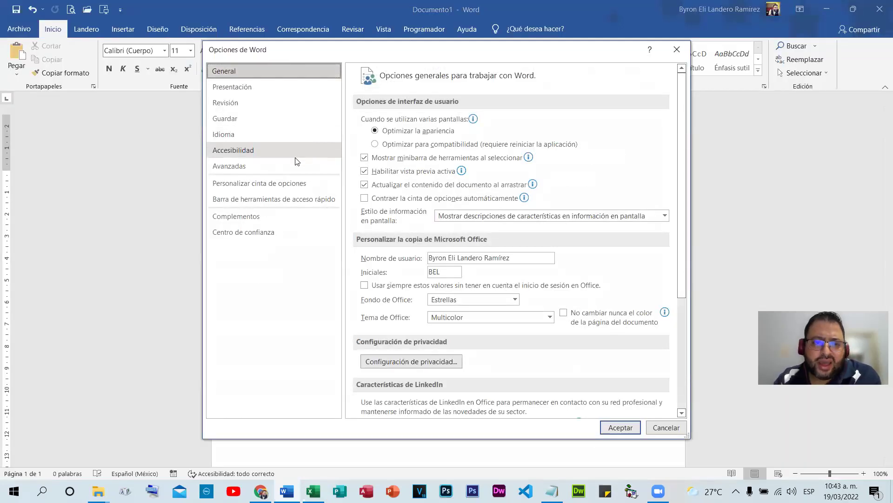
pyautogui.click(262, 185)
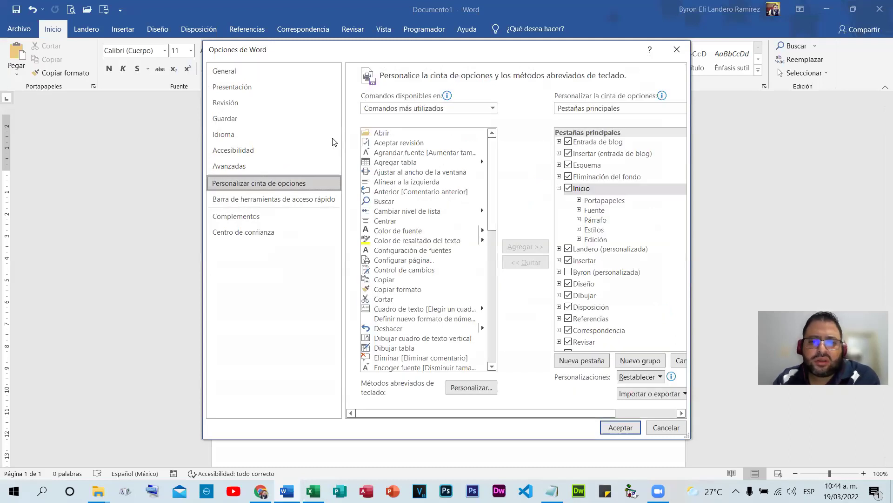
pyautogui.click(569, 248)
pyautogui.click(618, 427)
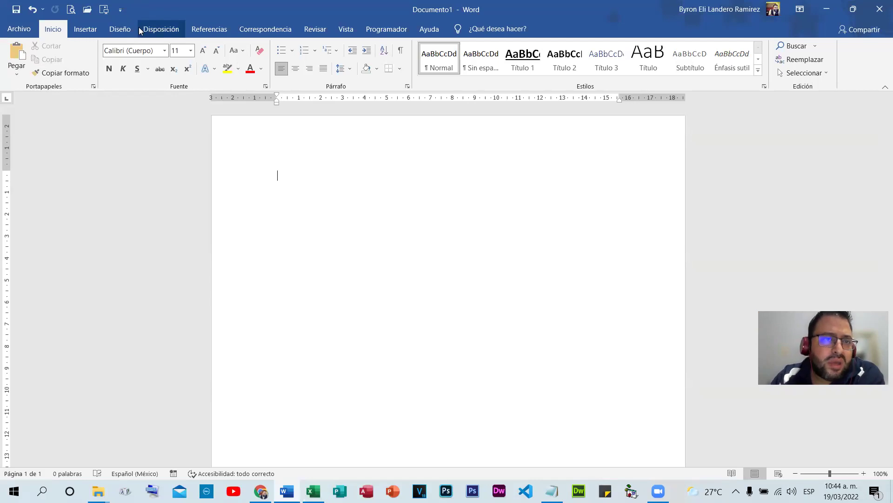
# Step: Switch the ribbon to the Insertar tab to show the page, table and illustration tools
pyautogui.click(84, 29)
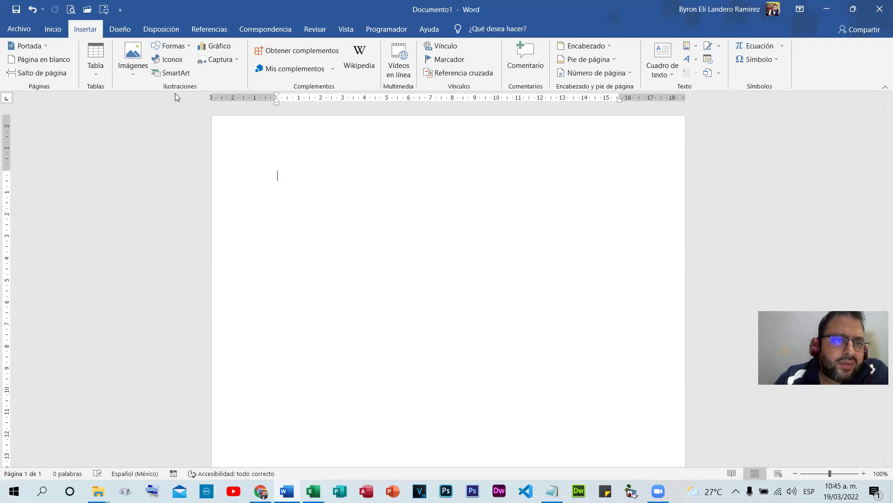
pyautogui.click(23, 28)
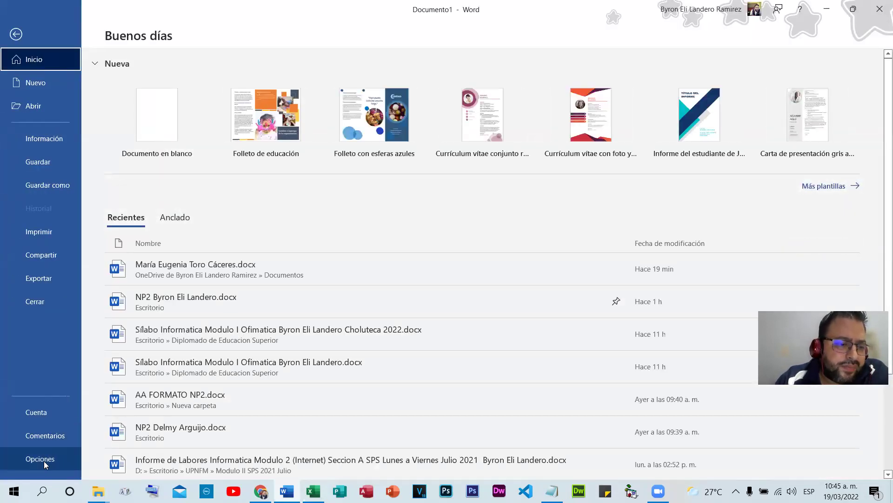
pyautogui.click(44, 461)
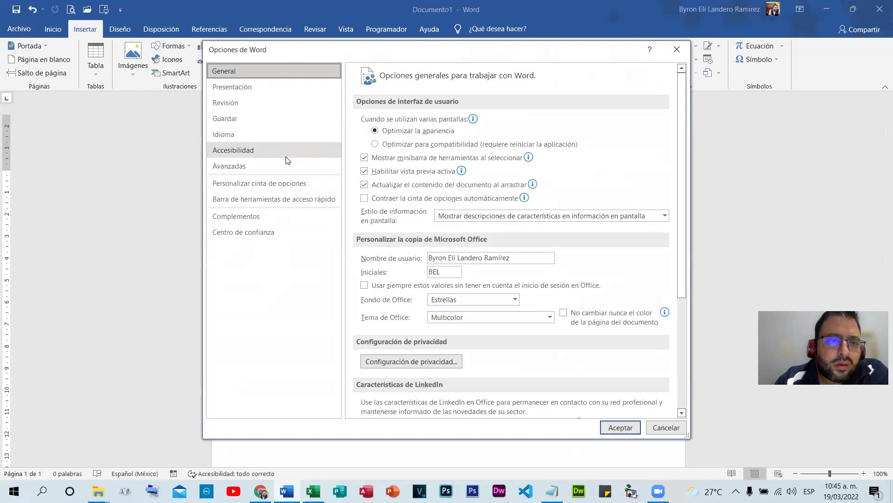
pyautogui.click(262, 186)
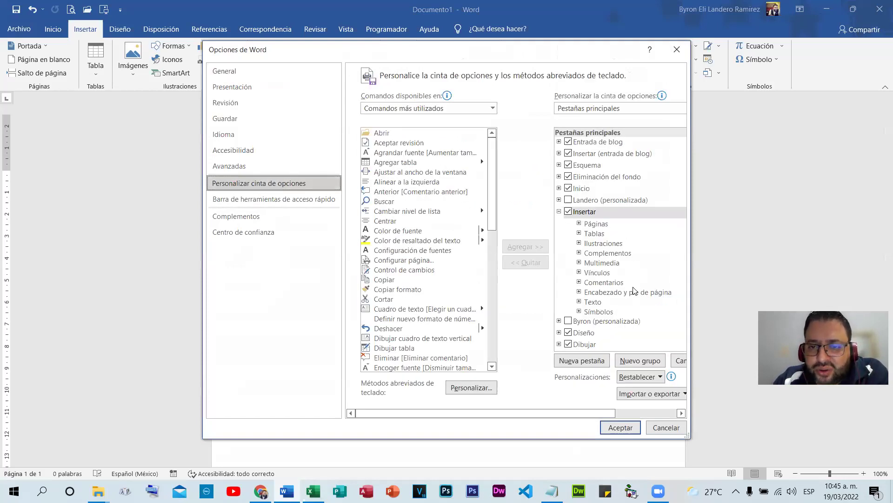
pyautogui.scroll(-3, 637, 291)
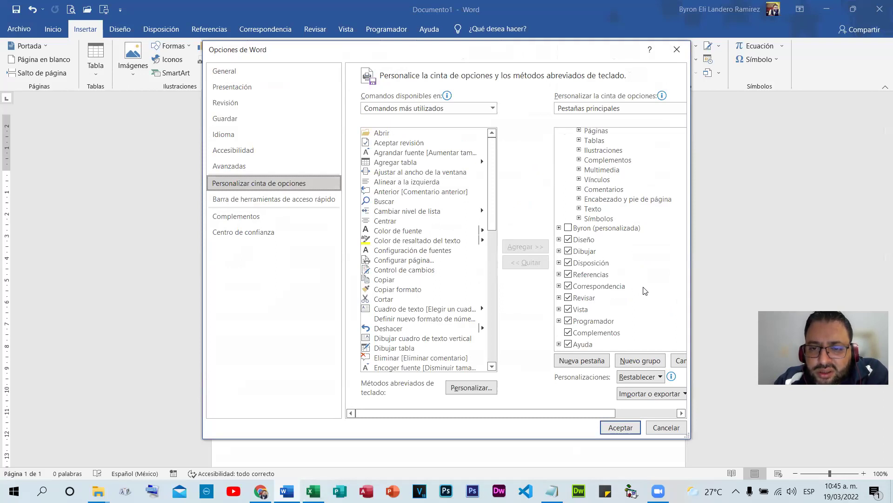
pyautogui.scroll(3, 646, 290)
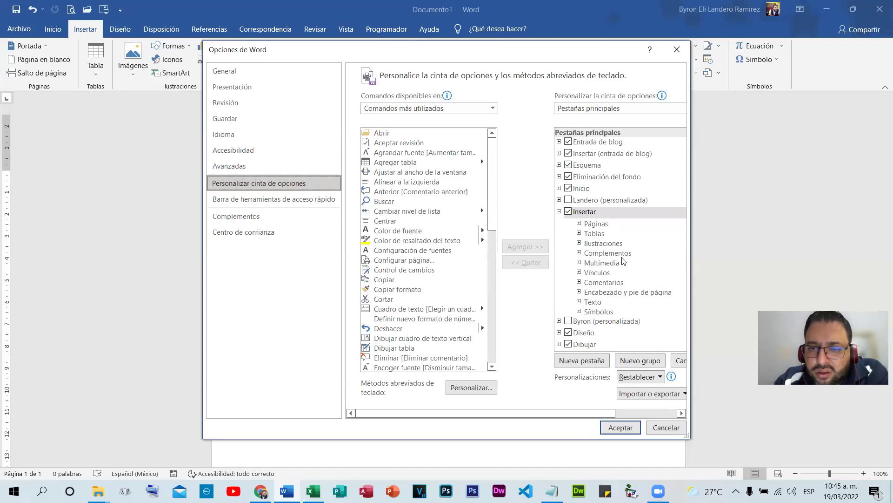
pyautogui.click(580, 243)
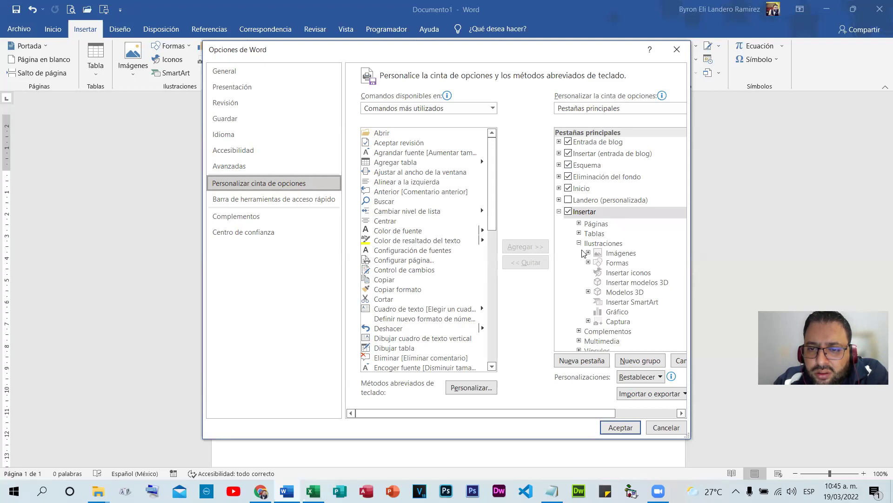
pyautogui.click(588, 292)
pyautogui.click(588, 292)
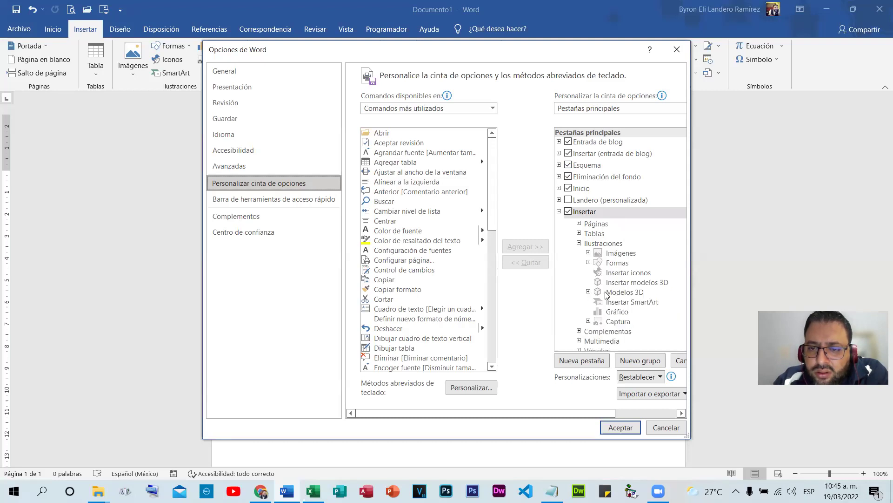
pyautogui.click(614, 293)
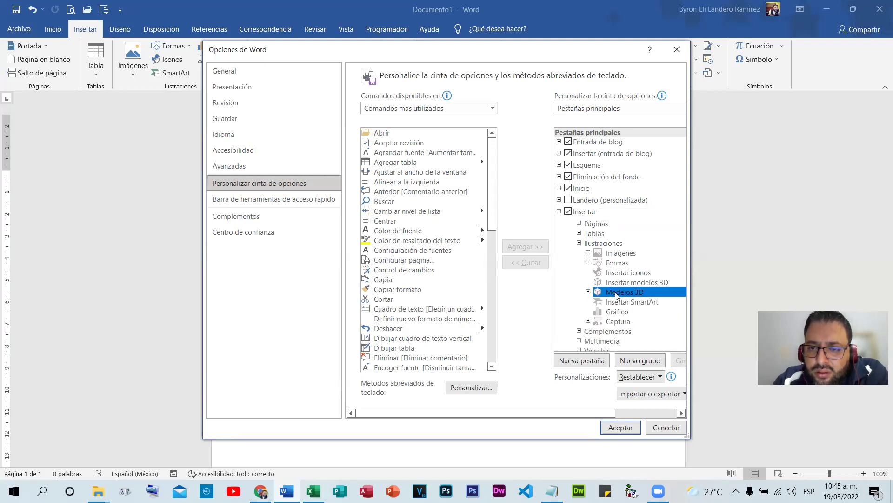
pyautogui.click(623, 425)
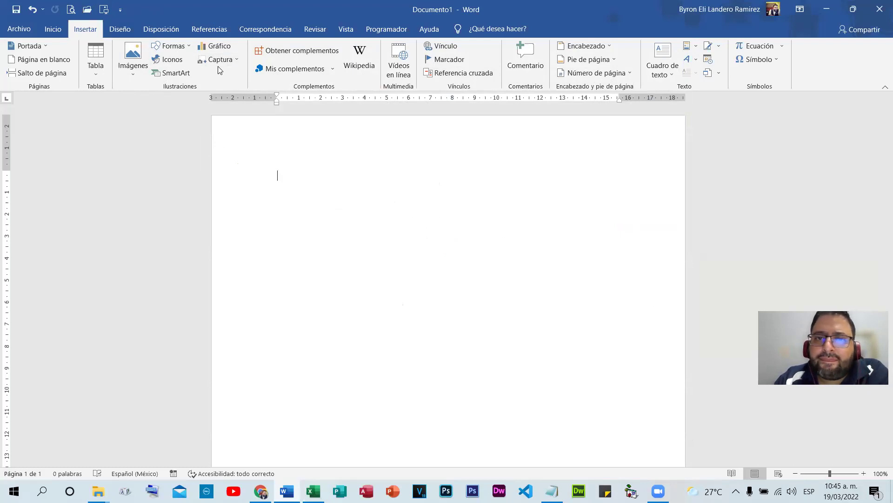
# Step: Close Documento1 without saving, relaunch Word, and start a blank document on the Insertar tab
pyautogui.hotkey('ctrl', 'w')
pyautogui.click(484, 309)
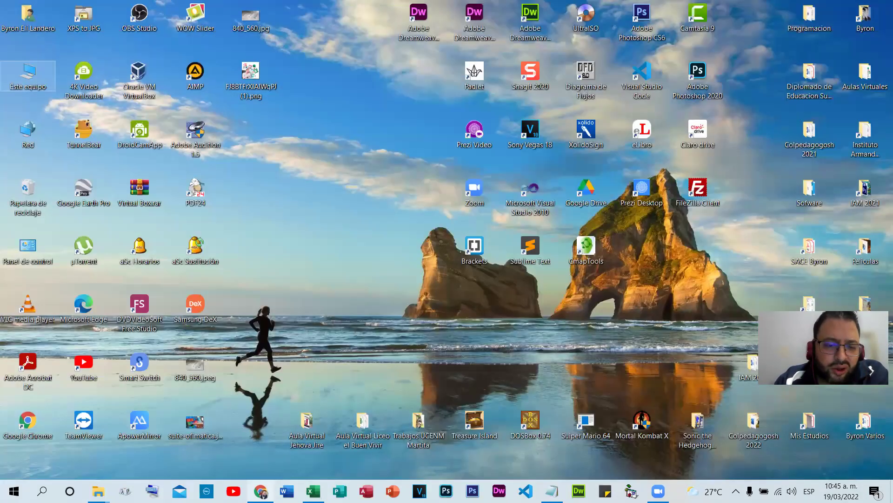
pyautogui.click(287, 491)
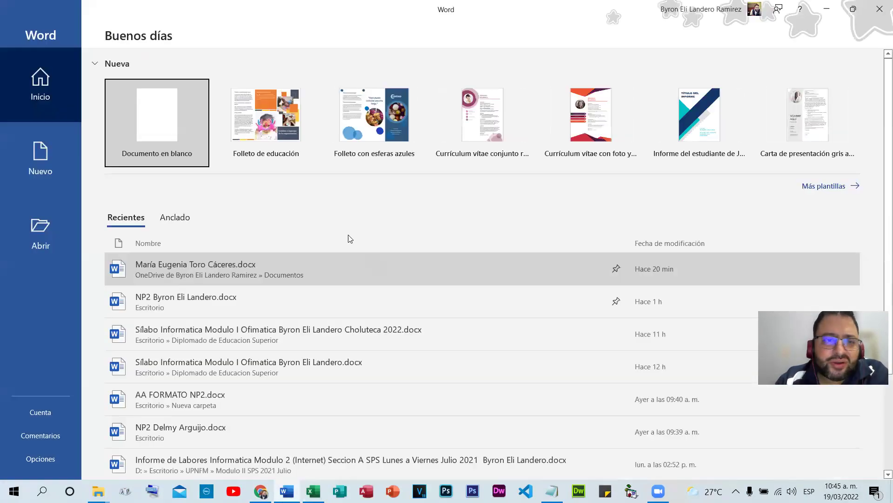
pyautogui.click(170, 114)
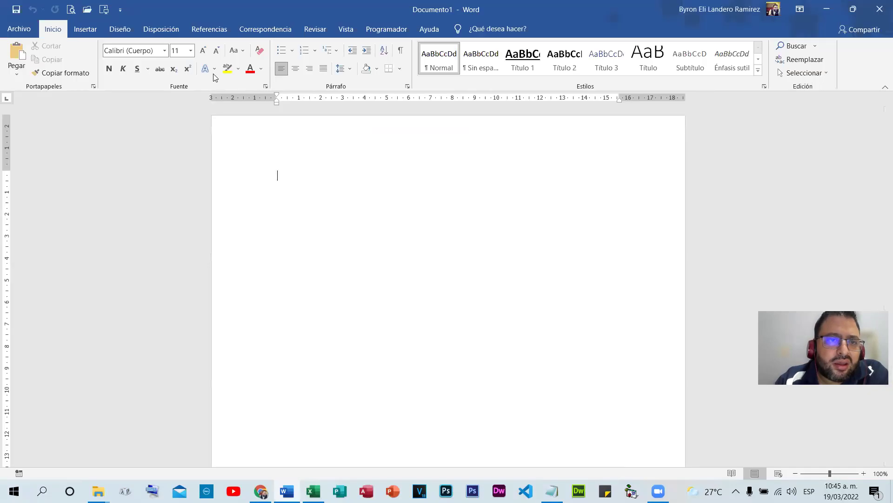
pyautogui.click(76, 31)
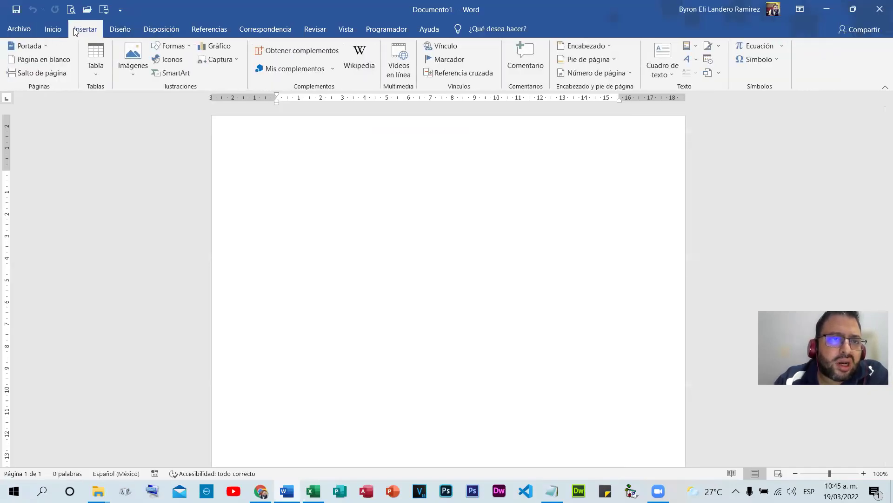
# Step: Preview the Imágenes and Formas menus and the Quick Access Toolbar list, then open Archivo
pyautogui.click(131, 74)
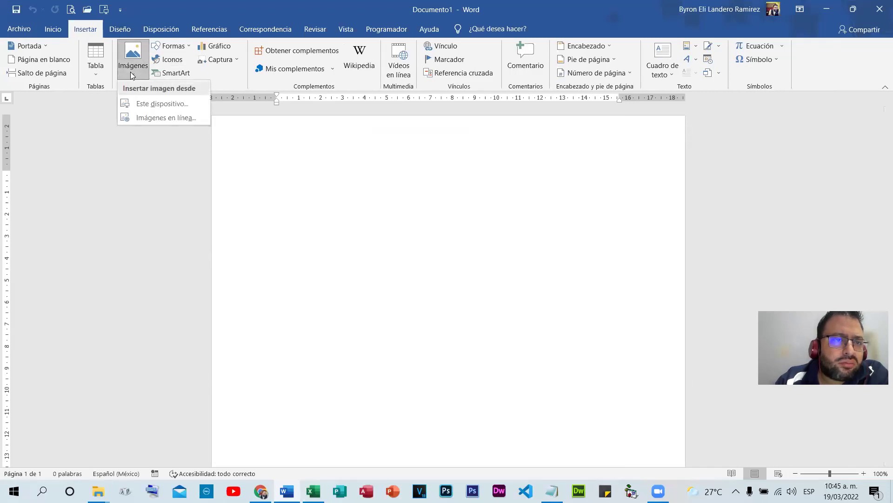
pyautogui.click(191, 48)
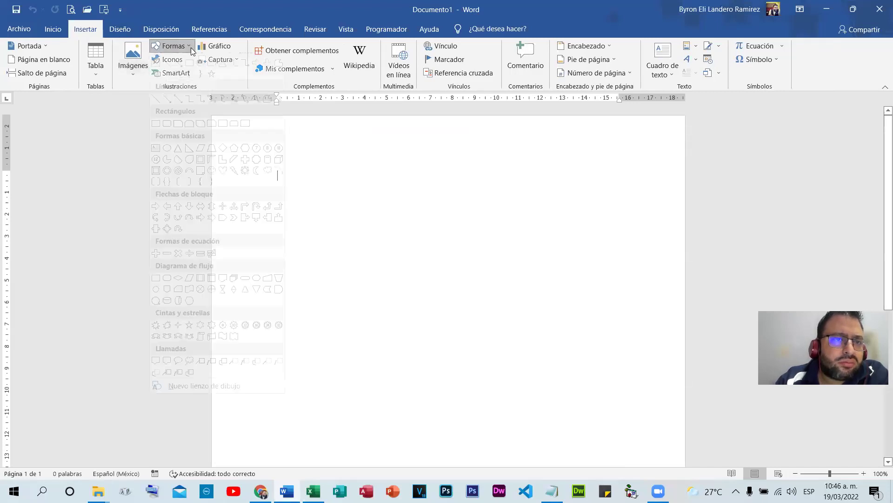
pyautogui.click(191, 47)
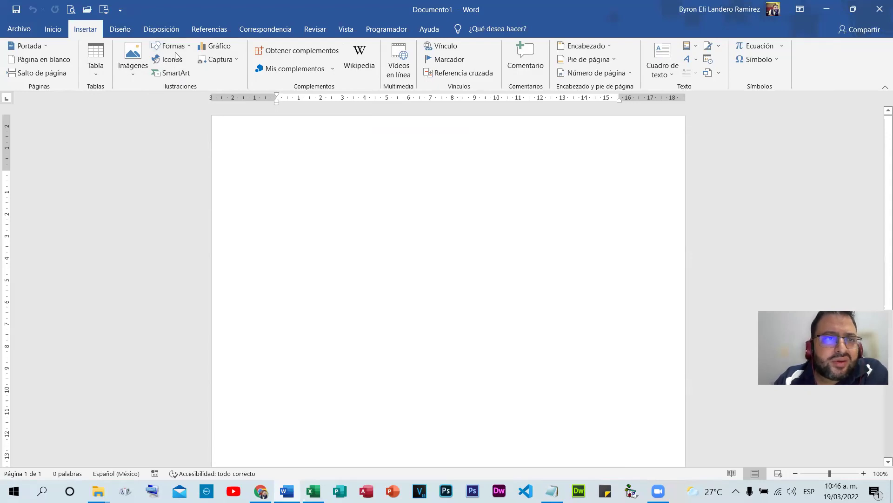
pyautogui.click(118, 7)
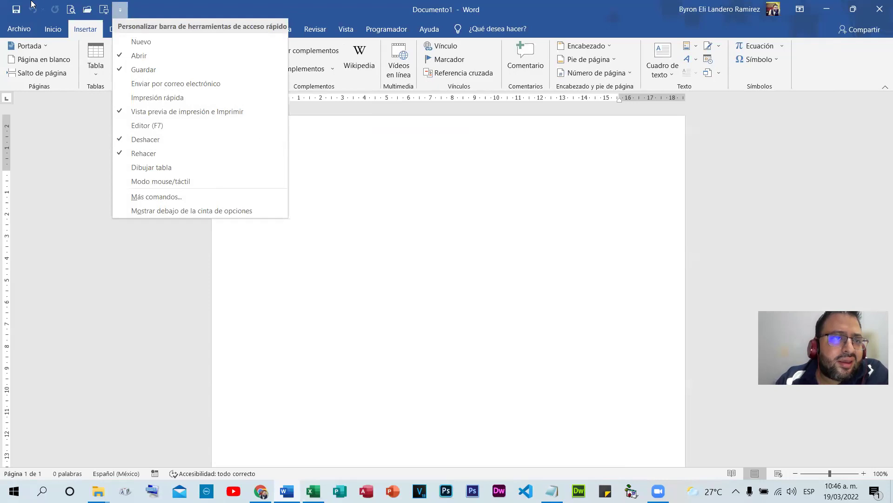
pyautogui.click(18, 31)
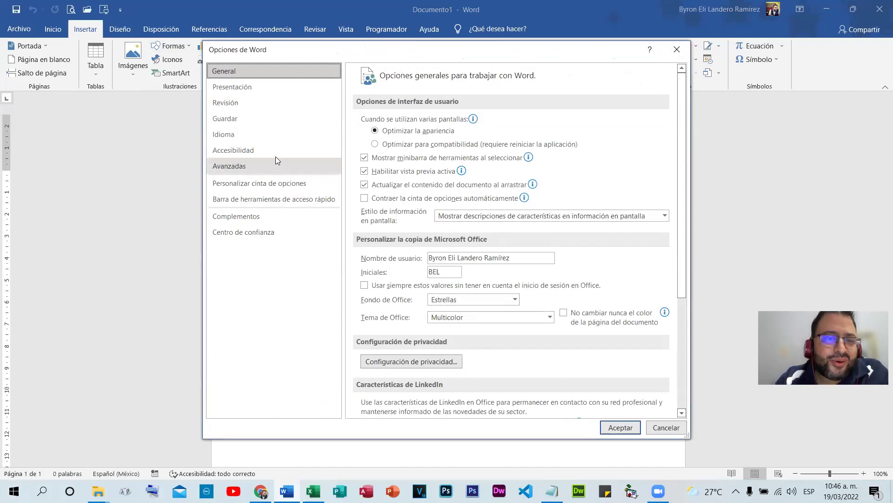
# Step: On Personalizar cinta de opciones, explore Insertar's Páginas and Ilustraciones groups
pyautogui.click(261, 183)
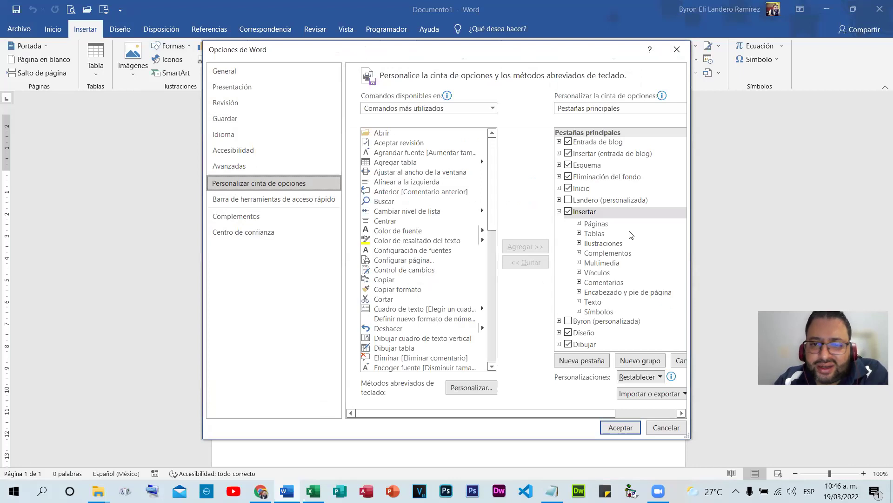
pyautogui.click(580, 243)
pyautogui.click(588, 253)
pyautogui.click(586, 253)
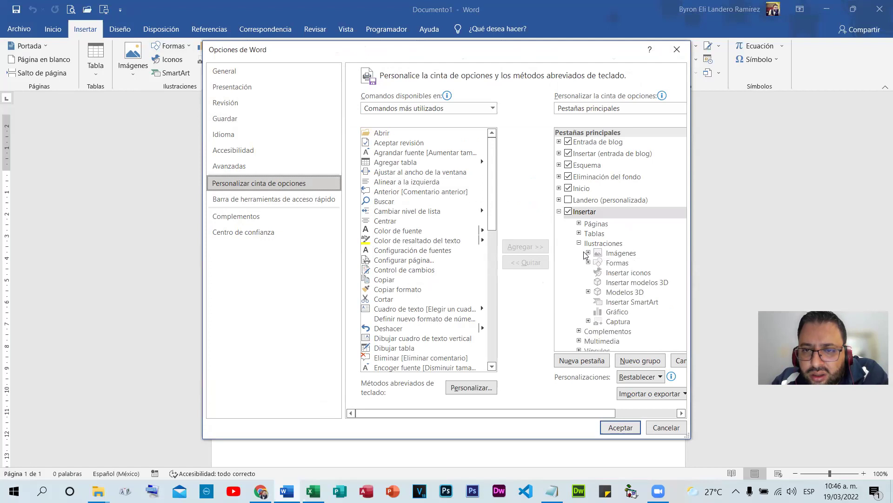
pyautogui.click(590, 212)
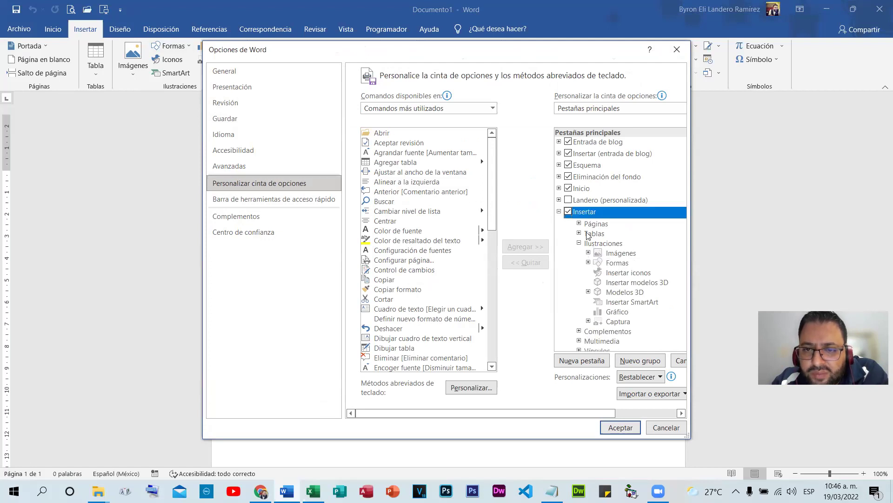
pyautogui.click(591, 223)
pyautogui.click(579, 242)
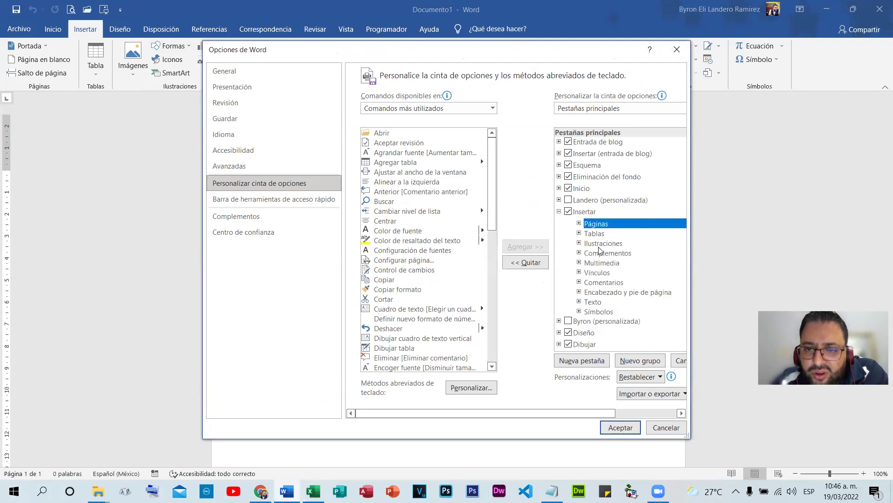
pyautogui.click(599, 247)
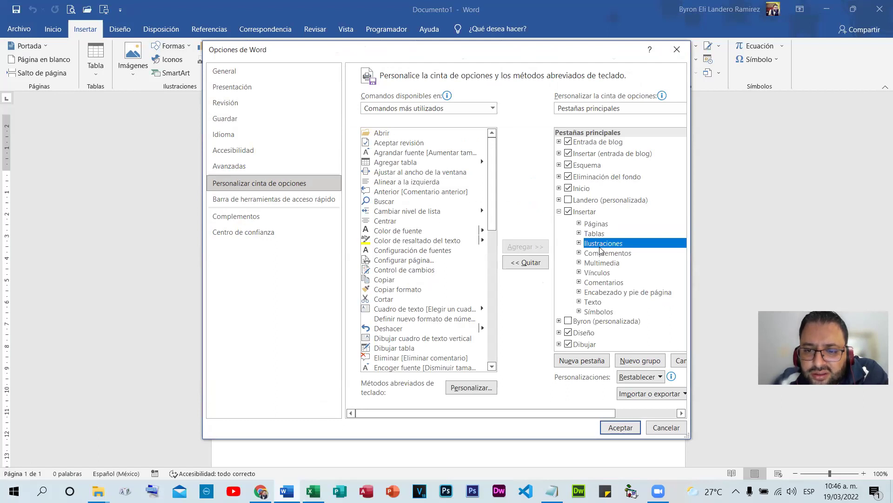
# Step: Reset all ribbon and Quick Access Toolbar customizations
pyautogui.click(628, 377)
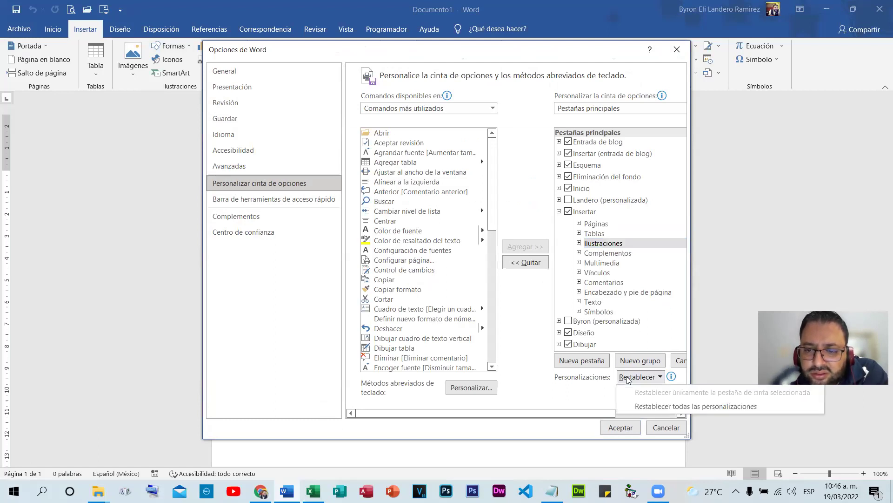
pyautogui.click(645, 406)
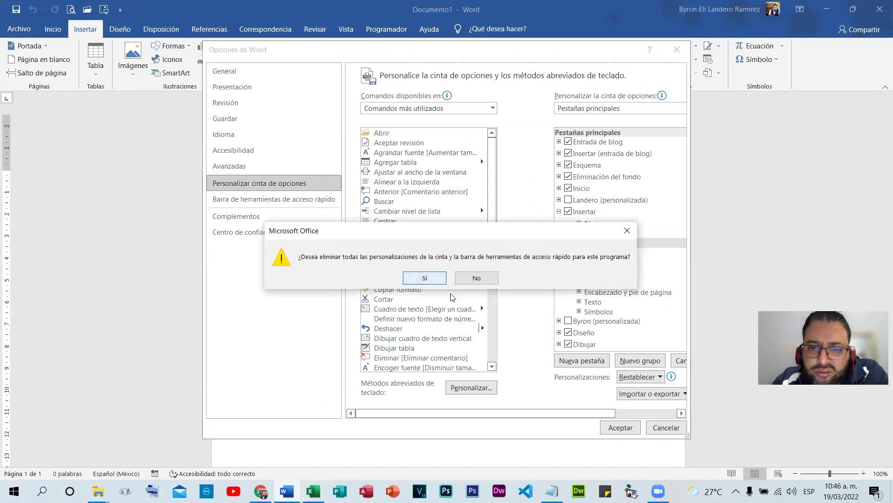
pyautogui.click(434, 278)
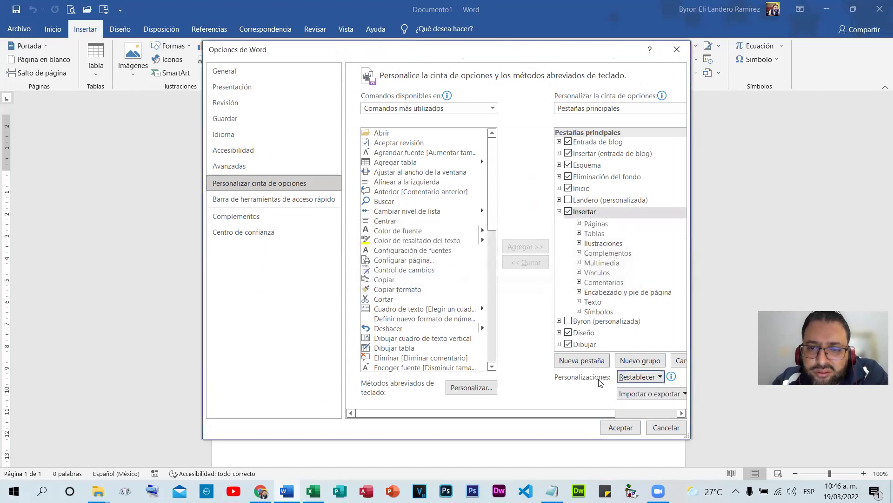
# Step: Expand Ilustraciones again and select its Imágenes, Formas and Modelos 3D commands
pyautogui.click(579, 243)
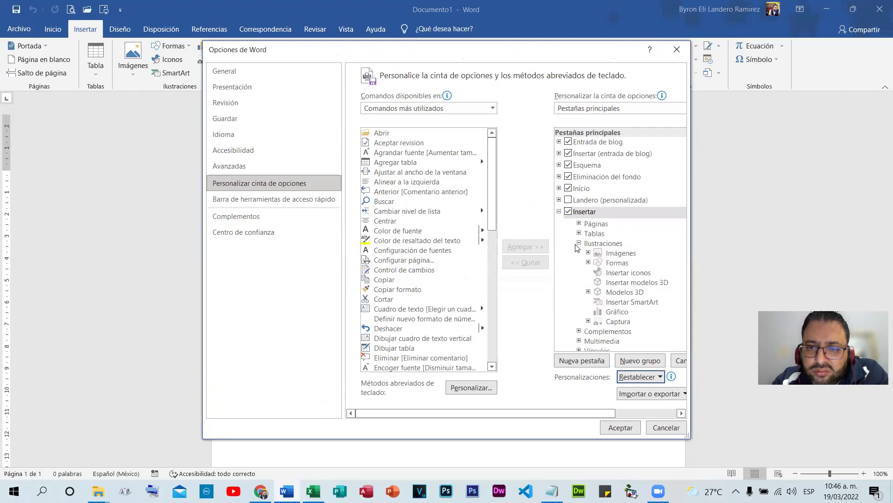
pyautogui.click(613, 255)
pyautogui.click(620, 265)
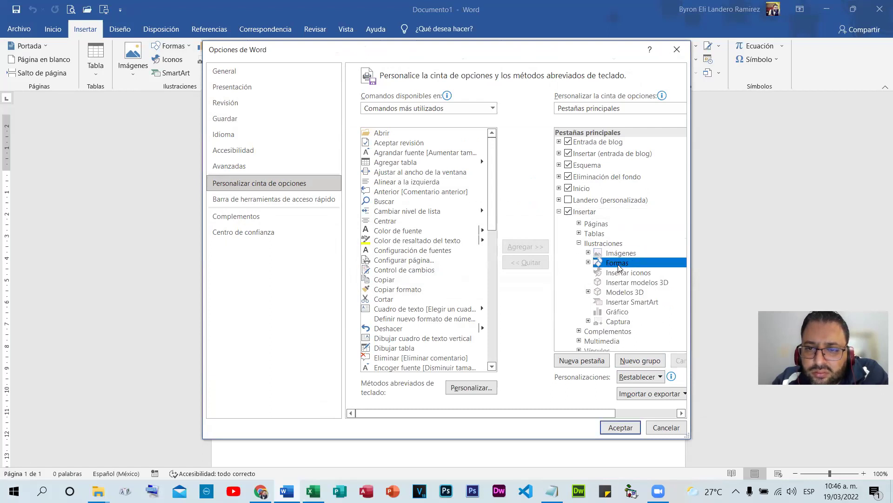
pyautogui.click(629, 292)
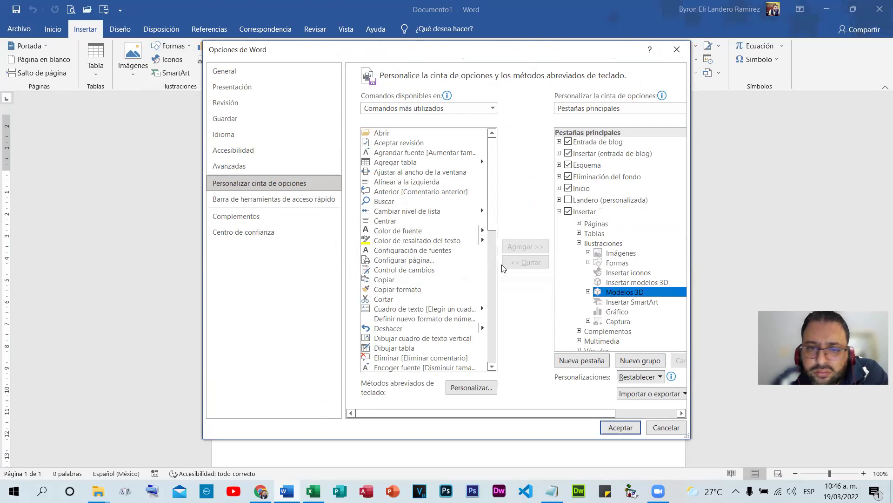
pyautogui.click(492, 108)
pyautogui.click(492, 108)
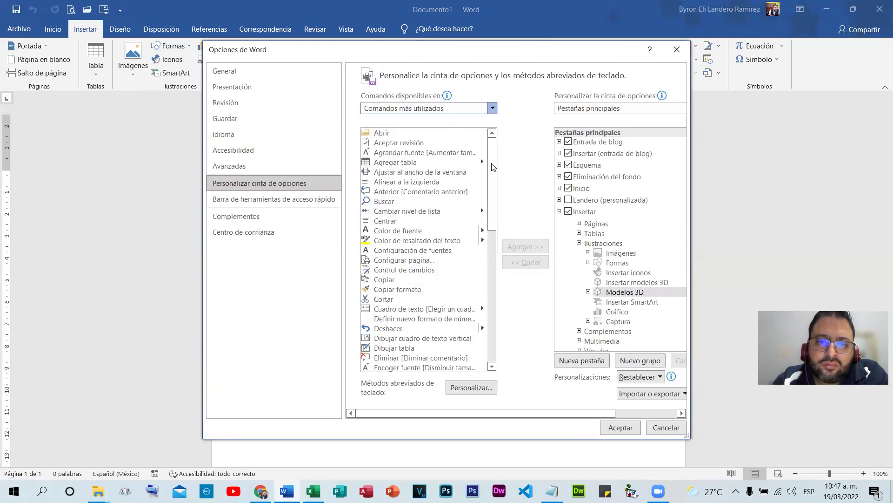
# Step: List Todos los comandos and select Modelos 3D in the available commands
pyautogui.press('Down')
pyautogui.press('Down')
pyautogui.moveTo(493, 147); pyautogui.dragTo(502, 296)
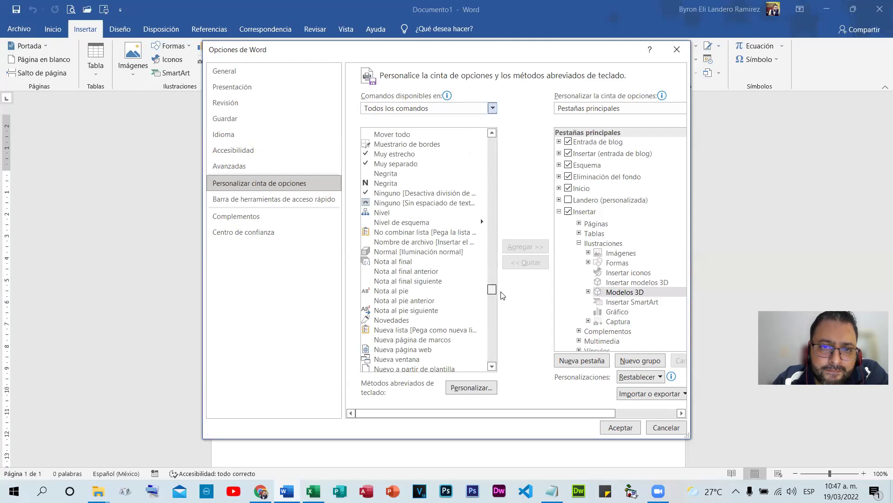
pyautogui.scroll(9, 435, 255)
pyautogui.scroll(6, 435, 255)
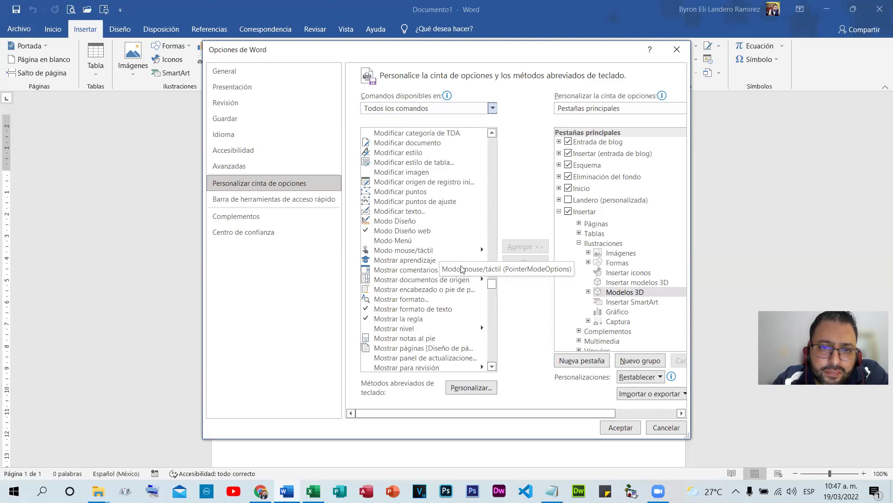
pyautogui.scroll(2, 465, 275)
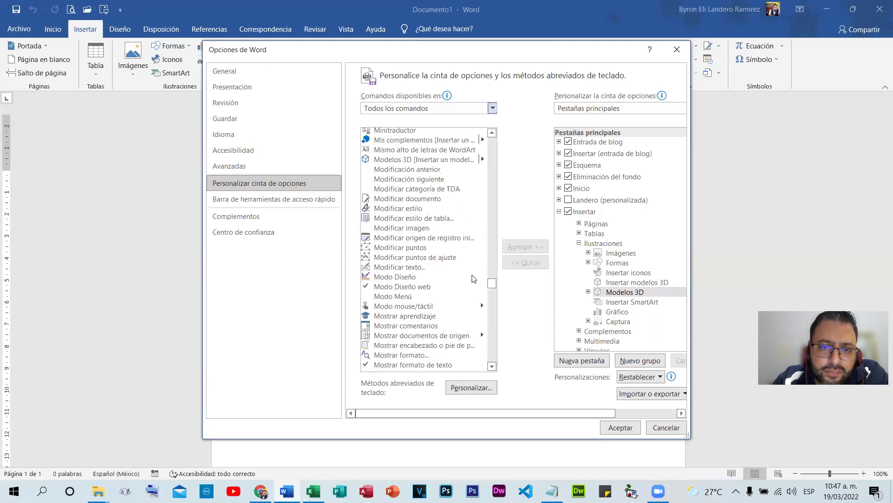
pyautogui.scroll(2, 467, 276)
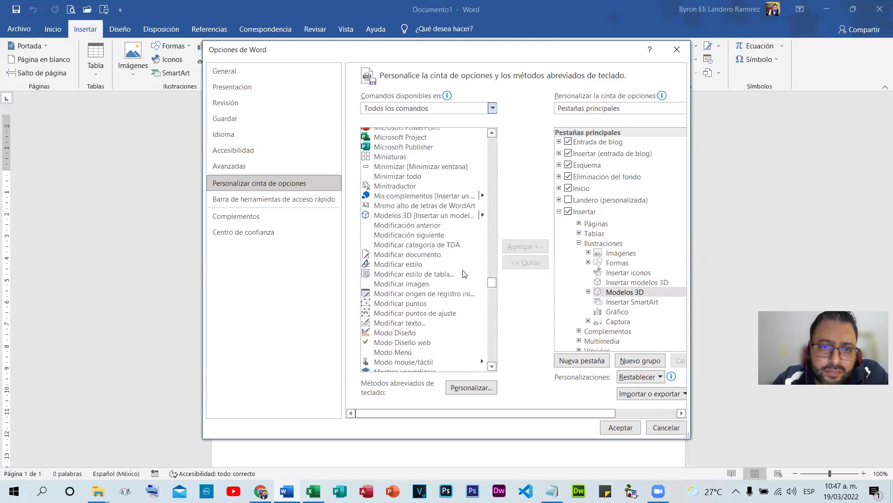
pyautogui.click(408, 215)
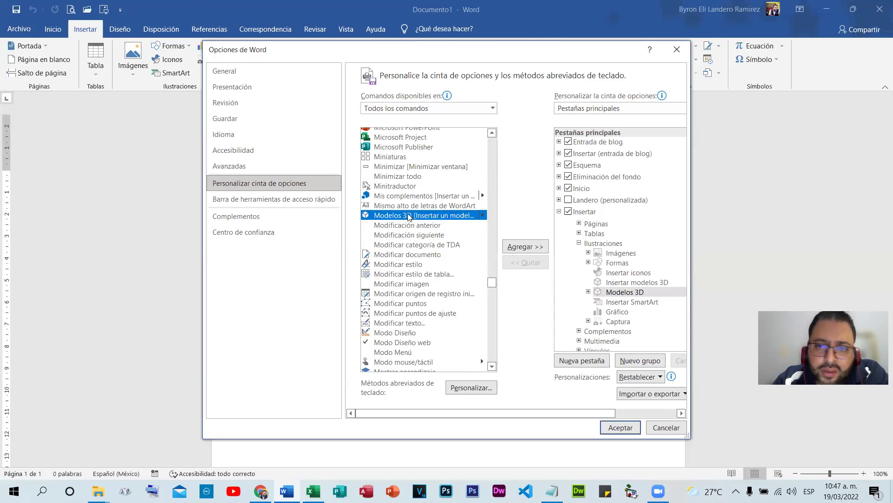
# Step: Re-enable the Landero tab and add Modelos 3D to its Mis favoritos group
pyautogui.click(569, 200)
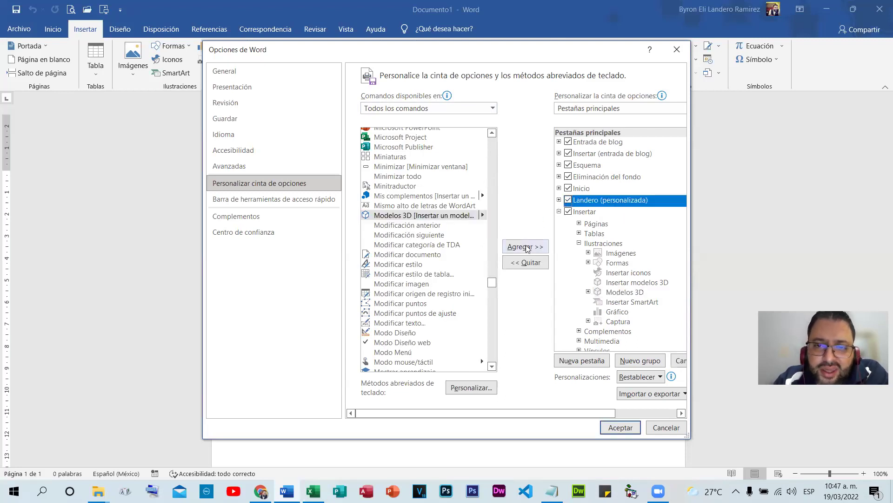
pyautogui.click(559, 199)
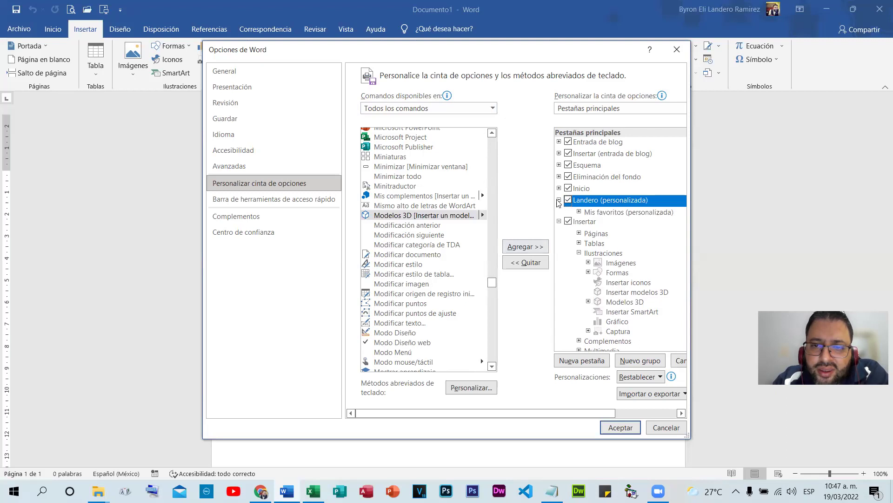
pyautogui.click(592, 213)
pyautogui.click(533, 247)
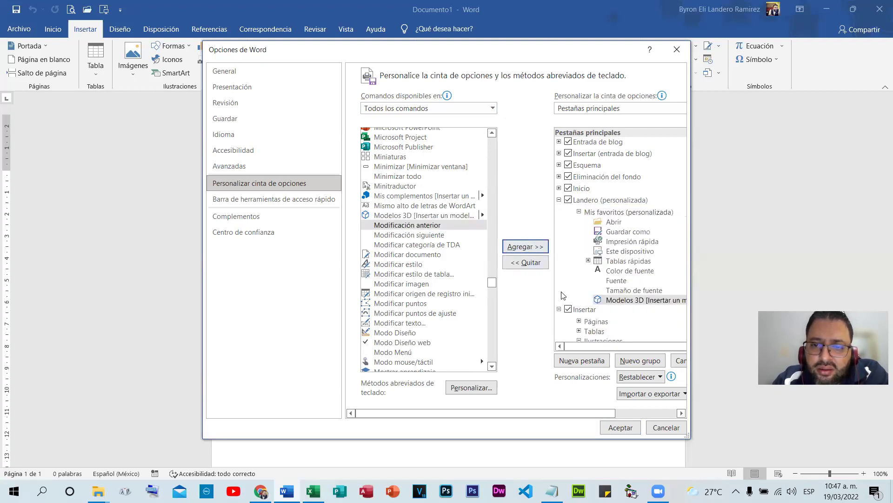
# Step: Apply the customization and check Modelos 3D on the Landero tab's Mis favoritos group
pyautogui.click(621, 427)
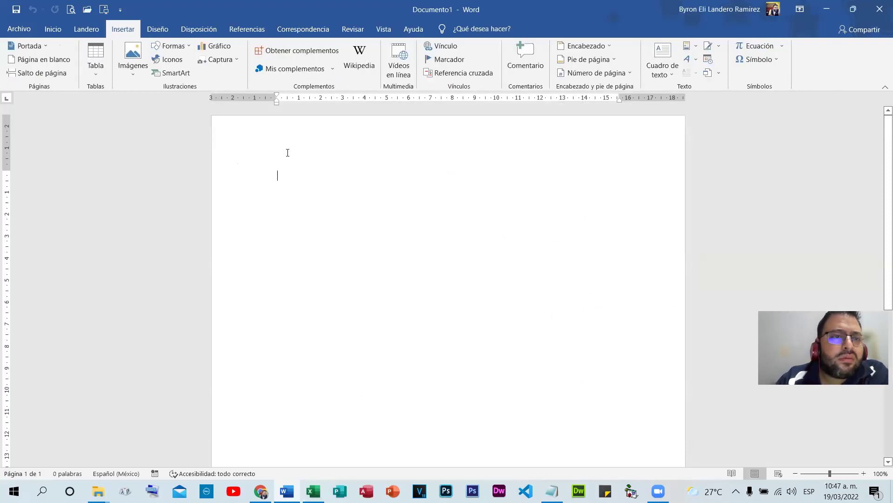
pyautogui.click(92, 28)
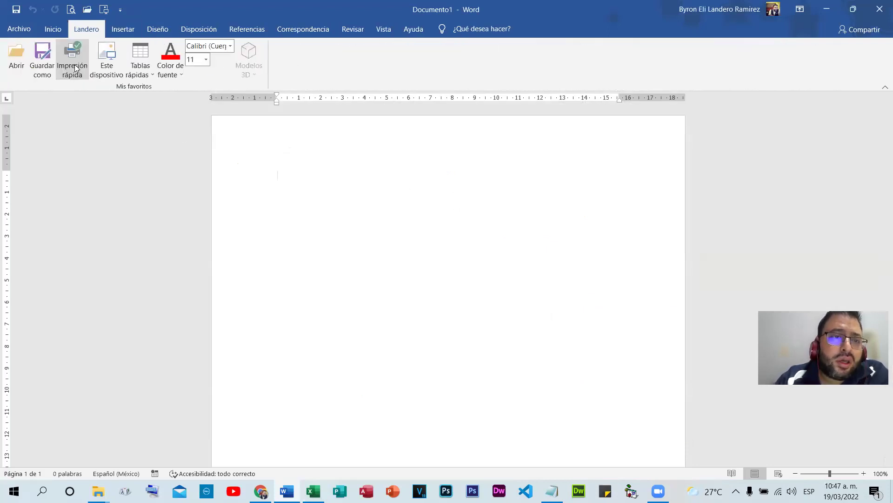
pyautogui.rightClick(250, 55)
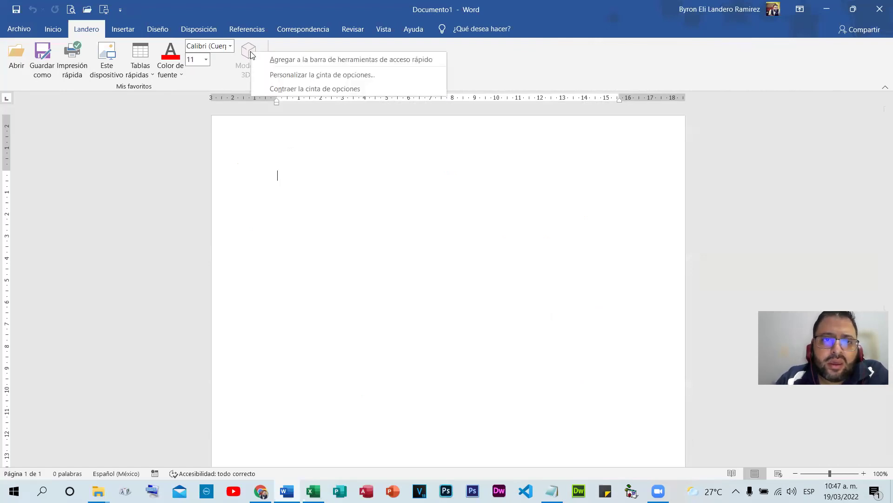
pyautogui.click(239, 61)
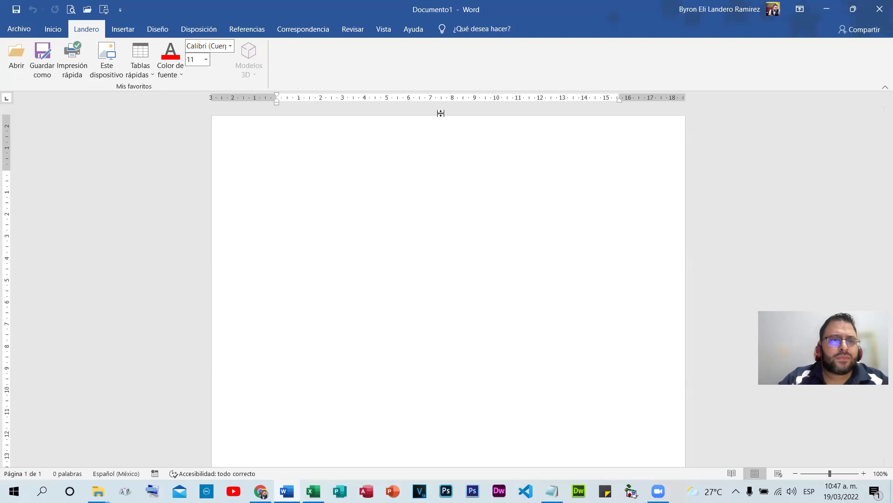
pyautogui.rightClick(247, 60)
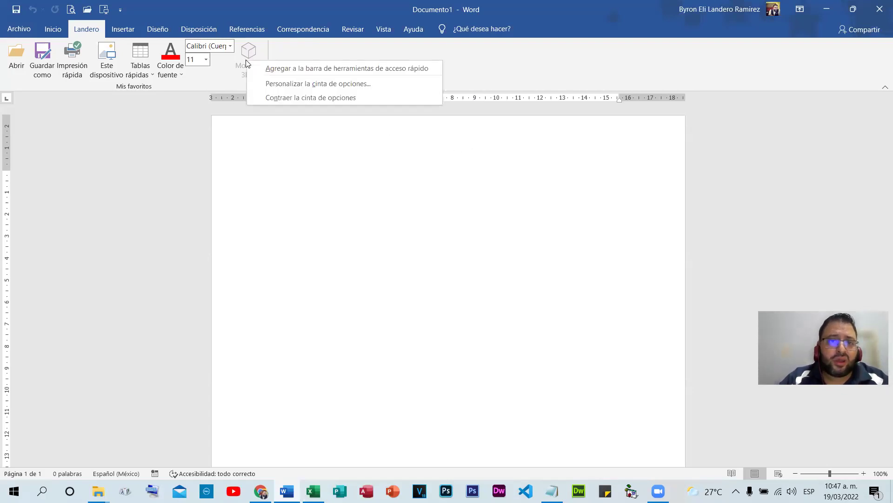
pyautogui.click(242, 64)
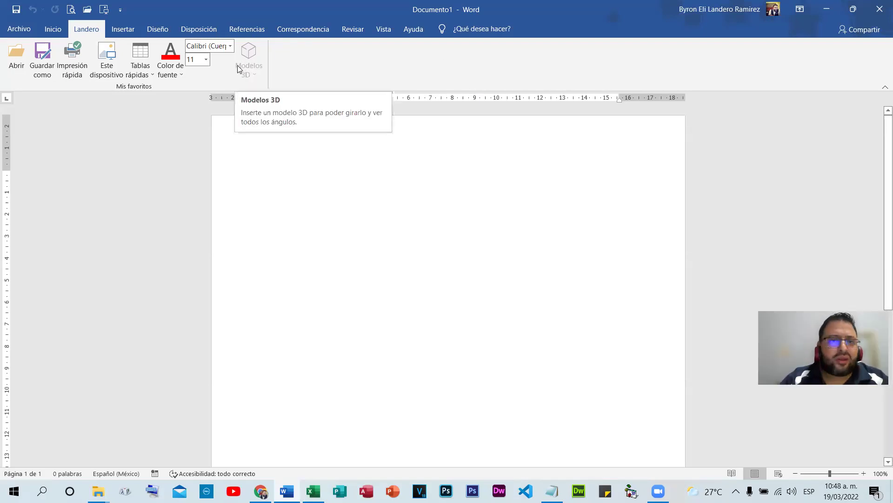
# Step: Glance at Word Options, then view the Cuenta page showing Office Profesional Plus 2019
pyautogui.click(20, 29)
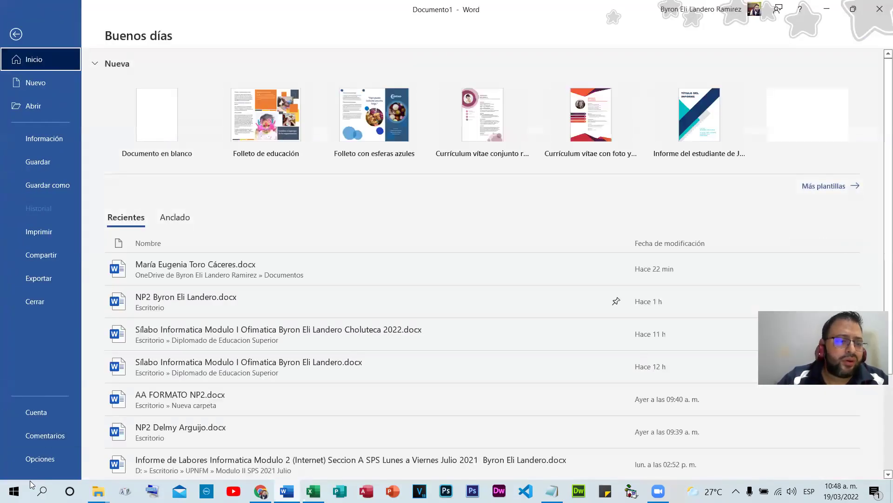
pyautogui.click(28, 461)
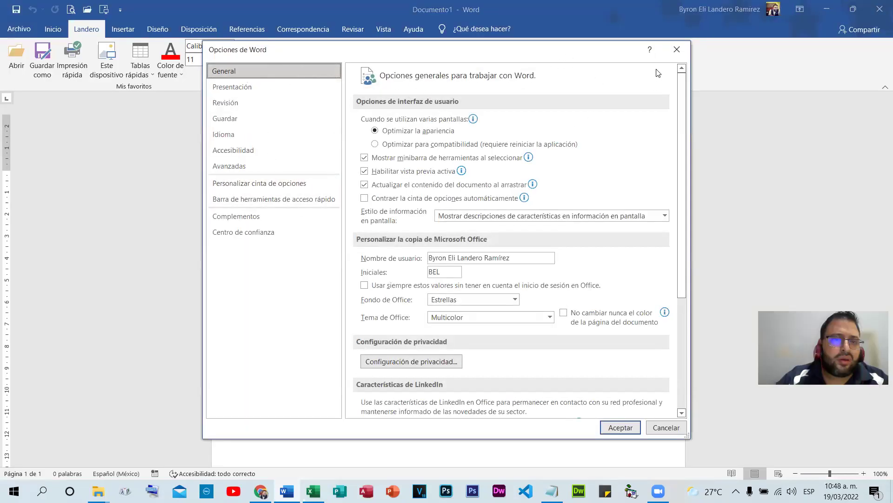
pyautogui.press('Escape')
pyautogui.click(17, 28)
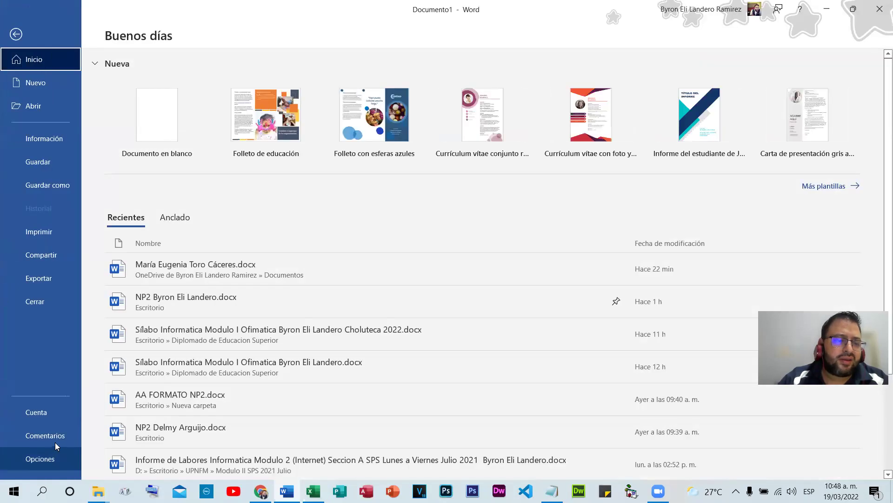
pyautogui.click(55, 421)
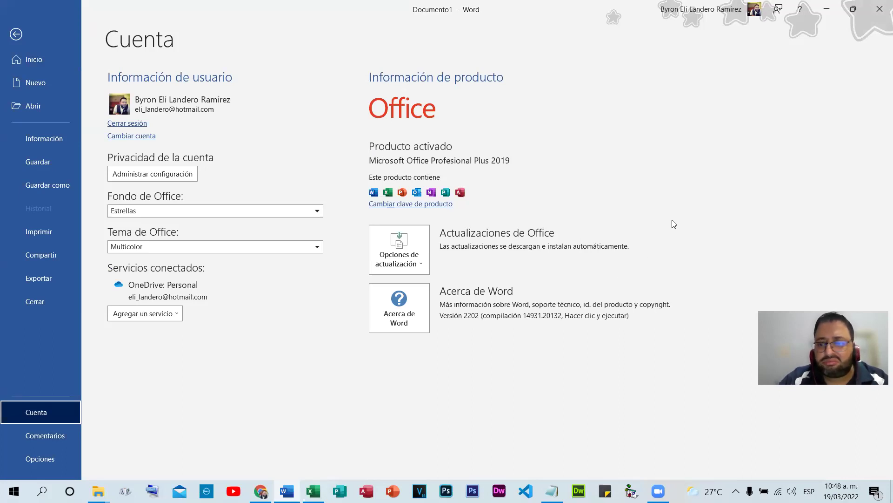
# Step: Close Word, relaunch it from the taskbar, and create a new blank Documento1
pyautogui.click(880, 9)
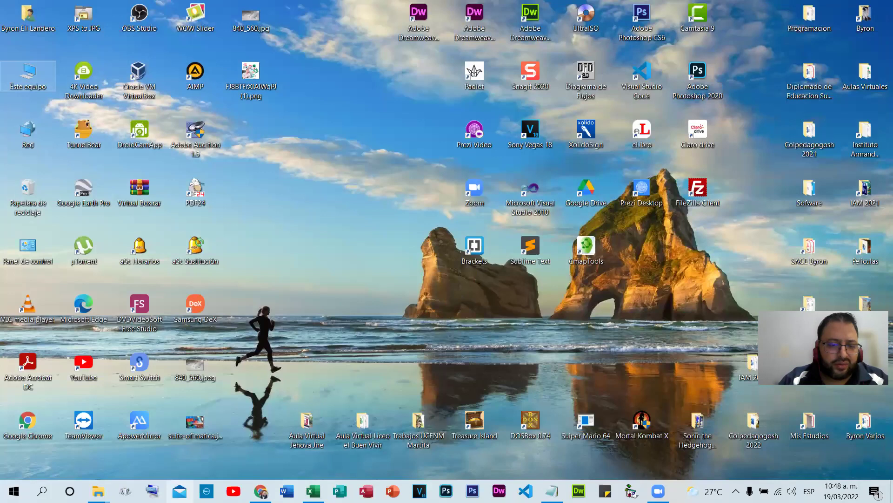
pyautogui.click(233, 491)
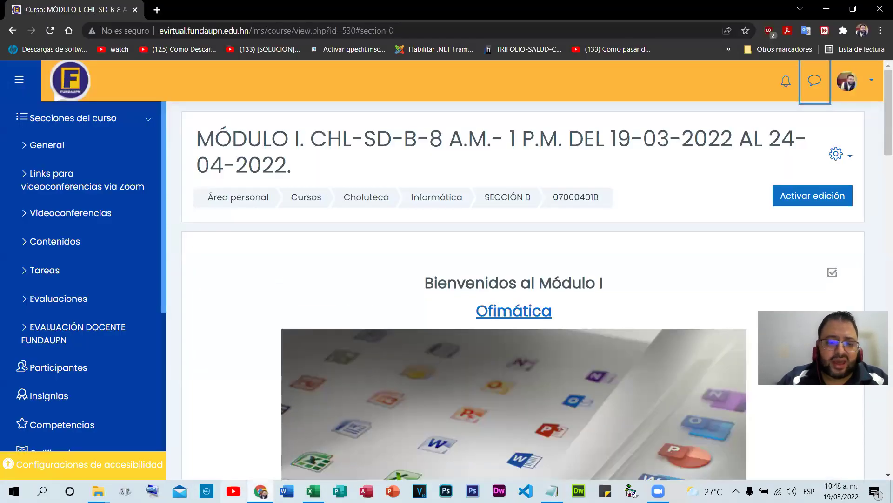
pyautogui.click(233, 491)
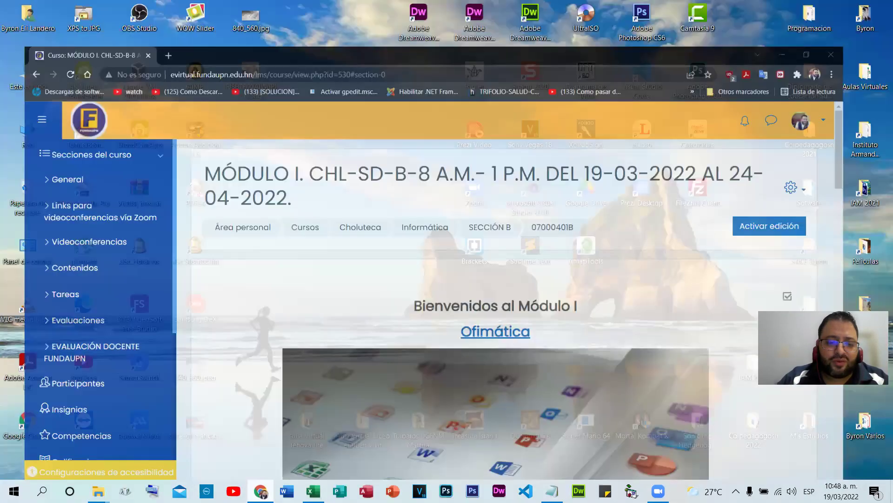
pyautogui.click(286, 491)
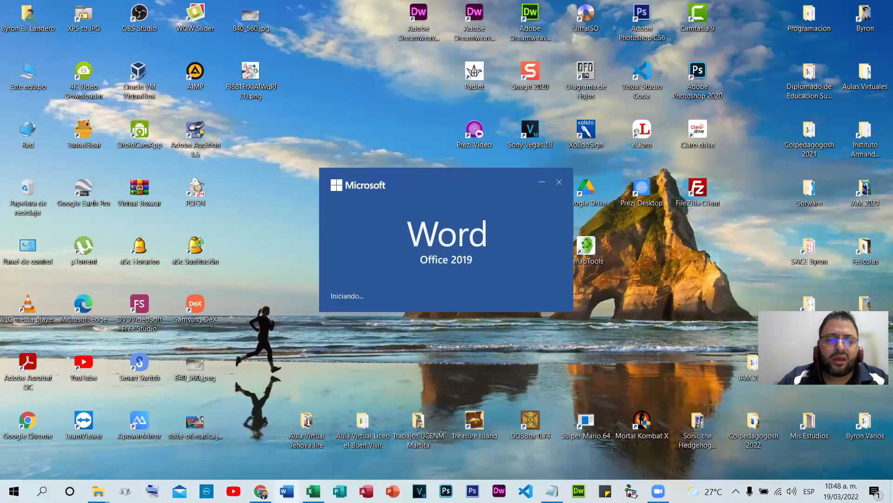
pyautogui.click(167, 128)
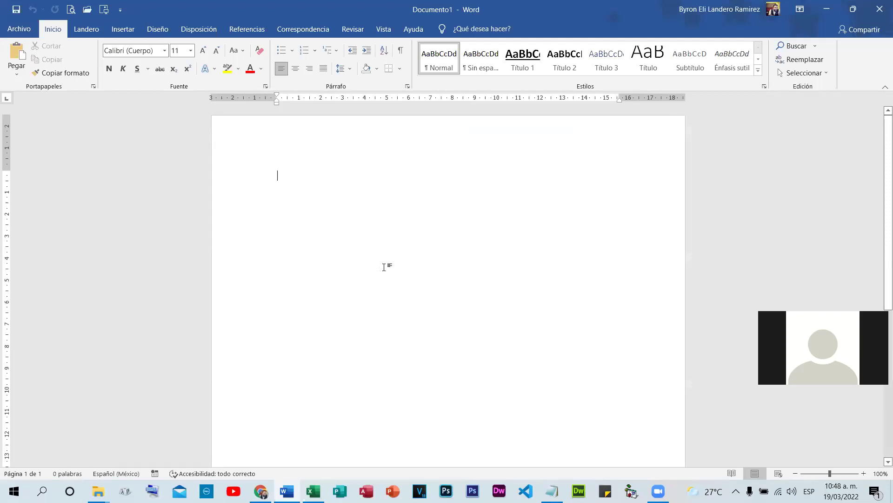
# Step: Compare the Landero and Insertar tabs, return to Inicio, then open the Archivo start page
pyautogui.click(88, 29)
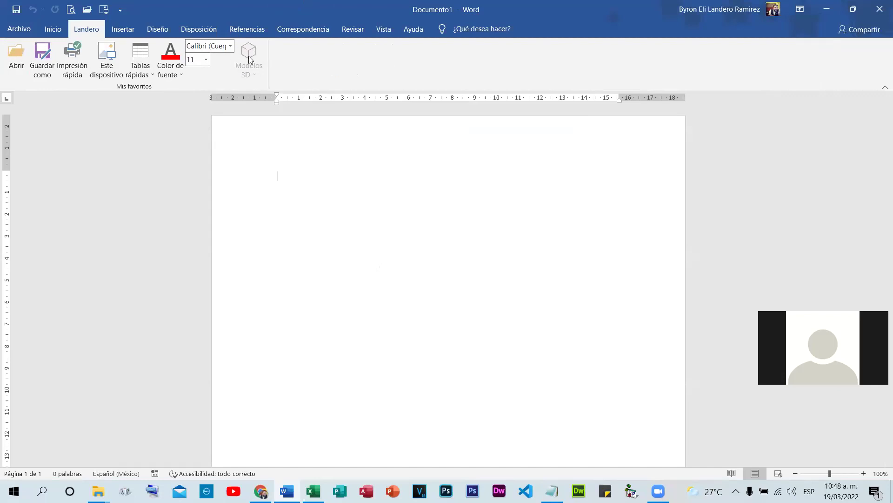
pyautogui.click(123, 29)
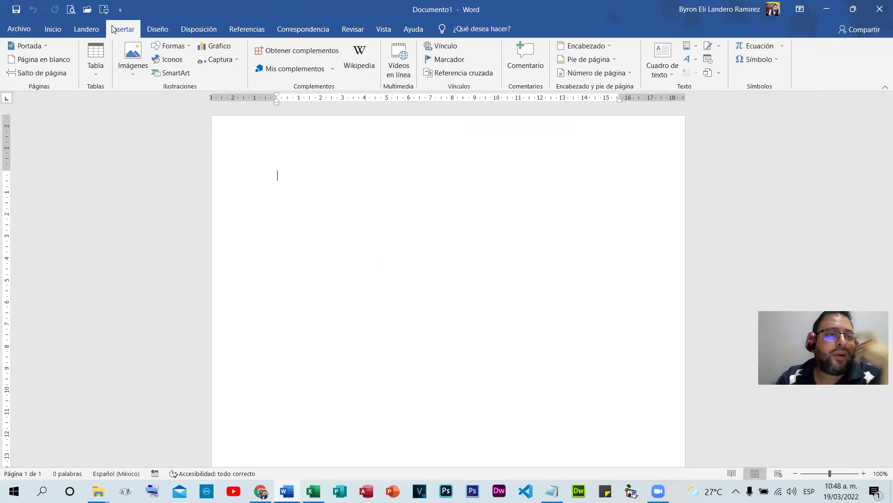
pyautogui.click(88, 30)
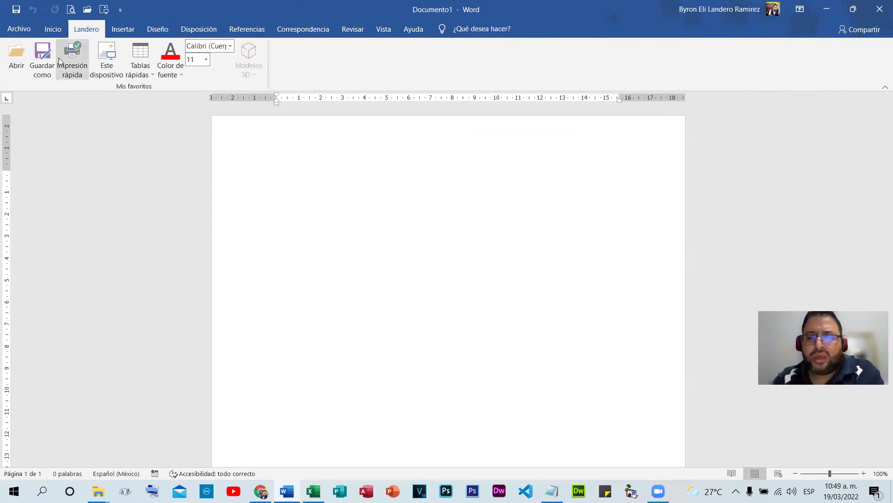
pyautogui.click(54, 30)
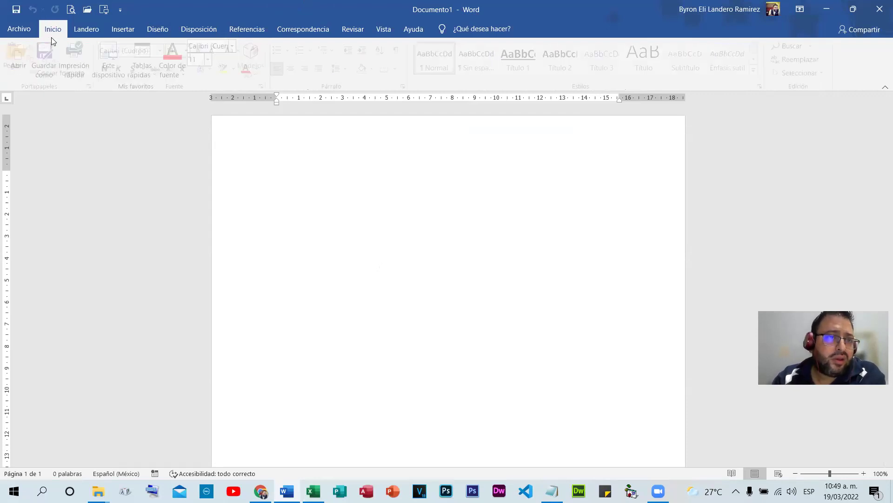
pyautogui.click(19, 29)
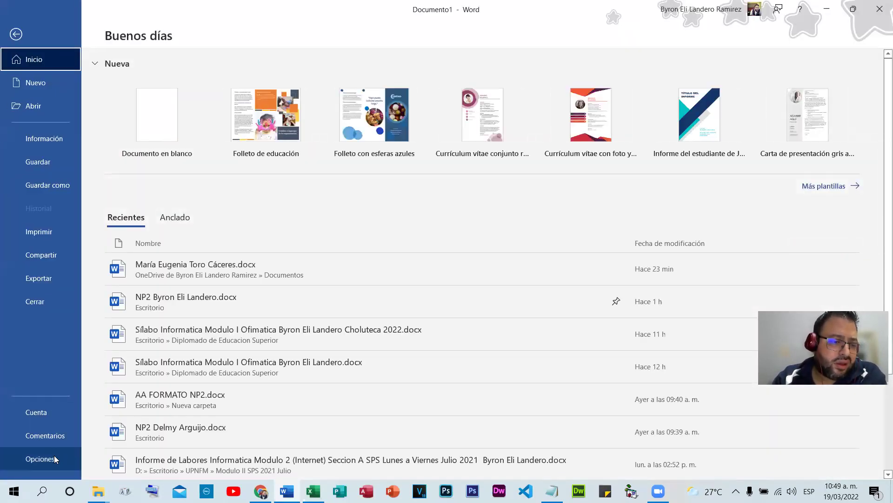
# Step: Uncheck Landero (personalizada) under Personalizar cinta de opciones and apply with Aceptar
pyautogui.click(55, 456)
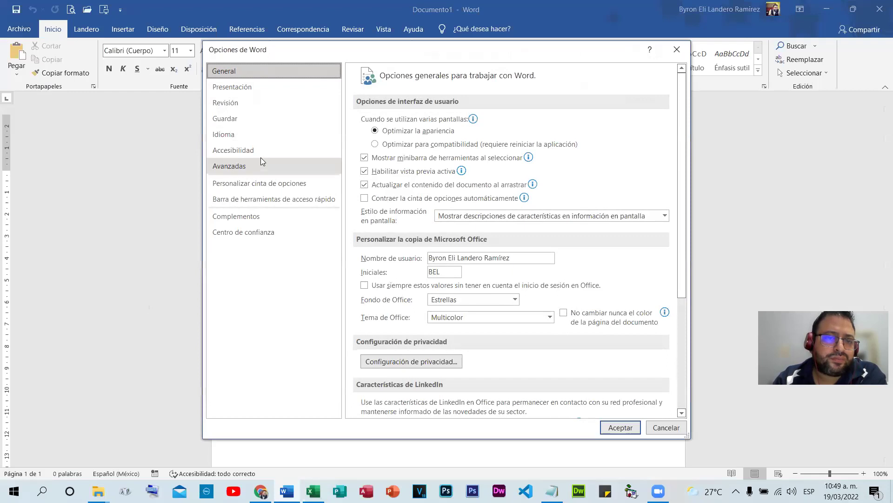
pyautogui.click(315, 179)
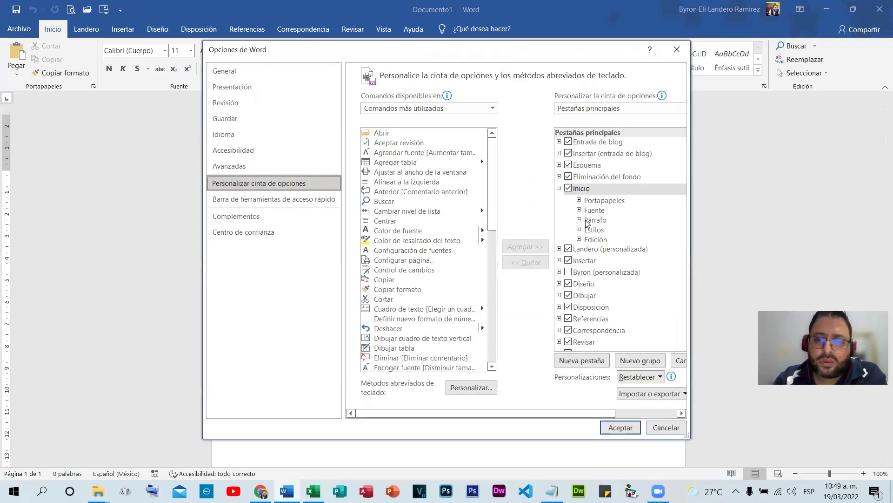
pyautogui.click(568, 249)
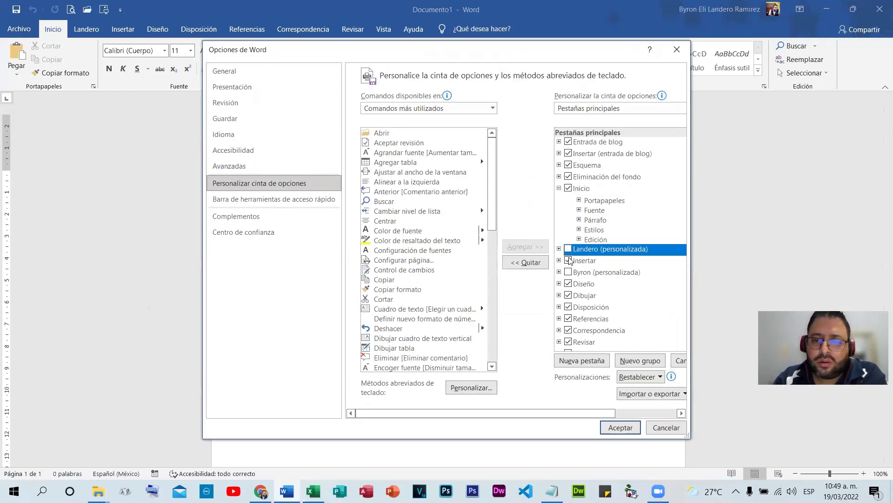
pyautogui.click(618, 428)
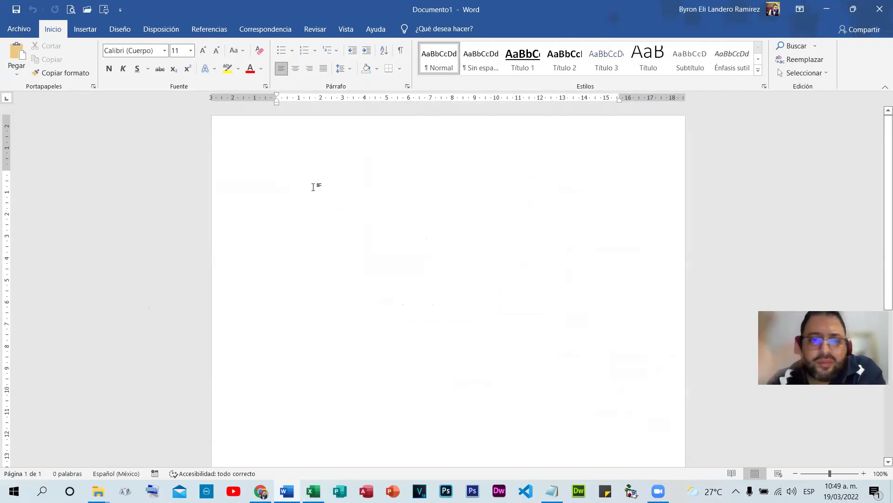
pyautogui.scroll(-8, 405, 250)
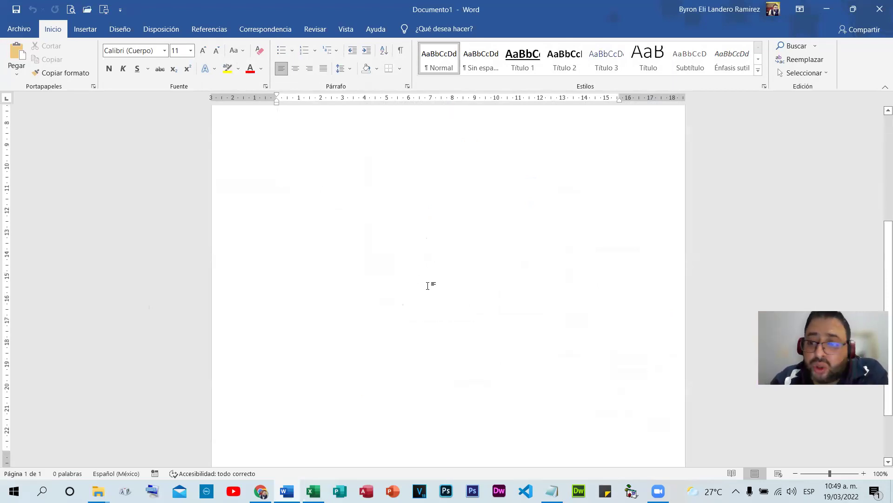
pyautogui.scroll(8, 428, 296)
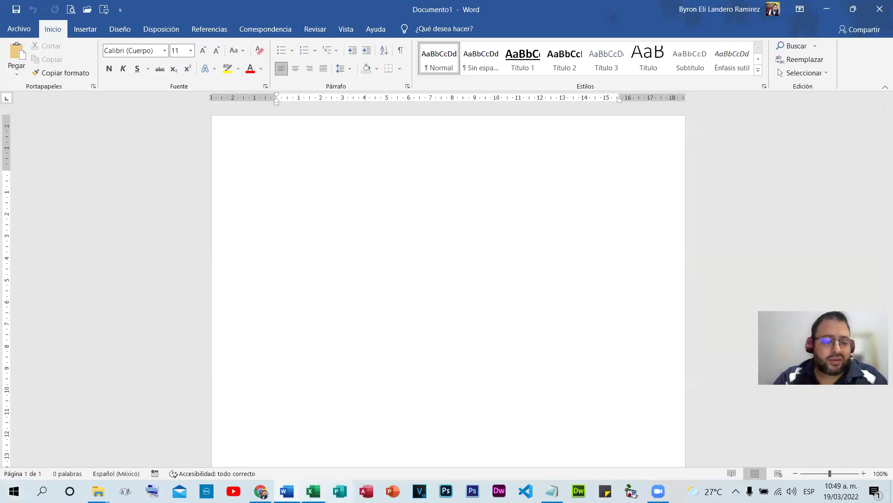
pyautogui.moveTo(313, 491)
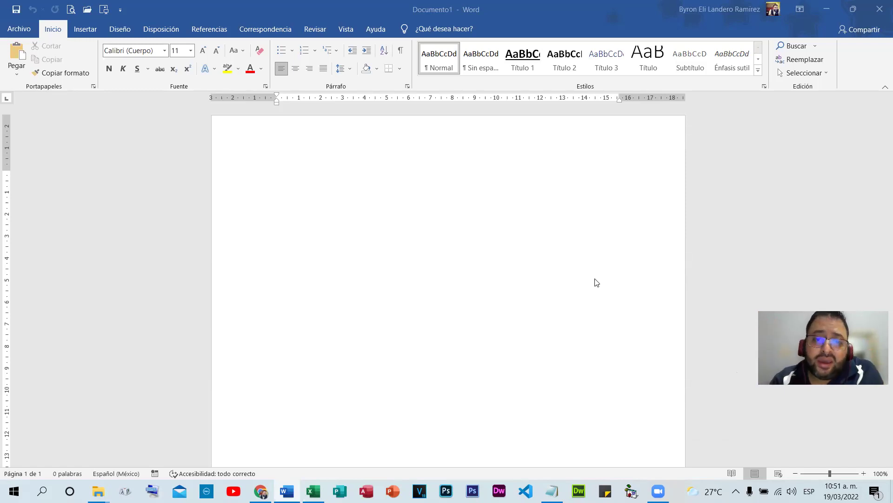
pyautogui.scroll(-6, 572, 298)
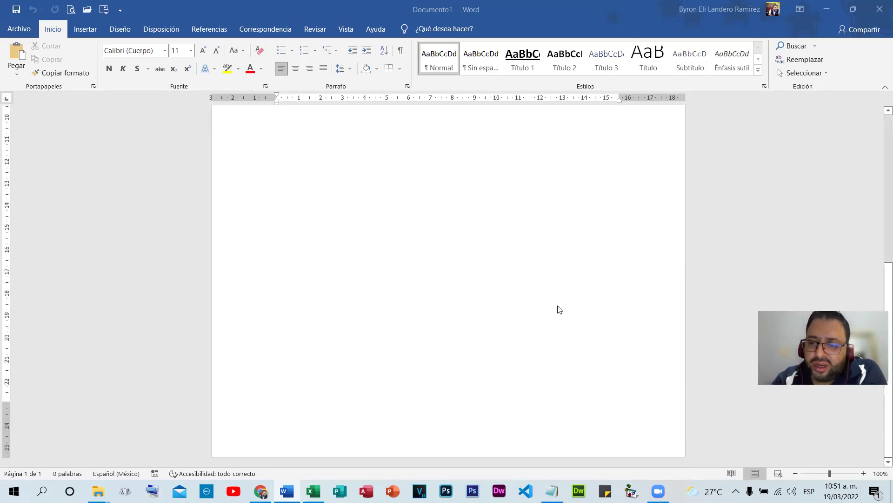
pyautogui.scroll(6, 560, 309)
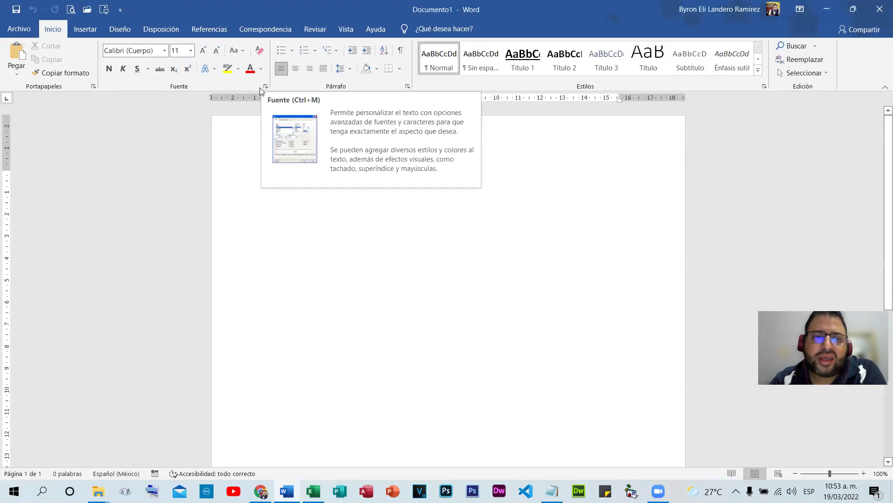
# Step: Browse the Fuente dialog, cancel without changes, and switch to the Insertar tab
pyautogui.click(265, 86)
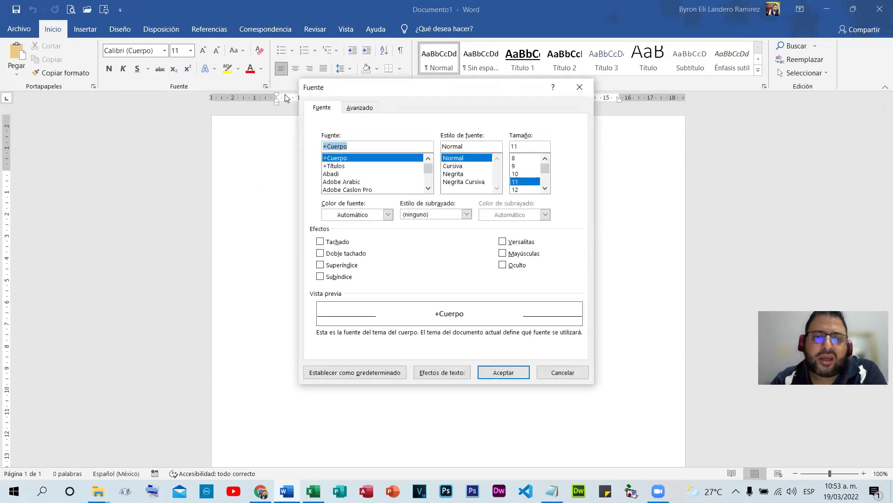
pyautogui.scroll(-5, 484, 255)
pyautogui.scroll(5, 483, 255)
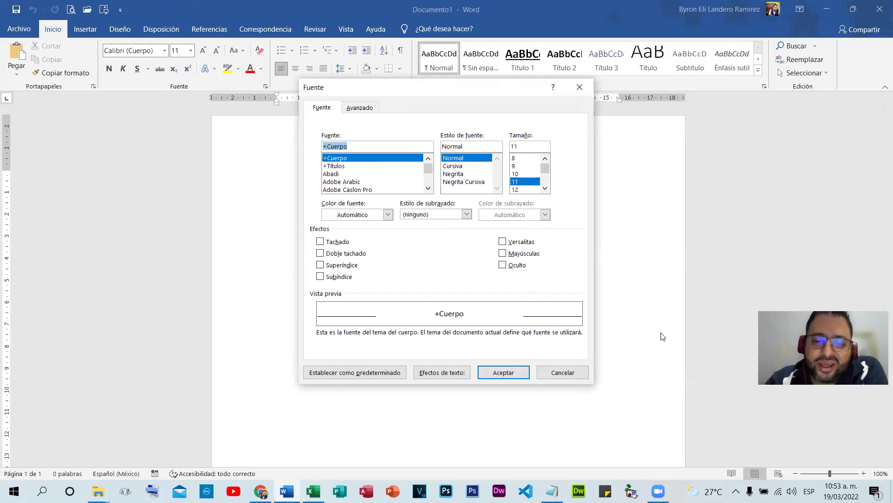
pyautogui.click(574, 373)
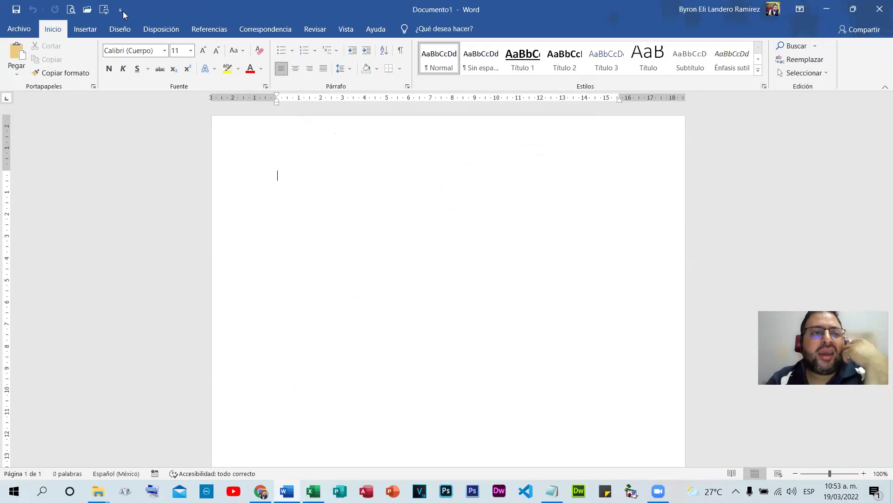
pyautogui.click(86, 30)
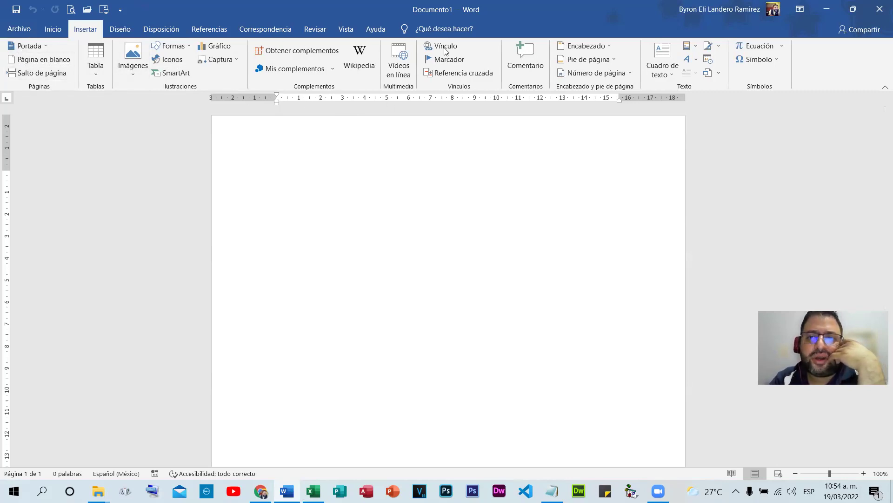
# Step: View the Diseño, Disposición and Referencias ribbon tabs in turn, then return to Inicio
pyautogui.click(121, 30)
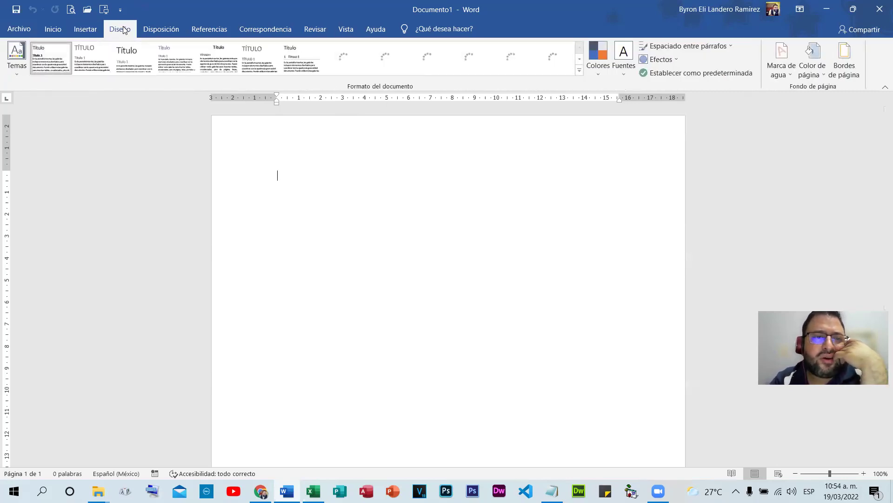
pyautogui.click(162, 28)
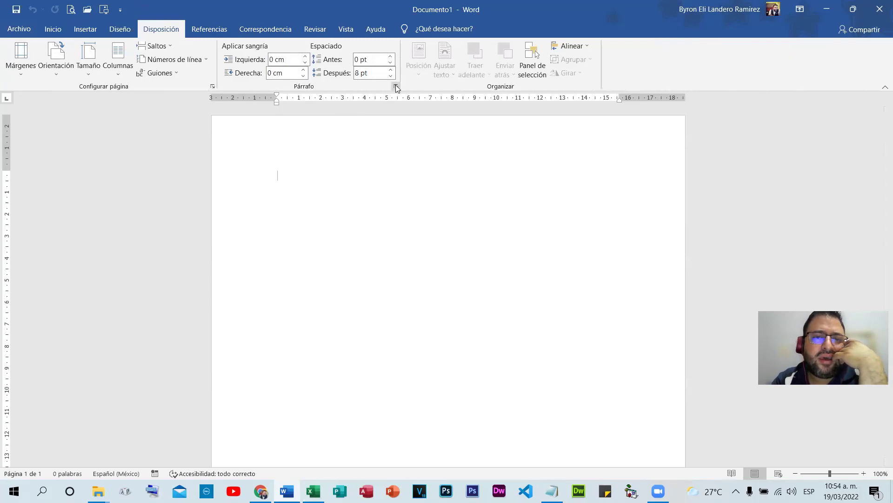
pyautogui.click(209, 29)
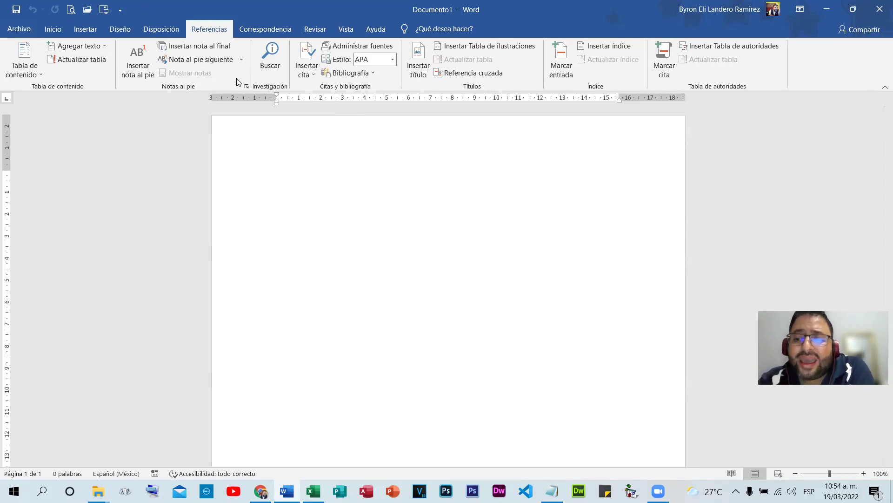
pyautogui.click(52, 29)
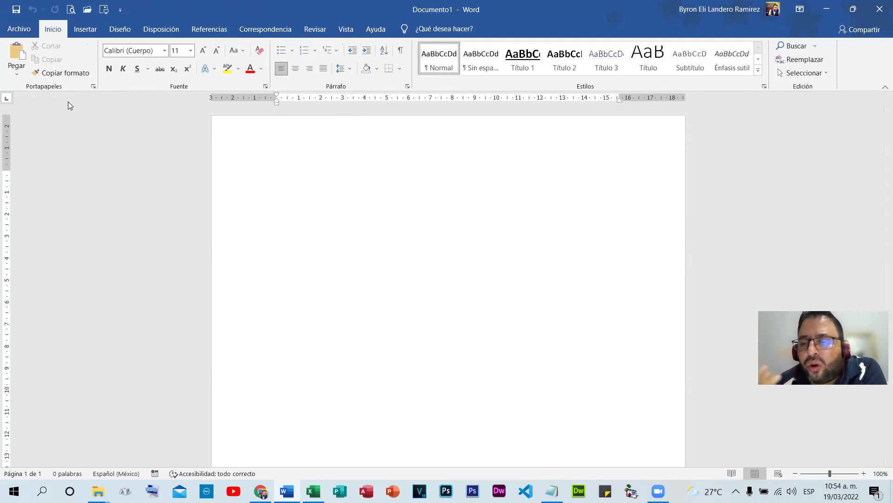
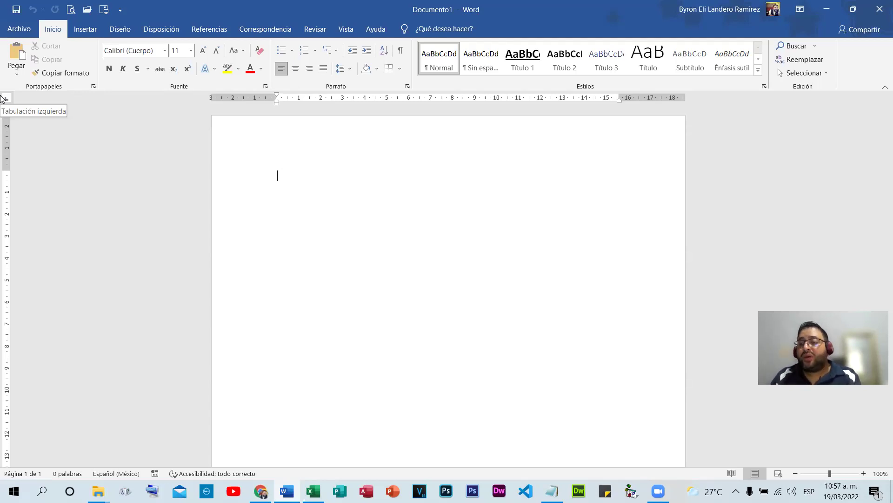
# Step: On the Disposición tab, bring up the Tamaño paper size list
pyautogui.click(165, 29)
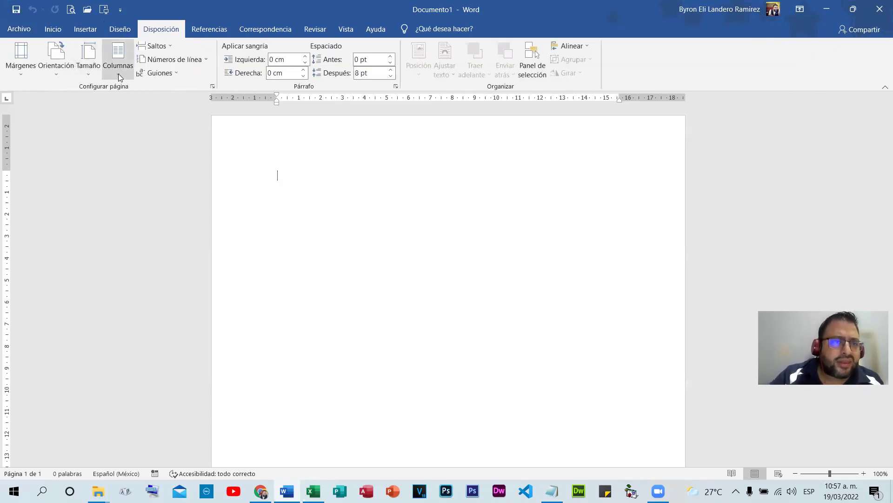
pyautogui.click(93, 74)
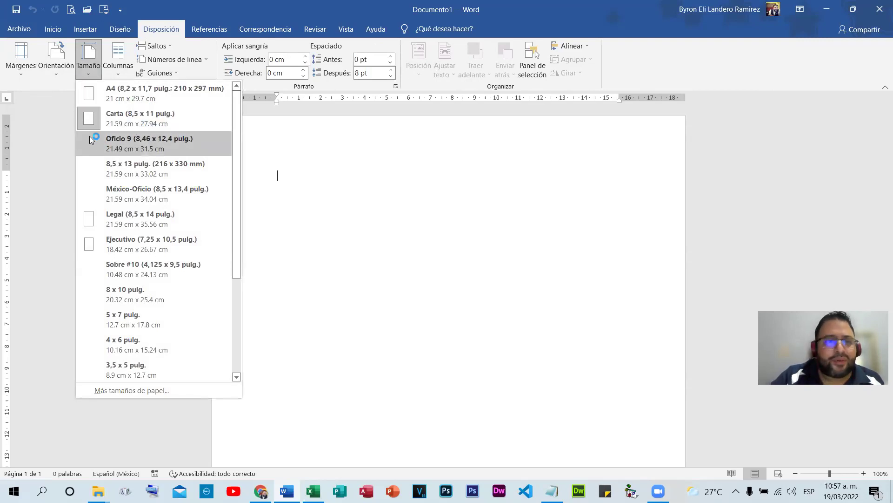
pyautogui.click(153, 114)
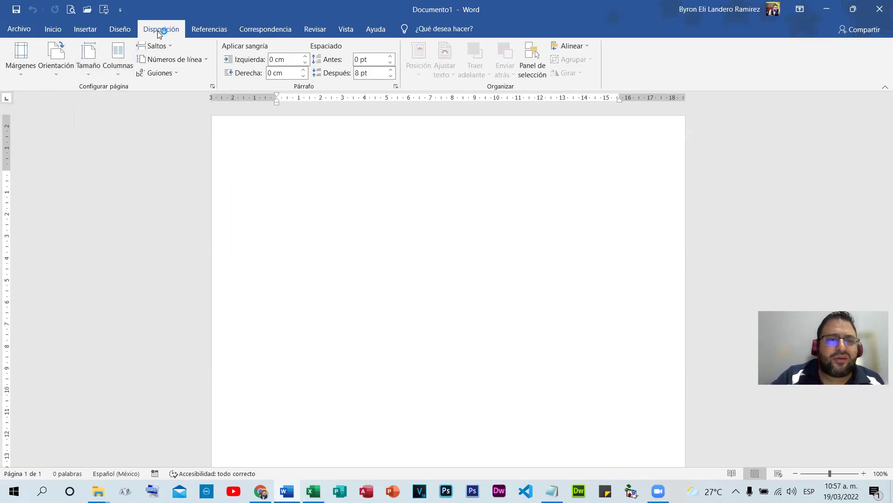
pyautogui.click(95, 65)
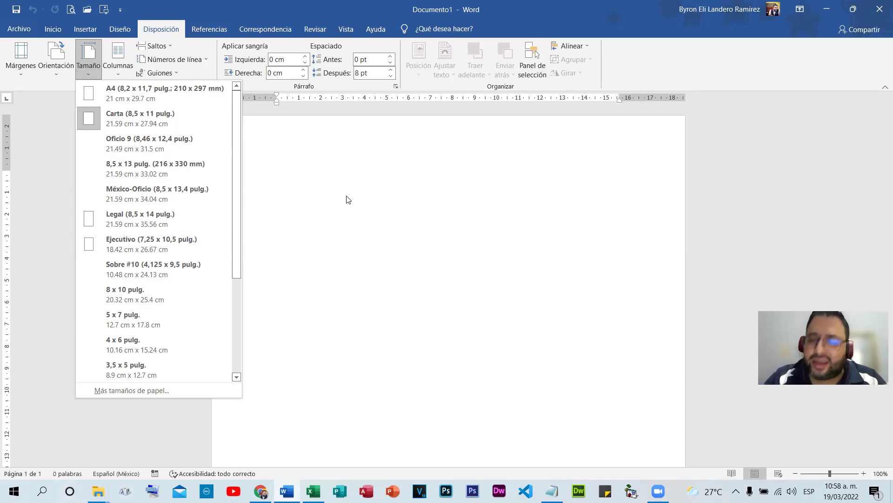
# Step: Choose Carta as the paper size, then go back to the Inicio tab
pyautogui.click(140, 119)
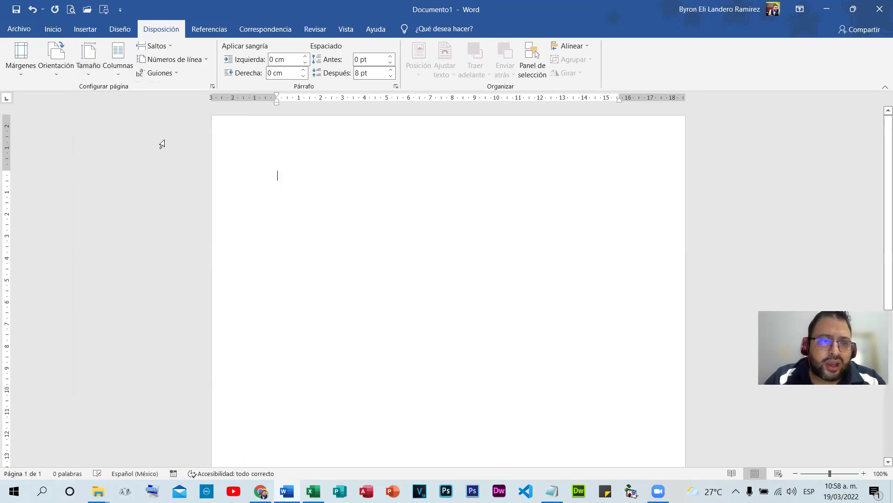
pyautogui.scroll(-5, 466, 275)
pyautogui.scroll(5, 502, 270)
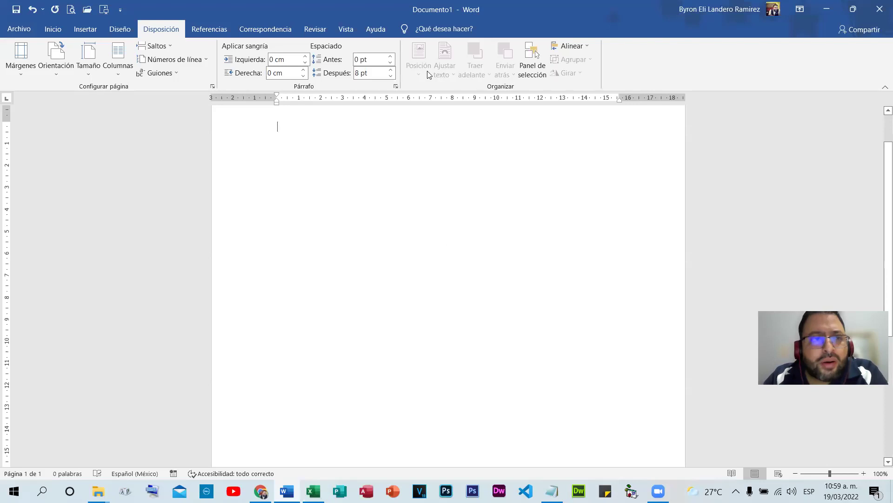
pyautogui.click(53, 30)
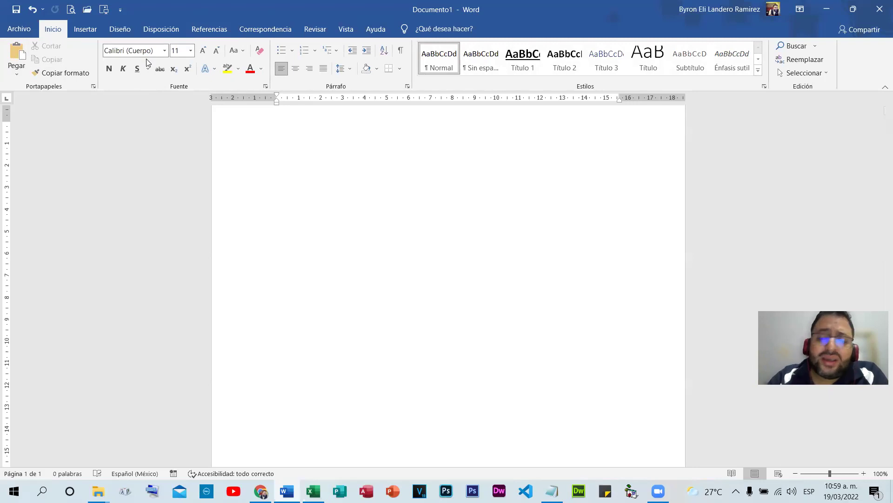
pyautogui.click(138, 68)
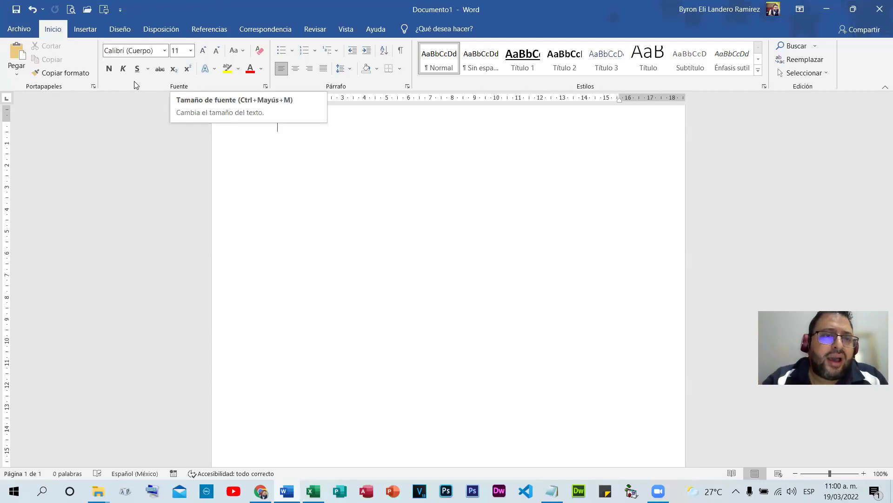
# Step: In the Fuente dialog, pick Arial at size 12
pyautogui.click(267, 86)
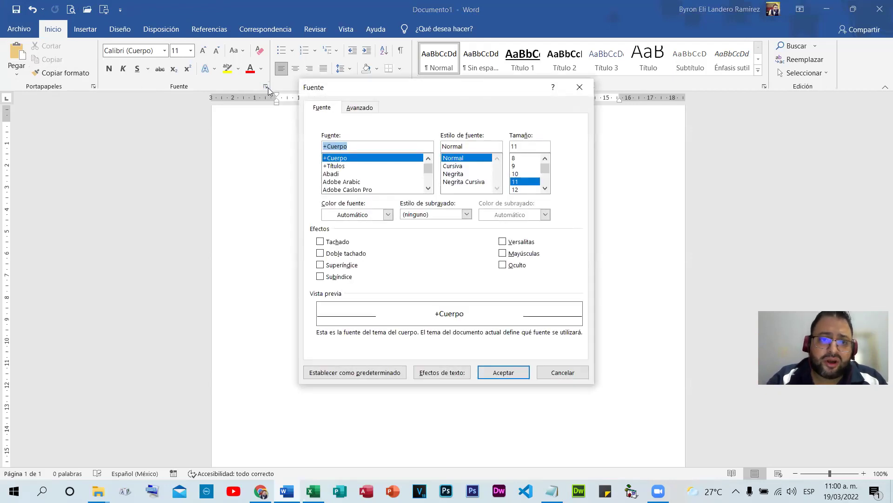
pyautogui.moveTo(428, 80); pyautogui.dragTo(383, 68)
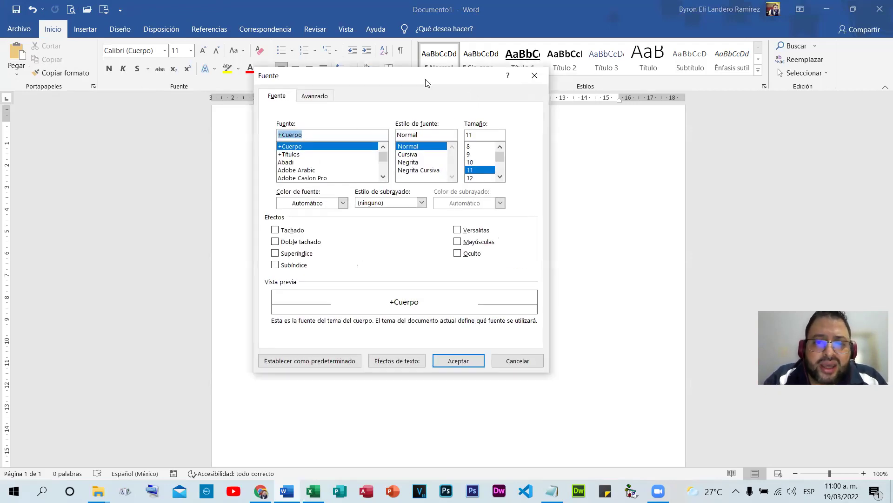
pyautogui.click(475, 179)
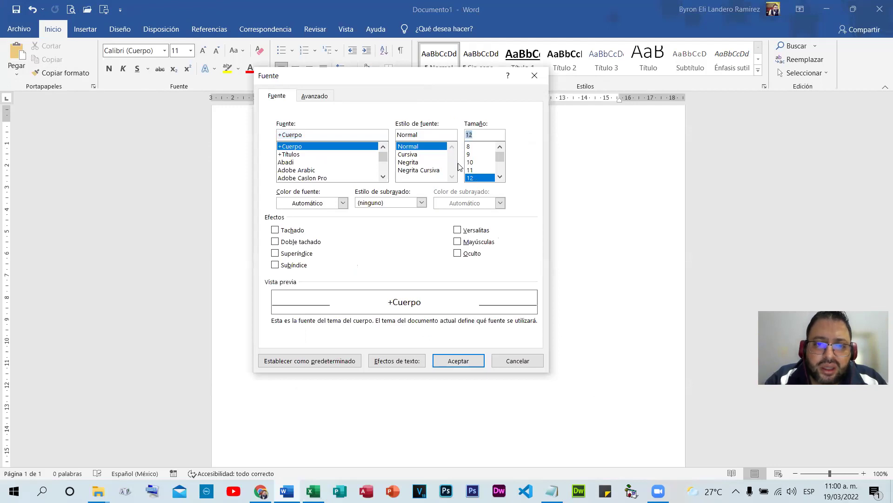
pyautogui.moveTo(383, 157); pyautogui.dragTo(385, 163)
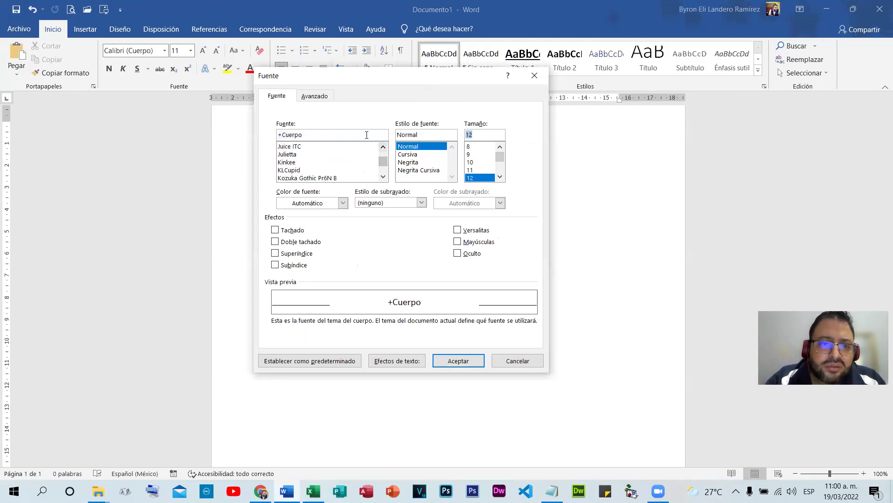
pyautogui.click(383, 147)
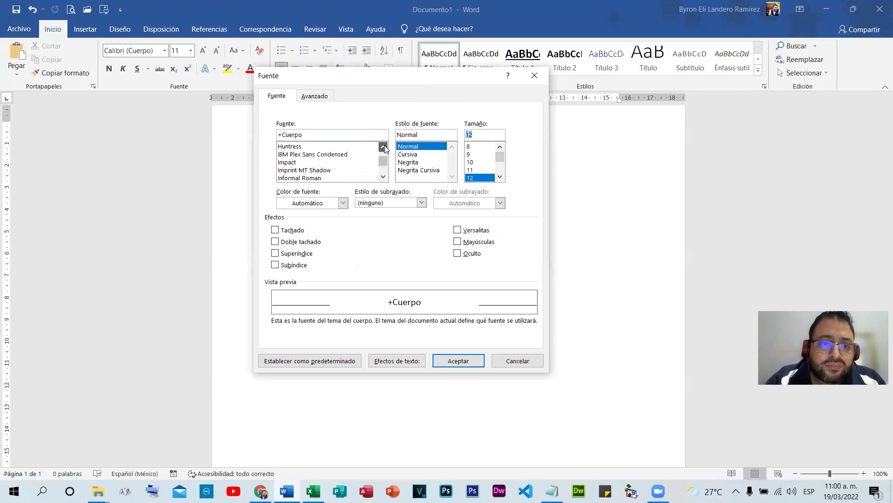
pyautogui.moveTo(383, 161); pyautogui.dragTo(389, 157)
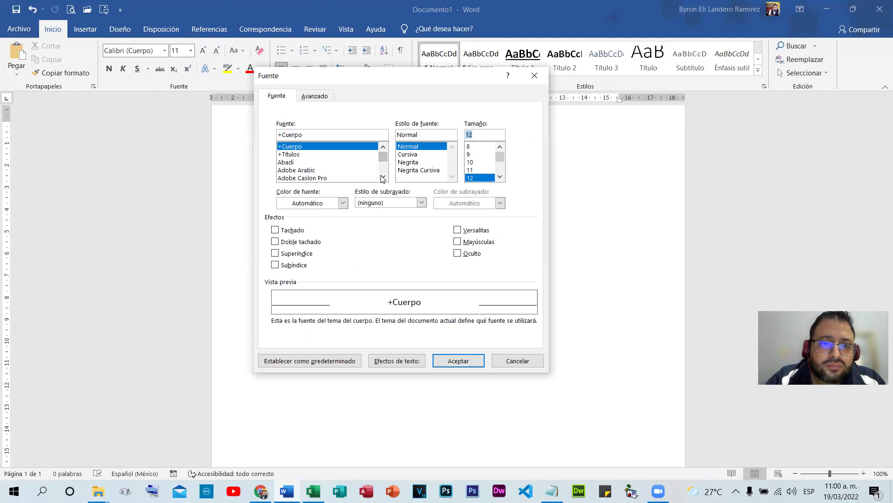
pyautogui.click(384, 177)
pyautogui.click(384, 177)
pyautogui.click(383, 177)
pyautogui.click(384, 177)
pyautogui.click(383, 177)
pyautogui.scroll(-8, 386, 181)
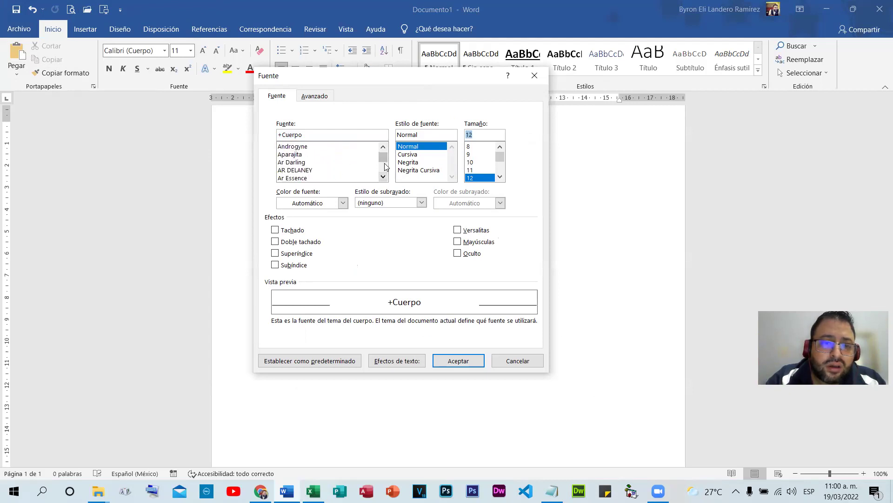
pyautogui.click(384, 176)
pyautogui.click(383, 177)
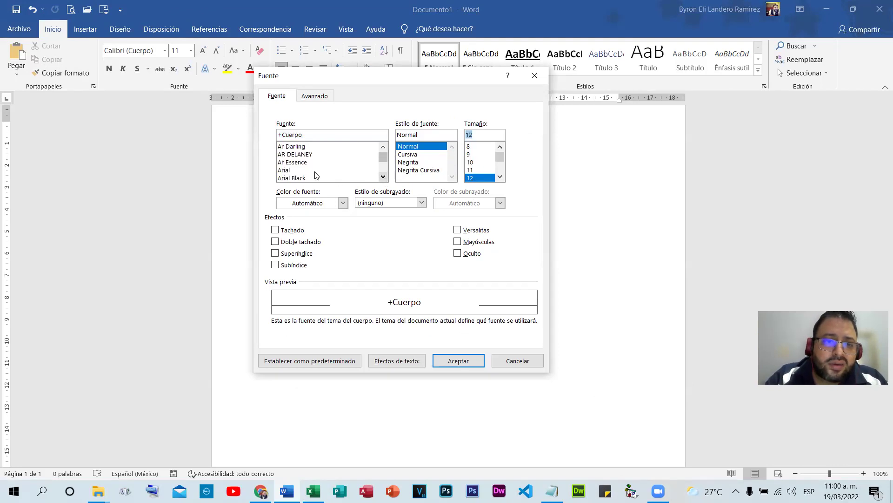
pyautogui.click(289, 171)
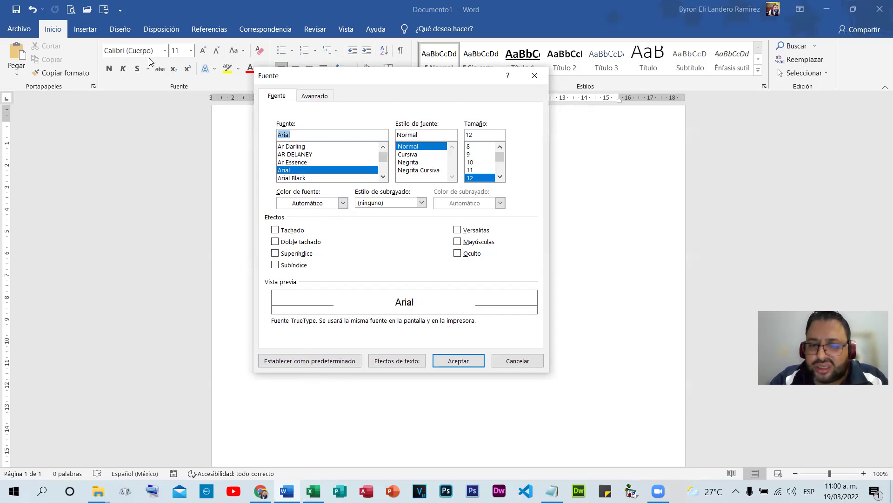
# Step: Set Arial 12 as the default for all Normal.dotm documents
pyautogui.click(313, 361)
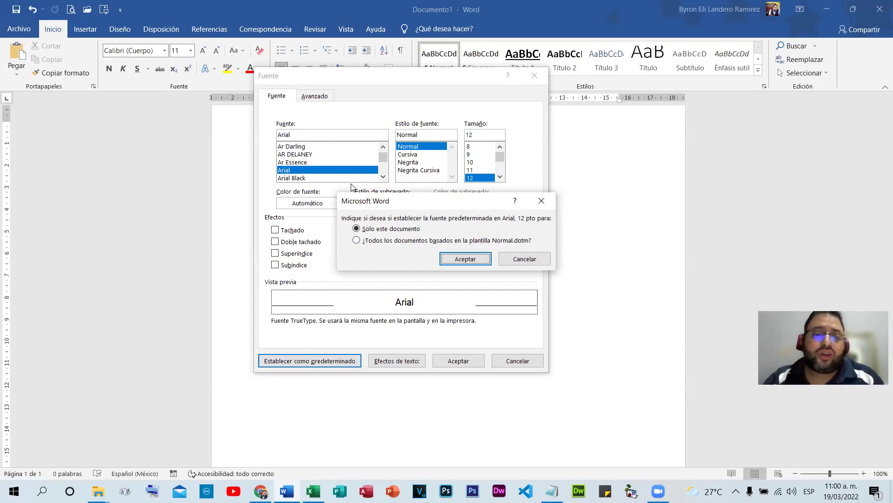
pyautogui.click(394, 241)
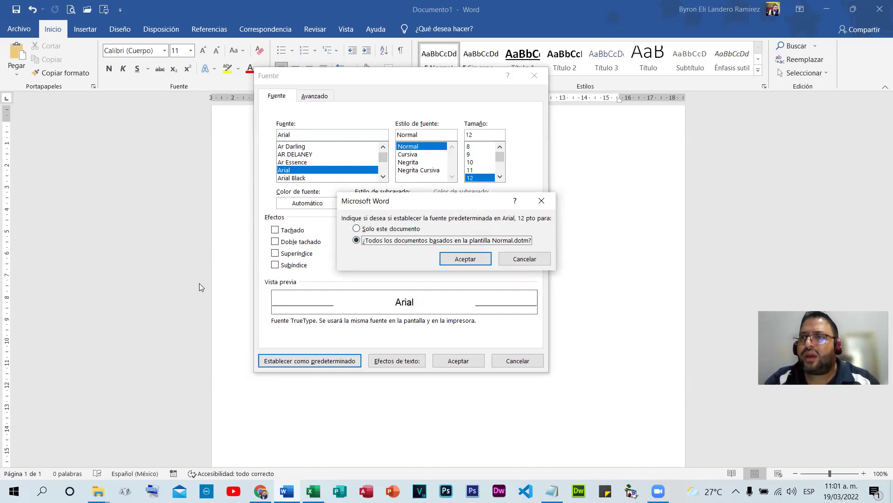
pyautogui.click(465, 260)
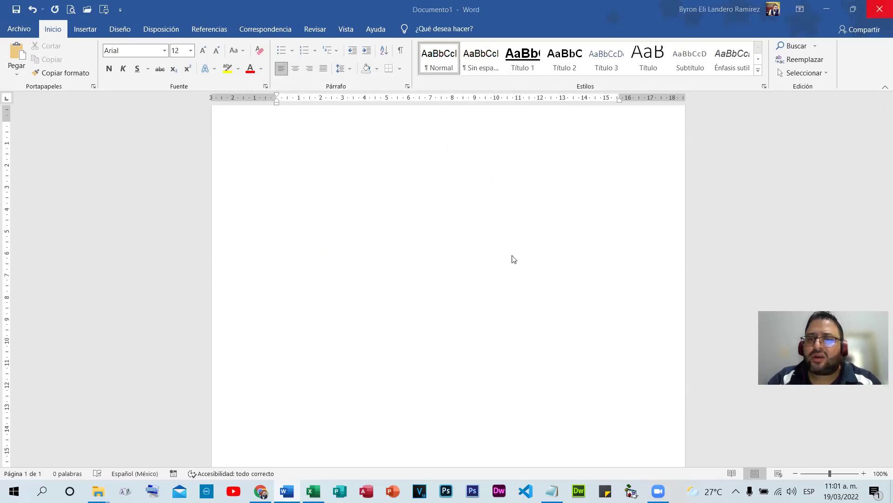
# Step: Close the document without saving, start a blank one, and try Calibri (Cuerpo) 11
pyautogui.hotkey('ctrl', 'w')
pyautogui.click(484, 311)
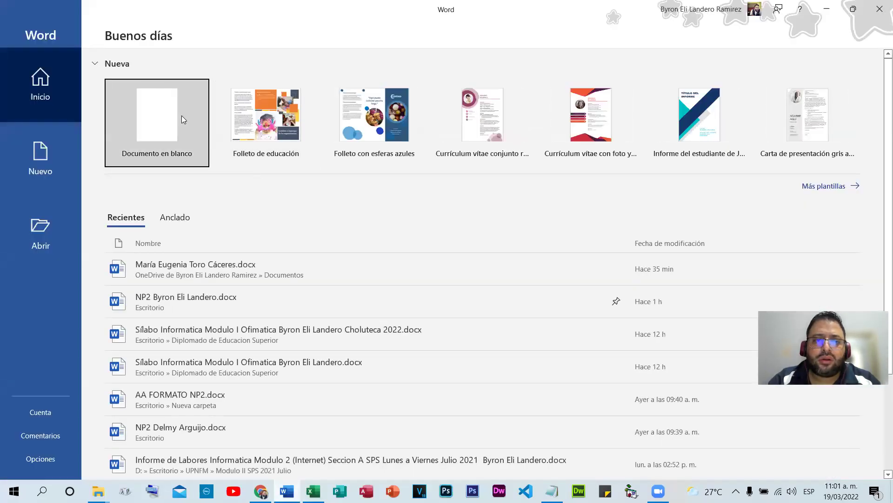
pyautogui.click(181, 120)
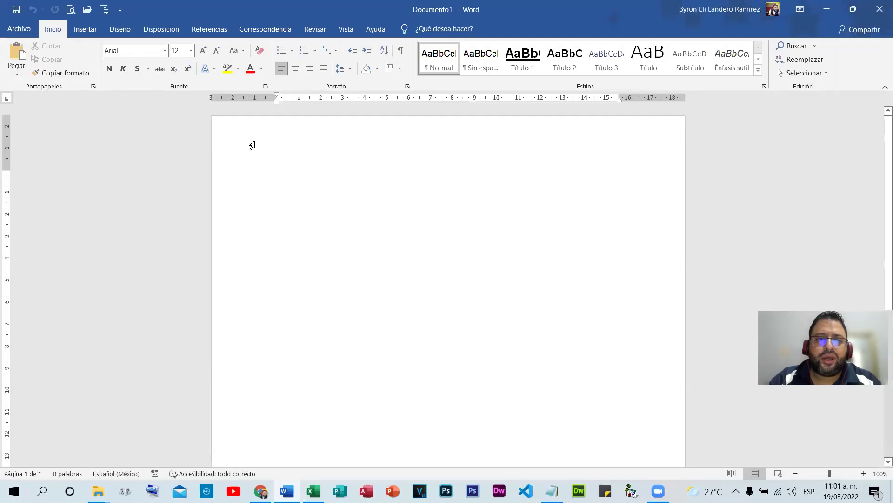
pyautogui.click(164, 50)
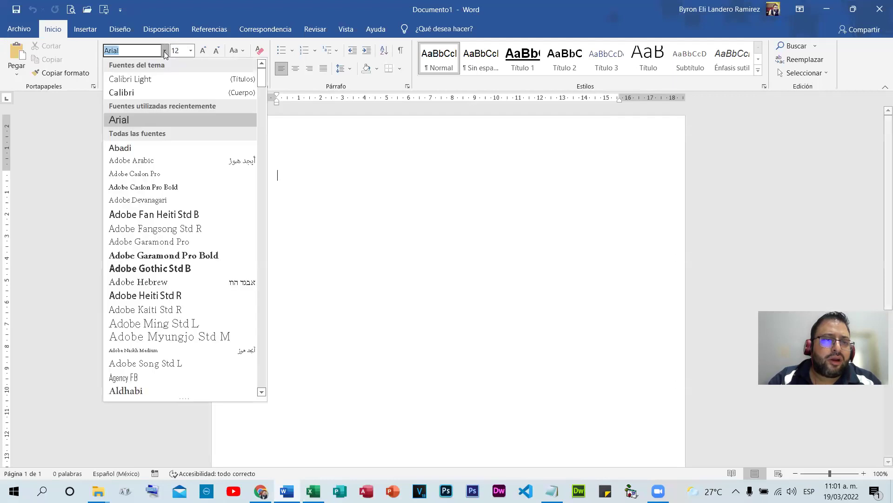
pyautogui.click(142, 91)
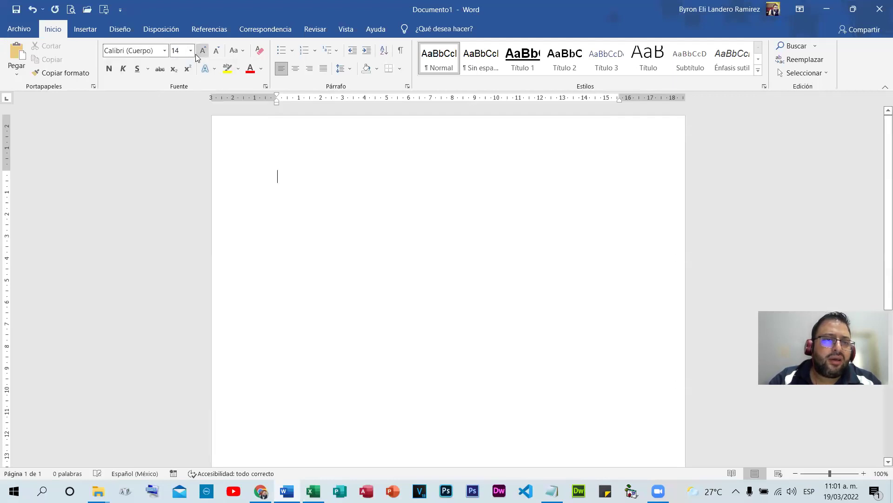
pyautogui.click(219, 54)
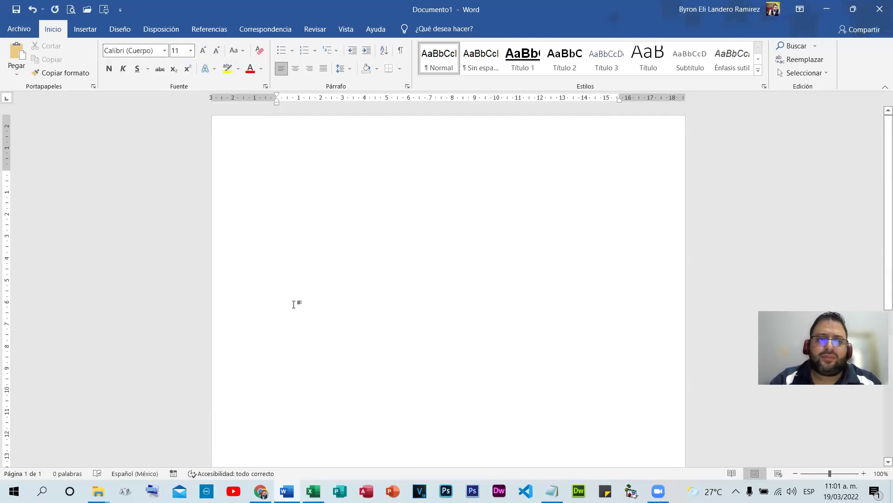
# Step: Discard that document, quit Word, relaunch it and open a new blank document
pyautogui.hotkey('ctrl', 'w')
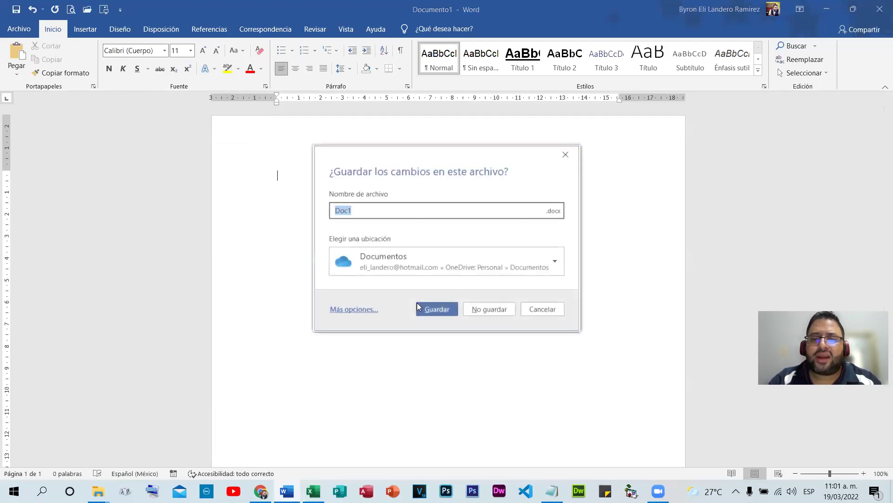
pyautogui.press('Escape')
pyautogui.press('super+d')
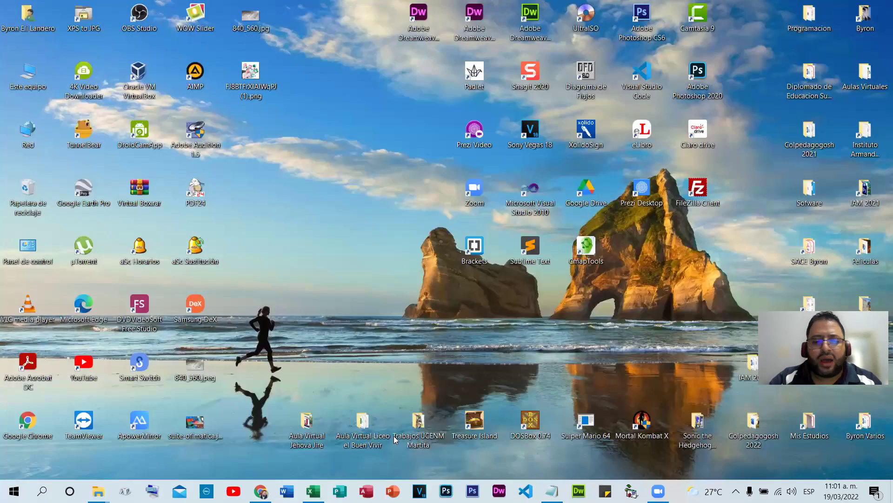
pyautogui.click(287, 490)
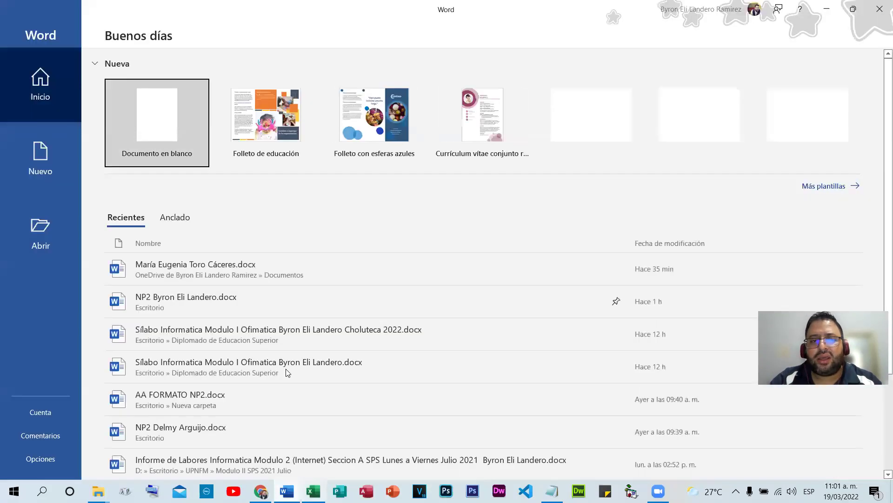
pyautogui.click(160, 132)
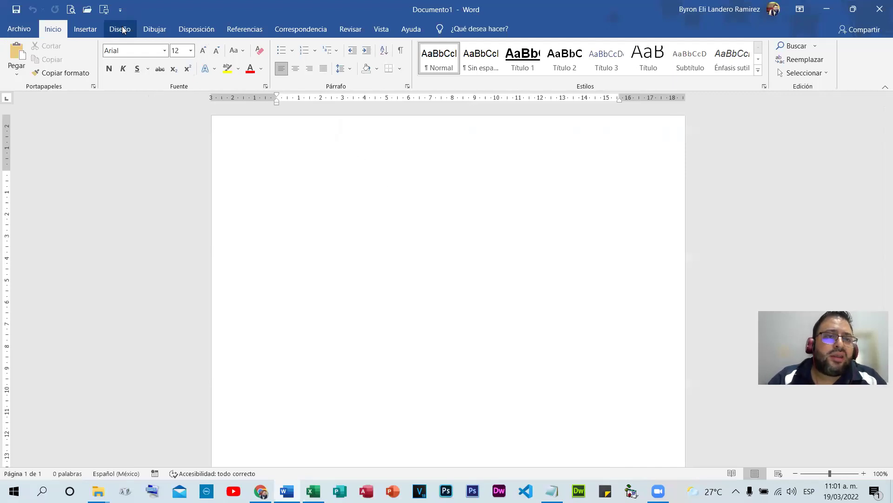
# Step: In Configurar página's Papel tab, make Carta (8,5 x 11 pulg.) the default for new documents
pyautogui.click(180, 30)
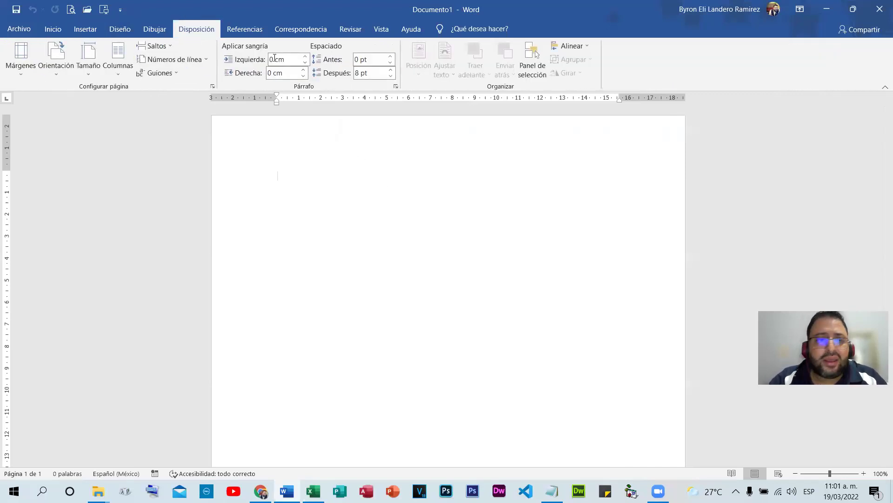
pyautogui.click(95, 70)
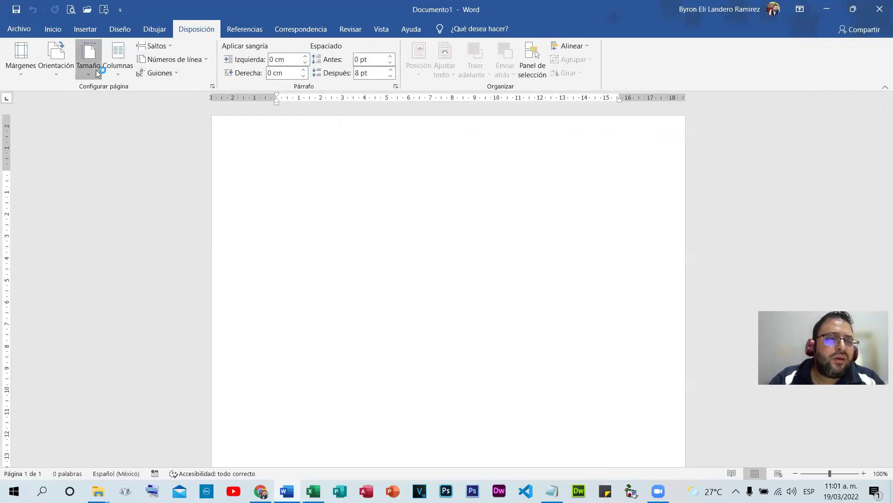
pyautogui.click(76, 100)
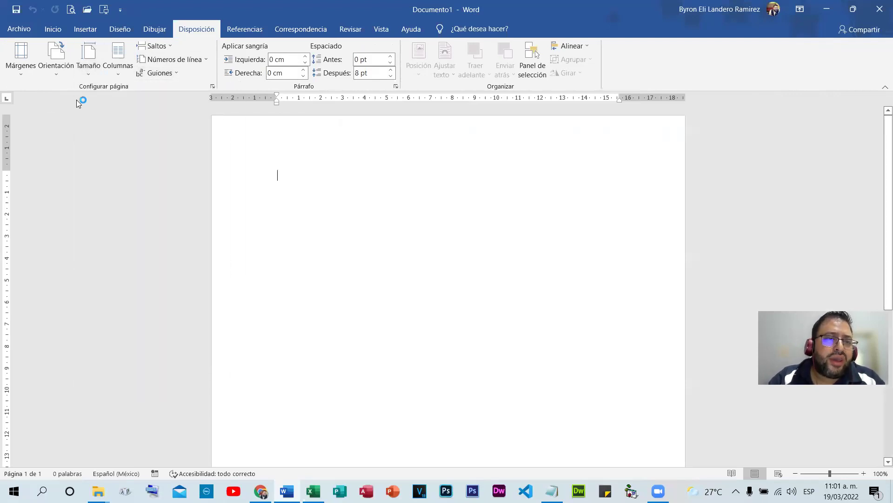
pyautogui.click(212, 86)
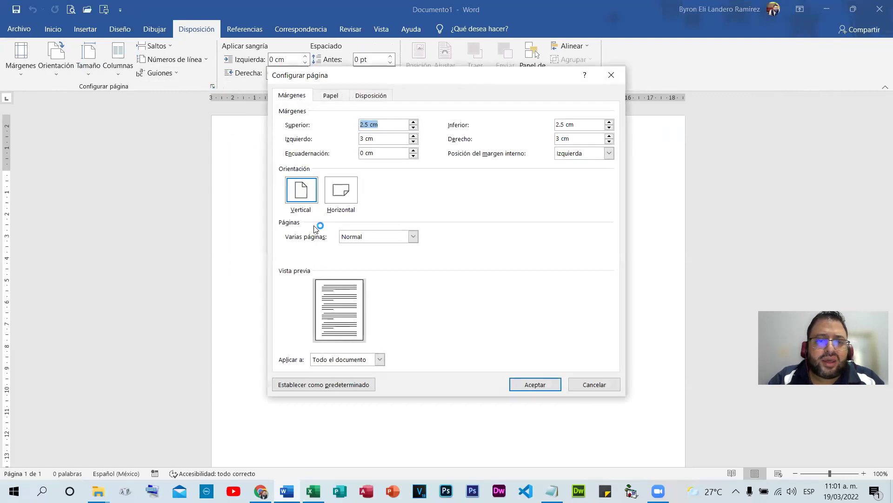
pyautogui.click(333, 96)
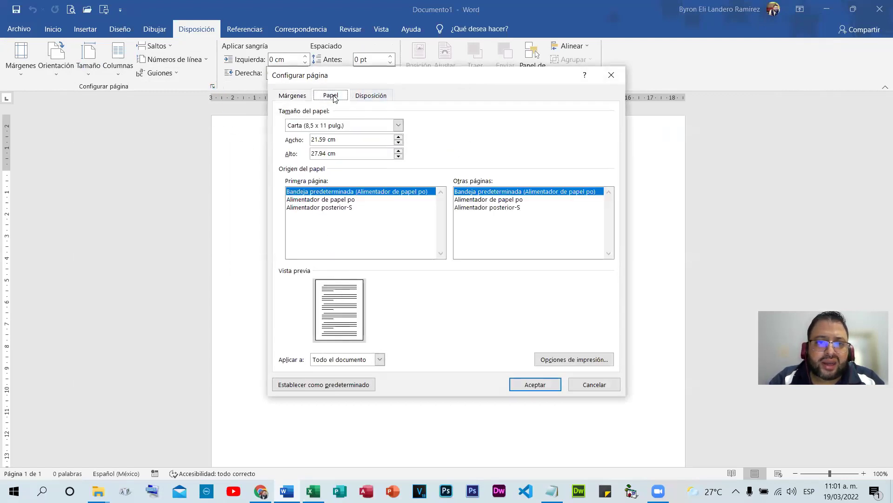
pyautogui.click(399, 125)
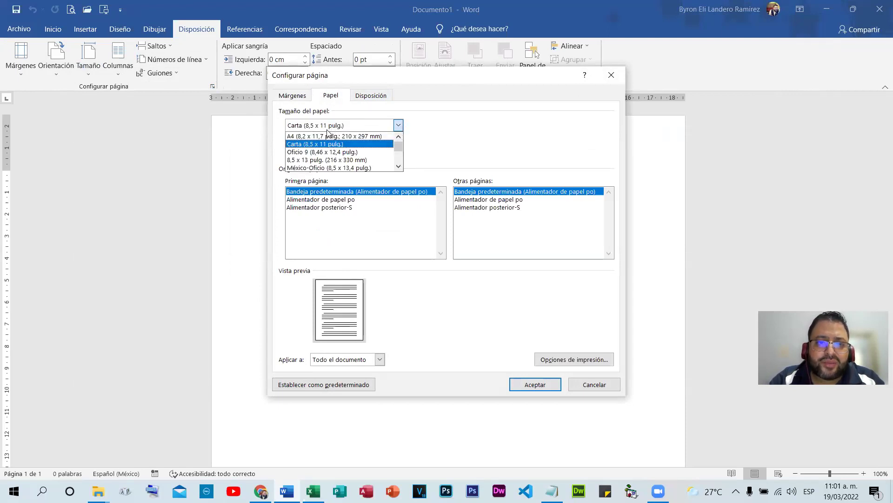
pyautogui.click(301, 145)
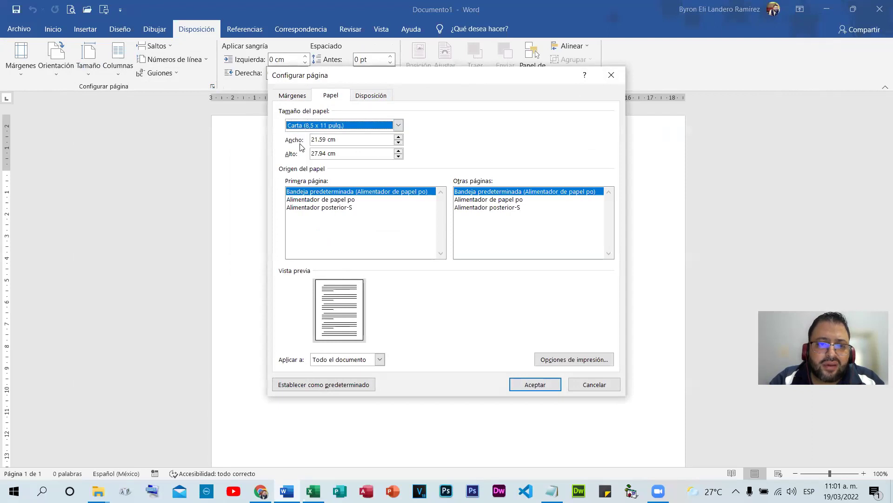
pyautogui.click(343, 389)
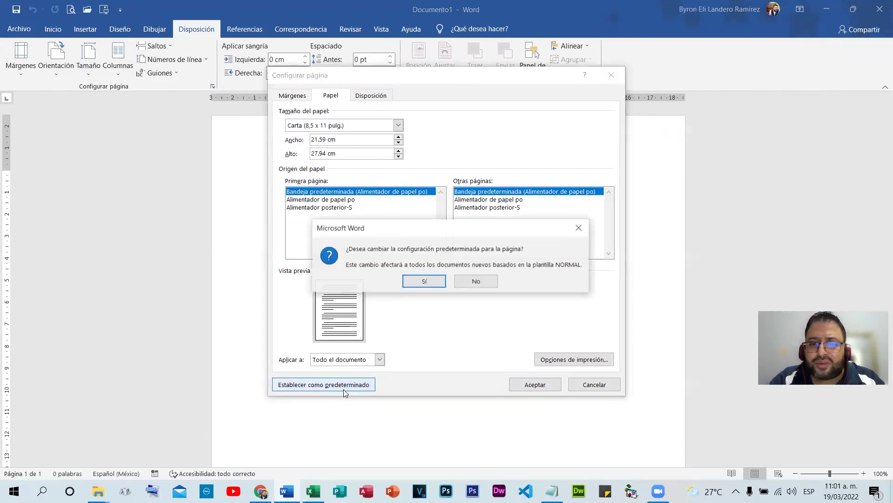
pyautogui.click(422, 282)
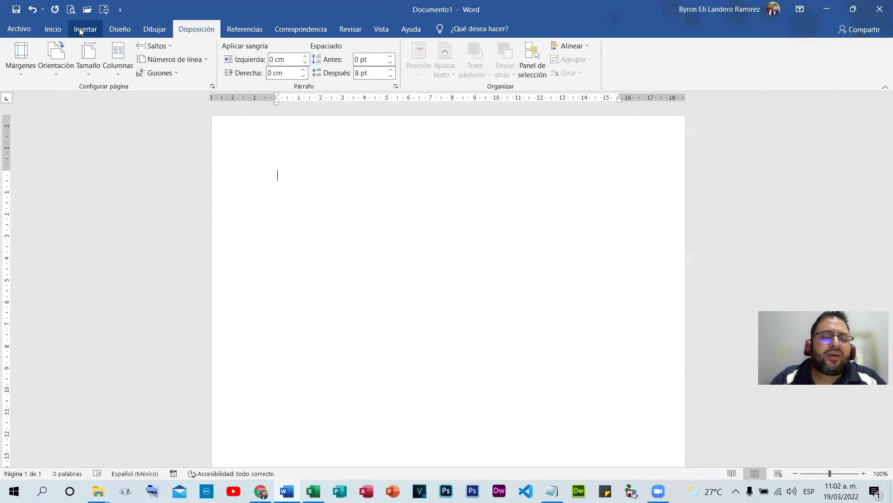
pyautogui.click(55, 30)
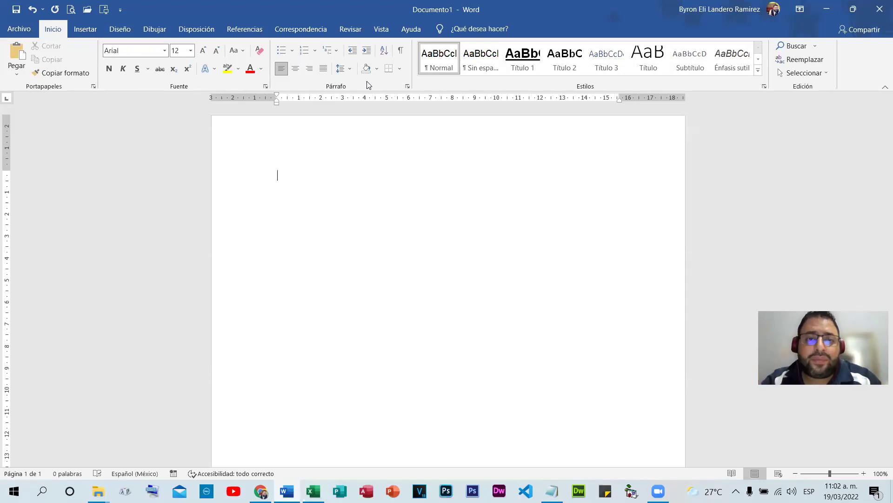
# Step: In the Párrafo dialog, make Justificada alignment the default for all Normal-template documents
pyautogui.click(407, 87)
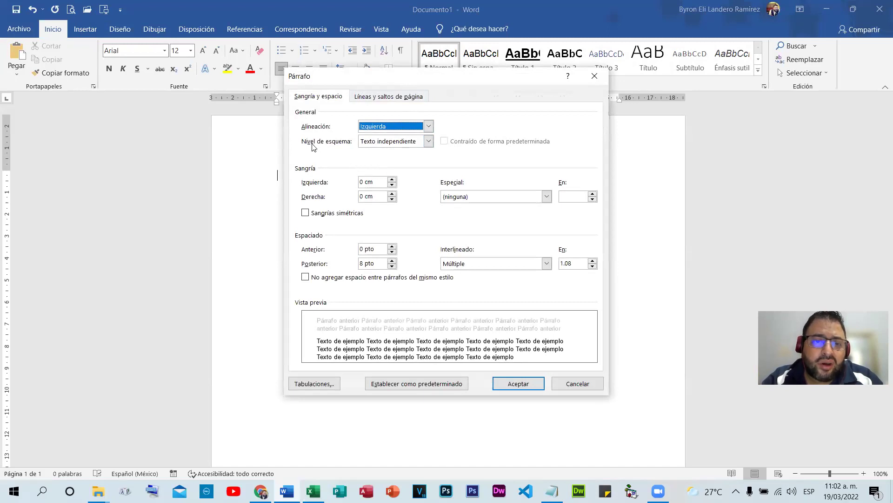
pyautogui.click(403, 127)
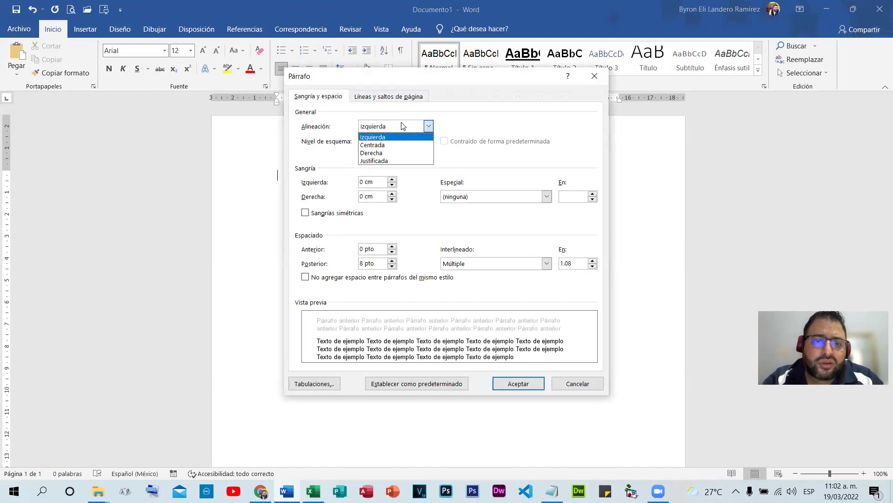
pyautogui.click(389, 161)
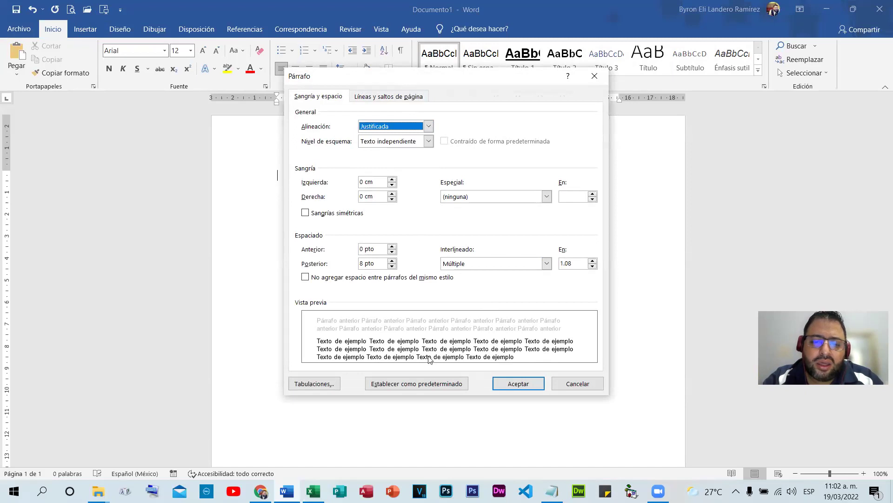
pyautogui.click(379, 384)
pyautogui.click(401, 240)
pyautogui.click(505, 258)
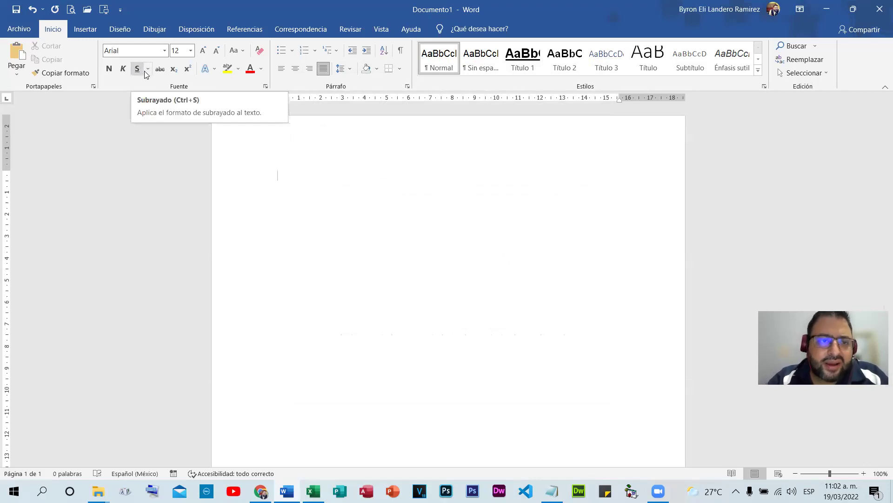
# Step: Type test text 'xbxfxghdfg', delete it, then drop down the font name list
pyautogui.write('xbxfxghdfgh')
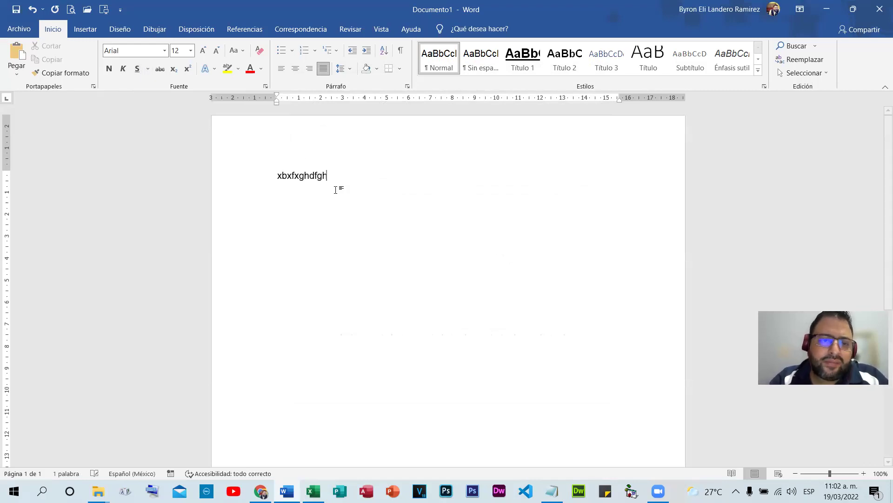
pyautogui.click(238, 172)
pyautogui.press('BackSpace')
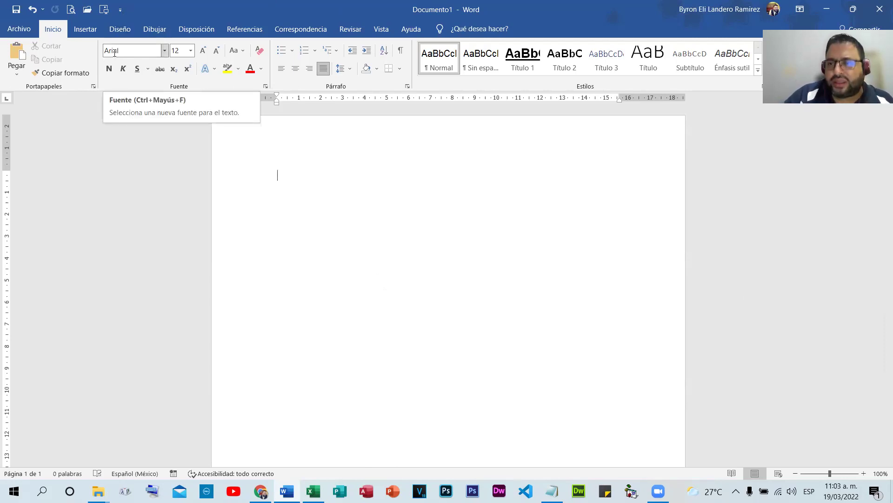
pyautogui.click(114, 52)
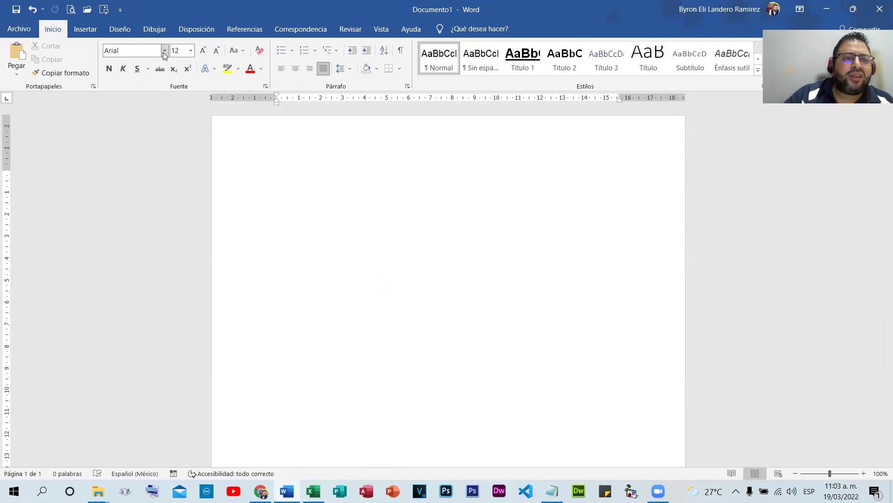
pyautogui.click(164, 51)
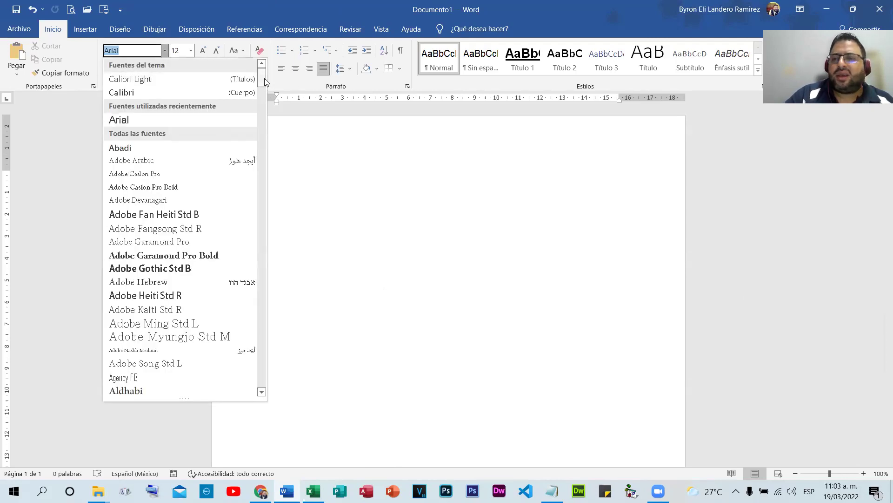
# Step: Type the heading 'Universidad Pedagógica Nacional Francisco Morazán' and start a new line
pyautogui.moveTo(264, 79); pyautogui.dragTo(279, 210)
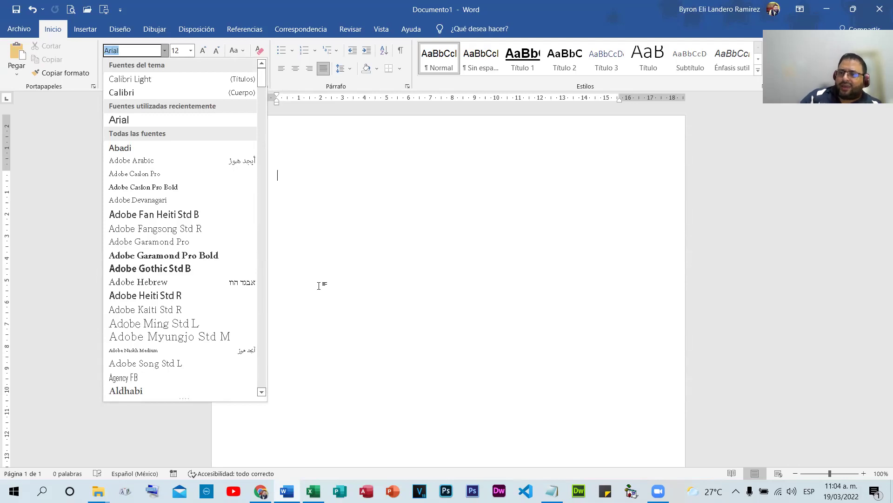
pyautogui.click(494, 210)
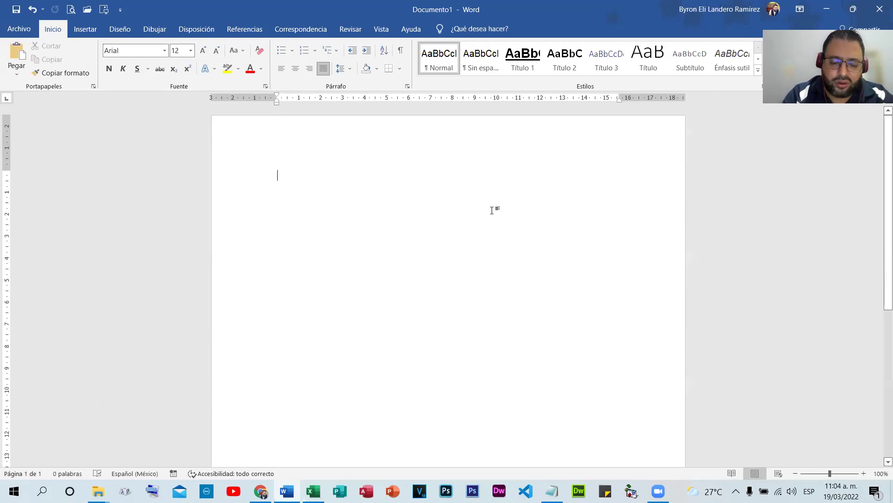
pyautogui.write('Universidad Pedagógica Nacional Francisco Morazán')
pyautogui.press('Return')
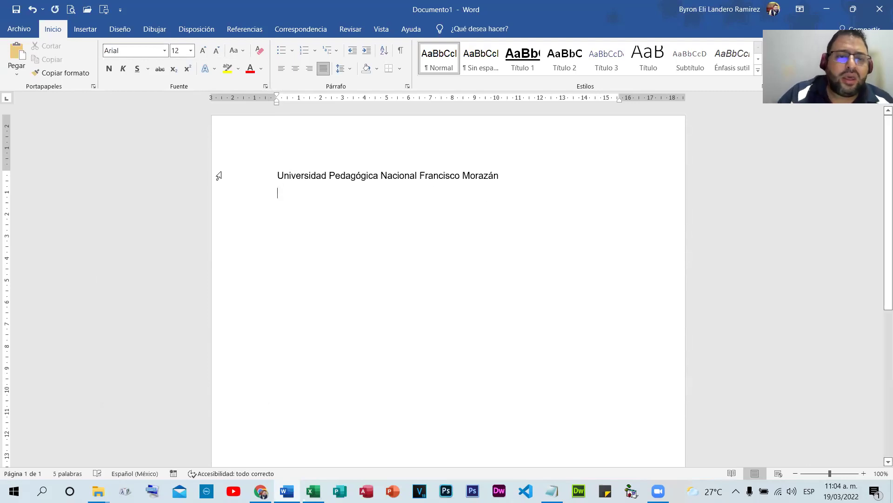
# Step: Set the heading line in the ChopinScript font
pyautogui.click(229, 178)
pyautogui.click(165, 51)
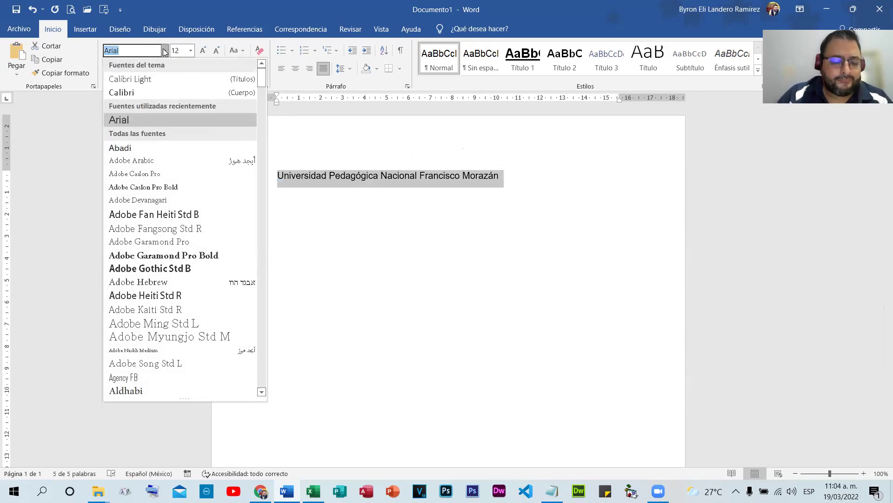
pyautogui.write('Ch')
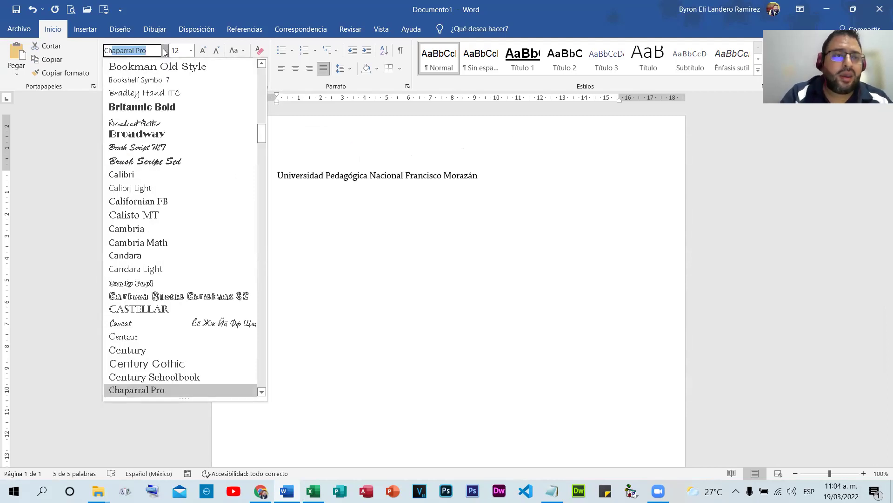
pyautogui.write('opinScript')
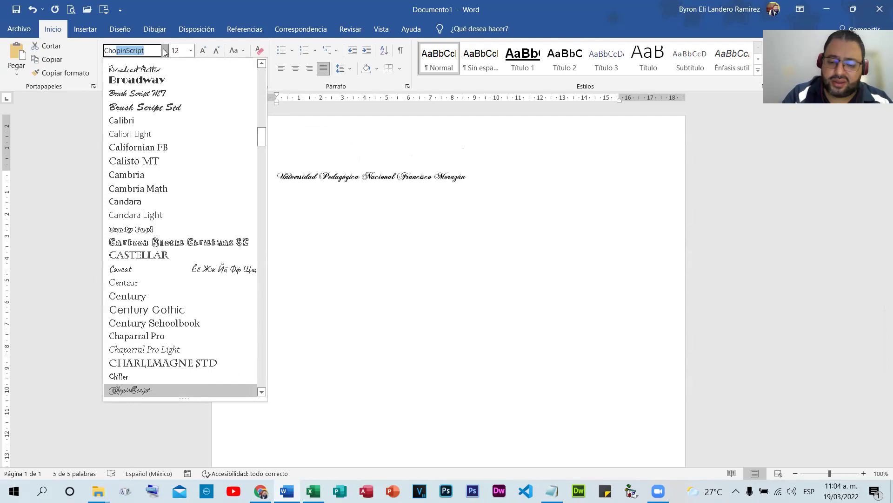
pyautogui.press('Return')
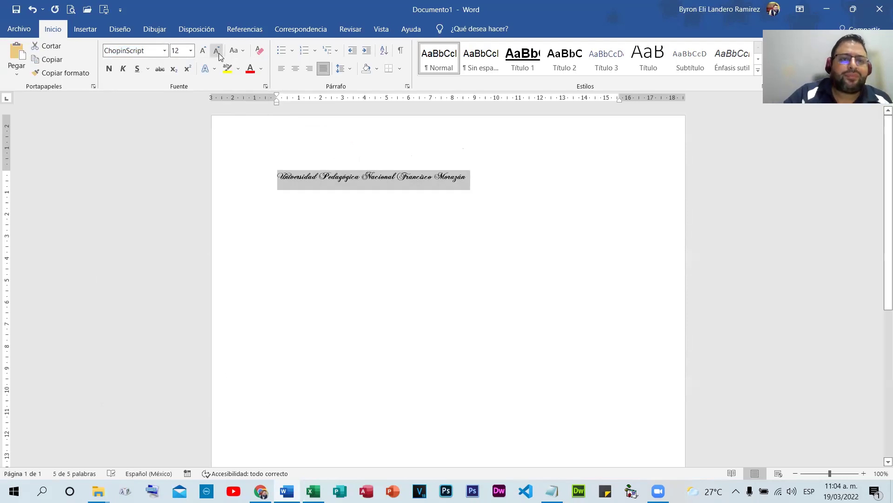
# Step: Enlarge the heading to 48 pt and centre it on the page
pyautogui.click(203, 55)
pyautogui.click(203, 54)
pyautogui.click(204, 54)
pyautogui.click(204, 54)
pyautogui.click(199, 56)
pyautogui.click(199, 56)
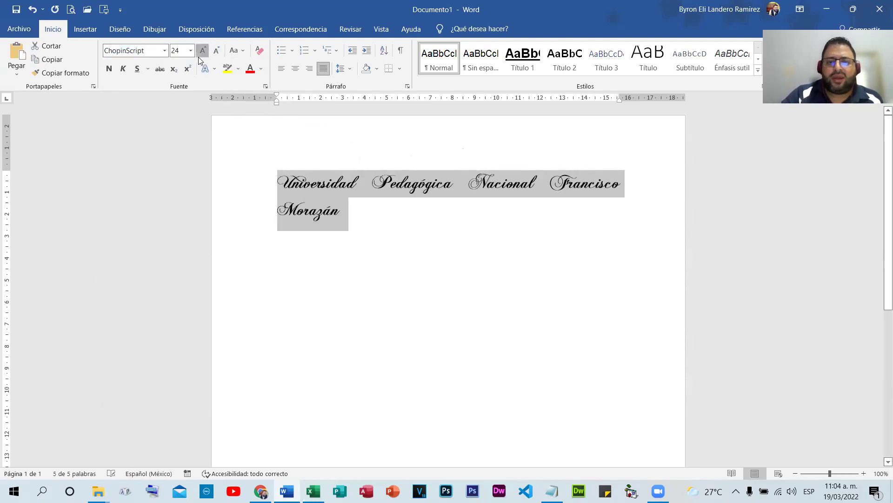
pyautogui.click(199, 56)
pyautogui.click(199, 56)
pyautogui.click(199, 56)
pyautogui.click(199, 56)
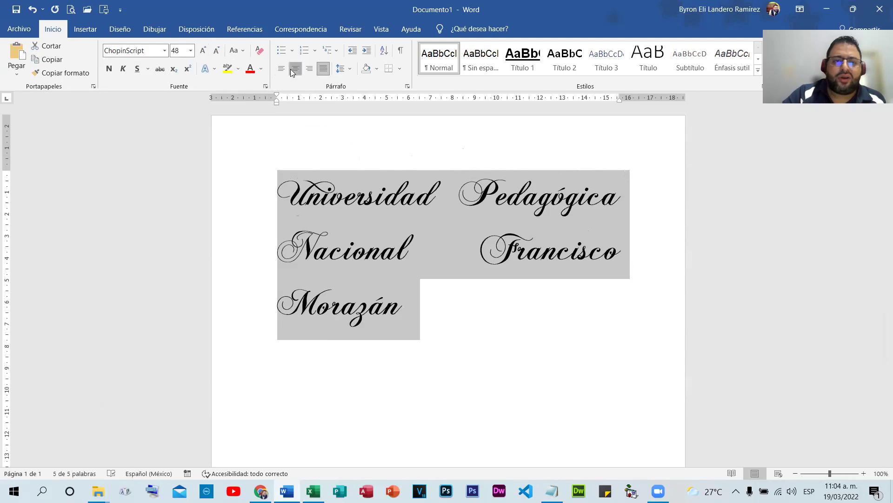
pyautogui.click(295, 68)
pyautogui.click(394, 196)
pyautogui.click(598, 291)
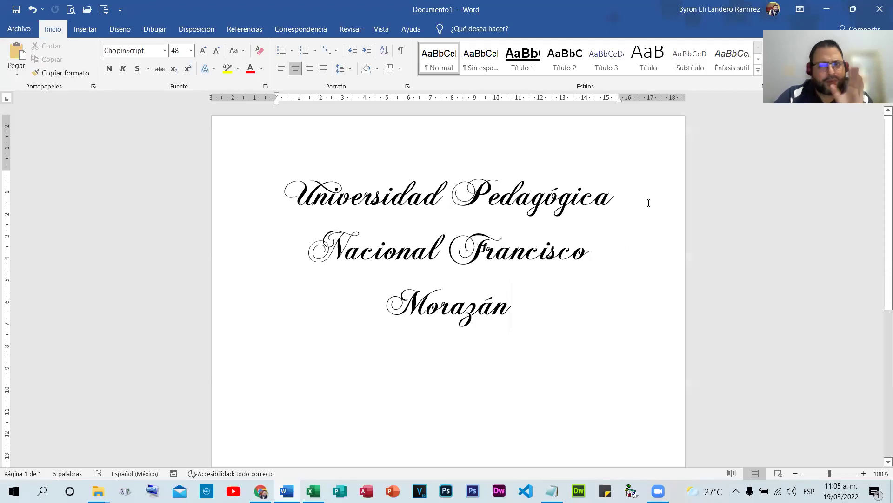
pyautogui.moveTo(252, 196); pyautogui.dragTo(540, 455)
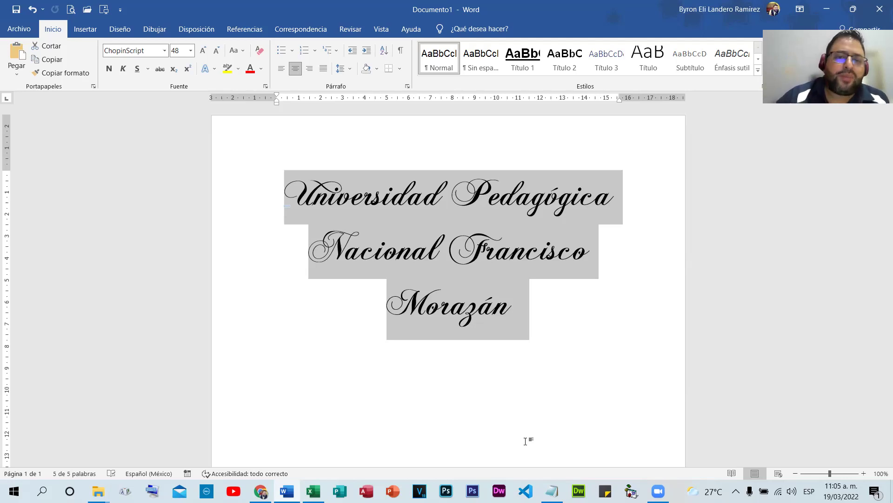
# Step: Replace the heading with the user's name, centred and set in the Androgyne font
pyautogui.press('Delete')
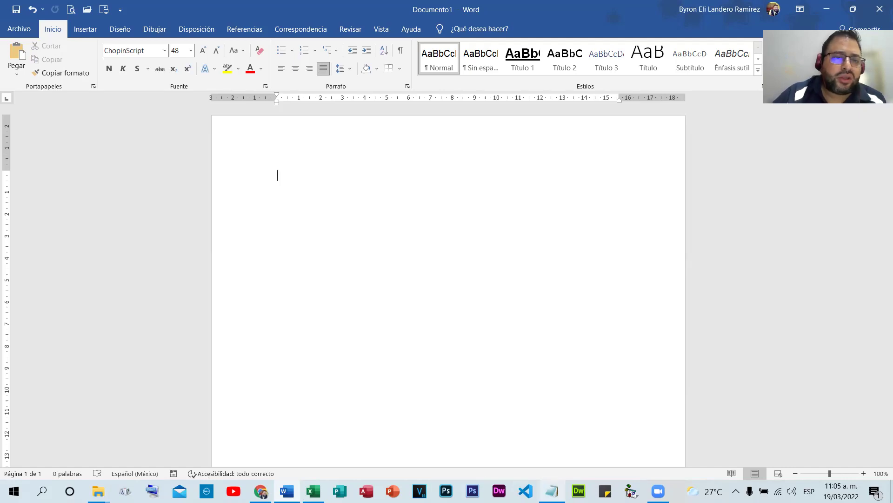
pyautogui.write('bel')
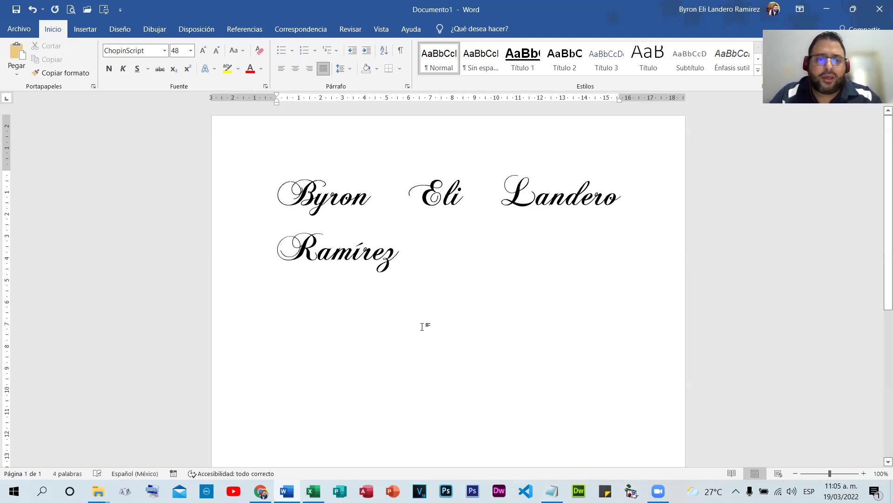
pyautogui.moveTo(419, 253); pyautogui.dragTo(247, 169)
pyautogui.click(295, 68)
pyautogui.click(165, 51)
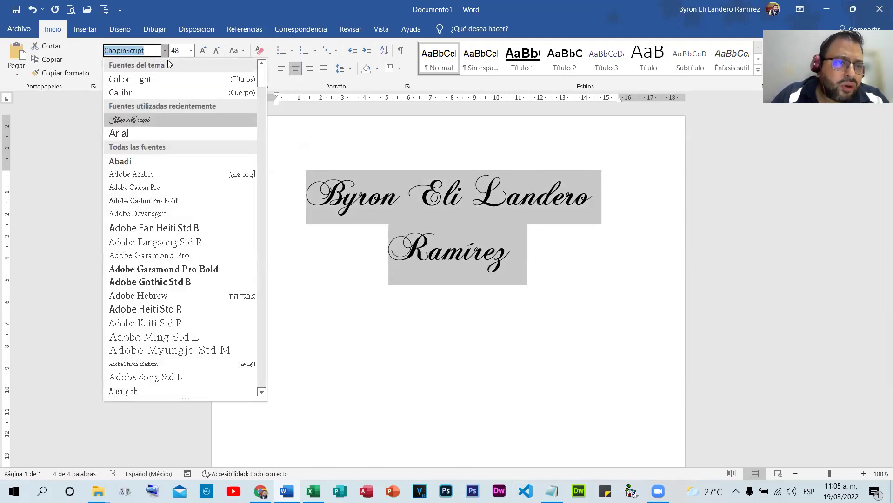
pyautogui.scroll(-3, 208, 209)
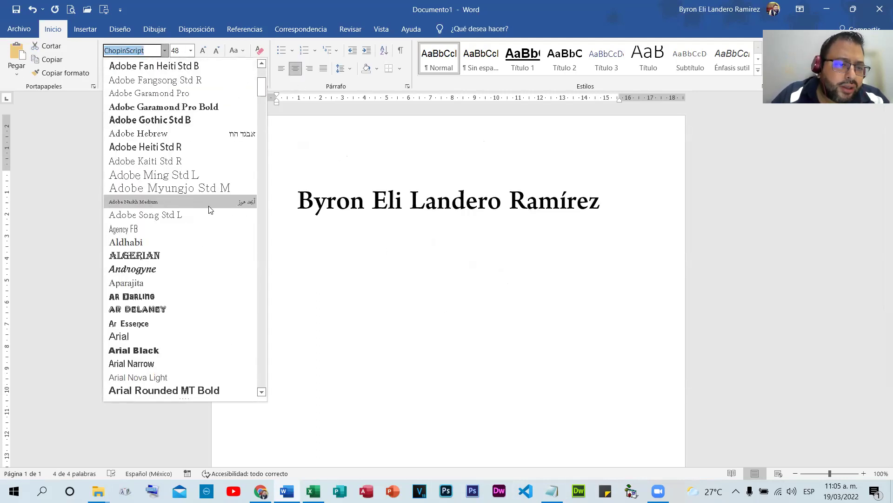
pyautogui.click(178, 270)
pyautogui.click(455, 271)
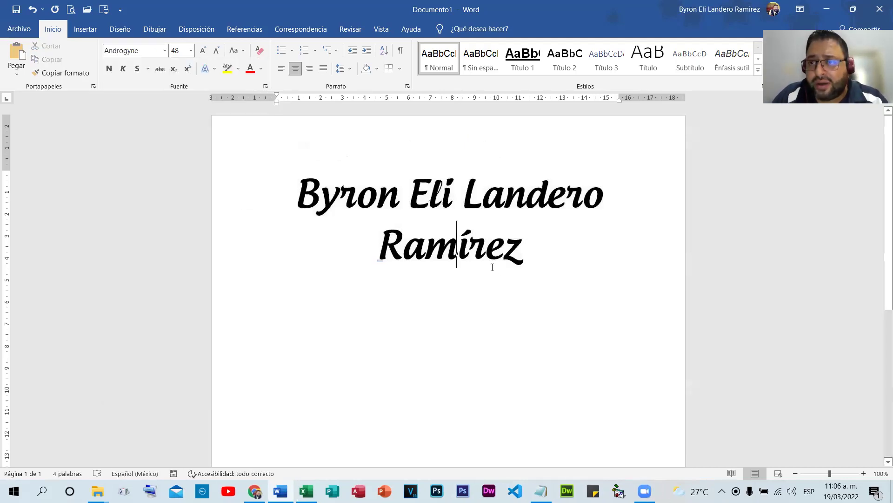
# Step: Delete the name and switch to the Notepad notes, adding a blank line
pyautogui.tripleClick(279, 194)
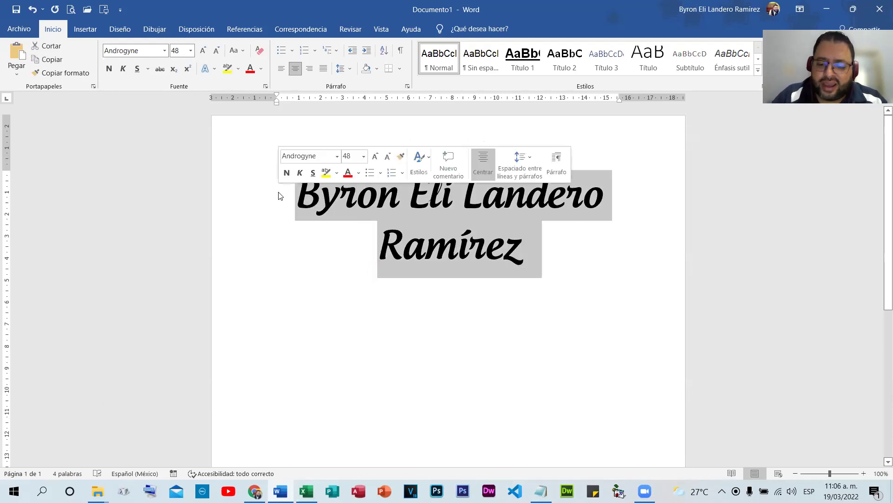
pyautogui.press('BackSpace')
pyautogui.click(541, 490)
pyautogui.press('Return')
pyautogui.press('Return')
pyautogui.press('Return')
pyautogui.press('Return')
# Step: Add more blank lines in Notepad and write 'dafont' on an empty line
pyautogui.press('Return')
pyautogui.press('Return')
pyautogui.press('Return')
pyautogui.press('Return')
pyautogui.press('Return')
pyautogui.press('Return')
pyautogui.press('Return')
pyautogui.press('Return')
pyautogui.press('Return')
pyautogui.press('Return')
pyautogui.press('Return')
pyautogui.press('Return')
pyautogui.press('Return')
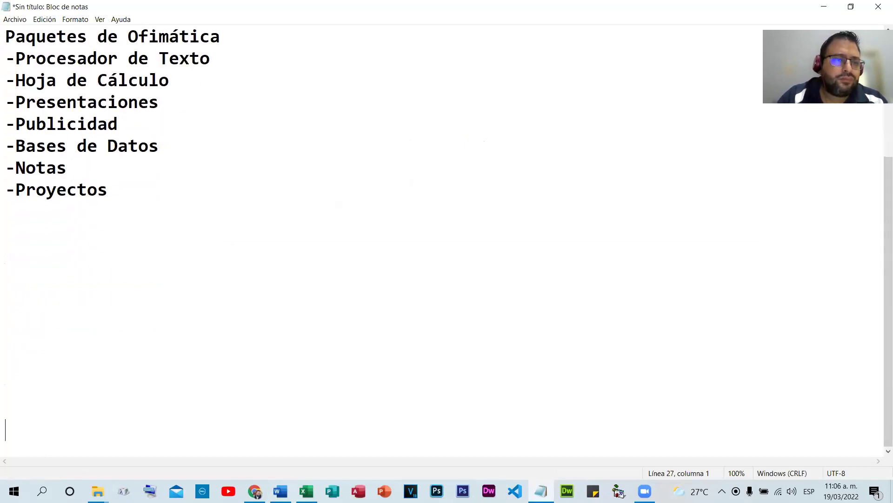
pyautogui.press('Return')
pyautogui.press('Return')
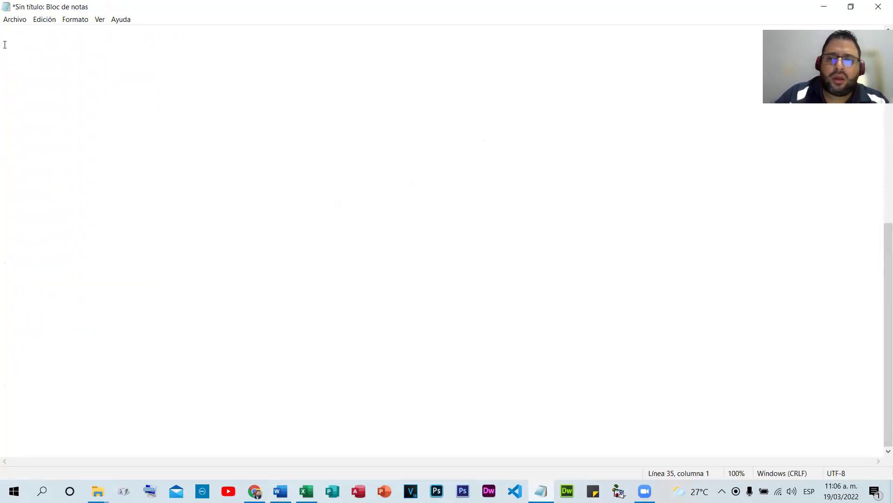
pyautogui.click(18, 63)
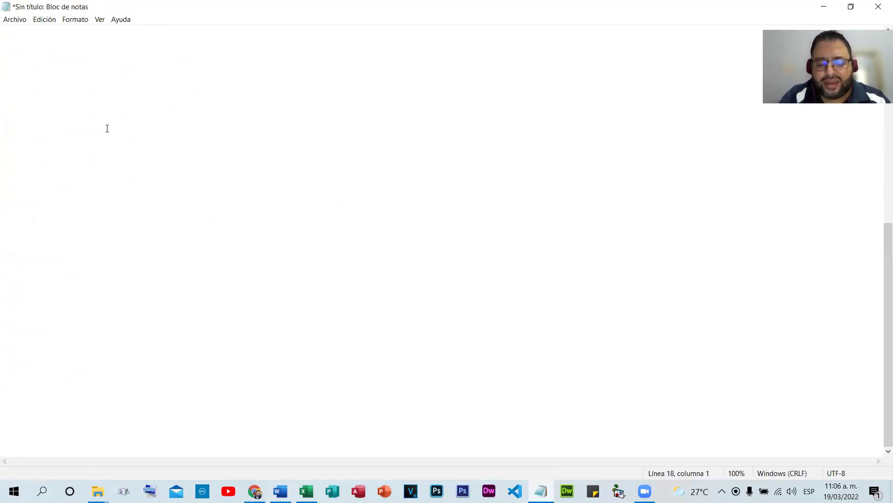
pyautogui.write('dafont')
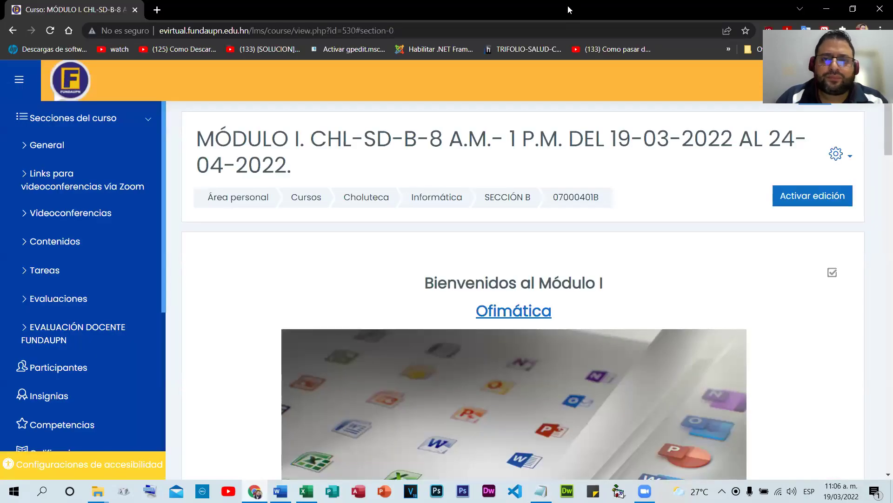
# Step: Search Google for 'dafont' in a new tab and open the 'DaFont - Descargar fuentes' result
pyautogui.click(156, 9)
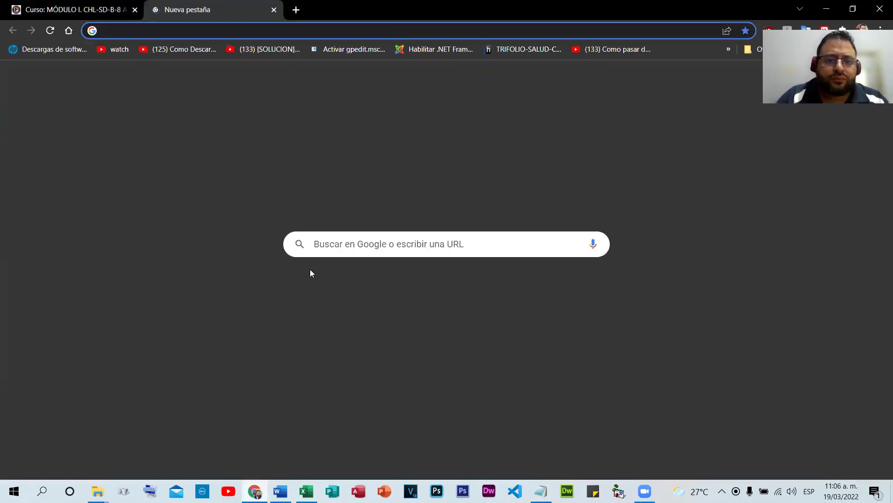
pyautogui.click(369, 246)
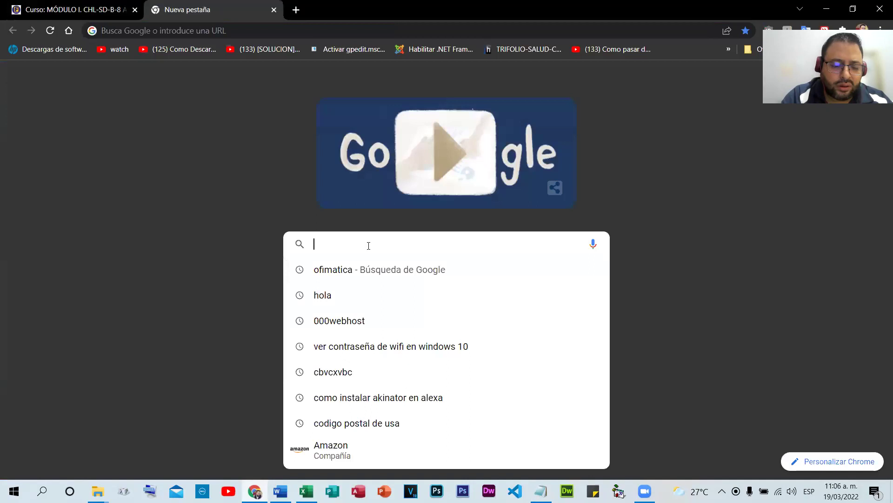
pyautogui.write('dafont')
pyautogui.press('Return')
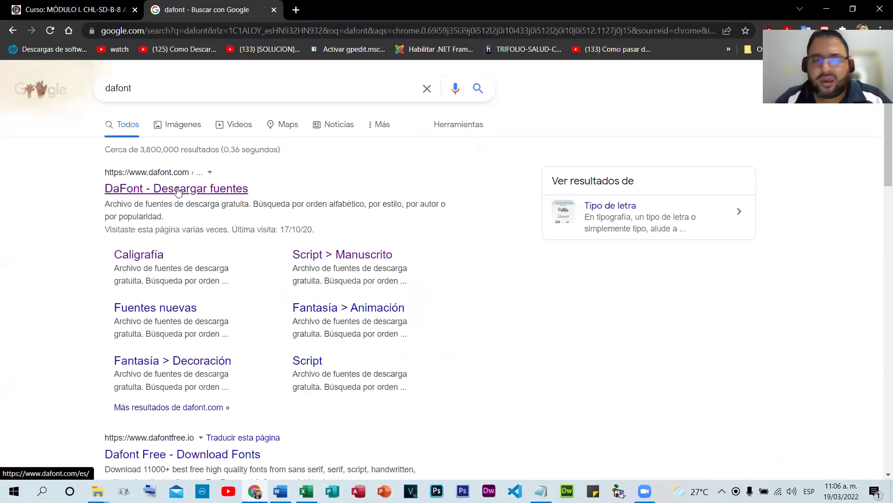
pyautogui.click(180, 189)
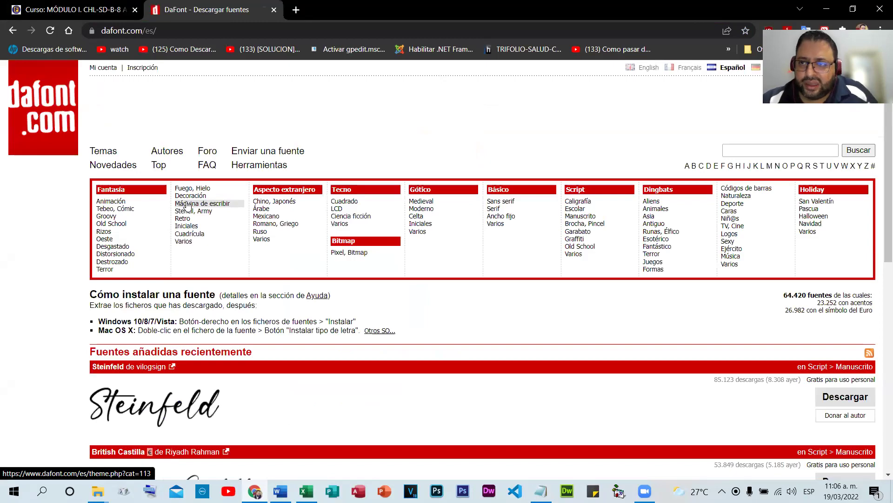
# Step: Scroll through the DaFont homepage's recently added fonts and back up to the category table
pyautogui.scroll(-9, 188, 205)
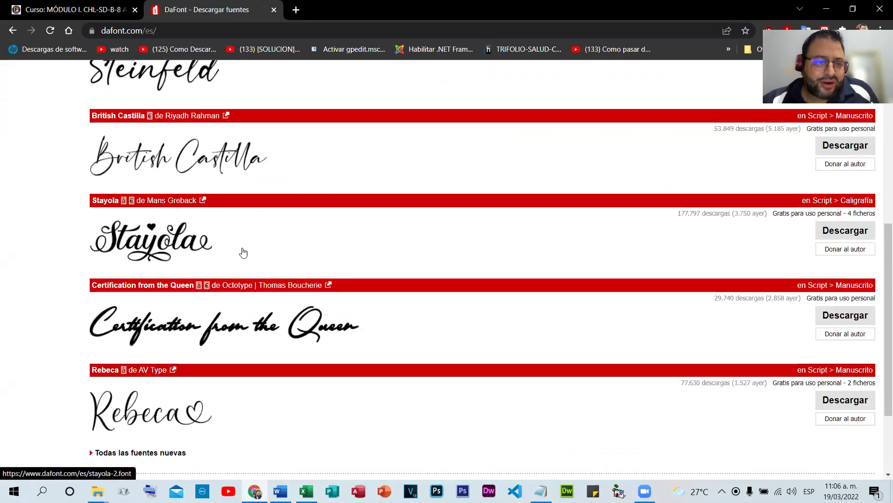
pyautogui.scroll(10, 281, 253)
pyautogui.scroll(-6, 289, 270)
pyautogui.scroll(6, 289, 275)
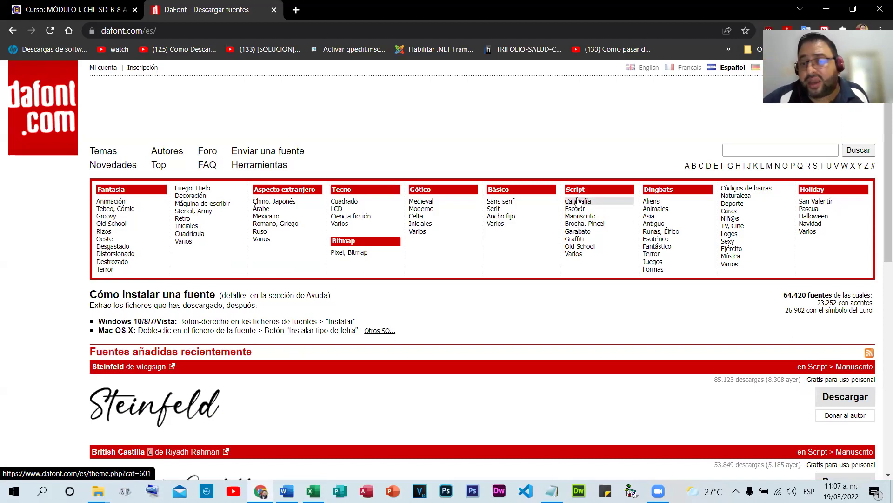
# Step: Browse the Script > Caligrafía calligraphy fonts and place the cursor in the Vista previa box
pyautogui.click(597, 204)
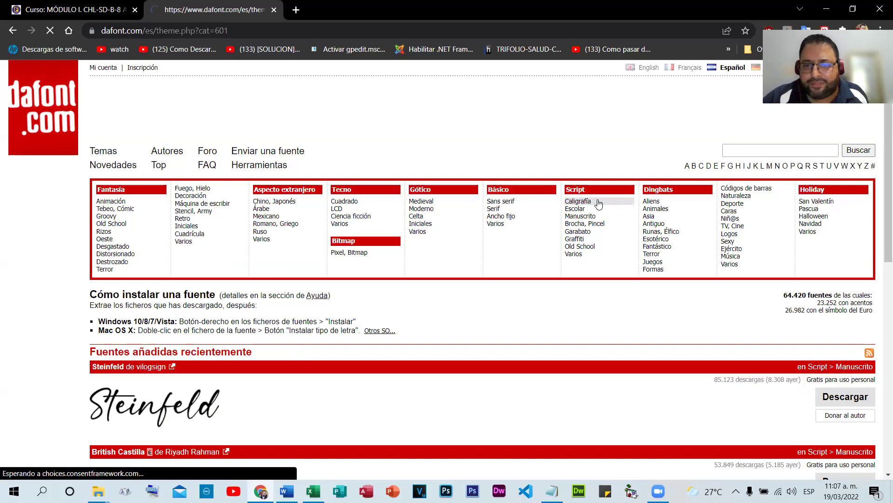
pyautogui.scroll(-15, 500, 236)
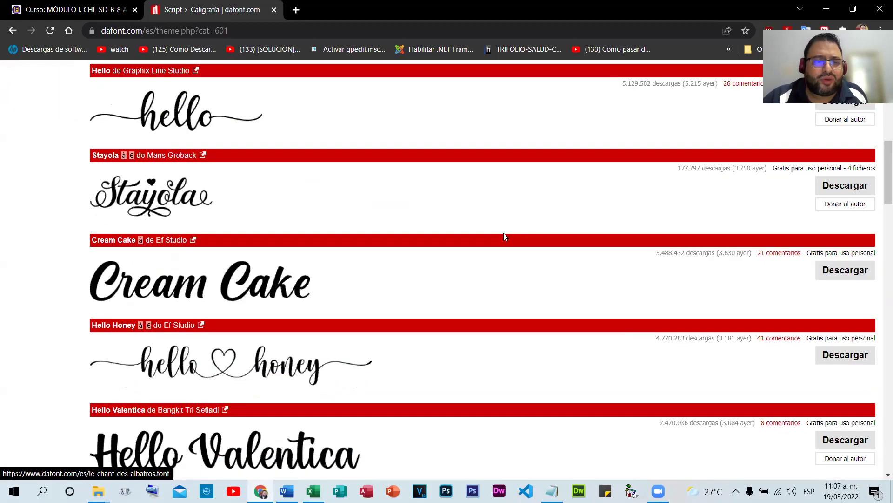
pyautogui.scroll(-10, 508, 239)
pyautogui.scroll(20, 518, 241)
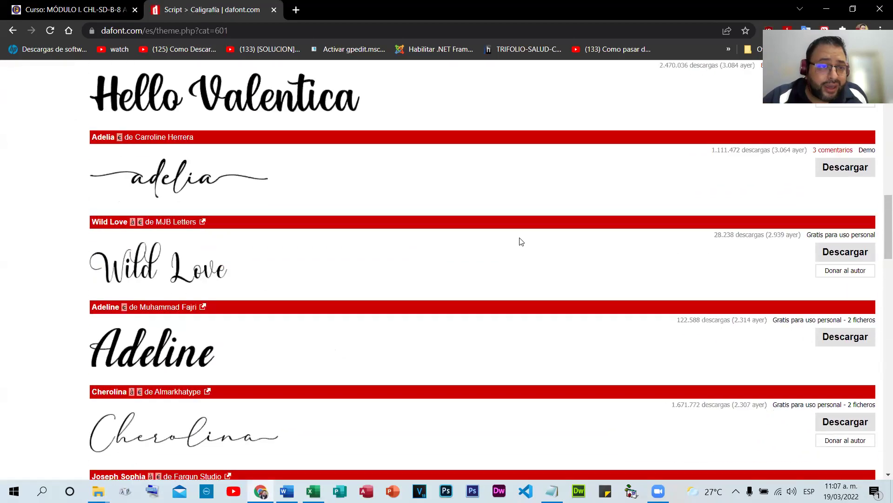
pyautogui.scroll(-3, 521, 241)
pyautogui.click(172, 225)
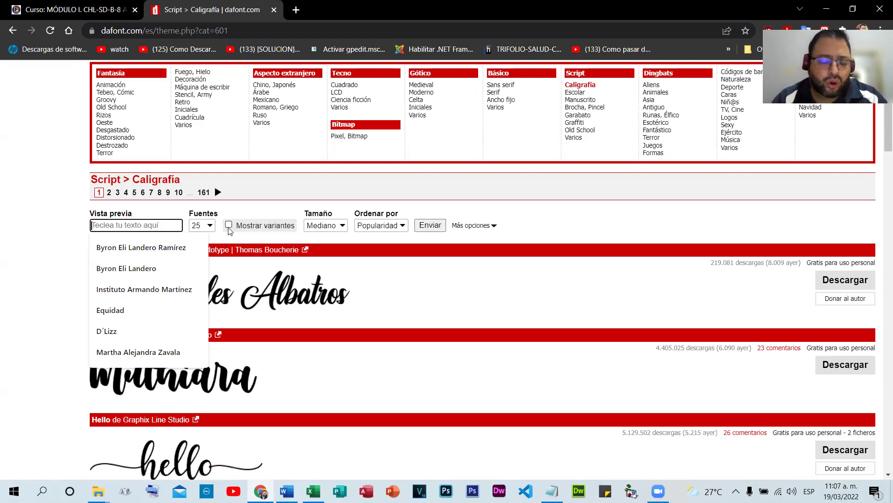
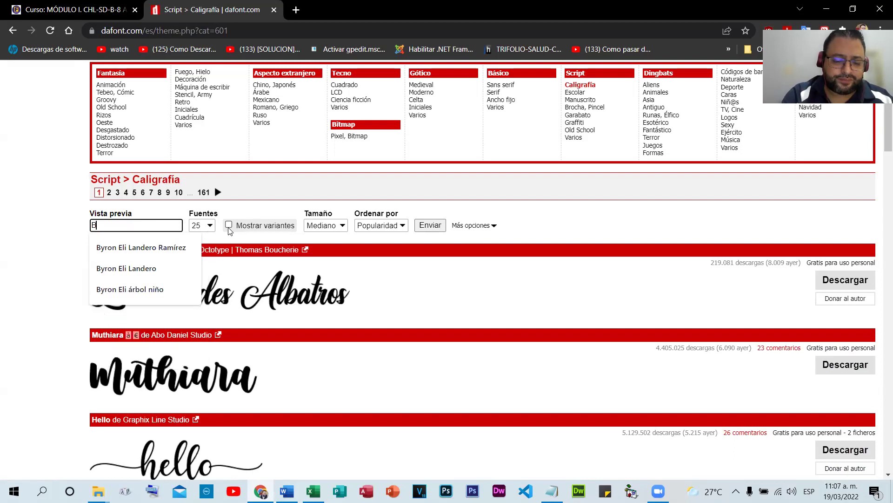
pyautogui.click(174, 247)
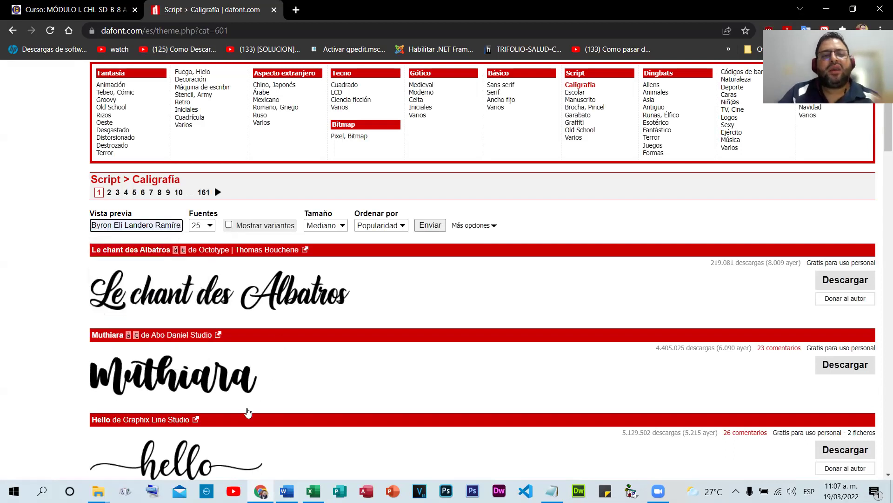
pyautogui.click(210, 226)
pyautogui.click(204, 270)
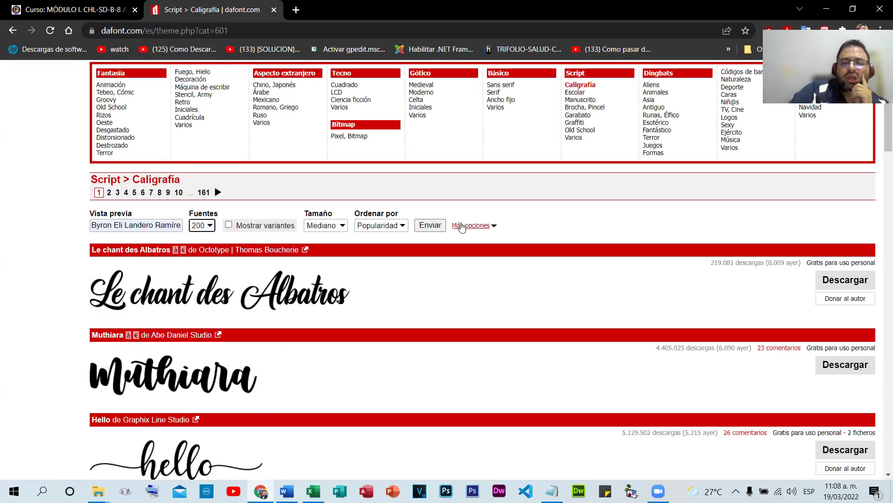
pyautogui.click(440, 226)
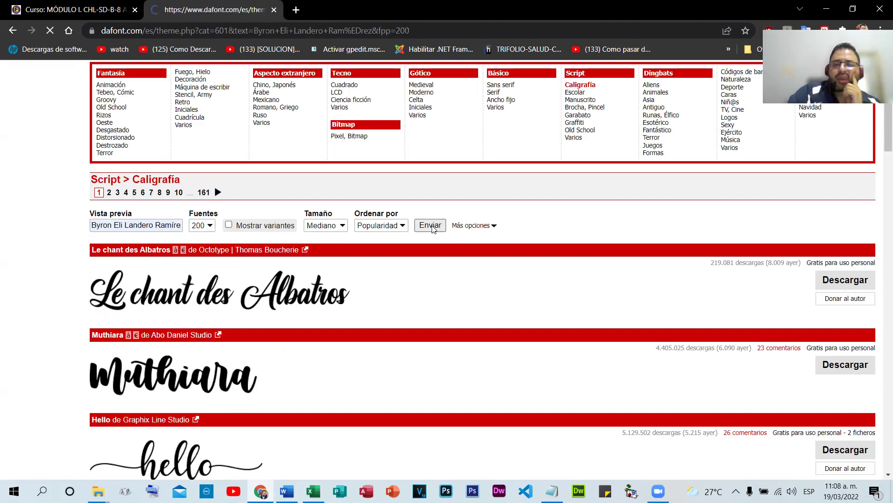
pyautogui.scroll(-3, 415, 288)
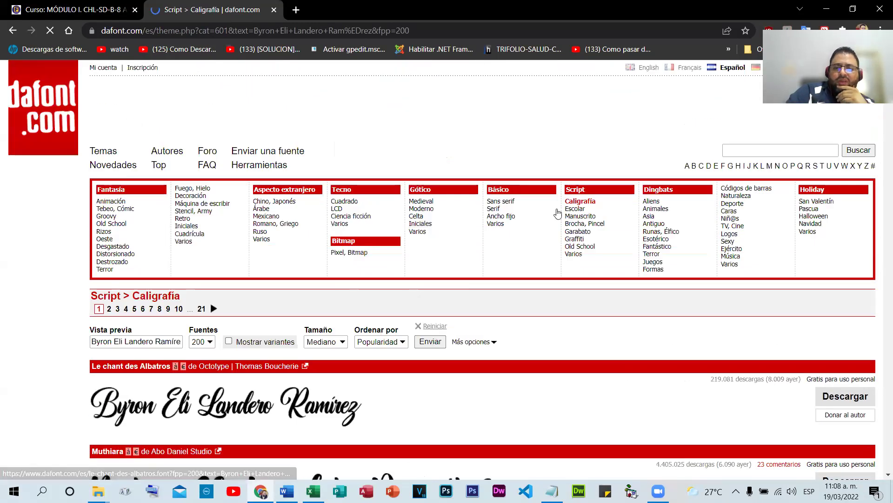
pyautogui.scroll(-6, 418, 288)
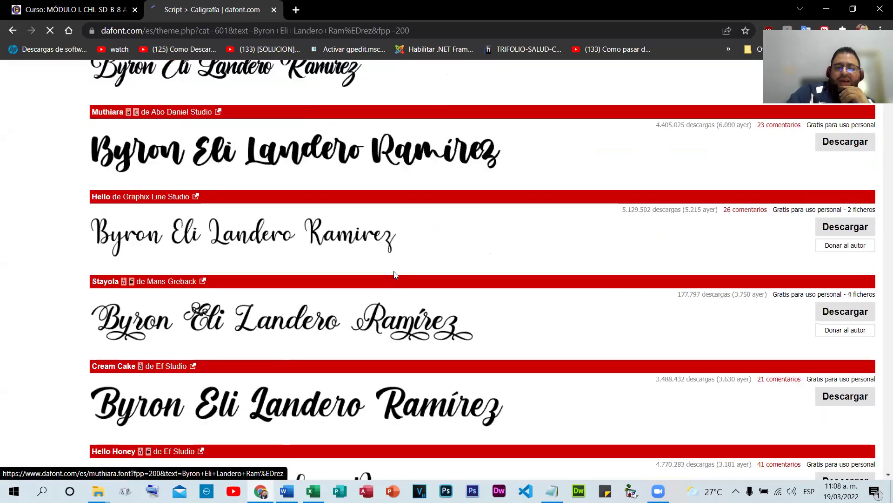
pyautogui.scroll(-6, 385, 278)
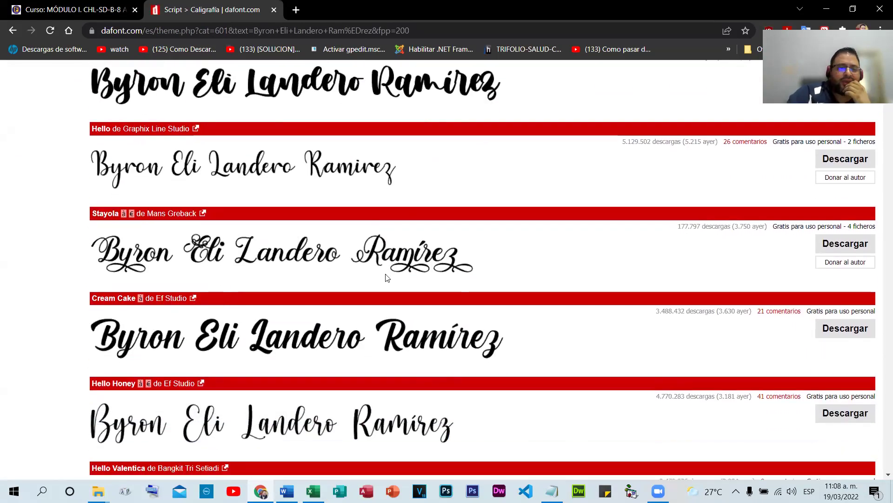
pyautogui.scroll(-5, 404, 287)
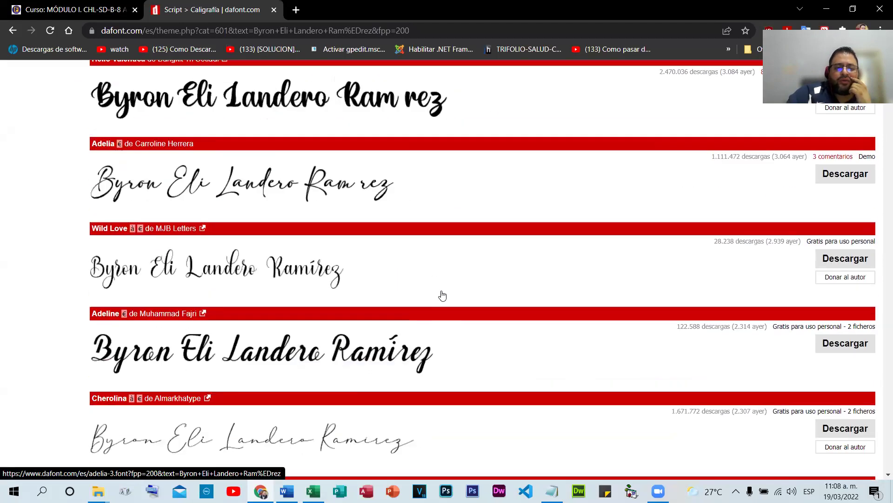
pyautogui.scroll(-6, 444, 298)
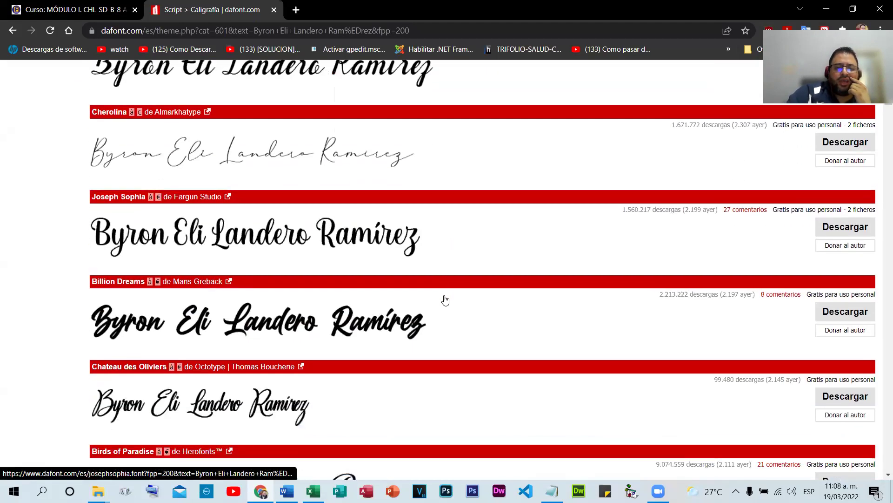
pyautogui.scroll(-9, 473, 283)
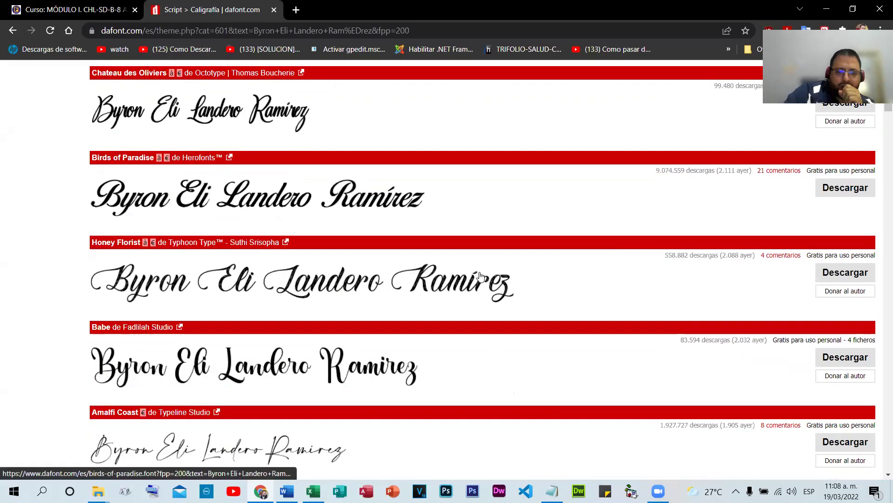
pyautogui.scroll(-8, 478, 283)
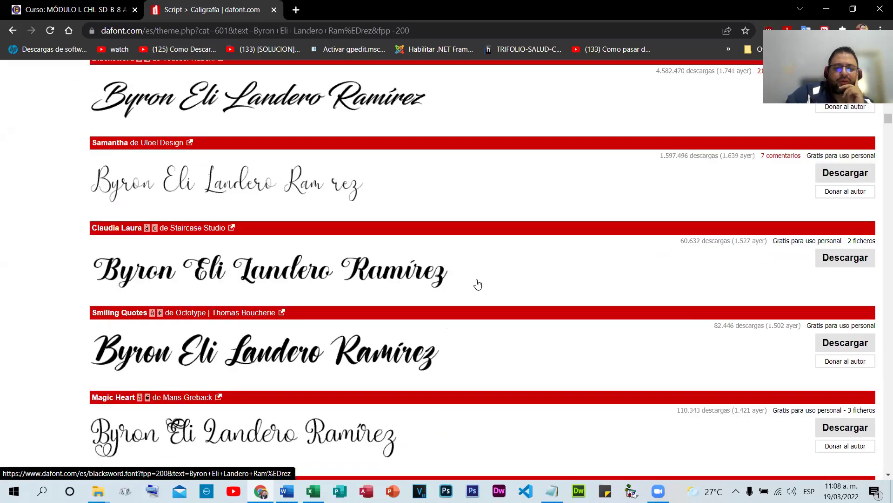
pyautogui.scroll(-2, 477, 284)
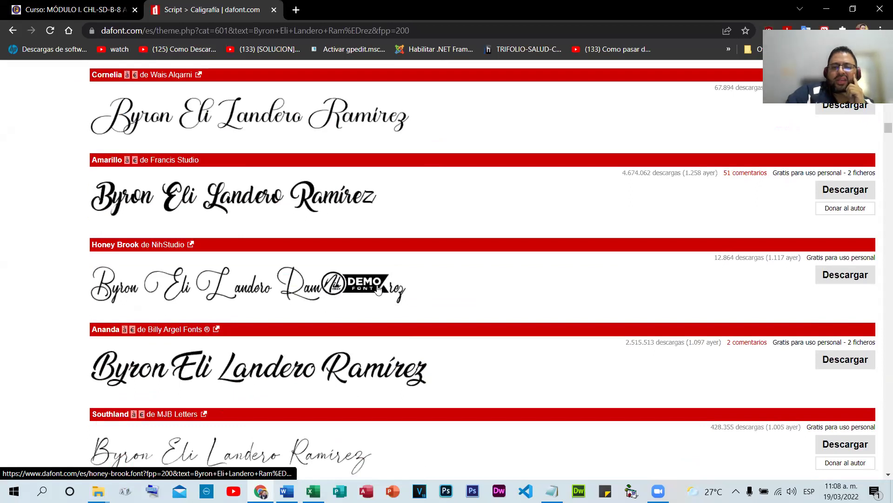
pyautogui.scroll(-3, 476, 289)
pyautogui.scroll(-2, 476, 287)
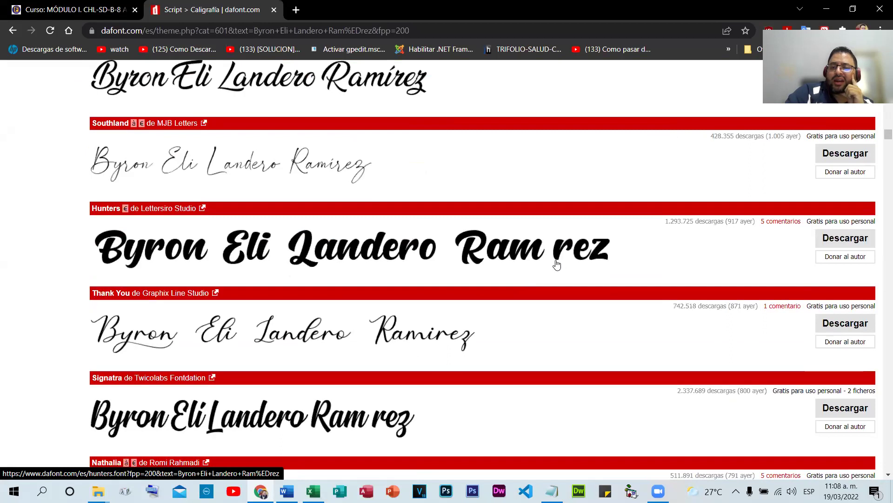
pyautogui.scroll(-2, 547, 250)
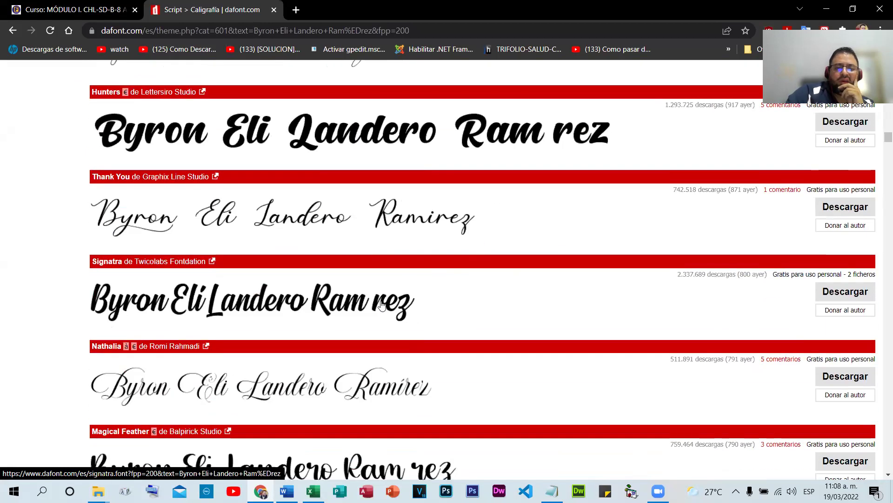
pyautogui.scroll(-3, 503, 305)
pyautogui.scroll(-8, 503, 304)
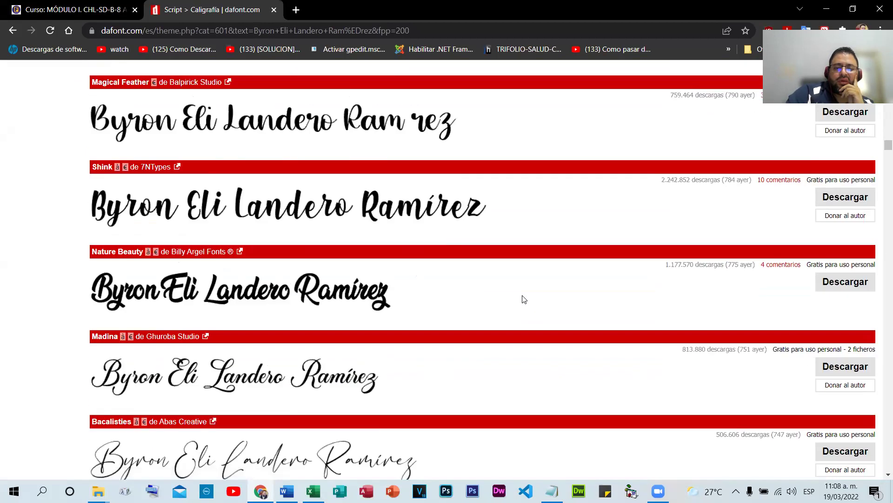
pyautogui.scroll(-5, 523, 300)
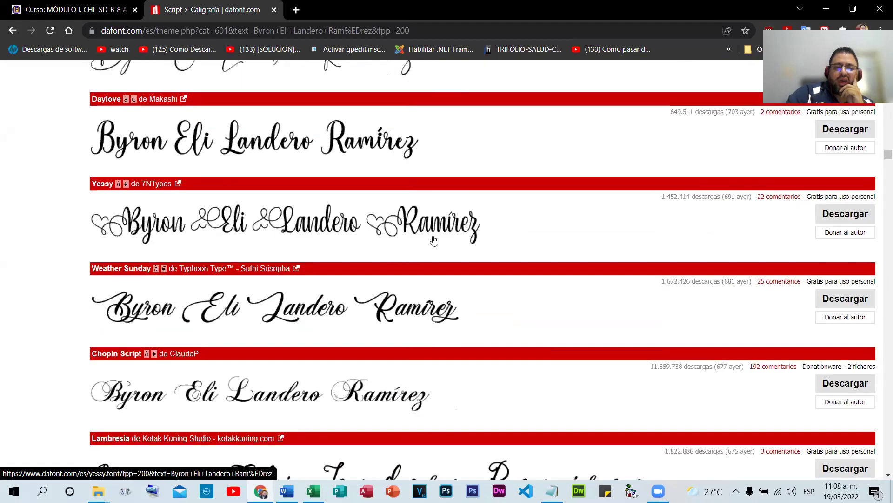
pyautogui.scroll(-1, 491, 300)
pyautogui.scroll(-11, 490, 300)
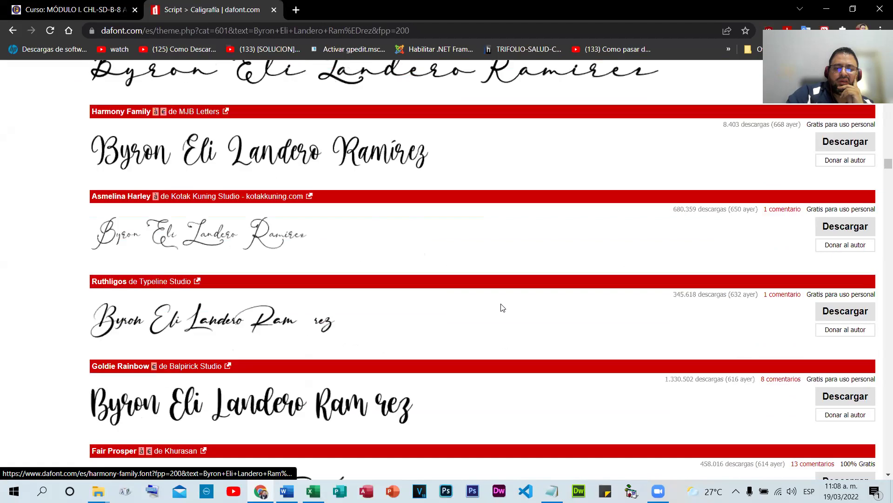
pyautogui.scroll(-10, 880, 167)
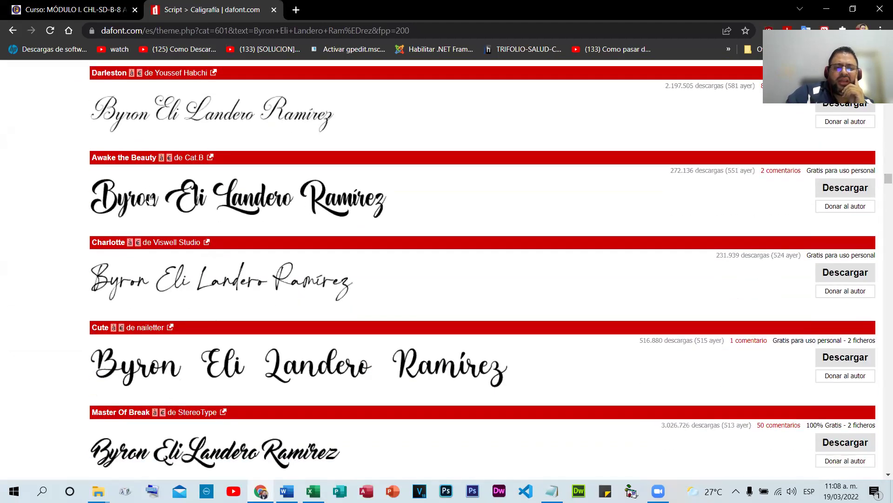
pyautogui.scroll(-6, 376, 231)
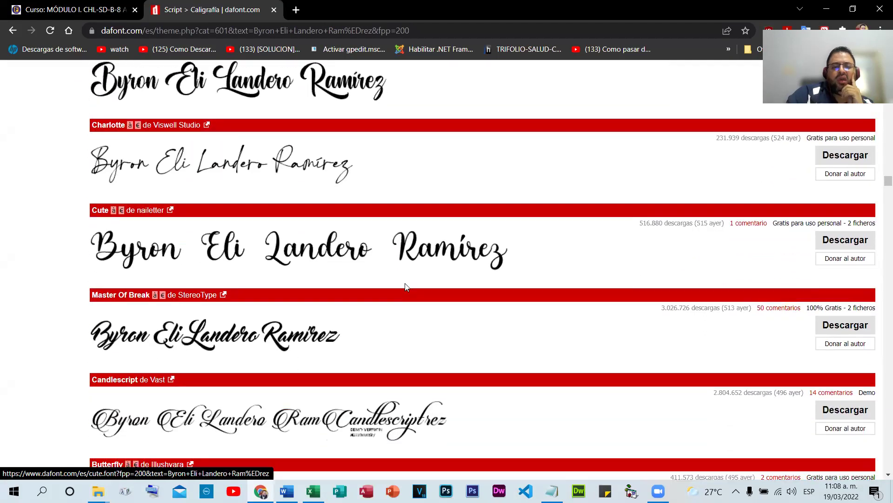
pyautogui.scroll(-3, 406, 298)
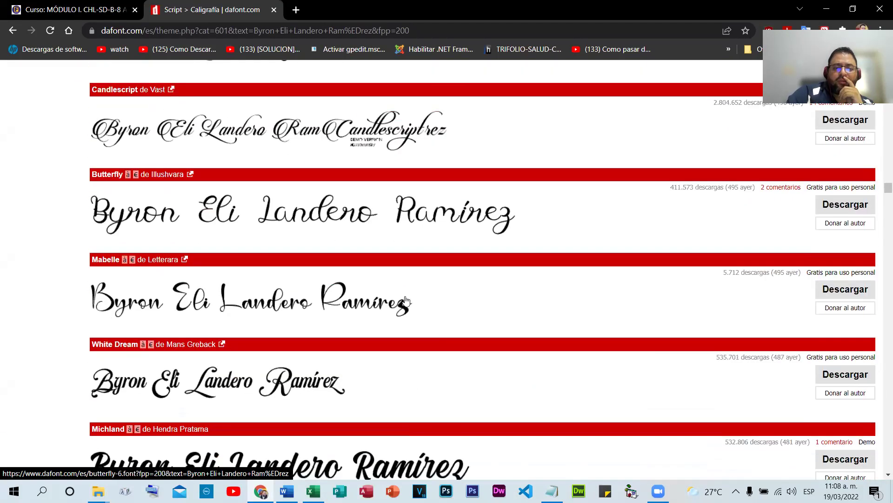
pyautogui.scroll(-7, 406, 300)
pyautogui.scroll(-4, 407, 302)
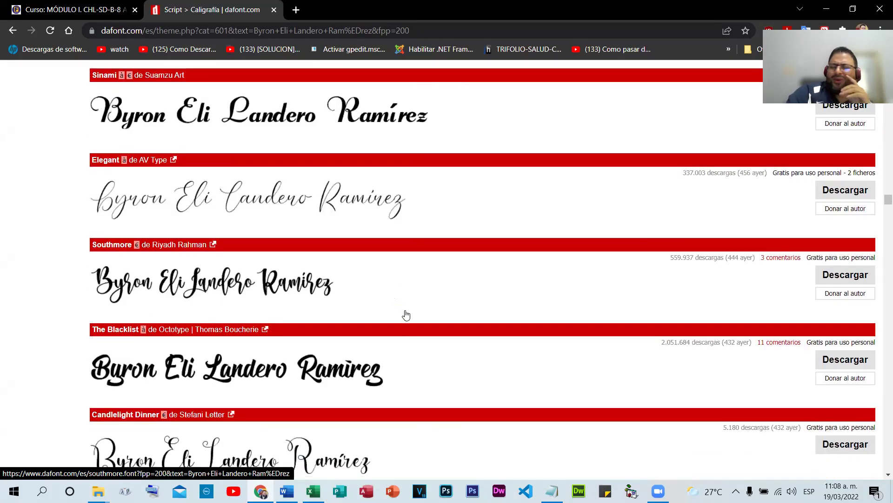
pyautogui.scroll(-9, 406, 318)
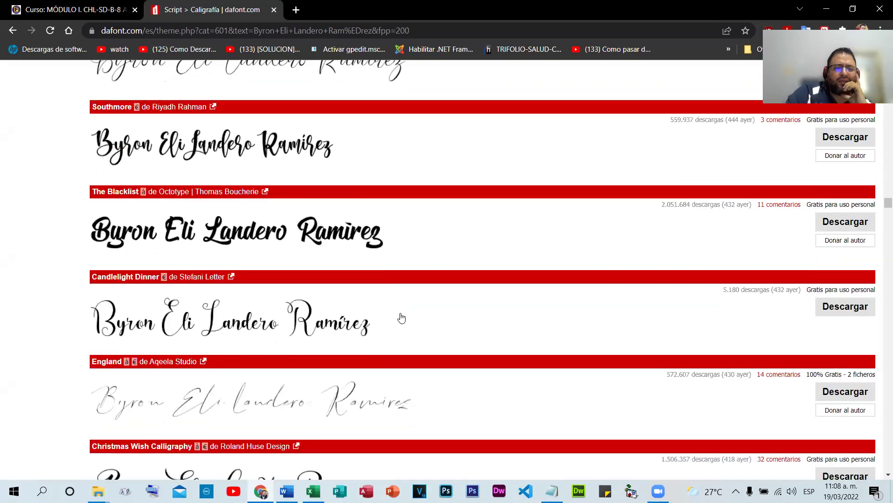
pyautogui.scroll(-6, 407, 318)
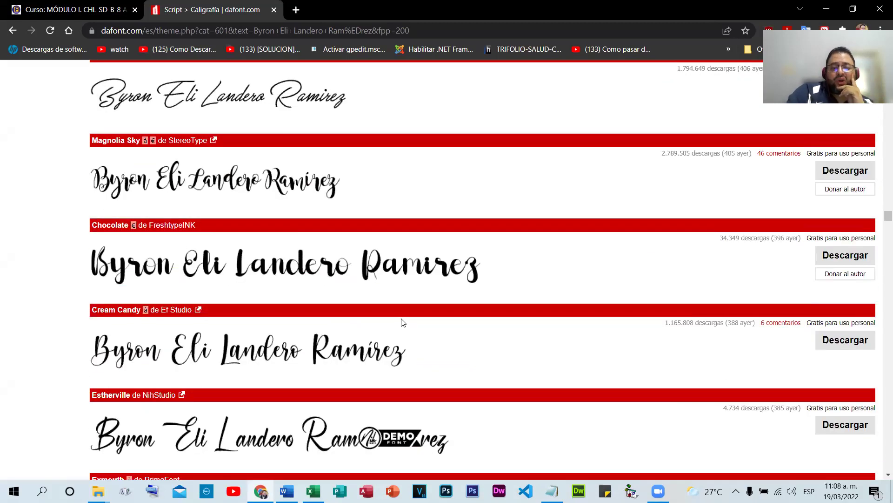
pyautogui.scroll(-3, 402, 321)
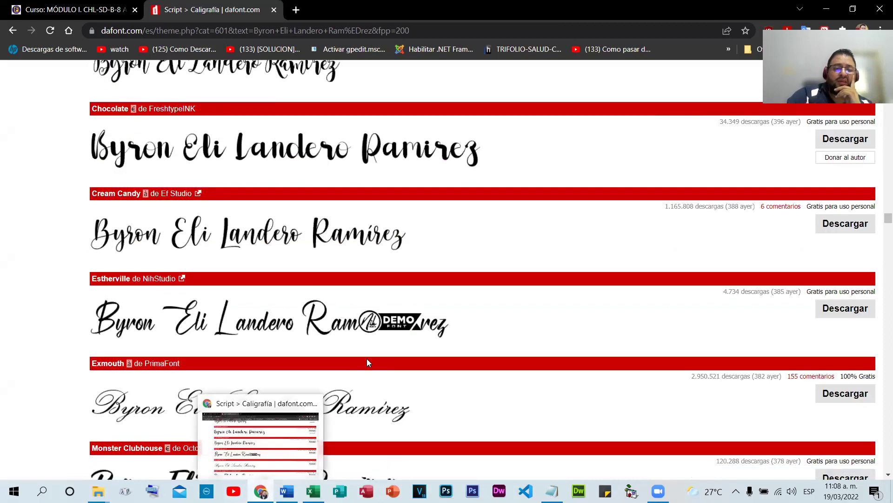
pyautogui.scroll(-4, 354, 367)
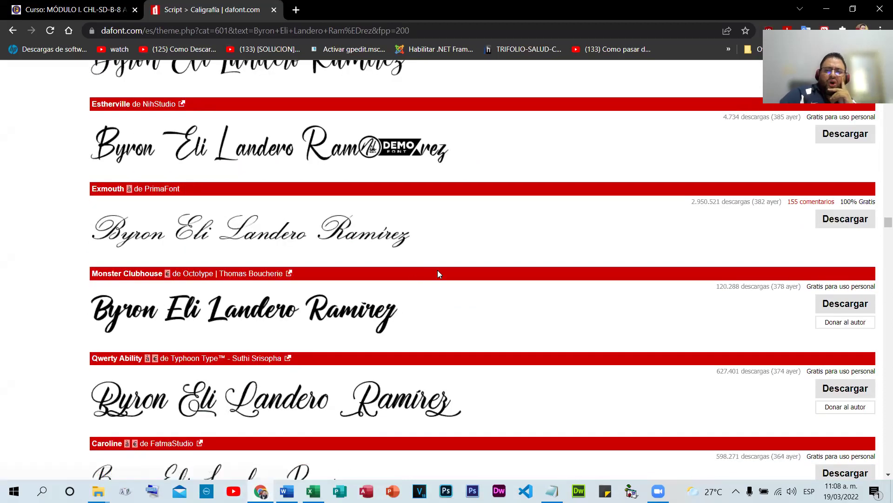
pyautogui.scroll(-6, 456, 235)
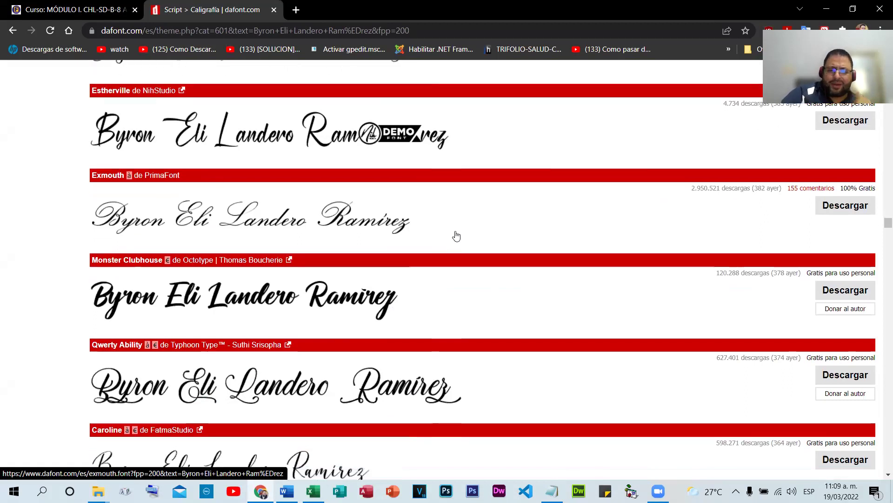
pyautogui.scroll(-13, 465, 233)
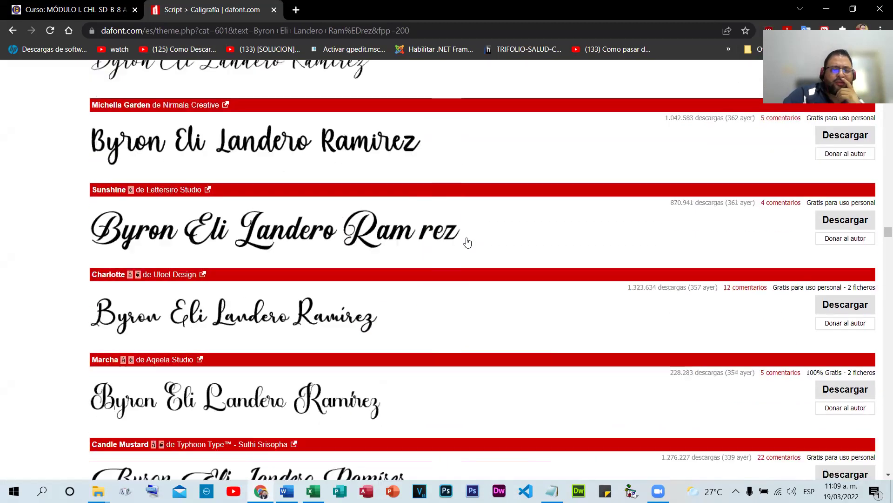
pyautogui.scroll(-10, 467, 243)
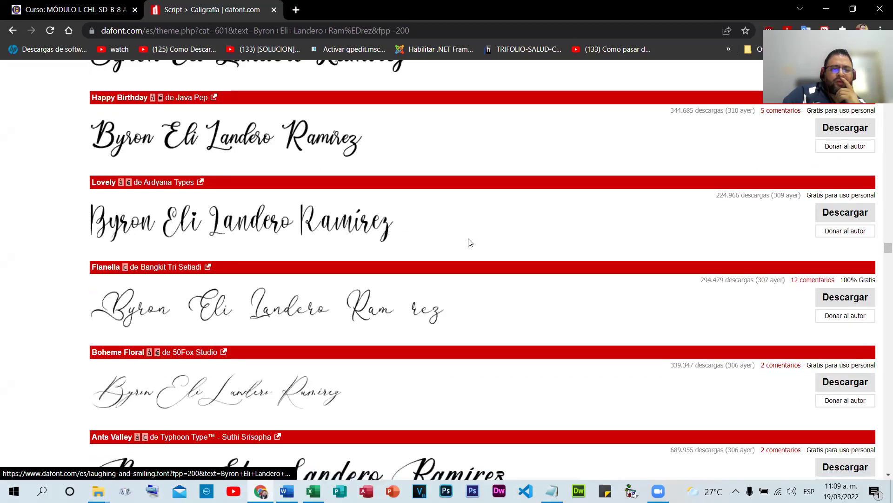
pyautogui.scroll(-14, 469, 243)
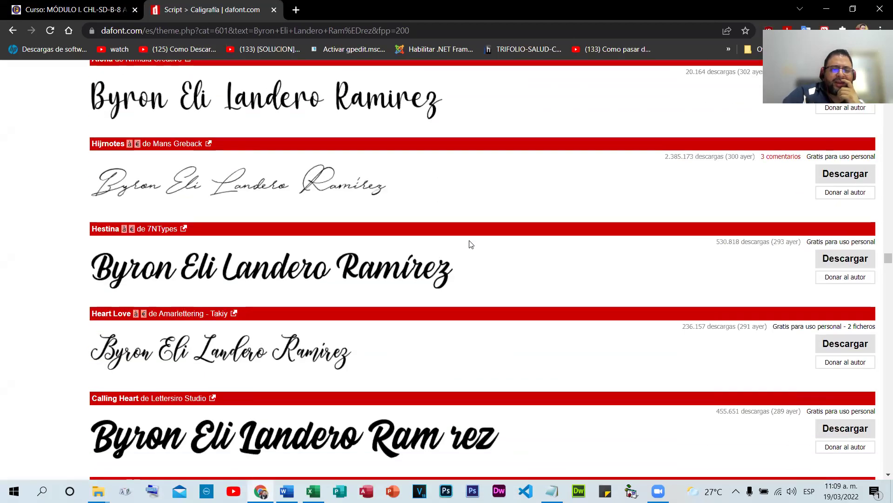
pyautogui.scroll(-14, 469, 248)
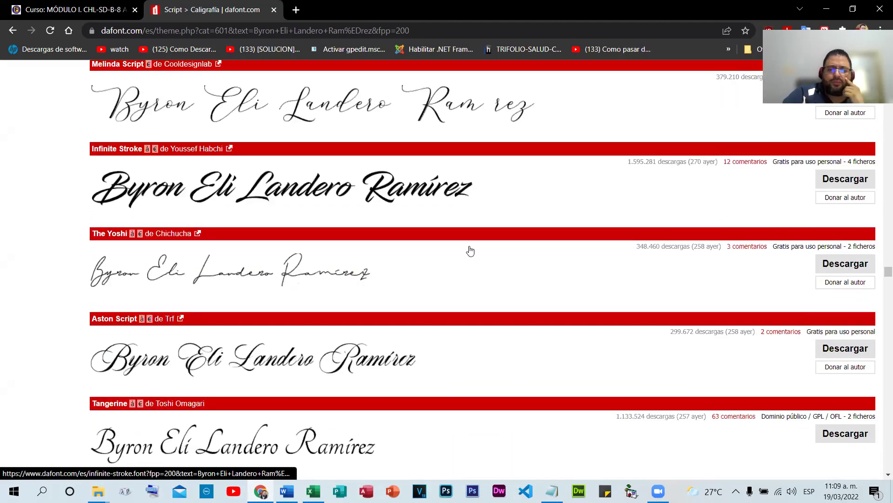
pyautogui.scroll(-11, 473, 255)
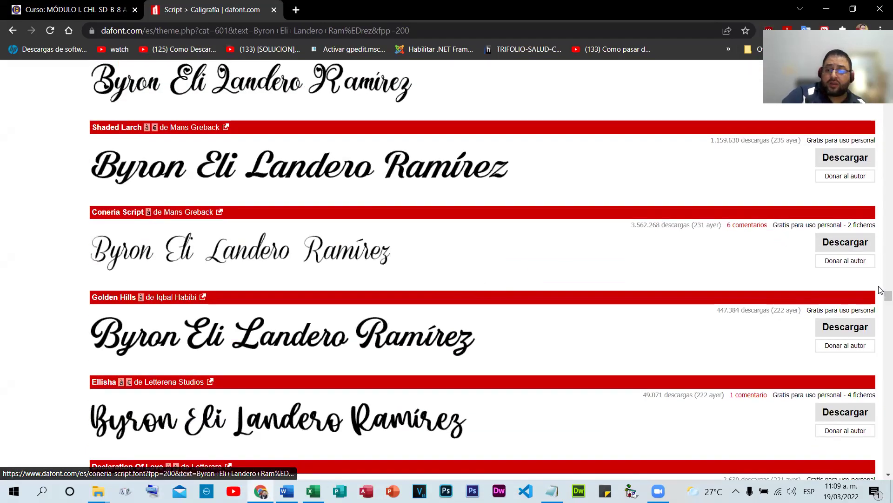
pyautogui.scroll(8, 879, 293)
pyautogui.moveTo(888, 288); pyautogui.dragTo(871, 446)
pyautogui.scroll(-20, 872, 445)
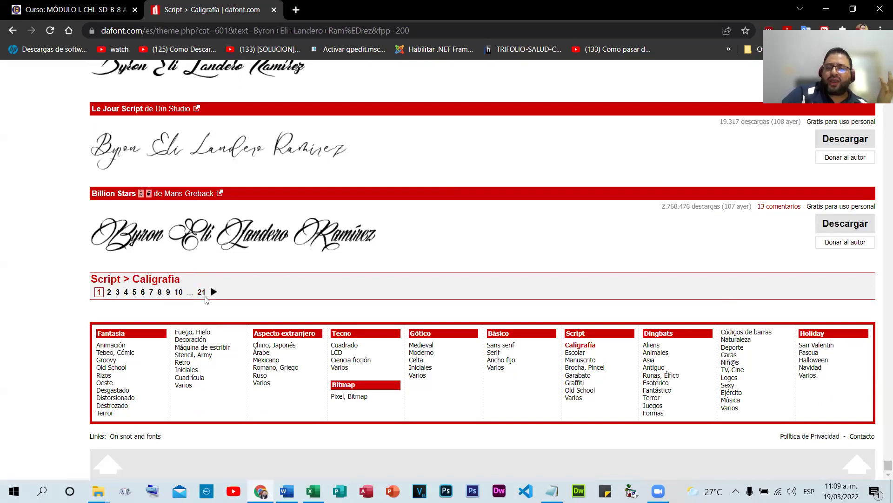
pyautogui.moveTo(887, 466); pyautogui.dragTo(881, 118)
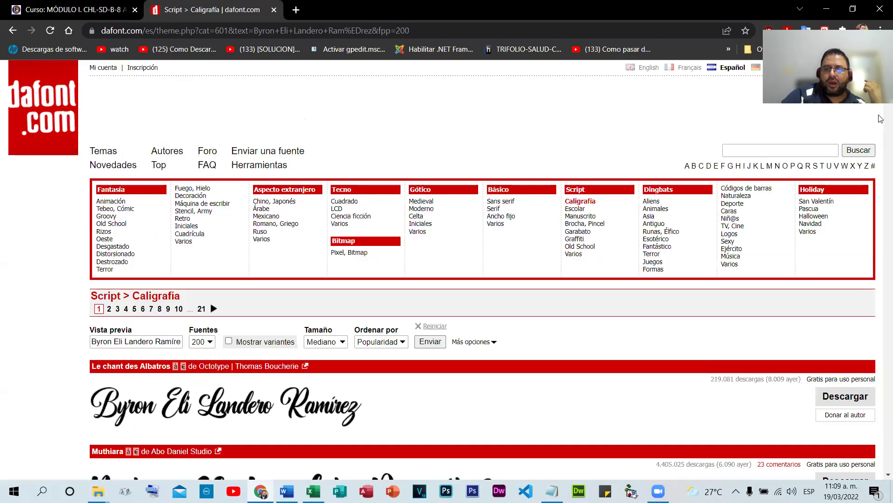
# Step: Look through the Script > Escolar fonts, then return to the top of the page
pyautogui.click(574, 210)
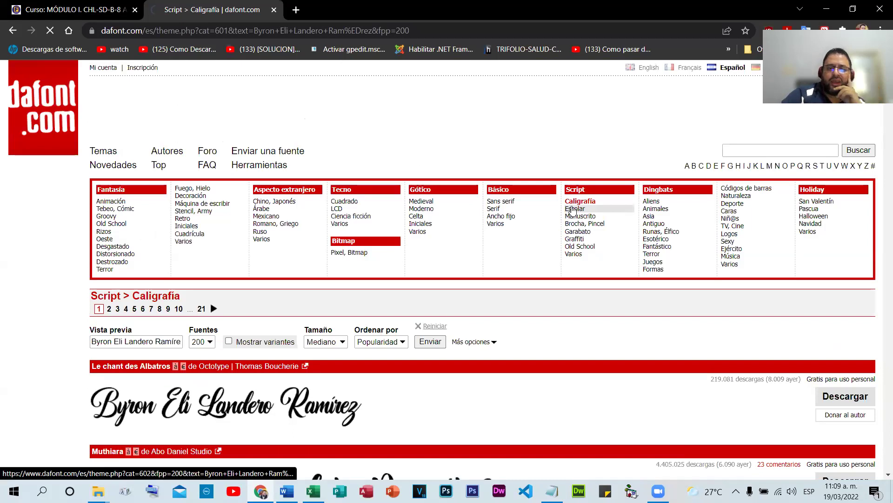
pyautogui.scroll(-5, 491, 272)
pyautogui.scroll(-6, 491, 272)
pyautogui.scroll(-10, 485, 306)
pyautogui.scroll(-12, 485, 309)
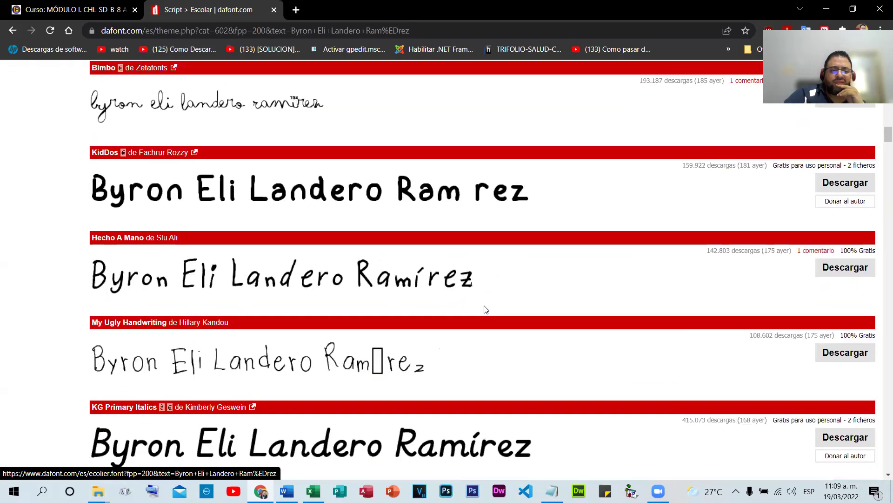
pyautogui.scroll(-8, 485, 309)
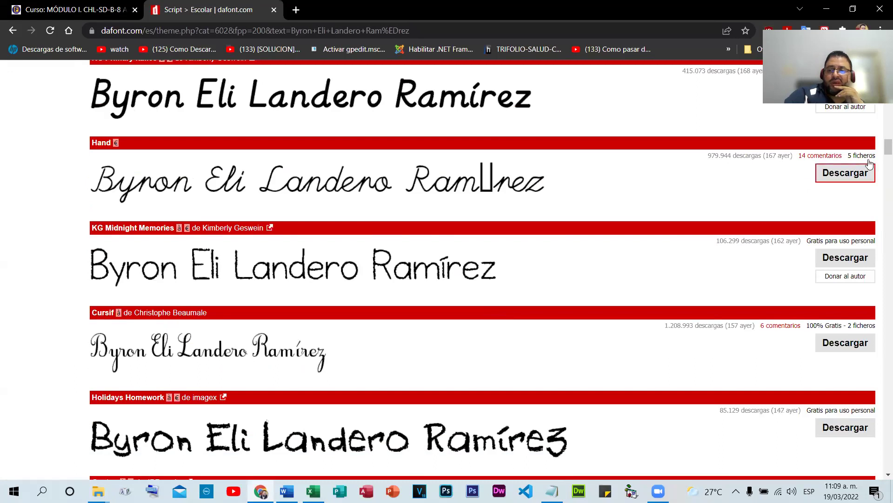
pyautogui.press('Home')
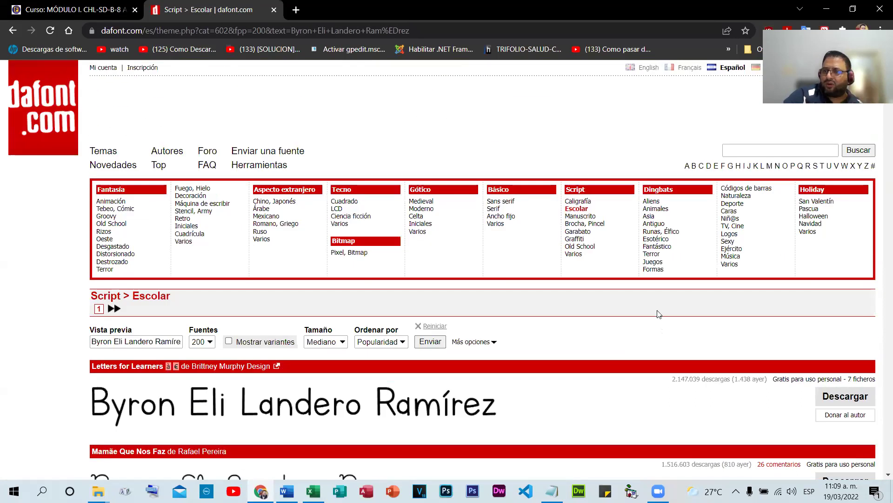
# Step: Browse the Script > Manuscrito handwritten fonts previewing the name, then return to the top
pyautogui.click(581, 216)
pyautogui.scroll(-5, 535, 250)
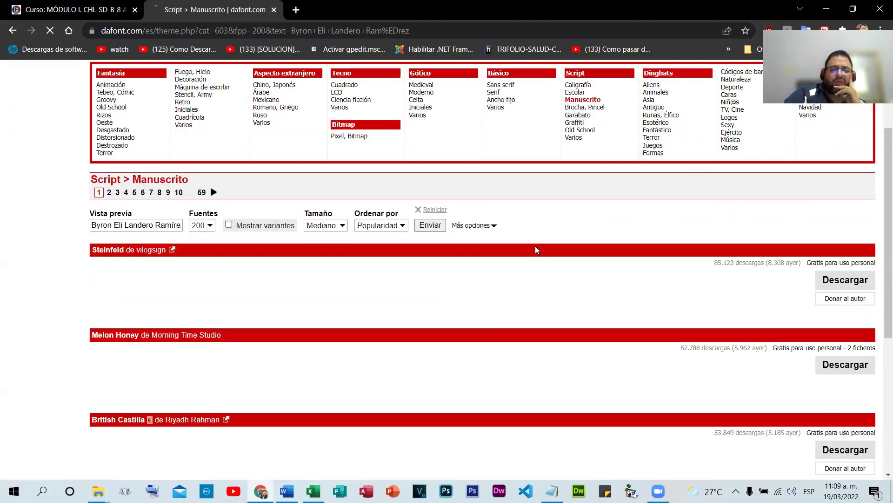
pyautogui.scroll(-9, 533, 253)
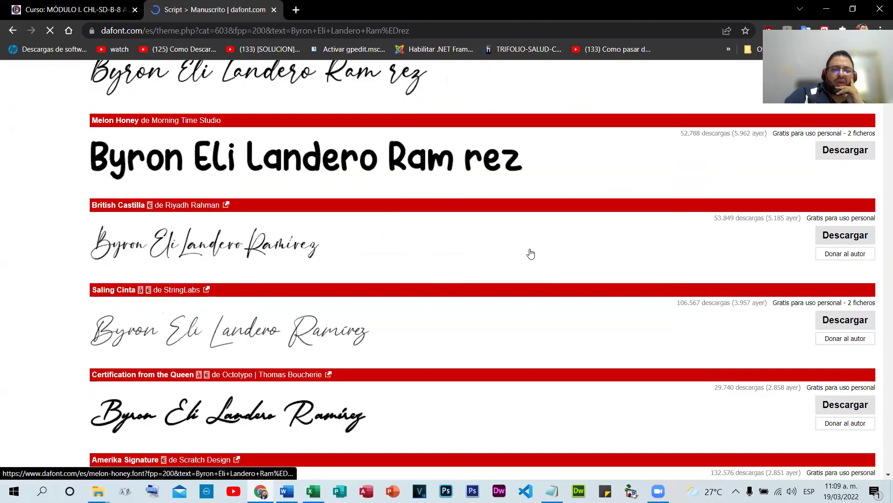
pyautogui.scroll(-4, 531, 256)
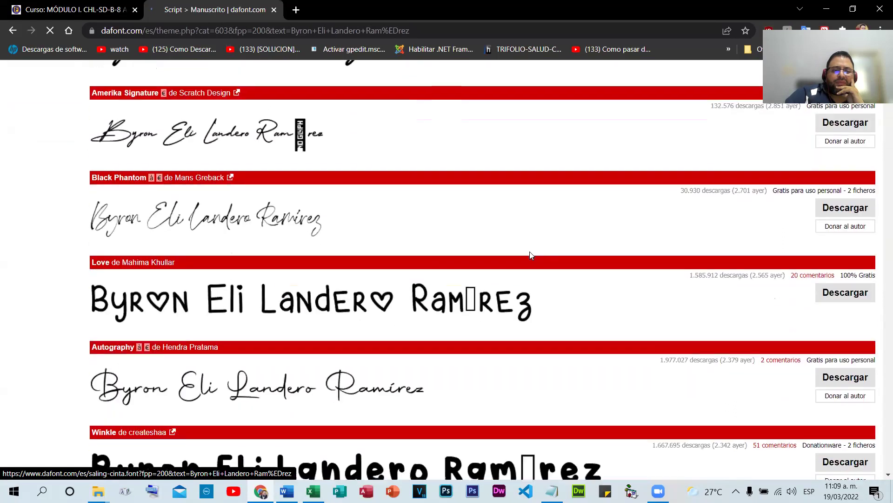
pyautogui.scroll(-7, 531, 256)
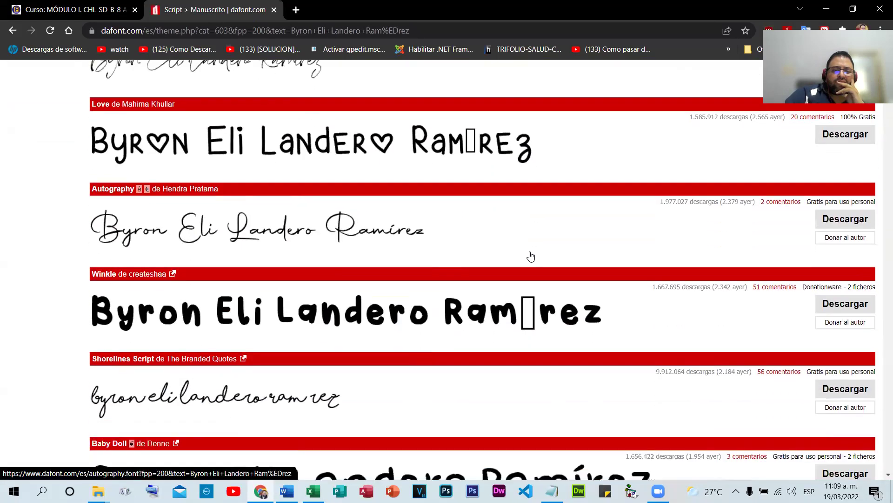
pyautogui.scroll(4, 542, 258)
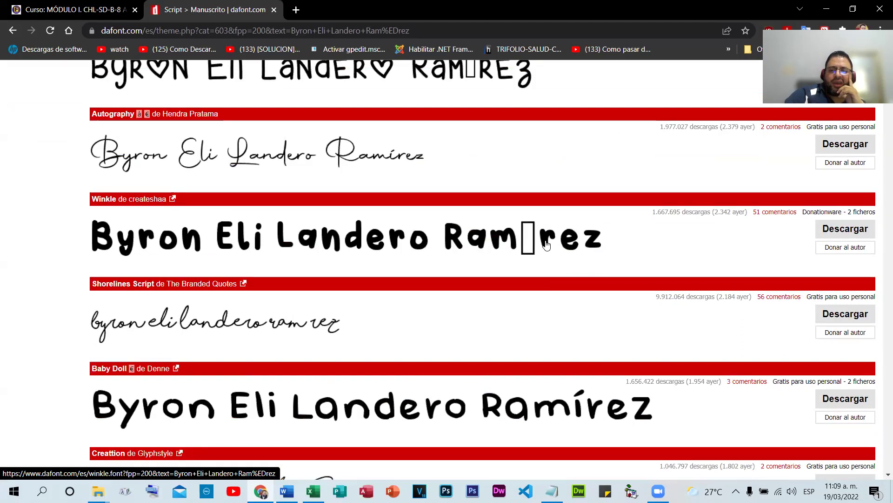
pyautogui.scroll(-15, 579, 273)
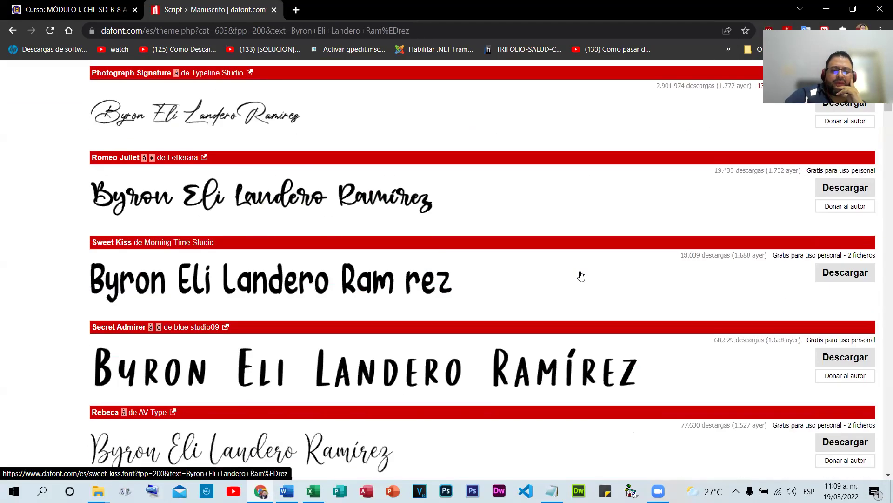
pyautogui.scroll(-5, 588, 278)
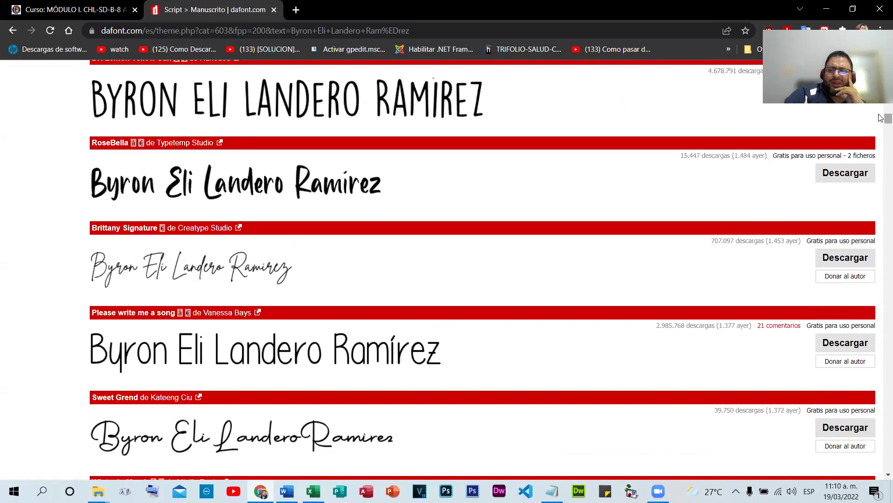
pyautogui.scroll(-20, 881, 118)
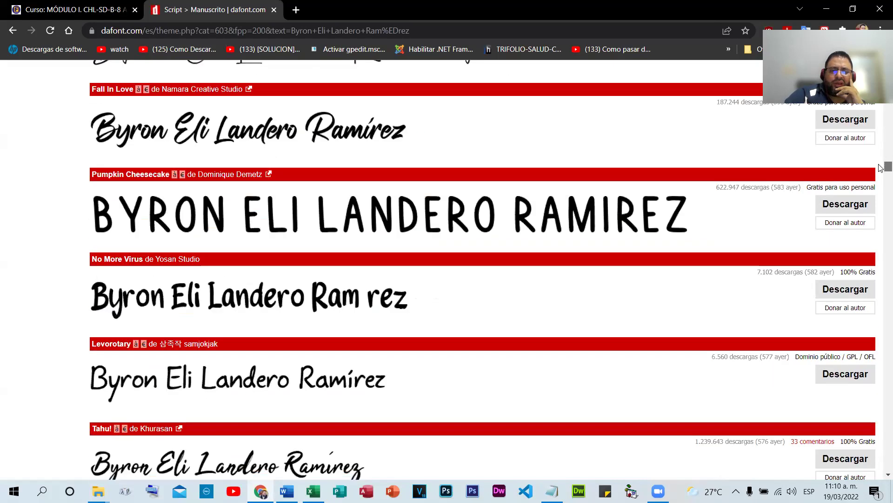
pyautogui.press('Home')
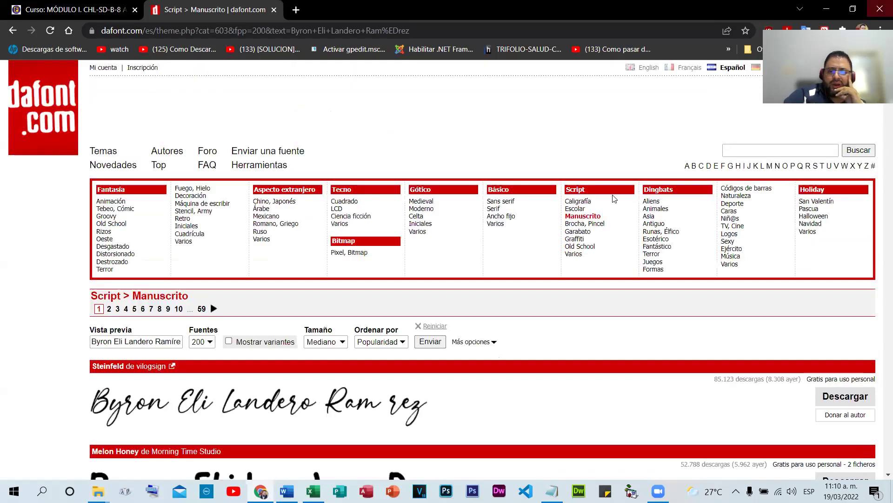
# Step: Browse the Script > Brocha, Pincel brush font previews of the name
pyautogui.click(595, 225)
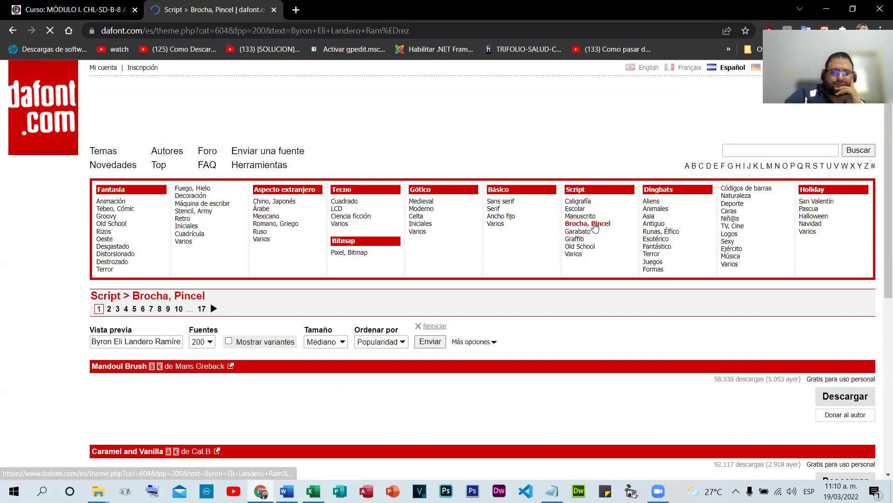
pyautogui.scroll(-3, 632, 256)
pyautogui.scroll(-6, 632, 256)
pyautogui.scroll(-1, 639, 256)
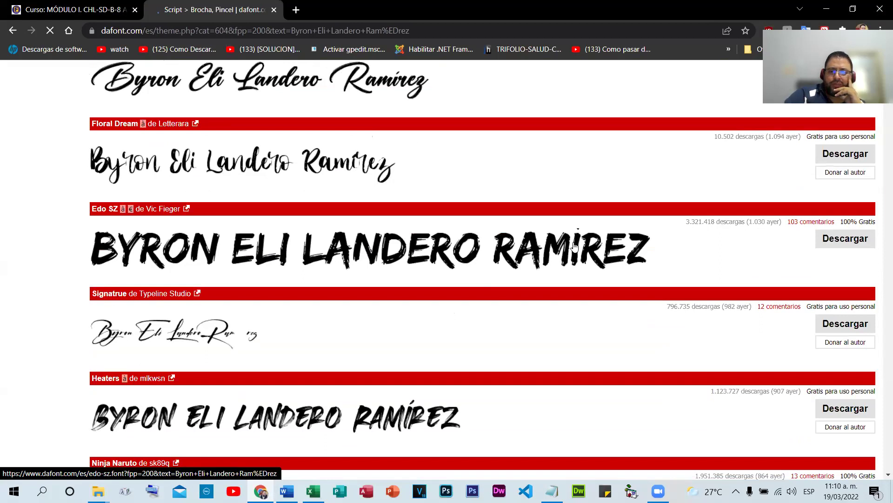
pyautogui.scroll(-4, 373, 254)
pyautogui.scroll(-4, 456, 262)
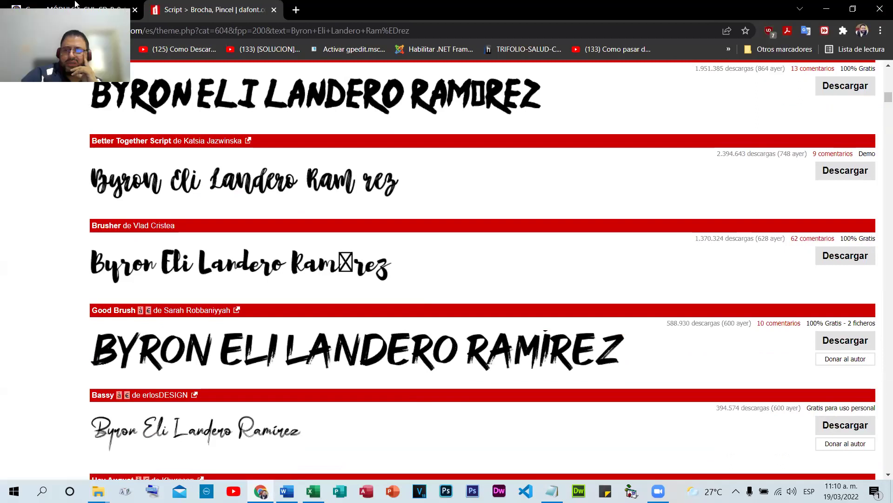
pyautogui.scroll(15, 204, 158)
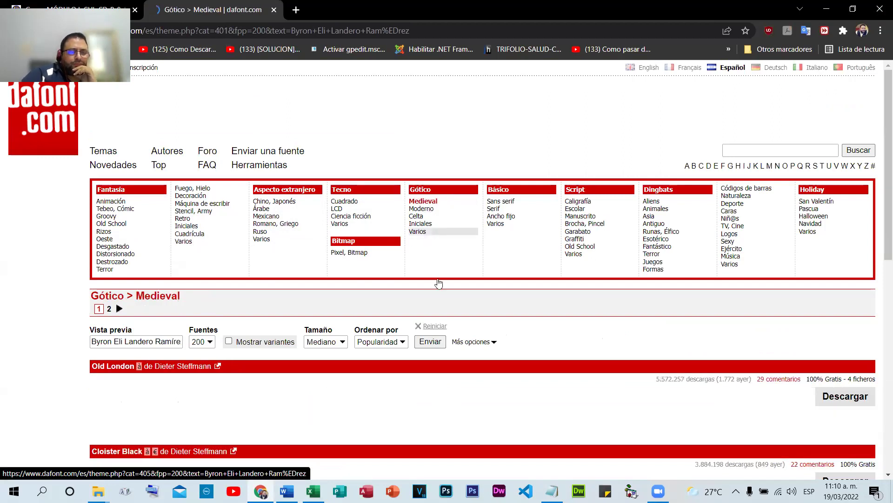
# Step: Scroll down the Gótico > Medieval previews until the free Pamela font and its Descargar button appear
pyautogui.scroll(-2, 465, 285)
pyautogui.scroll(-1, 145, 212)
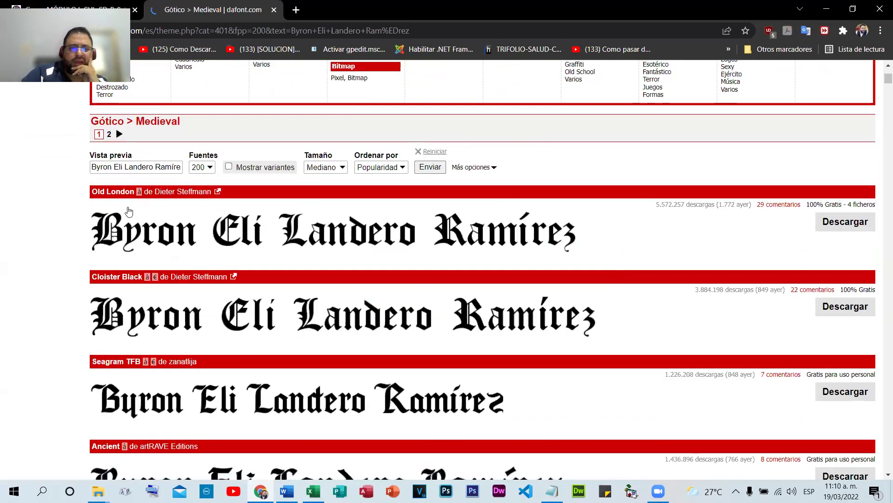
pyautogui.scroll(-4, 413, 283)
pyautogui.scroll(-10, 412, 283)
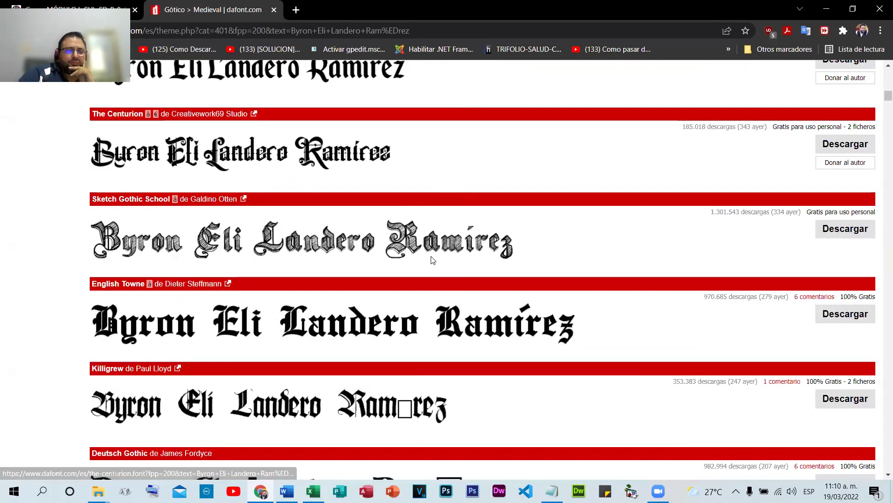
pyautogui.scroll(-1, 431, 260)
pyautogui.scroll(-2, 412, 251)
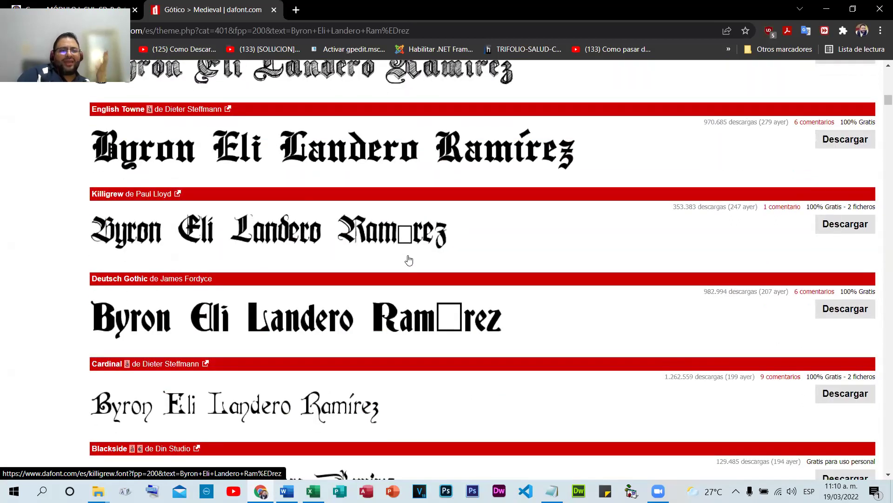
pyautogui.scroll(-4, 409, 260)
pyautogui.scroll(-3, 412, 226)
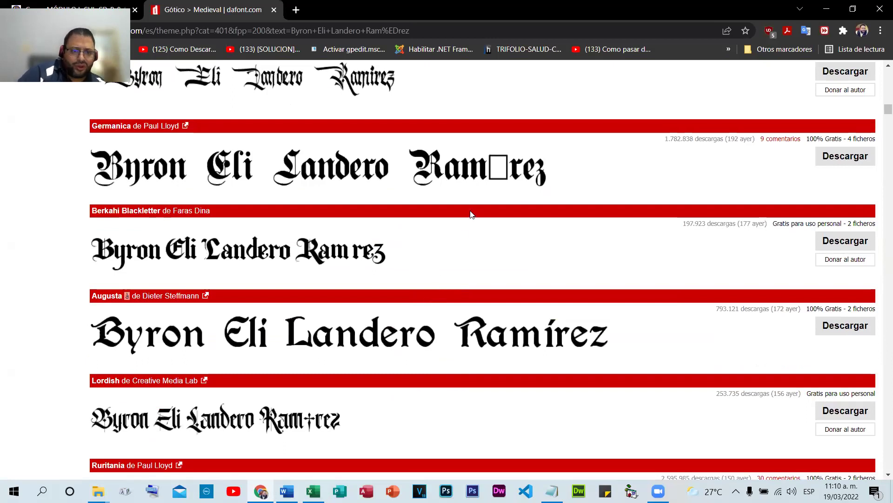
pyautogui.scroll(-2, 470, 215)
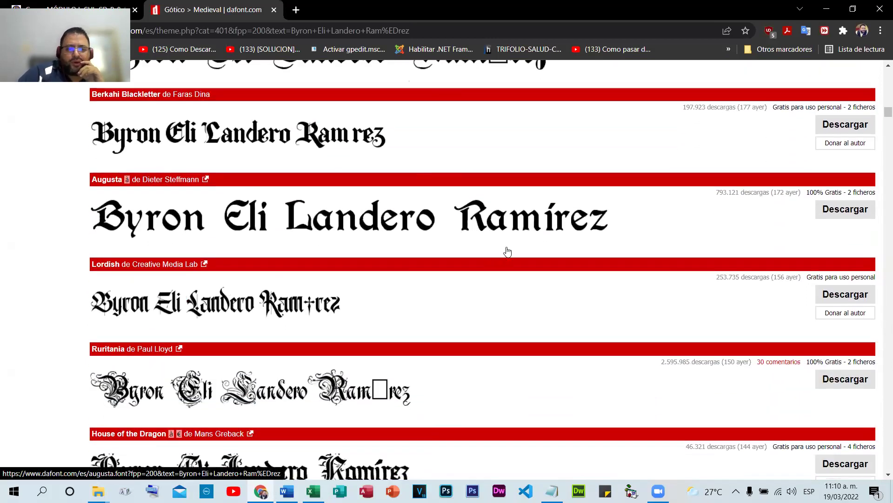
pyautogui.scroll(-6, 470, 260)
pyautogui.scroll(-8, 605, 302)
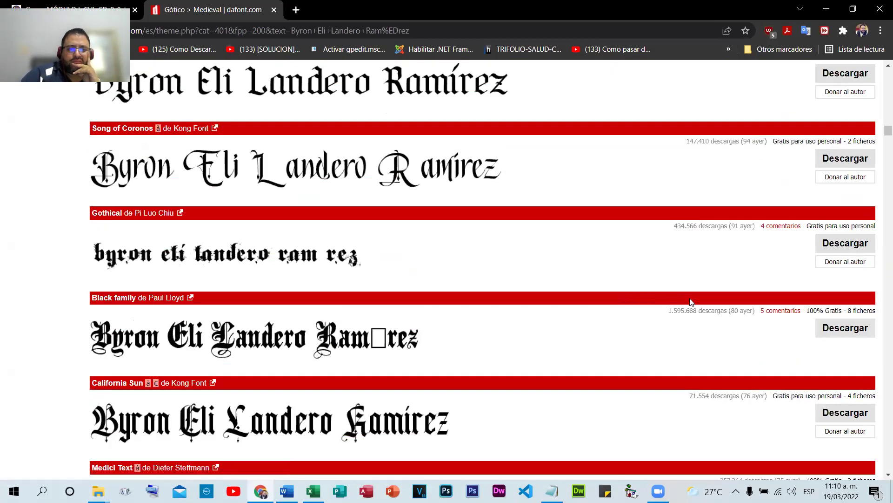
pyautogui.scroll(-1, 689, 300)
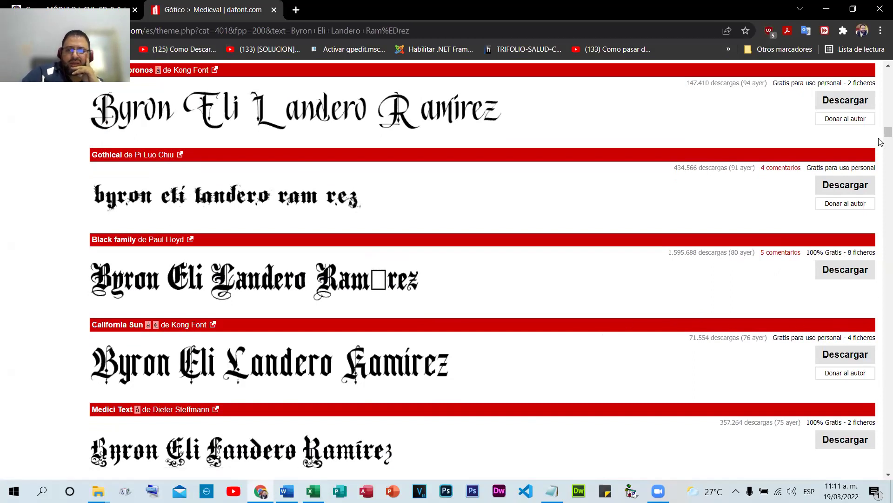
pyautogui.scroll(1, 881, 142)
pyautogui.scroll(-14, 881, 158)
pyautogui.scroll(-12, 881, 186)
pyautogui.scroll(3, 881, 196)
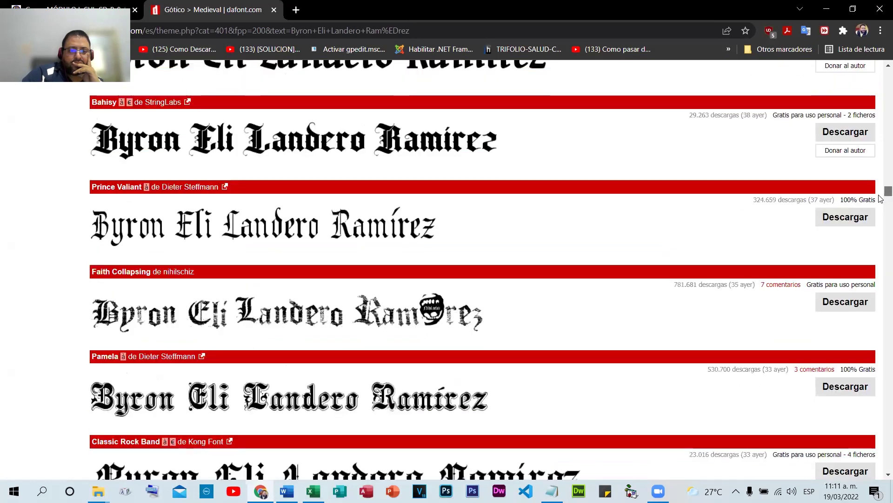
pyautogui.scroll(-2, 535, 317)
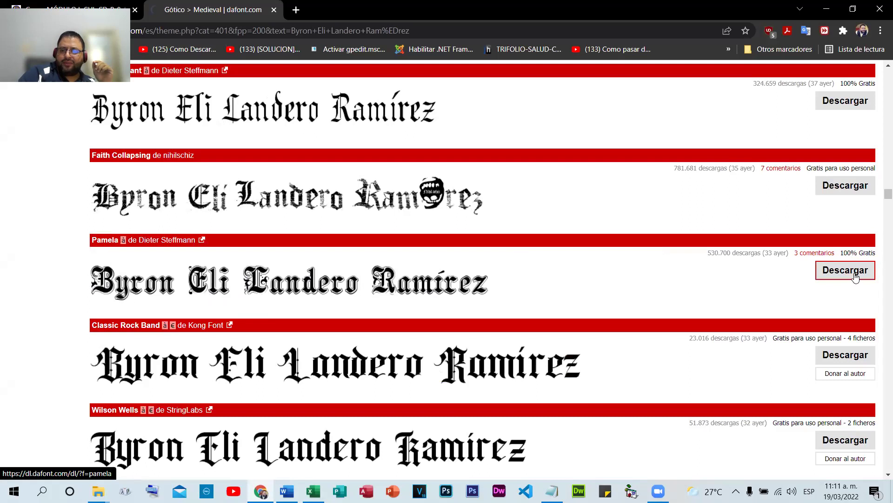
# Step: Download the Pamela font as pamela.zip to the Escritorio folder, then minimise Chrome
pyautogui.click(856, 274)
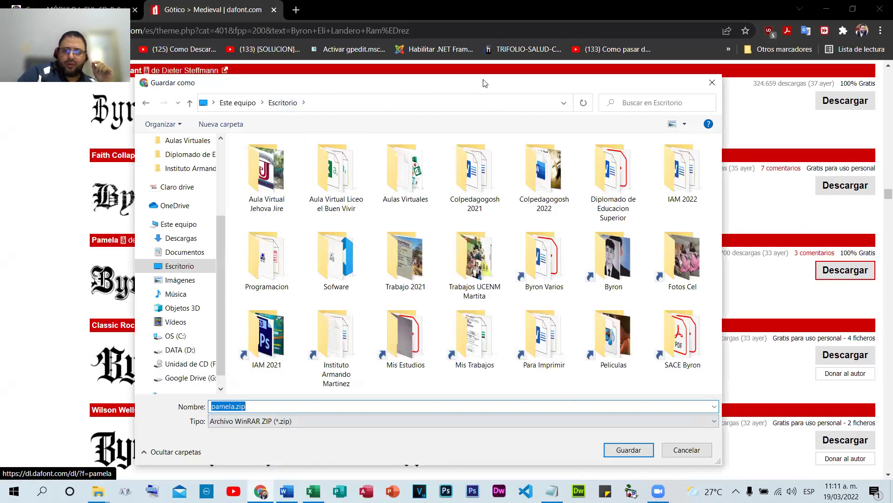
pyautogui.moveTo(483, 83); pyautogui.dragTo(554, 68)
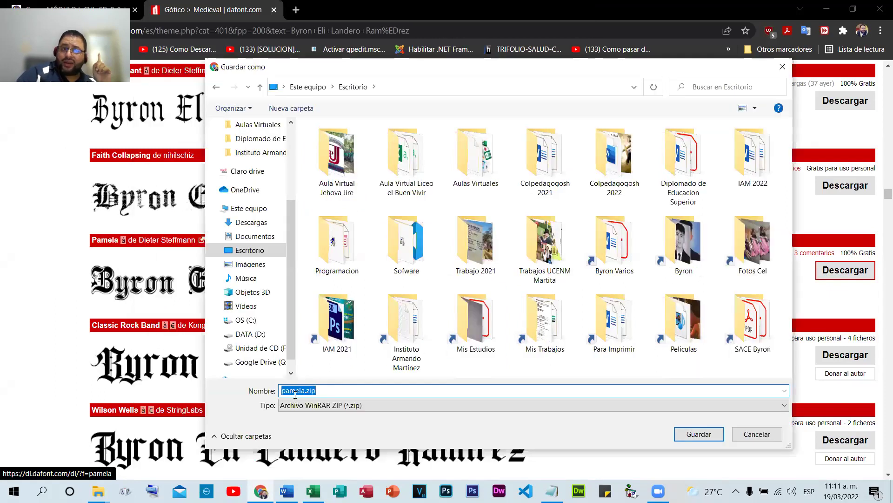
pyautogui.click(698, 435)
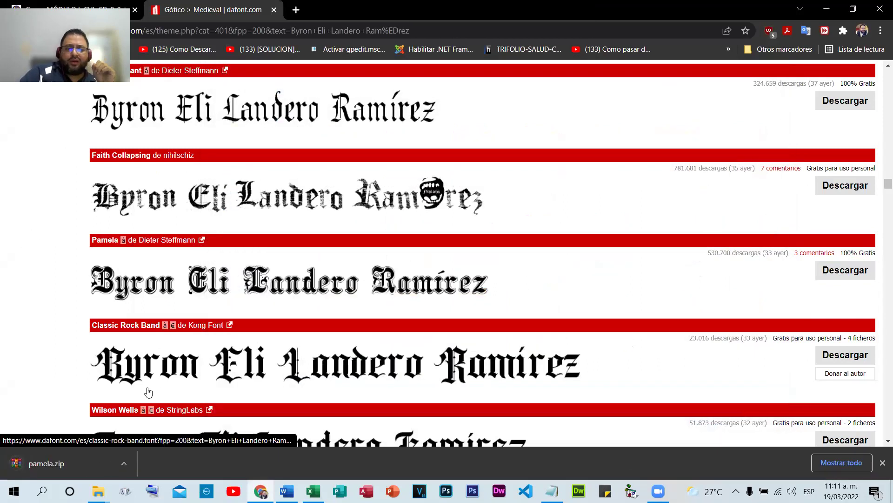
pyautogui.click(826, 10)
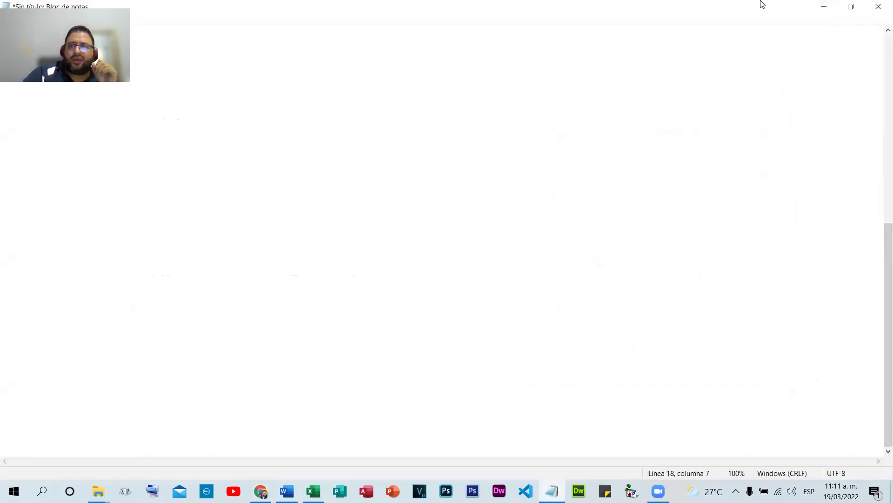
# Step: Minimise Notepad and Word, extract pamela.zip with Extraer en pamela\, and open the pamela folder
pyautogui.click(824, 6)
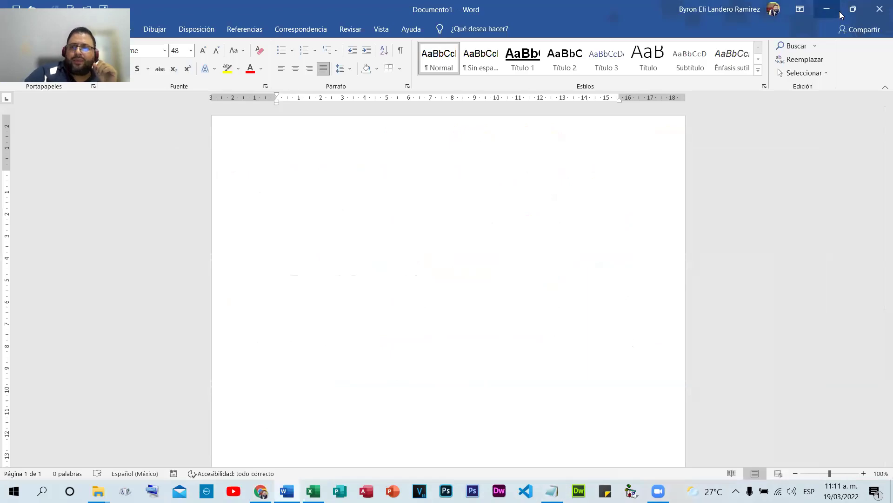
pyautogui.click(818, 11)
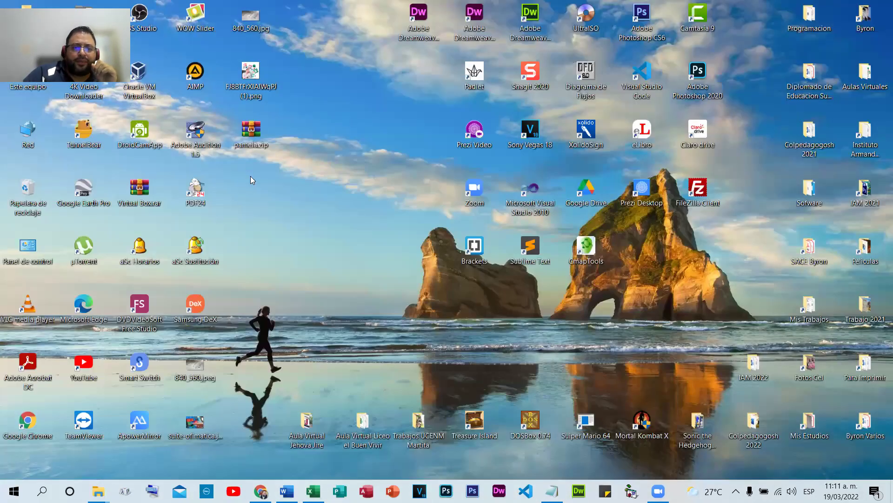
pyautogui.rightClick(253, 134)
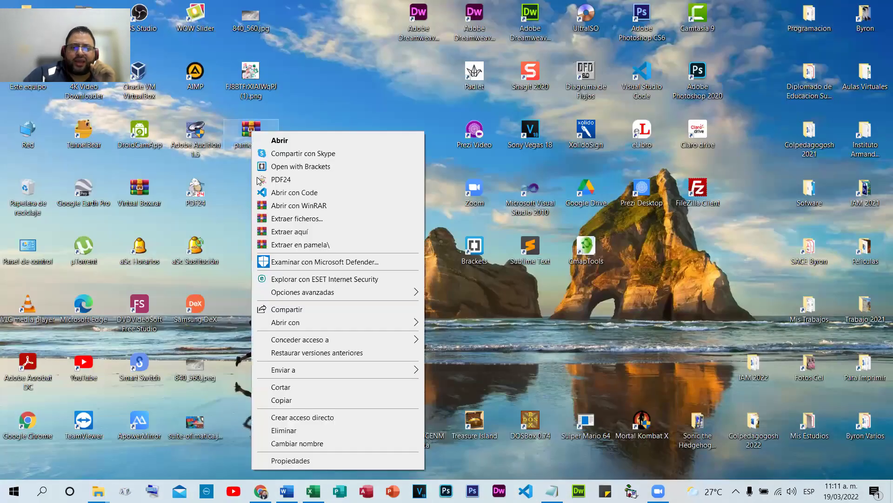
pyautogui.click(334, 245)
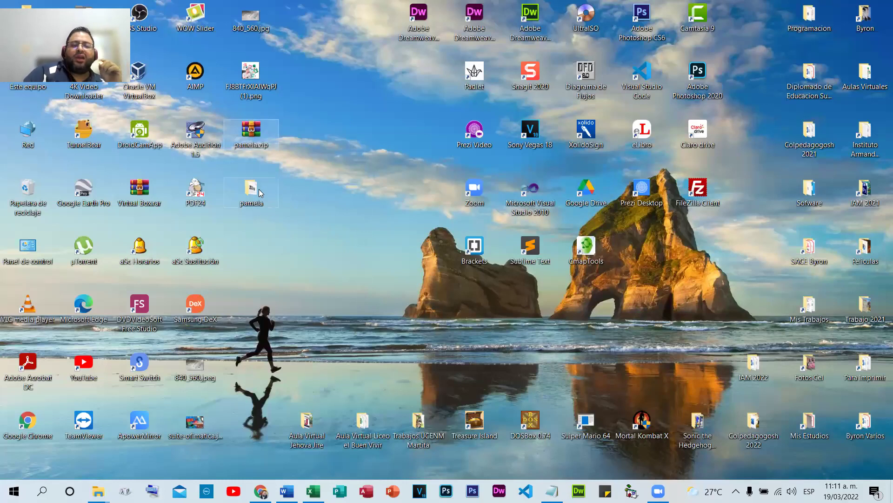
pyautogui.moveTo(258, 190)
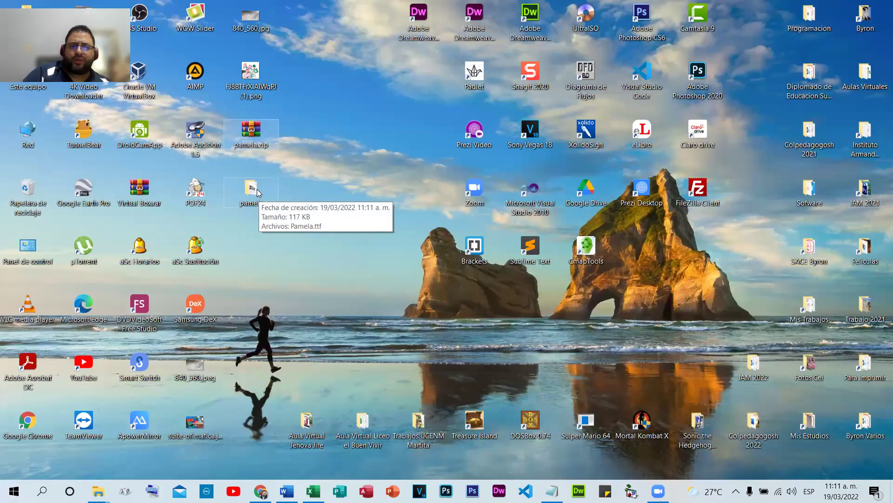
pyautogui.click(258, 192)
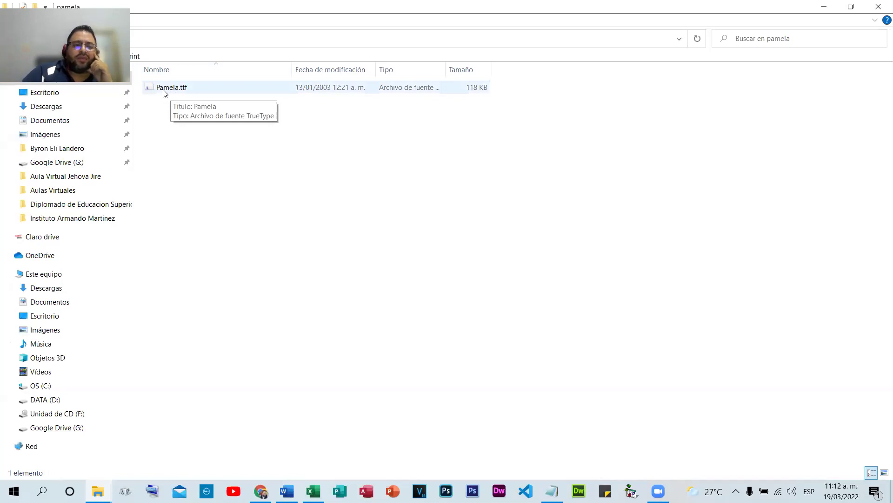
# Step: Install Pamela.ttf using its Instalar option, then close the pamela Explorer window
pyautogui.click(164, 93)
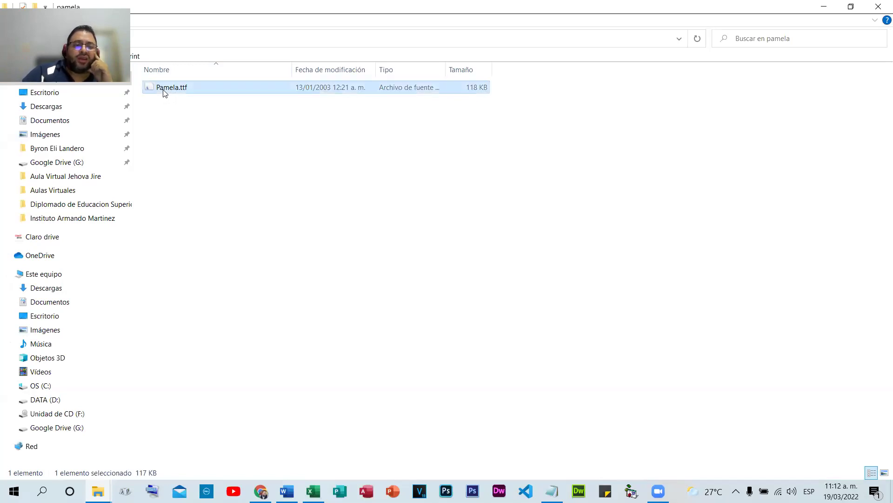
pyautogui.rightClick(164, 90)
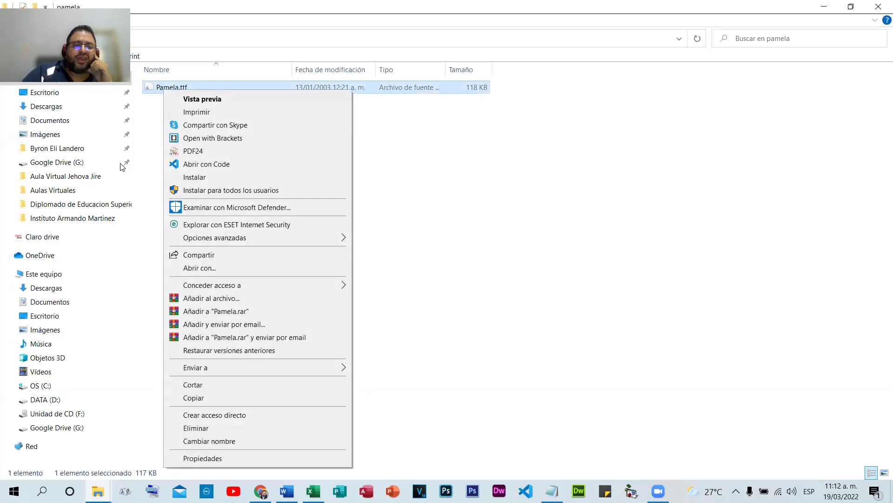
pyautogui.click(199, 180)
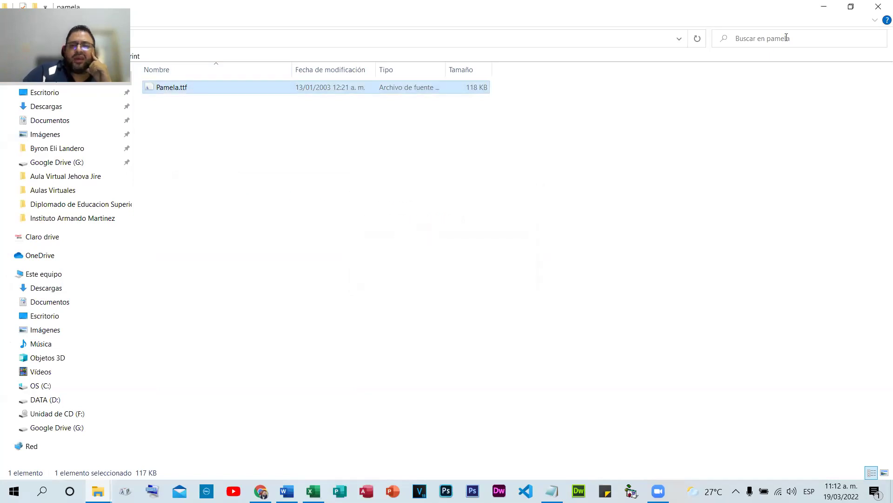
pyautogui.click(878, 6)
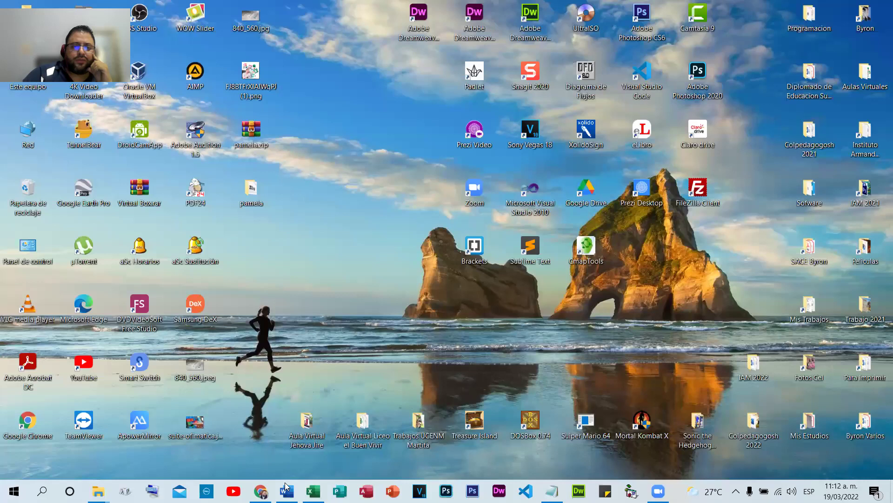
# Step: Back in Word, type the user's full name
pyautogui.click(287, 490)
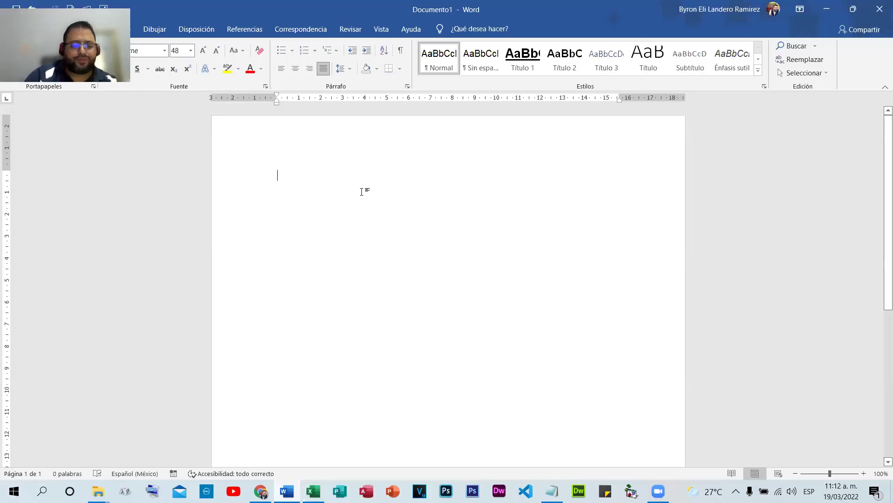
pyautogui.write('byron')
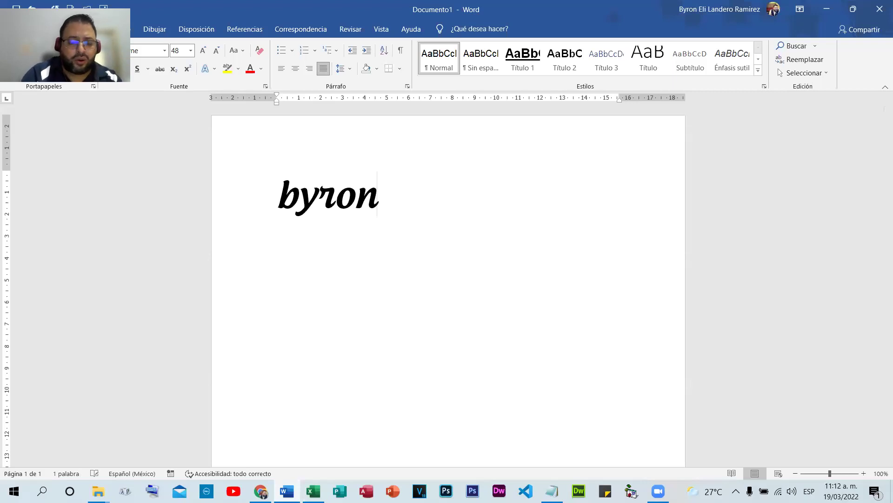
pyautogui.press('BackSpace')
pyautogui.press('BackSpace')
pyautogui.press('BackSpace')
pyautogui.press('BackSpace')
pyautogui.press('BackSpace')
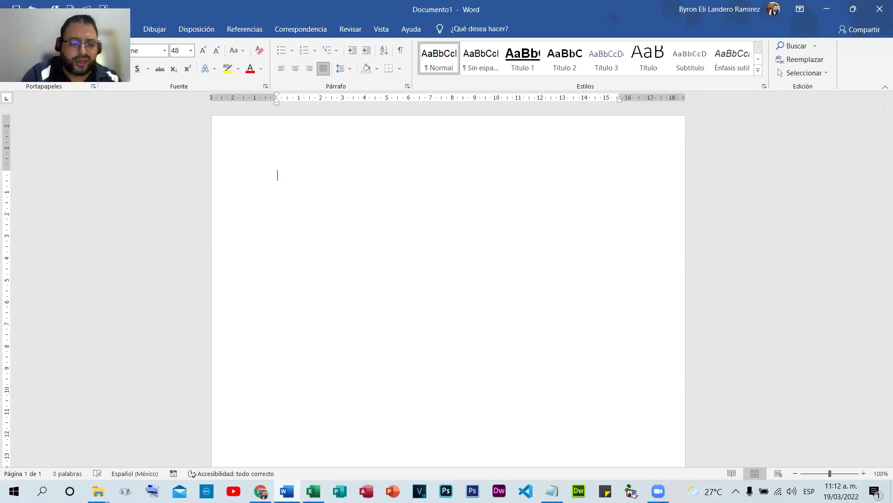
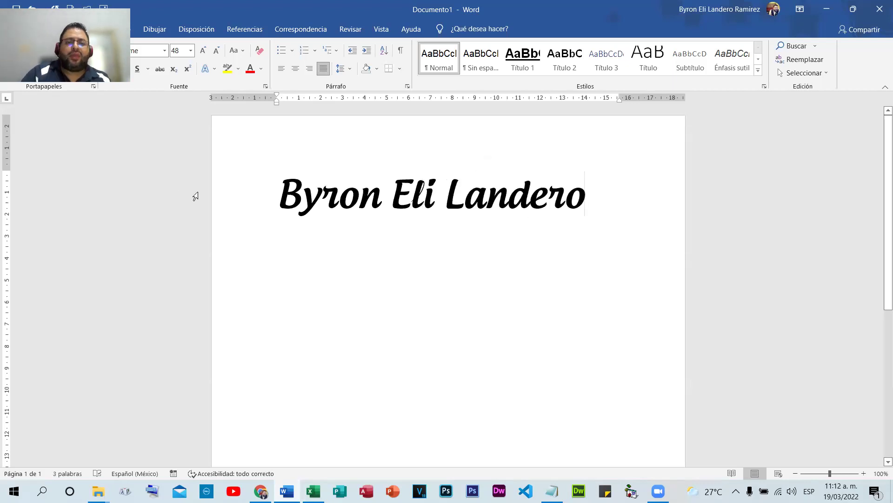
# Step: Set the full name in the Pamela font and bring Chrome's DaFont previews back
pyautogui.moveTo(274, 187); pyautogui.dragTo(587, 194)
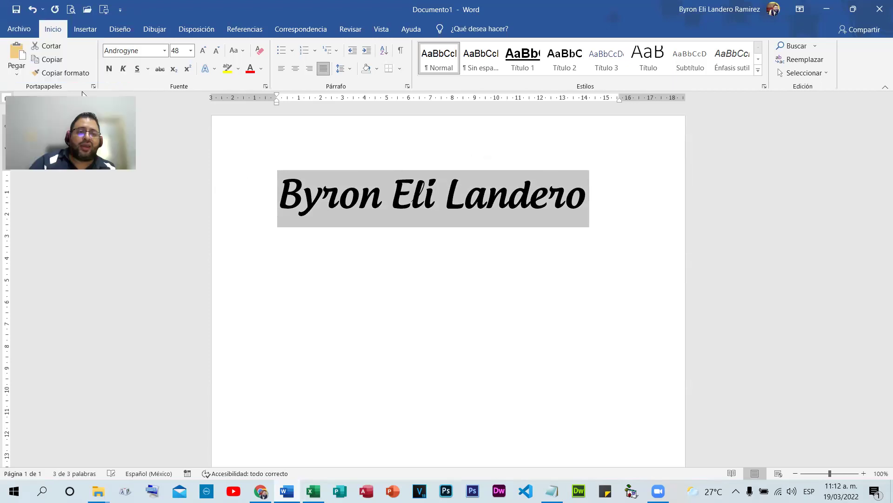
pyautogui.click(164, 50)
pyautogui.moveTo(261, 70); pyautogui.dragTo(259, 319)
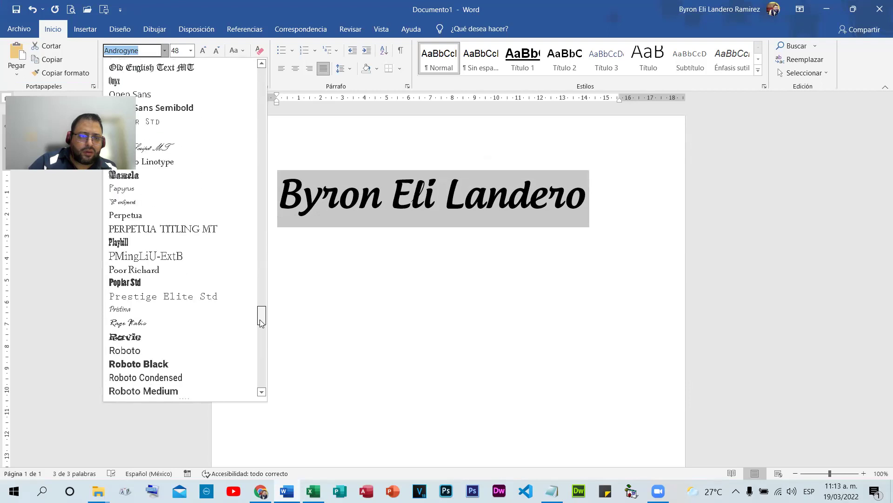
pyautogui.click(124, 175)
pyautogui.click(489, 253)
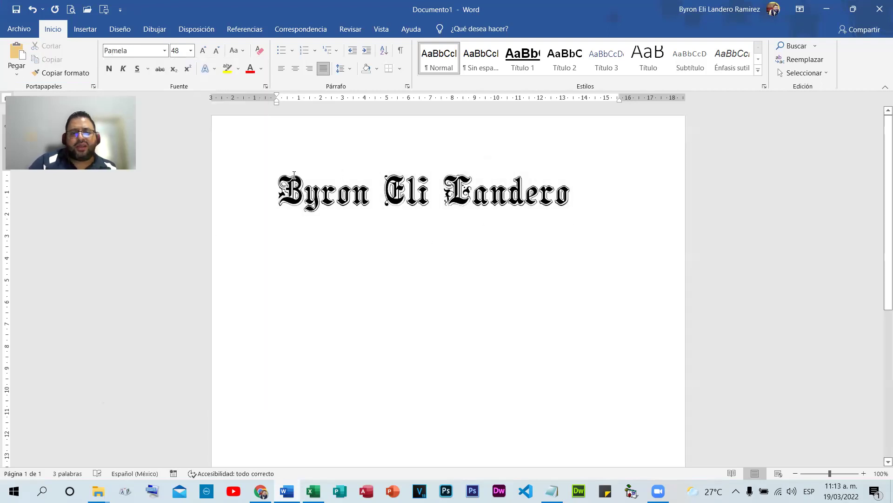
pyautogui.press('Home')
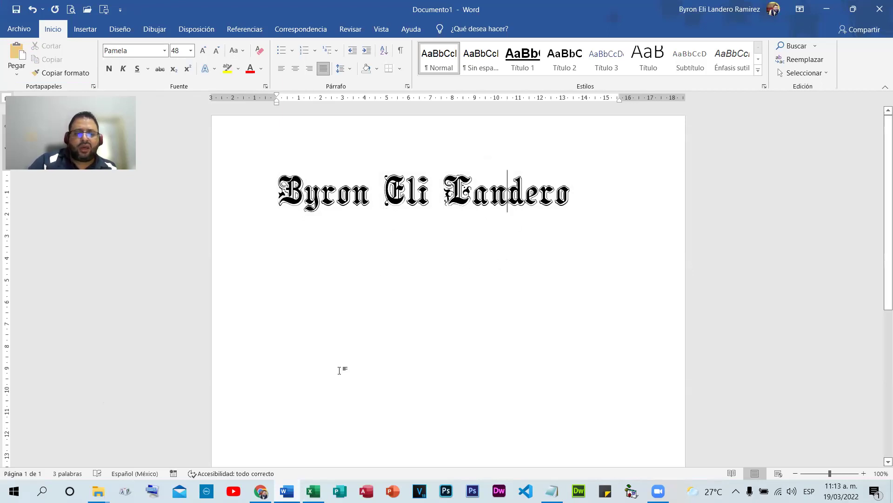
pyautogui.click(261, 491)
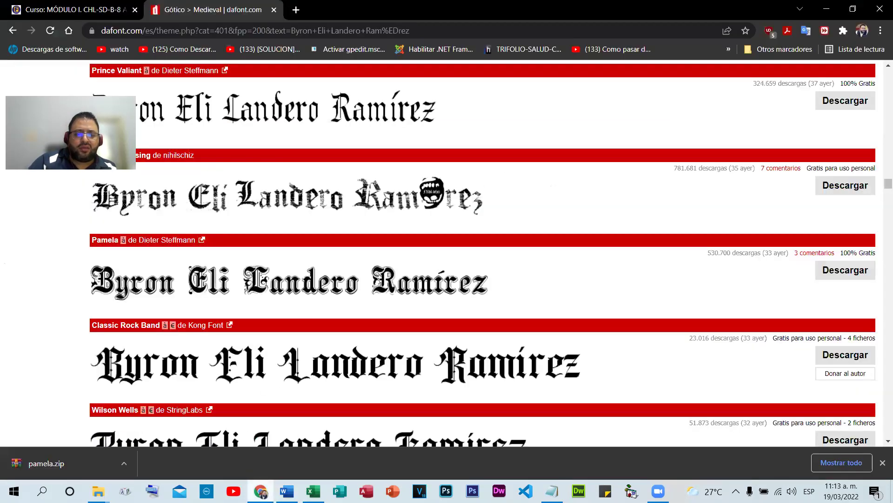
# Step: Bring back the Word name document, put the cursor after the name, then minimise Word
pyautogui.click(287, 491)
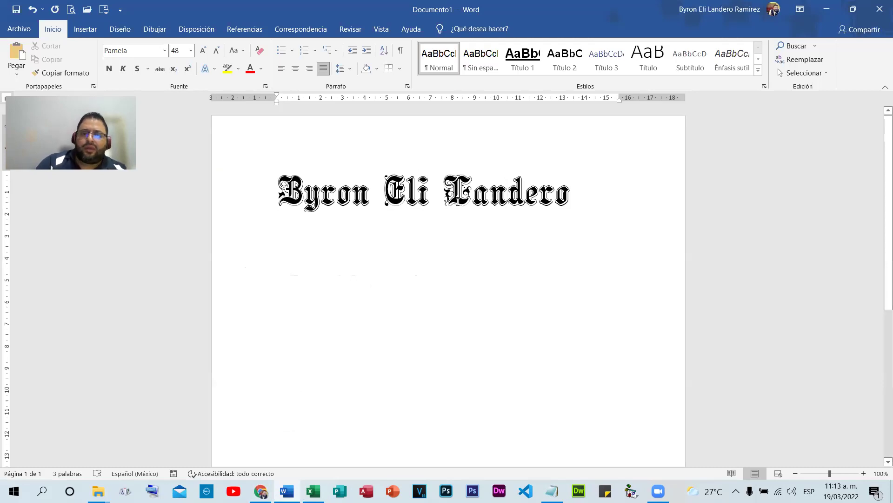
pyautogui.click(593, 213)
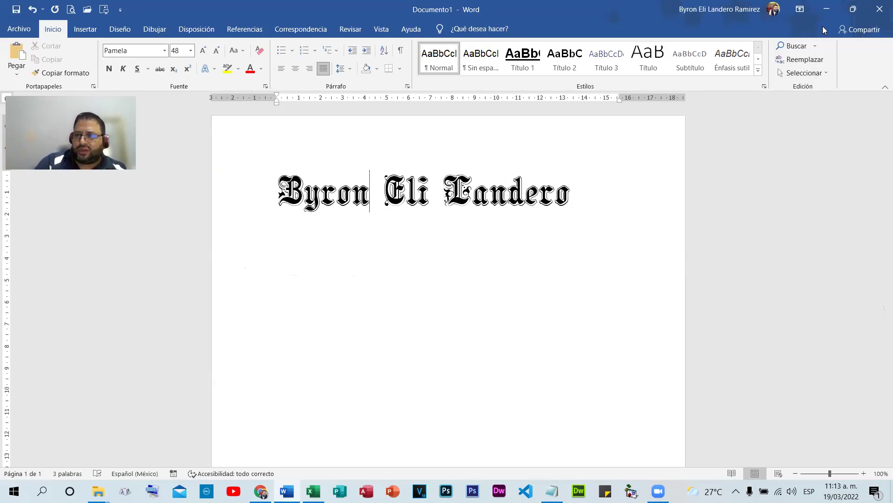
pyautogui.click(827, 9)
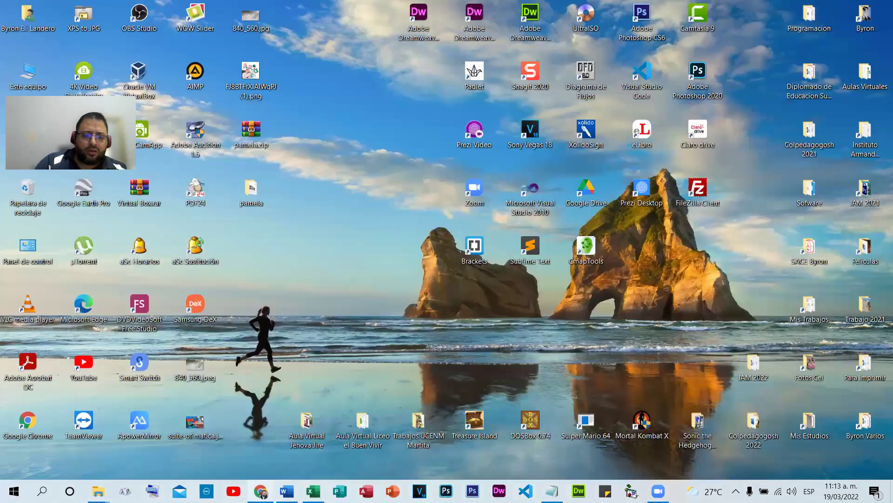
# Step: Back on DaFont in Chrome, open Script > Graffiti and scroll down to the Urban Blocker preview
pyautogui.hotkey('alt', 'Tab')
pyautogui.scroll(15, 562, 244)
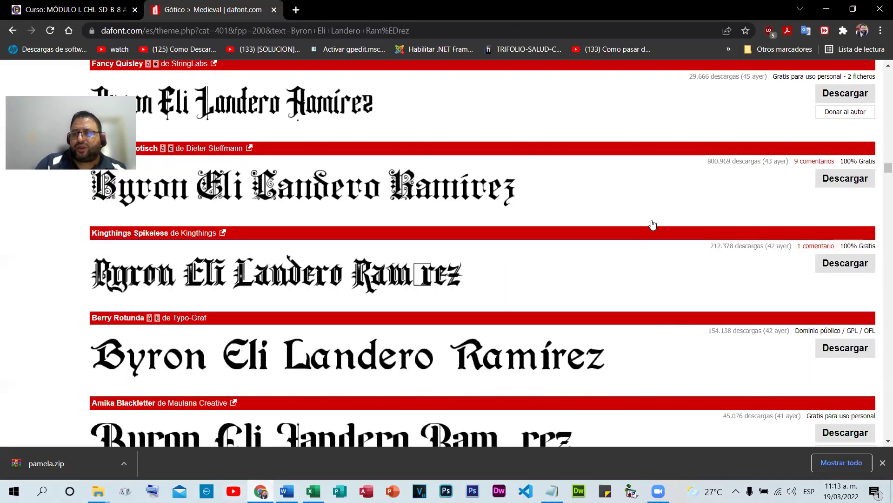
pyautogui.scroll(10, 814, 158)
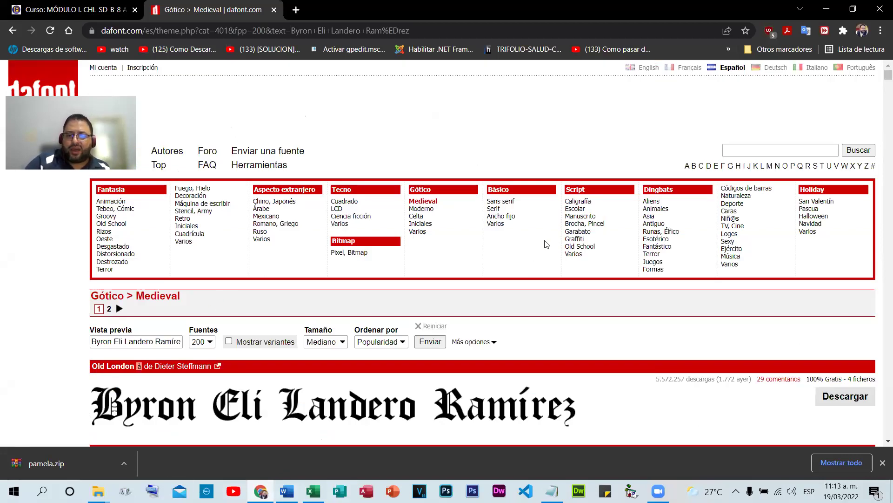
pyautogui.click(574, 239)
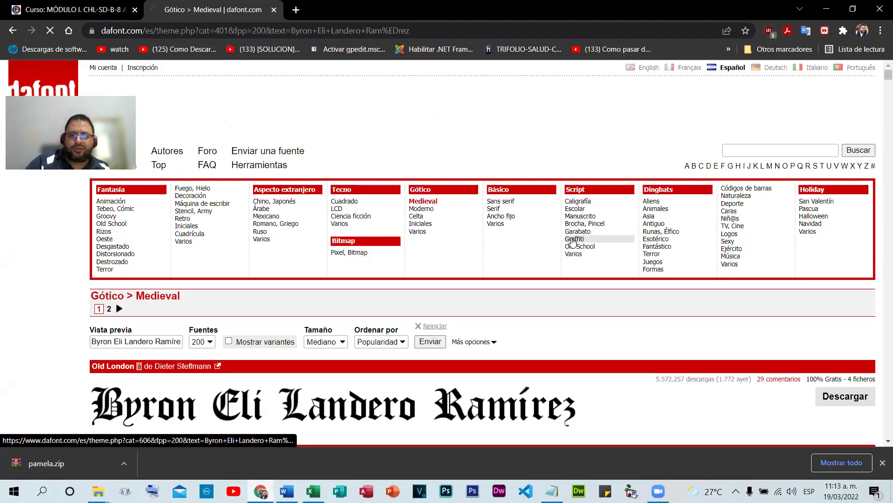
pyautogui.scroll(-3, 526, 279)
pyautogui.scroll(-4, 526, 279)
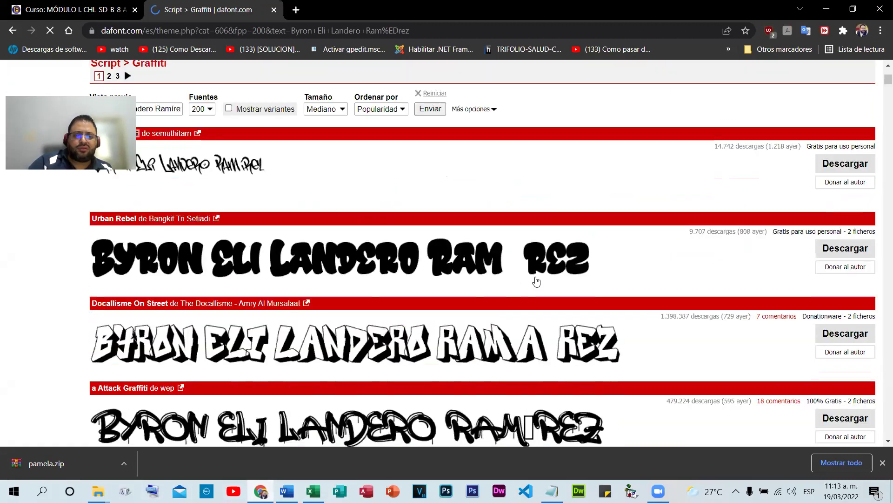
pyautogui.scroll(-14, 640, 325)
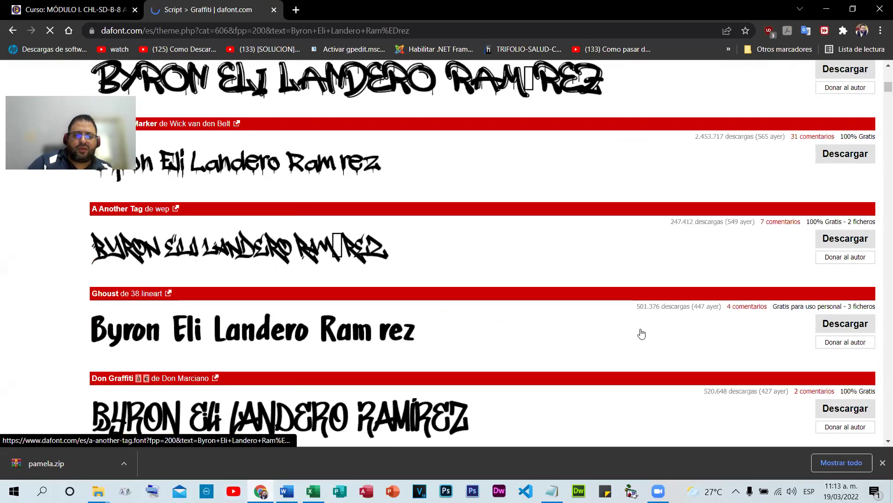
pyautogui.scroll(-1, 644, 343)
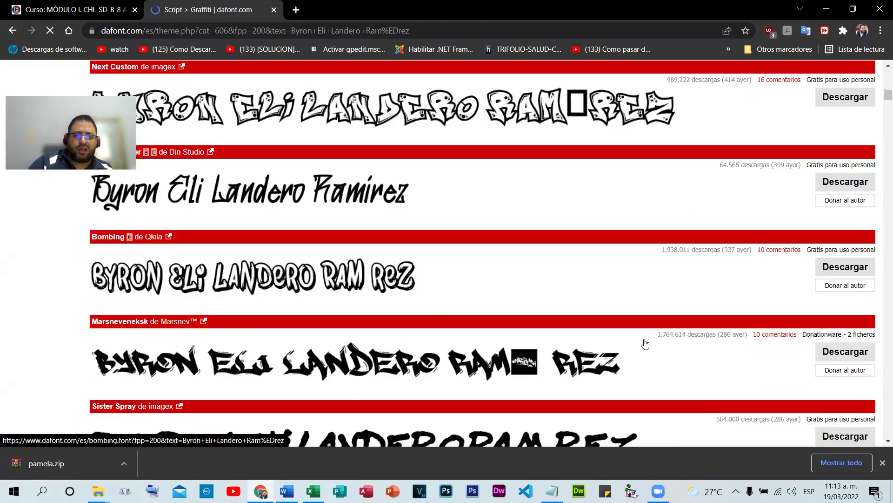
pyautogui.scroll(-6, 646, 343)
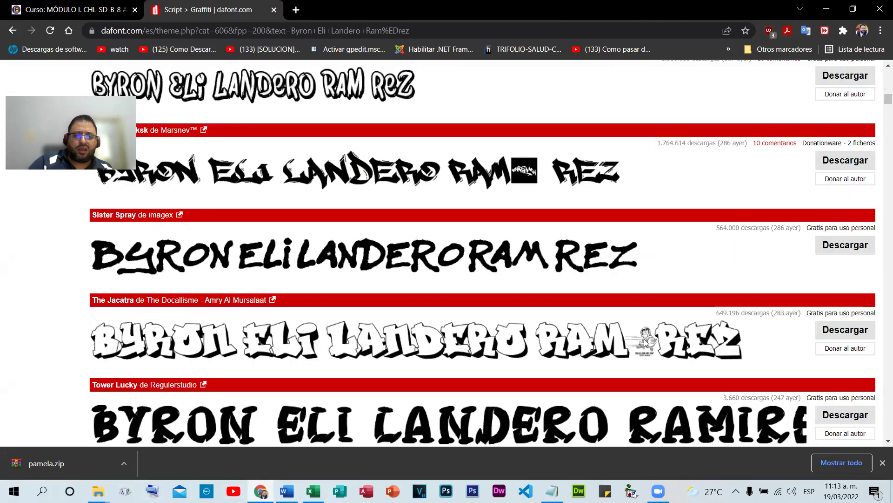
pyautogui.scroll(-4, 640, 343)
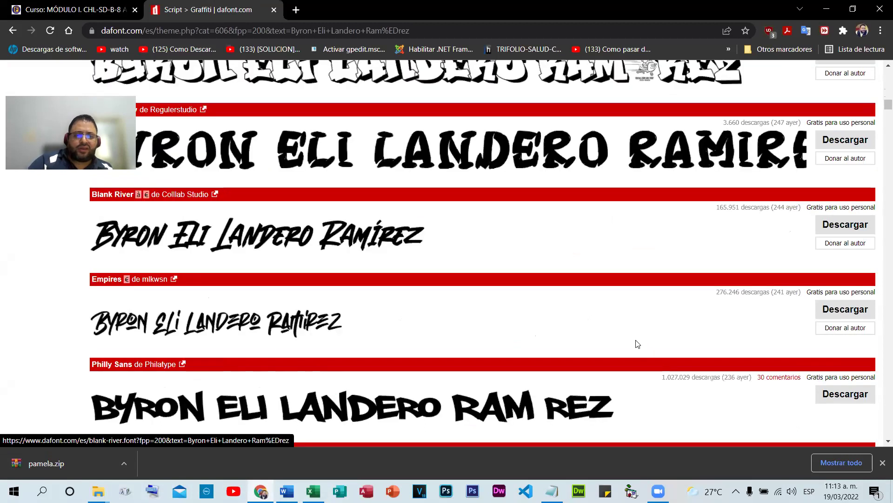
pyautogui.scroll(-6, 637, 344)
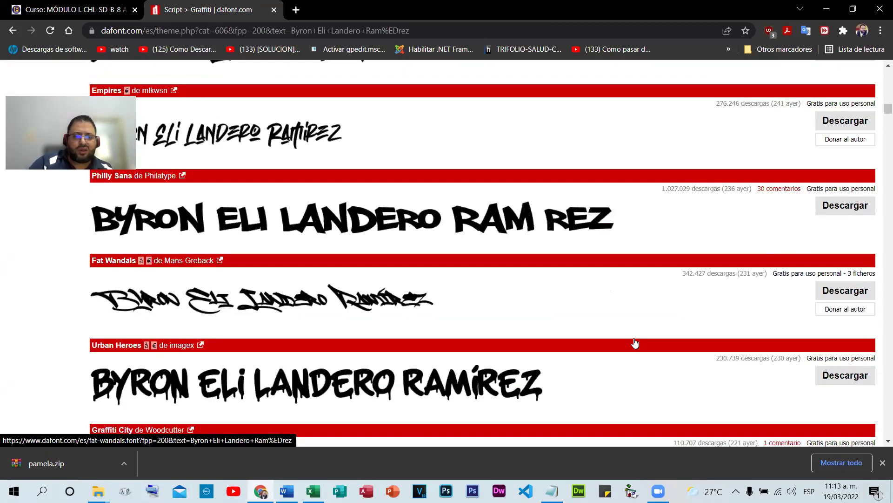
pyautogui.scroll(-6, 633, 340)
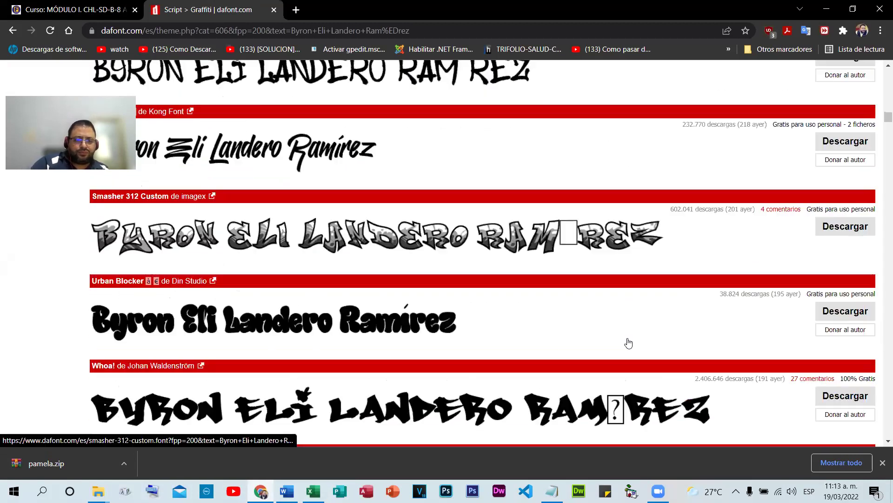
pyautogui.scroll(-2, 628, 343)
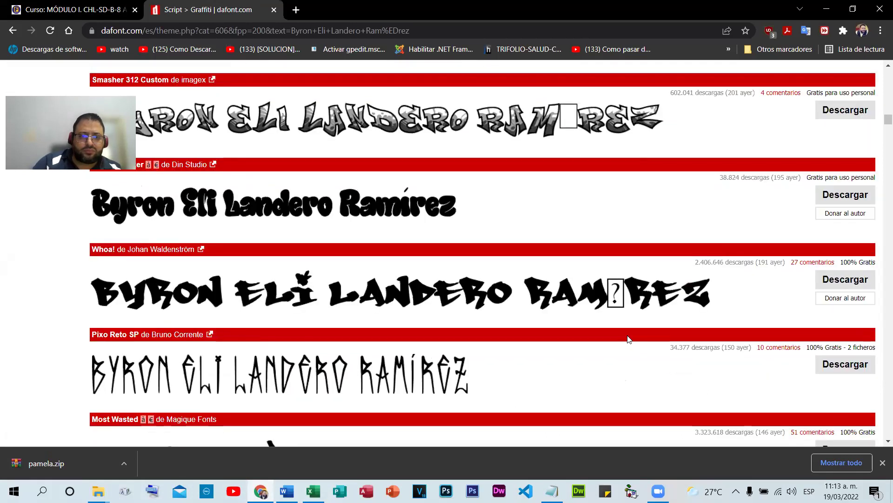
pyautogui.scroll(1, 265, 302)
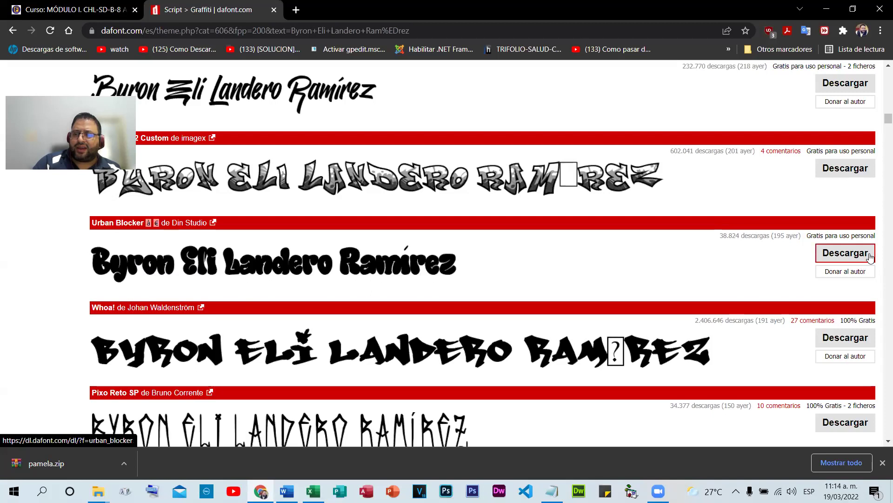
# Step: Download Urban Blocker as urban_blocker.zip to Escritorio, then minimise Chrome
pyautogui.click(836, 253)
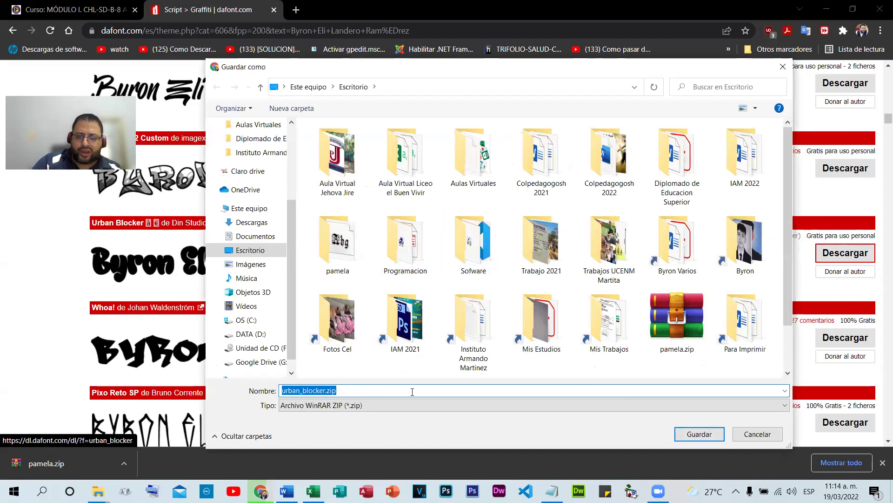
pyautogui.press('Return')
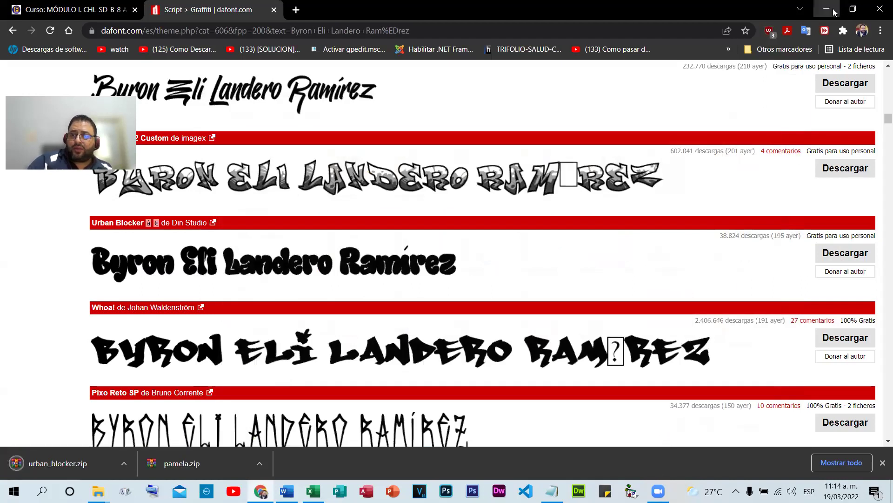
pyautogui.click(827, 9)
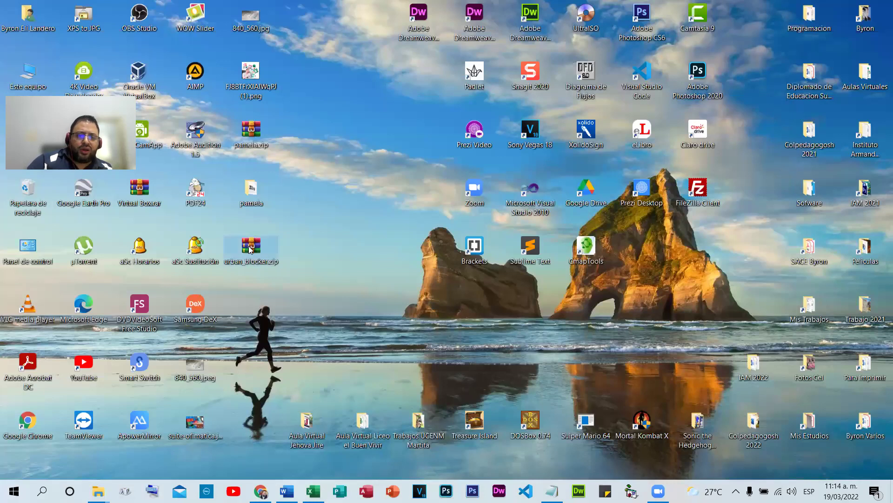
# Step: Extract urban_blocker.zip into an urban_blocker folder and open it to see Urban Blocker Solid.ttf
pyautogui.rightClick(250, 247)
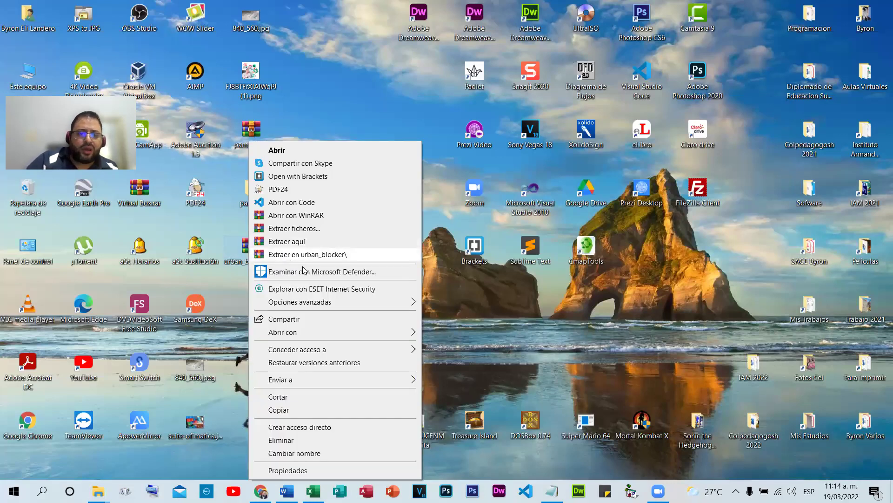
pyautogui.click(295, 255)
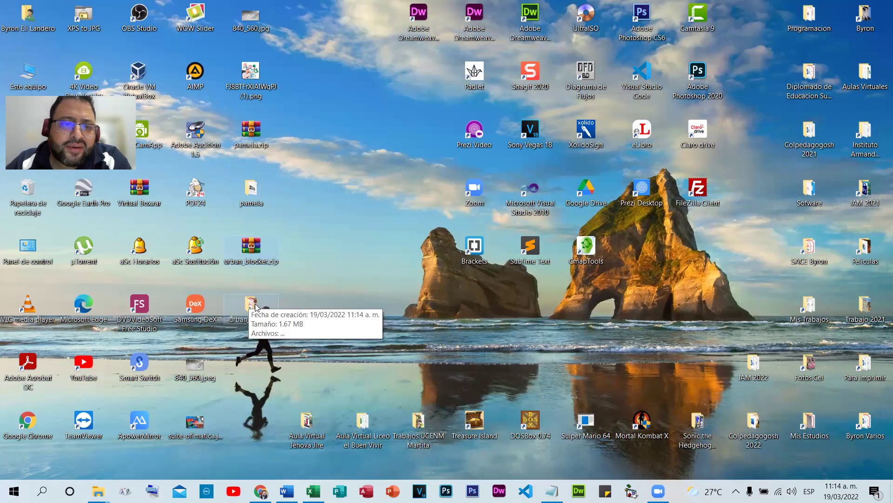
pyautogui.doubleClick(255, 307)
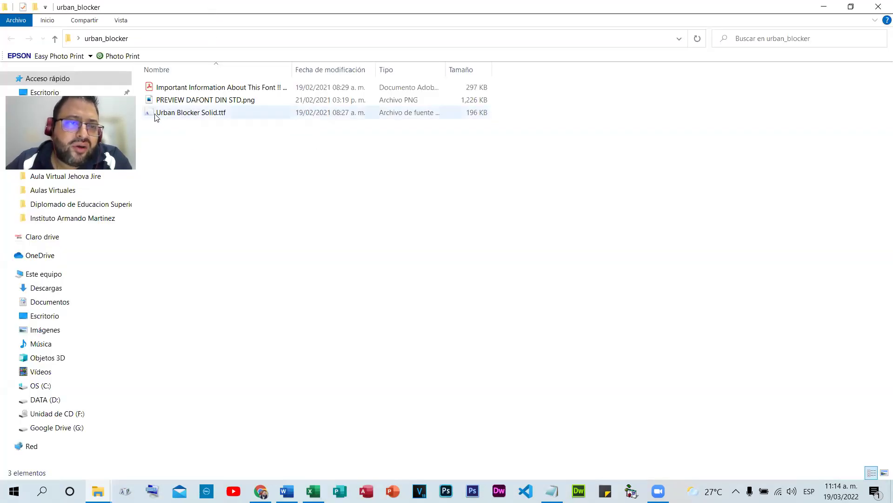
# Step: Install Urban Blocker Solid.ttf, minimise File Explorer, and switch back to the Word document
pyautogui.rightClick(188, 115)
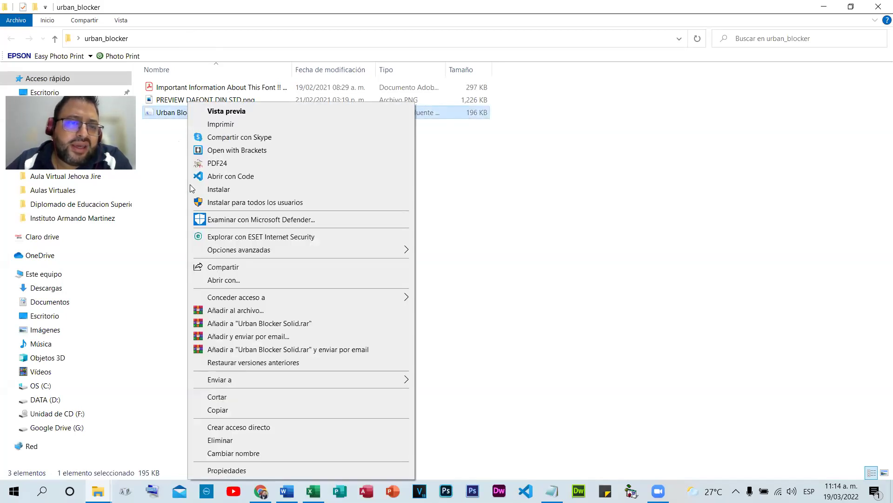
pyautogui.click(173, 124)
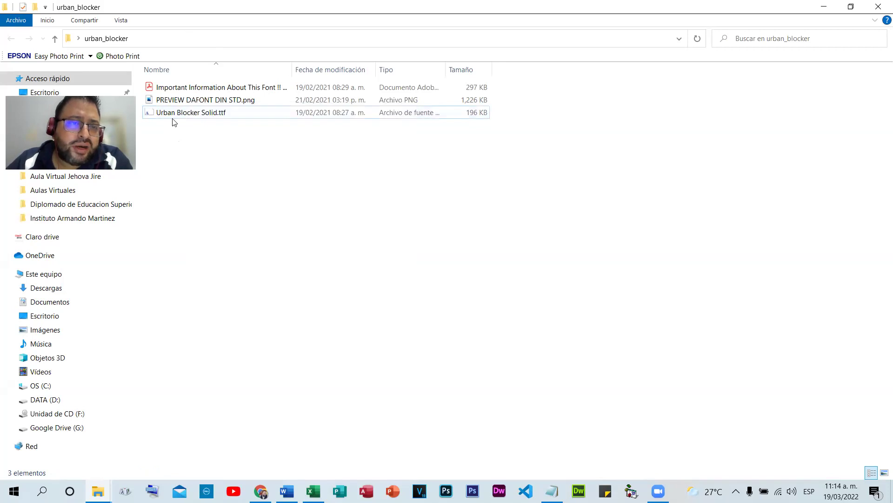
pyautogui.rightClick(177, 116)
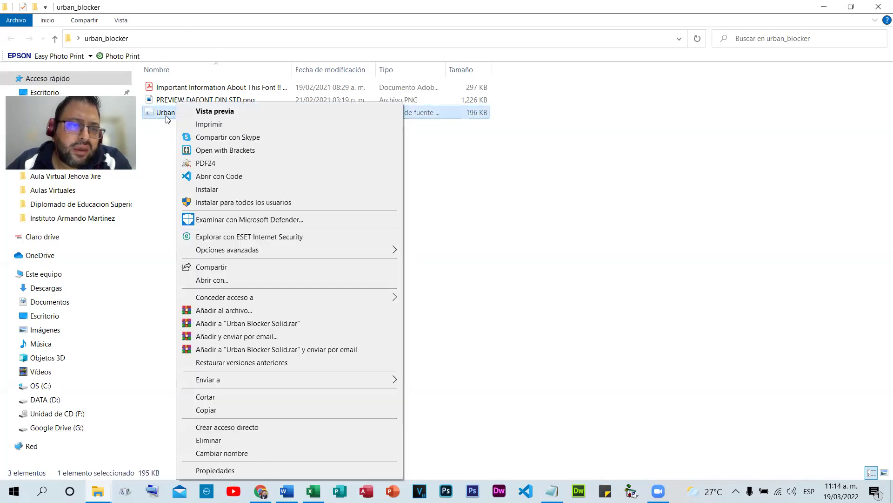
pyautogui.click(212, 191)
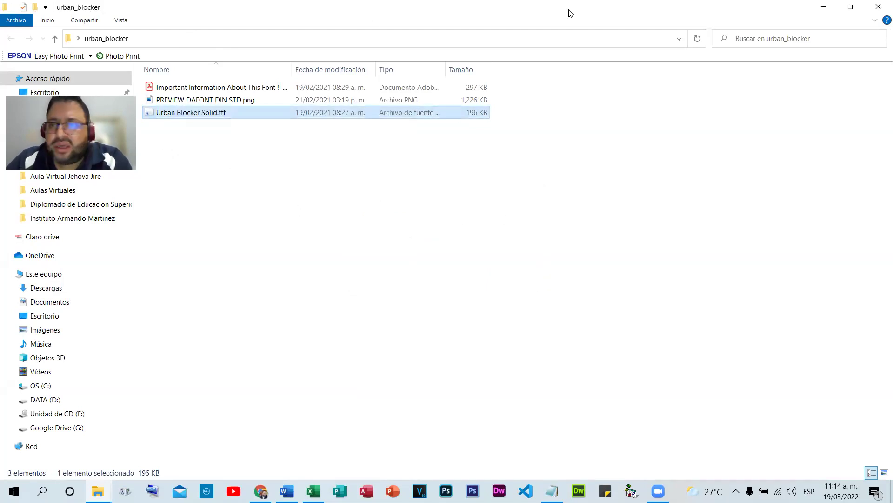
pyautogui.click(824, 6)
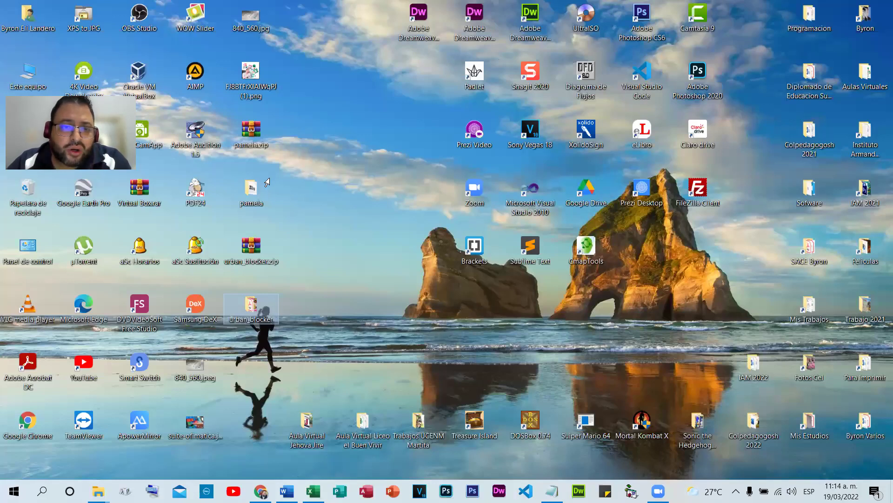
pyautogui.hotkey('alt', 'Tab')
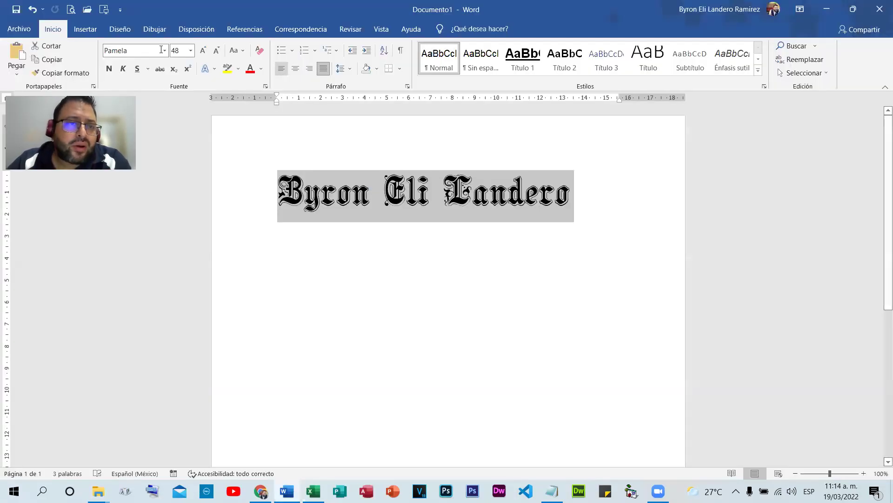
pyautogui.click(165, 50)
pyautogui.scroll(-2, 263, 103)
pyautogui.moveTo(262, 102); pyautogui.dragTo(259, 370)
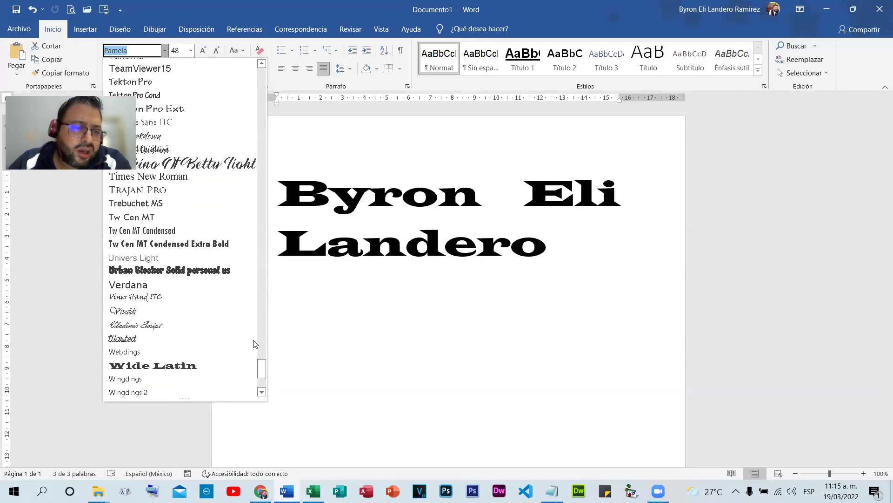
pyautogui.click(134, 271)
pyautogui.click(250, 68)
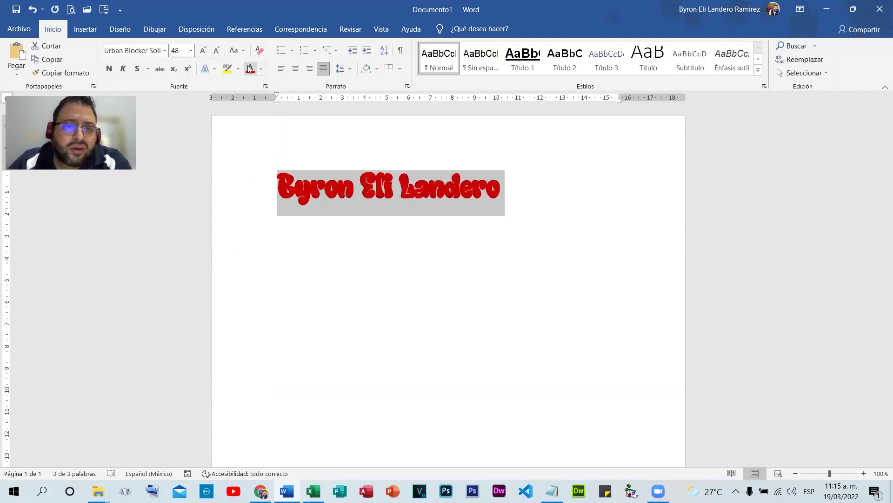
pyautogui.click(205, 52)
pyautogui.click(205, 51)
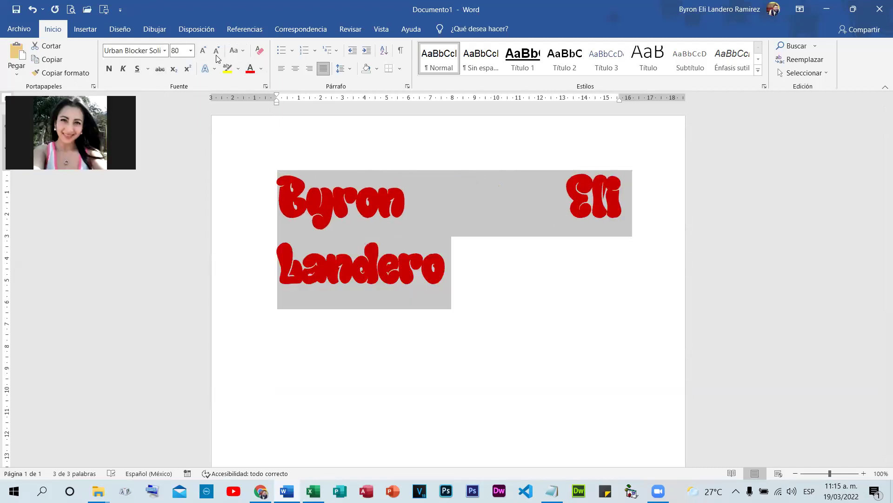
pyautogui.click(215, 54)
pyautogui.click(409, 261)
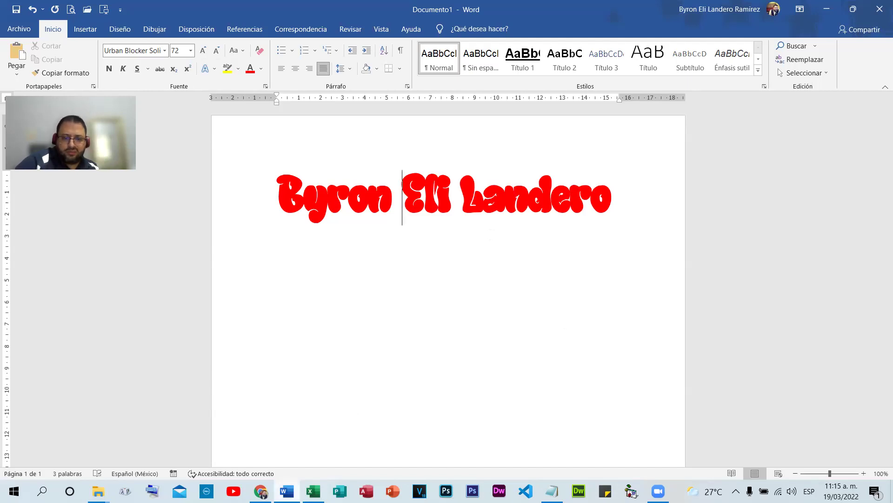
pyautogui.moveTo(260, 491)
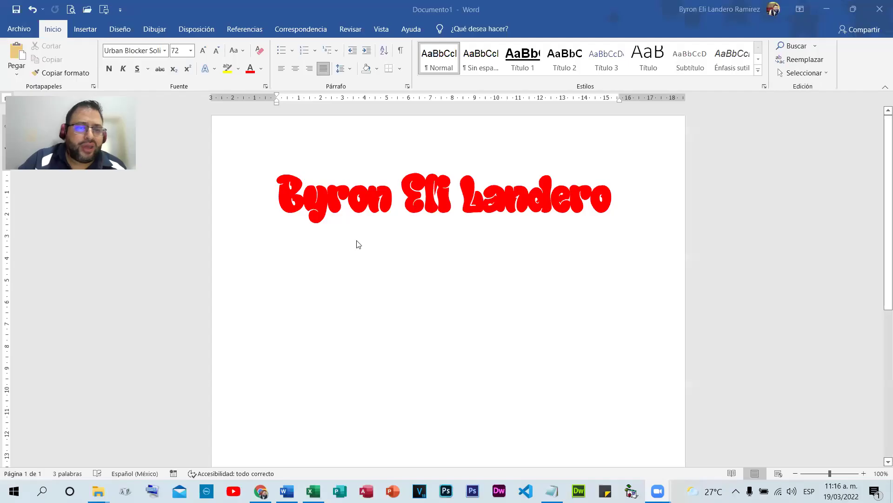
# Step: Minimise Word and use Windows search for 'fuentes', then 'font', to reach Control Panel
pyautogui.click(832, 4)
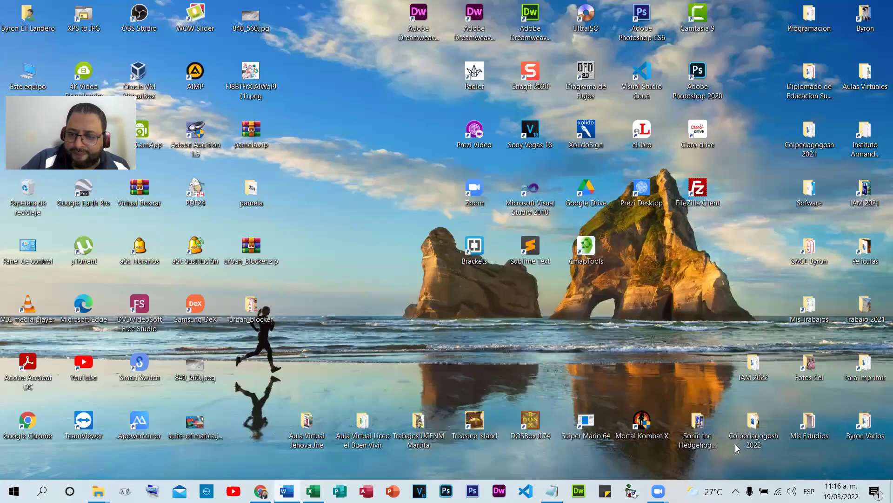
pyautogui.click(48, 486)
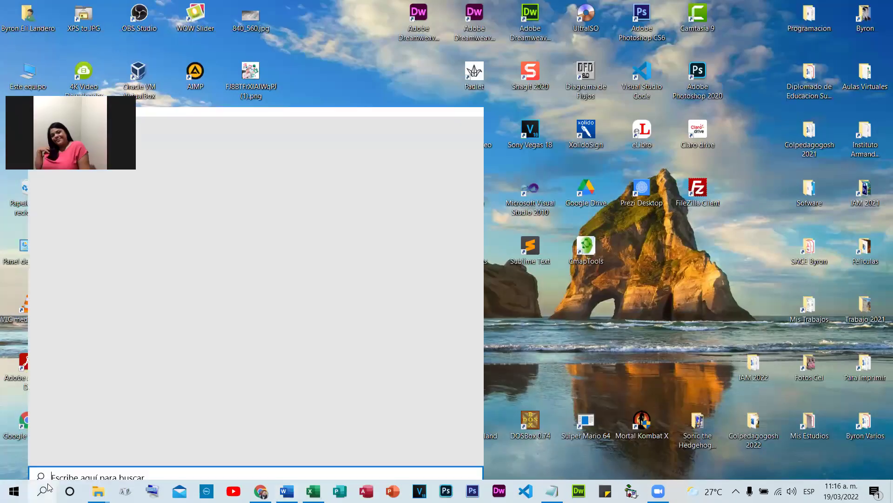
pyautogui.write('fuentes')
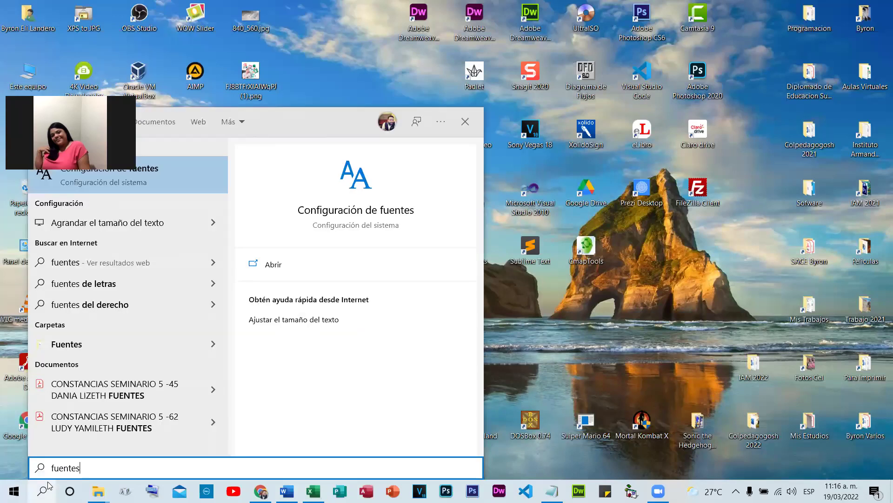
pyautogui.click(56, 349)
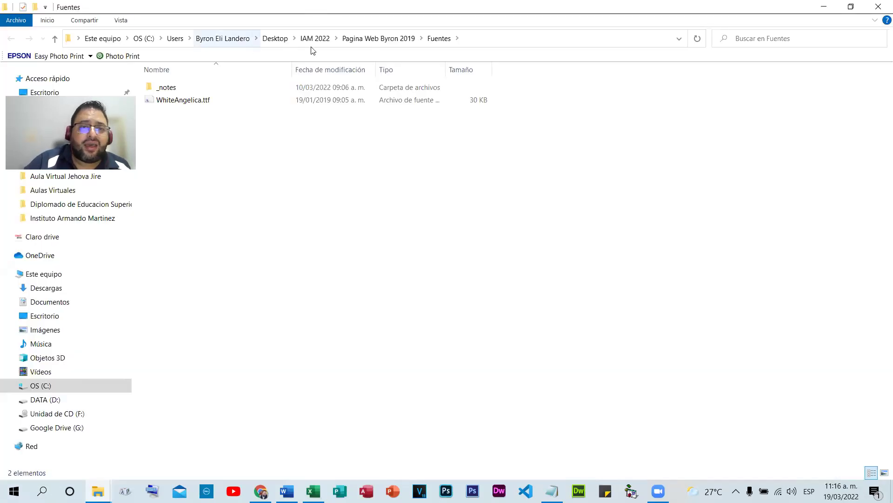
pyautogui.click(879, 7)
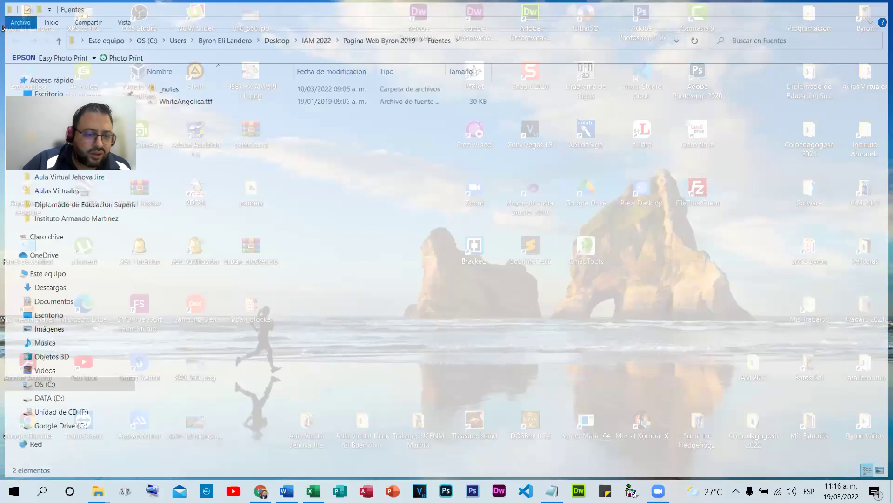
pyautogui.press('super+c')
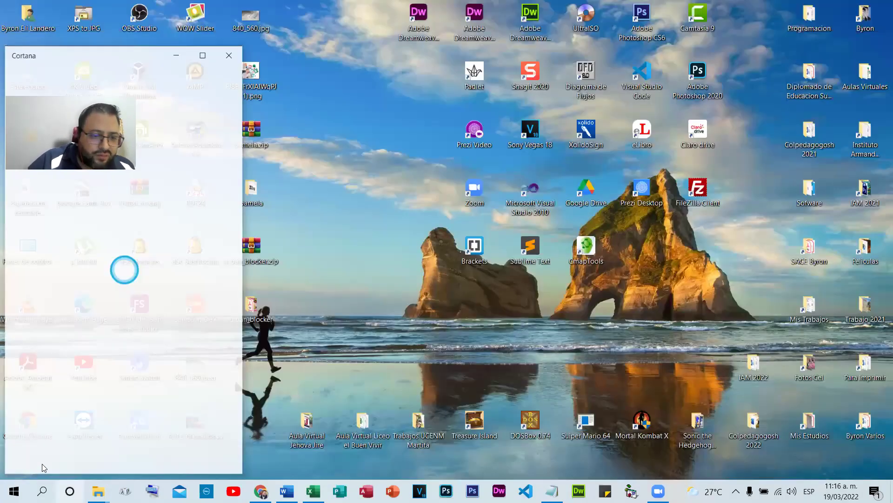
pyautogui.click(42, 491)
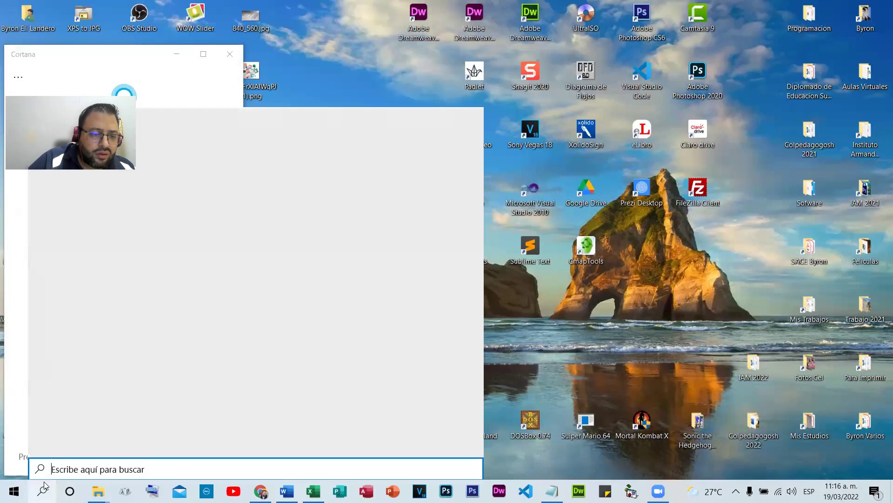
pyautogui.write('ont')
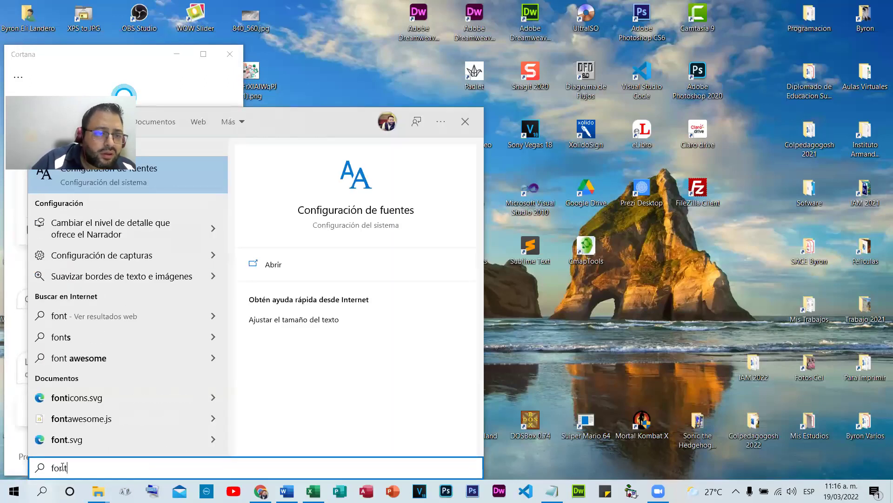
pyautogui.click(153, 179)
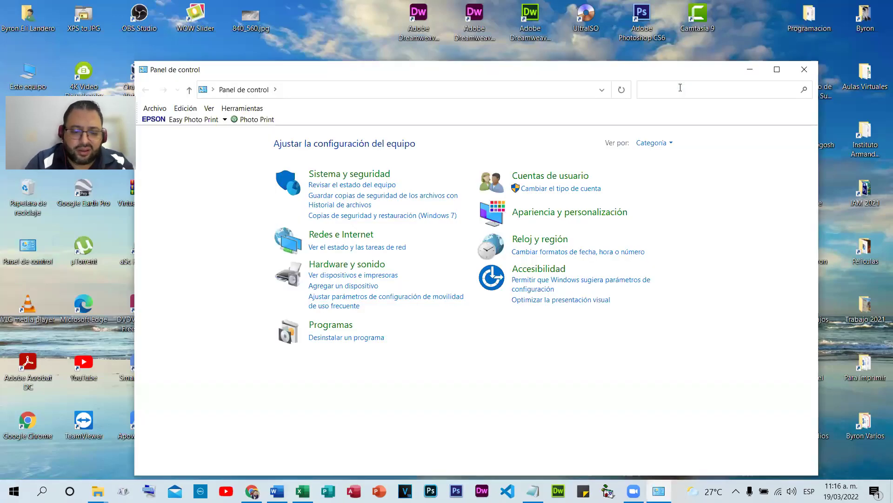
# Step: Search Control Panel for 'fuente', open the Fuentes folder, and preview Arial and Calibri
pyautogui.write('fune')
pyautogui.press('BackSpace')
pyautogui.write('ente')
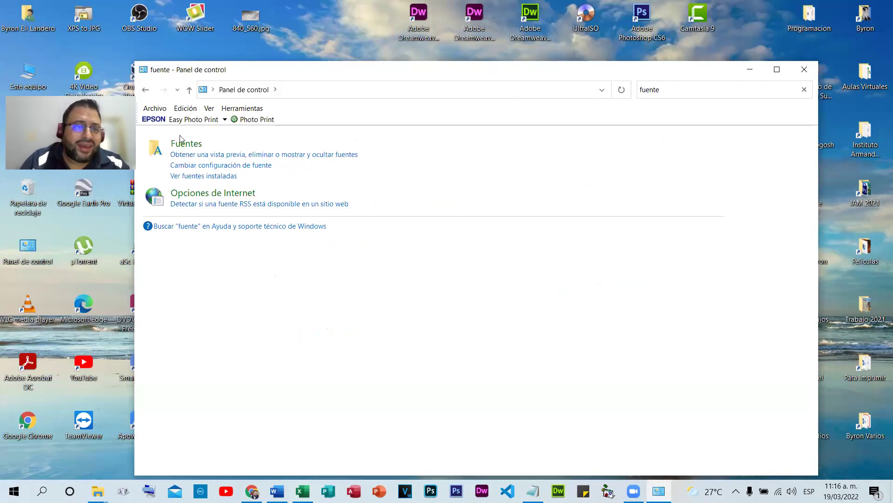
pyautogui.click(186, 145)
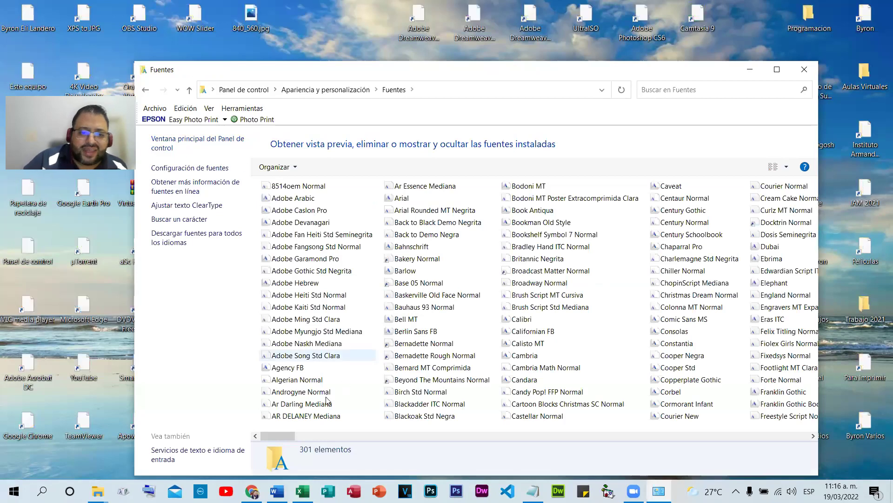
pyautogui.moveTo(273, 440); pyautogui.dragTo(730, 456)
pyautogui.click(268, 440)
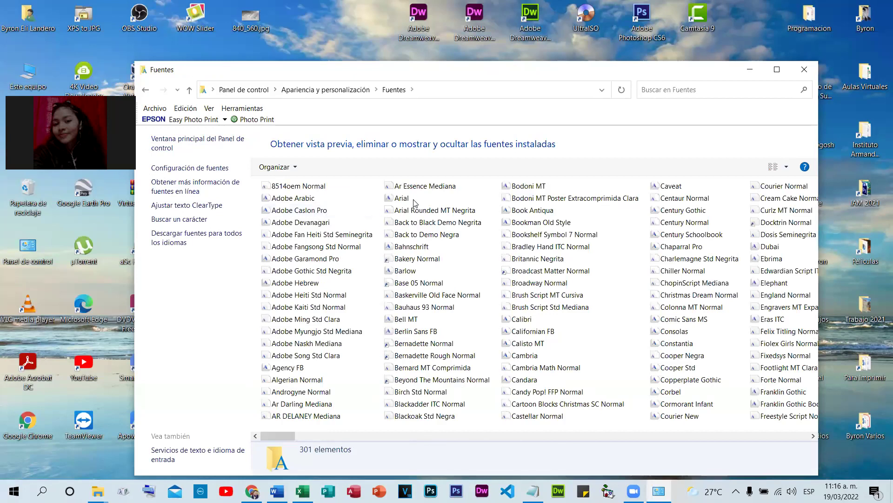
pyautogui.click(410, 200)
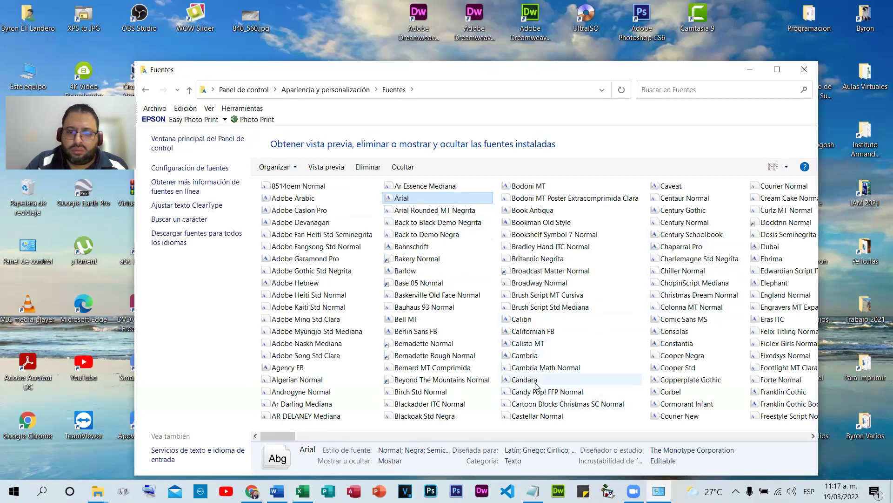
pyautogui.click(526, 321)
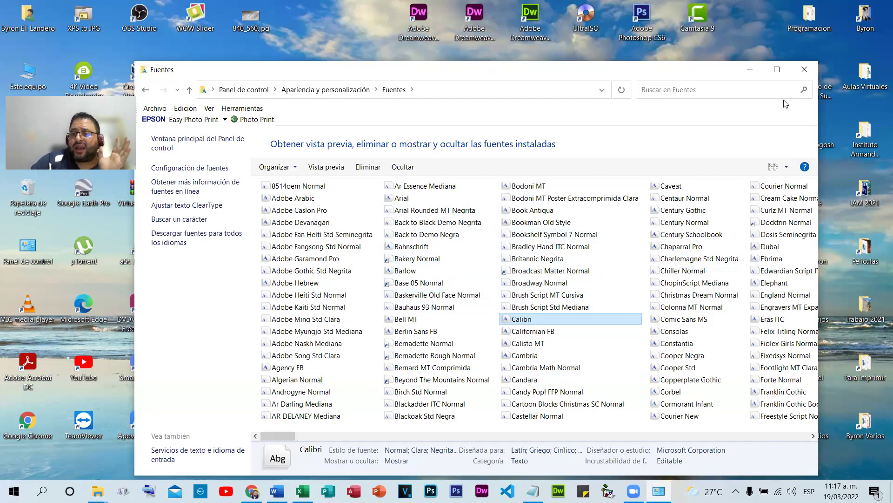
# Step: Close the Fonts window, return to DaFont, and browse the Holiday > San Valentín fonts
pyautogui.click(807, 68)
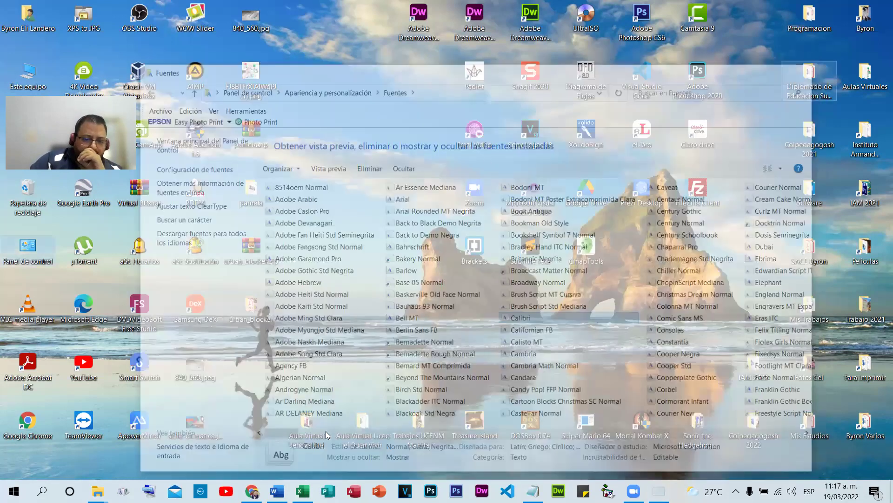
pyautogui.hotkey('alt', 'Tab')
pyautogui.scroll(10, 490, 243)
pyautogui.scroll(10, 606, 276)
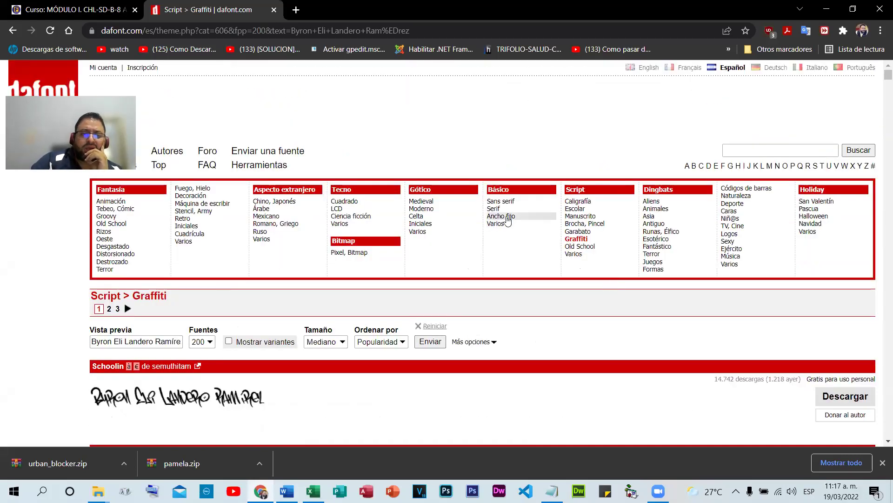
pyautogui.click(824, 203)
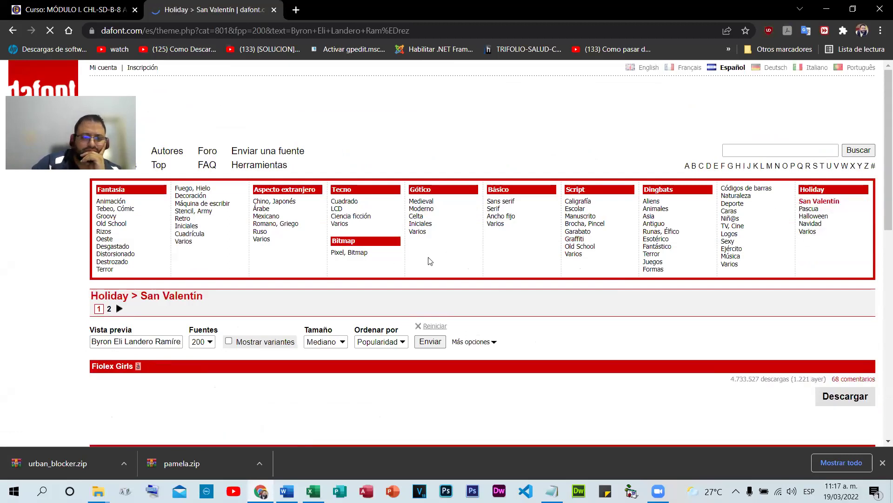
pyautogui.scroll(-2, 510, 275)
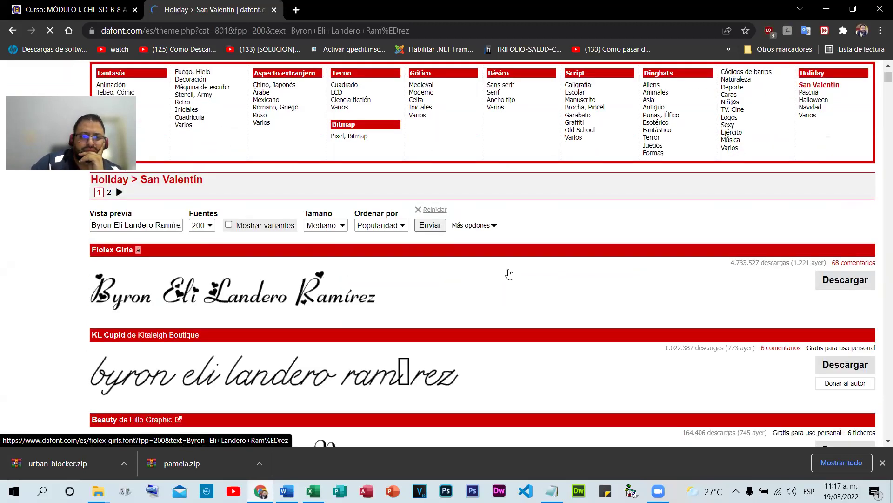
pyautogui.scroll(-8, 510, 274)
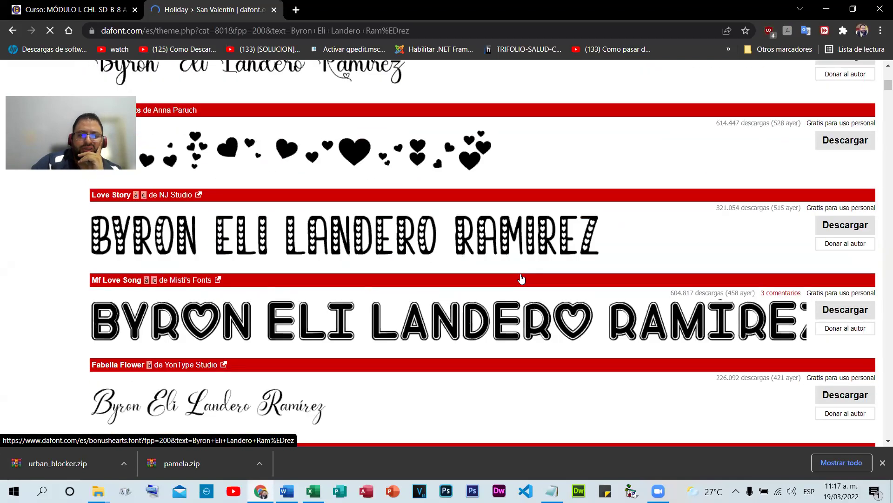
pyautogui.scroll(-5, 522, 284)
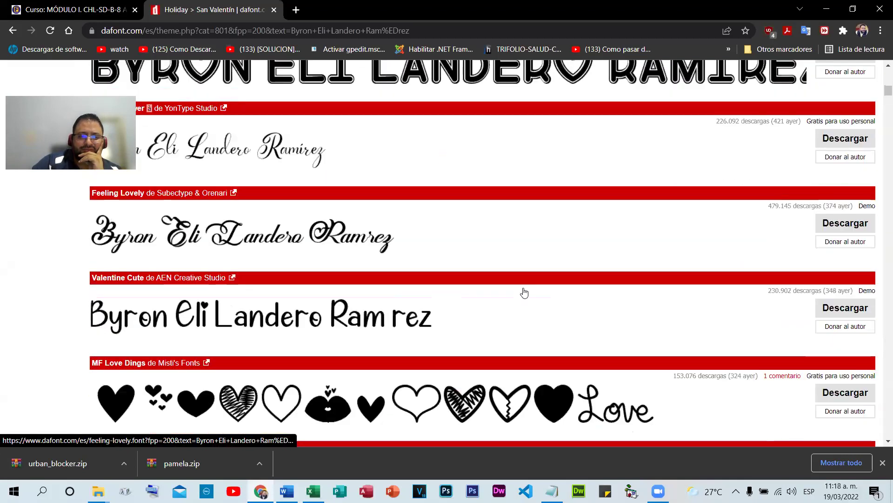
pyautogui.scroll(-3, 524, 292)
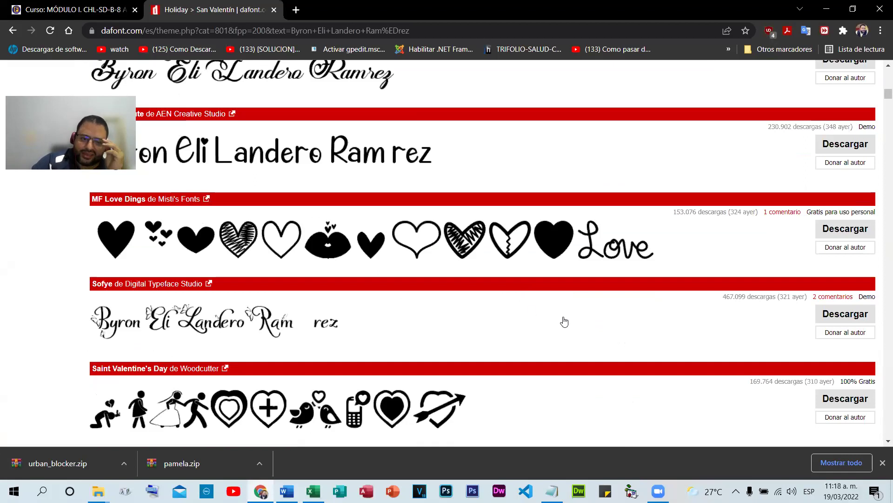
pyautogui.scroll(20, 564, 321)
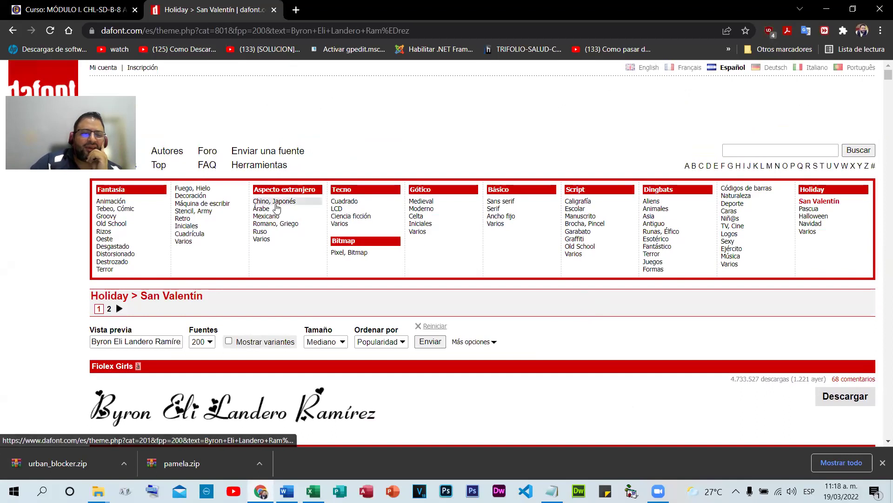
# Step: Open the Fantasía > Fuego, Hielo category and look over its previews of the name
pyautogui.click(194, 189)
pyautogui.scroll(-4, 465, 320)
pyautogui.scroll(-5, 481, 321)
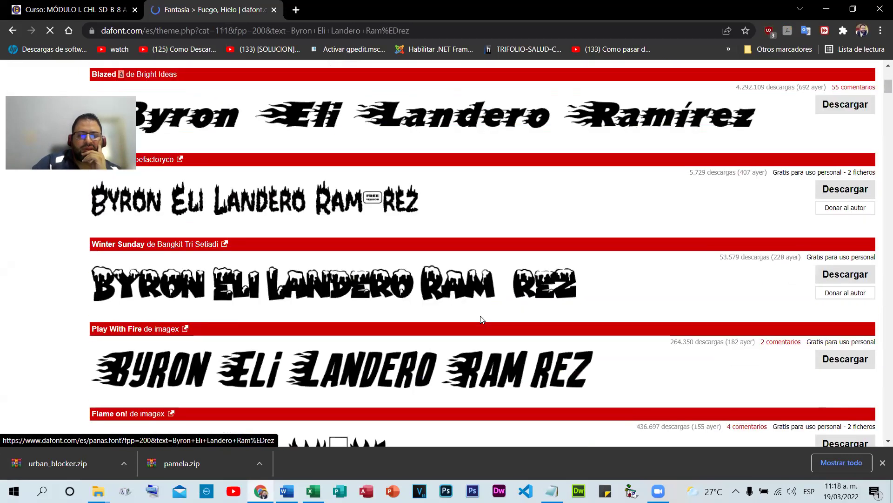
pyautogui.scroll(9, 472, 339)
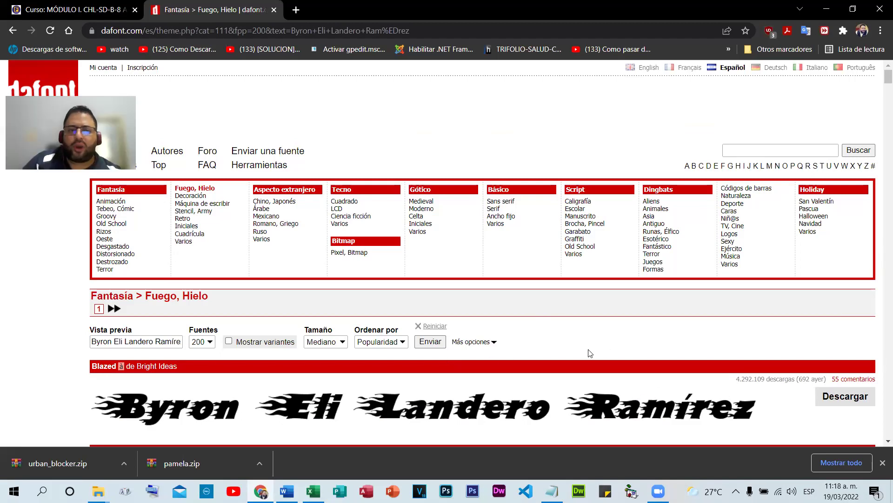
pyautogui.scroll(-8, 553, 354)
pyautogui.scroll(10, 553, 354)
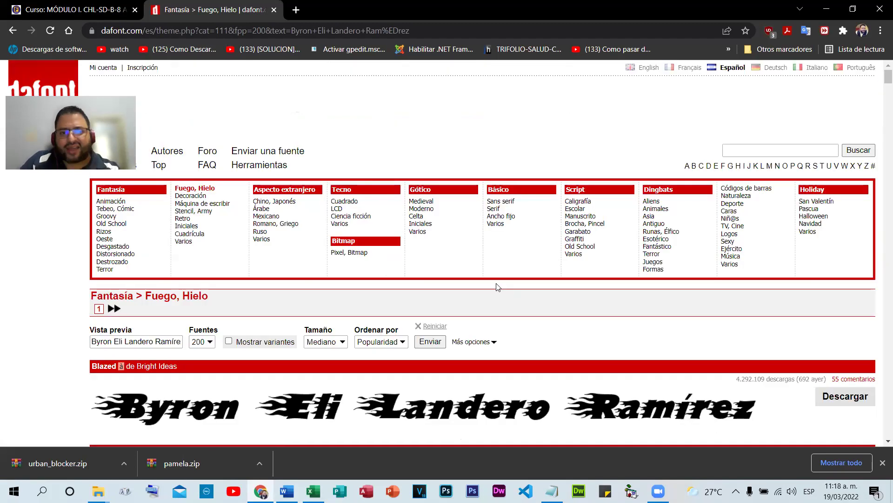
# Step: Search DaFont for 'disney' fonts and scroll through the results
pyautogui.click(784, 152)
pyautogui.write('disney')
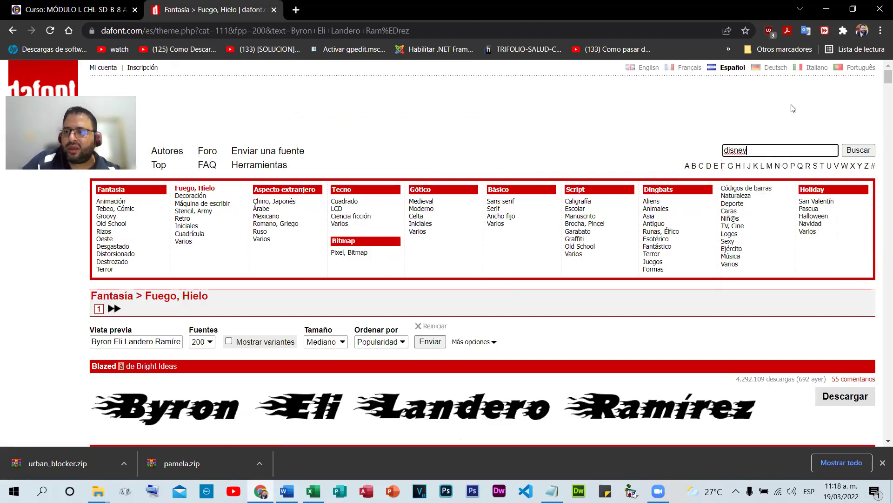
pyautogui.click(858, 150)
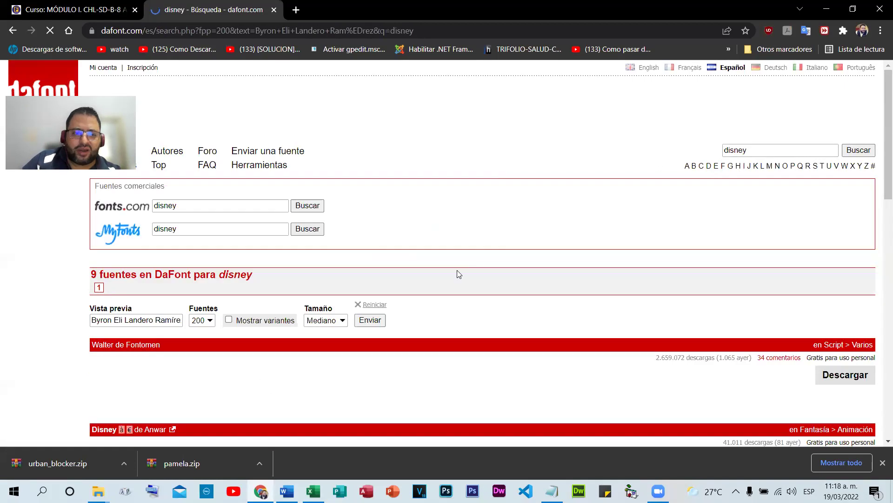
pyautogui.scroll(-5, 255, 255)
pyautogui.scroll(2, 303, 298)
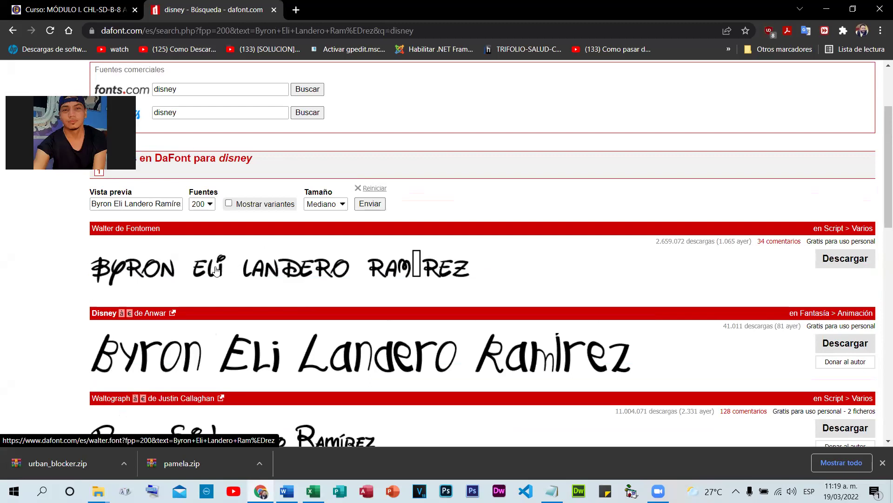
pyautogui.scroll(-4, 214, 266)
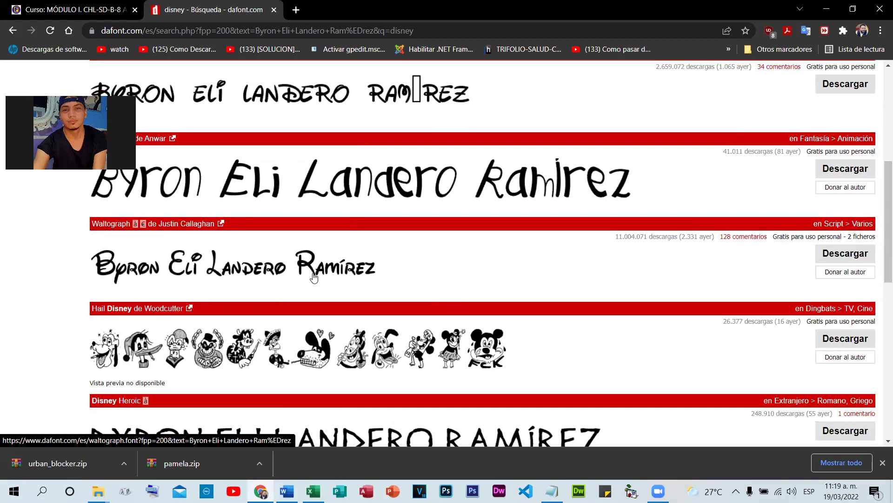
pyautogui.scroll(-1, 386, 301)
pyautogui.scroll(-1, 386, 301)
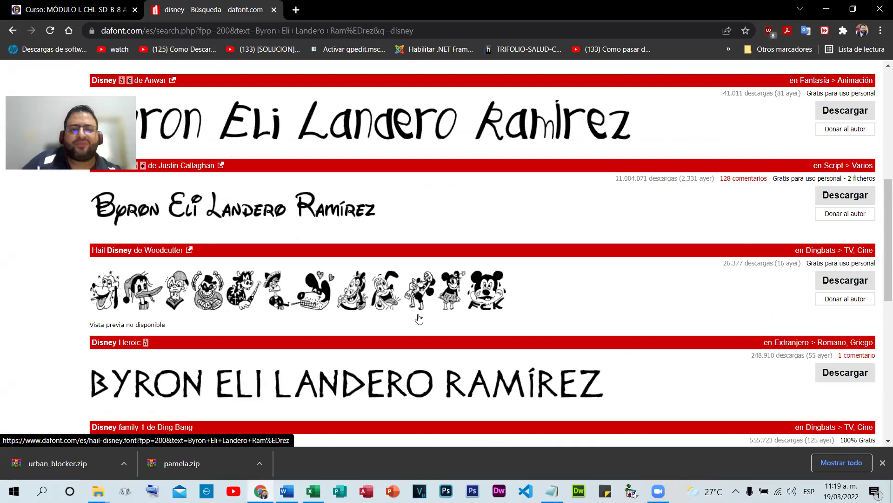
pyautogui.scroll(3, 424, 331)
pyautogui.scroll(2, 428, 341)
pyautogui.scroll(-1, 432, 330)
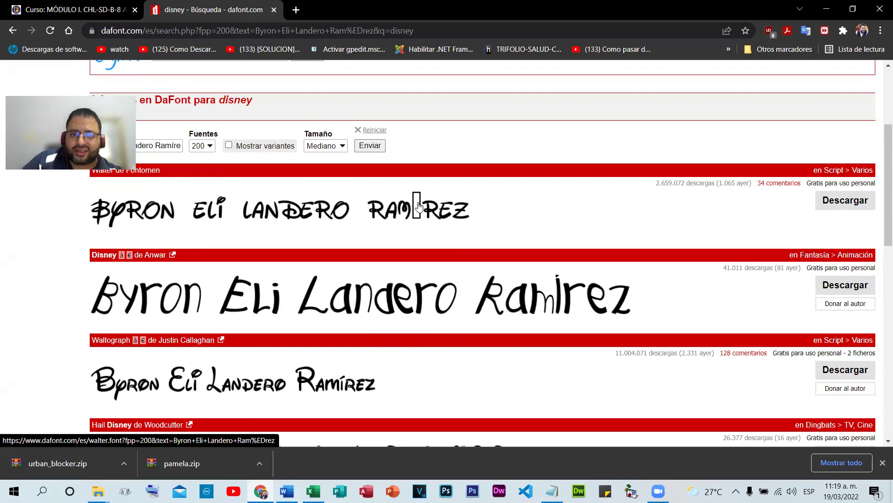
pyautogui.scroll(-1, 366, 266)
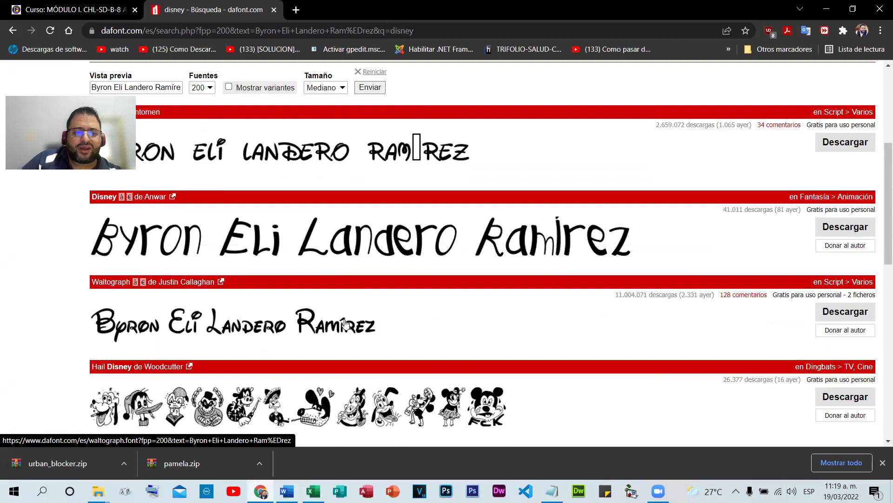
pyautogui.scroll(1, 147, 331)
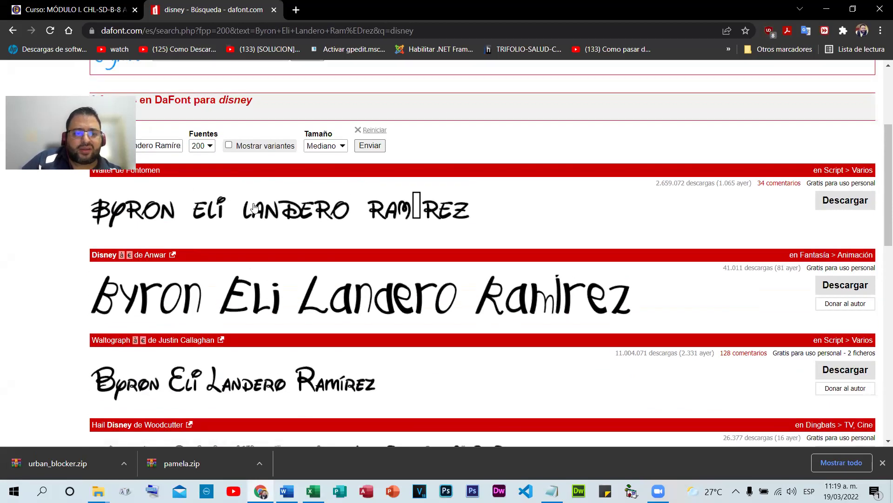
pyautogui.scroll(-5, 433, 285)
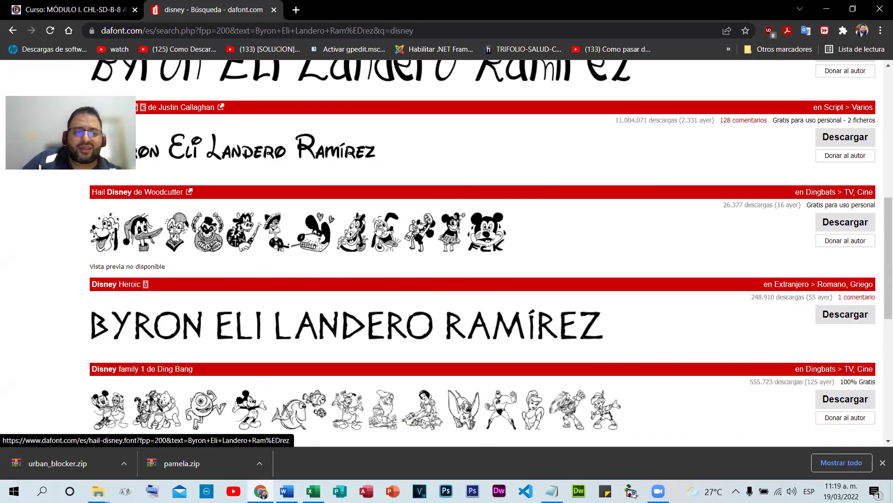
pyautogui.scroll(-2, 572, 237)
pyautogui.scroll(10, 568, 235)
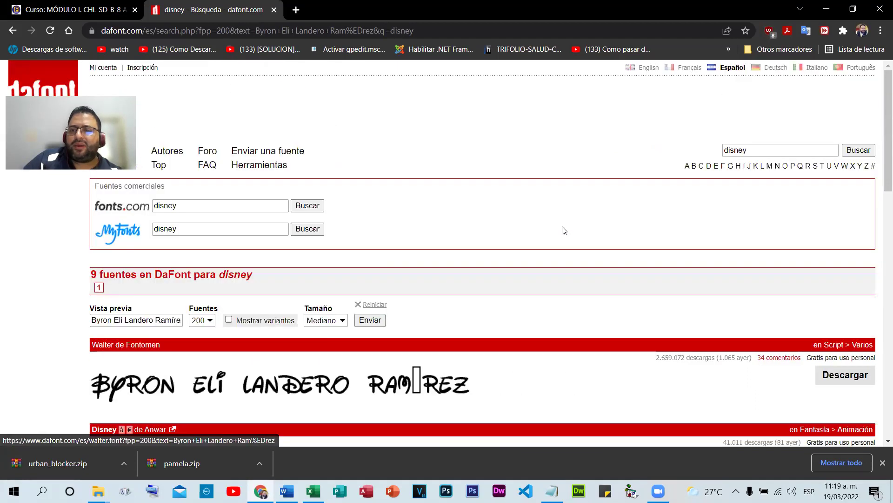
pyautogui.scroll(-5, 586, 223)
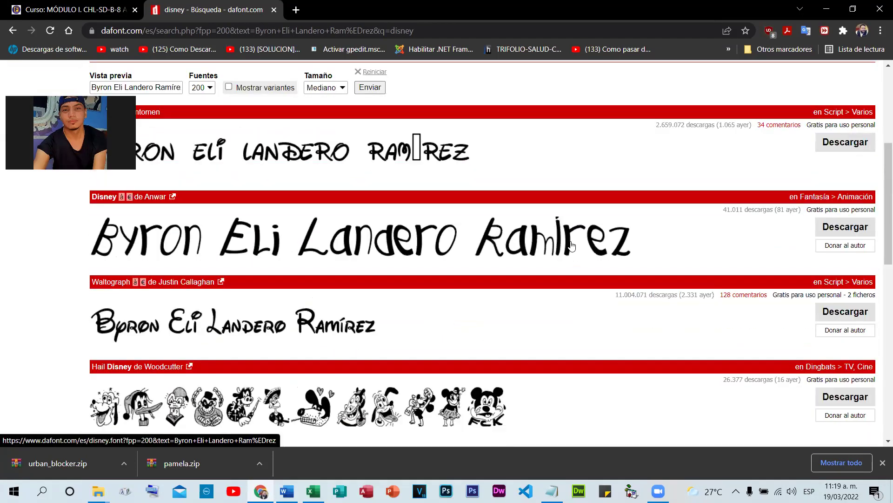
pyautogui.scroll(3, 575, 249)
pyautogui.scroll(-1, 531, 280)
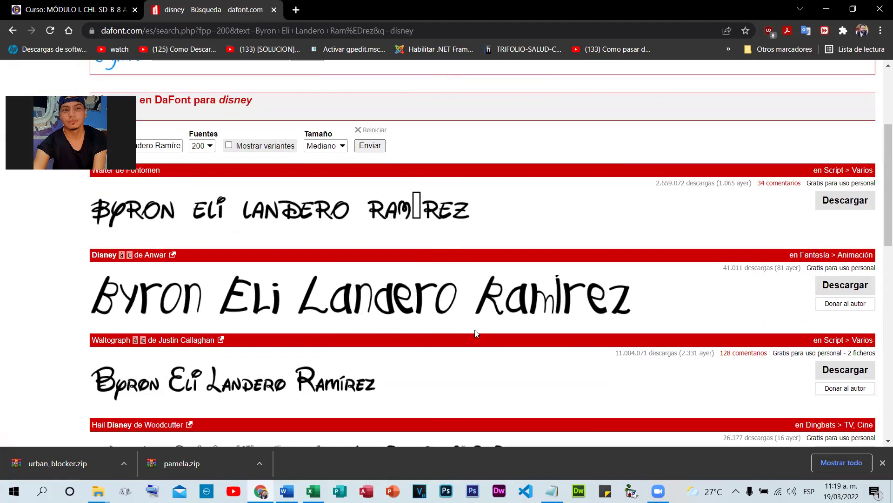
pyautogui.scroll(-1, 475, 316)
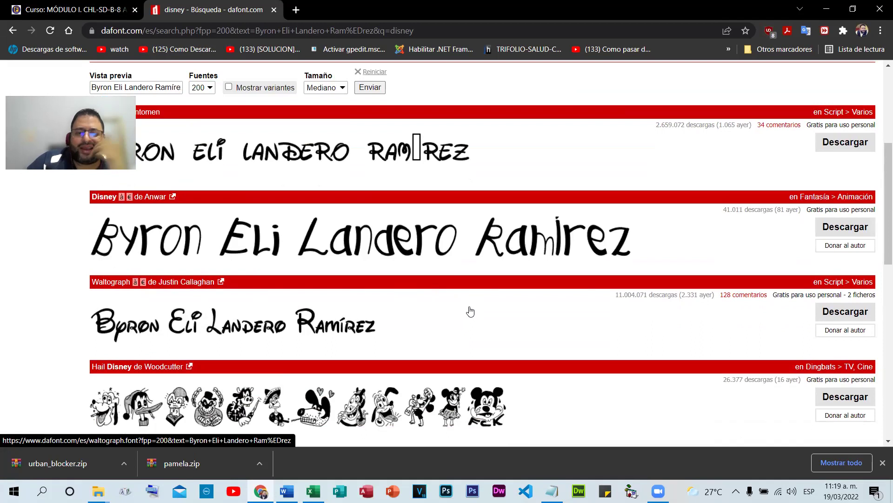
pyautogui.scroll(-5, 472, 312)
pyautogui.scroll(-1, 475, 313)
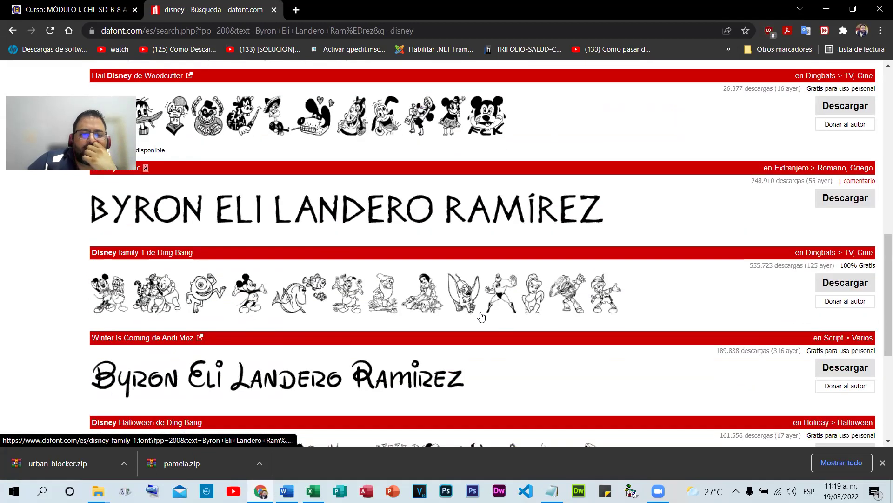
pyautogui.scroll(15, 482, 317)
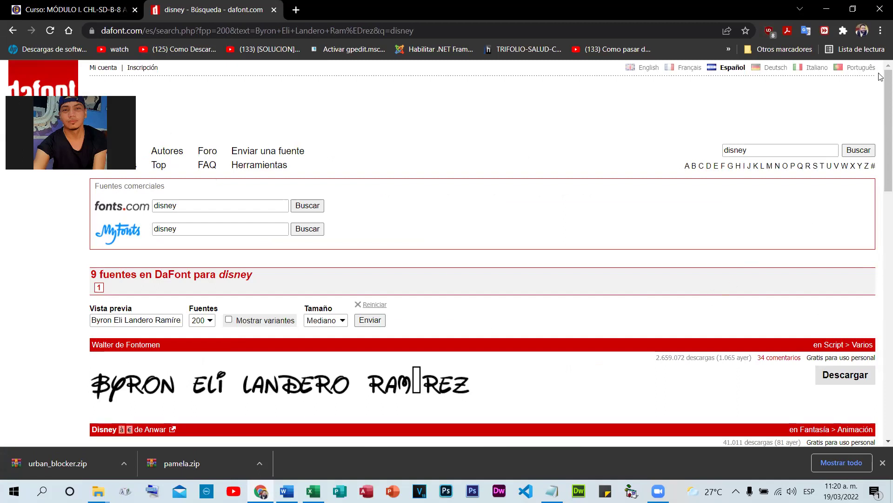
# Step: Replace the search term with 'coca cola' and run the search
pyautogui.doubleClick(772, 150)
pyautogui.write('coca c0')
pyautogui.press('BackSpace')
pyautogui.write('ola')
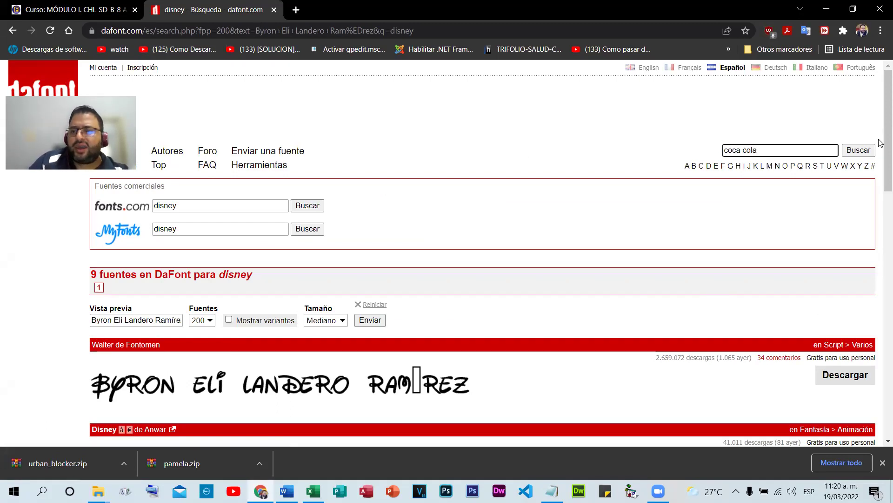
pyautogui.click(859, 150)
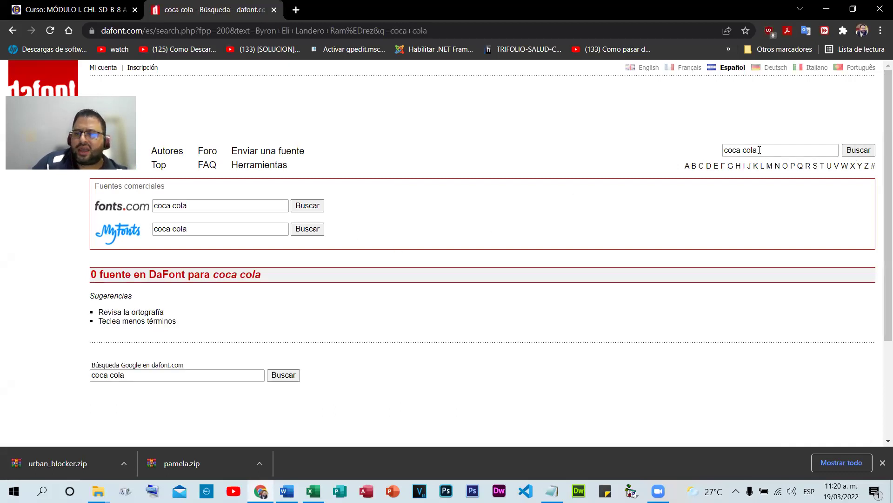
# Step: Shorten the search to 'coca' and browse its 3 results
pyautogui.moveTo(759, 150); pyautogui.dragTo(741, 150)
pyautogui.press('BackSpace')
pyautogui.write('4')
pyautogui.press('BackSpace')
pyautogui.press('Return')
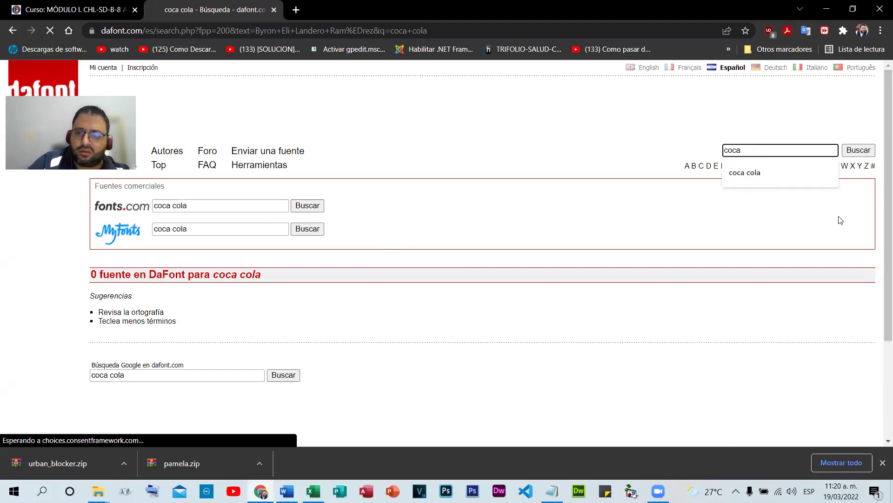
pyautogui.scroll(-2, 723, 218)
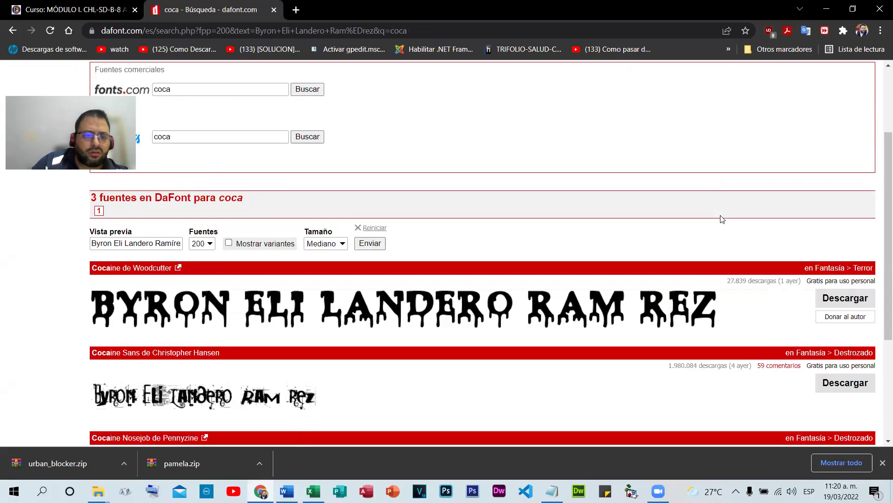
pyautogui.scroll(-4, 723, 219)
pyautogui.scroll(6, 723, 219)
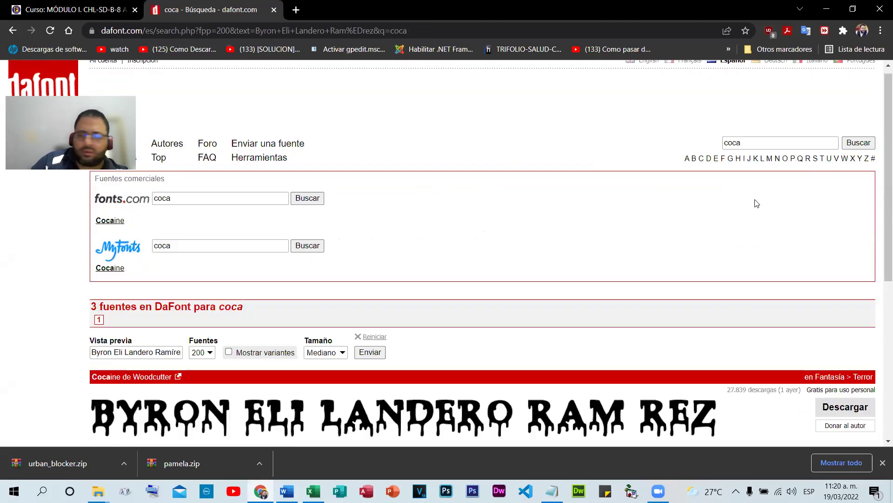
# Step: Search for 'coke', then 'coke cola', which finds 0 fonts
pyautogui.moveTo(763, 150); pyautogui.dragTo(686, 153)
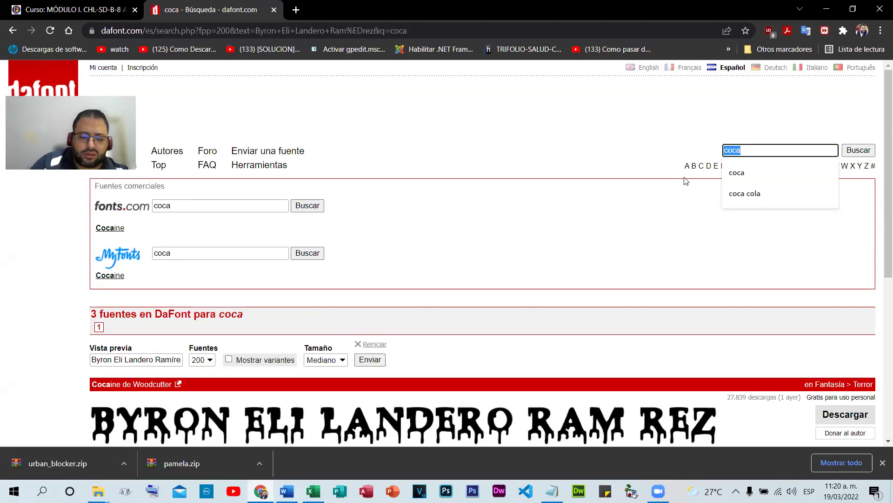
pyautogui.write('coke')
pyautogui.click(853, 154)
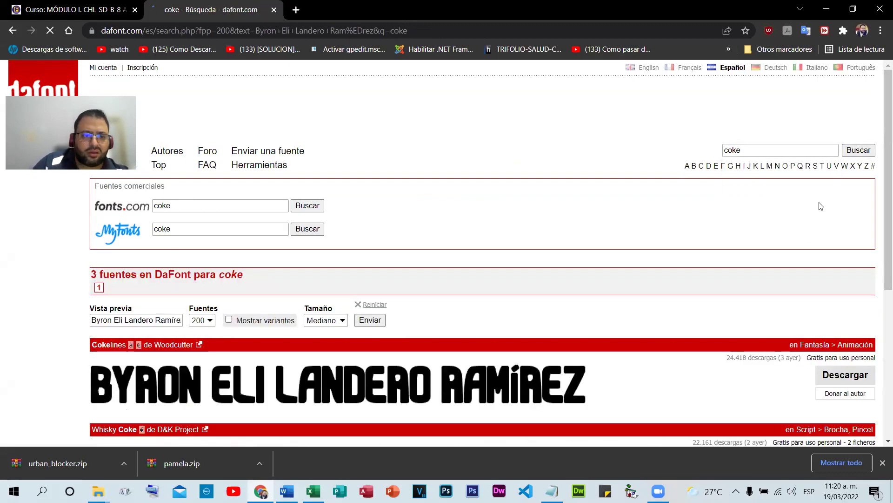
pyautogui.scroll(-3, 819, 205)
pyautogui.scroll(-3, 822, 212)
pyautogui.scroll(5, 821, 211)
pyautogui.click(786, 152)
pyautogui.write('cola')
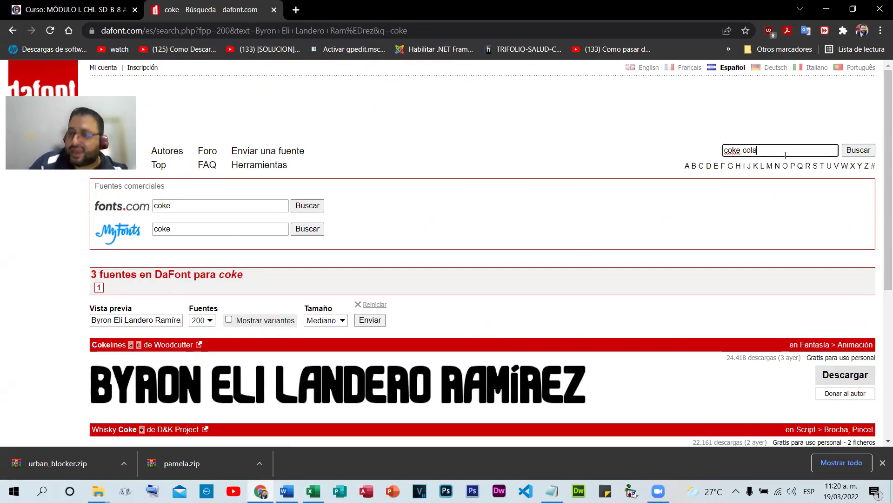
pyautogui.click(862, 153)
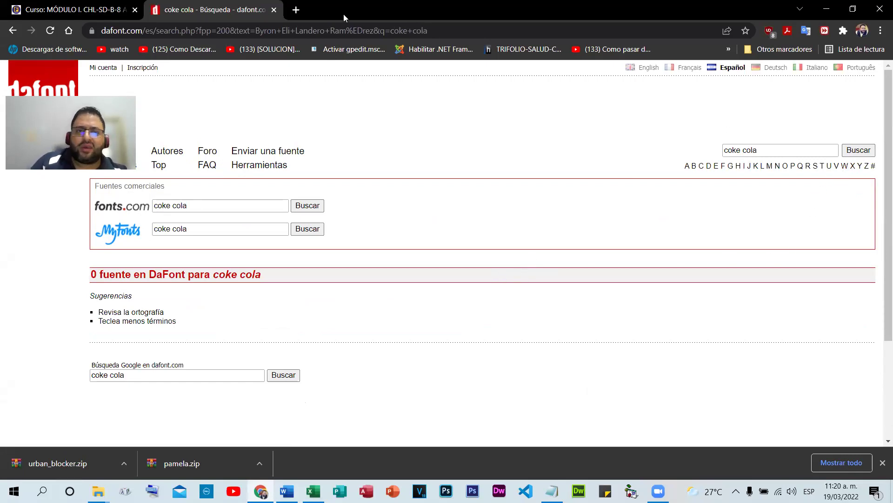
# Step: In a new tab, Google 'fuente de coca cola', fixing the 'cica' typo
pyautogui.click(296, 9)
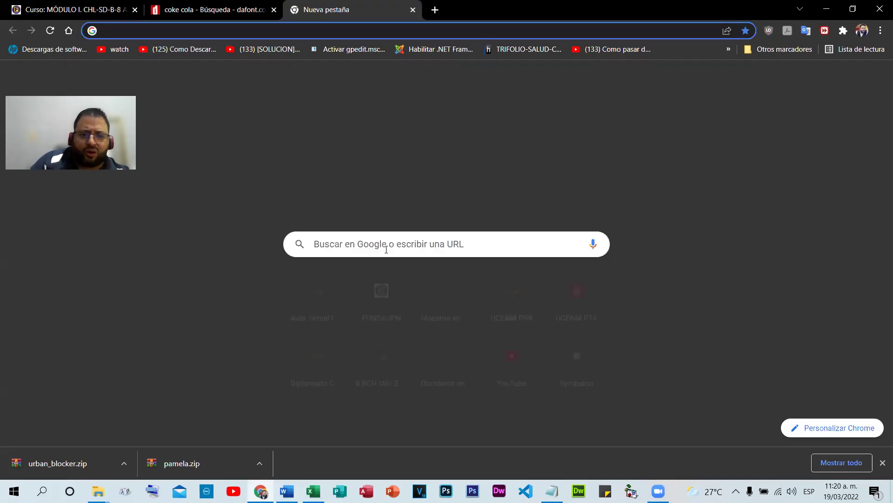
pyautogui.click(386, 250)
pyautogui.write('fuen')
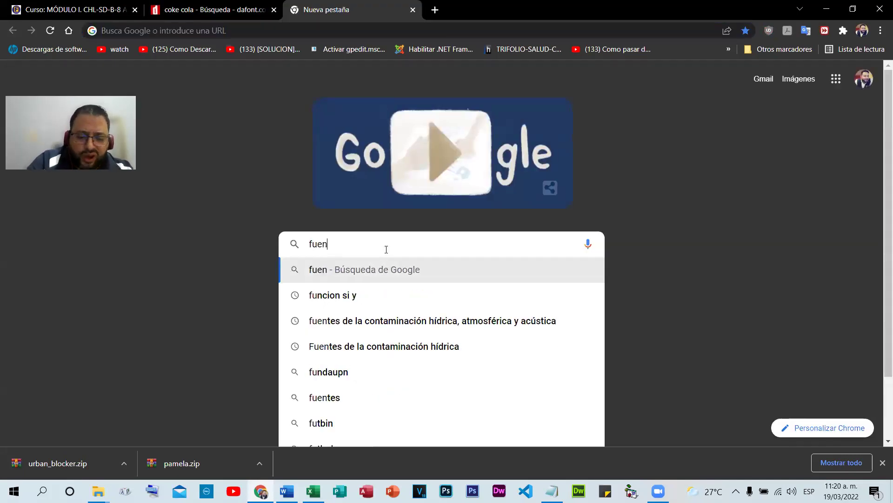
pyautogui.write('te de cica cola')
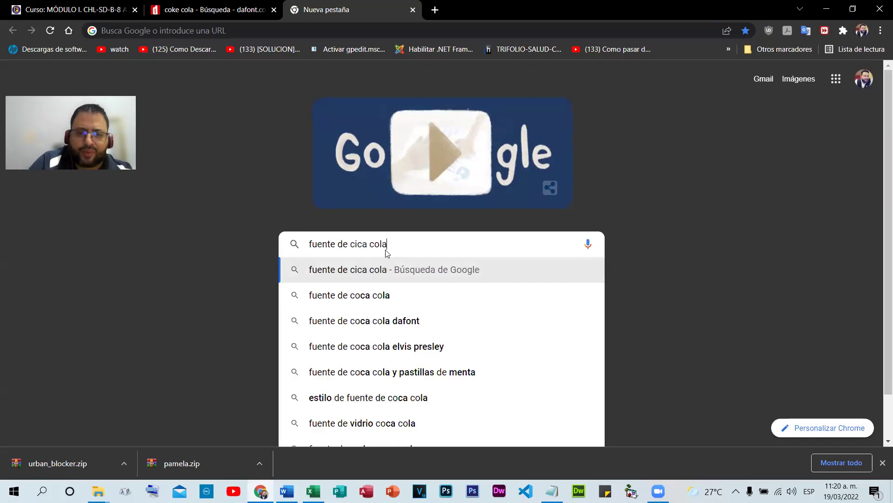
pyautogui.press('Return')
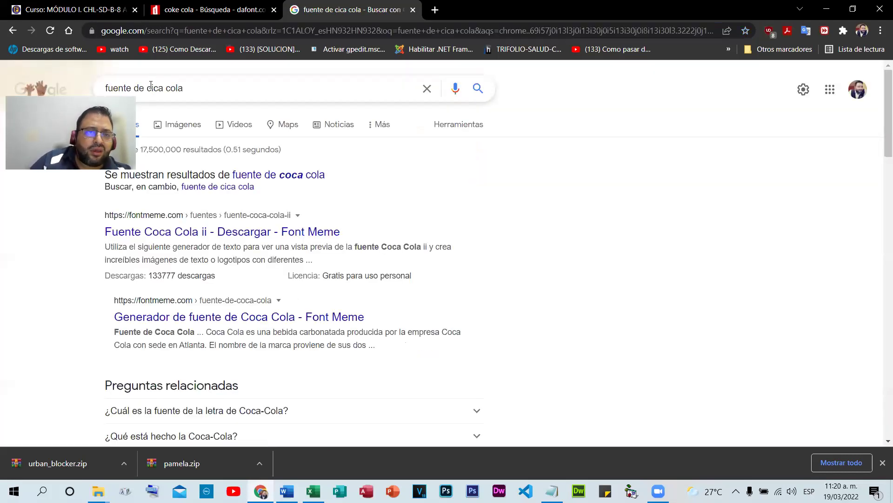
pyautogui.click(153, 88)
pyautogui.press('BackSpace')
pyautogui.write('o')
pyautogui.press('Return')
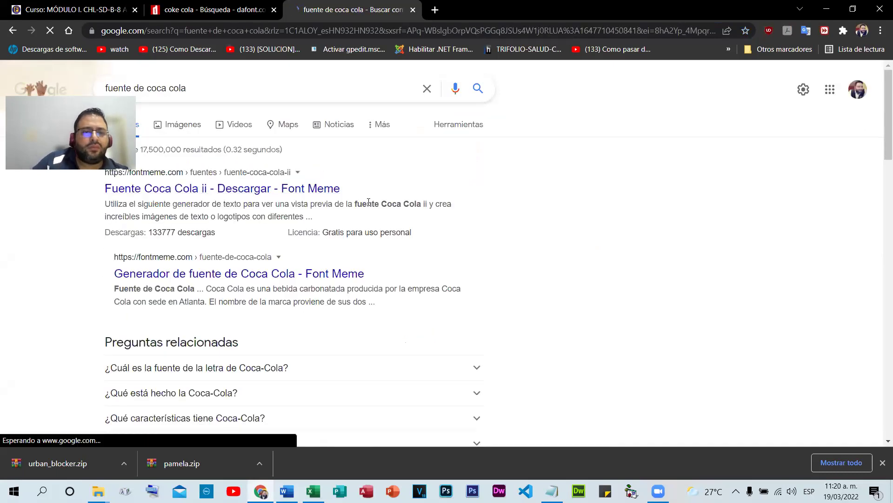
# Step: Open Font Meme's 'Fuente Coca Cola ii' page and start downloading coca-cola-ii.zip
pyautogui.click(208, 191)
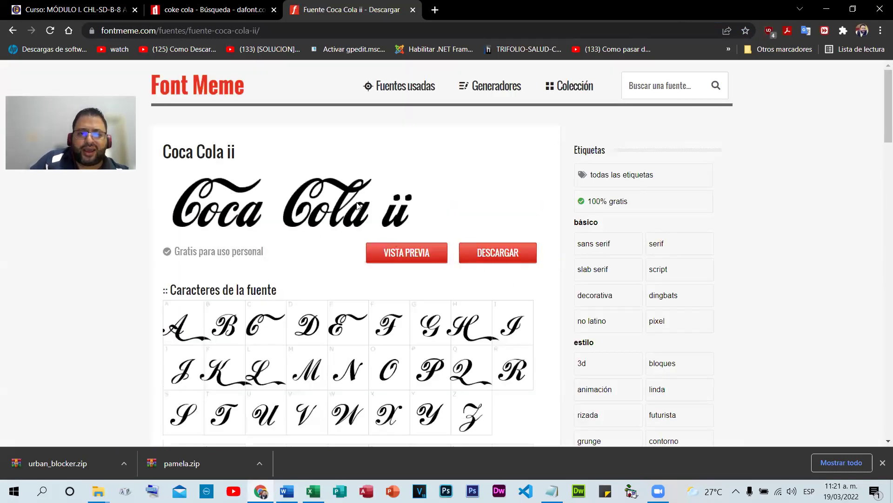
pyautogui.click(511, 259)
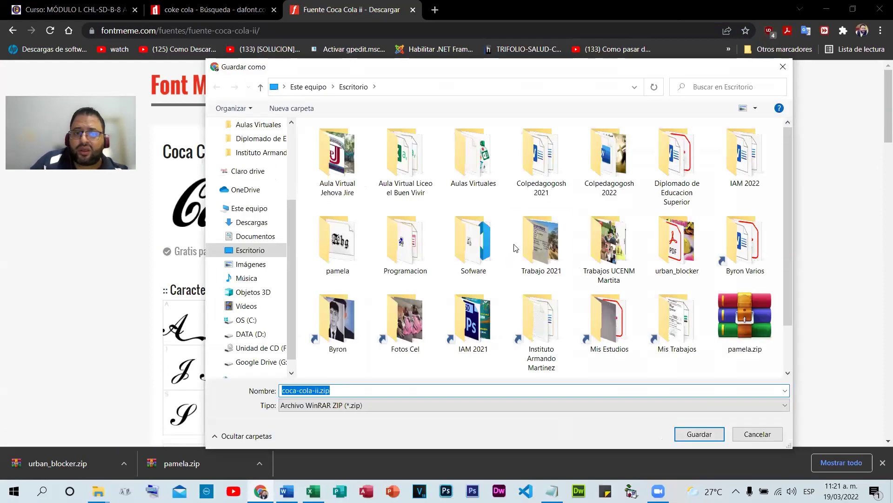
pyautogui.scroll(-1, 511, 258)
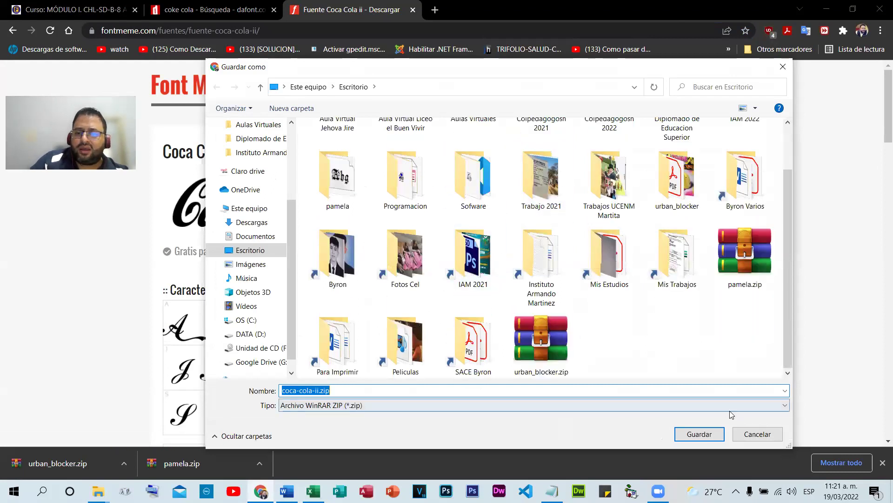
# Step: Save coca-cola-ii.zip to the Desktop and extract it into a coca-cola-ii folder
pyautogui.click(700, 433)
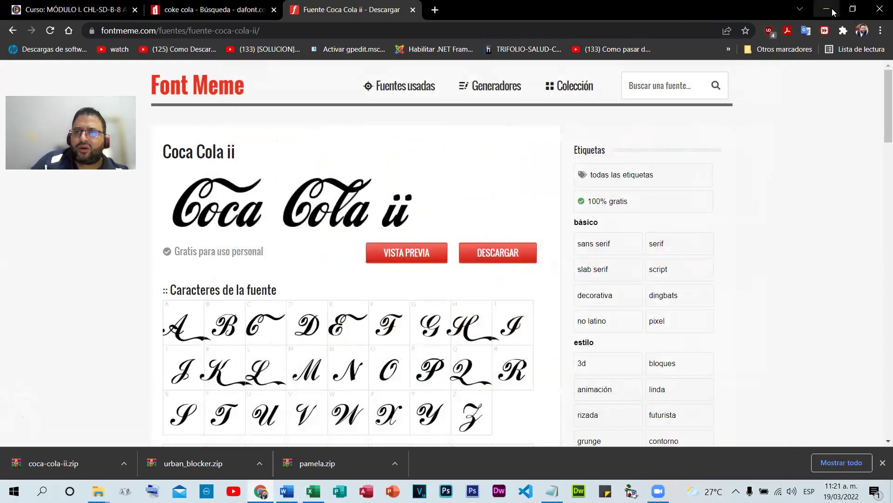
pyautogui.click(826, 9)
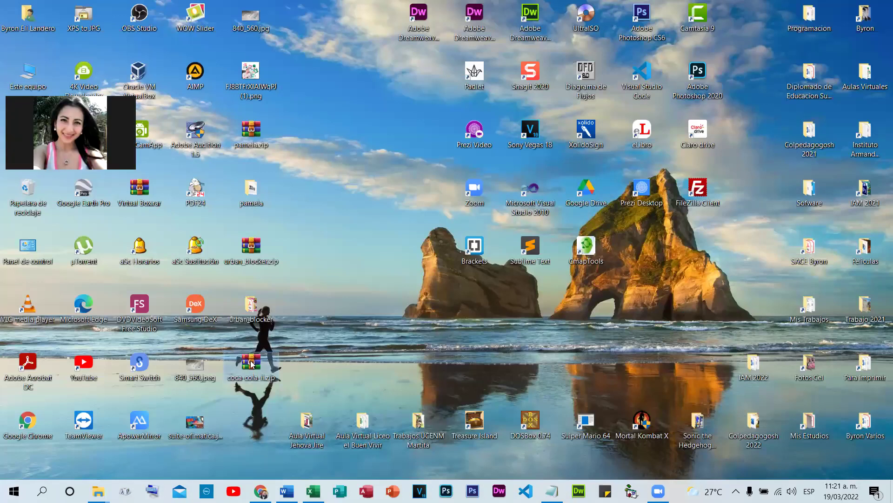
pyautogui.rightClick(251, 364)
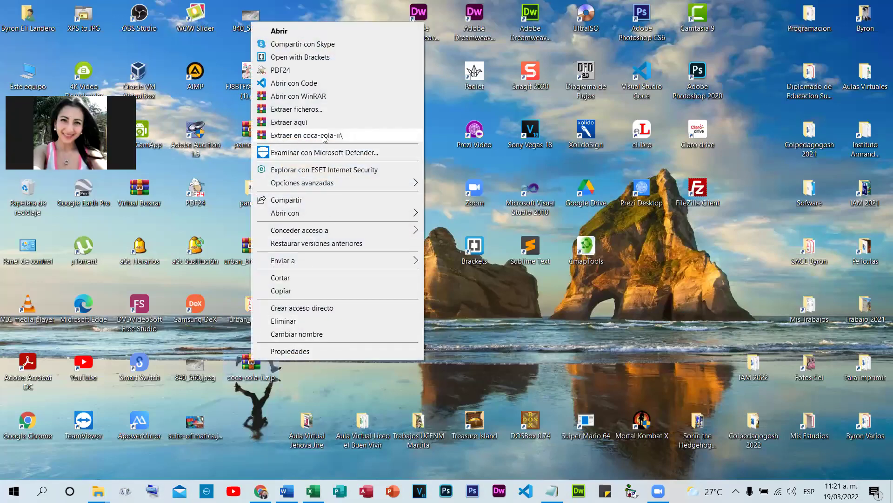
pyautogui.click(338, 136)
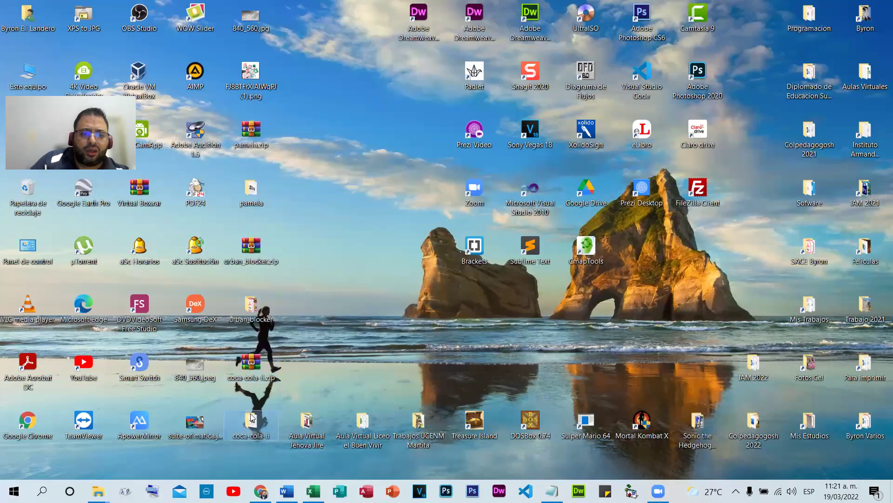
pyautogui.doubleClick(252, 417)
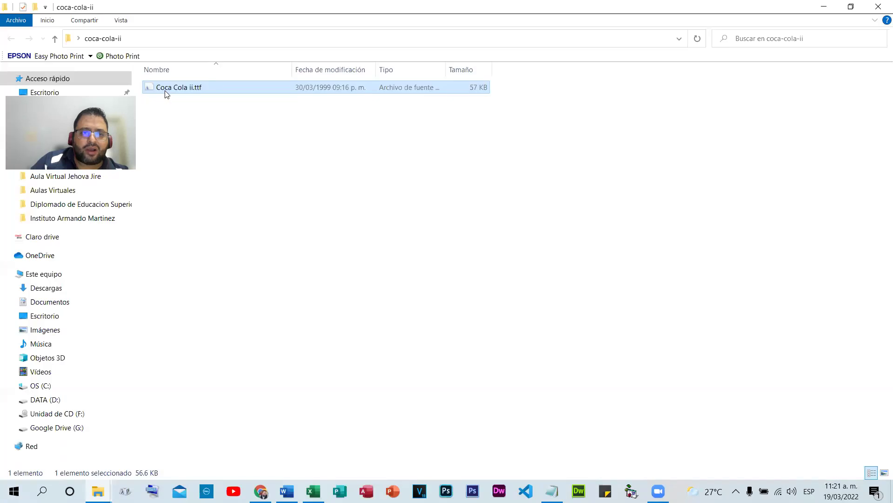
# Step: Install the Coca Cola ii.ttf font from the extracted folder and return to Word
pyautogui.rightClick(166, 91)
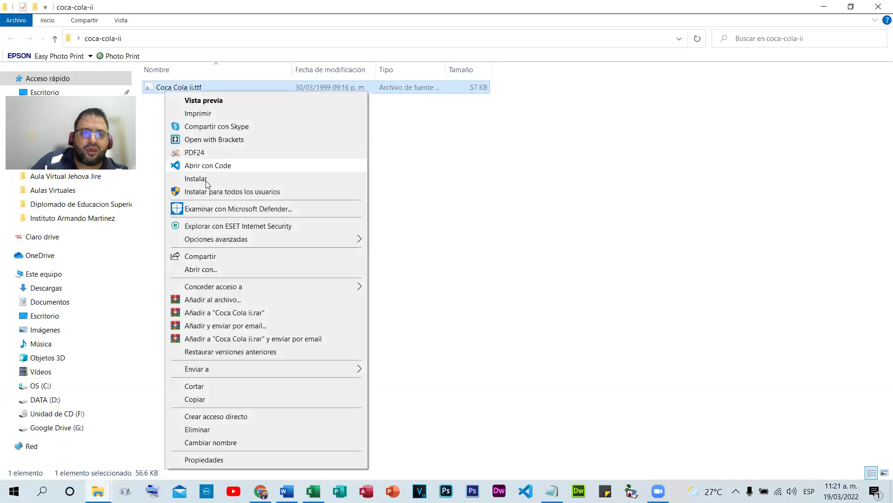
pyautogui.click(198, 178)
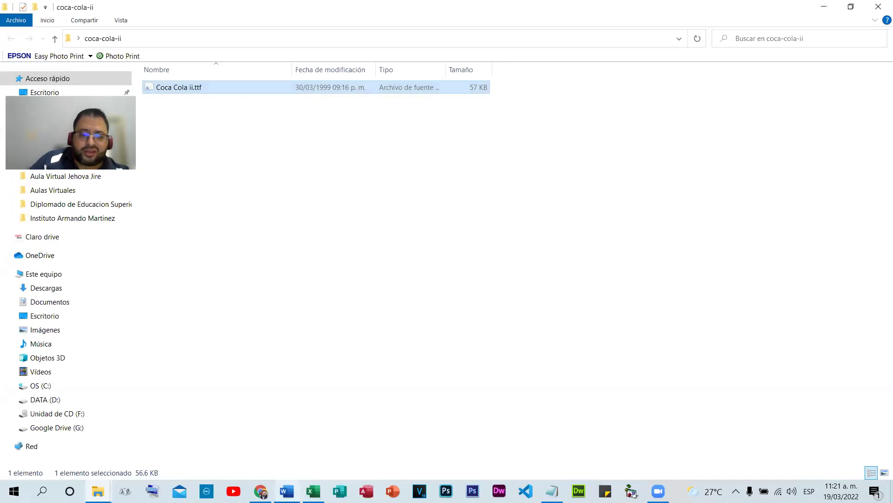
pyautogui.click(287, 490)
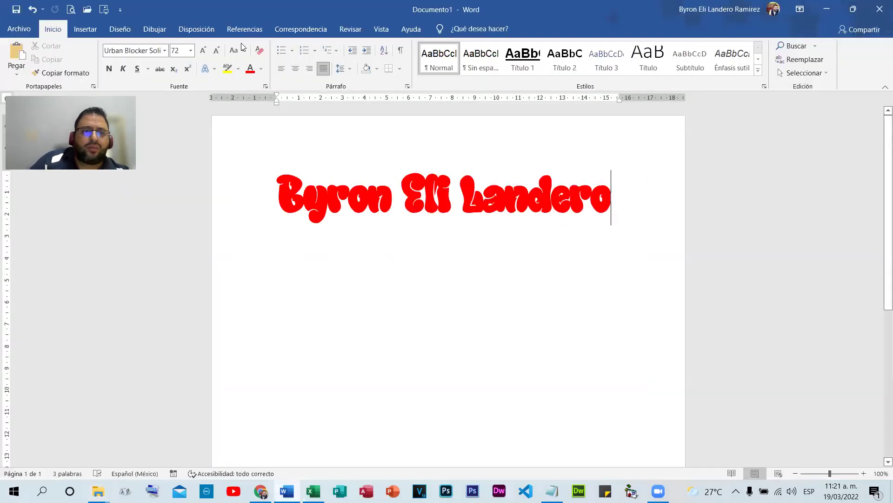
# Step: Set all the text to Automático (black) font colour and type the sample 'Goca Cola'
pyautogui.hotkey('ctrl', 'a')
pyautogui.click(261, 68)
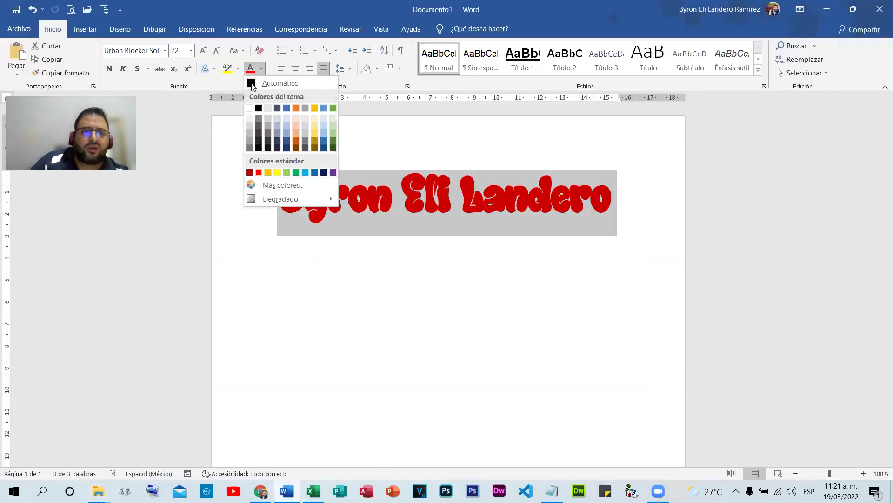
pyautogui.click(272, 81)
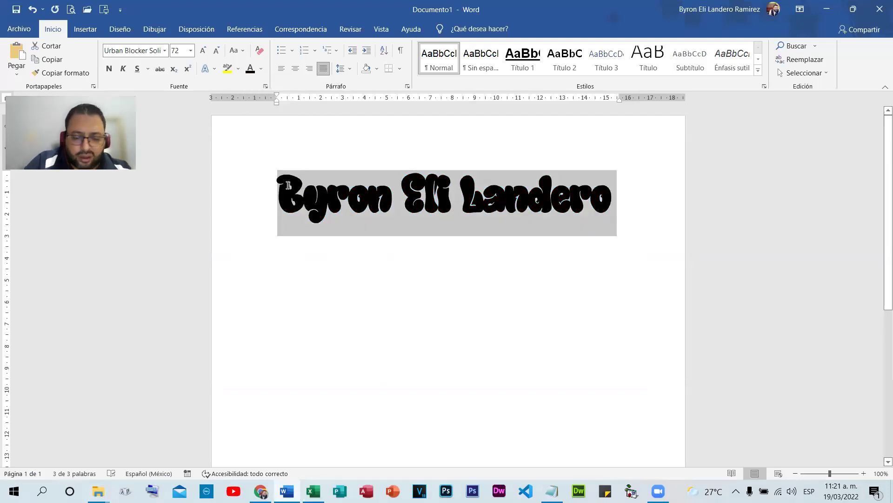
pyautogui.write('Goca Cola')
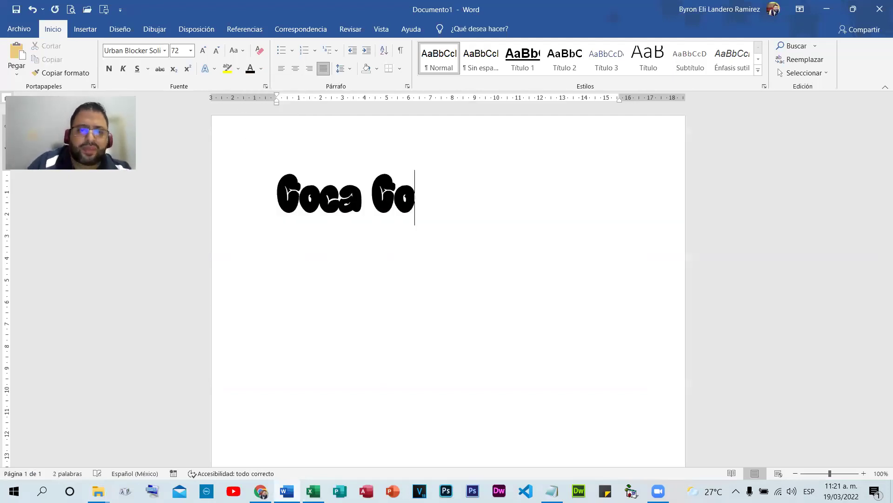
# Step: Apply the Coca Cola ii font to the sample line, then replace it with the user's full name
pyautogui.doubleClick(300, 194)
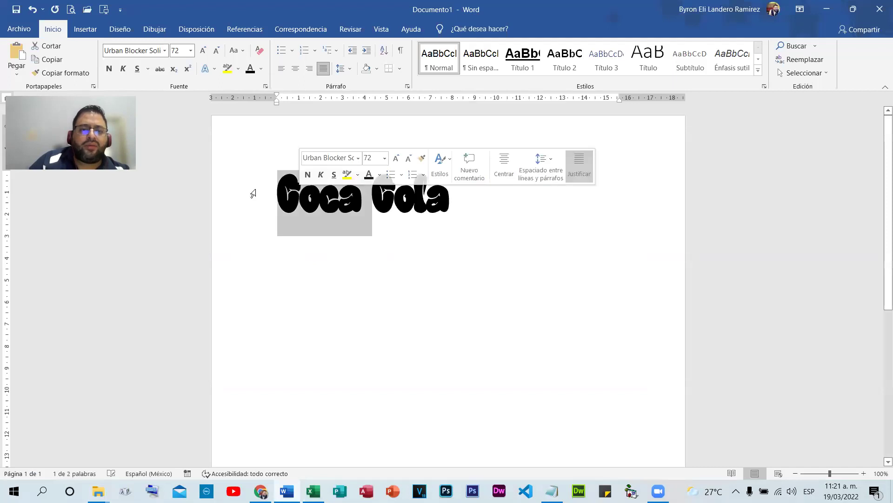
pyautogui.click(279, 185)
pyautogui.moveTo(280, 184); pyautogui.dragTo(452, 201)
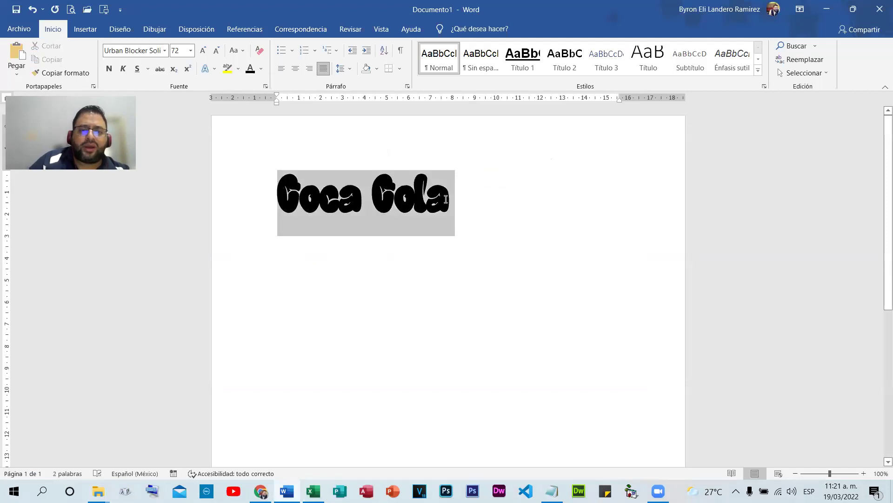
pyautogui.click(164, 50)
pyautogui.scroll(-15, 224, 182)
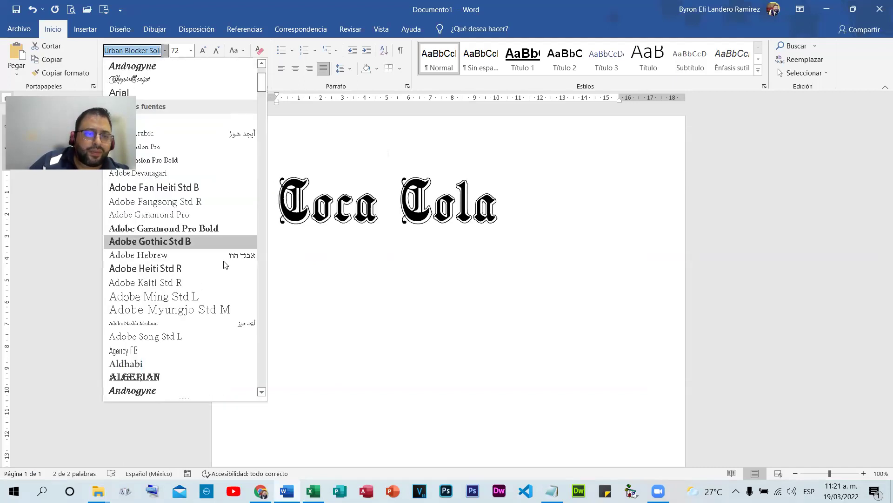
pyautogui.scroll(-5, 224, 265)
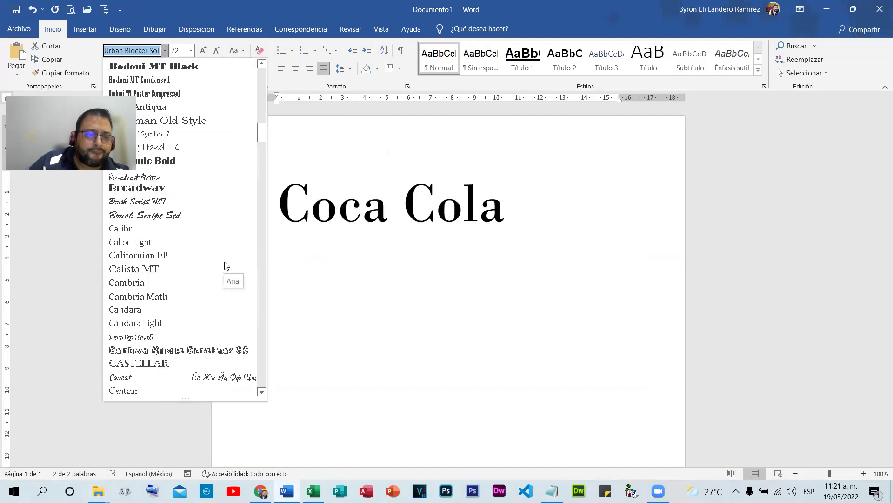
pyautogui.scroll(-5, 206, 307)
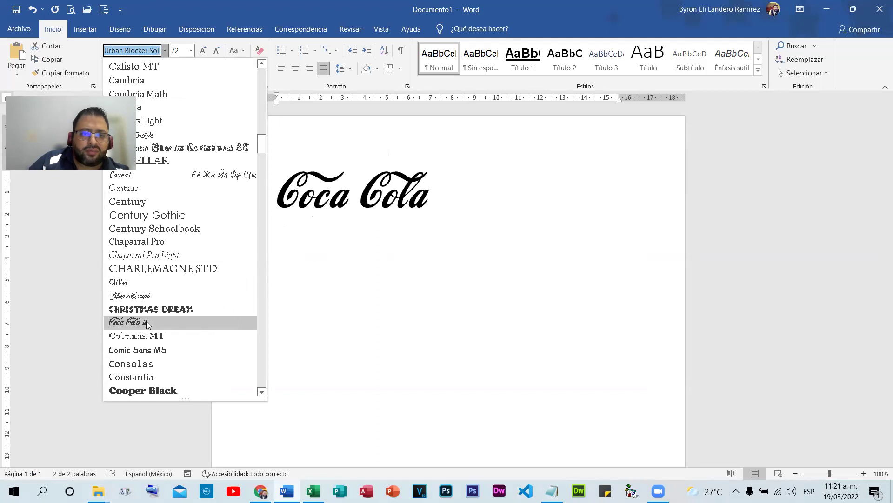
pyautogui.click(146, 321)
pyautogui.click(503, 258)
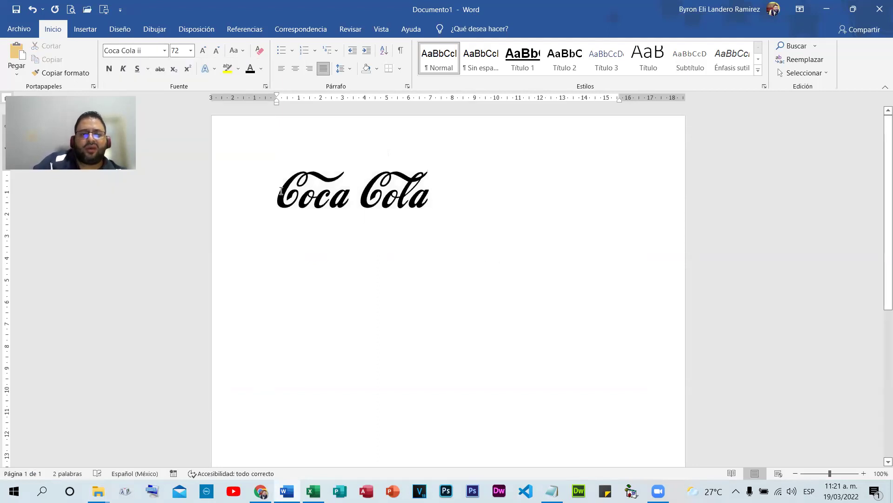
pyautogui.moveTo(281, 191); pyautogui.dragTo(413, 186)
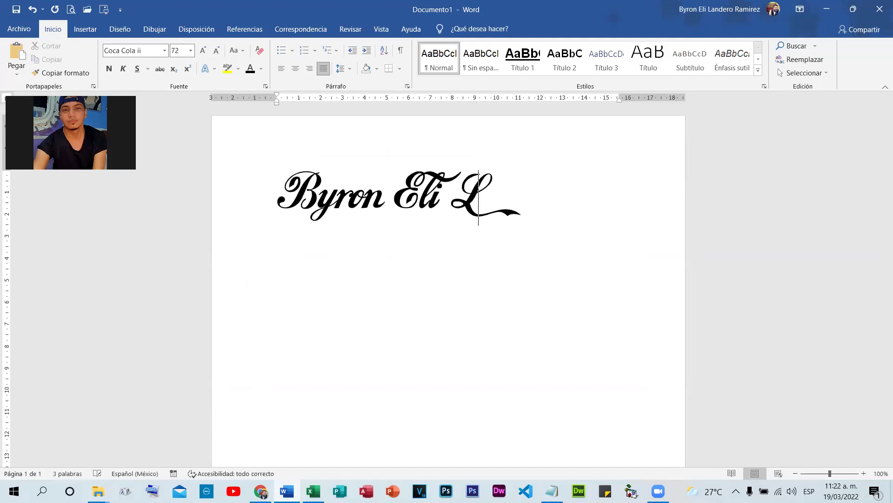
# Step: Finish typing the user's full name and confirm the whole line is in Coca Cola ii
pyautogui.click(431, 264)
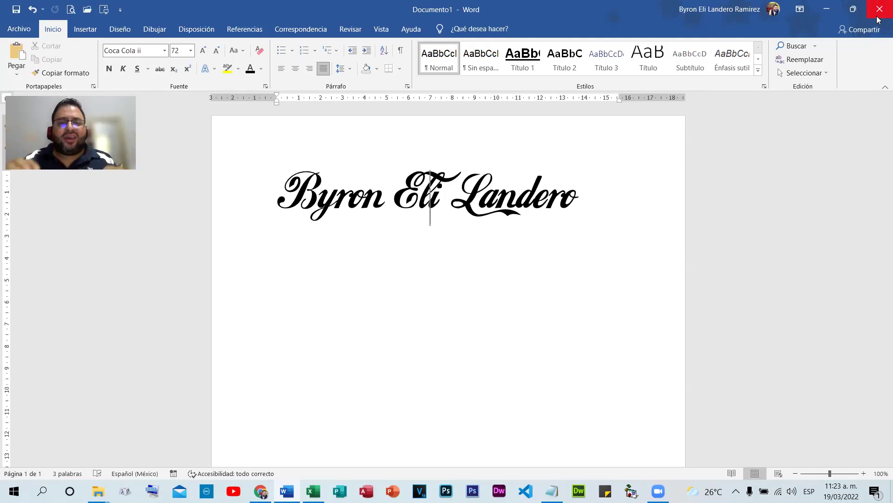
pyautogui.moveTo(278, 195); pyautogui.dragTo(587, 193)
pyautogui.click(469, 272)
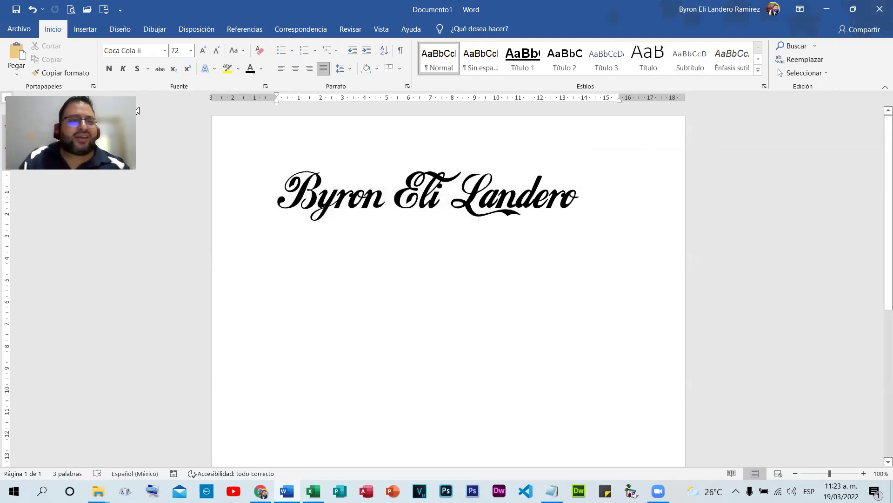
# Step: Save the document as Documento de Word (*.docx) to Escritorio, then minimize Word
pyautogui.click(19, 29)
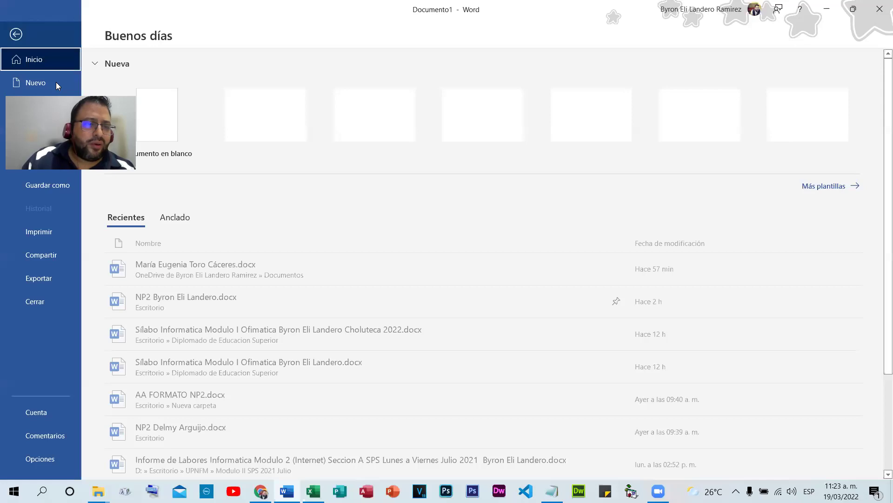
pyautogui.click(45, 185)
pyautogui.click(160, 228)
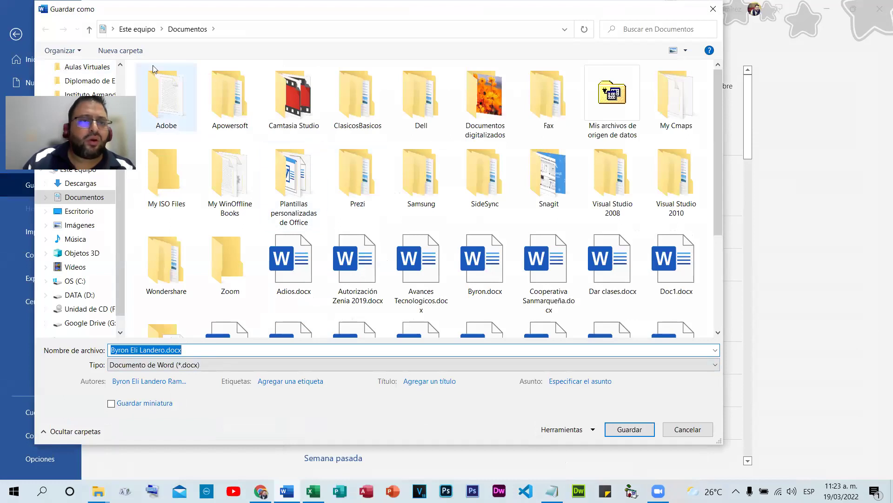
pyautogui.click(79, 211)
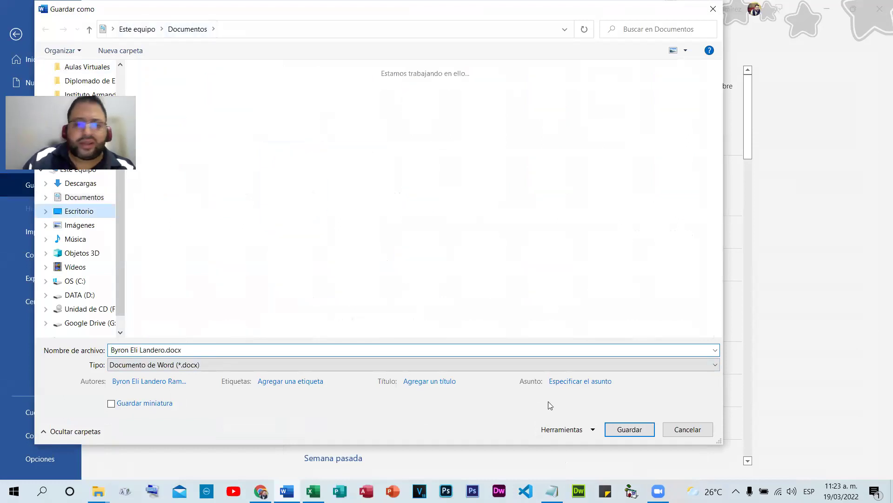
pyautogui.click(629, 429)
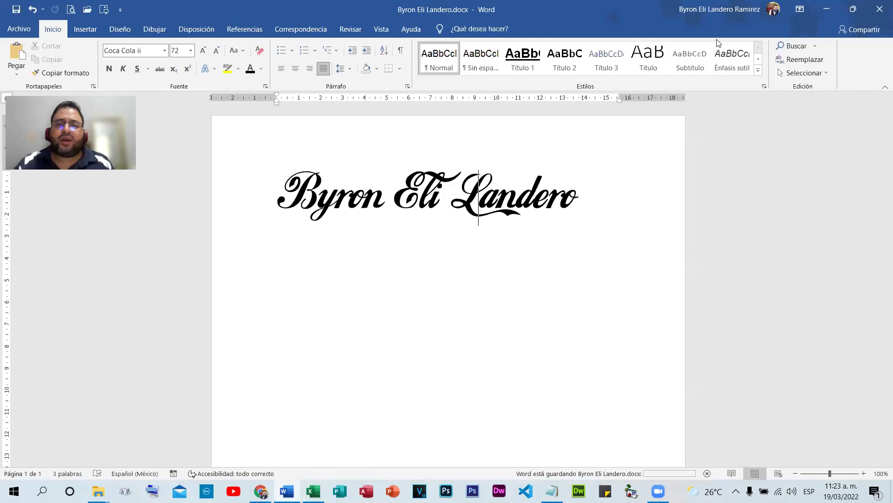
pyautogui.click(833, 9)
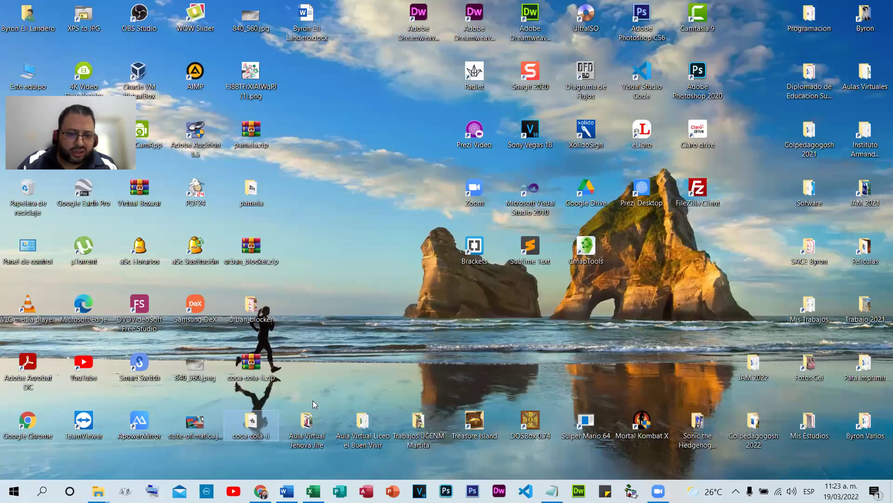
# Step: Find the saved .docx icon on the desktop and open it in Word
pyautogui.moveTo(305, 17); pyautogui.dragTo(657, 491)
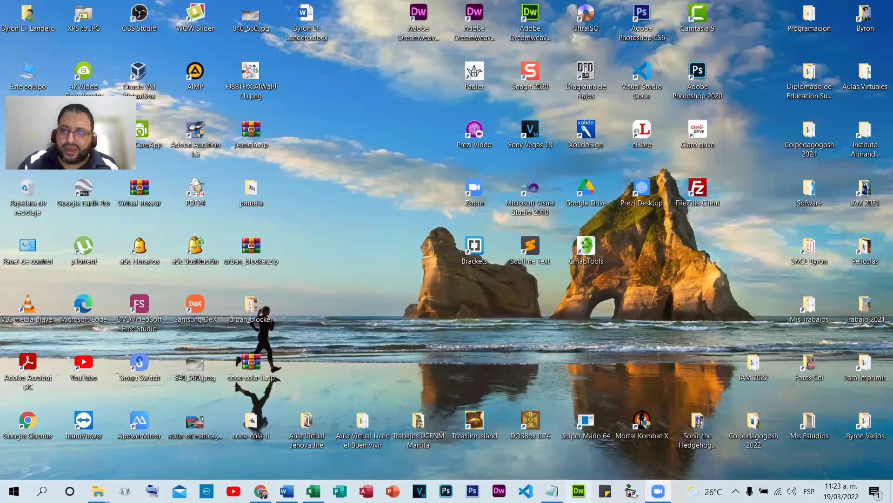
pyautogui.moveTo(261, 491)
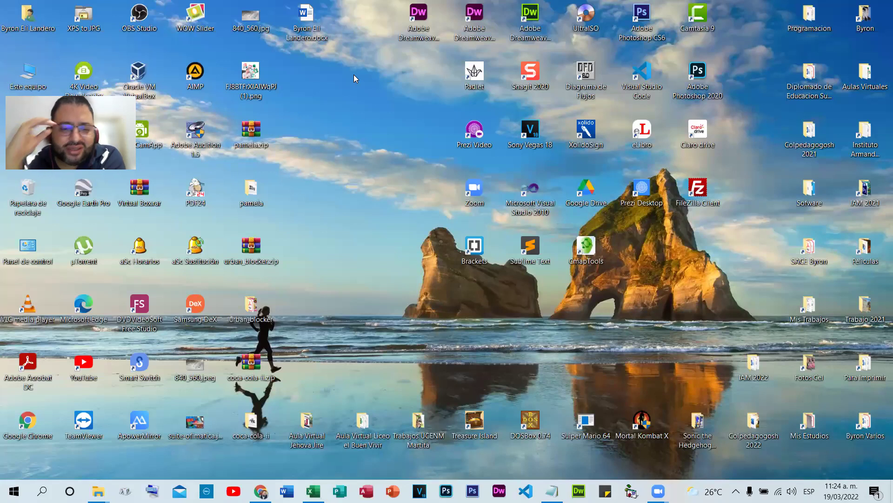
pyautogui.doubleClick(310, 35)
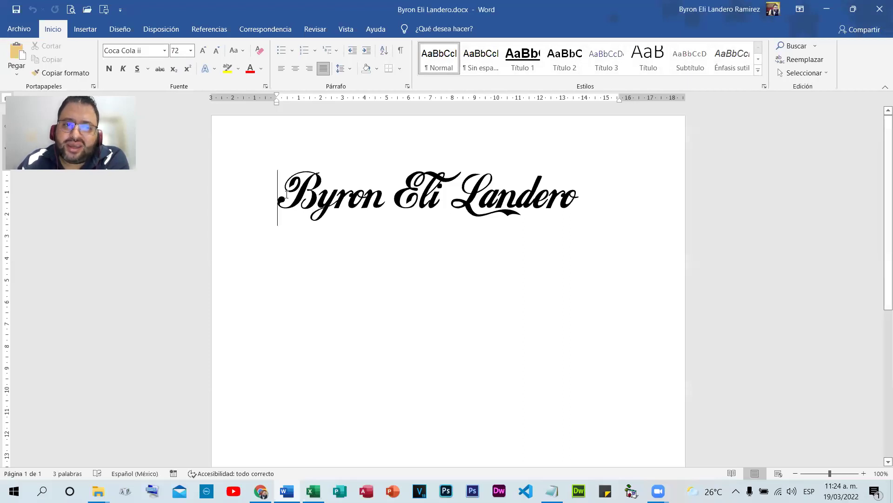
# Step: Select the name line to verify it still shows Coca Cola ii at 72 pt
pyautogui.moveTo(288, 194); pyautogui.dragTo(484, 237)
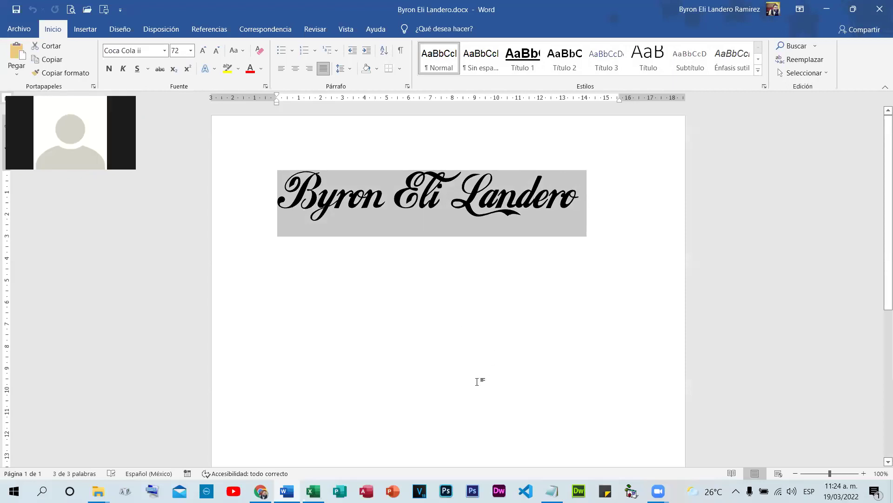
pyautogui.click(498, 343)
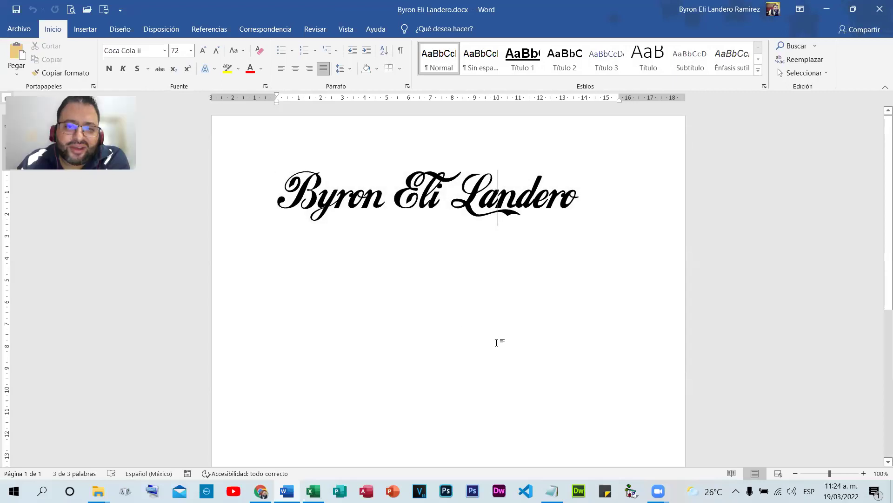
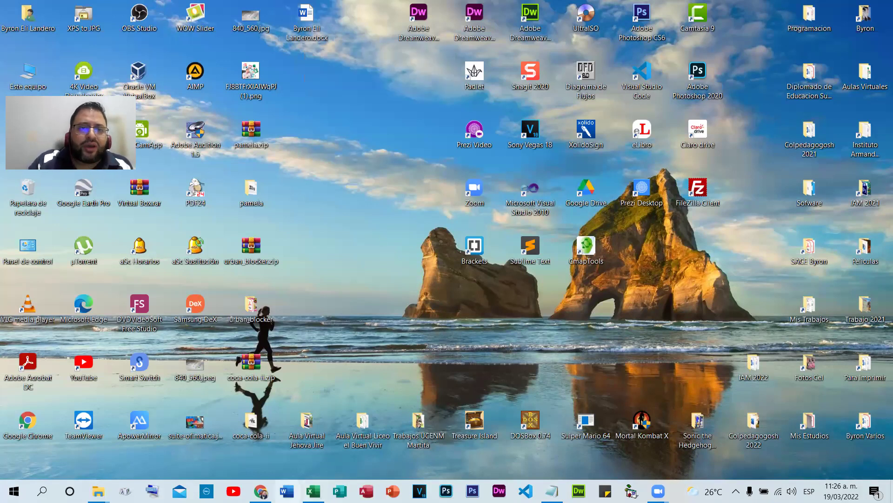
# Step: Open the author-named document in Word and show the Archivo start page
pyautogui.doubleClick(308, 35)
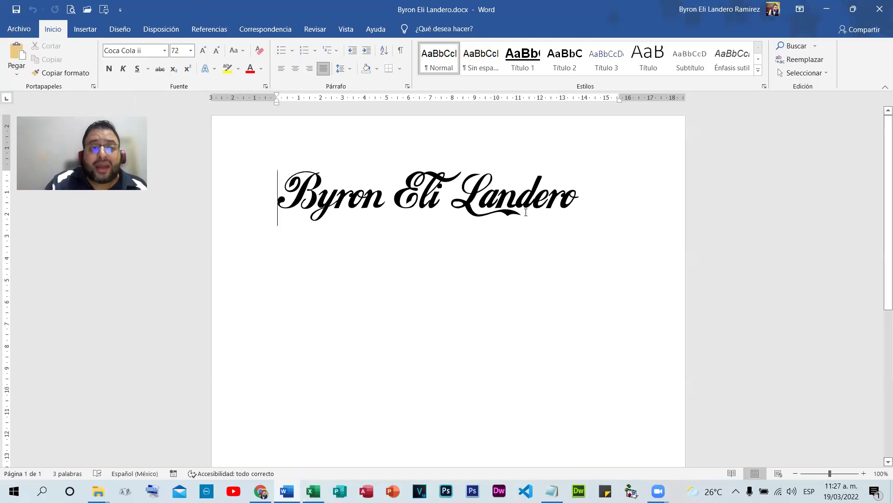
pyautogui.click(11, 30)
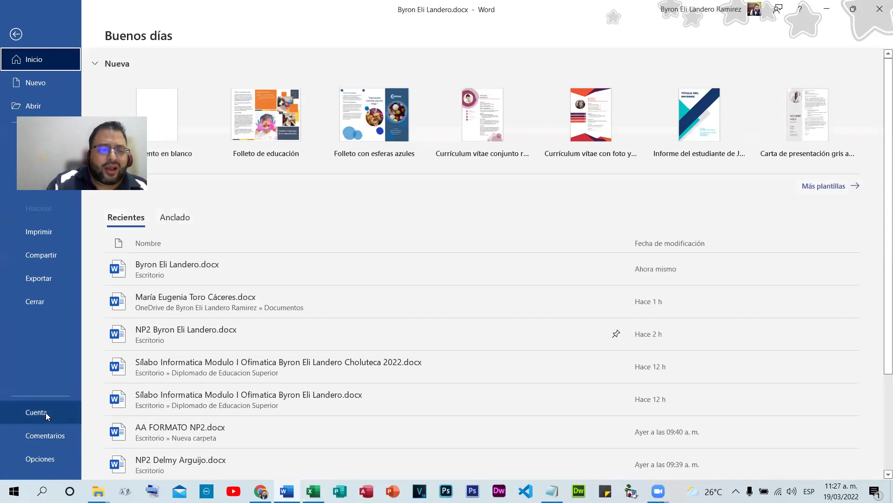
# Step: Check 'Incrustar fuentes en el archivo' under Opciones > Guardar, keeping common system fonts excluded
pyautogui.click(13, 460)
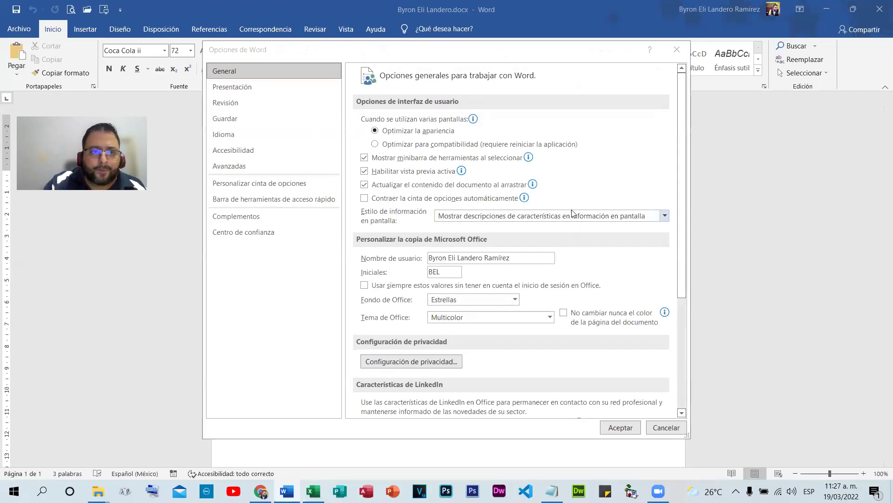
pyautogui.click(260, 123)
pyautogui.scroll(-5, 443, 126)
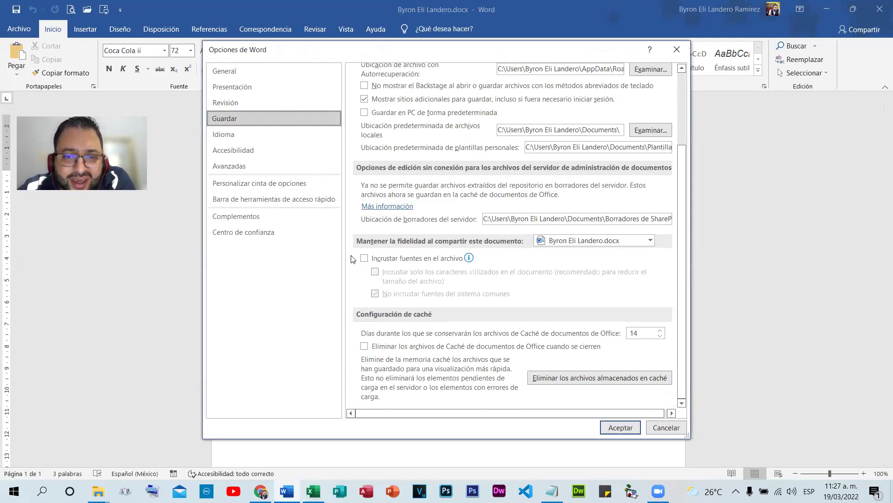
pyautogui.moveTo(396, 266)
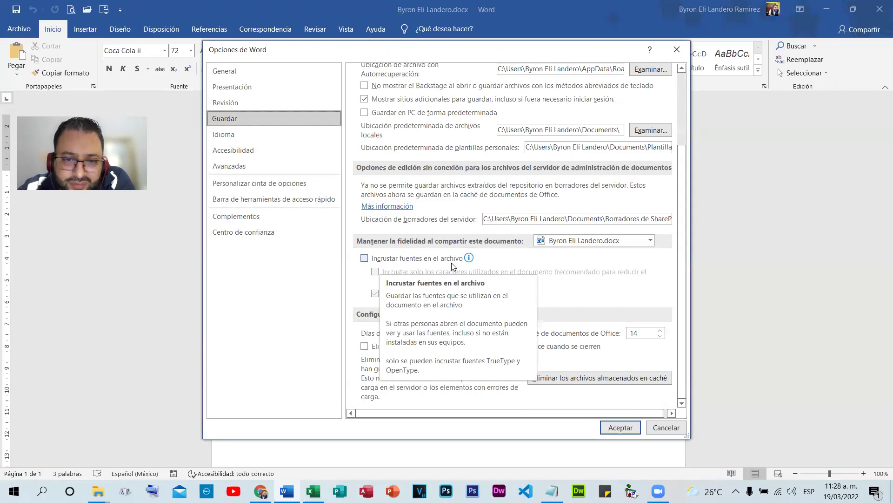
pyautogui.click(366, 258)
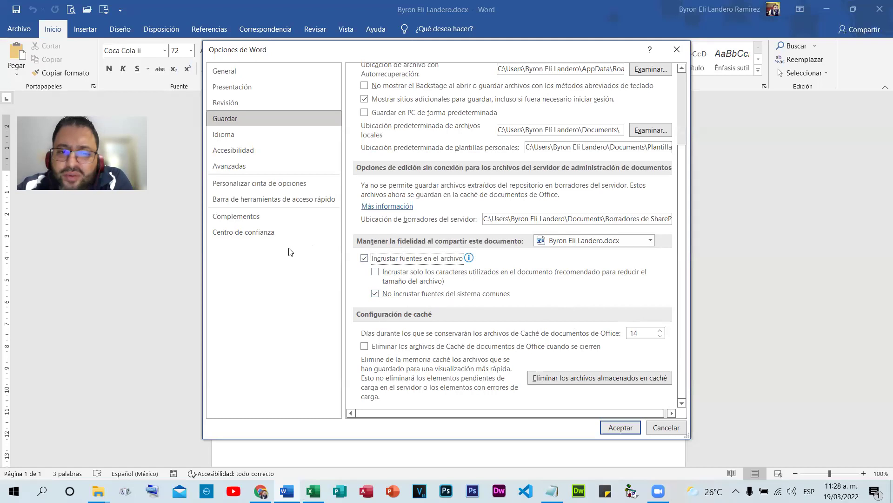
pyautogui.click(364, 259)
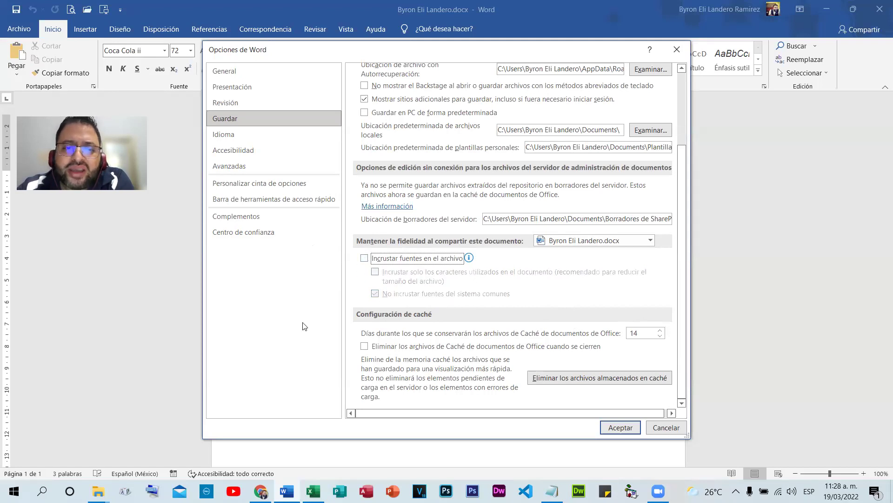
pyautogui.click(364, 259)
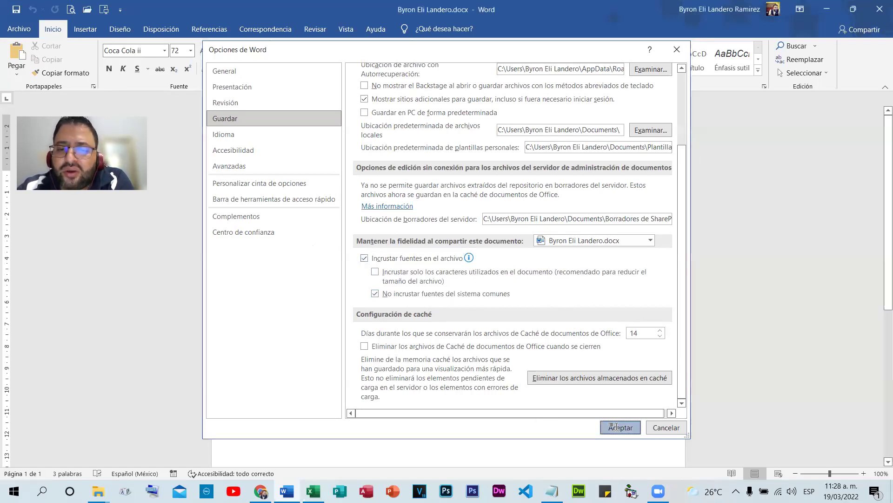
pyautogui.click(615, 426)
pyautogui.click(19, 29)
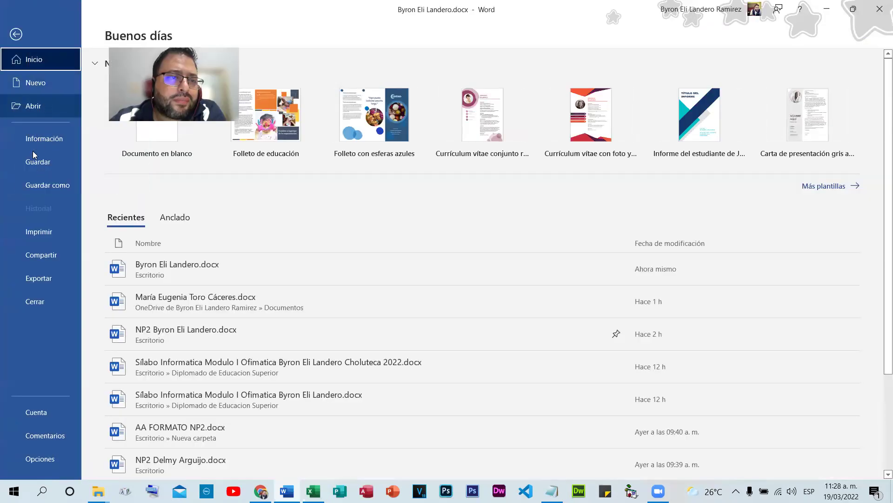
# Step: Save the document, then save a copy to Escritorio with 'fuente' added to its file name
pyautogui.click(33, 159)
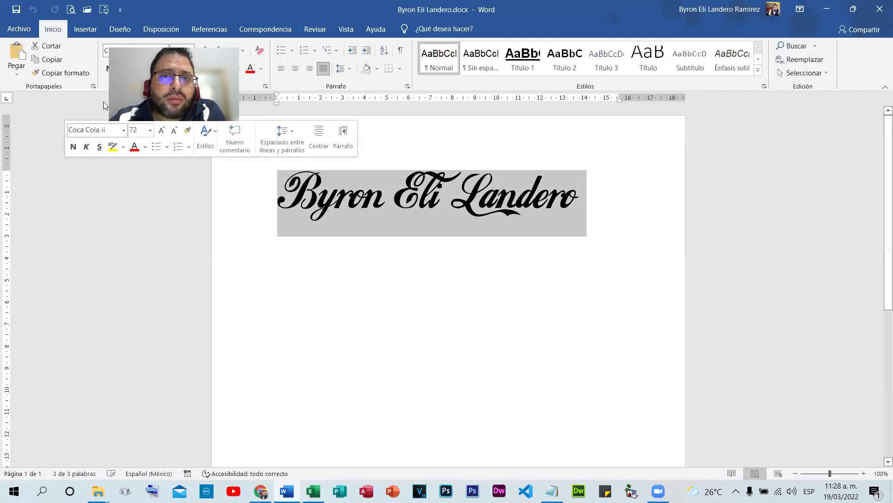
pyautogui.click(17, 29)
pyautogui.click(52, 186)
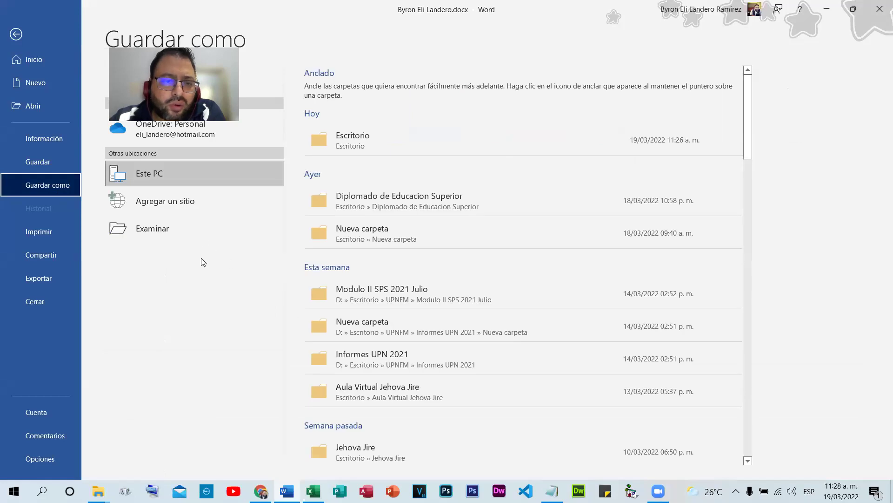
pyautogui.click(163, 232)
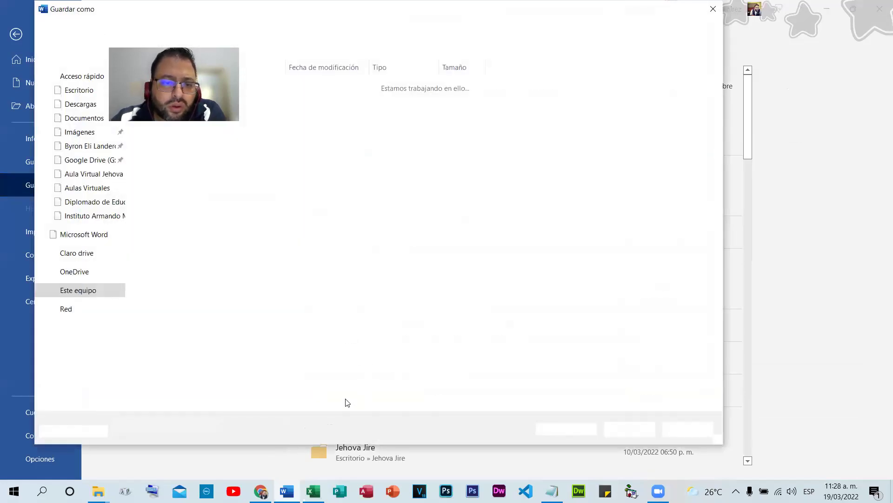
pyautogui.click(156, 349)
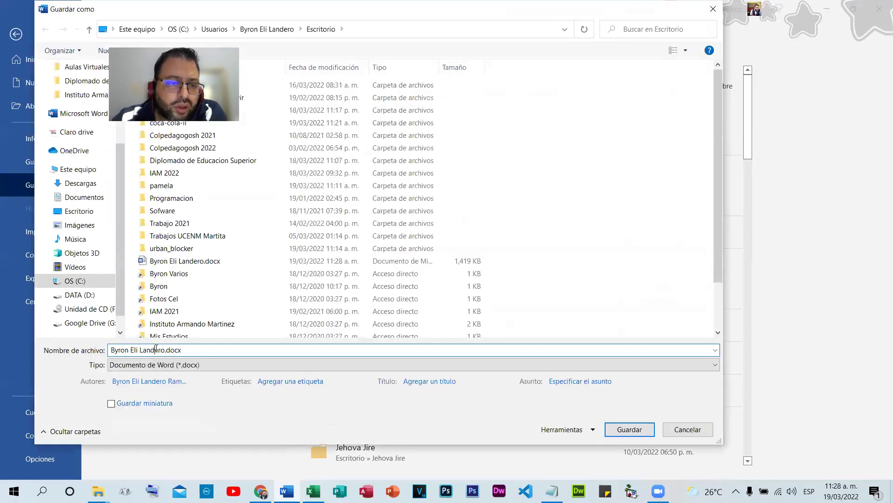
pyautogui.click(166, 350)
pyautogui.write('fuente')
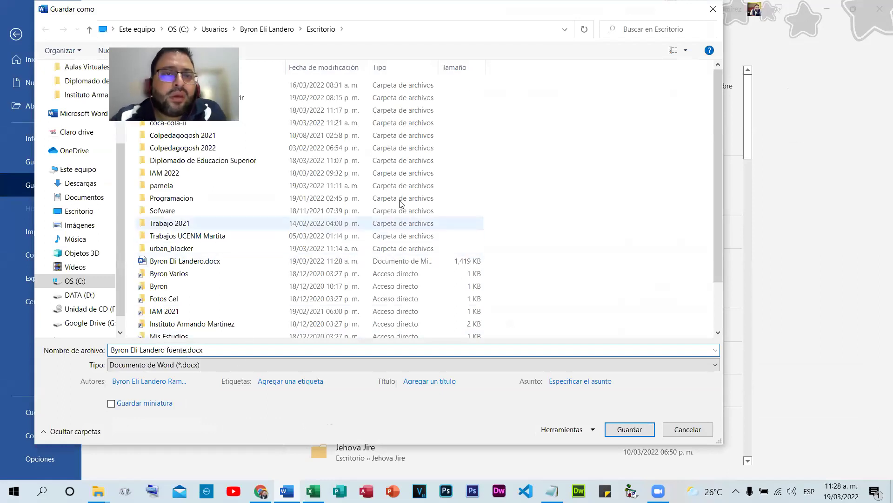
pyautogui.click(649, 431)
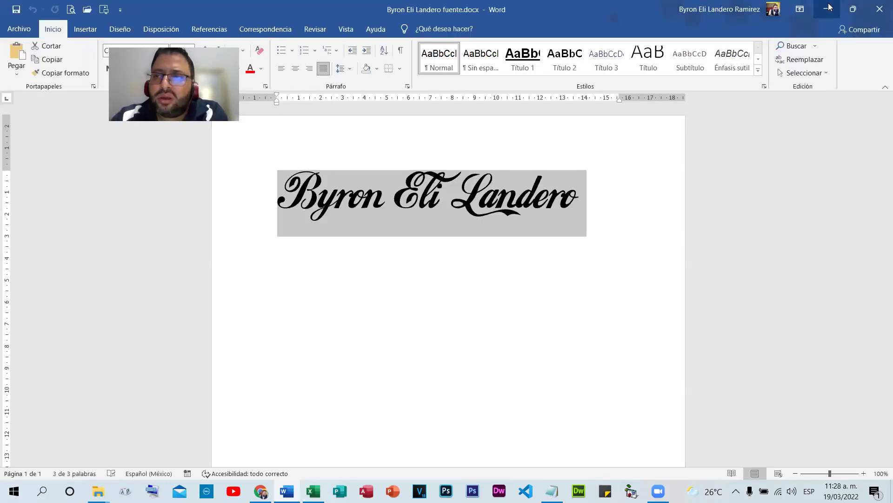
# Step: Minimize Word and compare the original and 'fuente' .docx files on the desktop, both 1.38 MB
pyautogui.click(830, 7)
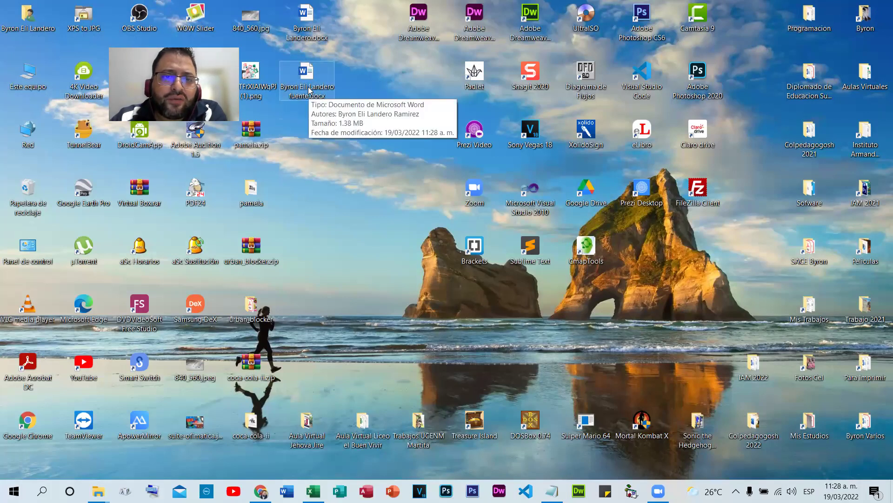
pyautogui.moveTo(296, 33)
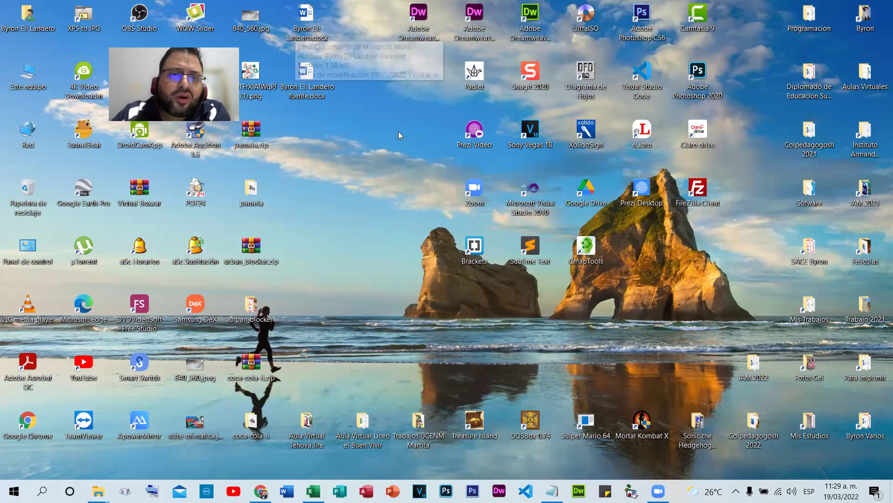
pyautogui.moveTo(308, 89)
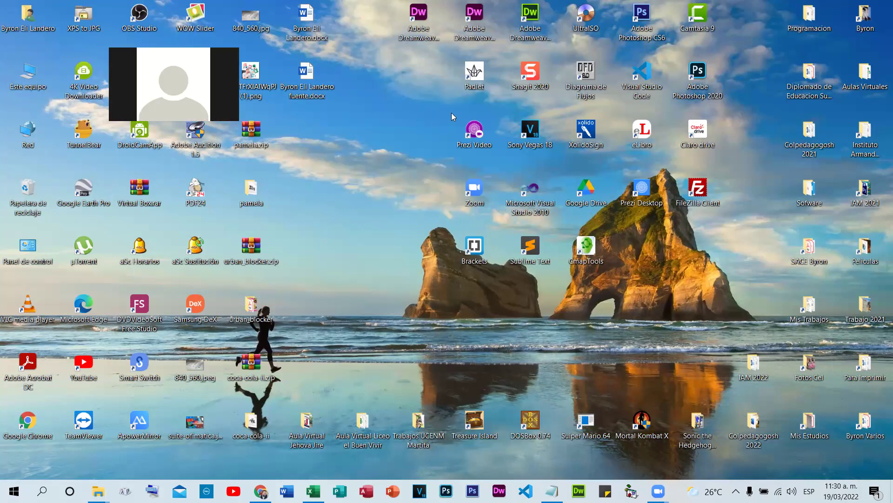
# Step: Open the 'fuente' copy, check 'Incrustar solo los caracteres utilizados', then close it with Guardar
pyautogui.doubleClick(302, 76)
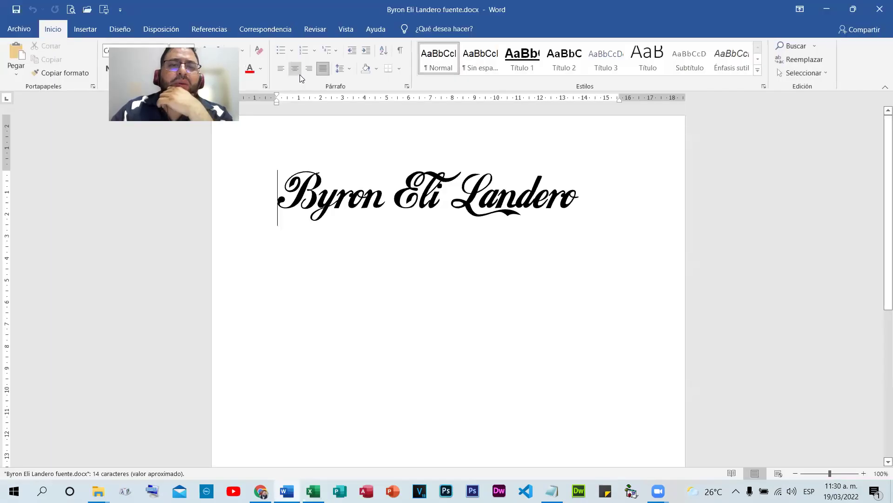
pyautogui.click(15, 30)
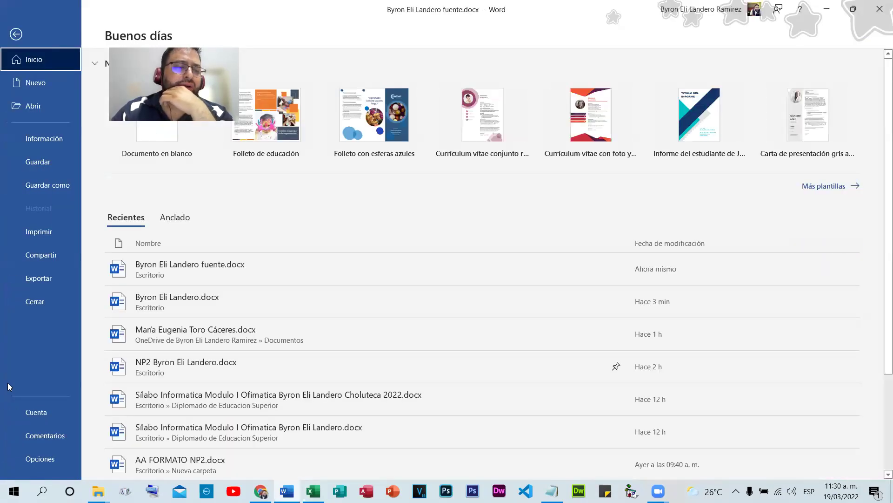
pyautogui.press('Escape')
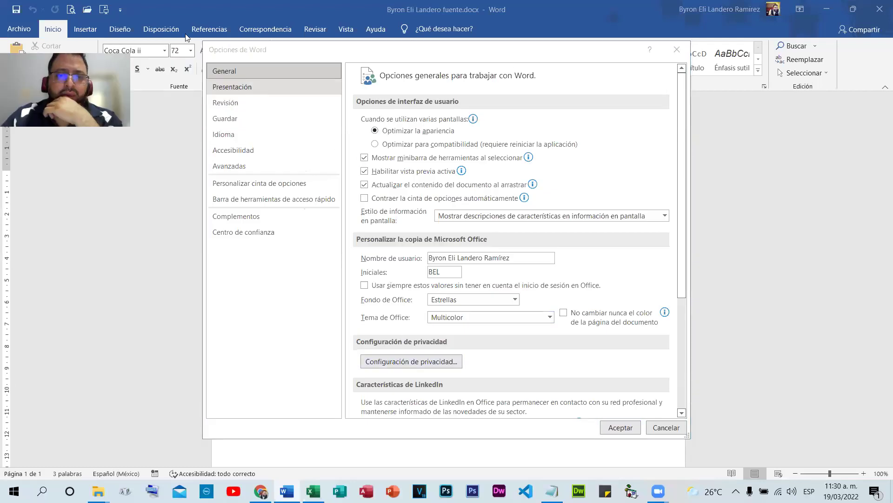
pyautogui.click(225, 118)
pyautogui.scroll(-5, 432, 279)
pyautogui.click(376, 274)
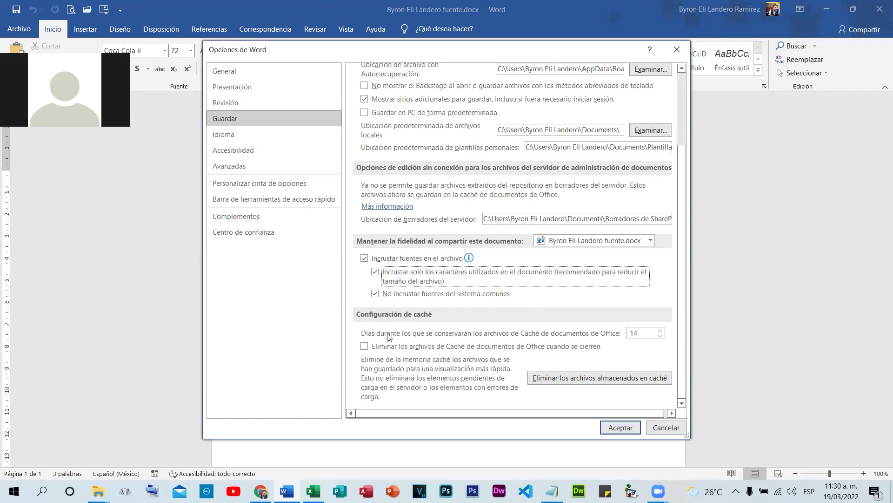
pyautogui.click(625, 428)
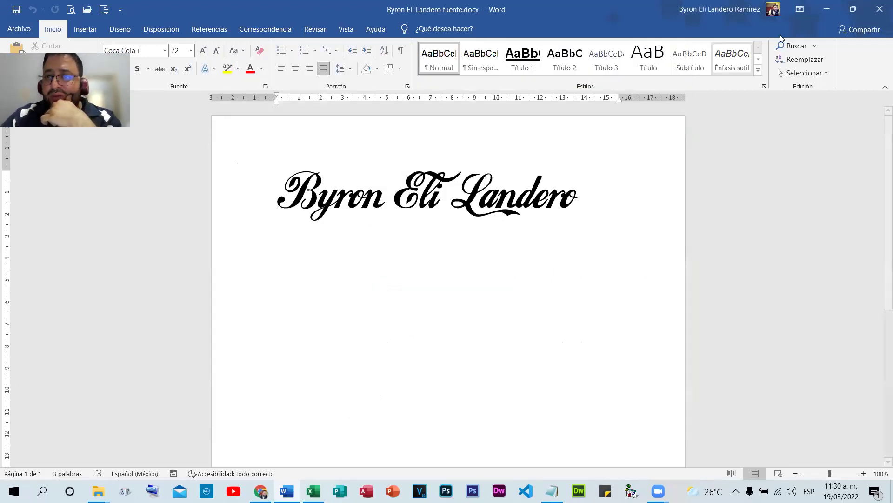
pyautogui.click(879, 7)
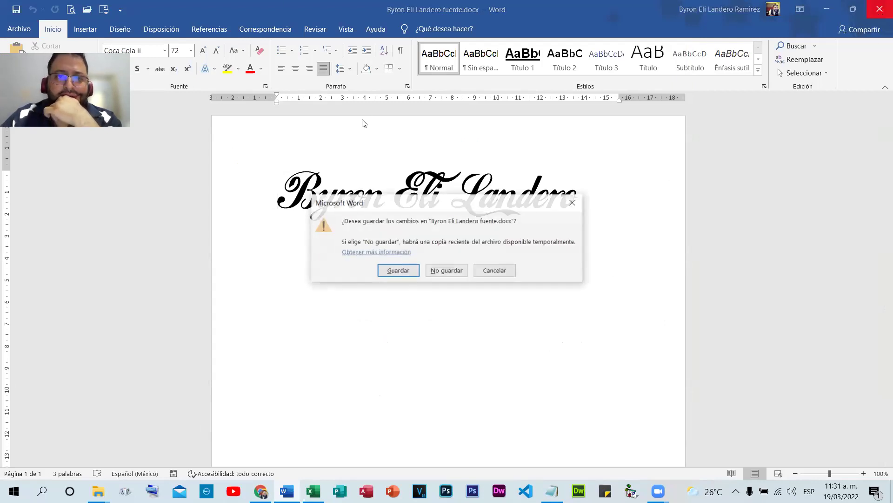
pyautogui.click(405, 270)
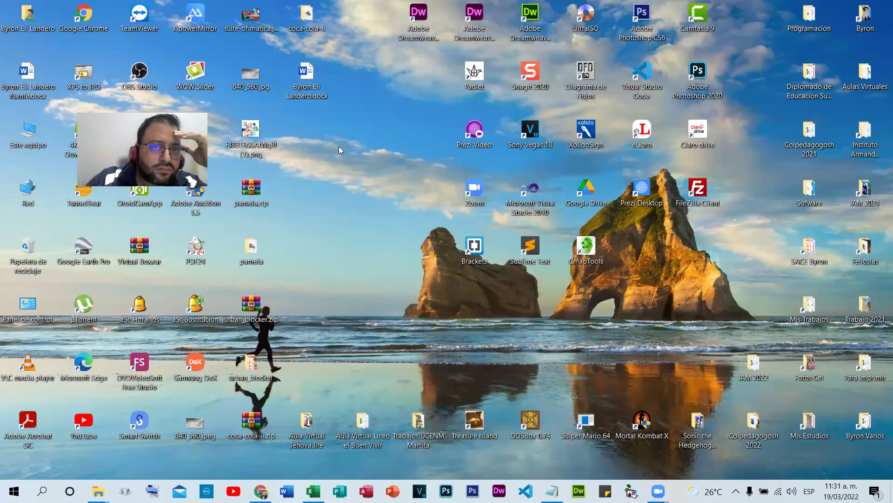
# Step: Drag the Este equipo icon back up the desktop's left column
pyautogui.moveTo(32, 117); pyautogui.dragTo(26, 70)
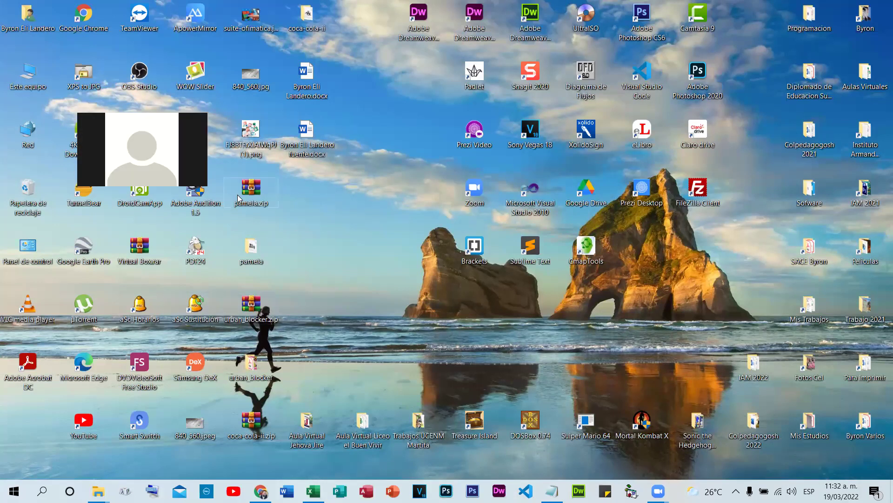
# Step: Reopen the 'fuente' copy and uncheck 'No incrustar fuentes del sistema comunes' in Guardar options
pyautogui.doubleClick(307, 133)
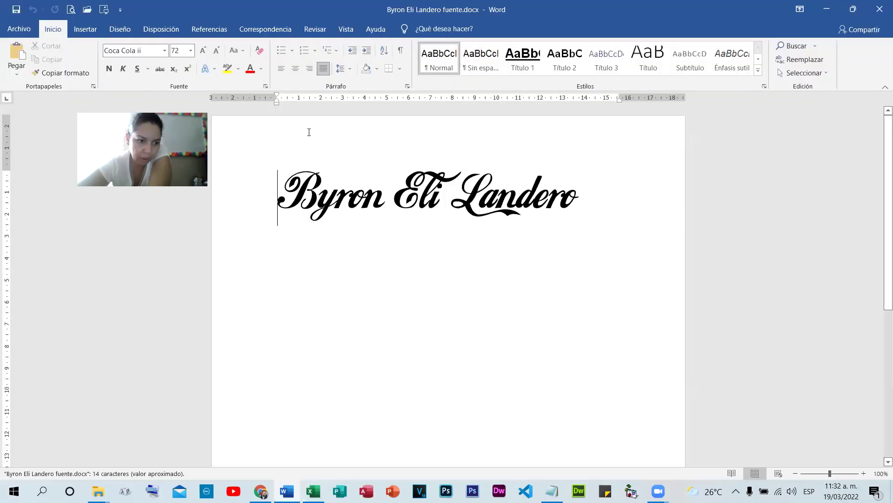
pyautogui.click(20, 30)
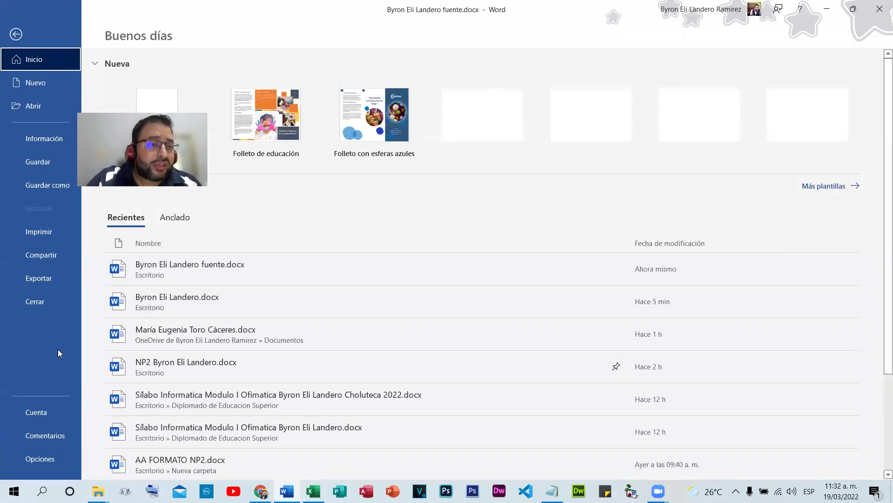
pyautogui.press('Escape')
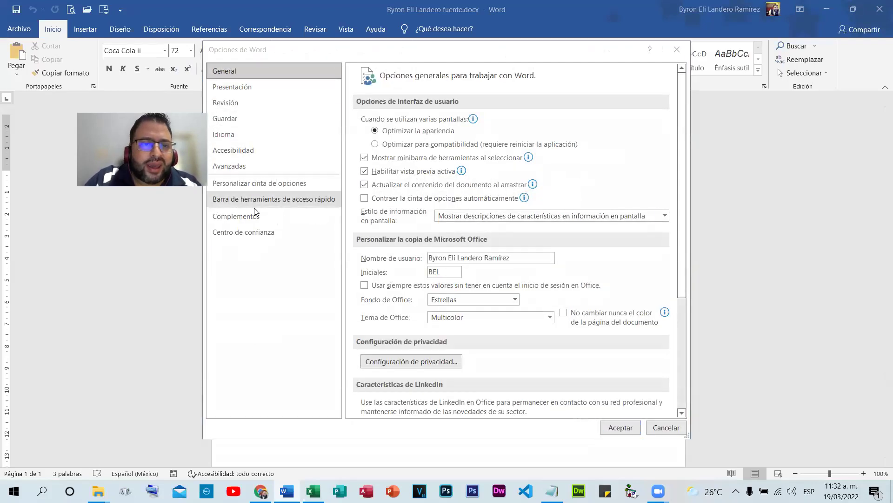
pyautogui.click(251, 103)
pyautogui.scroll(-3, 279, 109)
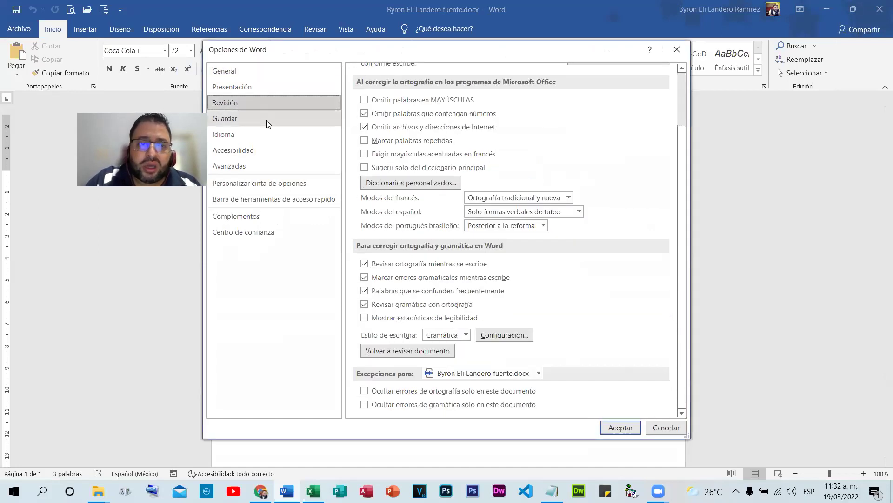
pyautogui.click(266, 119)
pyautogui.click(401, 294)
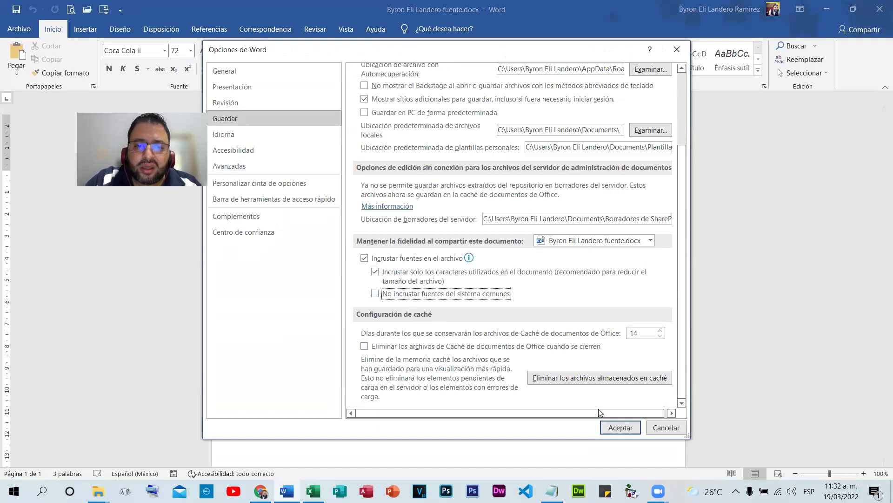
pyautogui.click(614, 428)
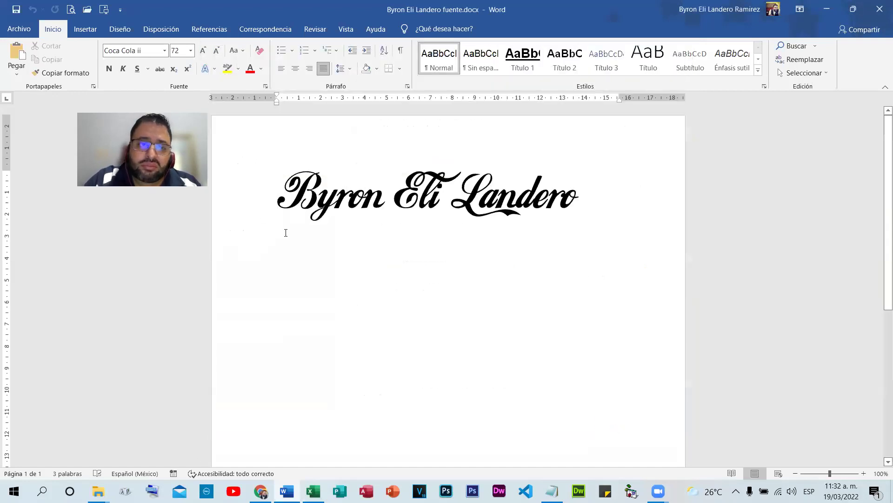
# Step: Save another copy on the desktop named with the 'fuente2' suffix, then leave Word
pyautogui.click(15, 27)
pyautogui.click(46, 185)
pyautogui.click(224, 230)
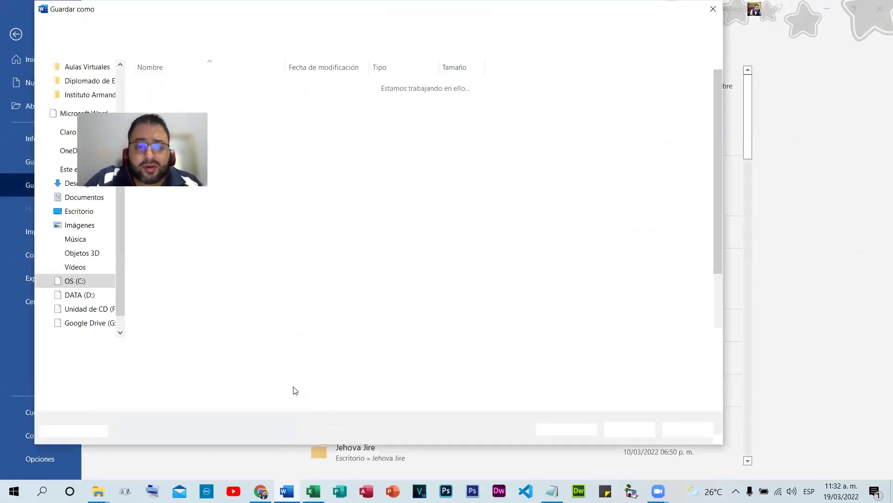
pyautogui.click(185, 350)
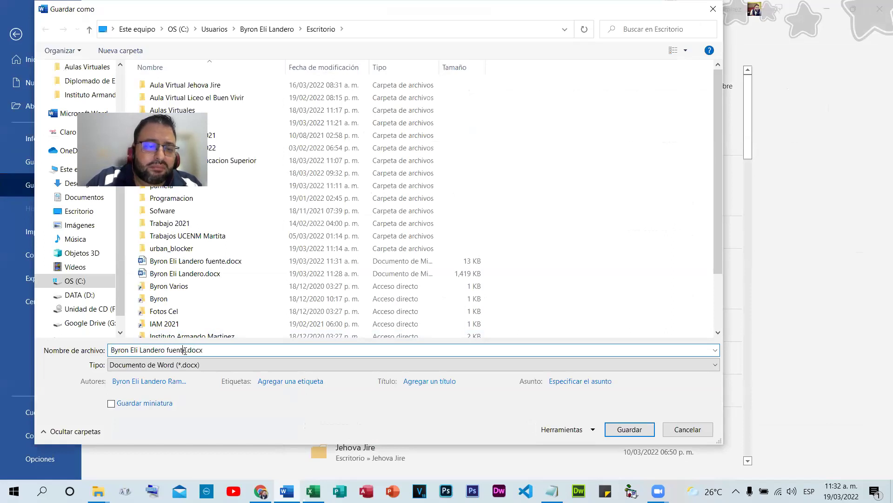
pyautogui.write('2')
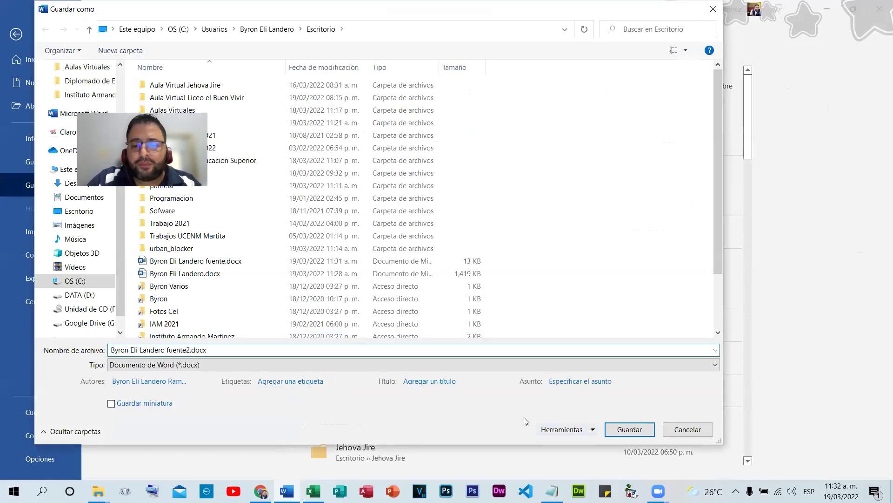
pyautogui.click(618, 425)
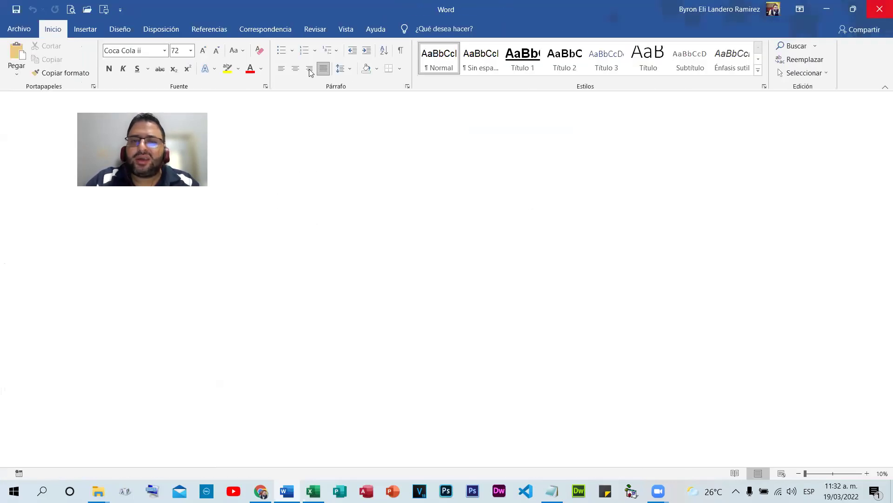
pyautogui.press('super+d')
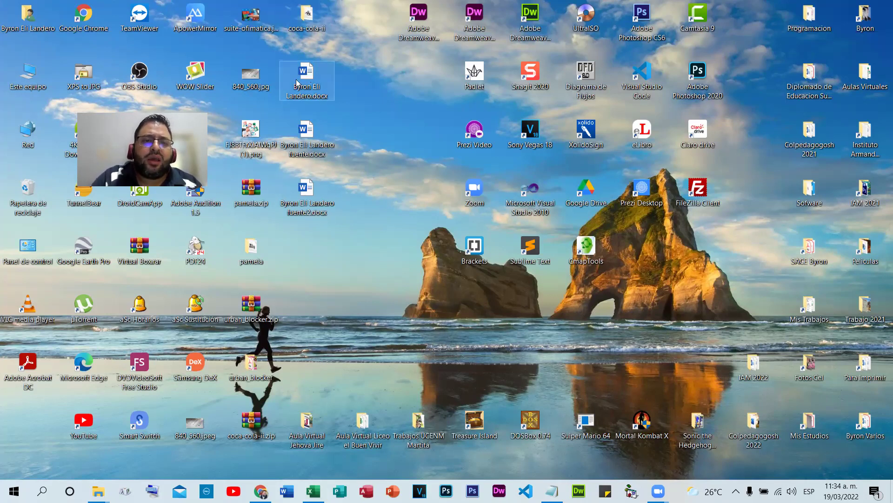
# Step: Open the 'fuente2' document, save it as a PDF on the desktop, then close Acrobat and Word
pyautogui.doubleClick(306, 212)
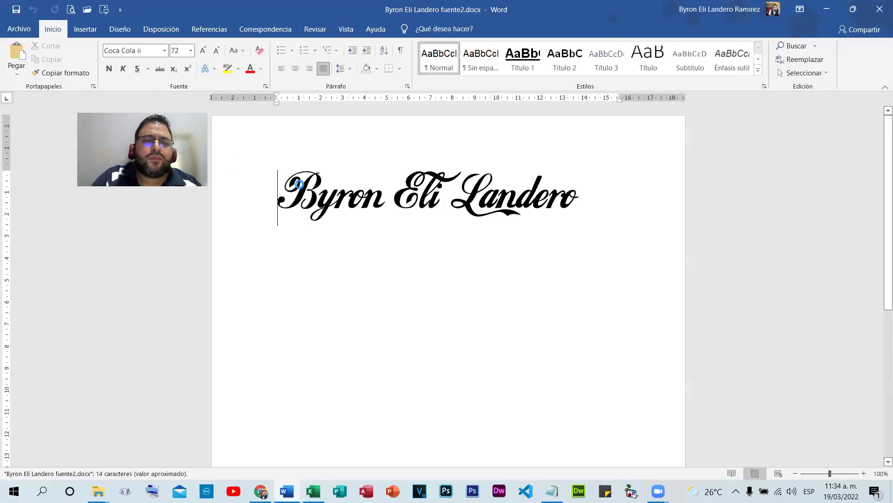
pyautogui.click(14, 27)
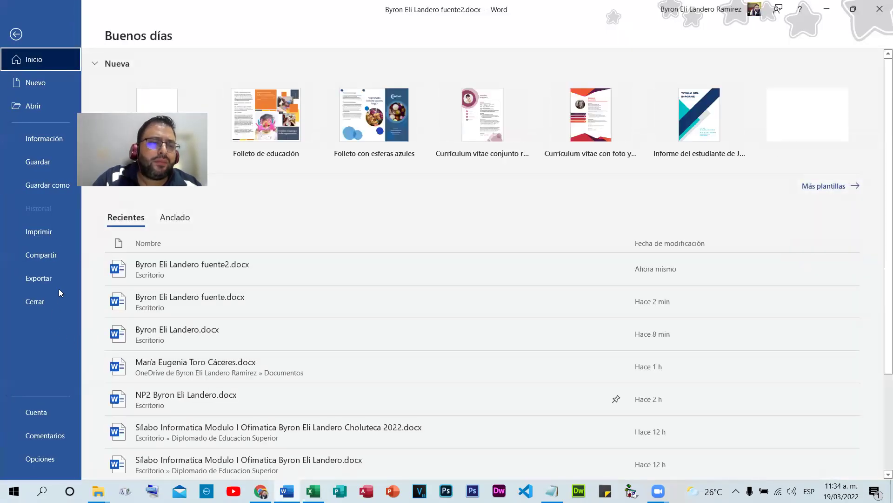
pyautogui.click(35, 191)
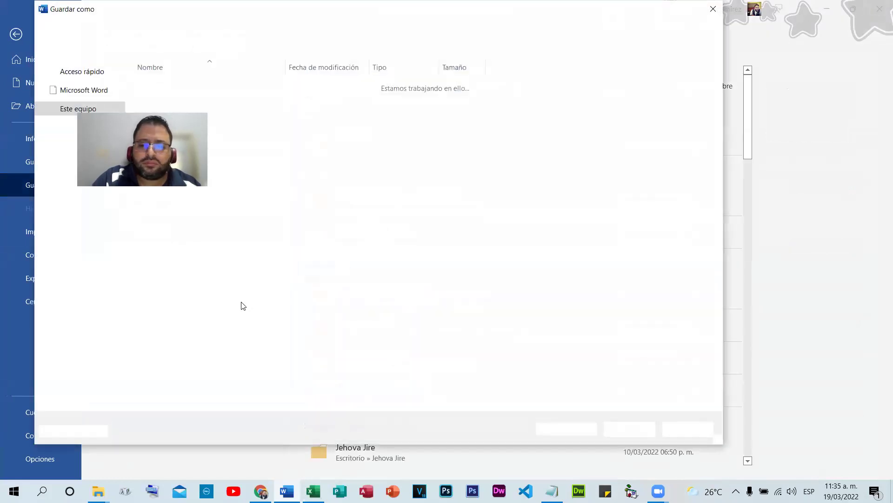
pyautogui.click(196, 365)
pyautogui.click(196, 365)
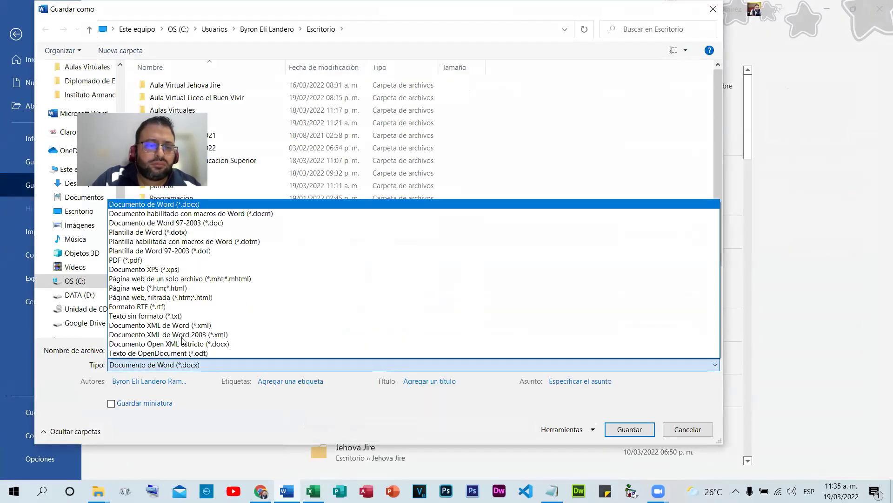
pyautogui.click(159, 258)
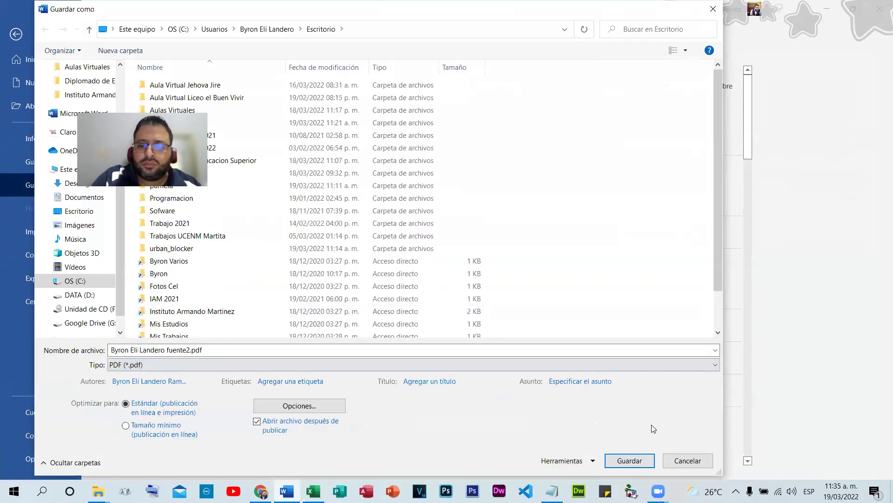
pyautogui.click(629, 460)
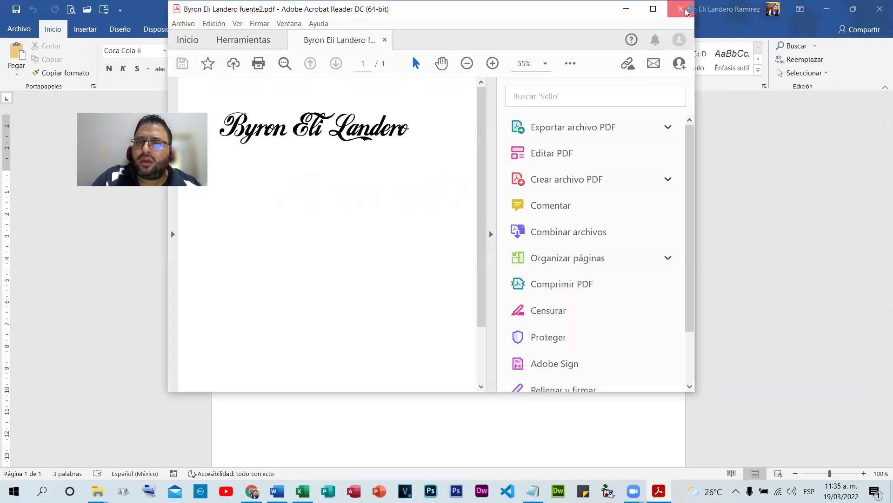
pyautogui.click(693, 7)
pyautogui.click(870, 15)
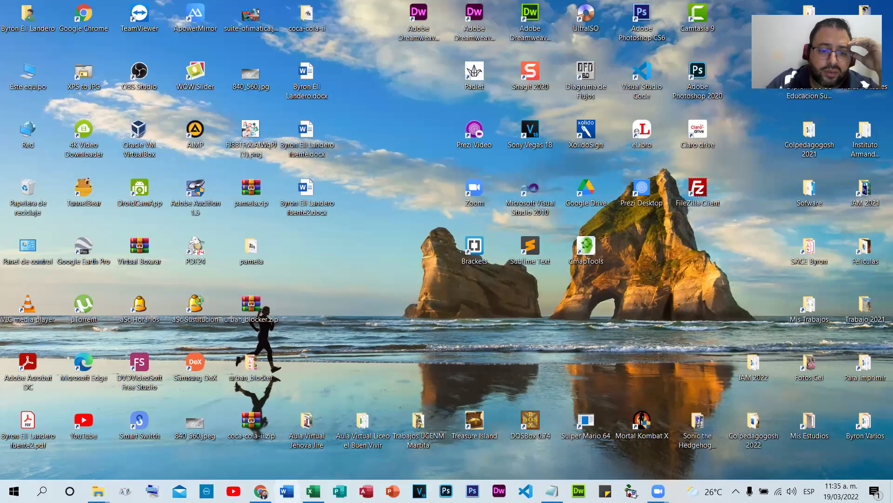
# Step: Open the original document, save it as a same-named PDF, then close Acrobat and Word
pyautogui.moveTo(313, 491)
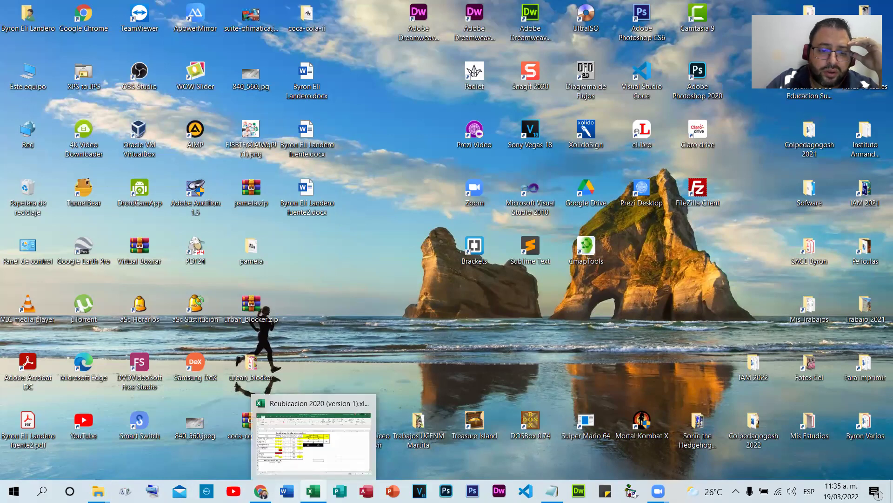
pyautogui.doubleClick(314, 84)
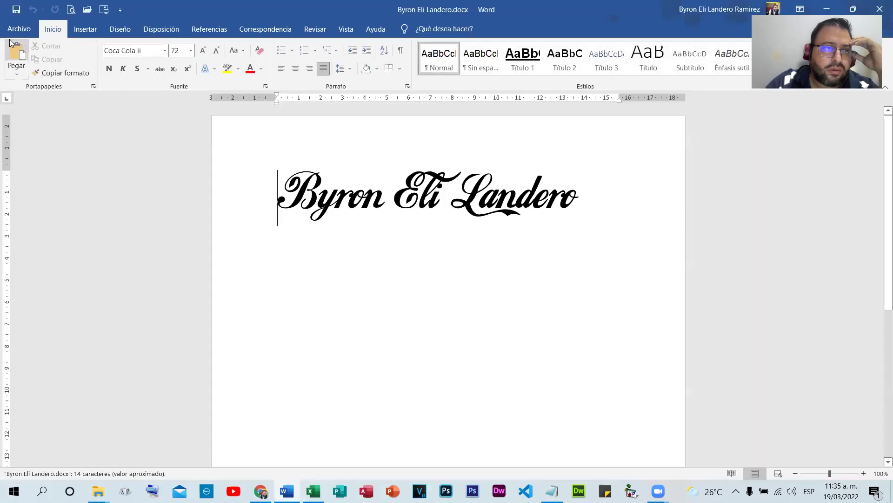
pyautogui.click(18, 36)
pyautogui.click(55, 185)
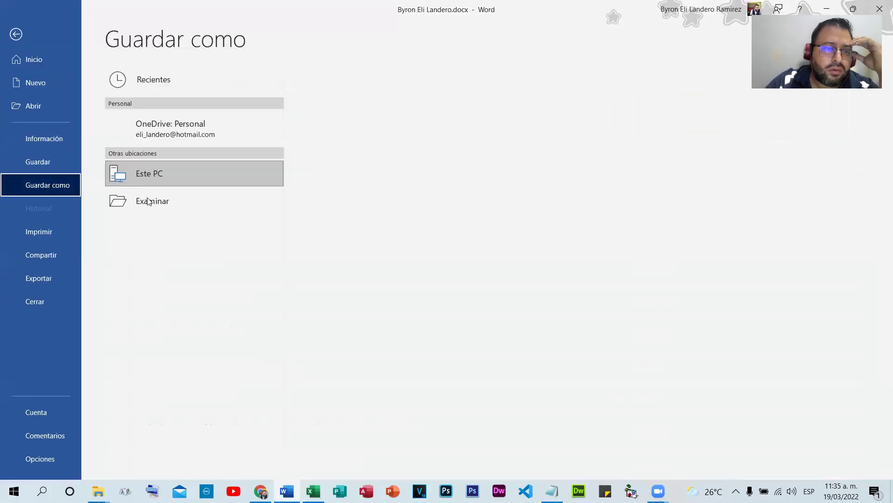
pyautogui.click(165, 237)
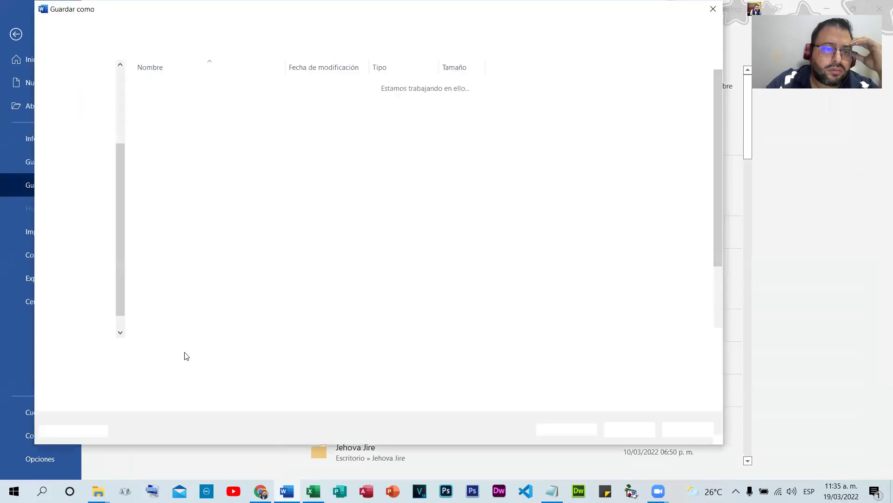
pyautogui.click(188, 365)
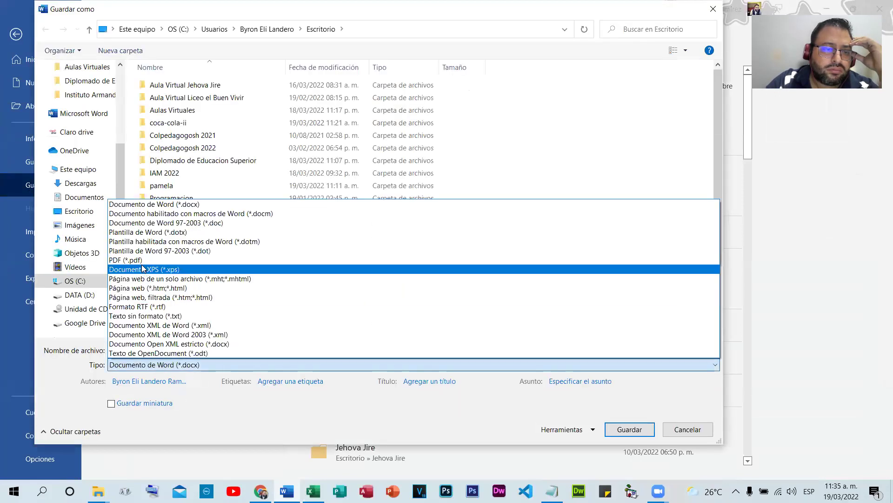
pyautogui.click(143, 261)
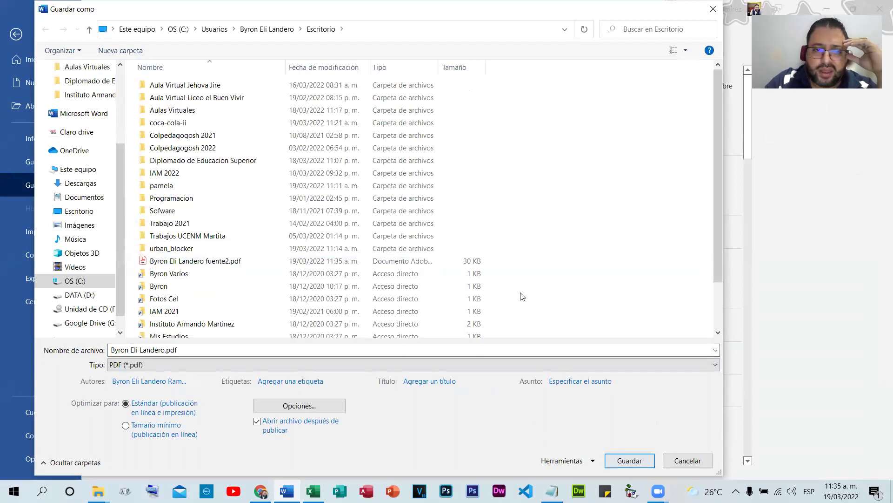
pyautogui.press('Return')
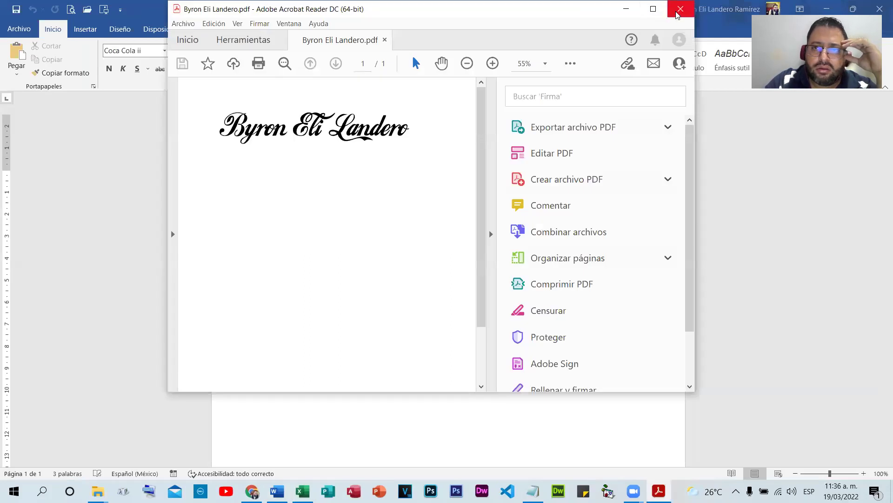
pyautogui.hotkey('alt', 'F4')
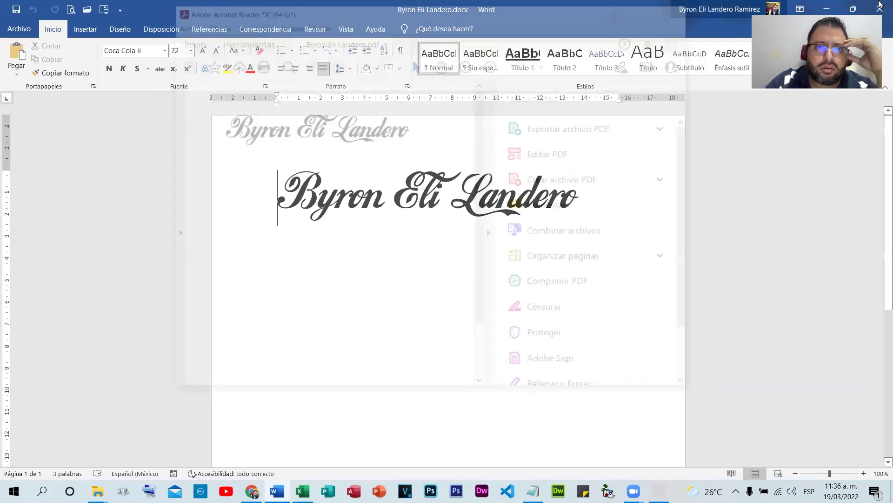
pyautogui.click(879, 6)
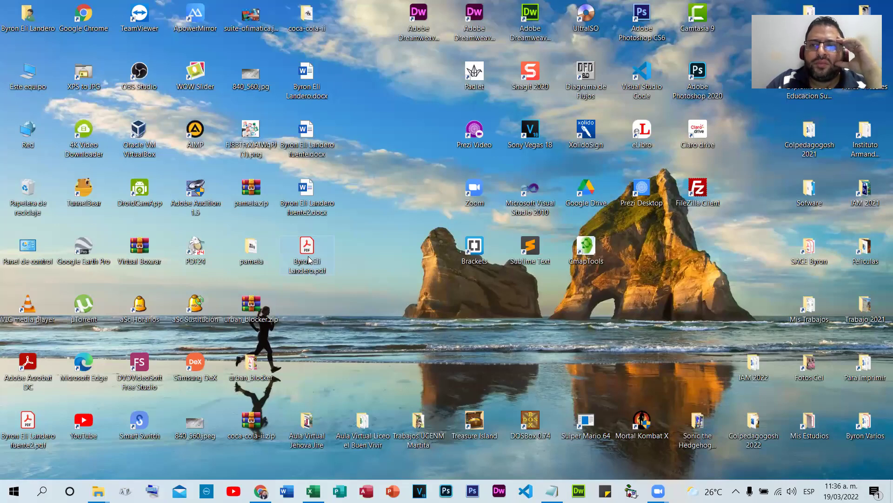
# Step: Recycle the thirteen practice files and the fuente2 PDF, then place Samsung DeX beside YouTube
pyautogui.click(297, 257)
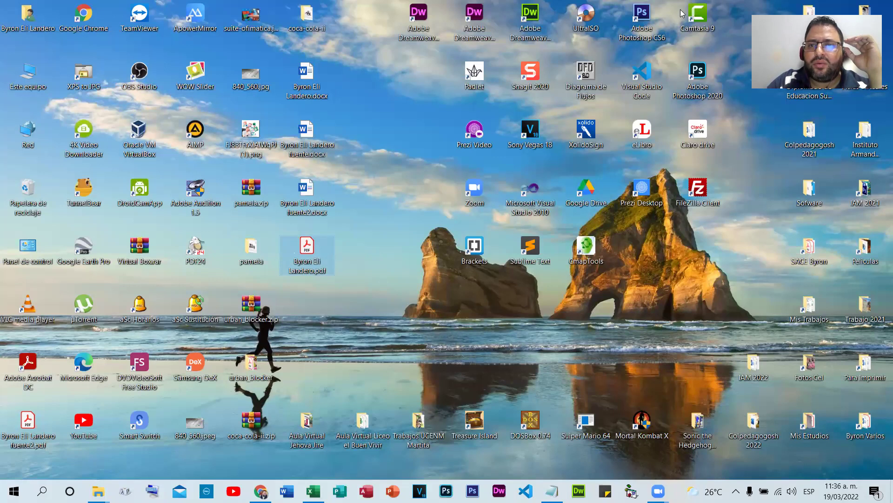
pyautogui.moveTo(350, 9); pyautogui.dragTo(302, 302)
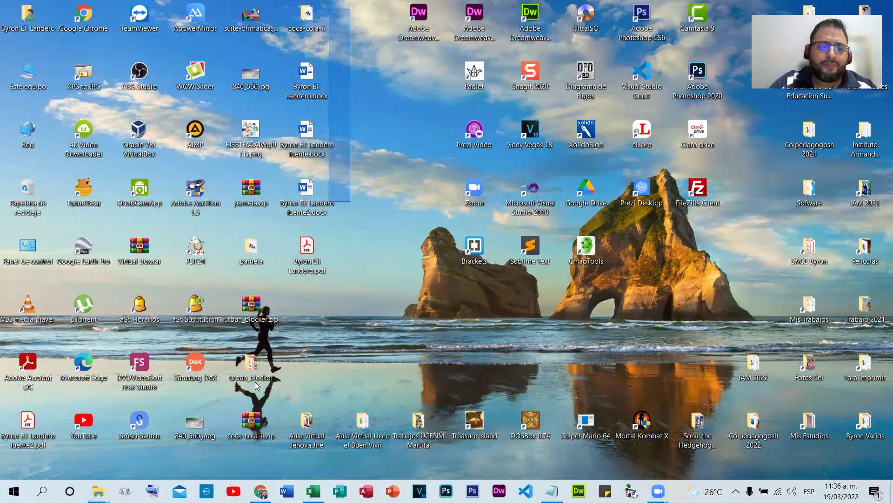
pyautogui.moveTo(239, 424); pyautogui.dragTo(238, 424)
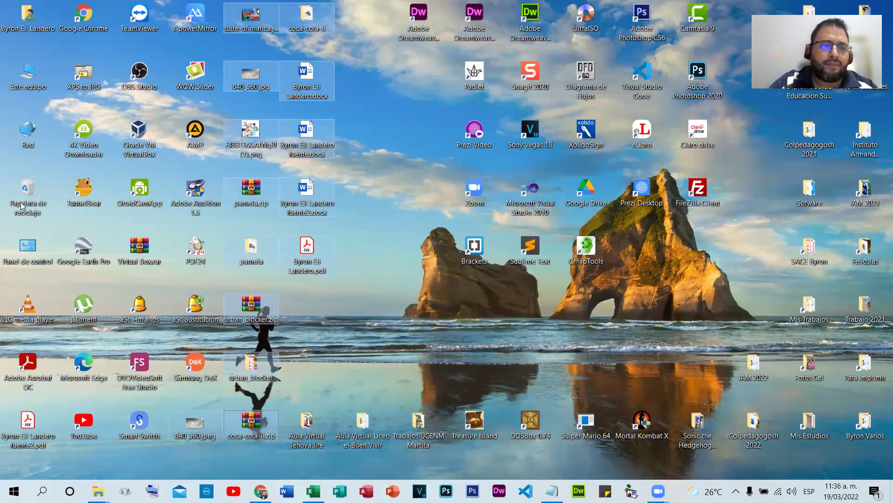
pyautogui.moveTo(30, 213); pyautogui.dragTo(31, 214)
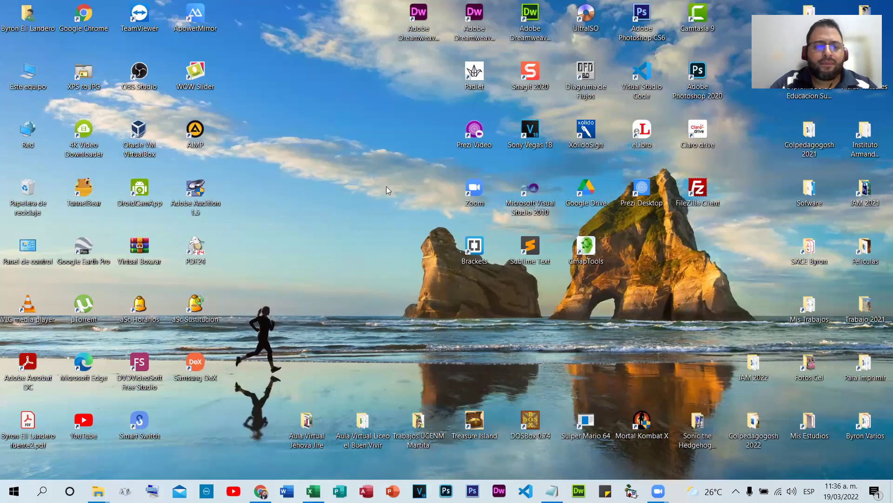
pyautogui.moveTo(29, 426); pyautogui.dragTo(33, 201)
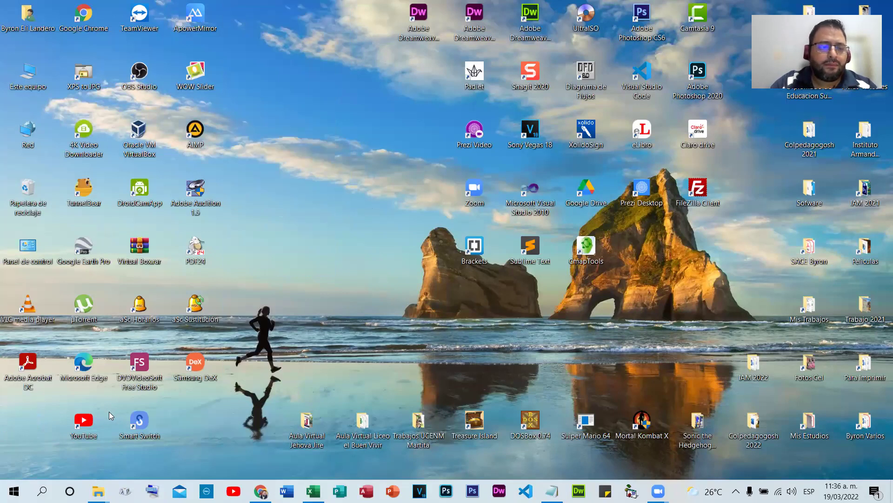
pyautogui.moveTo(191, 407); pyautogui.dragTo(191, 407)
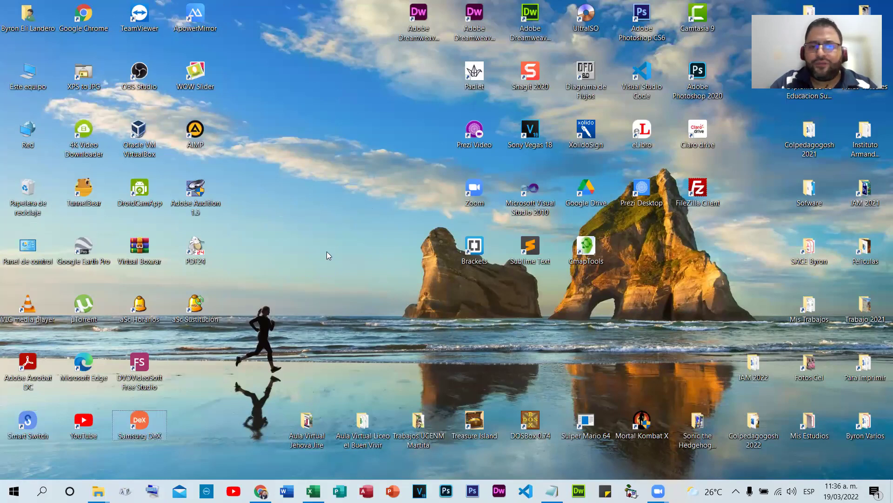
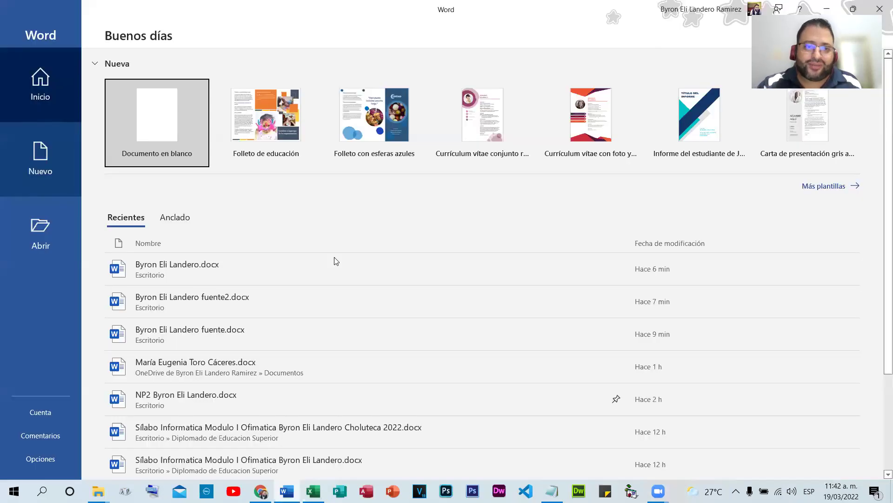
# Step: Create a blank document with 'Portada' on the first line and an empty line below
pyautogui.press('Escape')
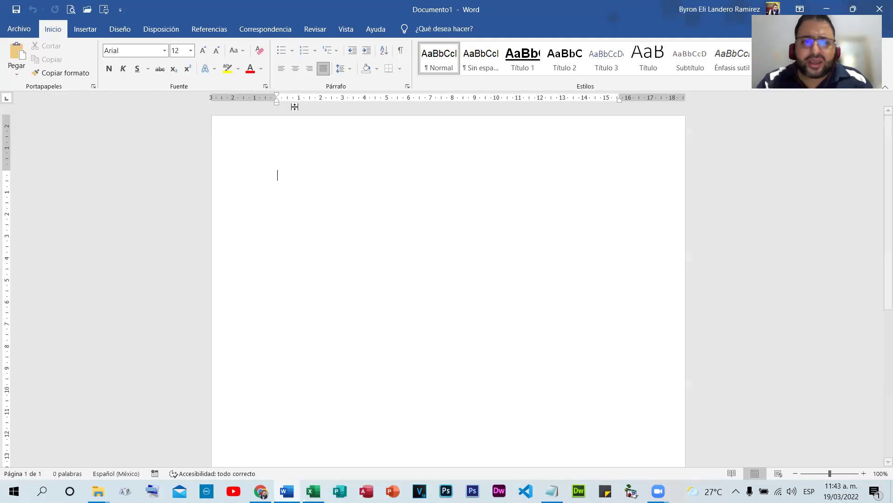
pyautogui.write('portada')
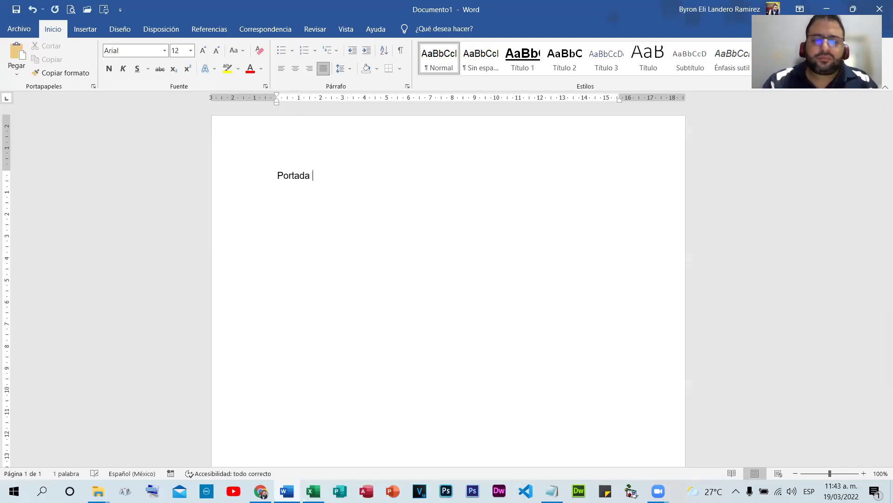
pyautogui.press('Return')
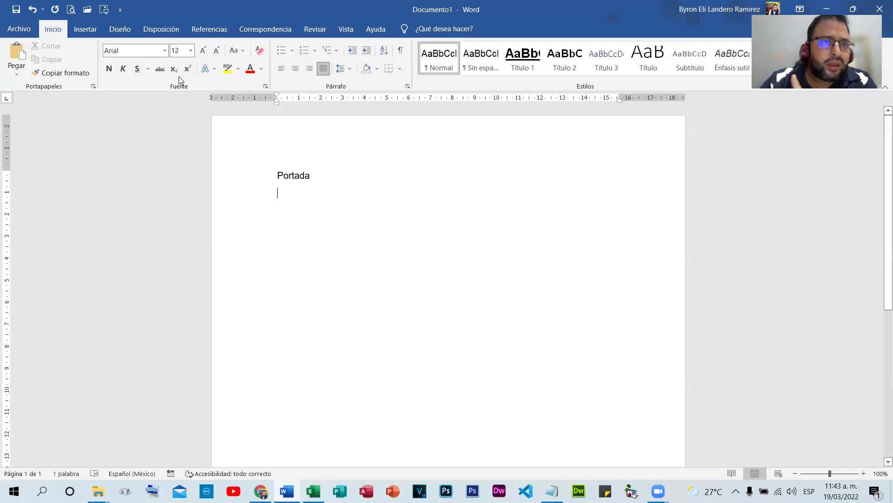
# Step: Insert a Página siguiente section break and type 'Indice' on the new second page
pyautogui.click(173, 27)
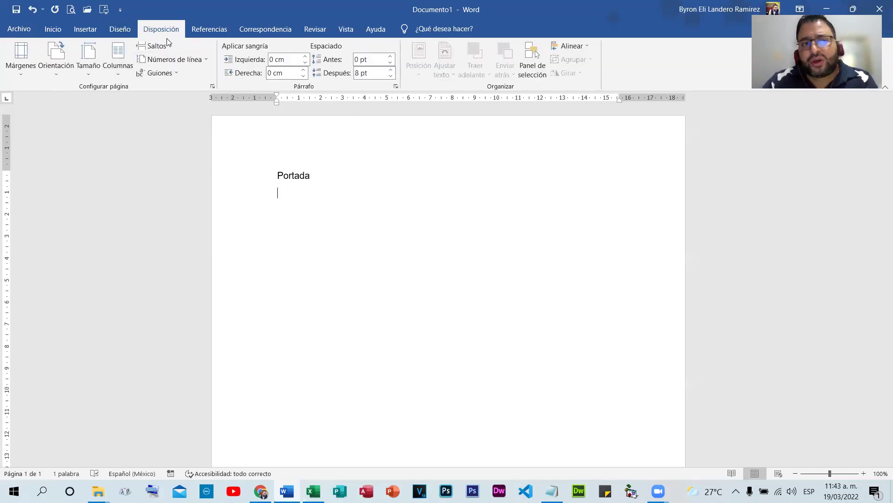
pyautogui.click(162, 45)
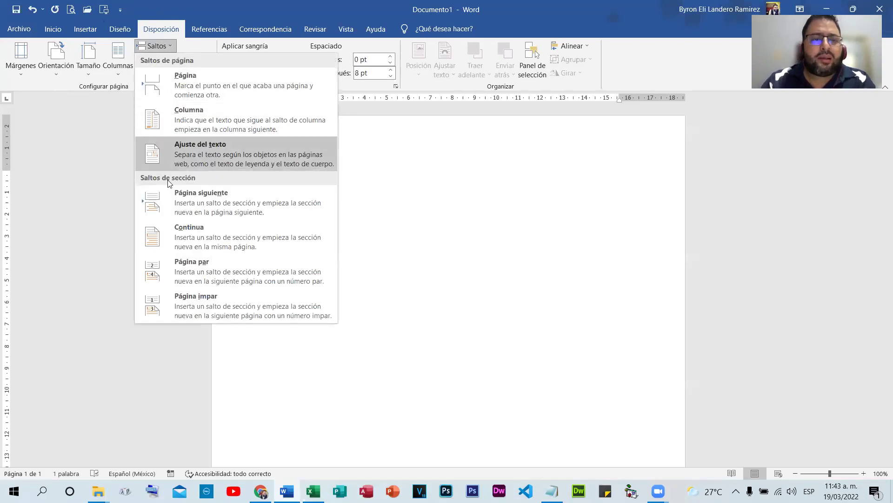
pyautogui.click(193, 201)
pyautogui.scroll(-1, 298, 340)
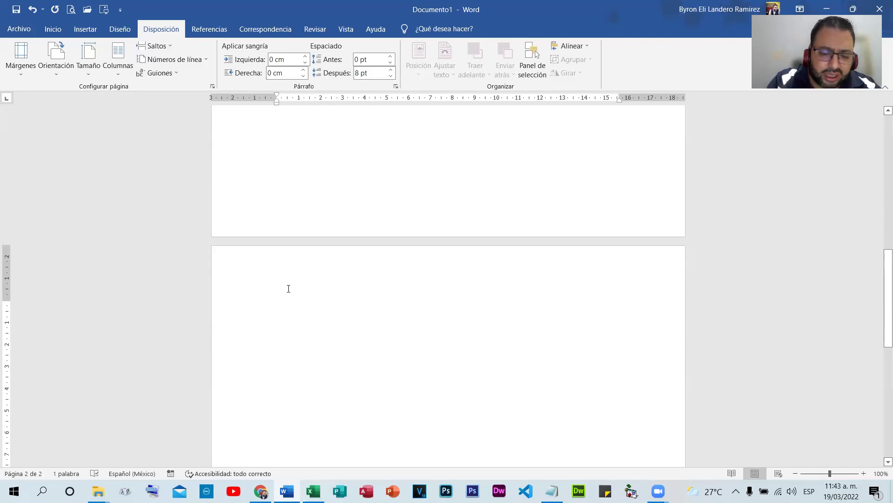
pyautogui.write('Indice')
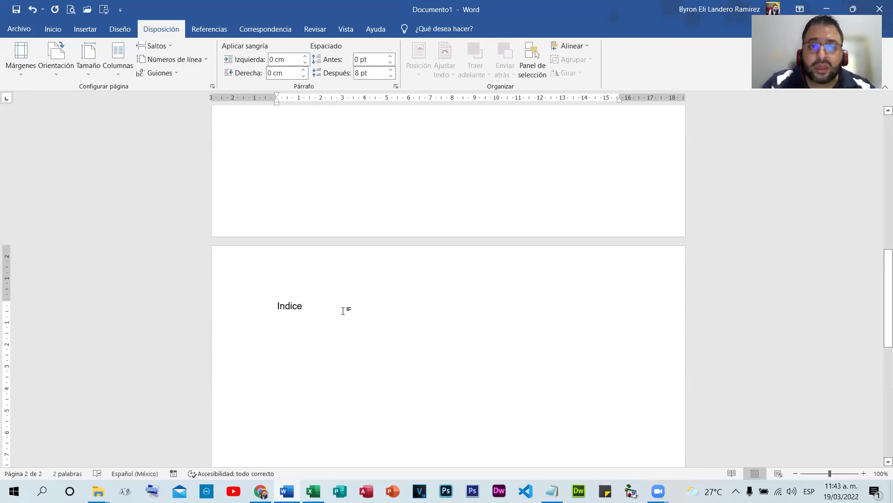
pyautogui.scroll(15, 345, 309)
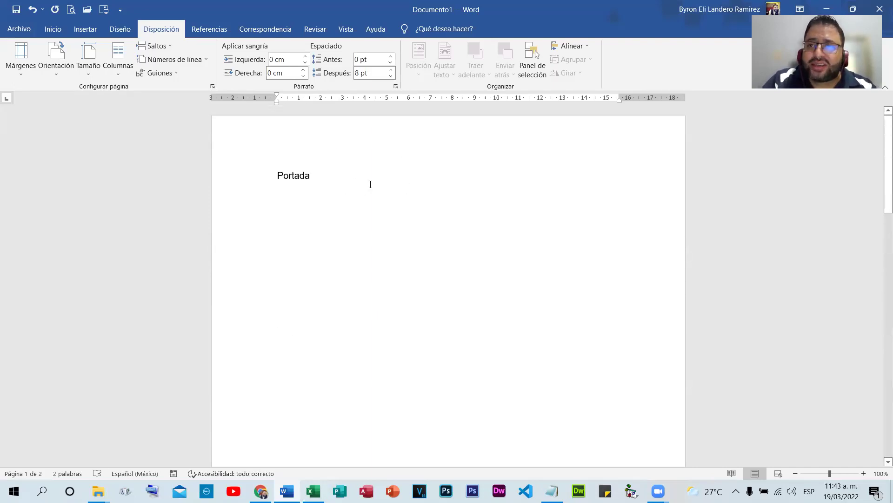
pyautogui.scroll(-18, 369, 184)
pyautogui.scroll(15, 431, 220)
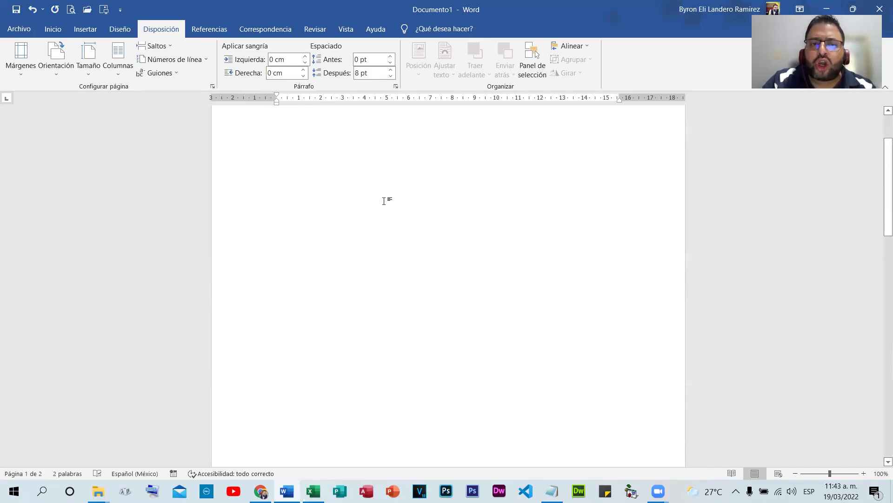
# Step: Type short filler lines under Portada: dsfgsdfg, sdfg, sdfgsd, fgsd, sdf, gsdfg
pyautogui.press('Return')
pyautogui.press('Return')
pyautogui.write('dsfgsdfg')
pyautogui.press('Return')
pyautogui.write('sdfg')
pyautogui.press('Return')
pyautogui.write('sdfg')
pyautogui.press('Return')
pyautogui.write('sdfgsd')
pyautogui.press('Return')
pyautogui.write('fgsd')
pyautogui.press('Return')
pyautogui.write('fgsd')
pyautogui.press('Return')
pyautogui.write('sdfg')
pyautogui.press('Return')
pyautogui.write('sdf')
pyautogui.press('Return')
pyautogui.write('gsdfg')
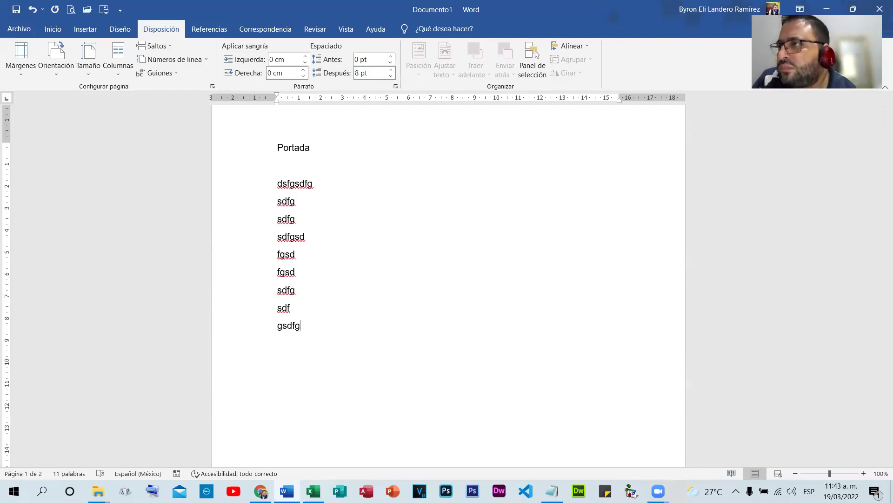
pyautogui.scroll(-8, 403, 156)
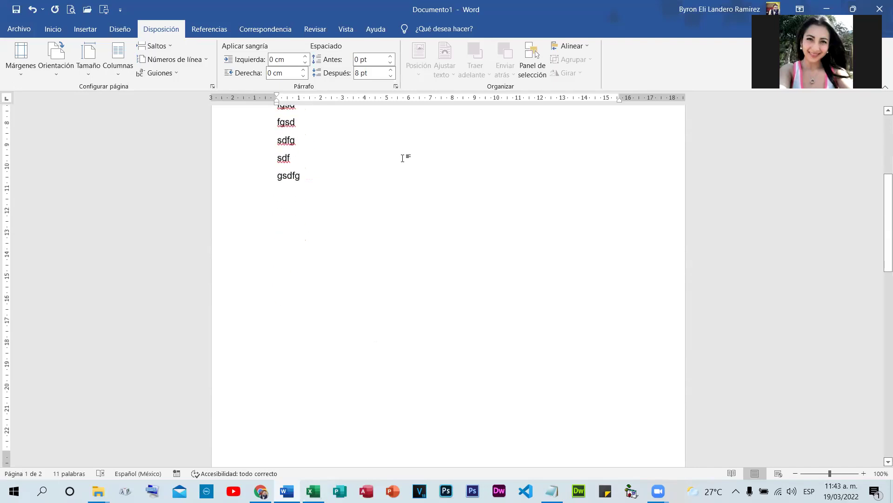
pyautogui.scroll(-2, 452, 152)
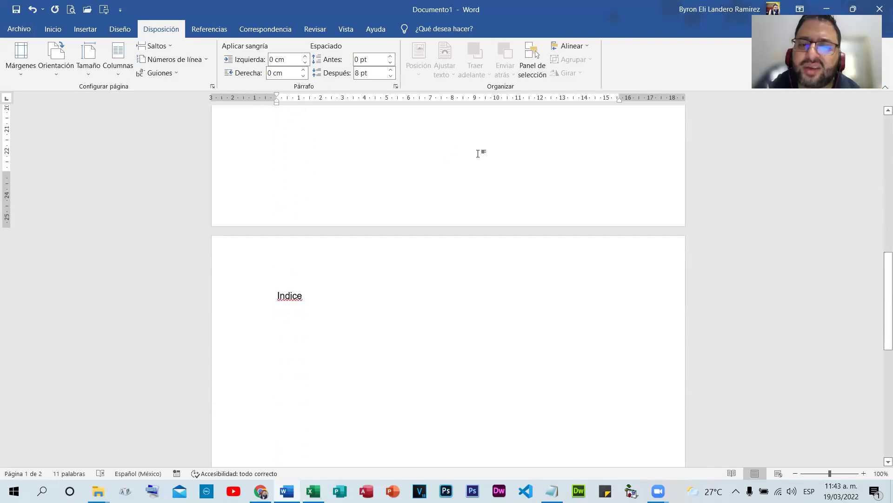
pyautogui.scroll(7, 478, 146)
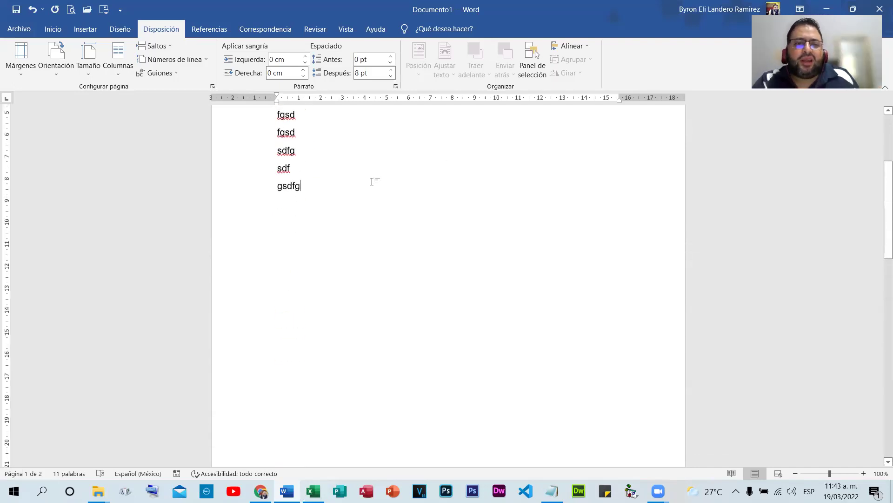
# Step: Add more filler lines such as 'ads', 'ADS' and 'ads ADS ads ADS a sdA SD'
pyautogui.press('Return')
pyautogui.write('}aSF')
pyautogui.press('Return')
pyautogui.write('ads')
pyautogui.press('Return')
pyautogui.write('ADS')
pyautogui.press('Return')
pyautogui.write('ads ADS  ads ADS a sdA SD')
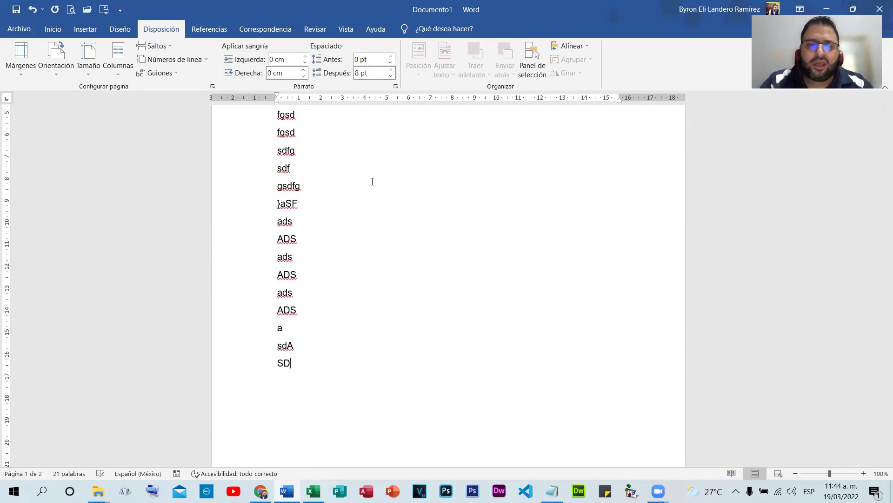
pyautogui.scroll(-3, 494, 227)
pyautogui.scroll(-2, 503, 221)
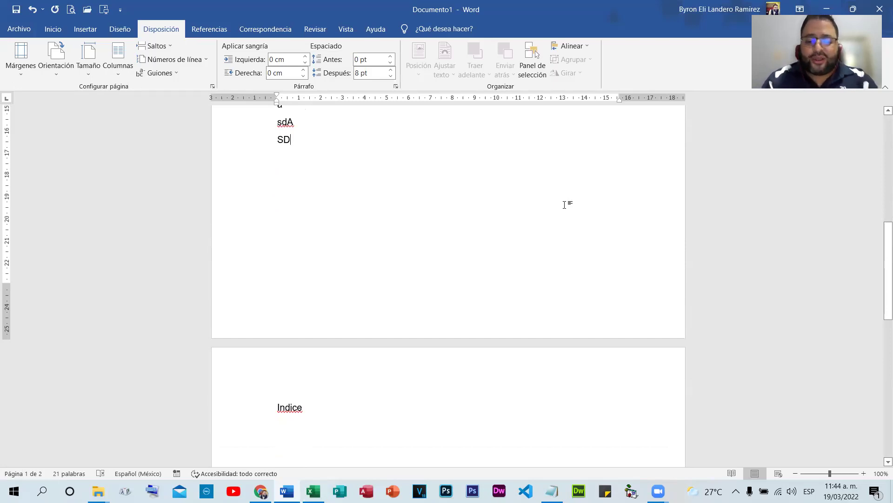
# Step: Type 'ASDFASD FAS DFAS DFAS DF' and several ASDF lines until the text overflows onto another page
pyautogui.write('ASDFASD FAS DFAS DFAS DF')
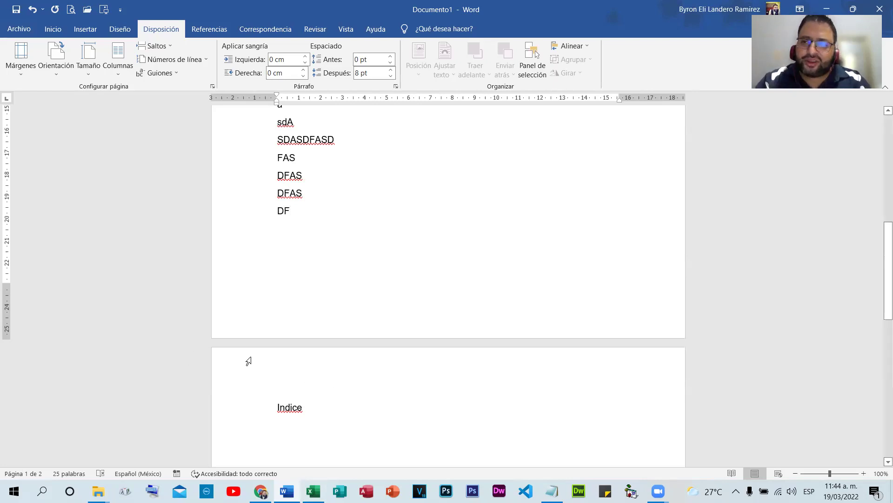
pyautogui.write('ASDF')
pyautogui.press('Return')
pyautogui.write('ASDF')
pyautogui.press('Return')
pyautogui.write('ASDF')
pyautogui.press('Return')
pyautogui.write('ASDF')
pyautogui.write('SDF')
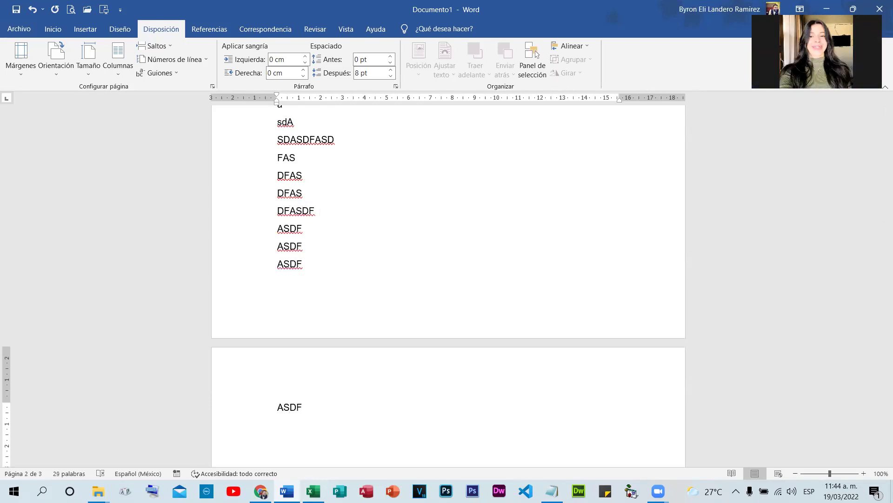
pyautogui.press('Return')
pyautogui.write('ASDF')
pyautogui.press('Return')
pyautogui.write('ASDF')
pyautogui.press('Return')
pyautogui.write('ASDF')
pyautogui.scroll(-7, 438, 262)
pyautogui.scroll(-8, 439, 261)
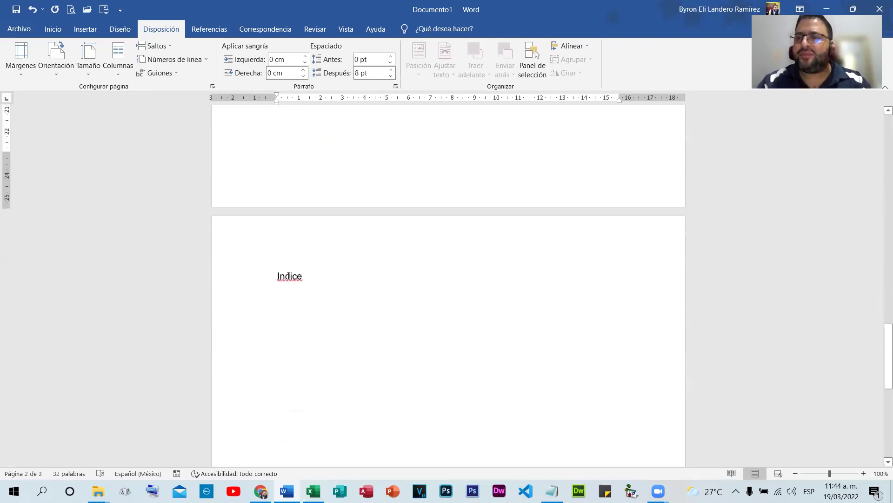
# Step: Replace 'Indice' with the accented spelling suggestion 'Índice'
pyautogui.rightClick(289, 276)
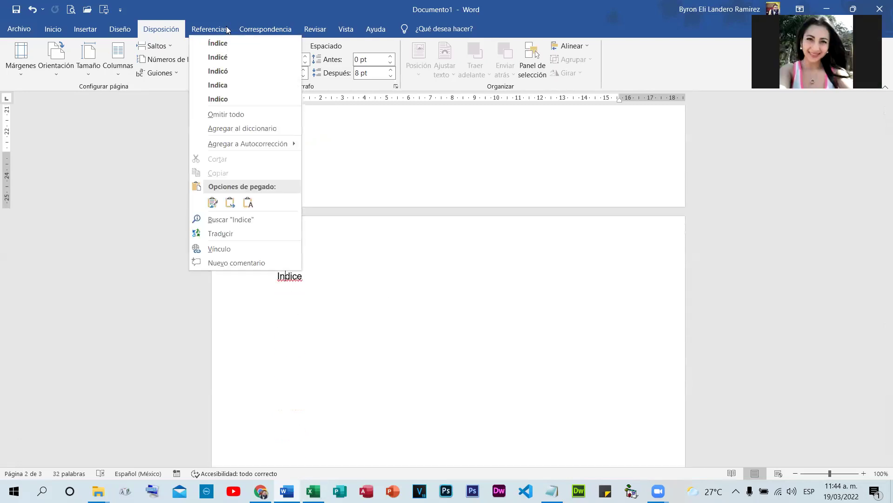
pyautogui.click(217, 44)
pyautogui.scroll(12, 512, 276)
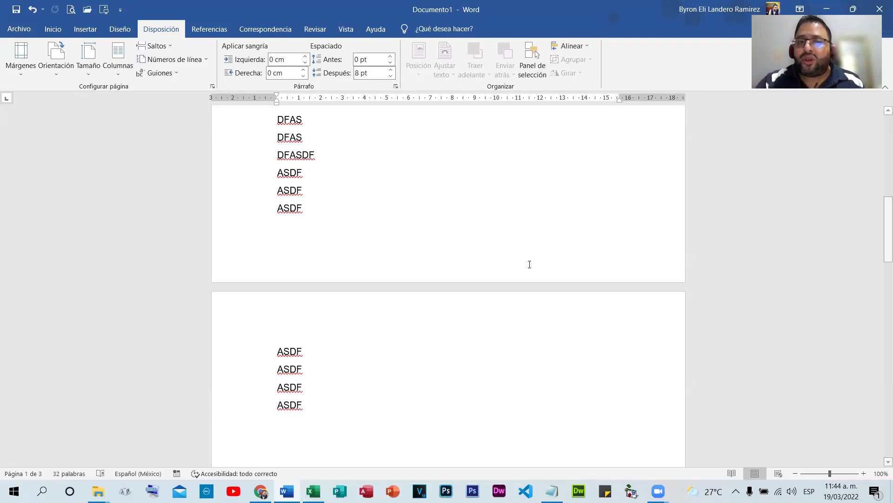
pyautogui.scroll(8, 530, 264)
pyautogui.scroll(-4, 568, 175)
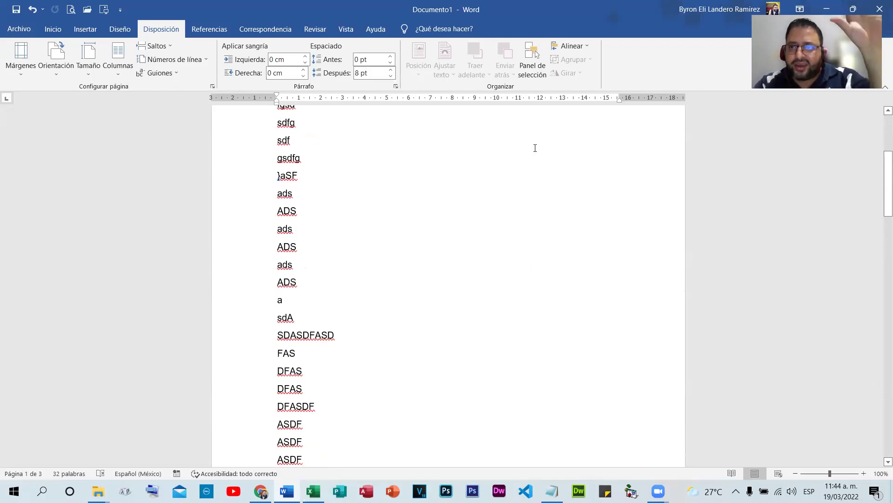
pyautogui.scroll(-10, 535, 148)
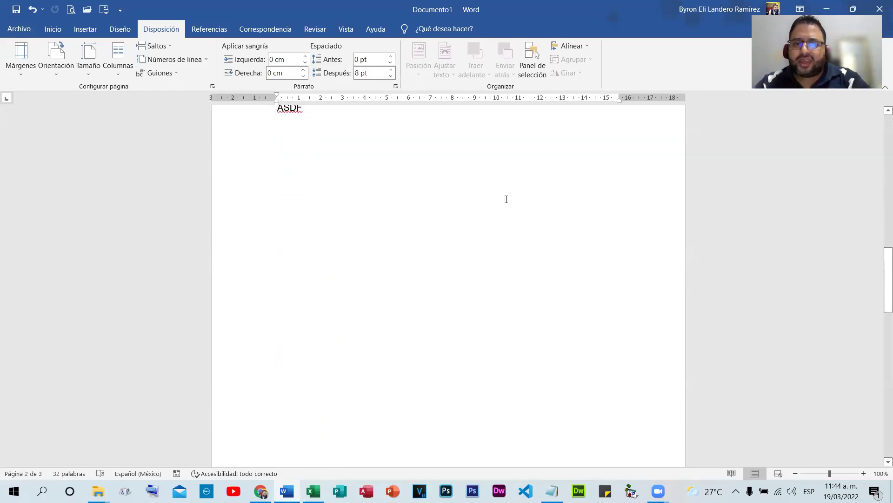
pyautogui.scroll(4, 308, 292)
# Step: Undo an accidental paste that removed the break before Índice, then add an empty line below Índice
pyautogui.keyDown('shift'); pyautogui.click(251, 141); pyautogui.keyUp('shift')
pyautogui.write('Índice')
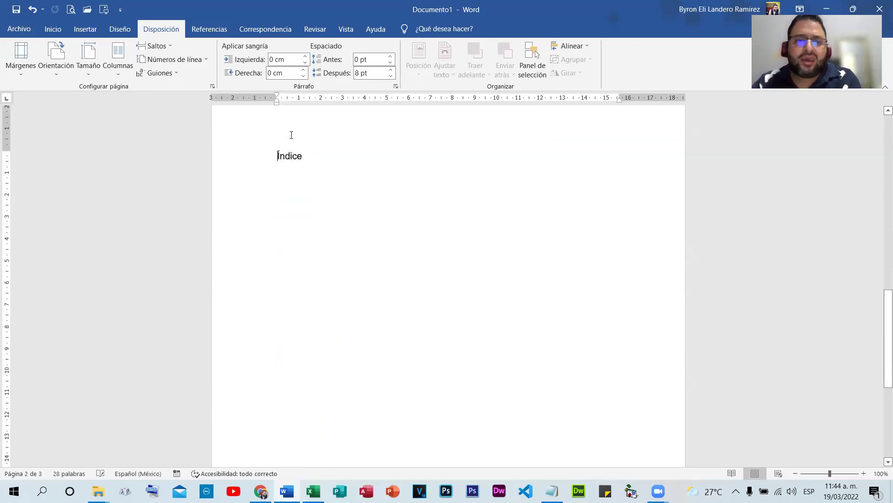
pyautogui.scroll(-1, 353, 326)
pyautogui.hotkey('ctrl', 'z')
pyautogui.hotkey('ctrl', 'z')
pyautogui.scroll(-4, 336, 351)
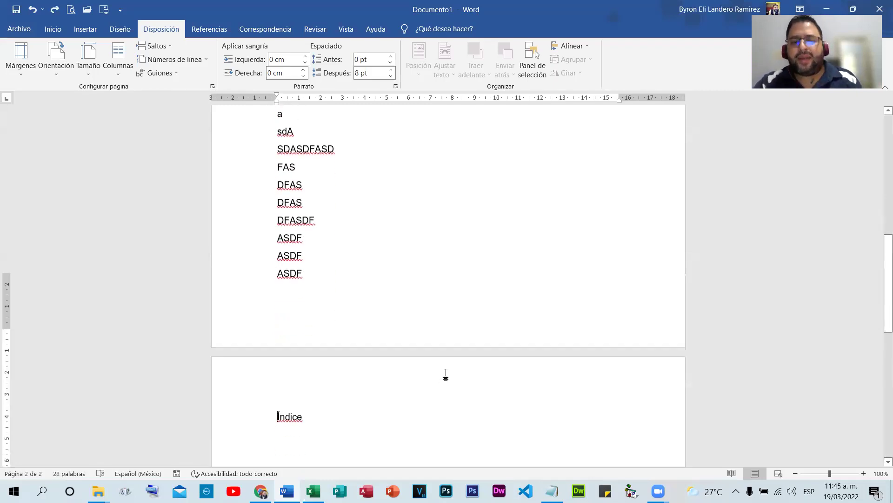
pyautogui.scroll(-3, 446, 374)
pyautogui.scroll(-13, 428, 347)
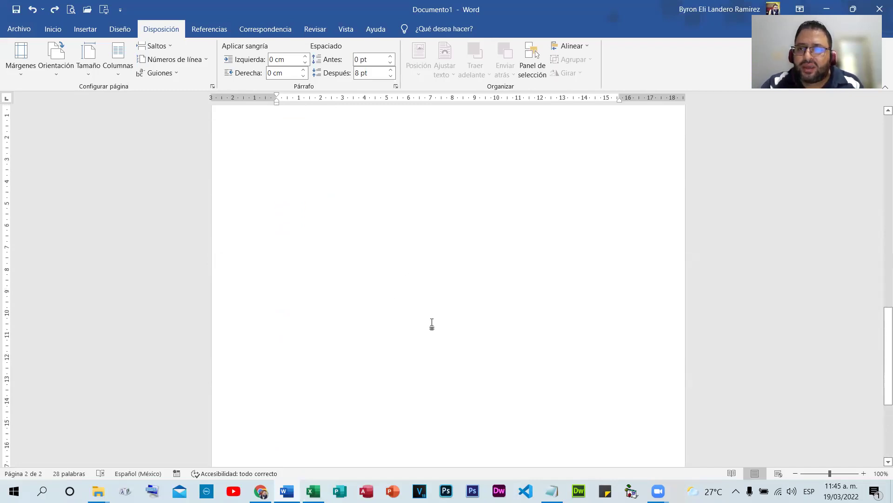
pyautogui.scroll(14, 431, 323)
pyautogui.scroll(-3, 498, 160)
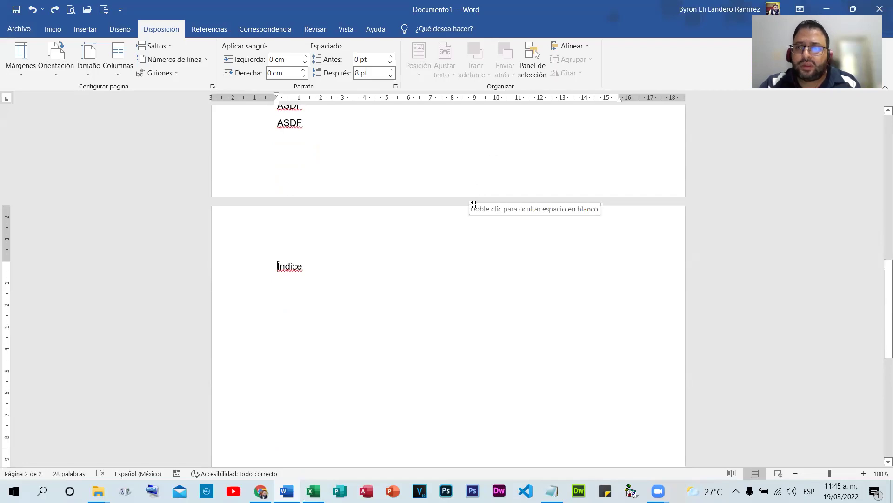
pyautogui.scroll(-3, 417, 225)
pyautogui.press('Return')
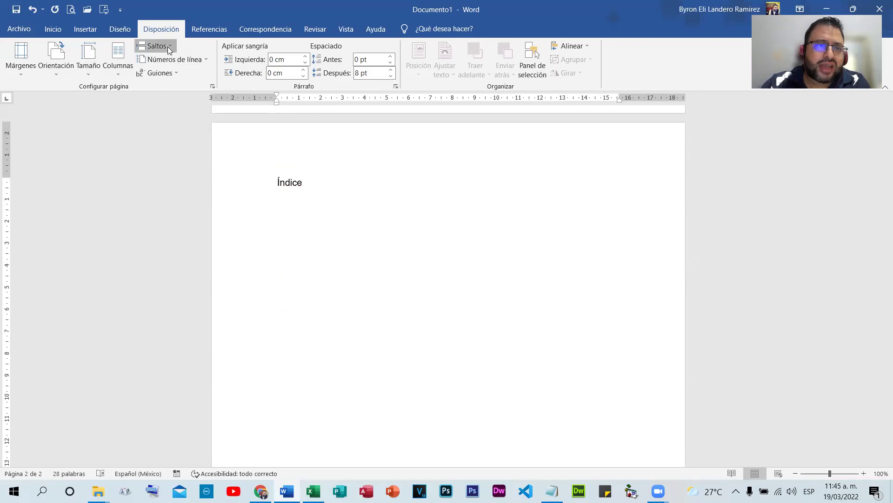
# Step: Insert a Página siguiente section break and start typing 'O' on the new page
pyautogui.click(169, 46)
pyautogui.click(193, 196)
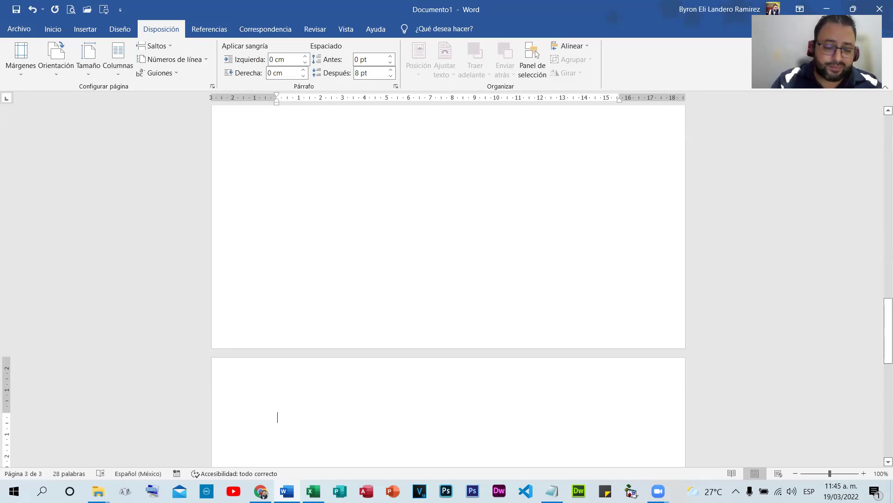
pyautogui.write('Objetivos')
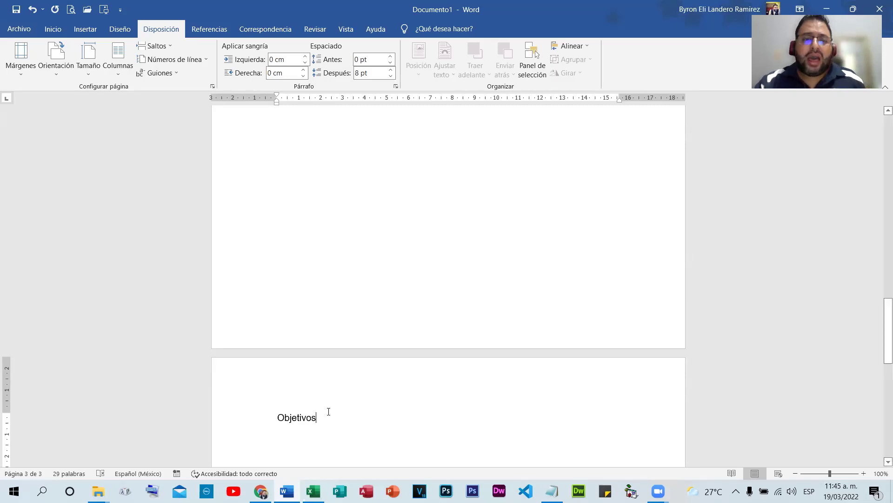
# Step: Add three 'sdf' lines beneath the Índice heading
pyautogui.scroll(10, 370, 419)
pyautogui.click(398, 276)
pyautogui.scroll(2, 399, 277)
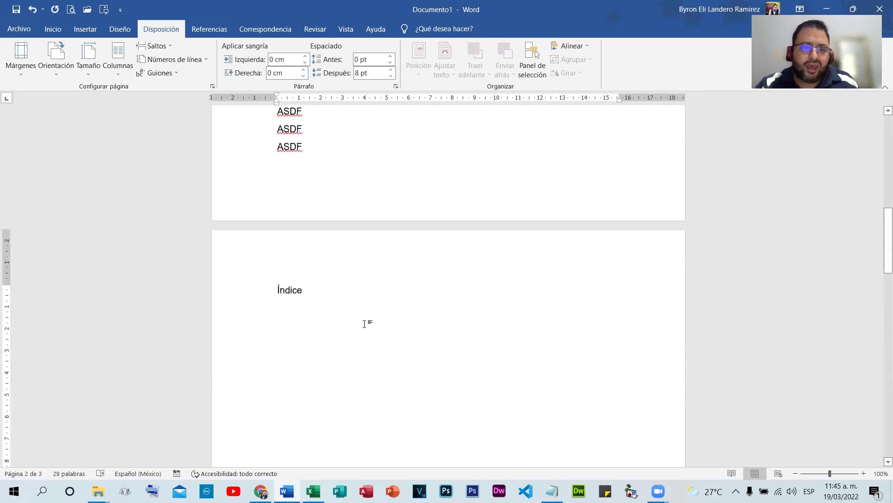
pyautogui.press('Return')
pyautogui.press('Return')
pyautogui.write('sdf')
pyautogui.press('Return')
pyautogui.write('sdf')
pyautogui.press('Return')
pyautogui.write('sdf')
pyautogui.scroll(2, 393, 309)
pyautogui.scroll(-19, 401, 314)
pyautogui.scroll(-5, 401, 315)
pyautogui.scroll(20, 358, 335)
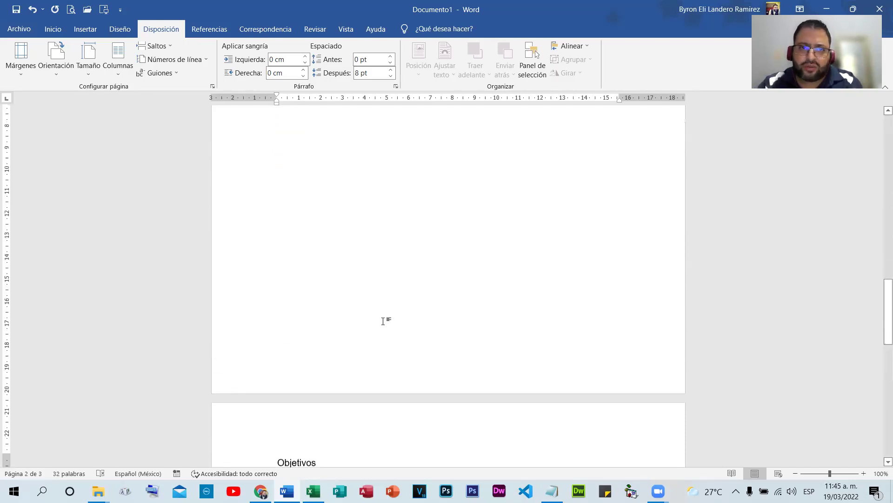
# Step: Undo an accidental deletion of filler lines, then add and remove a page break after the last ASDF
pyautogui.click(355, 202)
pyautogui.press('BackSpace')
pyautogui.press('BackSpace')
pyautogui.press('BackSpace')
pyautogui.press('BackSpace')
pyautogui.press('BackSpace')
pyautogui.press('BackSpace')
pyautogui.press('BackSpace')
pyautogui.press('BackSpace')
pyautogui.press('BackSpace')
pyautogui.press('BackSpace')
pyautogui.press('BackSpace')
pyautogui.press('BackSpace')
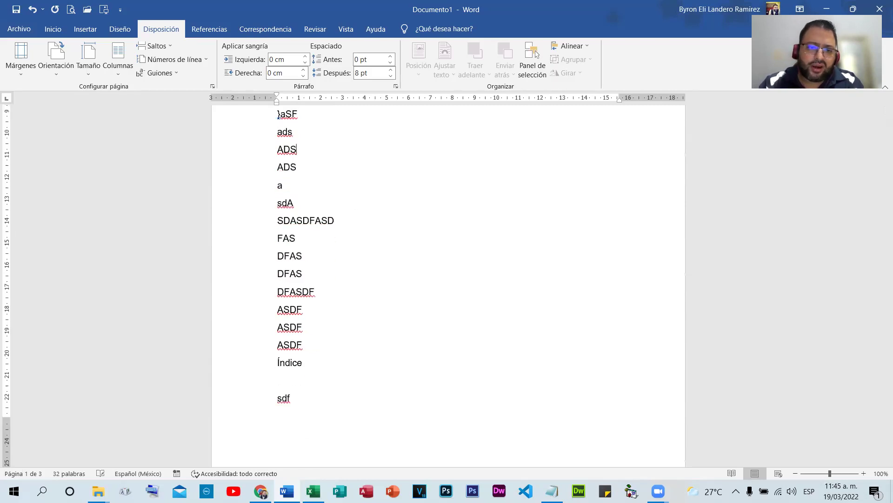
pyautogui.hotkey('ctrl', 'z')
pyautogui.hotkey('ctrl', 'z')
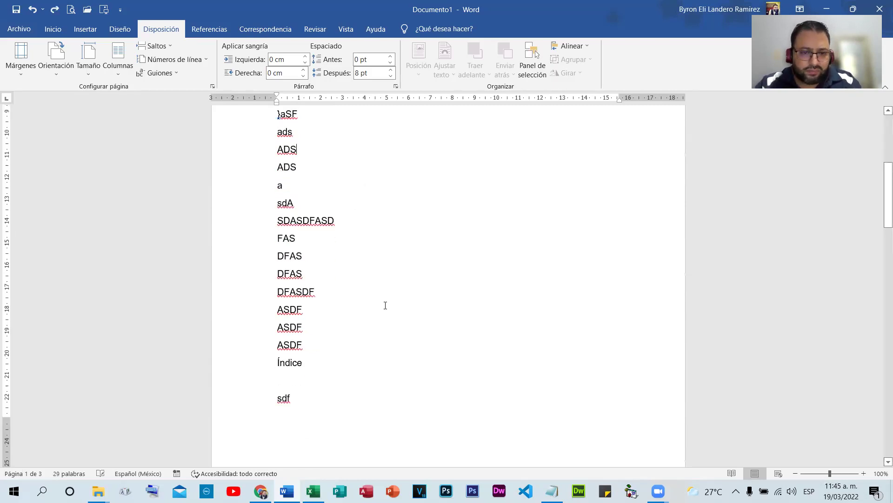
pyautogui.hotkey('ctrl', 'z')
pyautogui.hotkey('ctrl', 'z')
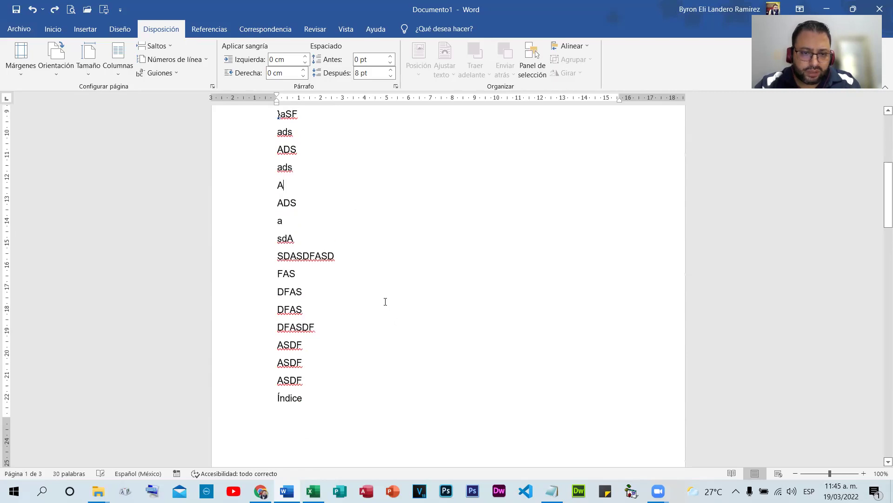
pyautogui.hotkey('ctrl', 'z')
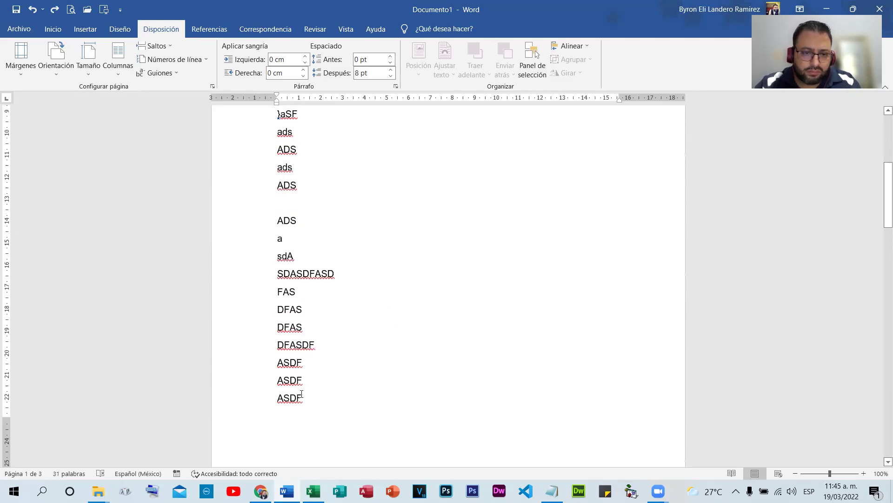
pyautogui.hotkey('ctrl', 'z')
pyautogui.click(371, 196)
pyautogui.hotkey('ctrl', 'Return')
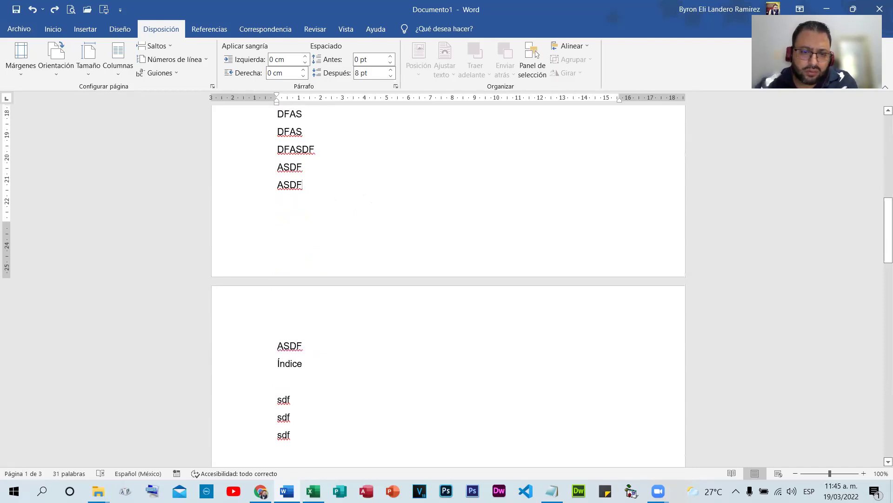
pyautogui.press('Delete')
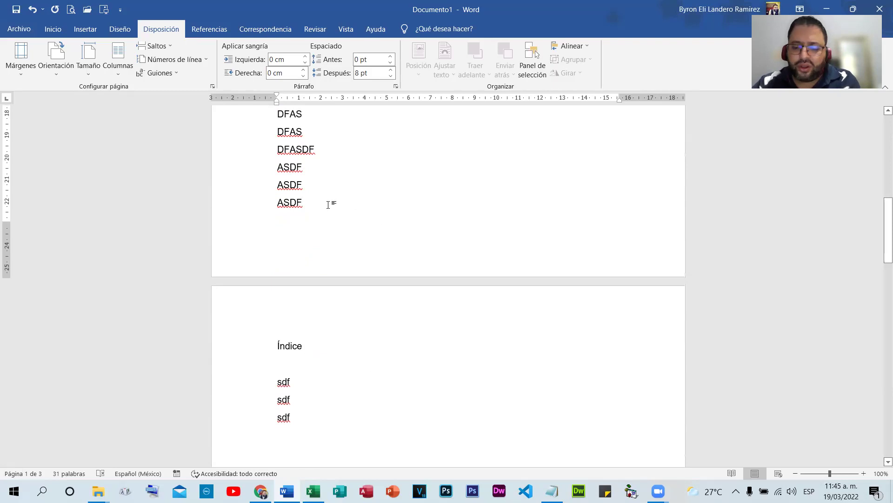
# Step: Put Índice in a new next-page section and delete the blank line above it
pyautogui.click(165, 46)
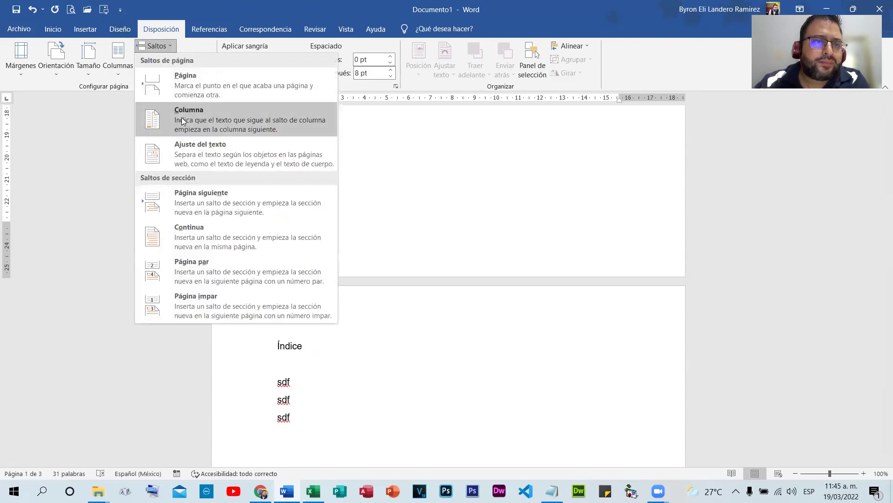
pyautogui.click(200, 198)
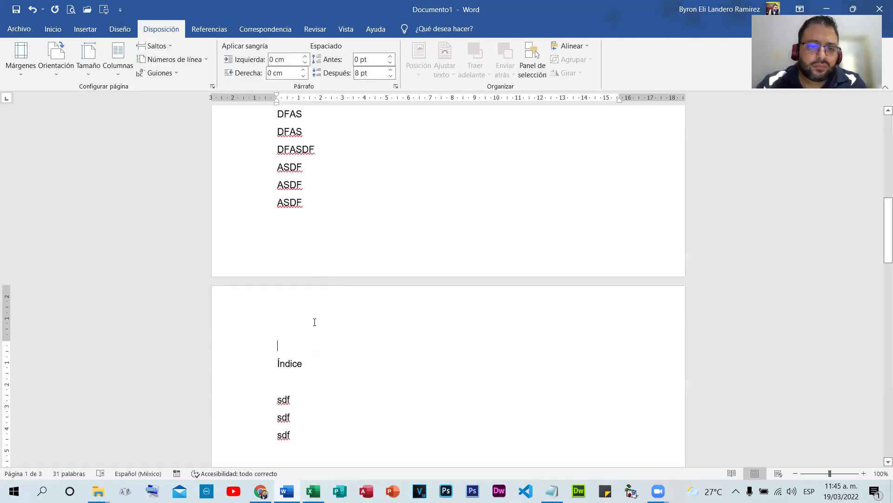
pyautogui.press('Delete')
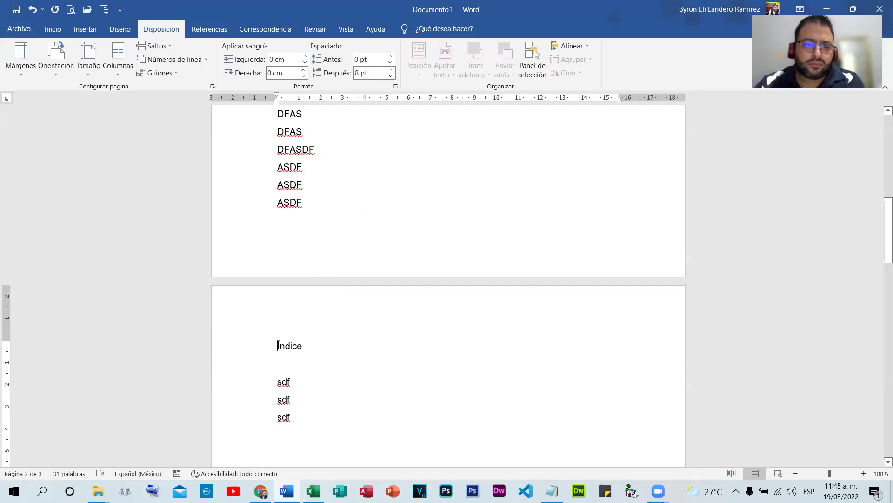
# Step: Shorten the ASDF line to 'A', undoing a trial page break and a larger deletion
pyautogui.click(368, 163)
pyautogui.hotkey('ctrl', 'Return')
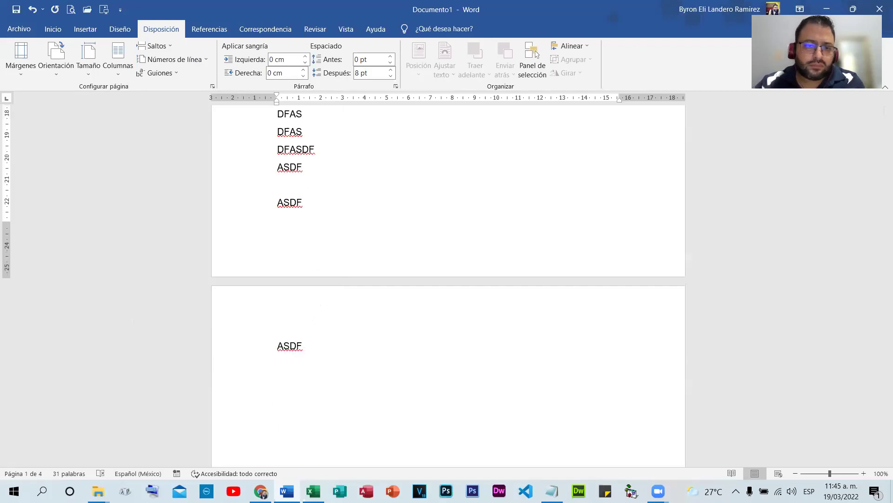
pyautogui.hotkey('ctrl', 'z')
pyautogui.press('BackSpace')
pyautogui.press('BackSpace')
pyautogui.press('BackSpace')
pyautogui.moveTo(325, 221); pyautogui.dragTo(283, 135)
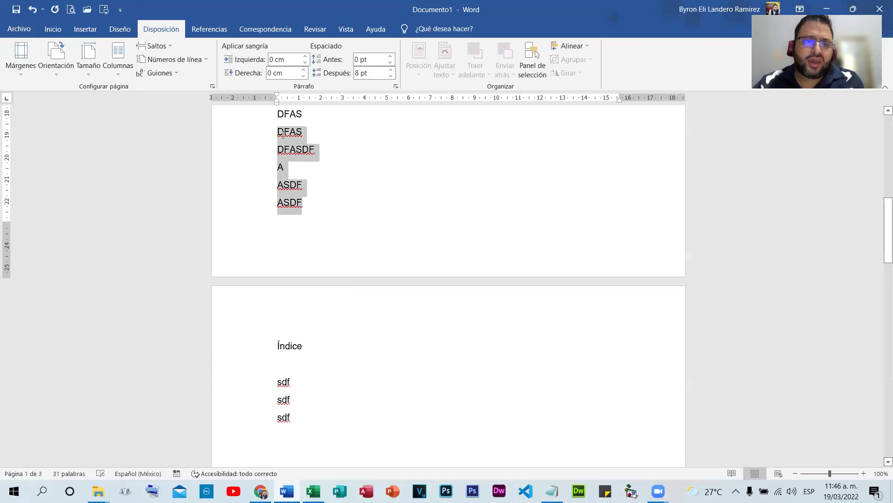
pyautogui.press('Delete')
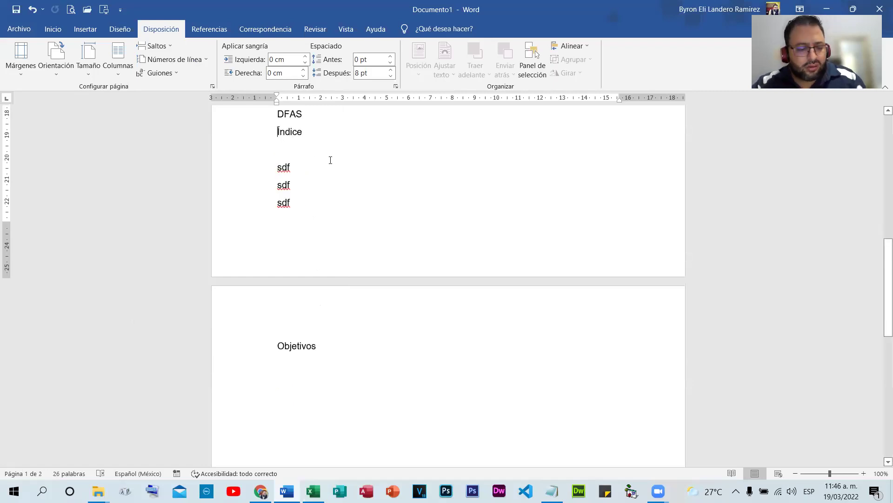
pyautogui.hotkey('ctrl', 'z')
# Step: Erase the last ASDF line on page 1
pyautogui.click(310, 208)
pyautogui.press('BackSpace')
pyautogui.press('BackSpace')
pyautogui.press('BackSpace')
pyautogui.press('BackSpace')
pyautogui.press('BackSpace')
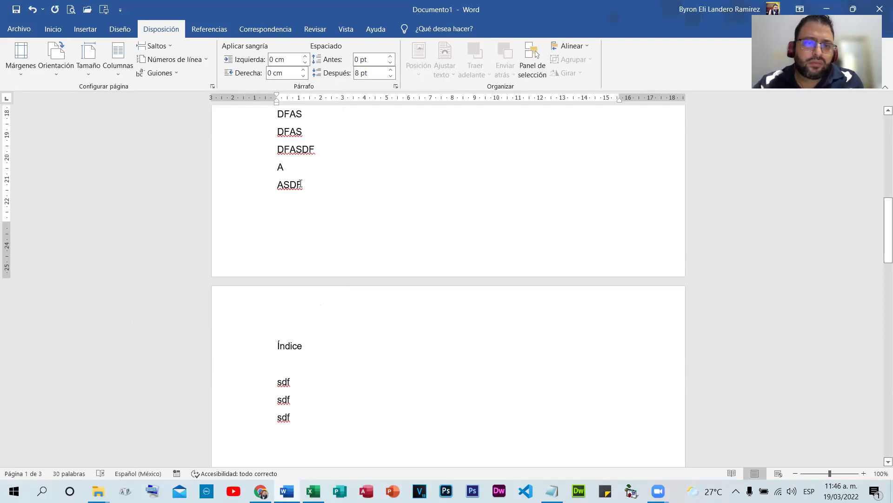
pyautogui.press('BackSpace')
pyautogui.press('BackSpace')
pyautogui.press('BackSpace')
pyautogui.press('BackSpace')
pyautogui.press('BackSpace')
pyautogui.scroll(-3, 388, 266)
pyautogui.scroll(-7, 388, 265)
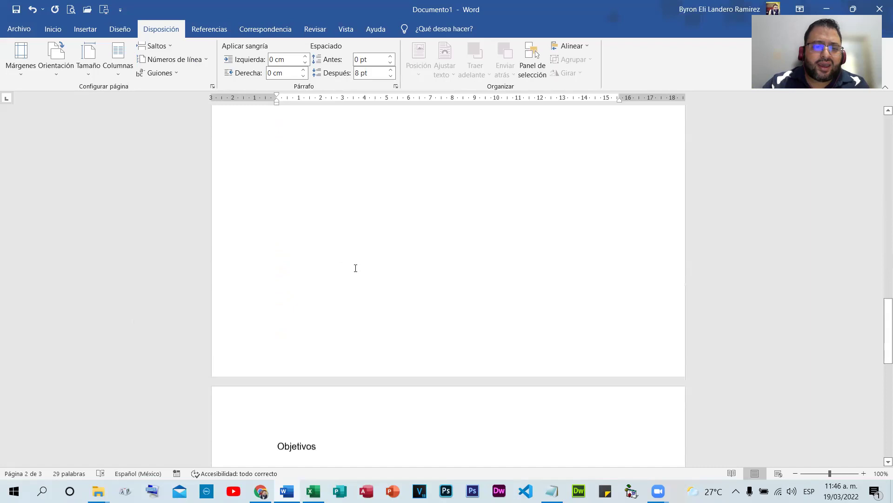
pyautogui.scroll(-2, 355, 268)
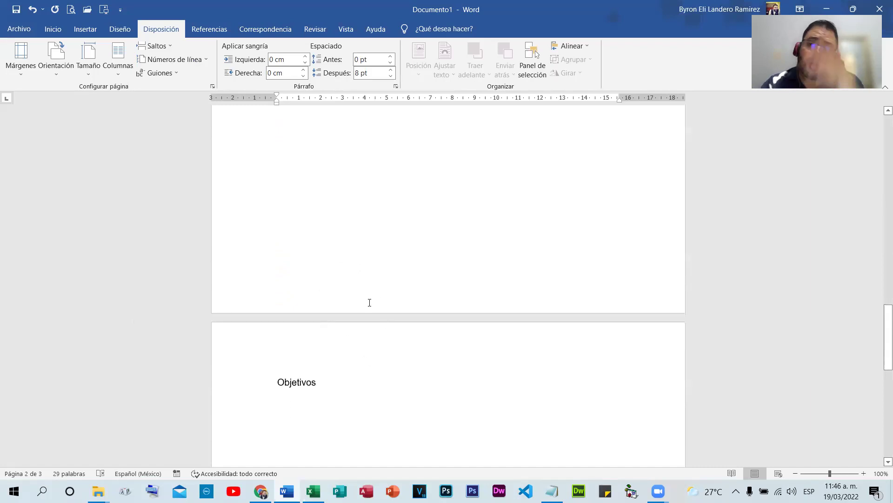
pyautogui.scroll(9, 428, 274)
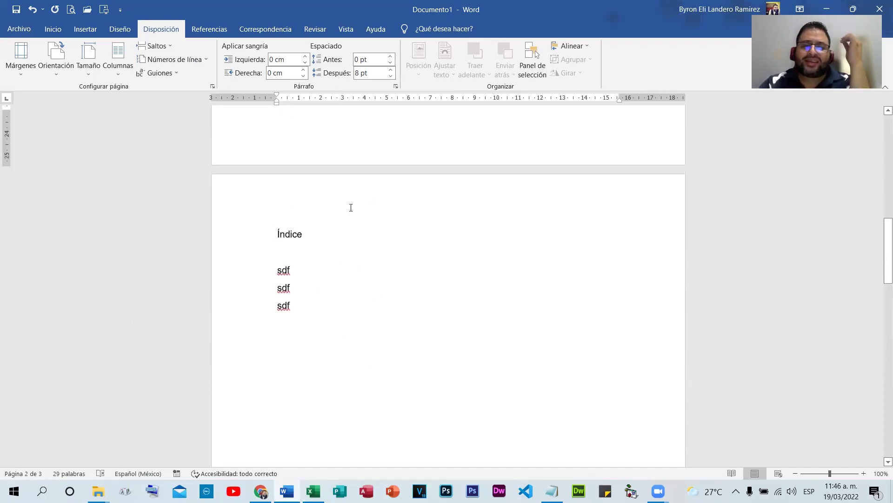
# Step: Set the Índice section's orientation to Horizontal (landscape)
pyautogui.scroll(10, 447, 317)
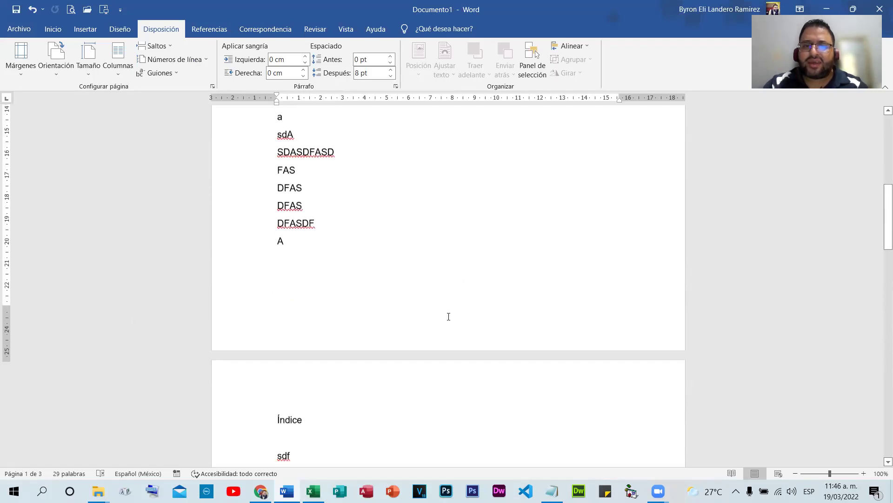
pyautogui.scroll(-4, 486, 240)
pyautogui.scroll(-8, 484, 241)
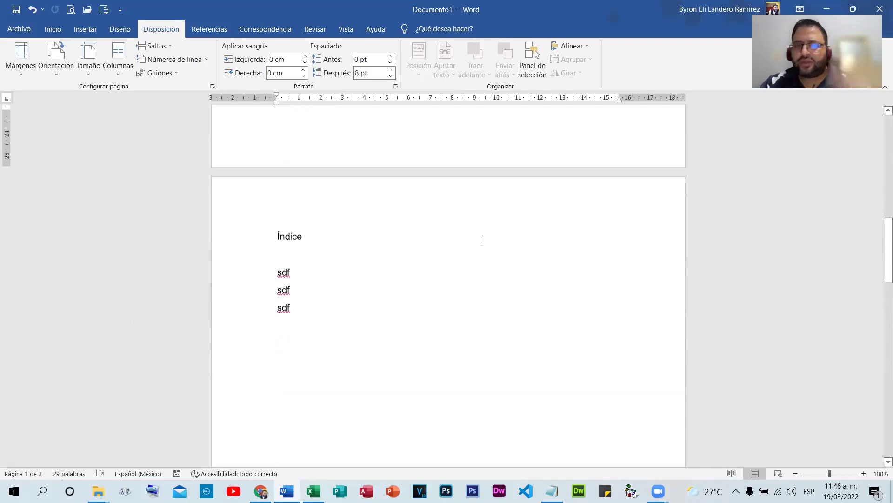
pyautogui.scroll(2, 431, 233)
pyautogui.click(372, 215)
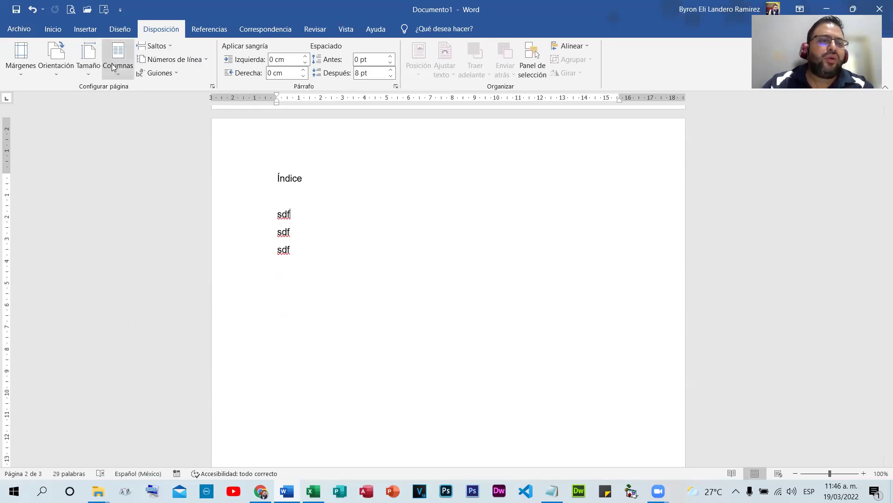
pyautogui.click(54, 62)
pyautogui.click(70, 116)
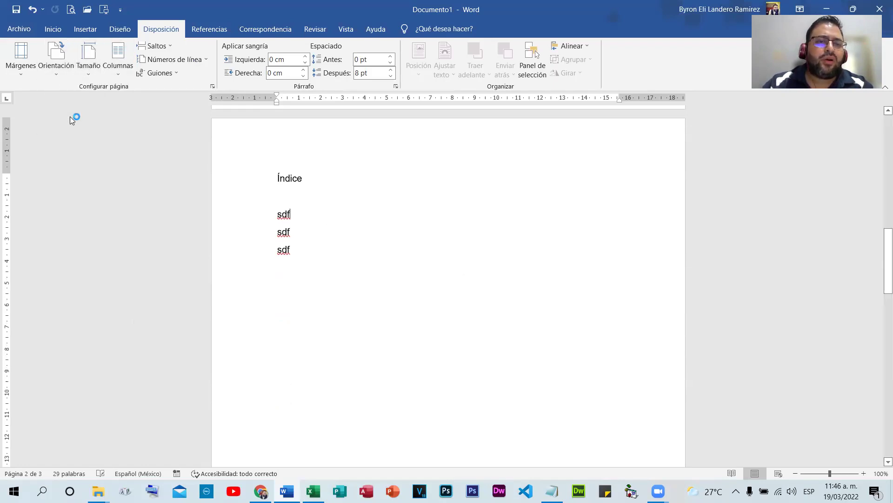
pyautogui.scroll(15, 464, 275)
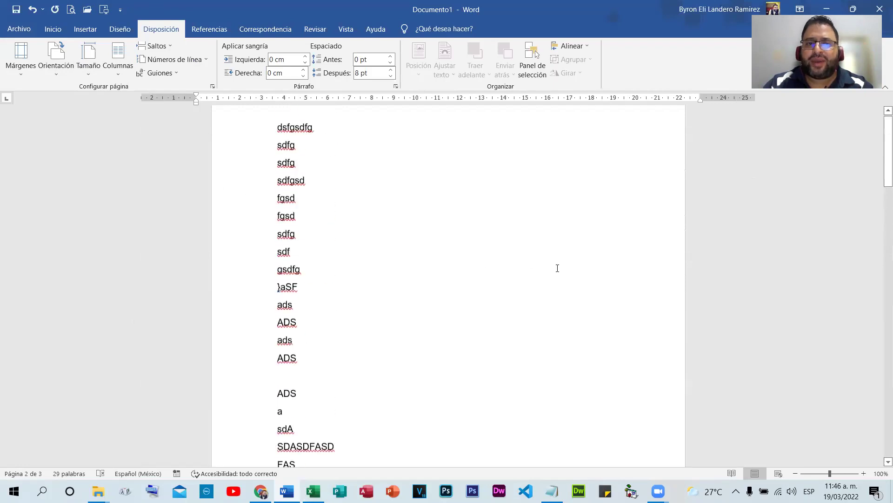
pyautogui.scroll(-15, 559, 268)
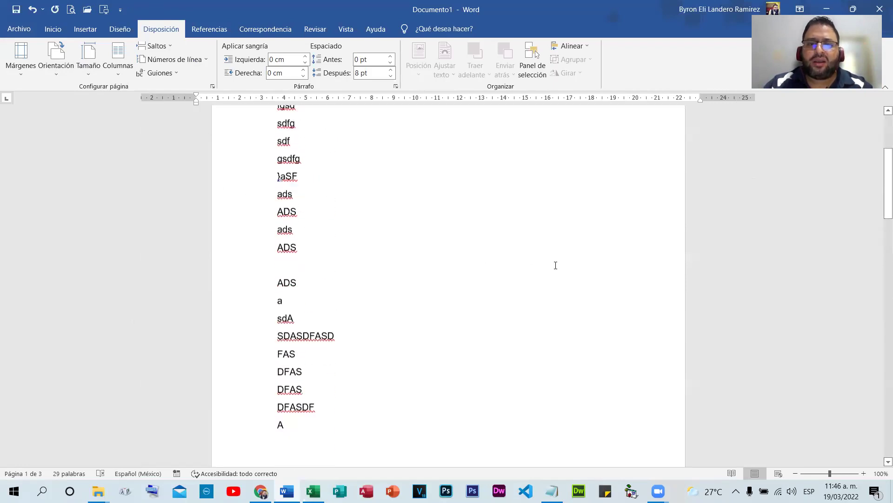
pyautogui.scroll(-20, 560, 242)
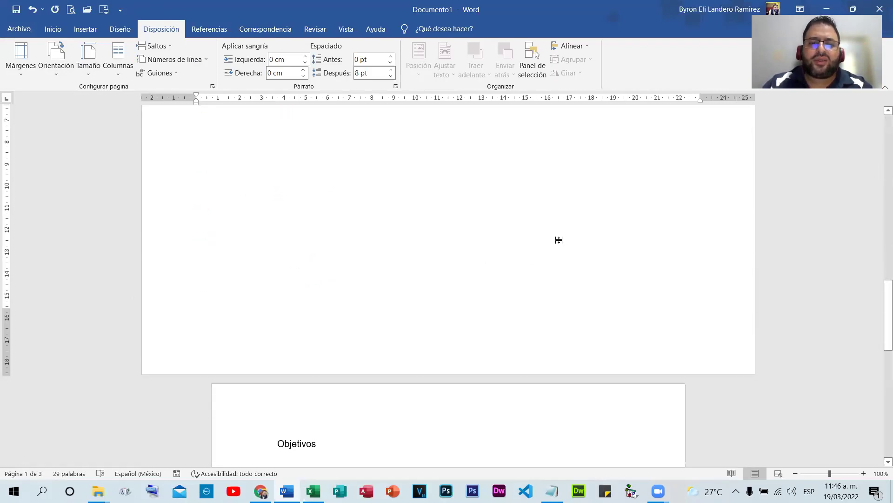
pyautogui.scroll(5, 465, 224)
# Step: Add a Página siguiente section break after Objetivos
pyautogui.click(341, 182)
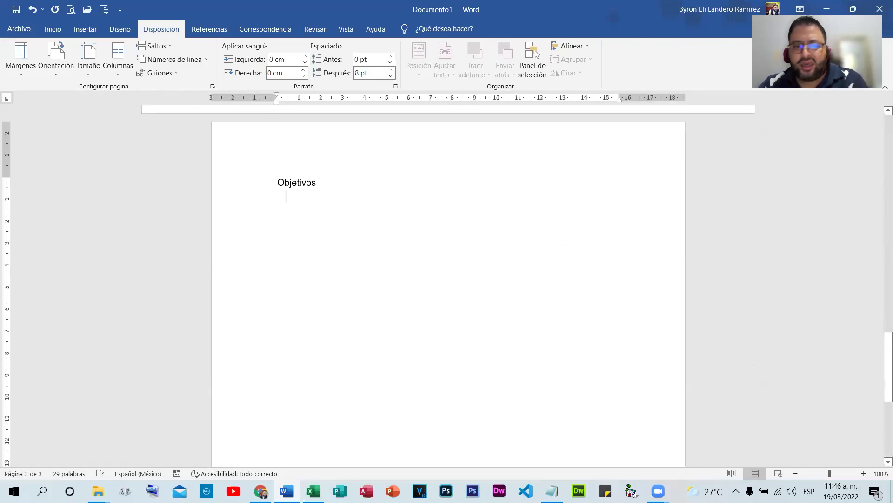
pyautogui.click(158, 46)
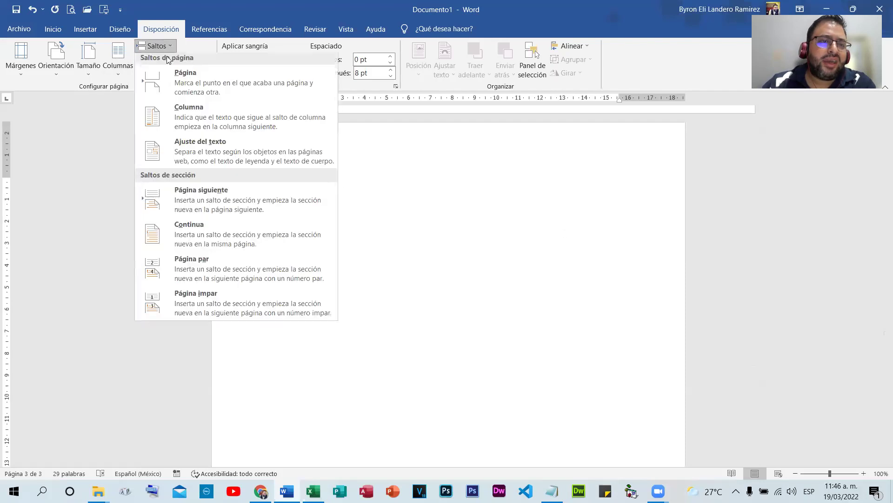
pyautogui.click(191, 192)
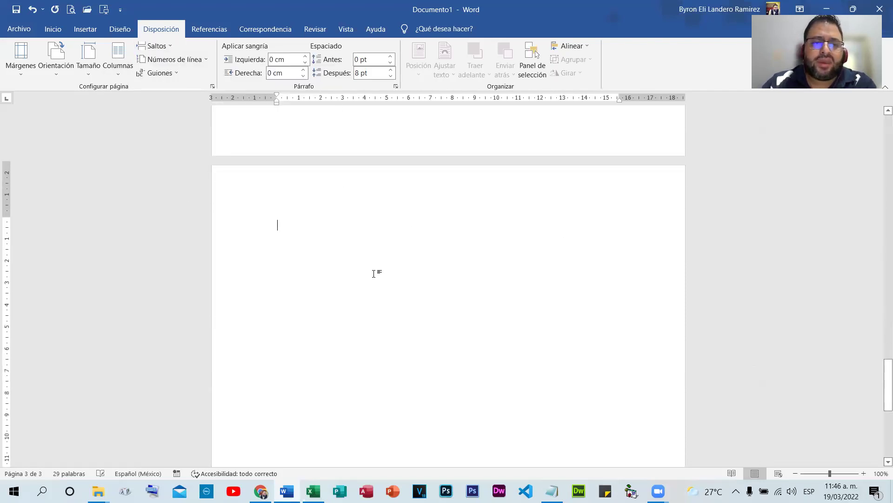
# Step: Set the new last section's orientation to Horizontal
pyautogui.click(56, 58)
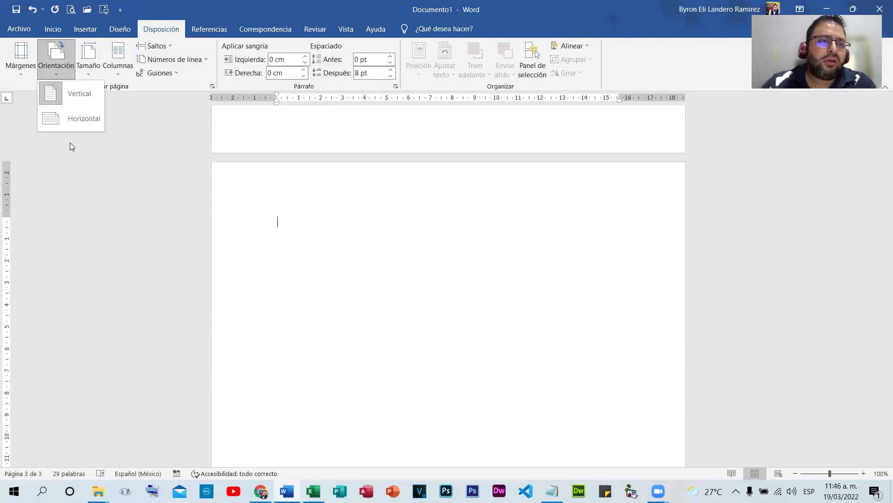
pyautogui.click(77, 120)
pyautogui.scroll(-10, 383, 281)
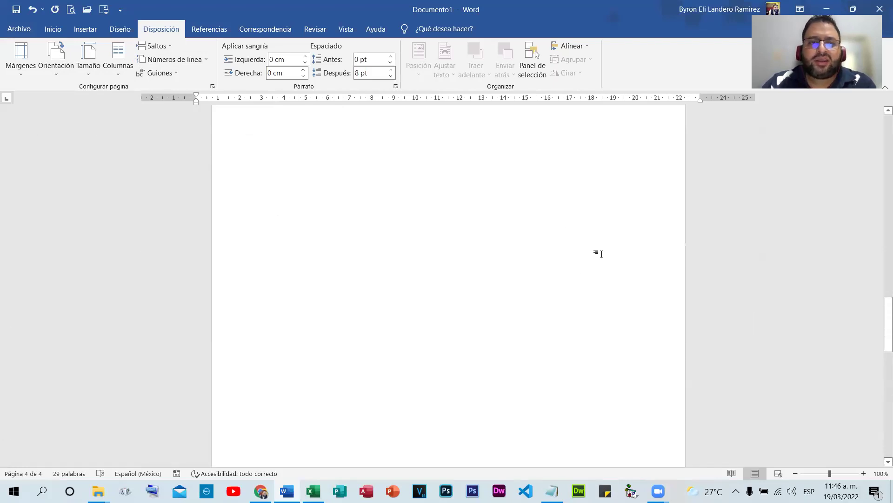
pyautogui.scroll(15, 577, 238)
pyautogui.scroll(3, 545, 222)
pyautogui.scroll(-12, 544, 214)
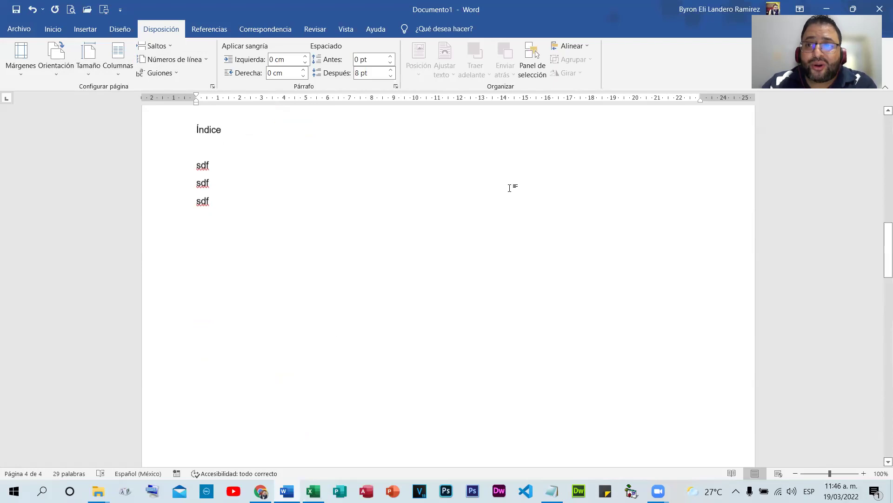
pyautogui.scroll(-15, 512, 196)
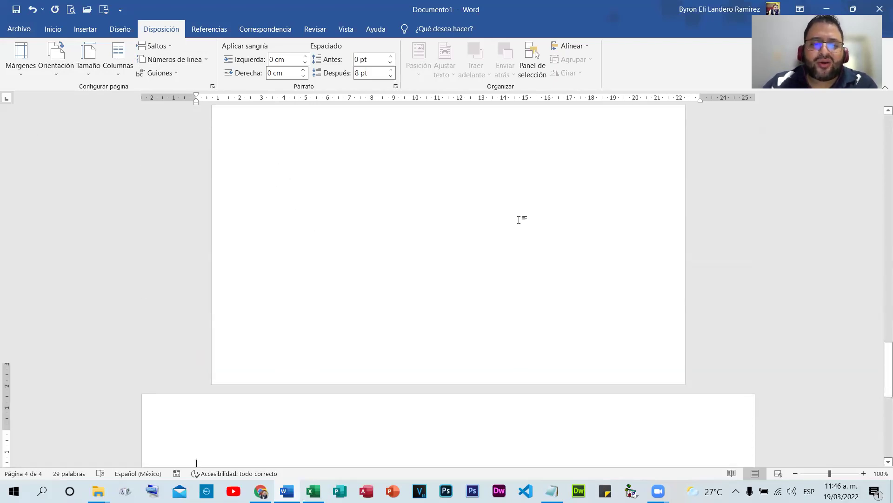
pyautogui.scroll(-8, 519, 219)
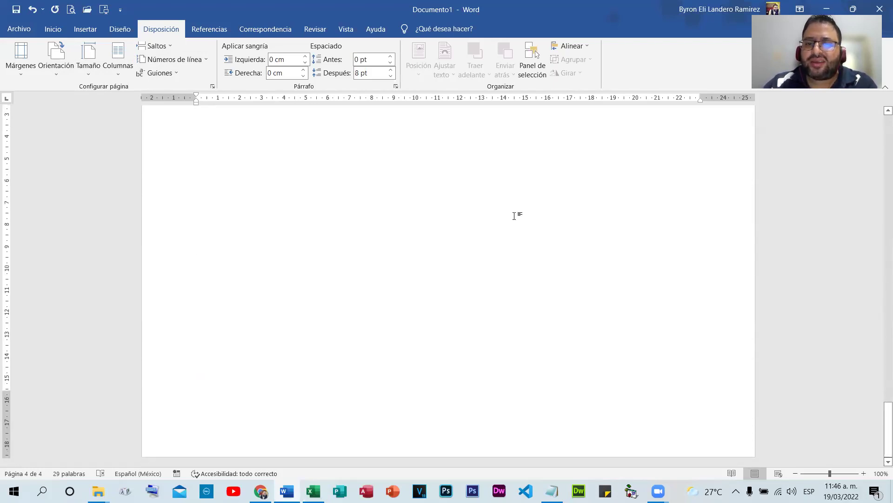
pyautogui.scroll(7, 514, 216)
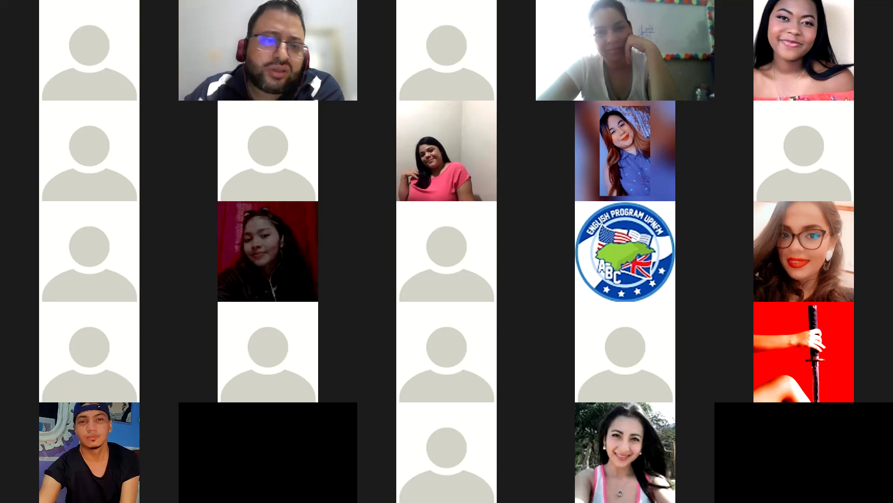
# Step: Set the last landscape section's paper size to 8,5 x 13 pulg
pyautogui.scroll(-10, 571, 250)
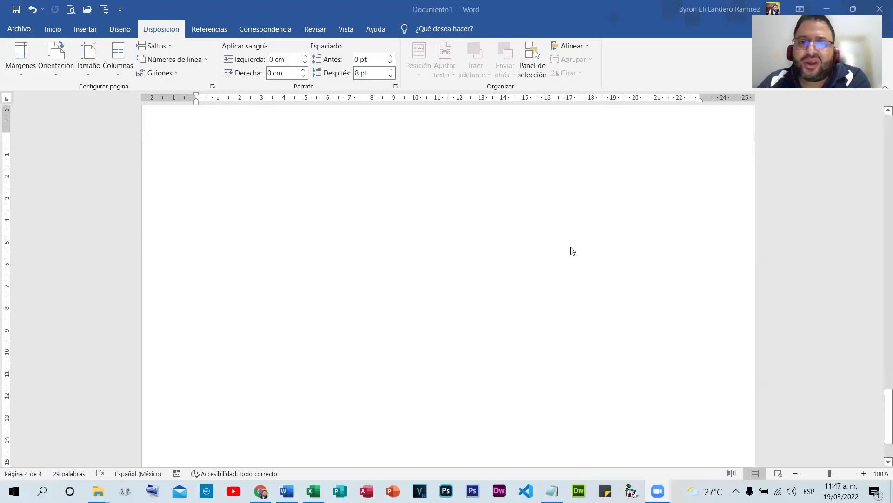
pyautogui.scroll(5, 447, 270)
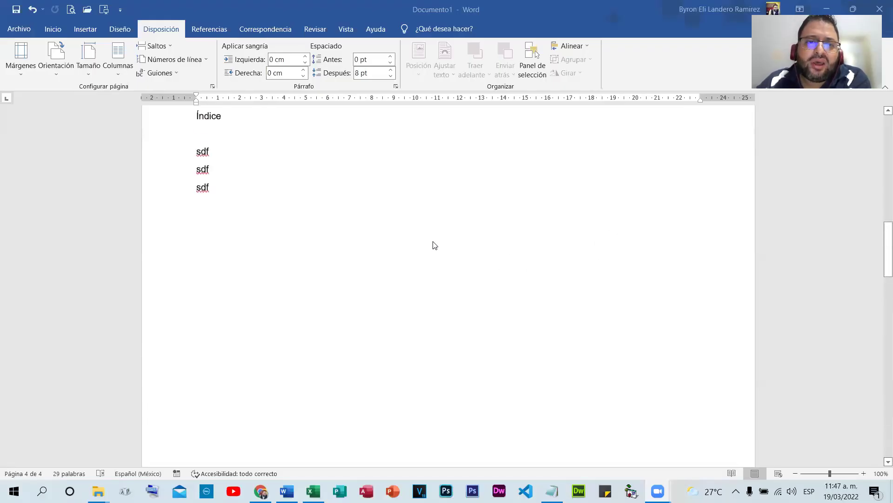
pyautogui.click(89, 58)
pyautogui.click(176, 168)
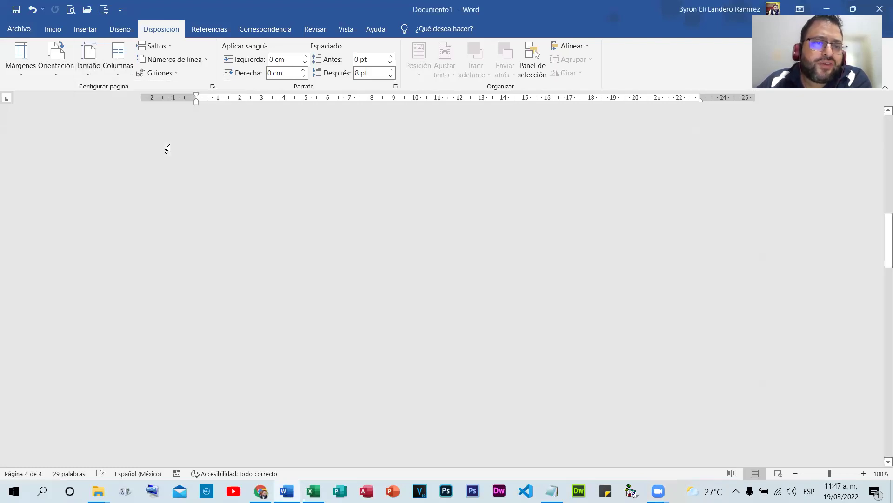
pyautogui.scroll(10, 402, 237)
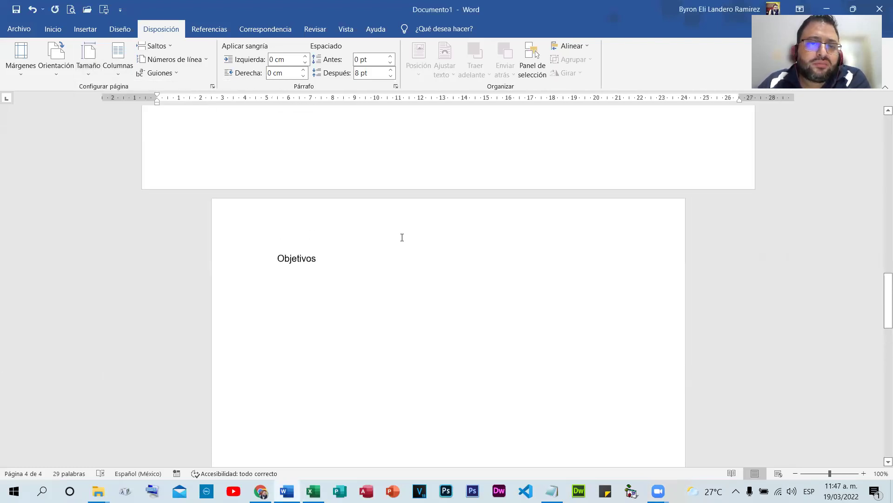
pyautogui.scroll(-8, 394, 238)
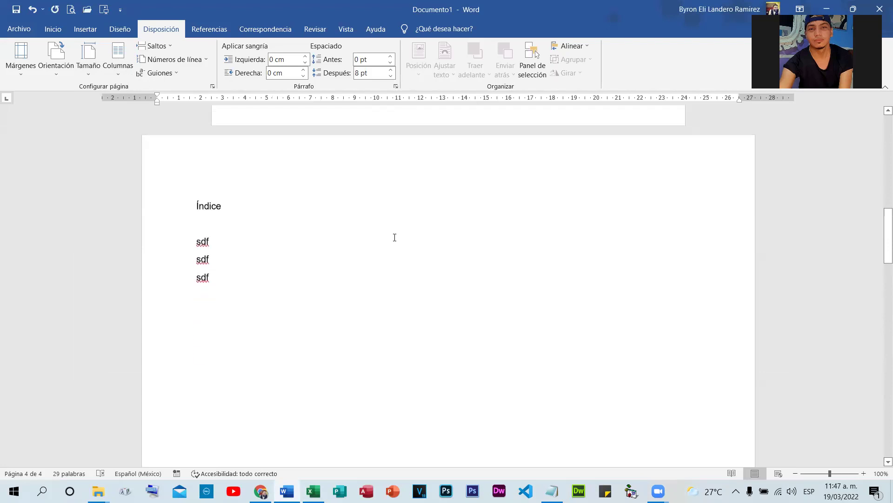
pyautogui.scroll(-12, 398, 236)
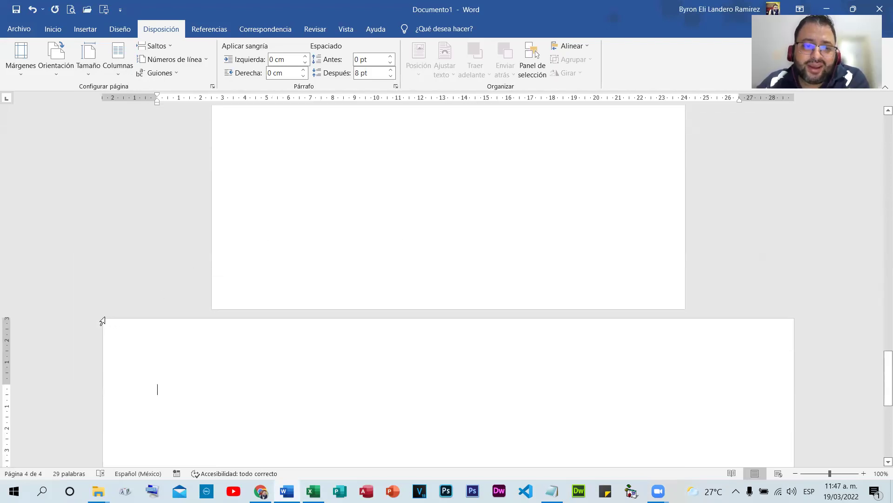
pyautogui.scroll(-5, 783, 334)
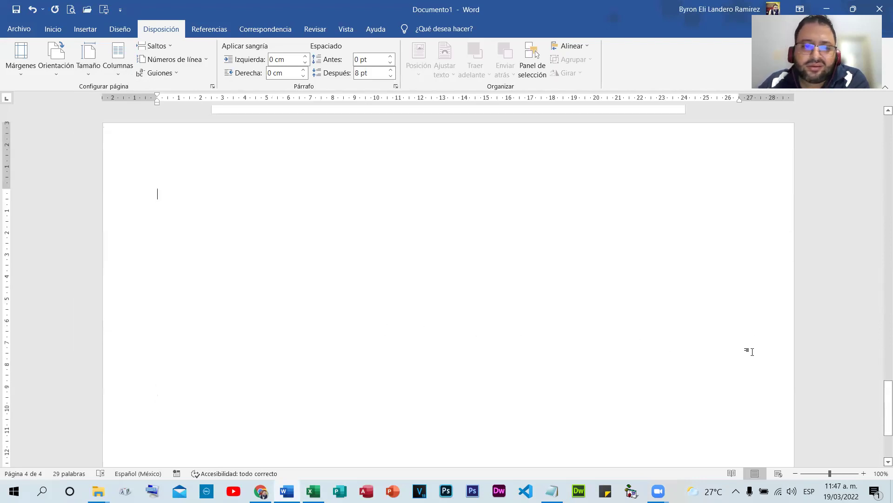
pyautogui.scroll(4, 721, 341)
pyautogui.scroll(15, 561, 261)
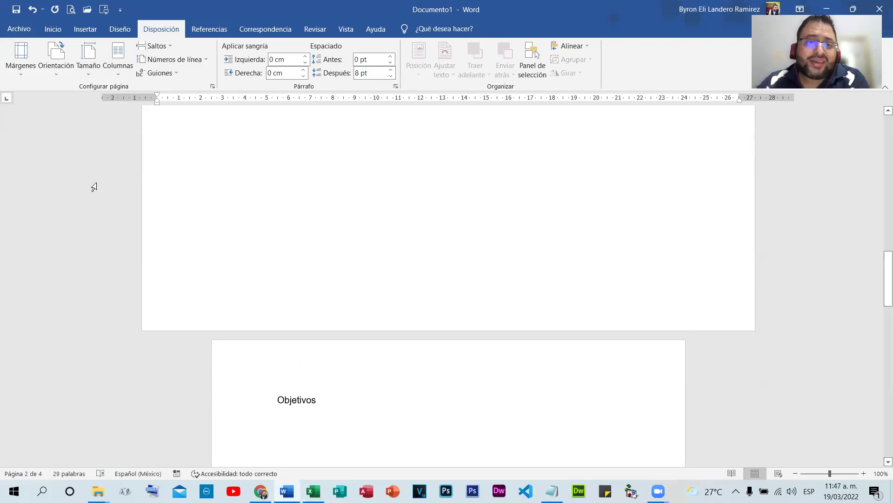
pyautogui.scroll(2, 310, 187)
pyautogui.click(89, 58)
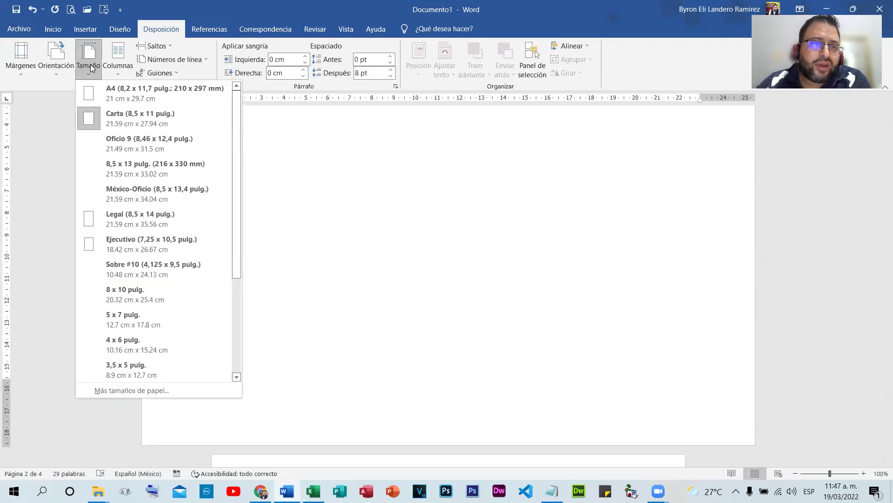
pyautogui.click(37, 132)
pyautogui.scroll(-10, 381, 313)
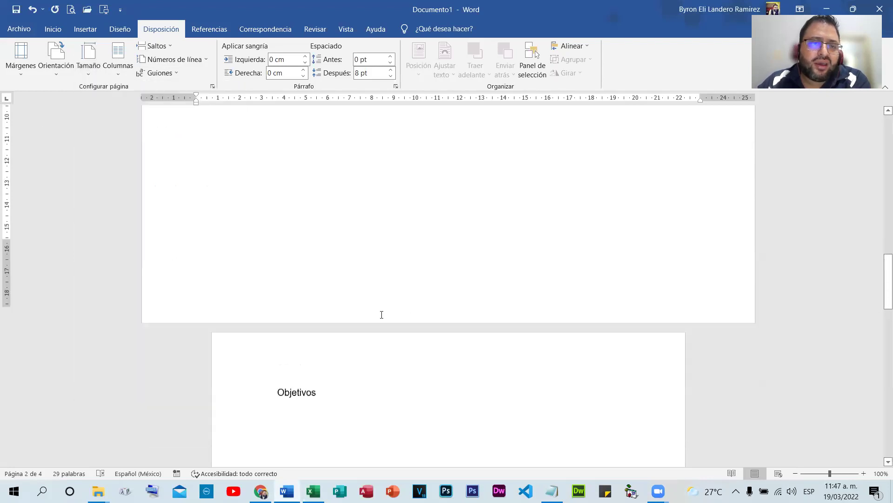
pyautogui.scroll(-3, 341, 308)
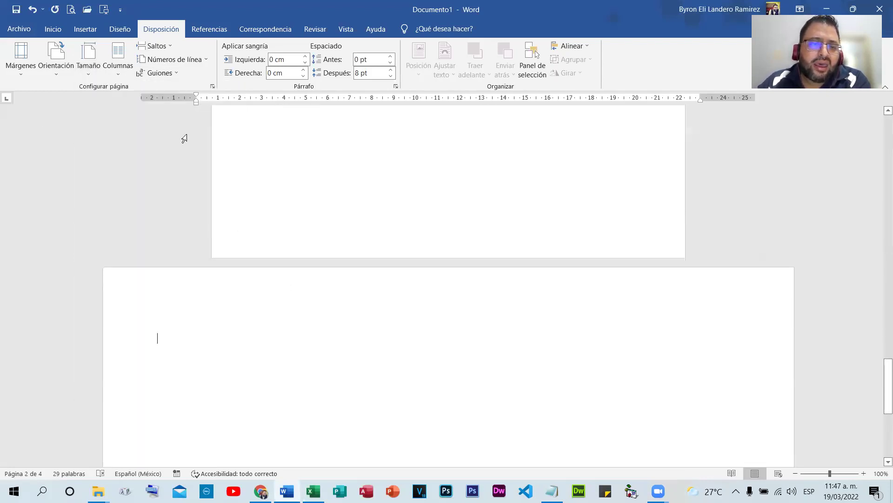
pyautogui.click(88, 58)
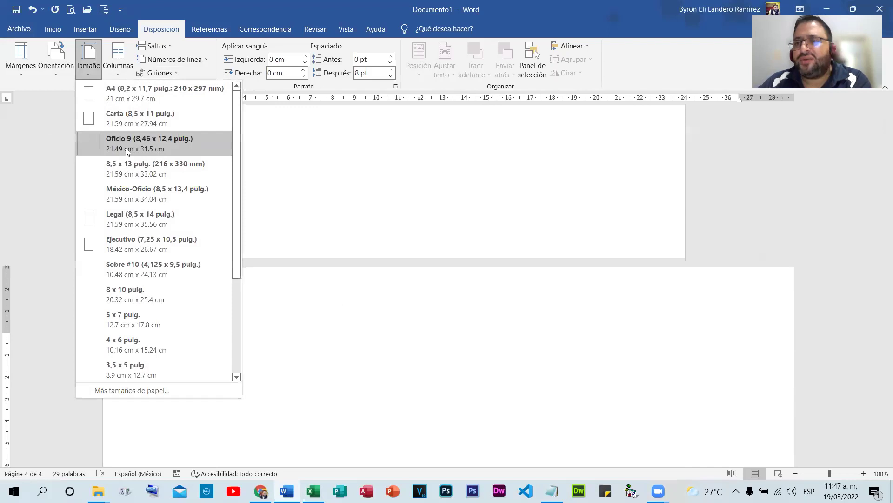
pyautogui.click(820, 198)
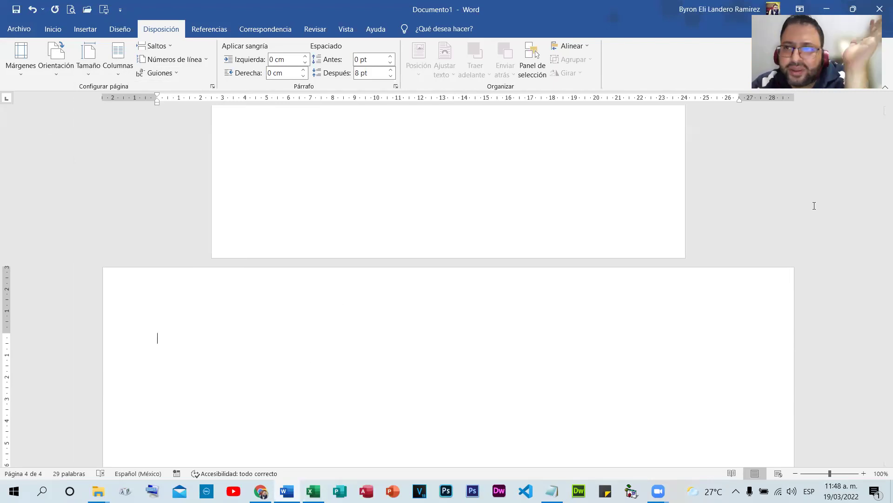
pyautogui.scroll(-5, 575, 299)
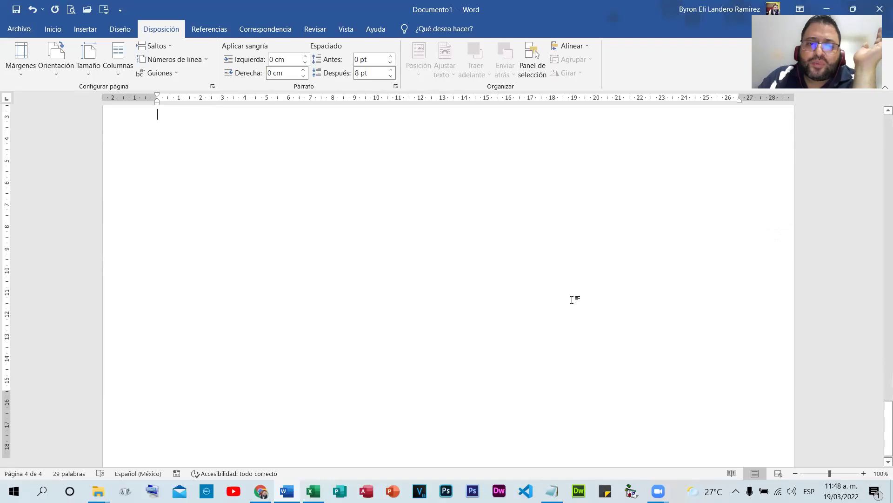
# Step: Type filler lines like 'vbdf', 'ghdf' and 'dfhg' on the wide page, then Backspace the trailing line
pyautogui.scroll(3, 538, 309)
pyautogui.scroll(2, 329, 273)
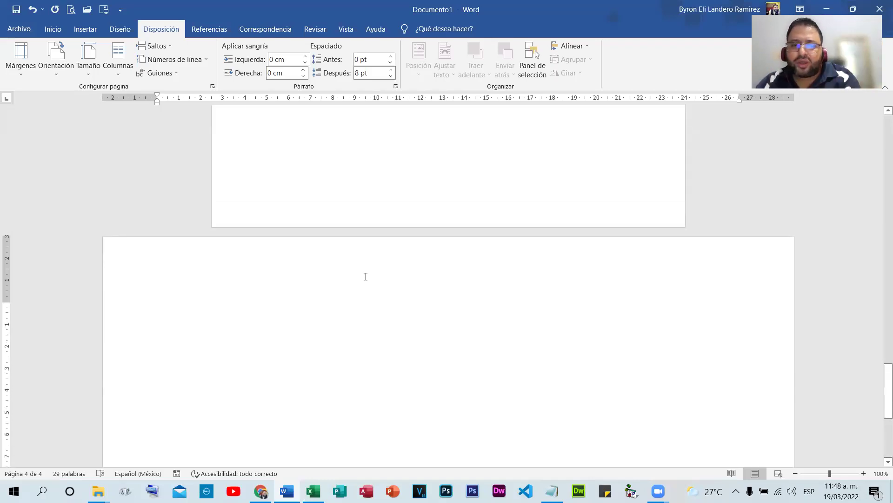
pyautogui.write('vbdf')
pyautogui.write('gh')
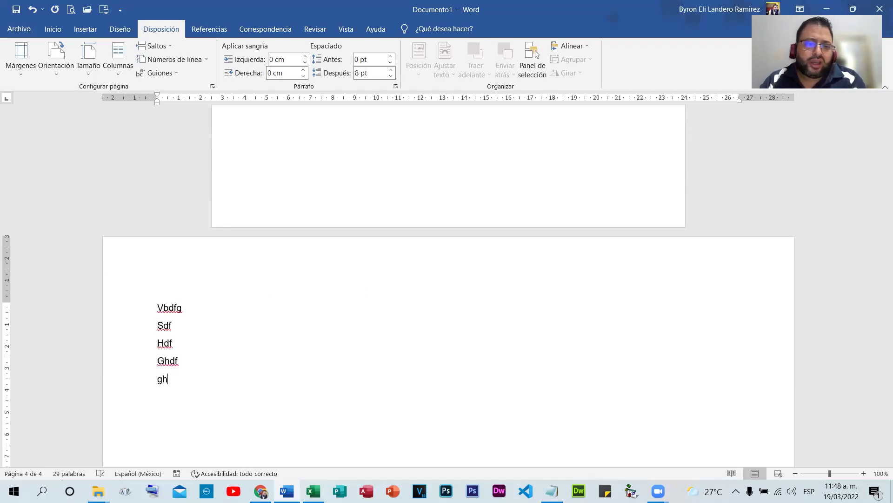
pyautogui.write('df ghdf gh df ghdf gh dfgh df ghdf hg dfgh df hgdfg dfhg ')
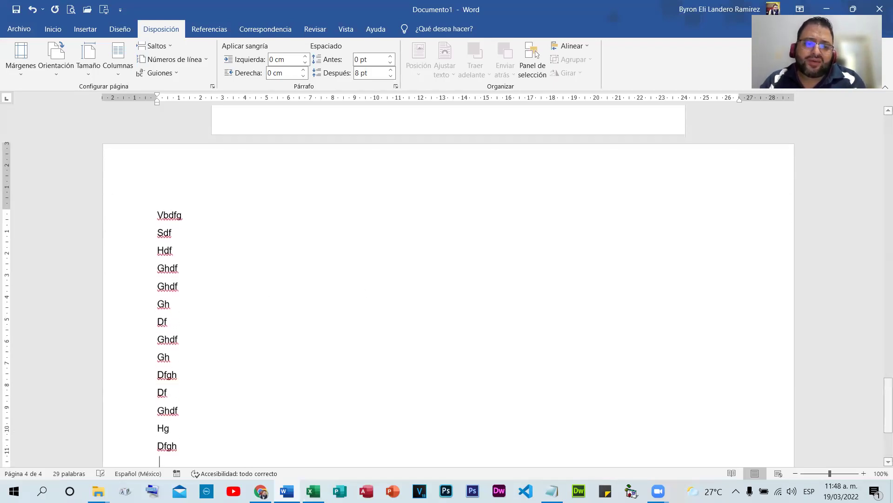
pyautogui.write('df')
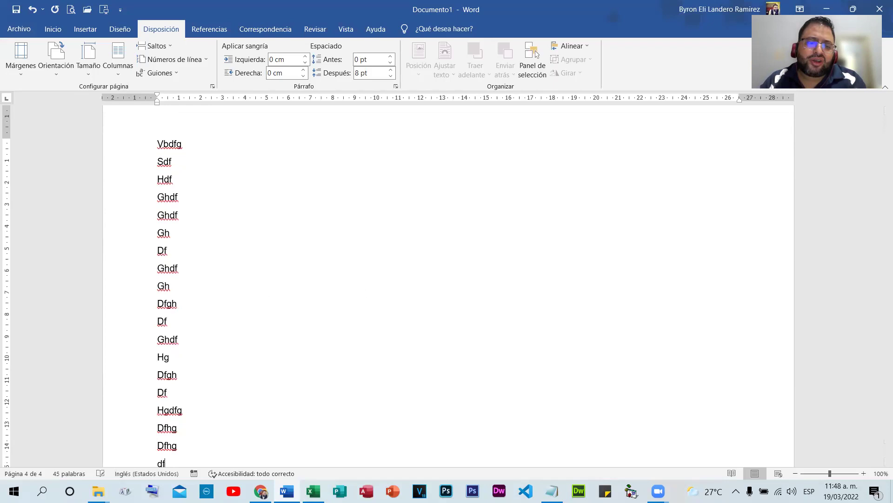
pyautogui.write('hg dfhg dfhg df hgdfgh dfgh df ghdf gh df hgdf ghd fgh dfgh')
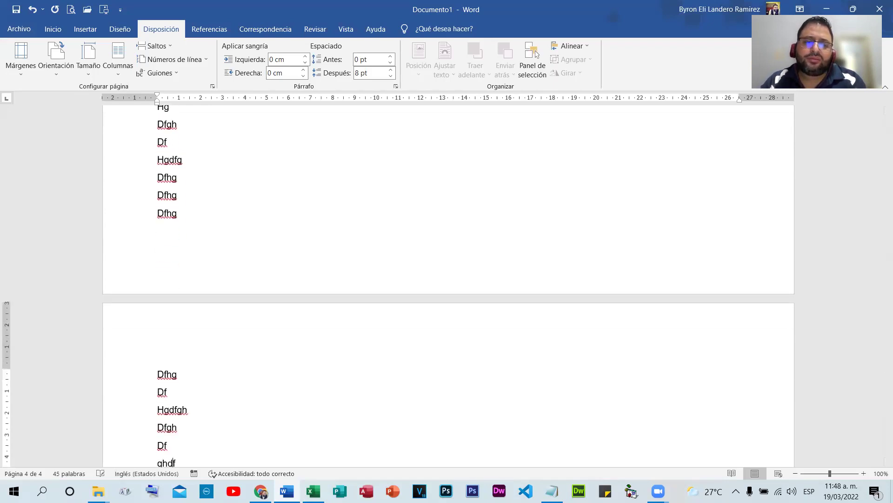
pyautogui.write(' dfg hdf gh dfg hdf hg dfhg df ghd')
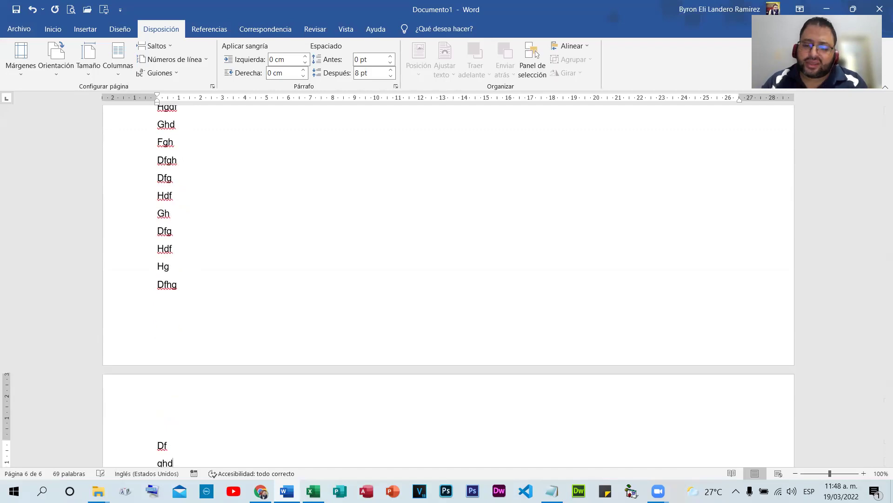
pyautogui.press('BackSpace')
pyautogui.press('BackSpace')
pyautogui.press('BackSpace')
pyautogui.press('BackSpace')
pyautogui.press('BackSpace')
pyautogui.press('BackSpace')
pyautogui.press('BackSpace')
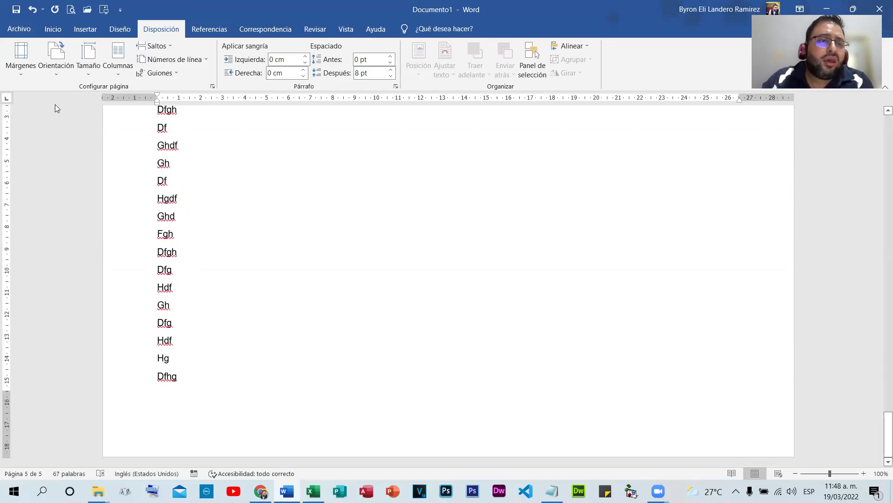
# Step: Insert a Next Page section break to start a new section
pyautogui.click(172, 59)
pyautogui.click(154, 45)
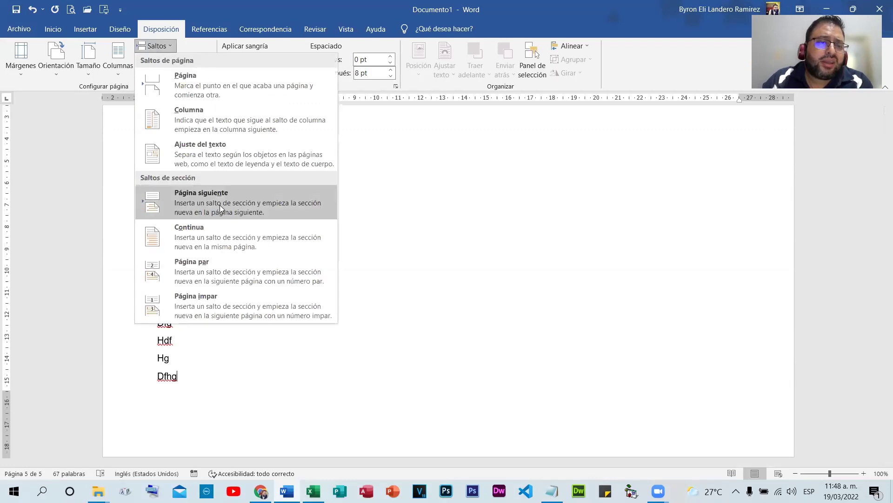
pyautogui.click(220, 205)
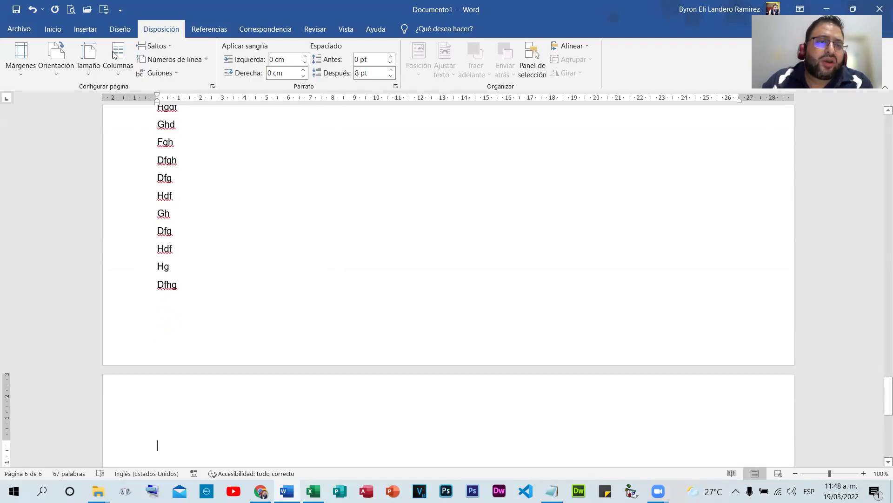
# Step: Make the new section portrait with Letter (Carta) paper size
pyautogui.click(55, 59)
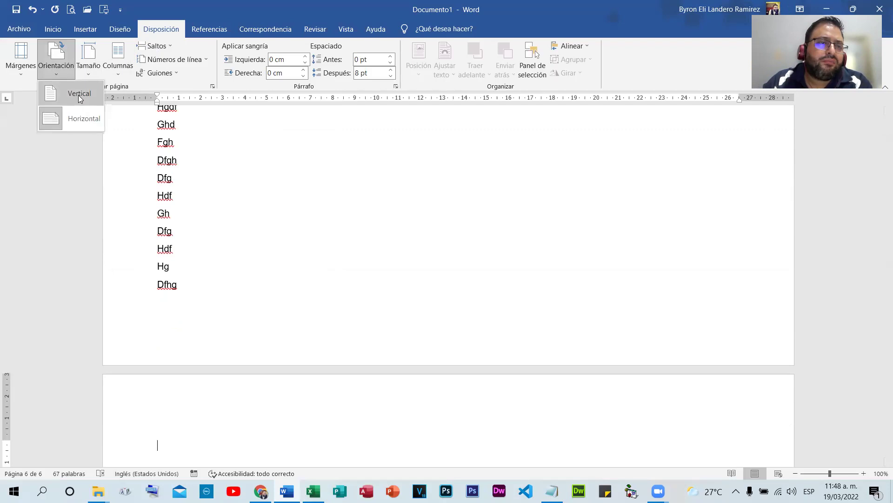
pyautogui.click(80, 95)
pyautogui.click(88, 60)
pyautogui.click(110, 115)
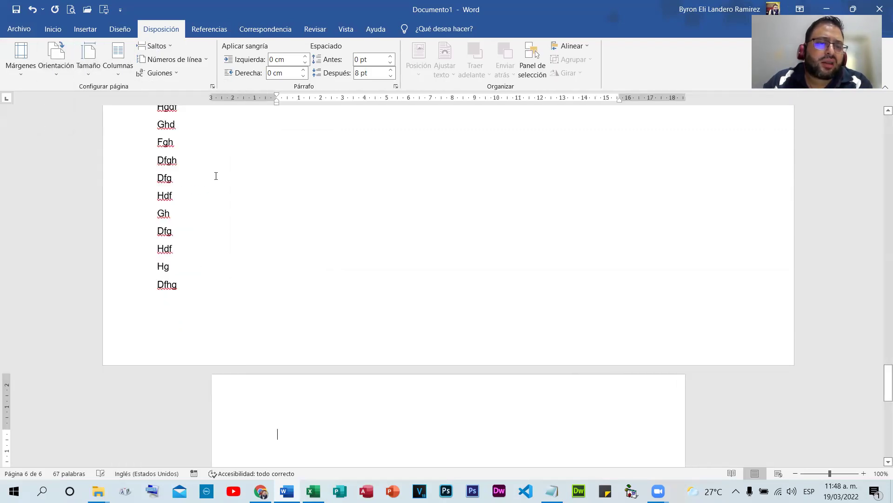
pyautogui.scroll(15, 389, 233)
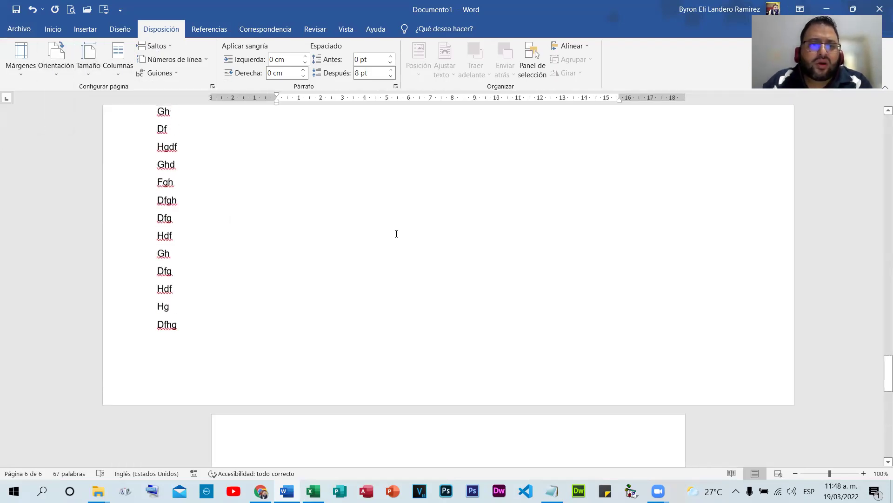
pyautogui.scroll(15, 424, 244)
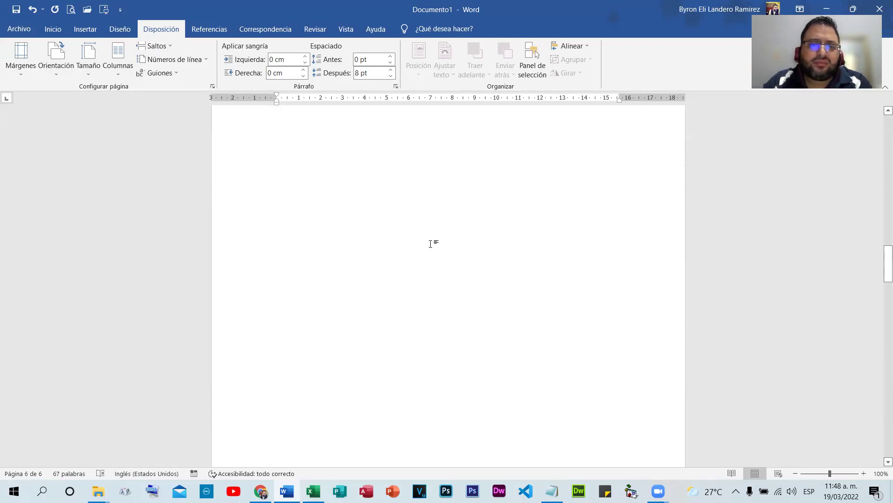
# Step: Scroll up to page 1 so the 'Portada' heading is visible
pyautogui.scroll(10, 456, 237)
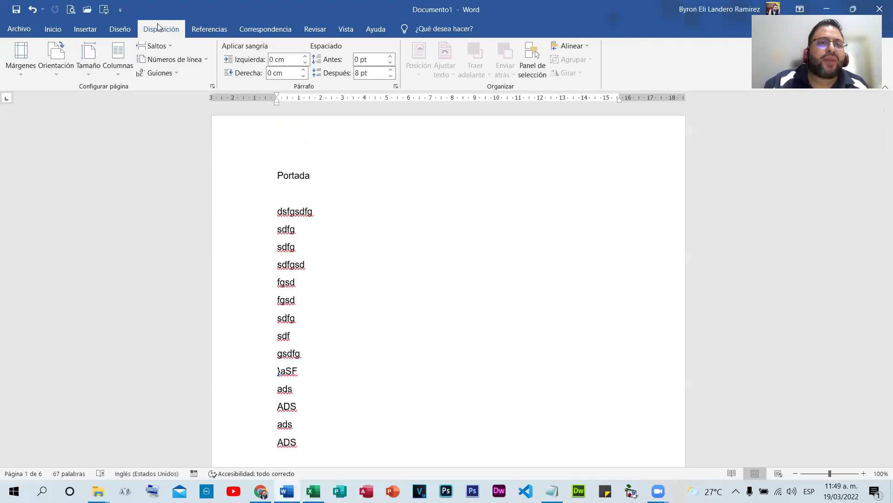
# Step: Switch between the Insert and References tabs, ending on References
pyautogui.click(91, 29)
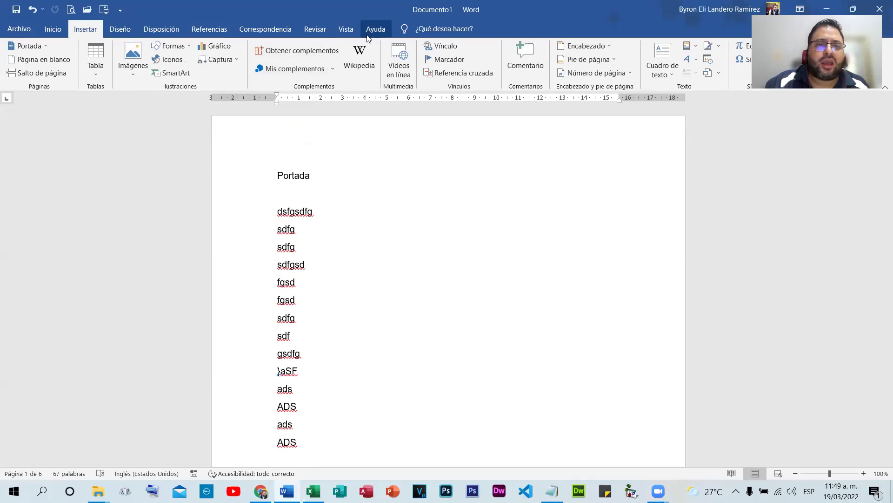
pyautogui.click(209, 29)
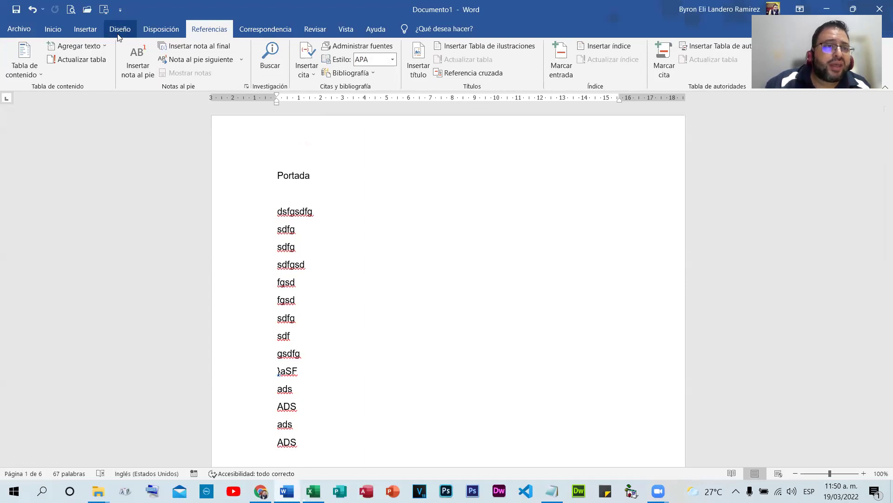
pyautogui.click(93, 30)
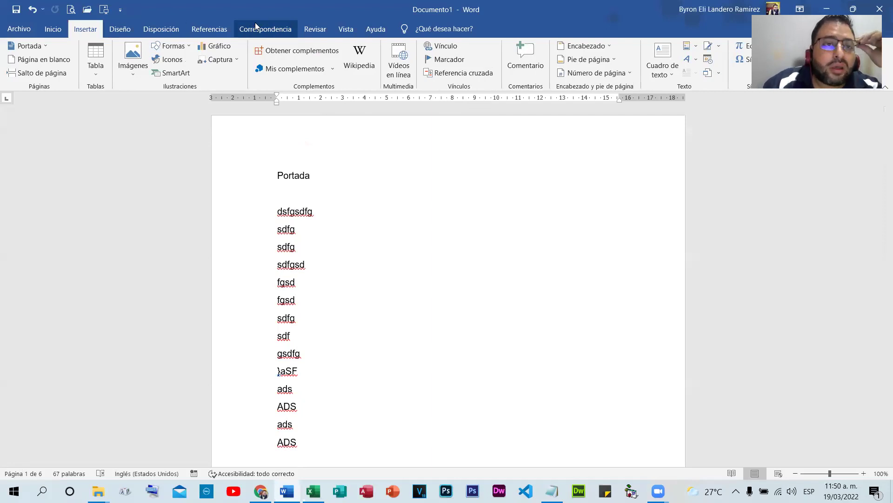
pyautogui.click(209, 29)
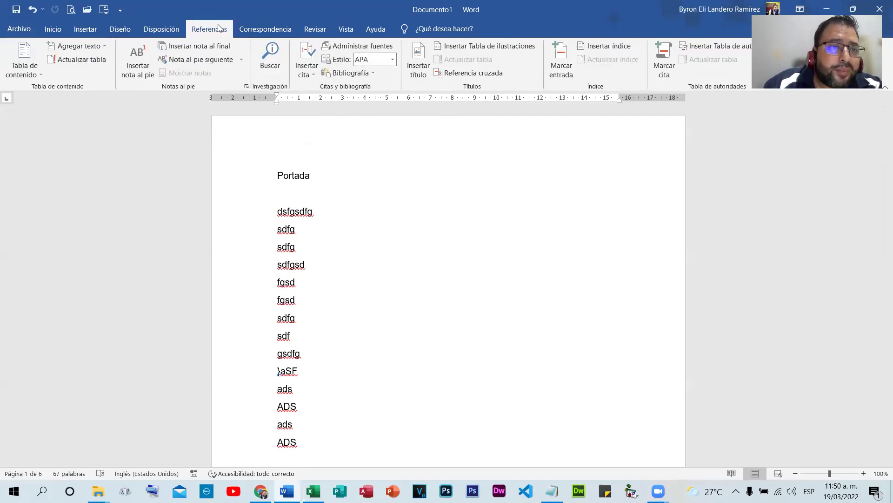
# Step: Insert a footnote, undo it with Ctrl+Z, then view the Layout and Design tabs
pyautogui.click(239, 59)
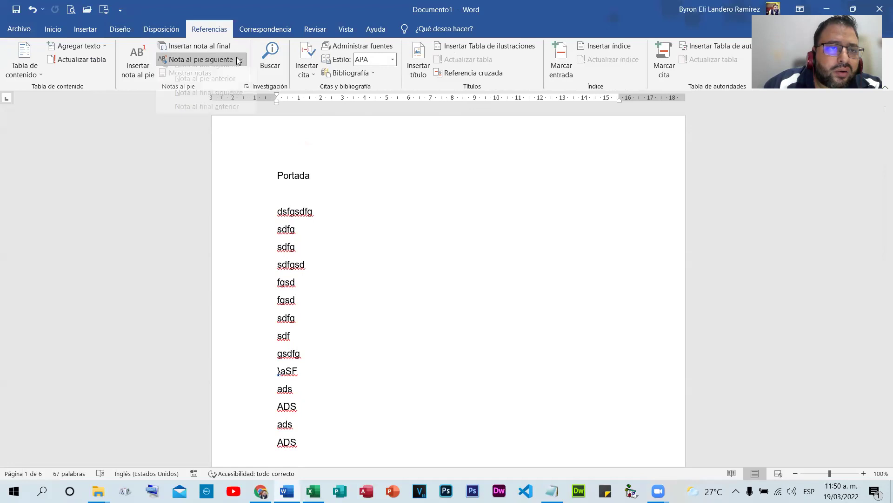
pyautogui.click(239, 60)
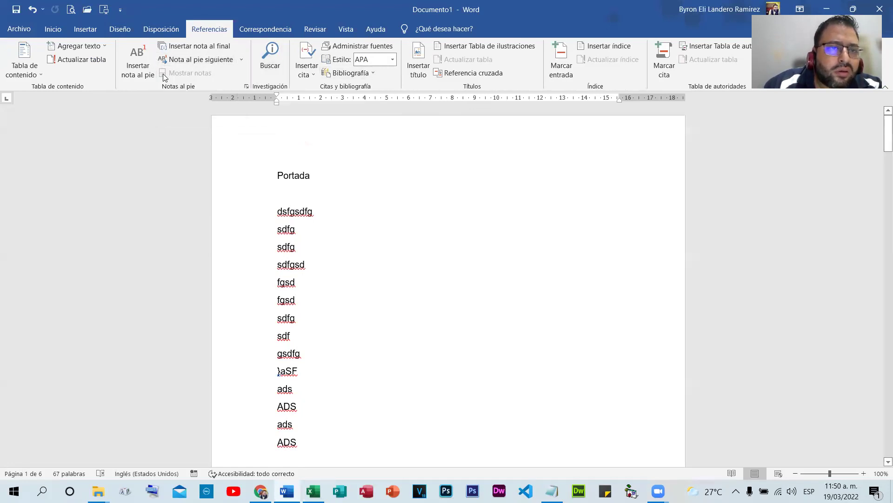
pyautogui.click(141, 70)
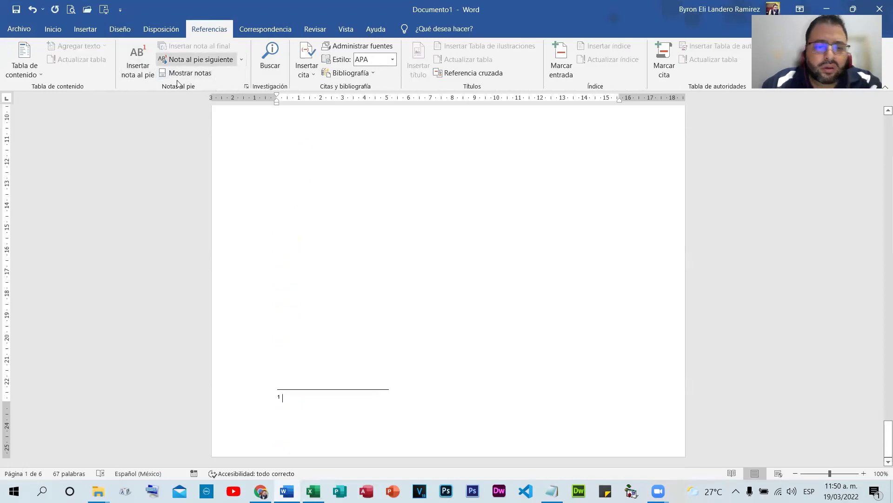
pyautogui.hotkey('ctrl', 'z')
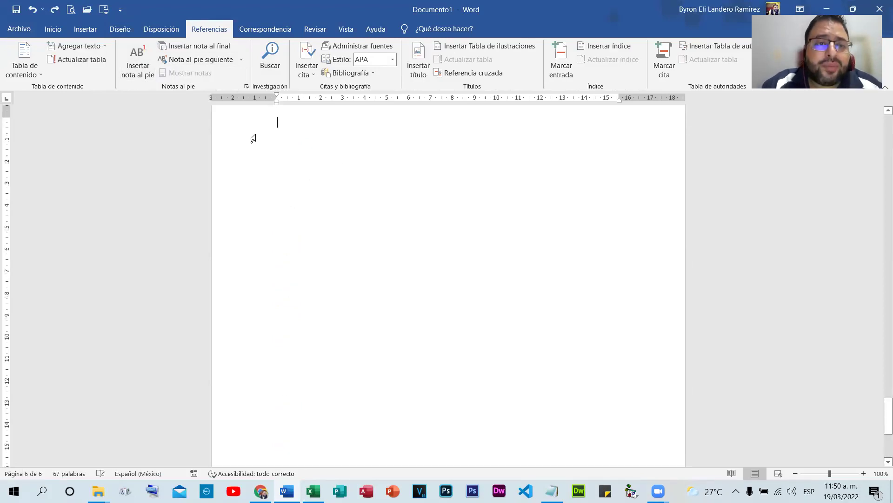
pyautogui.scroll(3, 362, 214)
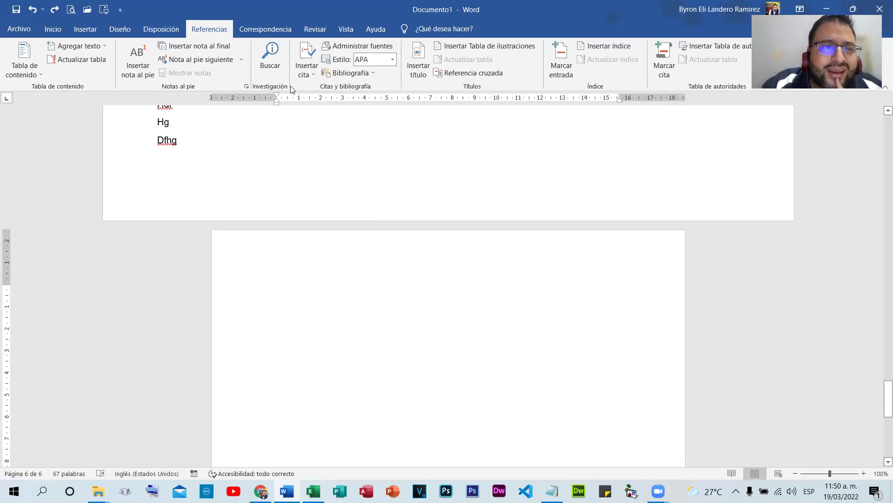
pyautogui.click(162, 28)
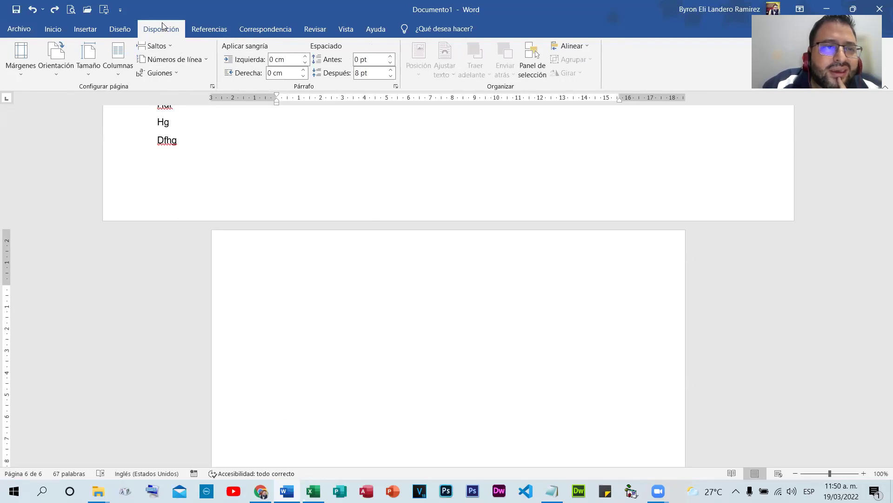
pyautogui.click(119, 29)
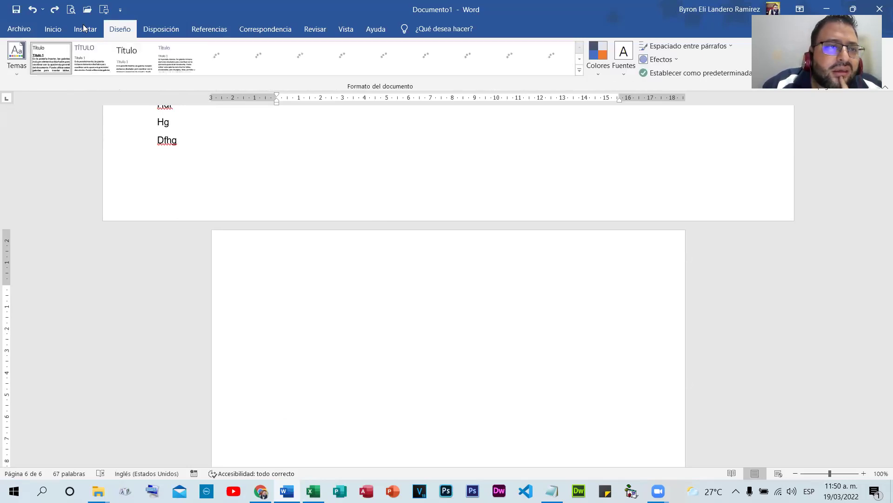
# Step: Add Cinta ribbon page numbers at the bottom of the pages and close the footer
pyautogui.click(84, 28)
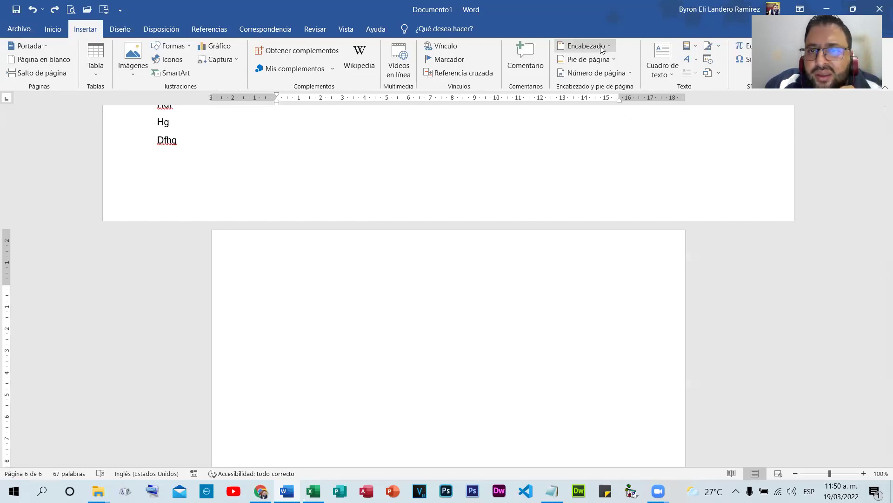
pyautogui.click(625, 74)
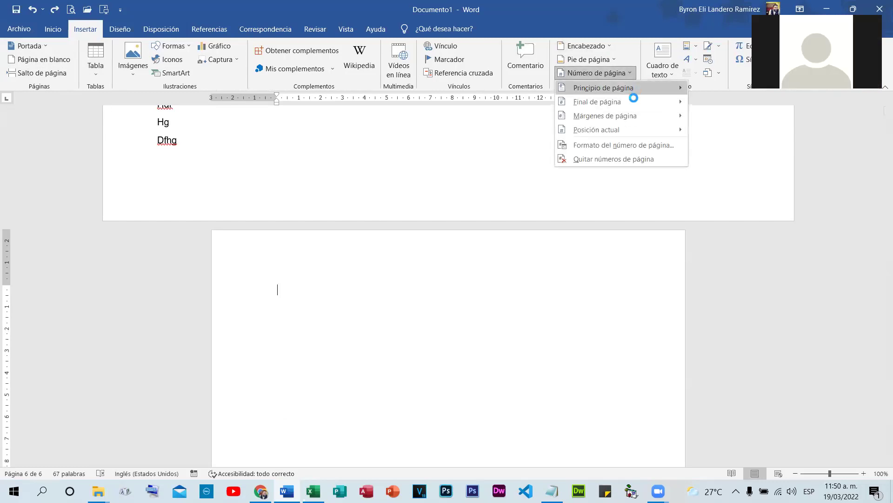
pyautogui.moveTo(624, 105)
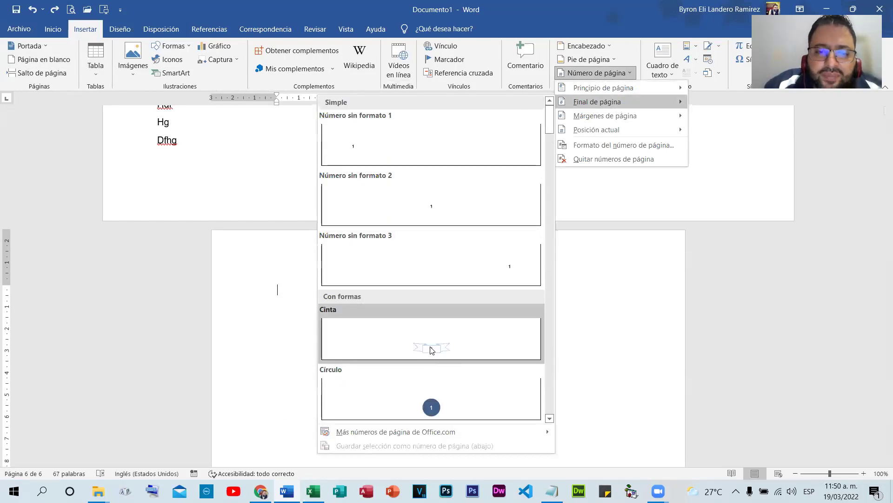
pyautogui.click(431, 350)
pyautogui.doubleClick(510, 188)
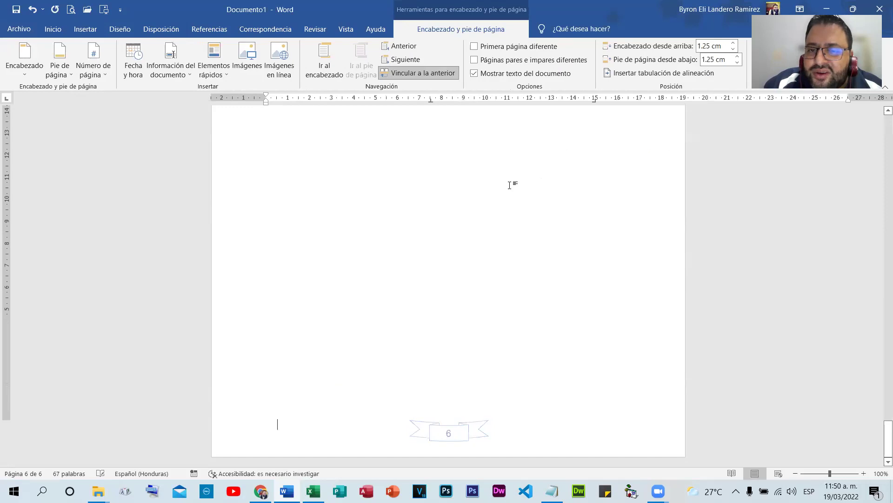
pyautogui.moveTo(881, 417); pyautogui.dragTo(590, 237)
pyautogui.click(455, 149)
pyautogui.scroll(-3, 521, 204)
pyautogui.scroll(-15, 521, 203)
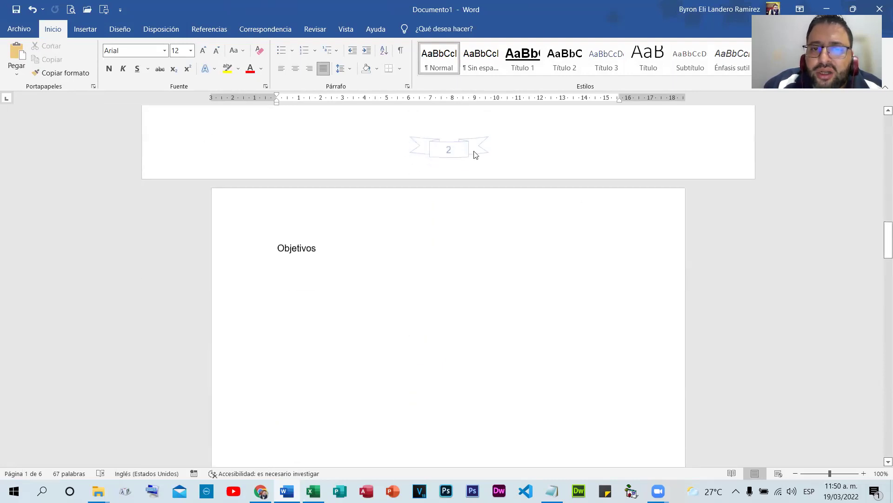
pyautogui.scroll(-3, 527, 219)
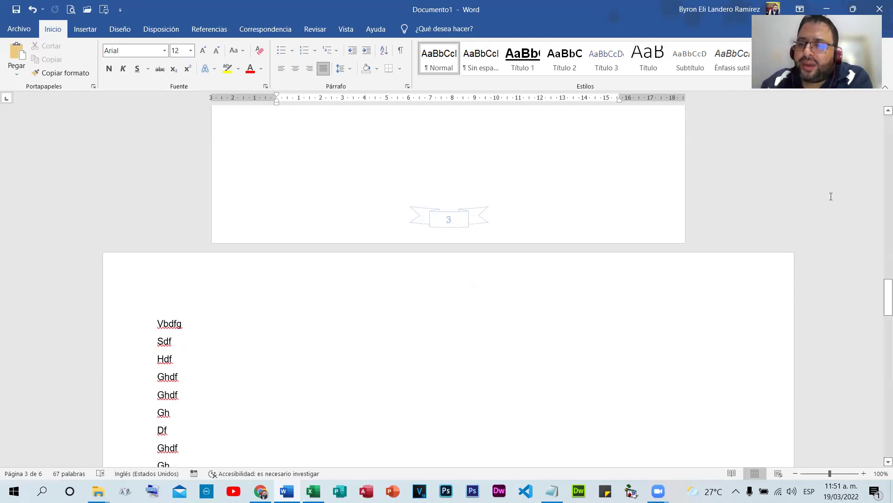
pyautogui.moveTo(881, 299); pyautogui.dragTo(551, 172)
pyautogui.scroll(2, 551, 173)
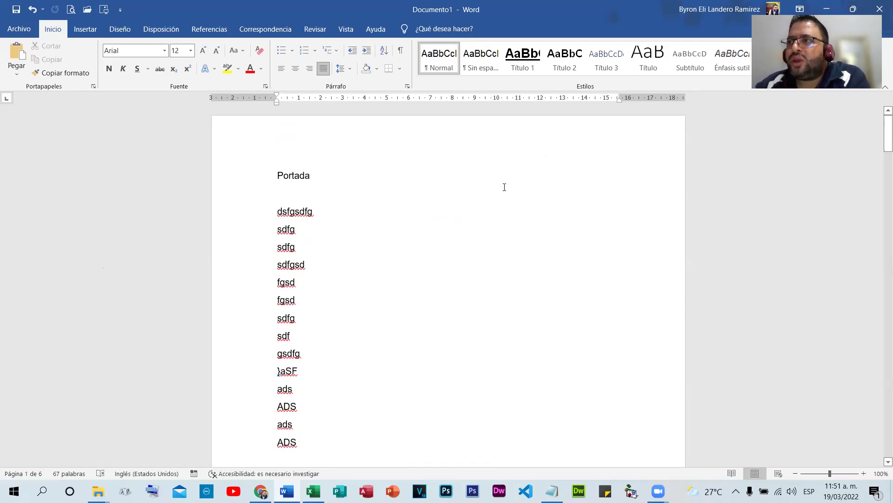
pyautogui.scroll(-10, 488, 186)
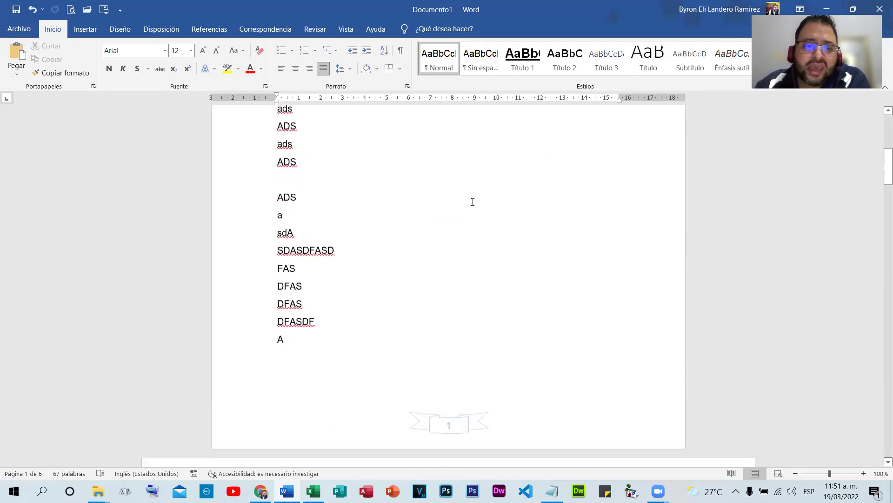
pyautogui.scroll(7, 449, 234)
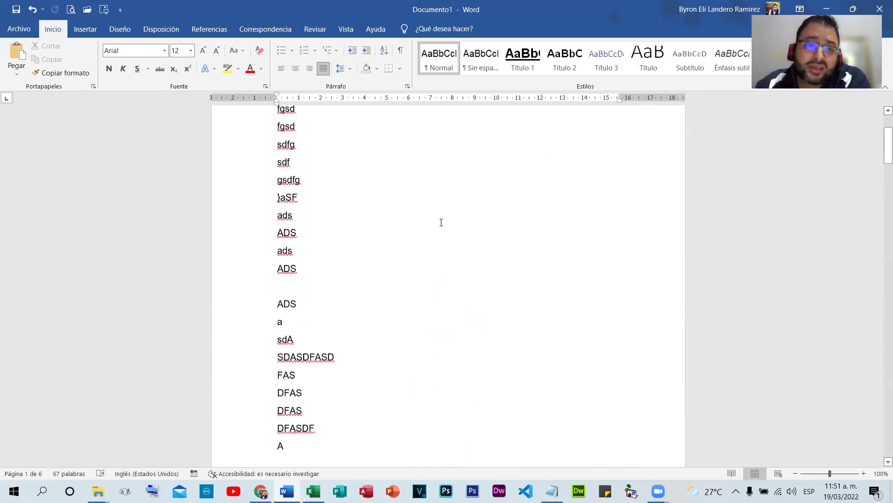
pyautogui.scroll(-7, 453, 222)
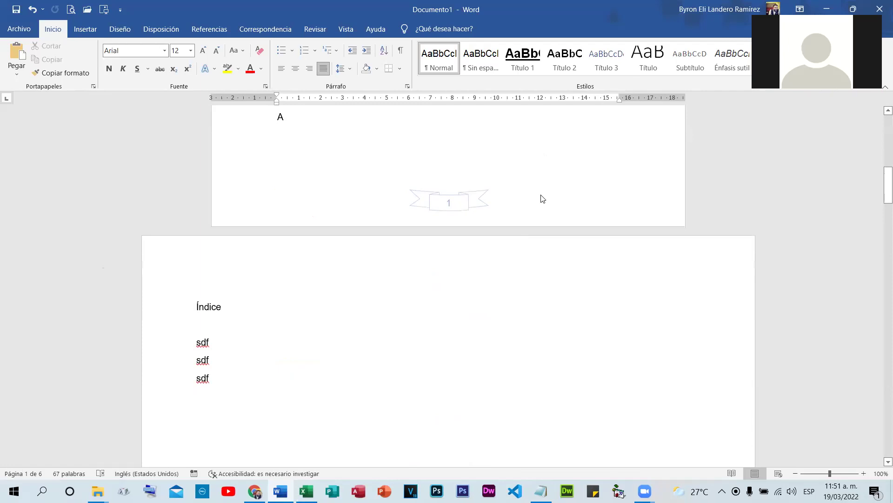
# Step: Turn on Different First Page for the page-1 footer and header
pyautogui.doubleClick(523, 191)
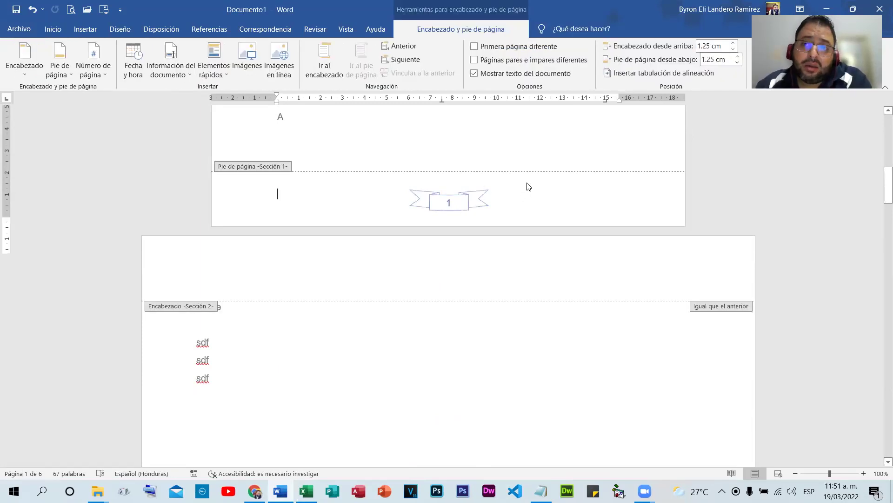
pyautogui.scroll(10, 528, 184)
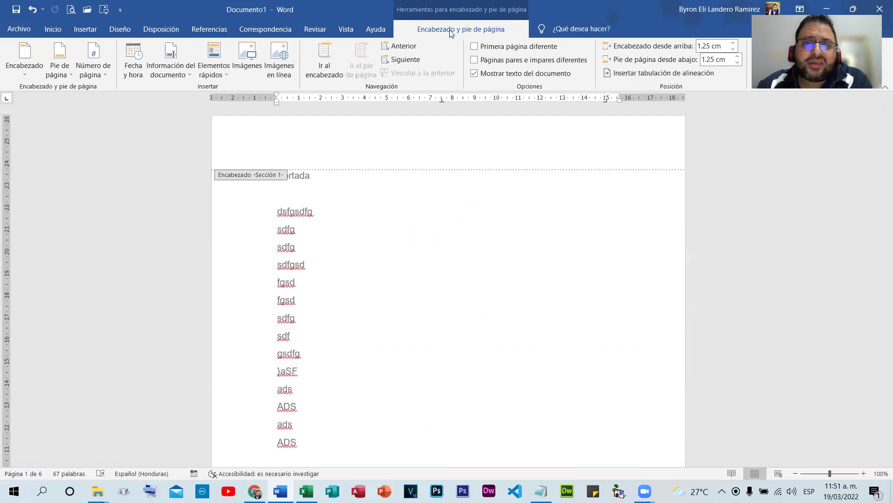
pyautogui.click(474, 47)
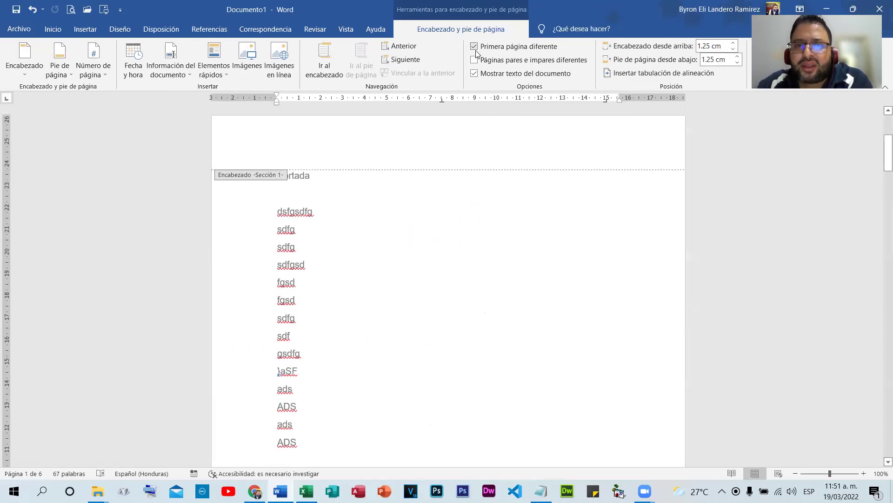
pyautogui.scroll(-5, 448, 213)
pyautogui.doubleClick(418, 309)
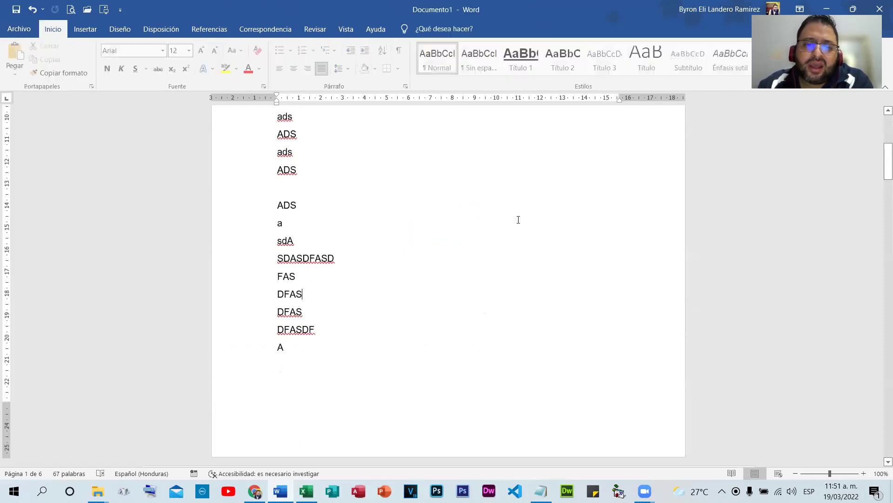
pyautogui.scroll(-3, 443, 315)
pyautogui.scroll(-10, 574, 273)
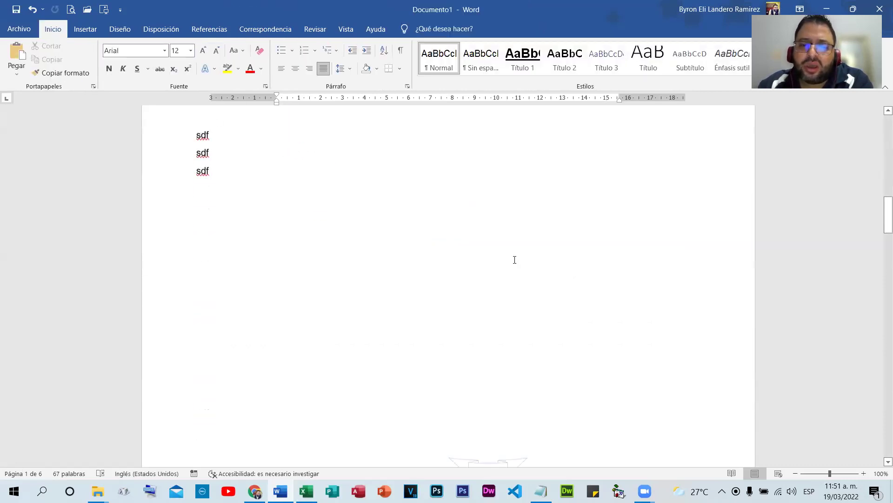
pyautogui.scroll(-10, 517, 259)
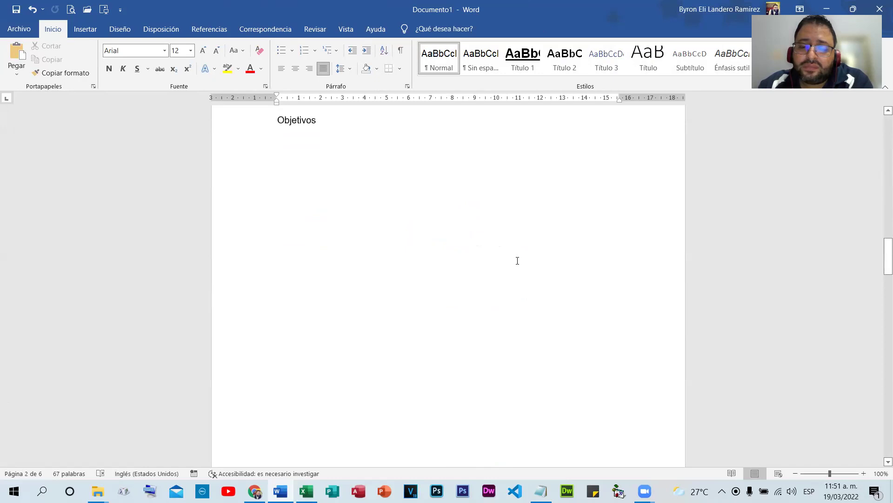
pyautogui.scroll(15, 530, 269)
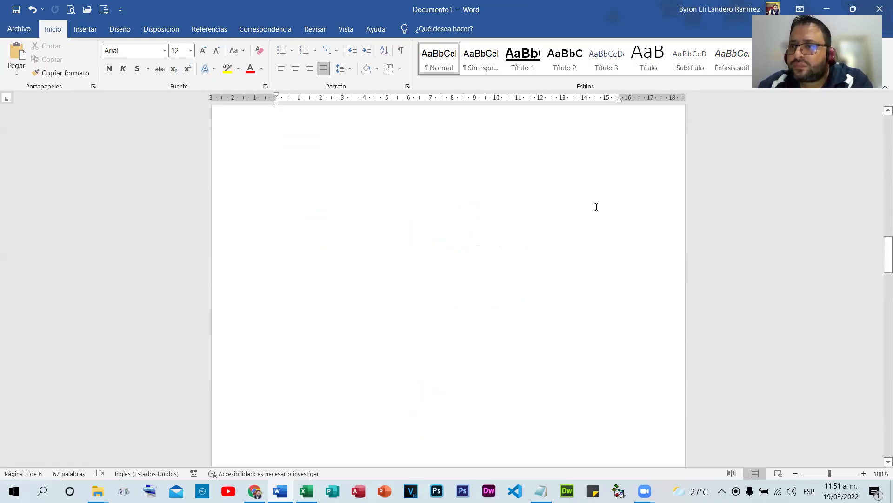
pyautogui.scroll(10, 600, 209)
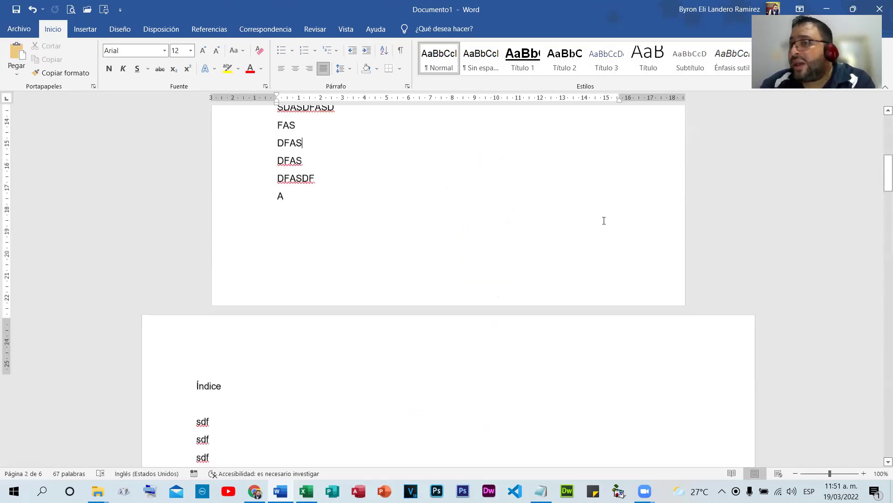
pyautogui.scroll(2, 603, 220)
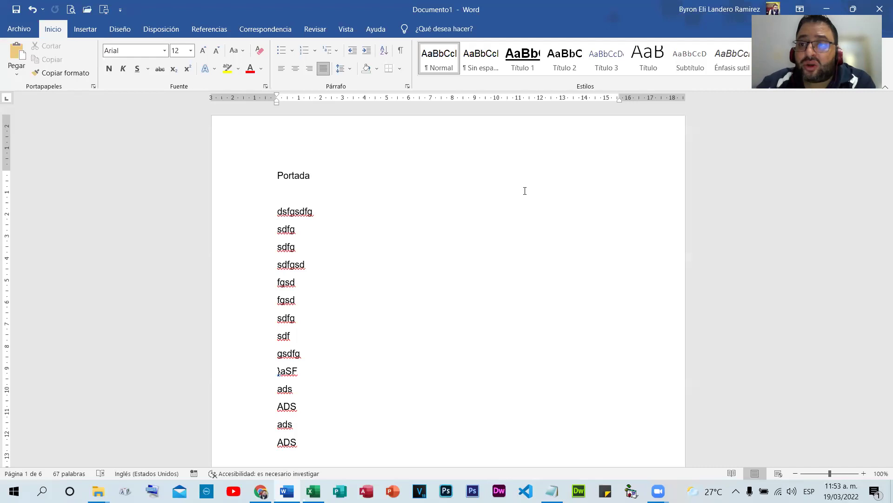
pyautogui.click(880, 7)
# Step: Close Word without saving, reopen it with a blank document, then show the desktop with Win+D
pyautogui.click(498, 309)
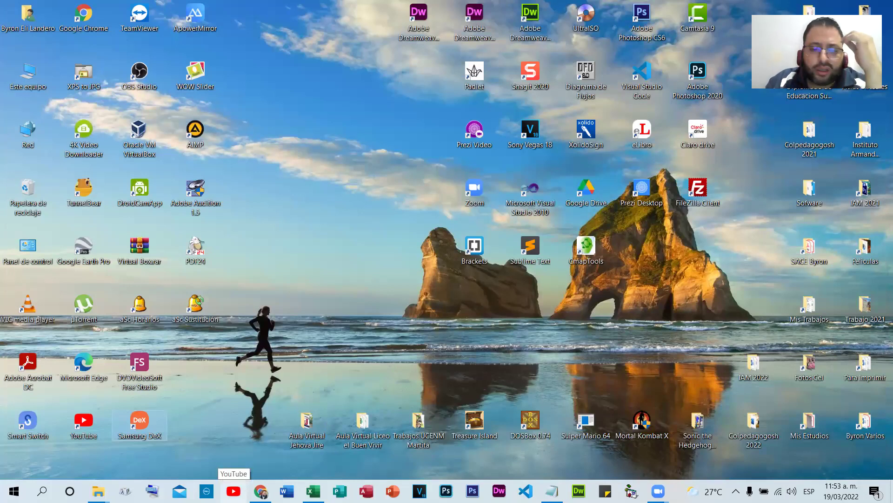
pyautogui.moveTo(260, 491)
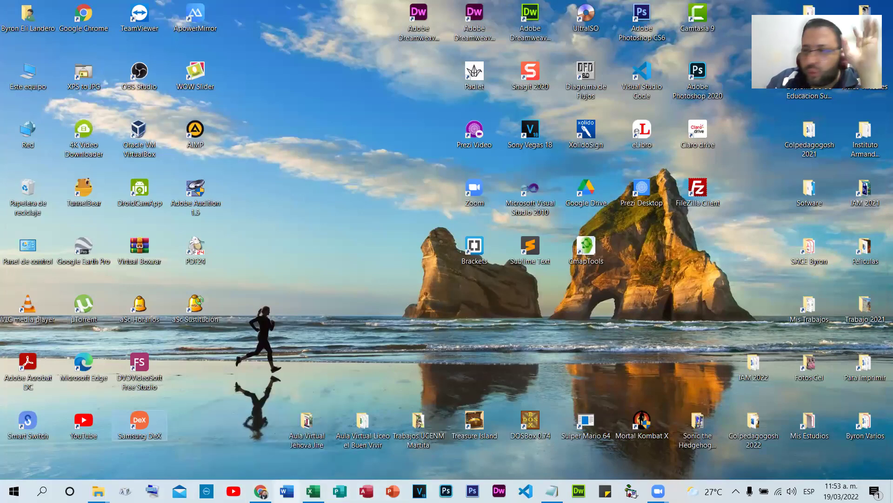
pyautogui.click(287, 490)
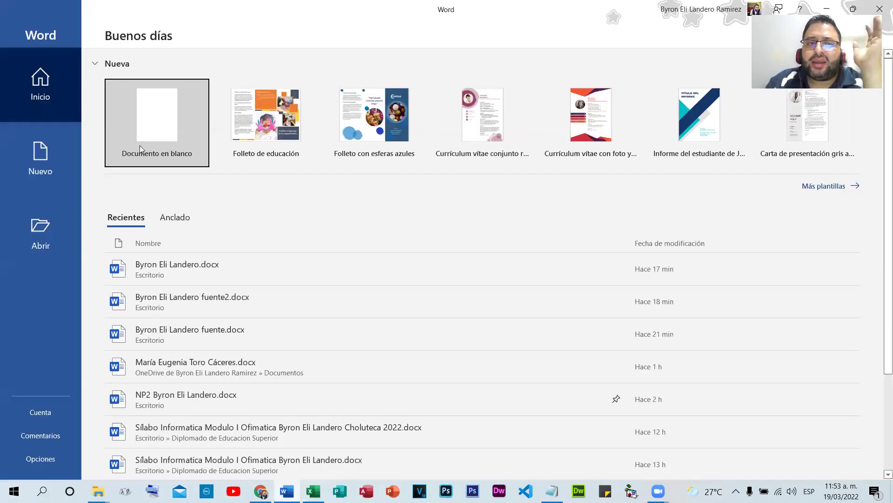
pyautogui.click(157, 135)
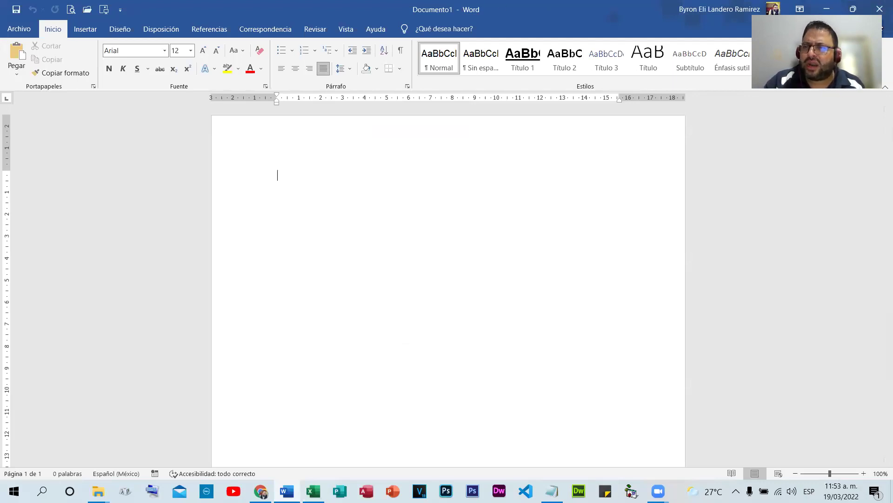
pyautogui.press('super+d')
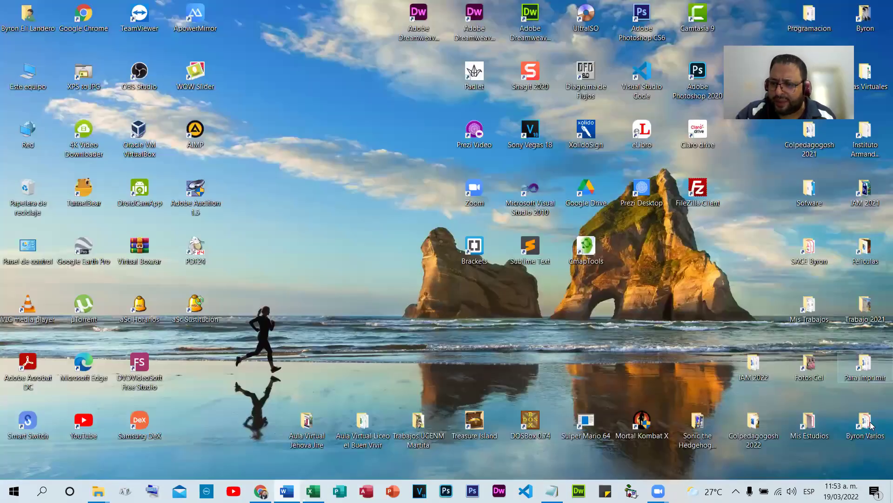
# Step: Browse Mis Estudios > Maestría > Bloque Especialidad > Modulo 7 and open the Caso Practico PDF
pyautogui.doubleClick(810, 421)
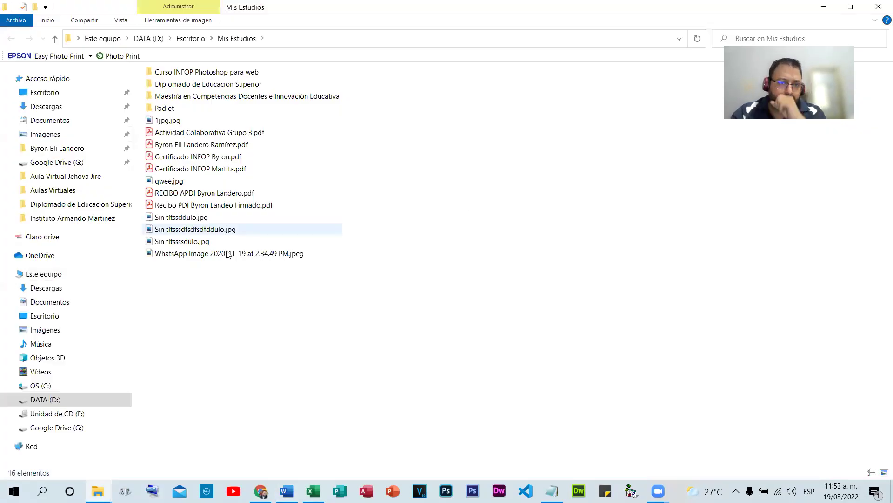
pyautogui.doubleClick(208, 96)
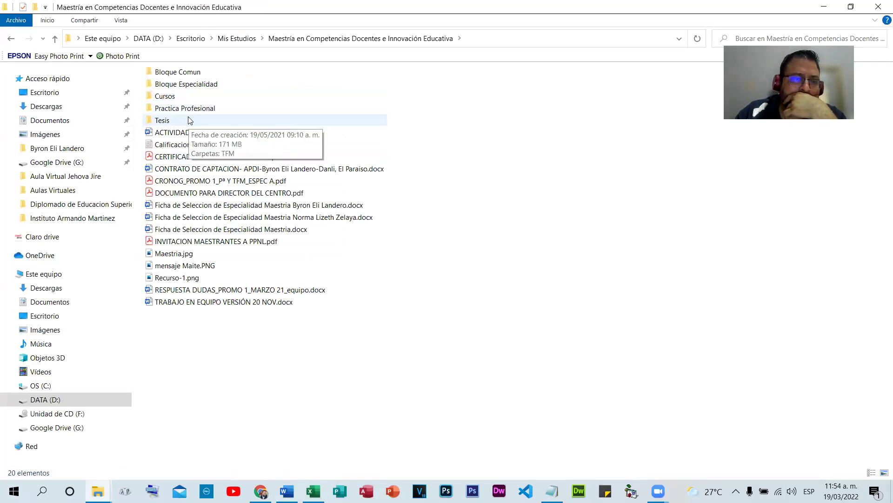
pyautogui.click(193, 88)
pyautogui.doubleClick(192, 88)
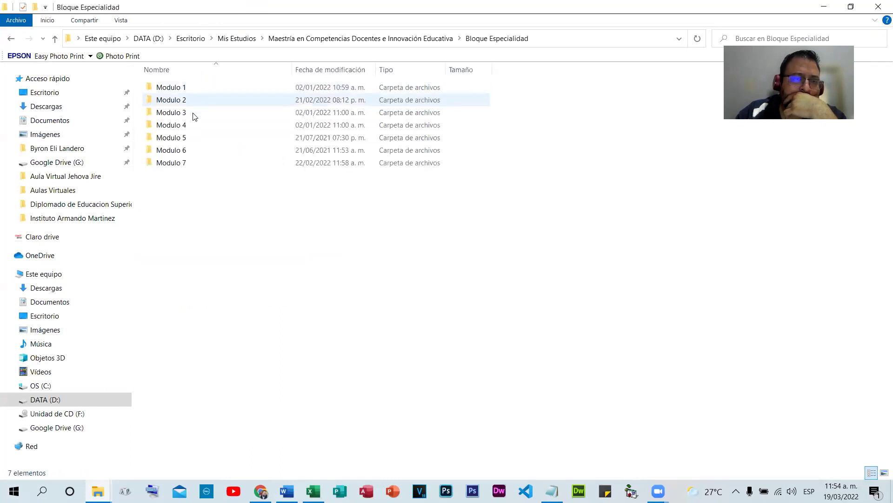
pyautogui.doubleClick(181, 162)
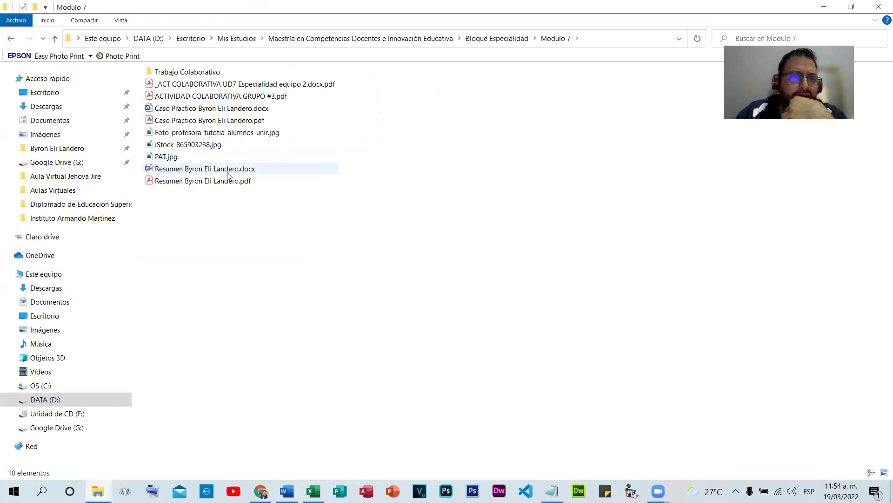
pyautogui.doubleClick(212, 122)
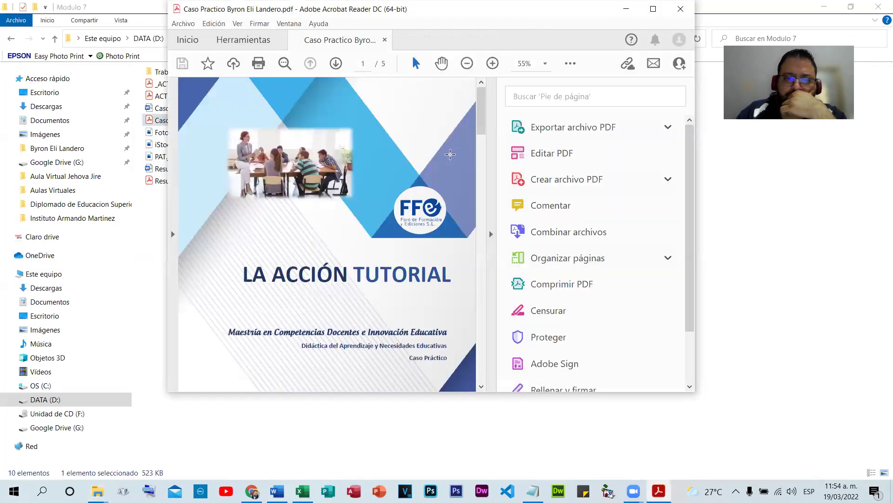
# Step: Maximize the Acrobat window, set the page zoom to 100%, and collapse the Tools pane
pyautogui.click(654, 9)
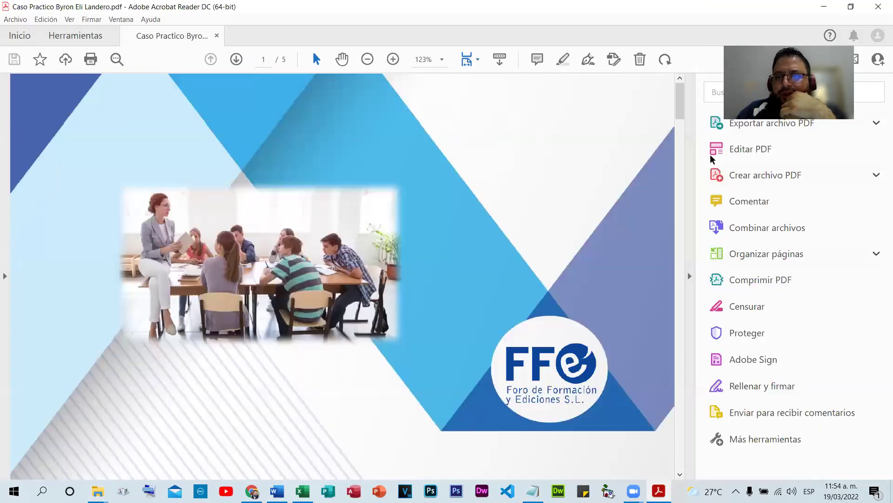
pyautogui.click(390, 62)
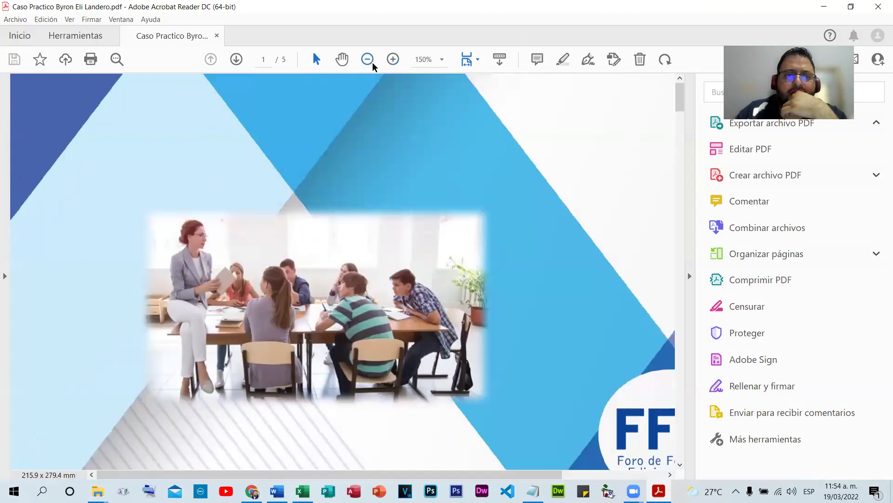
pyautogui.click(366, 59)
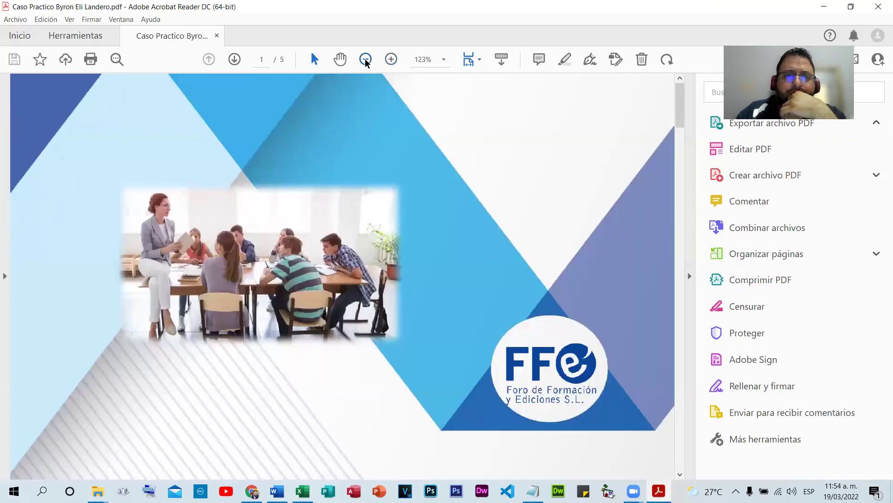
pyautogui.click(365, 59)
pyautogui.click(690, 276)
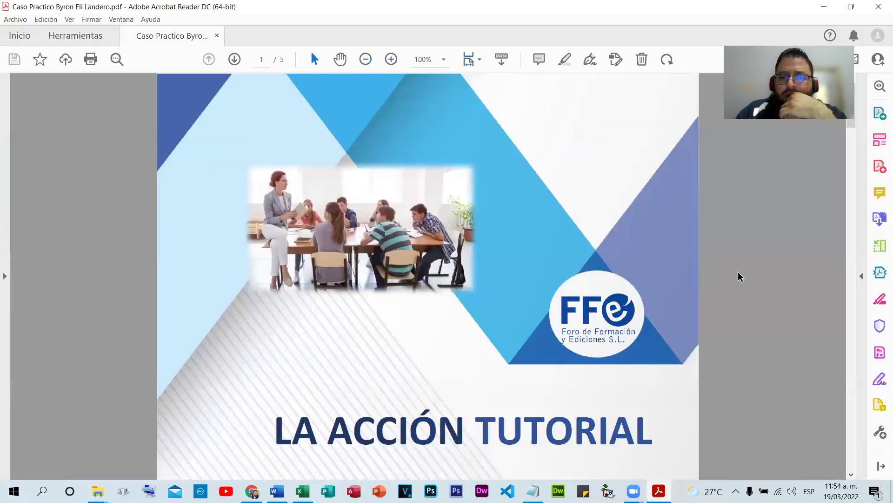
# Step: Scroll over the PDF's 'La Acción Tutorial' Caso Práctico cover page
pyautogui.scroll(-7, 714, 251)
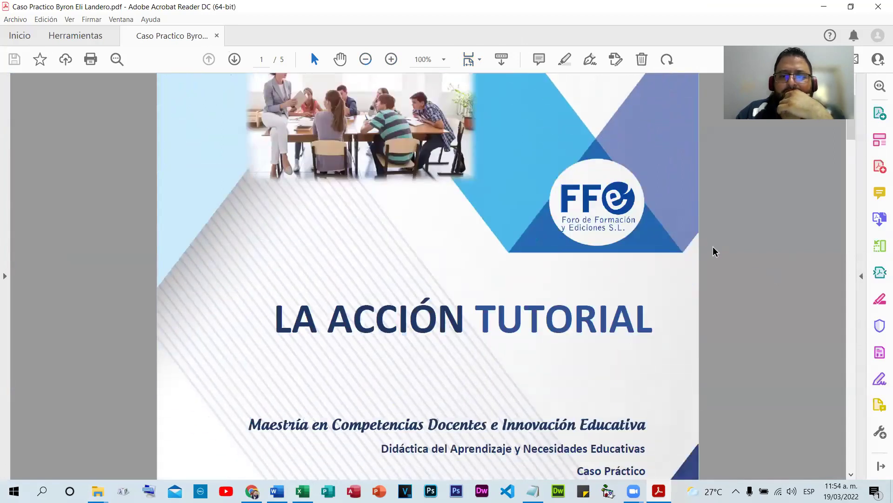
pyautogui.scroll(-3, 714, 250)
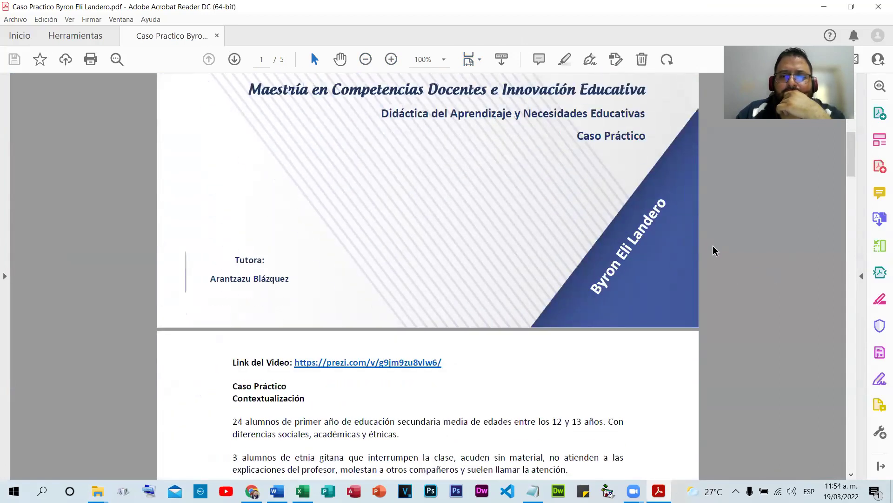
pyautogui.scroll(8, 718, 250)
pyautogui.scroll(3, 728, 259)
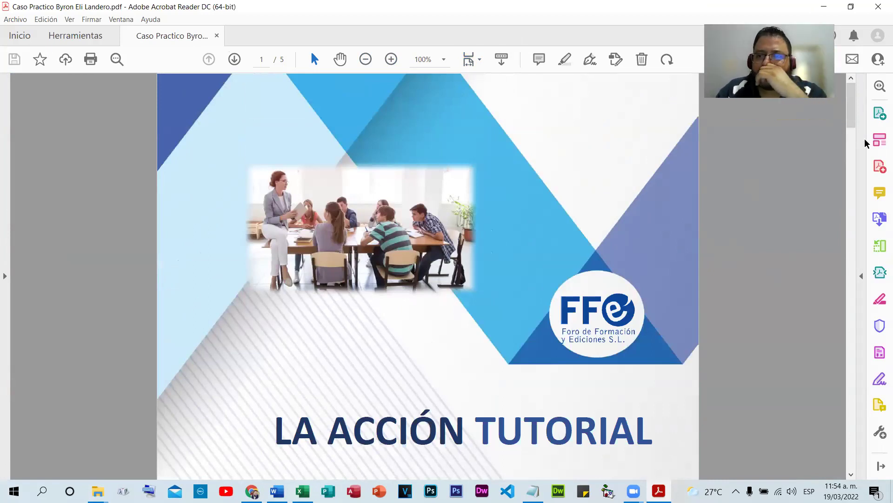
pyautogui.scroll(-1, 855, 110)
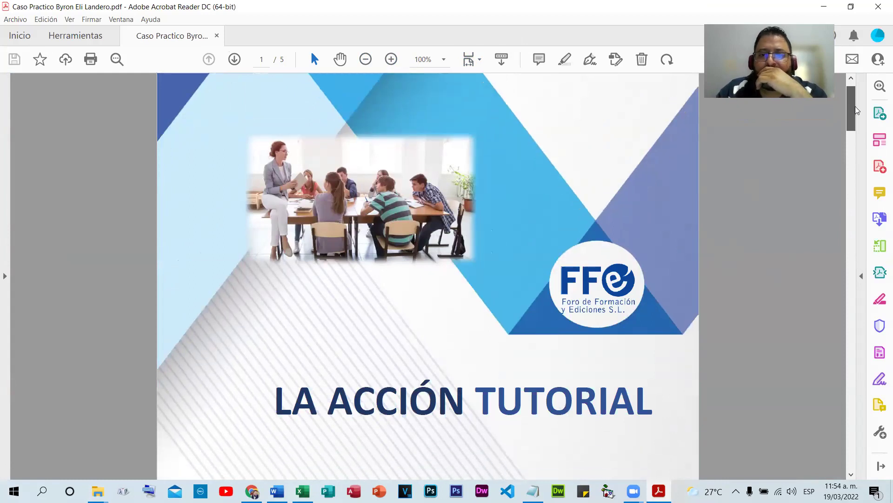
pyautogui.scroll(1, 859, 91)
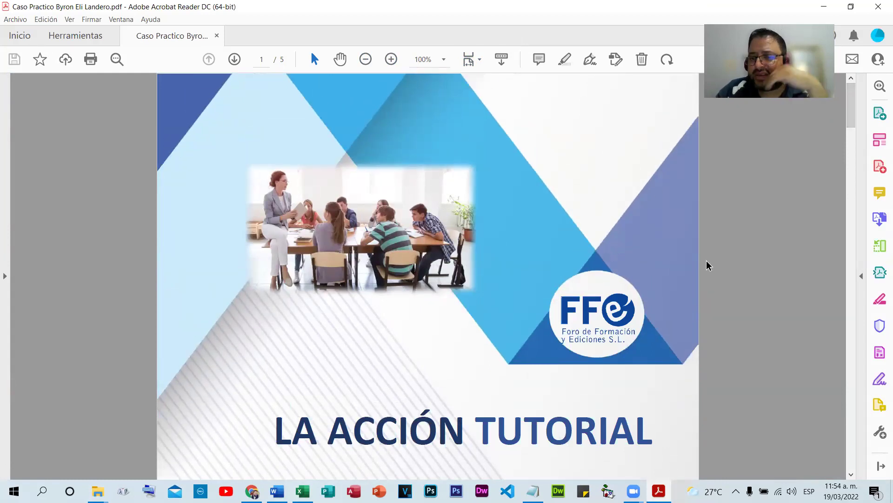
pyautogui.scroll(-10, 800, 235)
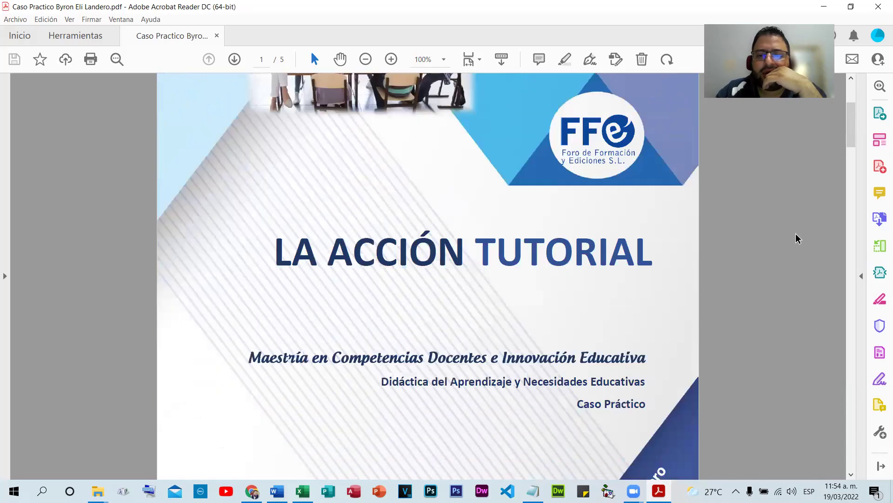
pyautogui.scroll(3, 703, 294)
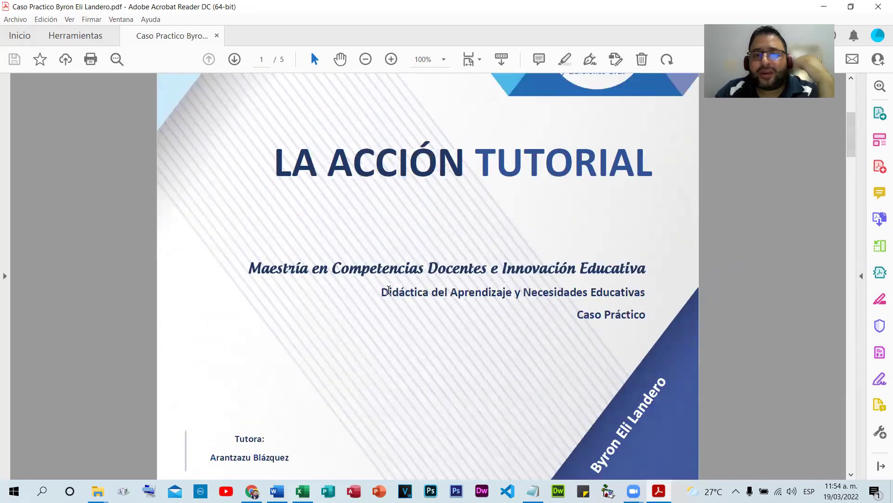